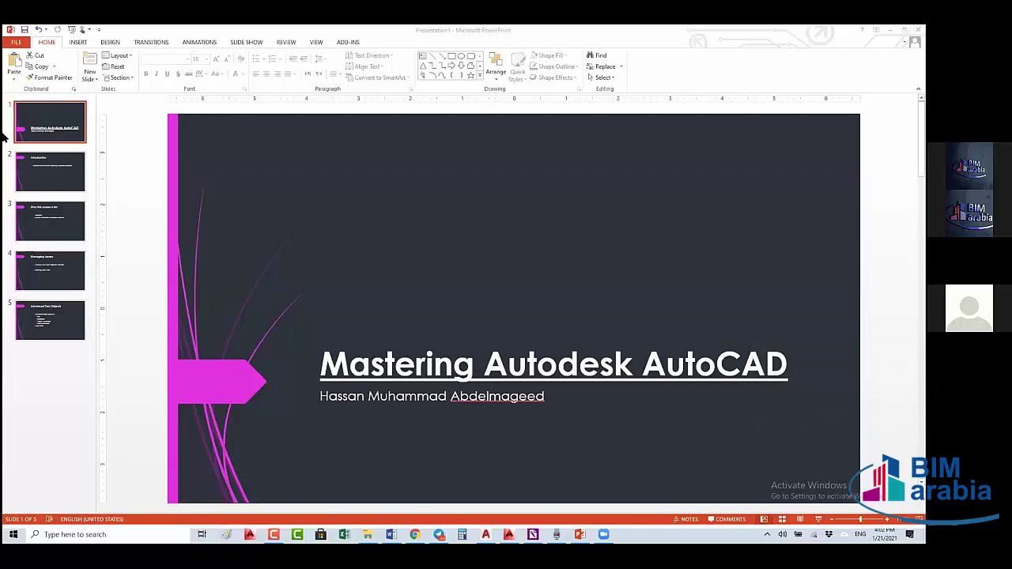
# - Bring PowerPoint forward, look over the Animations and Slide Show tabs, and start the slide show
pyautogui.click(47, 134)
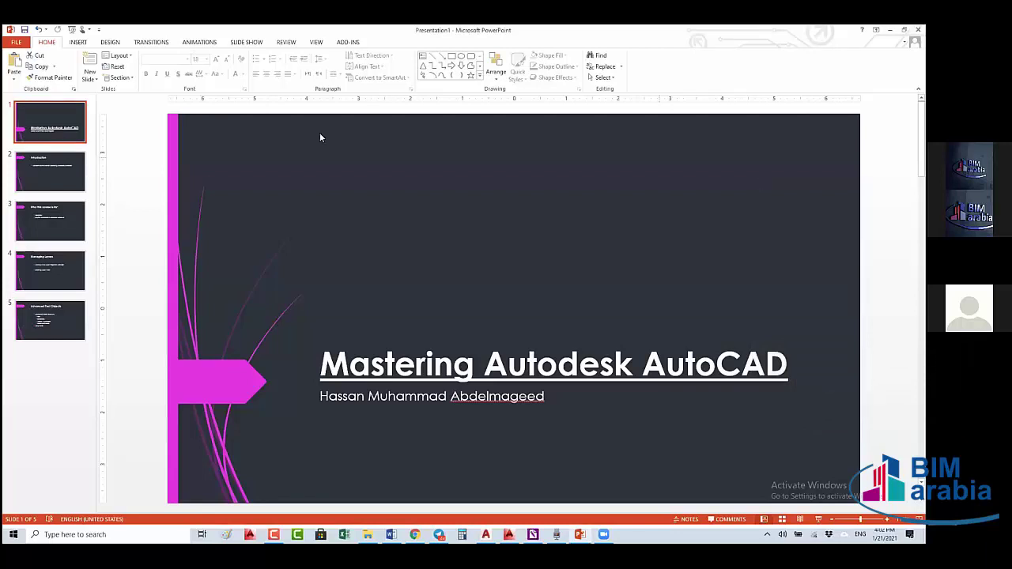
pyautogui.click(195, 45)
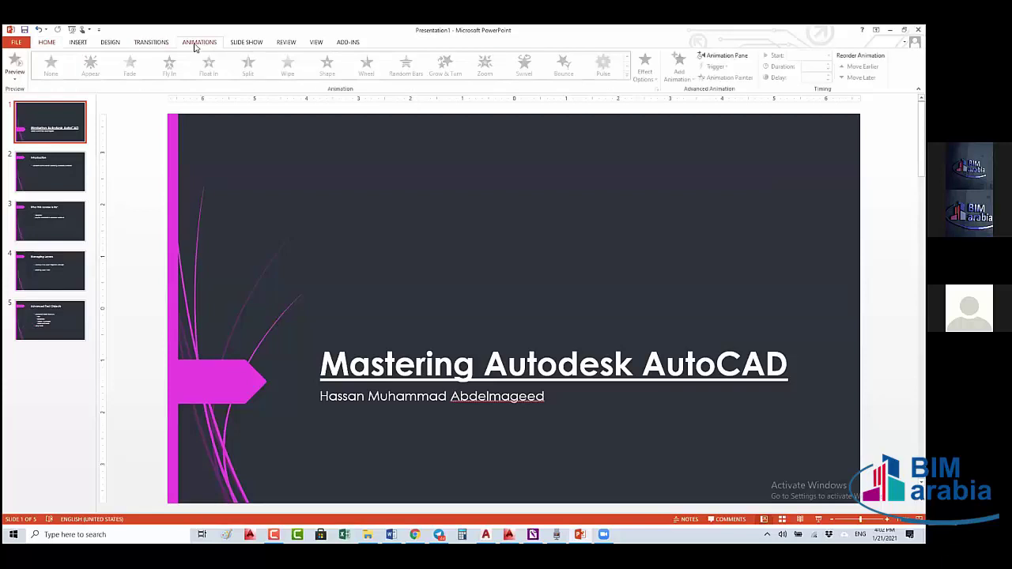
pyautogui.click(246, 43)
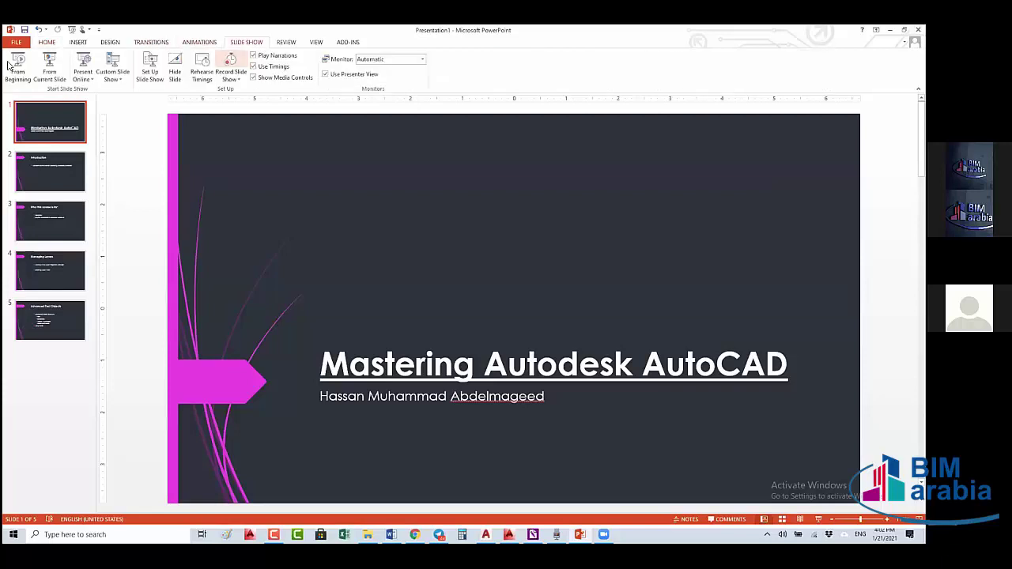
pyautogui.click(9, 65)
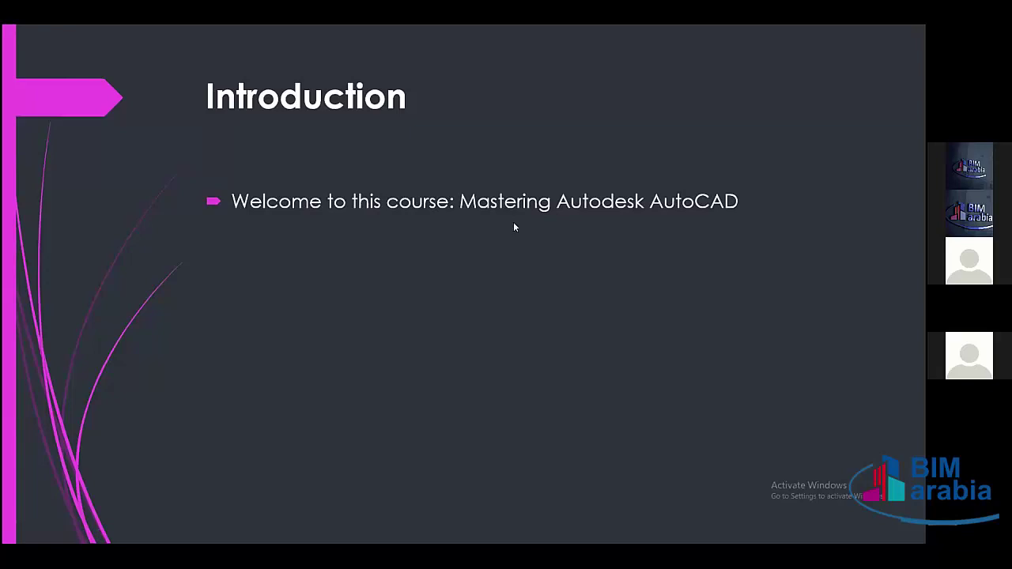
# - Advance the slide show to the Advanced Text Objects slide and bring up Task View
pyautogui.click(514, 252)
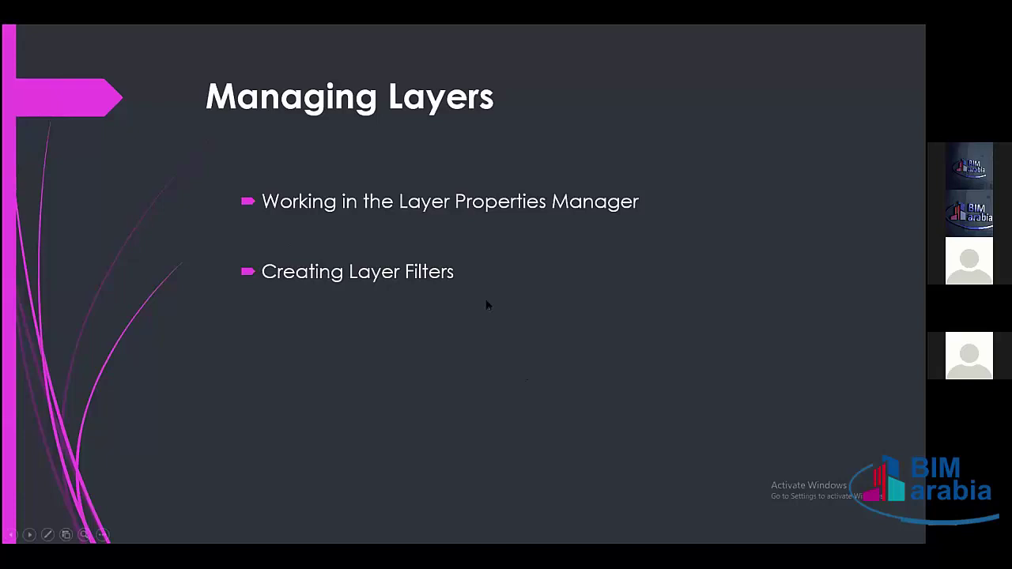
pyautogui.press('Right')
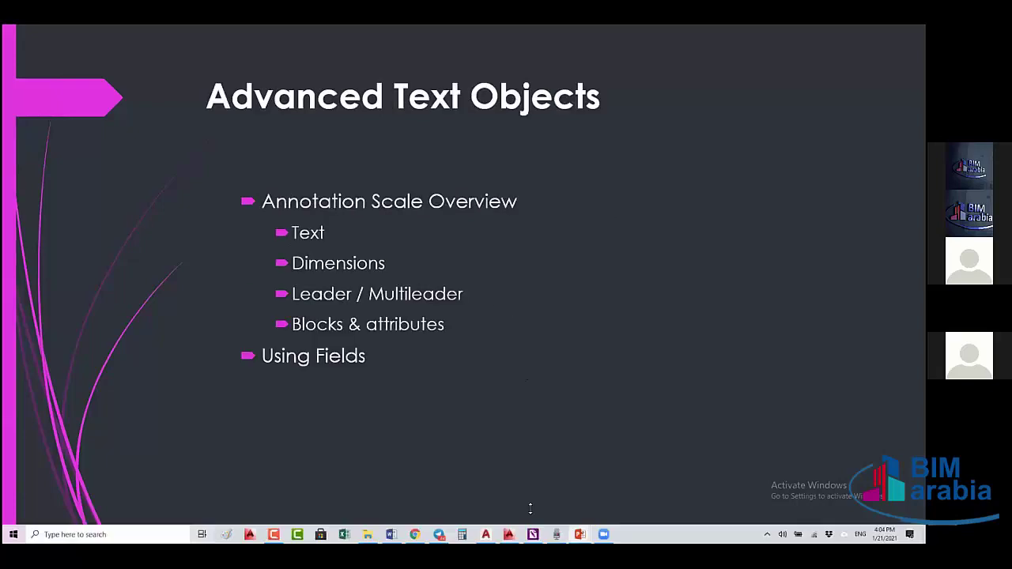
pyautogui.press('super+Tab')
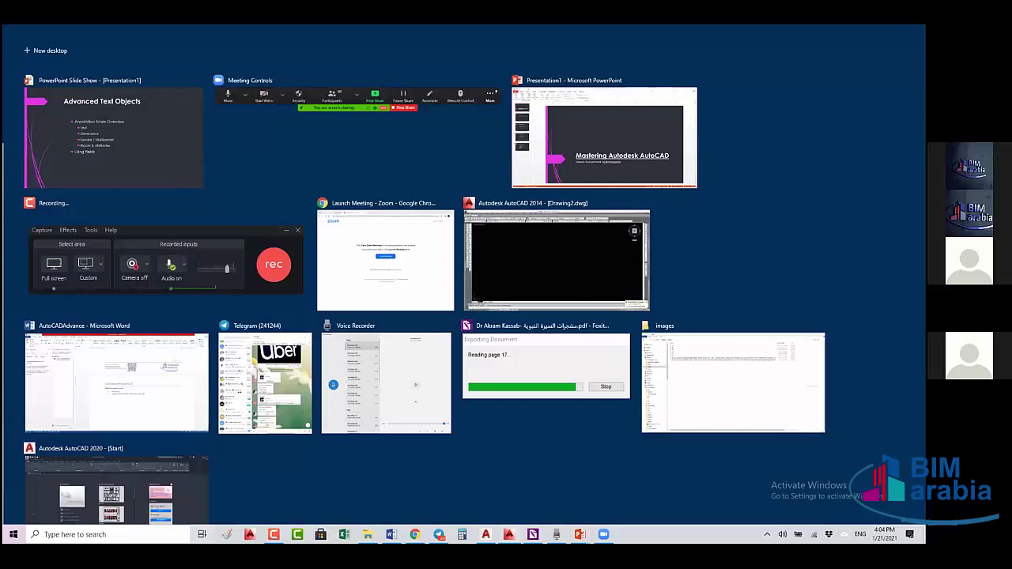
# - Switch to AutoCAD's Drawing2 and briefly open the Layer Properties Manager from Format > Layer
pyautogui.click(556, 261)
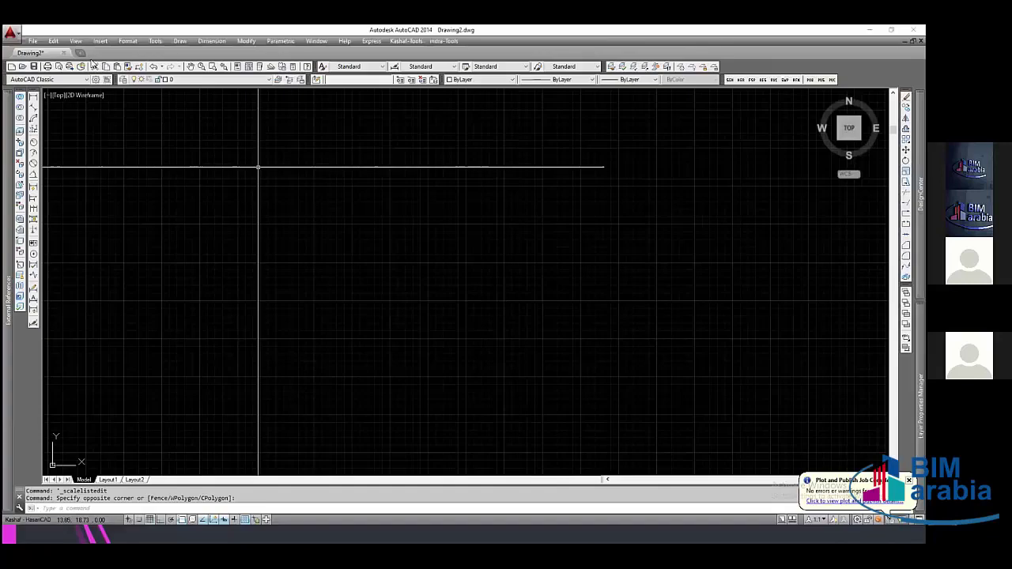
pyautogui.click(127, 42)
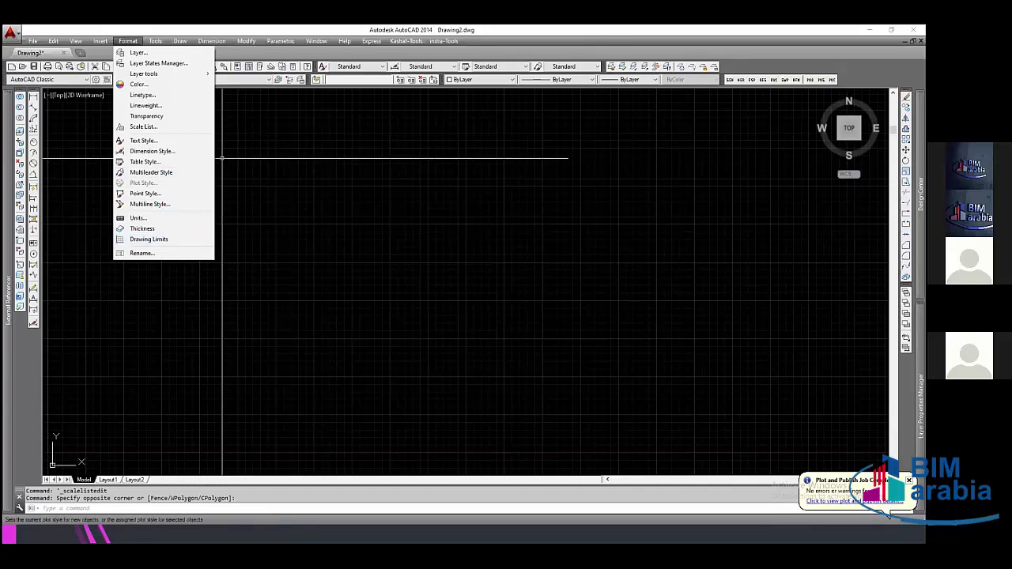
pyautogui.click(139, 53)
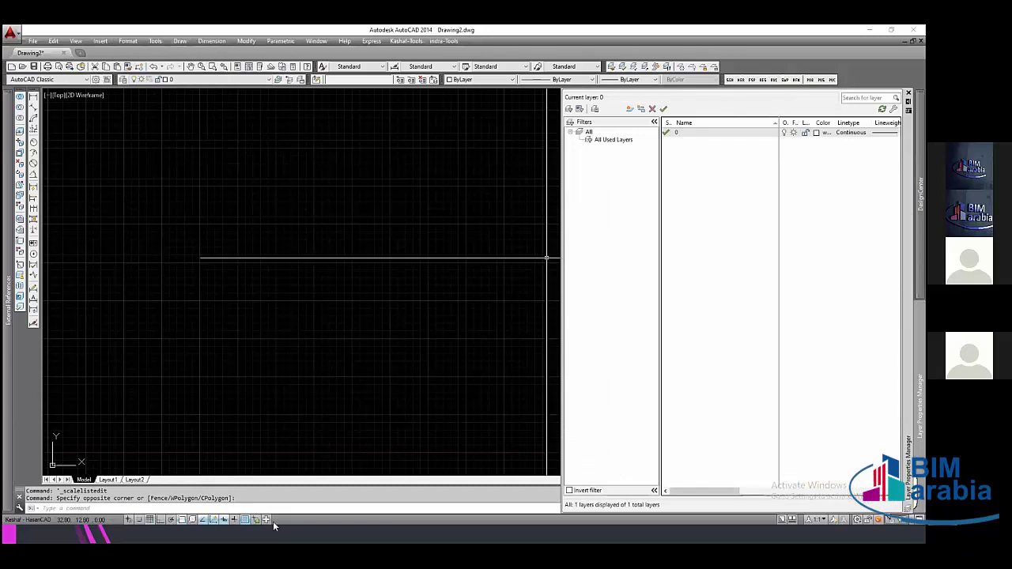
pyautogui.click(907, 93)
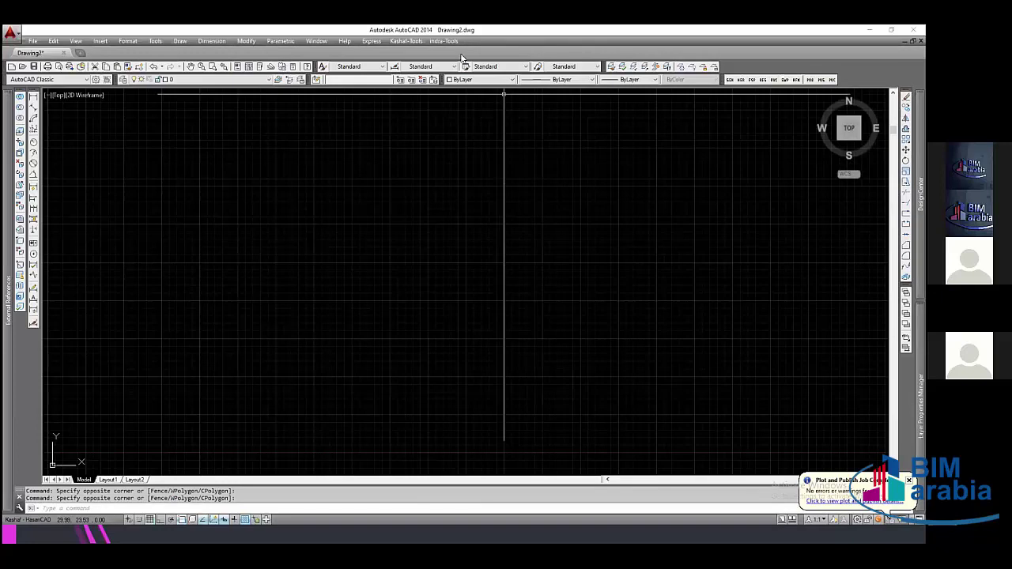
# - Open the Kashaf-Tools add-on menu to load the layer set
pyautogui.click(403, 42)
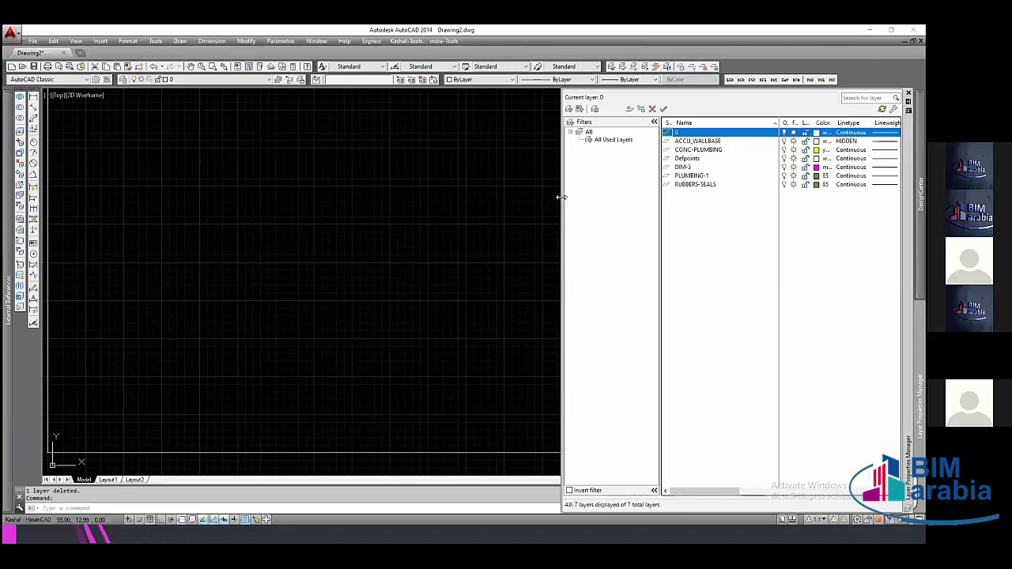
# - Widen the Layer Properties palette to reveal lineweight columns, then return to the drawing
pyautogui.moveTo(452, 205); pyautogui.dragTo(420, 205)
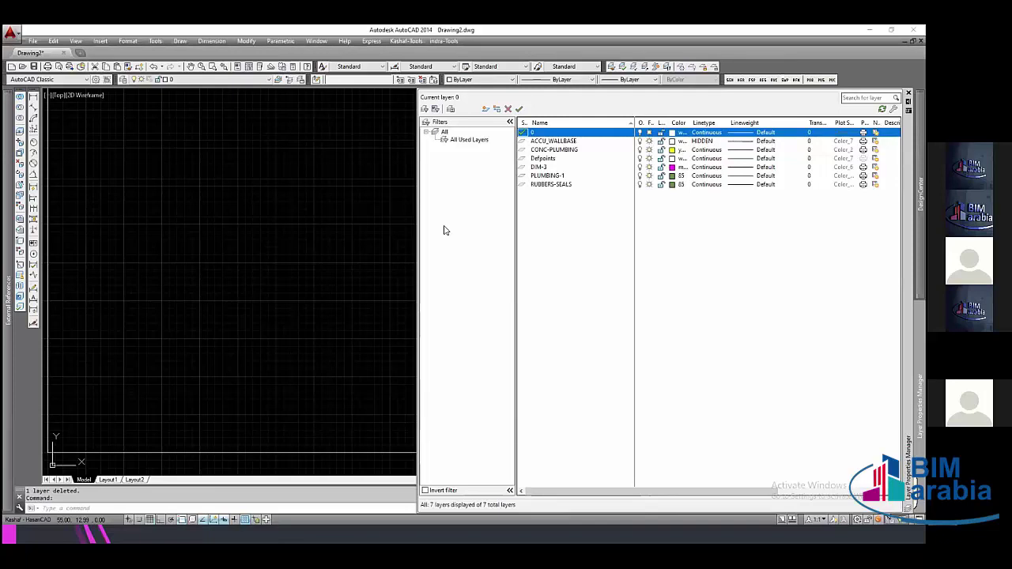
pyautogui.click(386, 255)
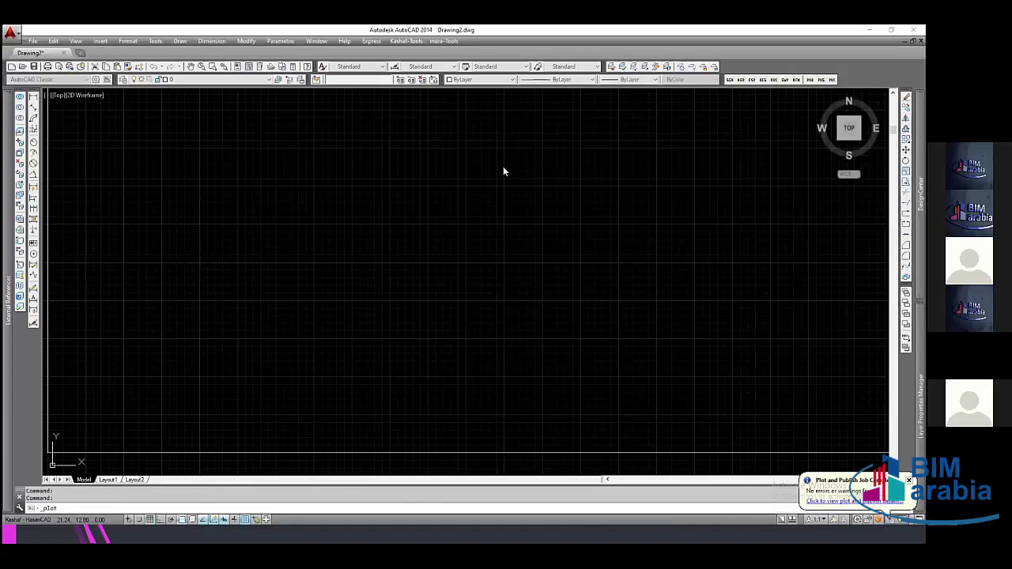
# - Choose Grayscale.ctb in Plot, review its lineweights in the style editor, and cancel without plotting
pyautogui.click(577, 178)
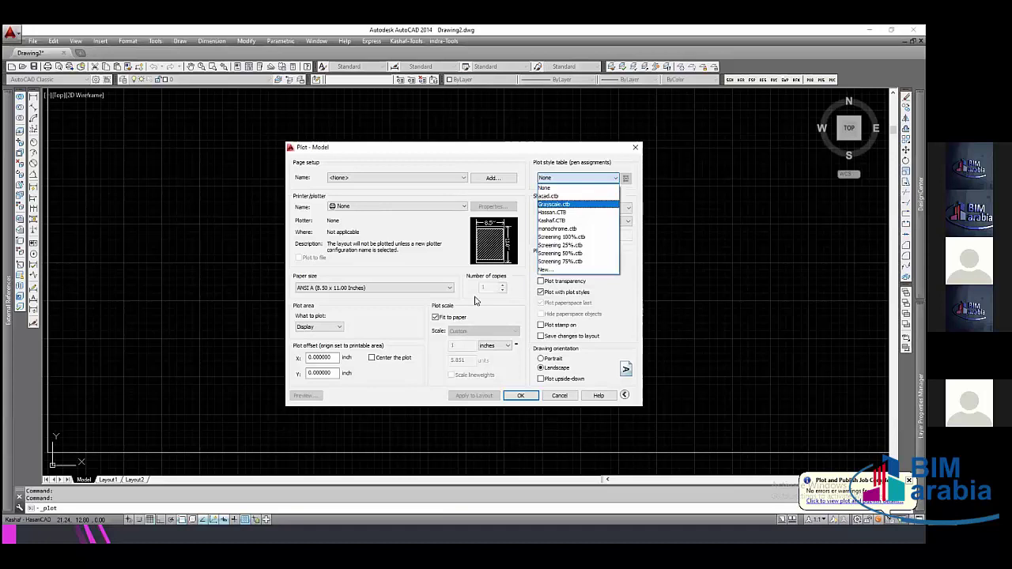
pyautogui.click(614, 175)
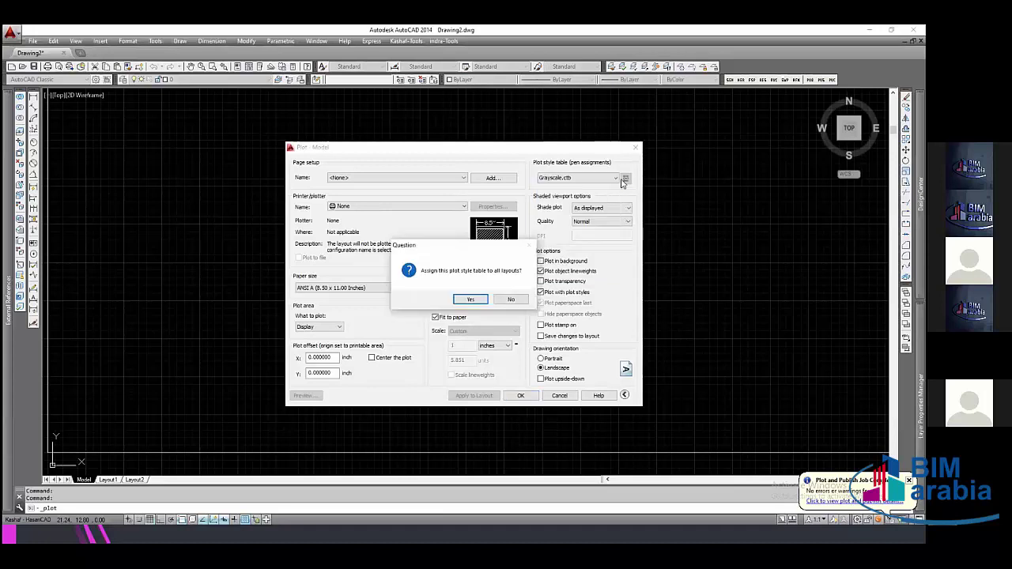
pyautogui.press('Return')
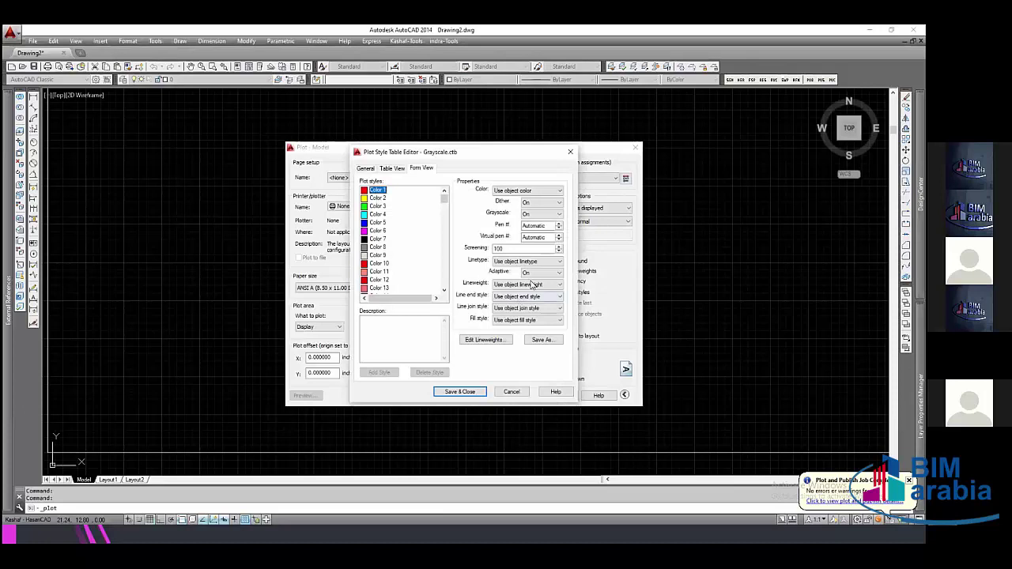
pyautogui.click(517, 286)
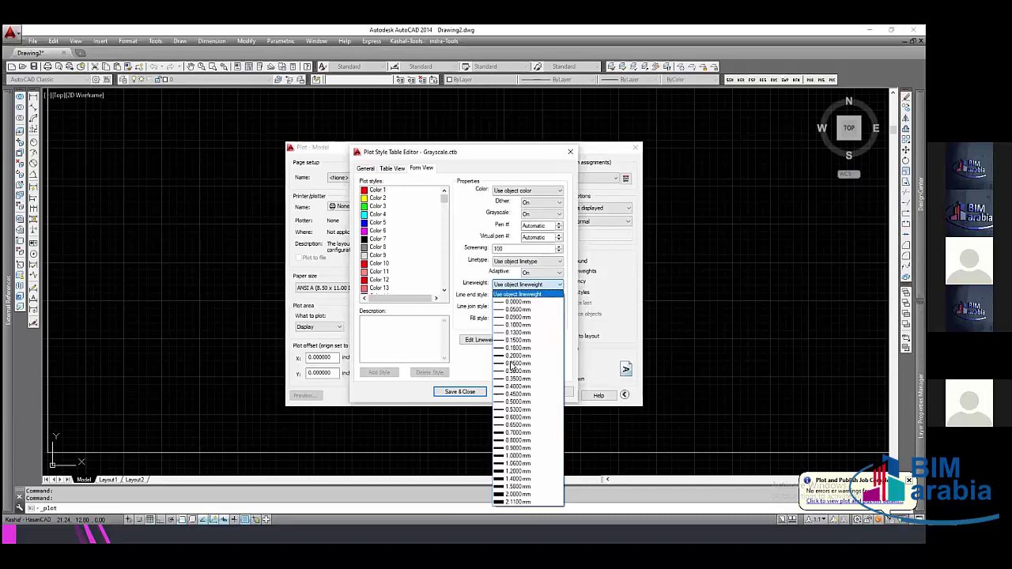
pyautogui.click(443, 212)
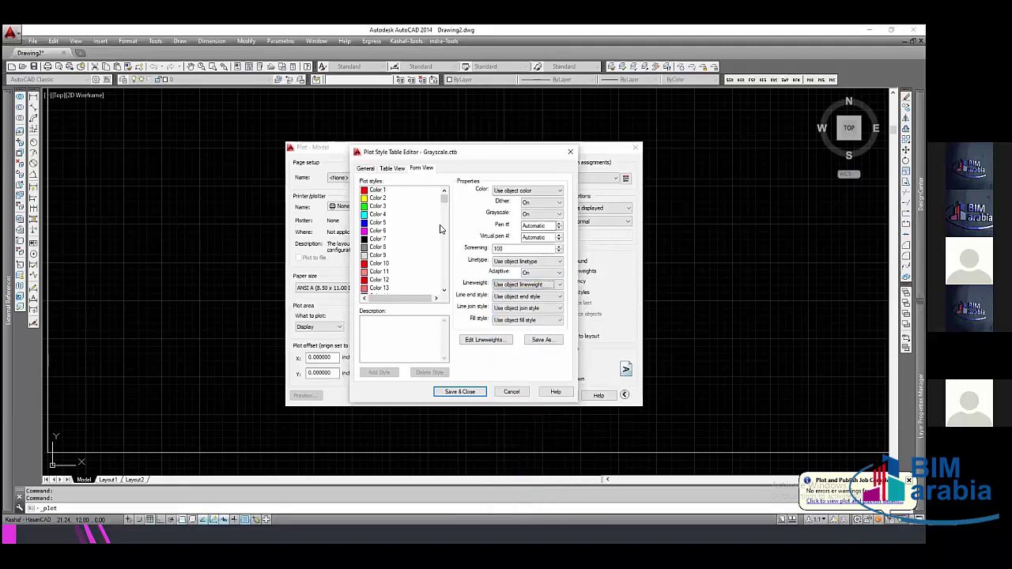
pyautogui.click(515, 391)
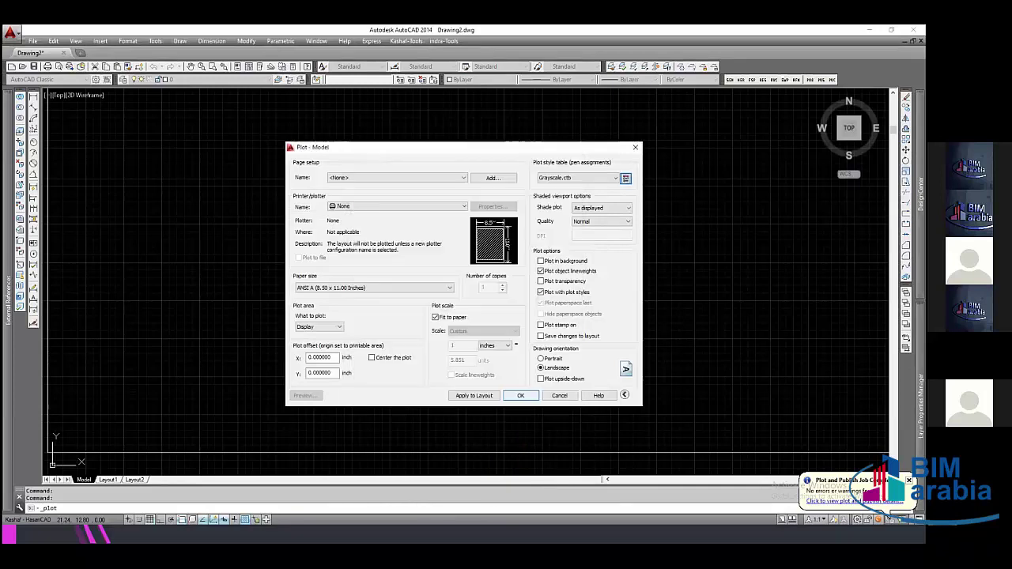
pyautogui.press('Escape')
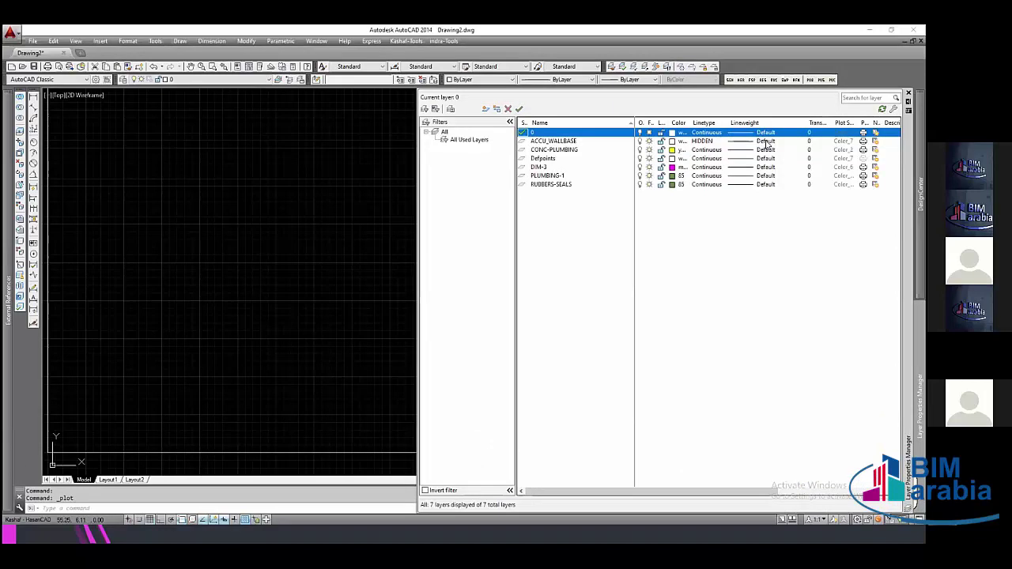
# - Assign a 0.05 mm lineweight to ACCU_WALLBASE and 0.20 mm to CONC-PLUMBING
pyautogui.click(766, 141)
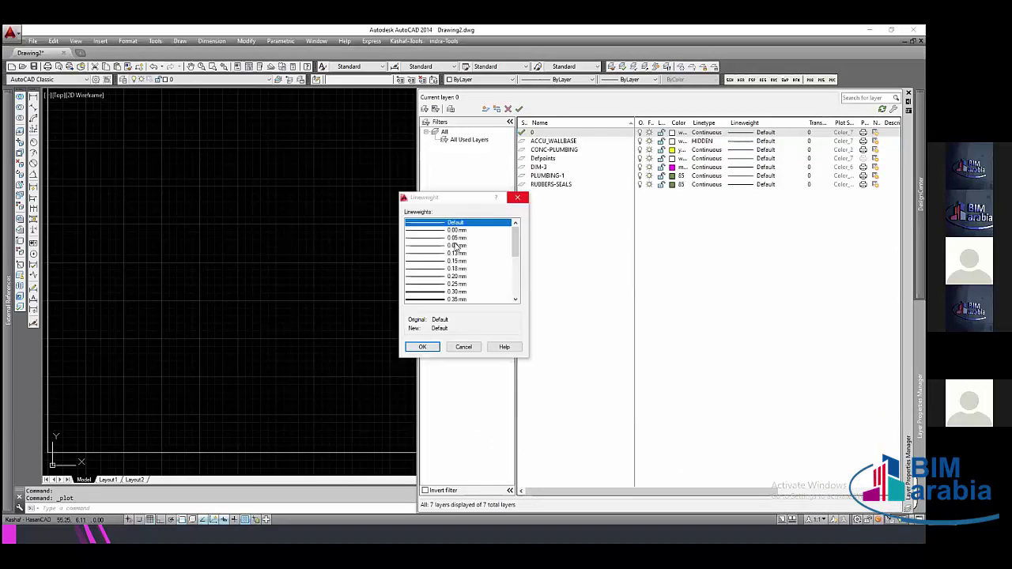
pyautogui.press('Escape')
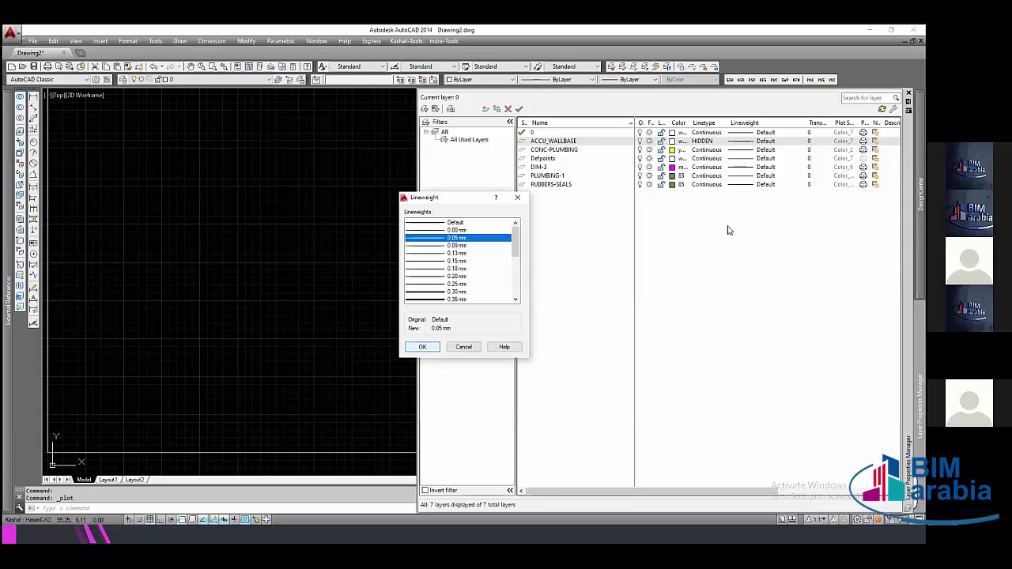
pyautogui.click(422, 347)
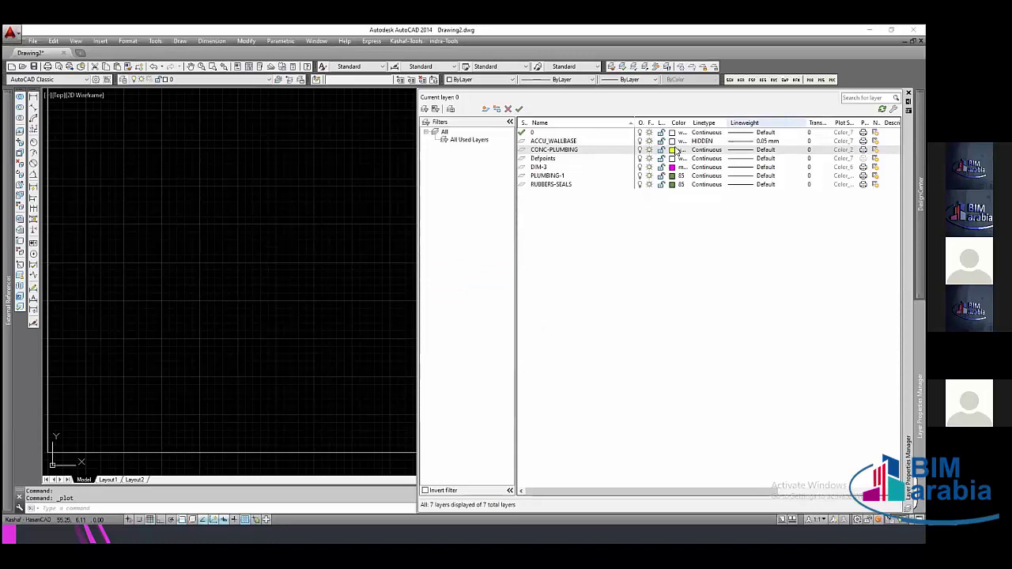
pyautogui.click(678, 151)
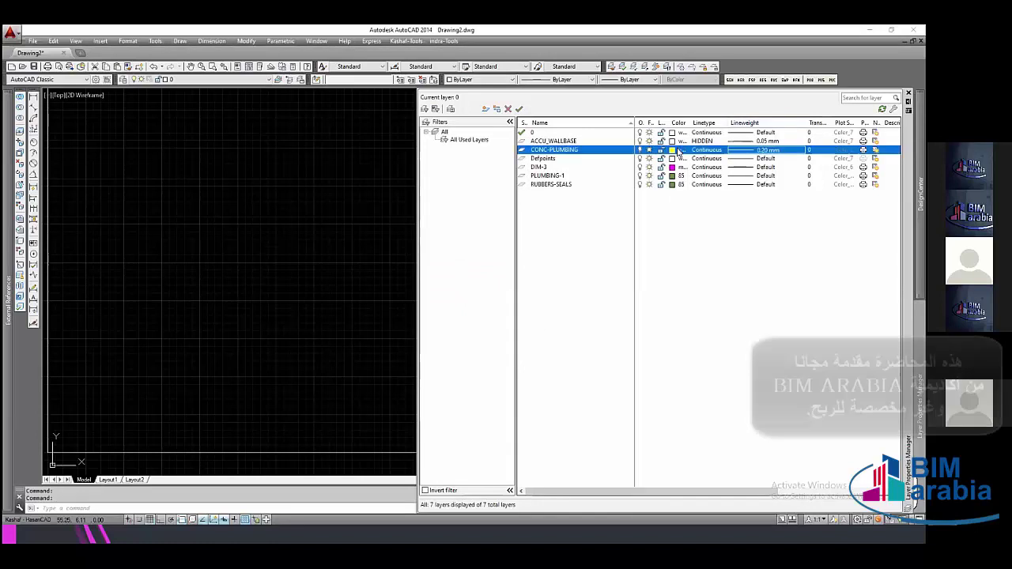
pyautogui.keyDown('shift'); pyautogui.click(551, 184); pyautogui.keyUp('shift')
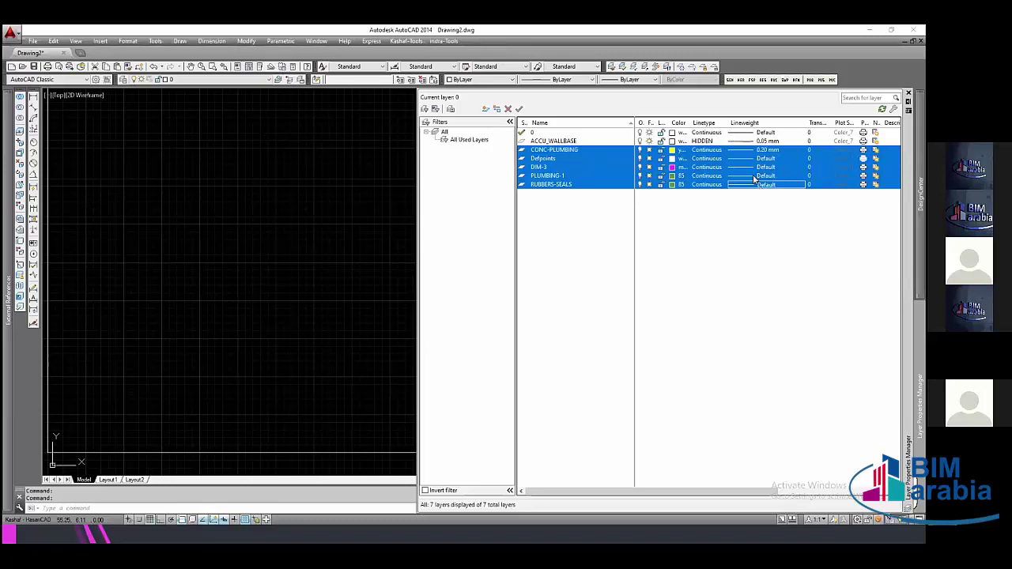
# - Select RUBBERS-SEALS and create eight new layers, Layer1 through Layer8
pyautogui.click(753, 207)
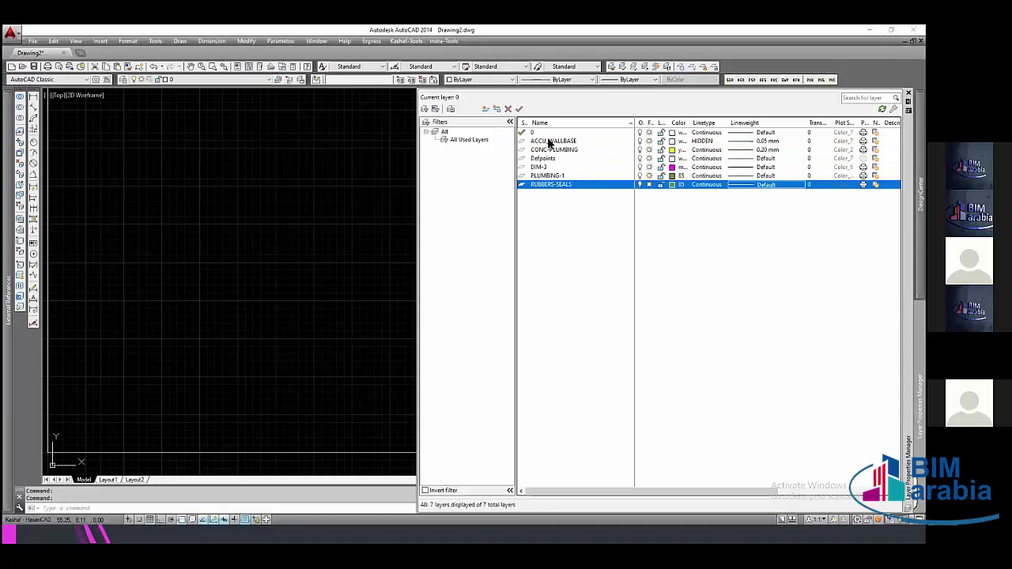
pyautogui.click(486, 109)
pyautogui.tripleClick(486, 109)
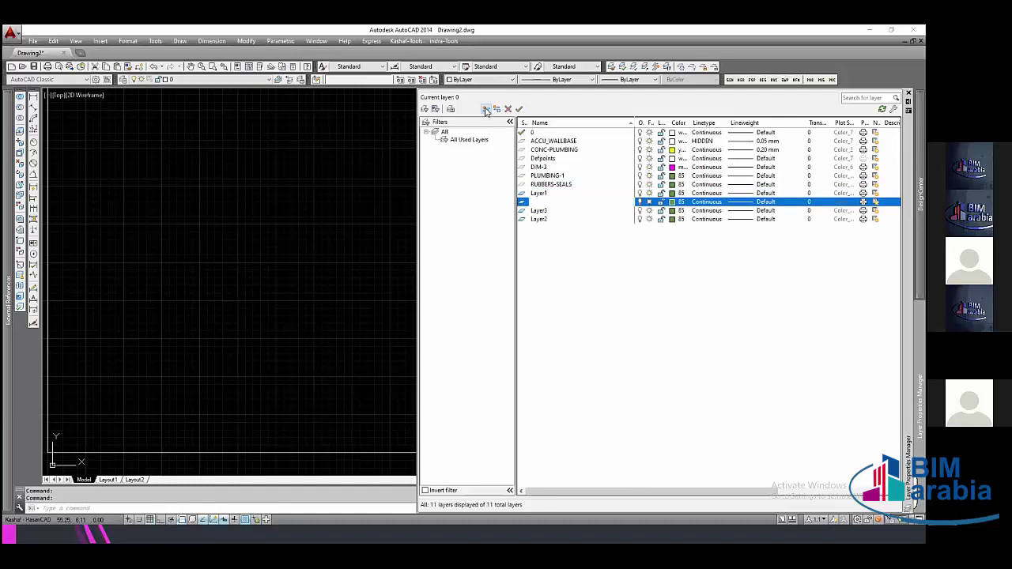
pyautogui.hotkey('alt', 'n')
pyautogui.hotkey('alt', 'n')
pyautogui.hotkey('alt', 'n')
pyautogui.hotkey('alt', 'n')
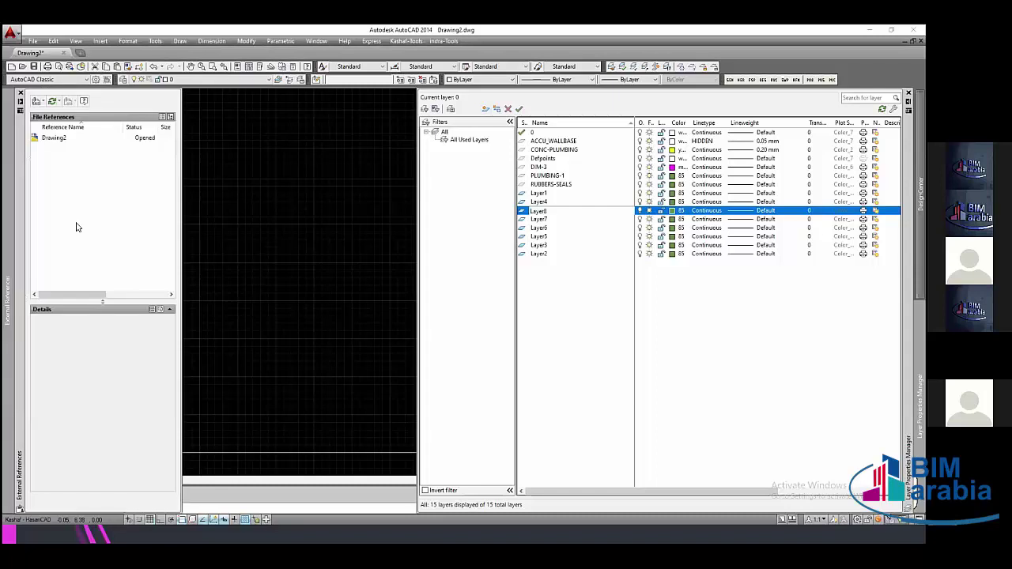
# - Overlay the A4-406 drawing into Drawing2 as an external reference
pyautogui.press('BackSpace')
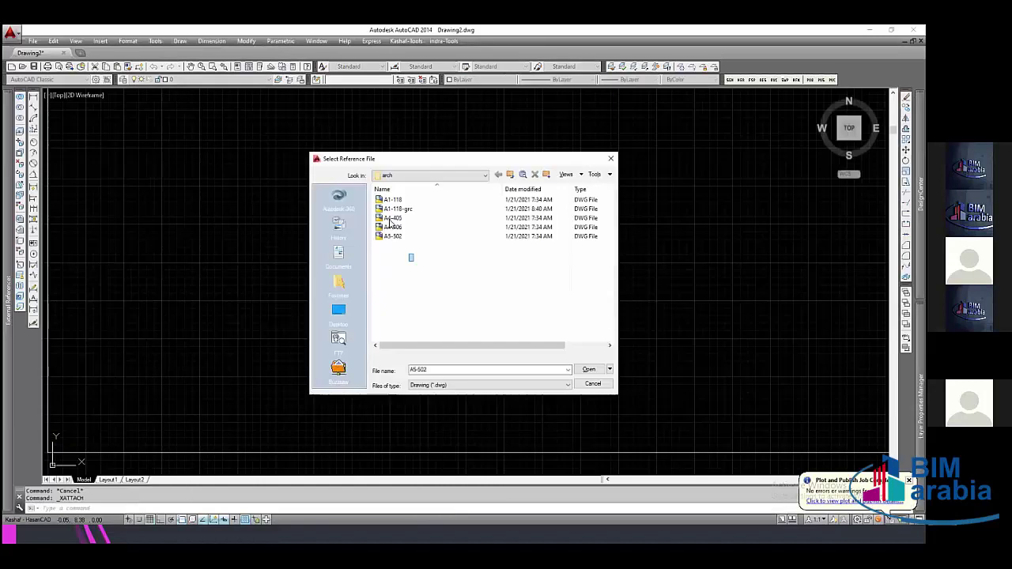
pyautogui.moveTo(414, 262); pyautogui.dragTo(387, 219)
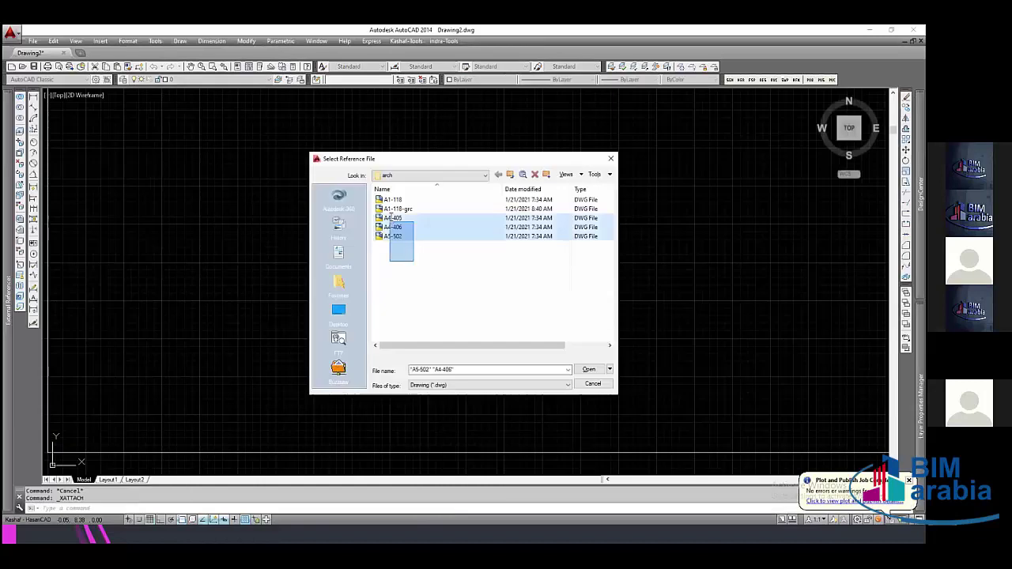
pyautogui.click(589, 370)
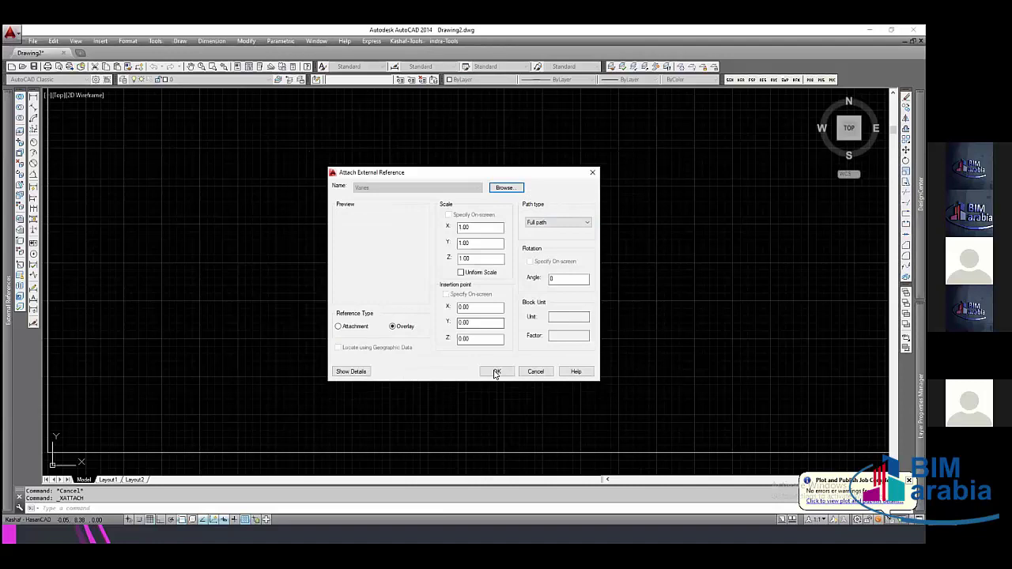
pyautogui.click(495, 372)
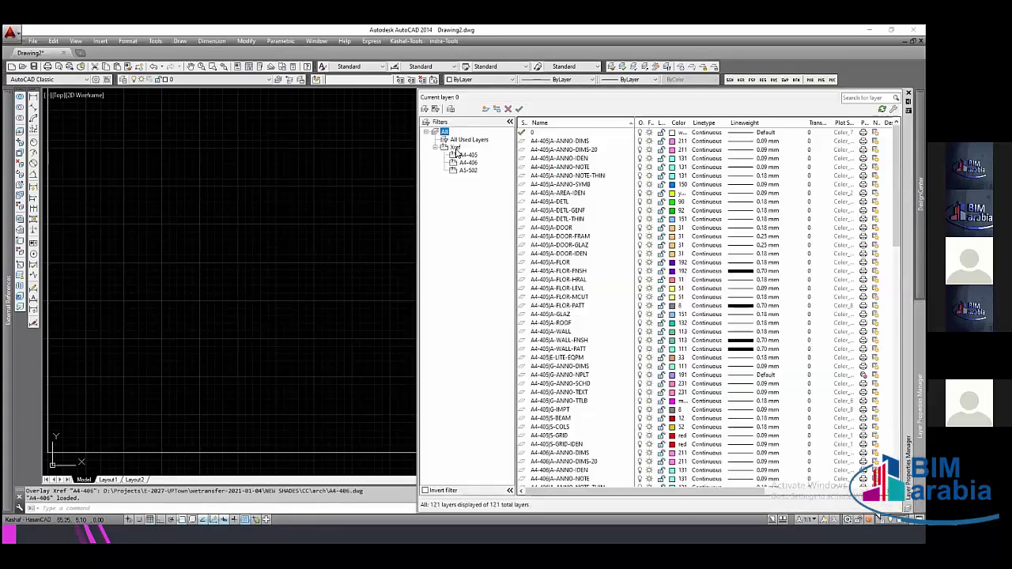
# - Filter the layer list to Xref layers and start a new property filter, Properties Filter1
pyautogui.click(454, 149)
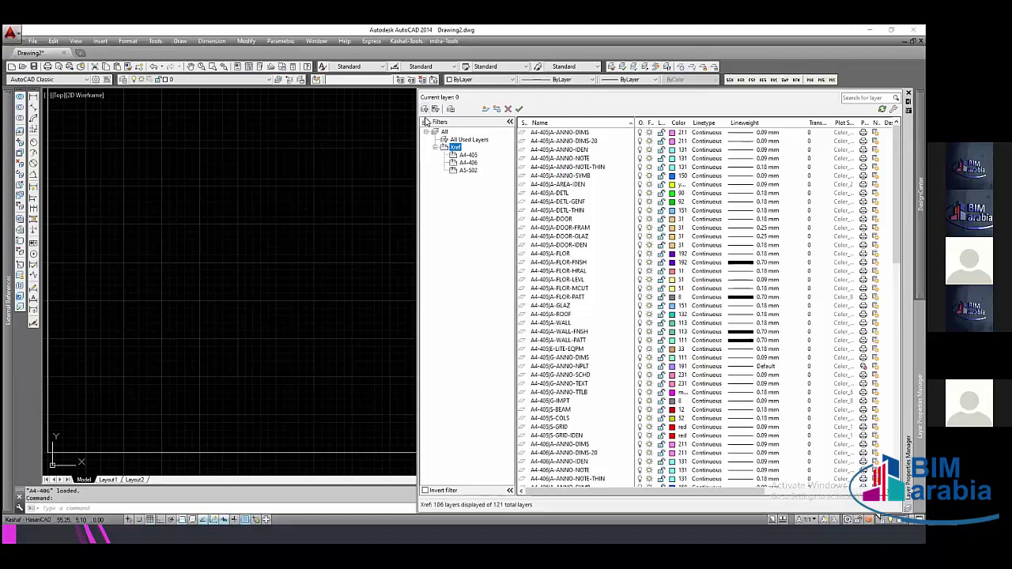
pyautogui.click(425, 110)
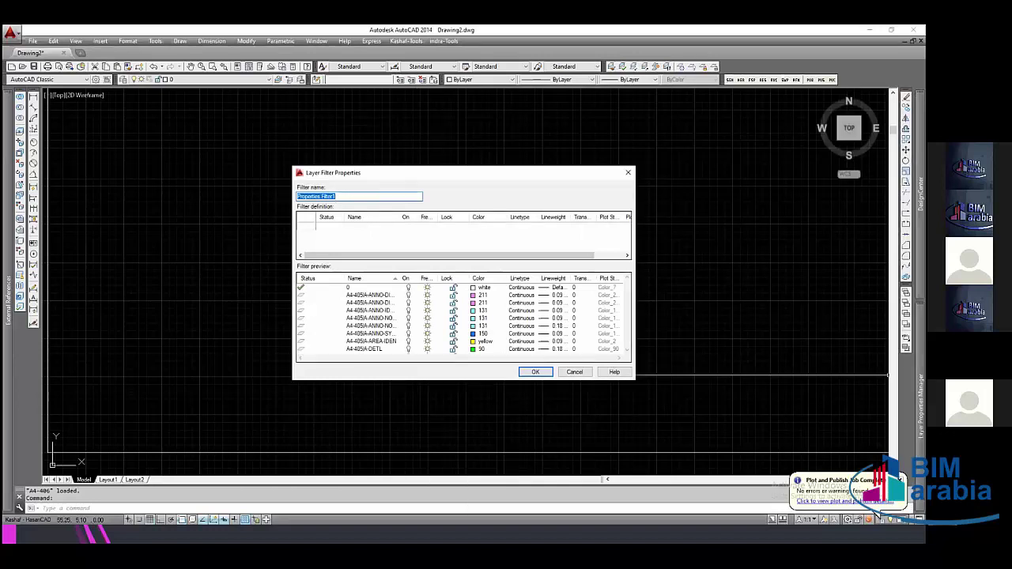
# - Create a layer properties filter named A4- with the layer name pattern a4-405*
pyautogui.write('a')
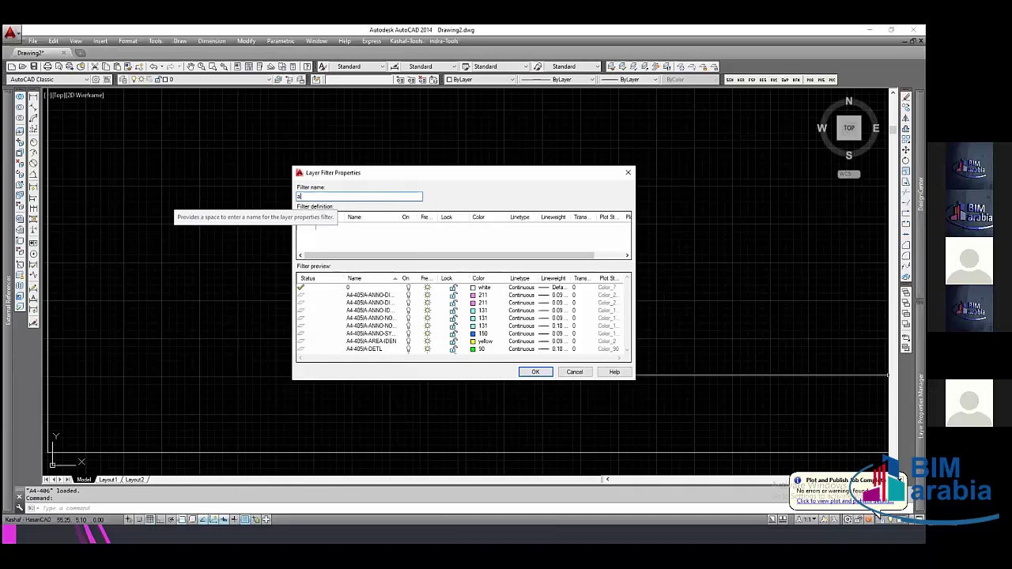
pyautogui.write('A4-')
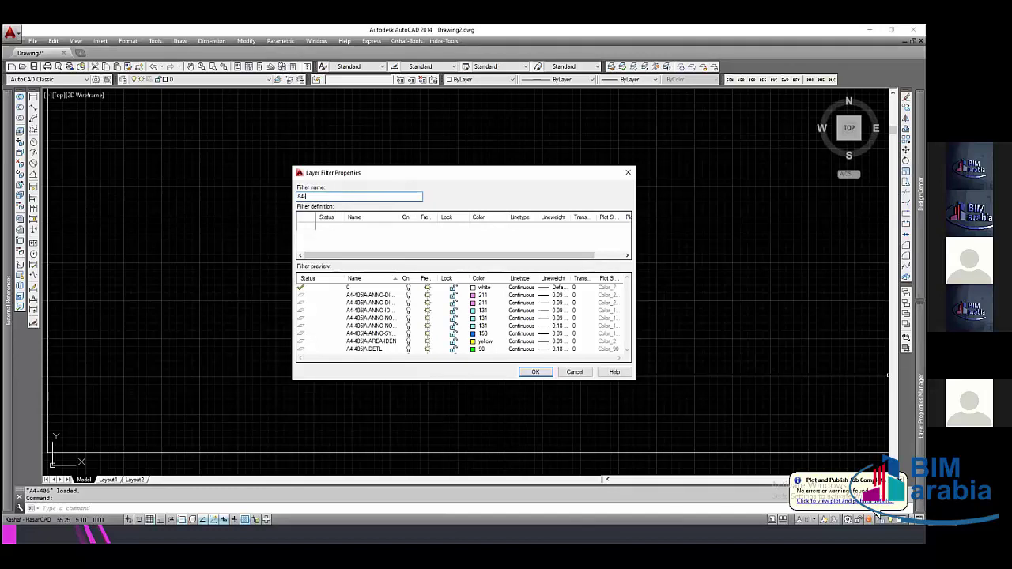
pyautogui.click(365, 230)
pyautogui.write('a')
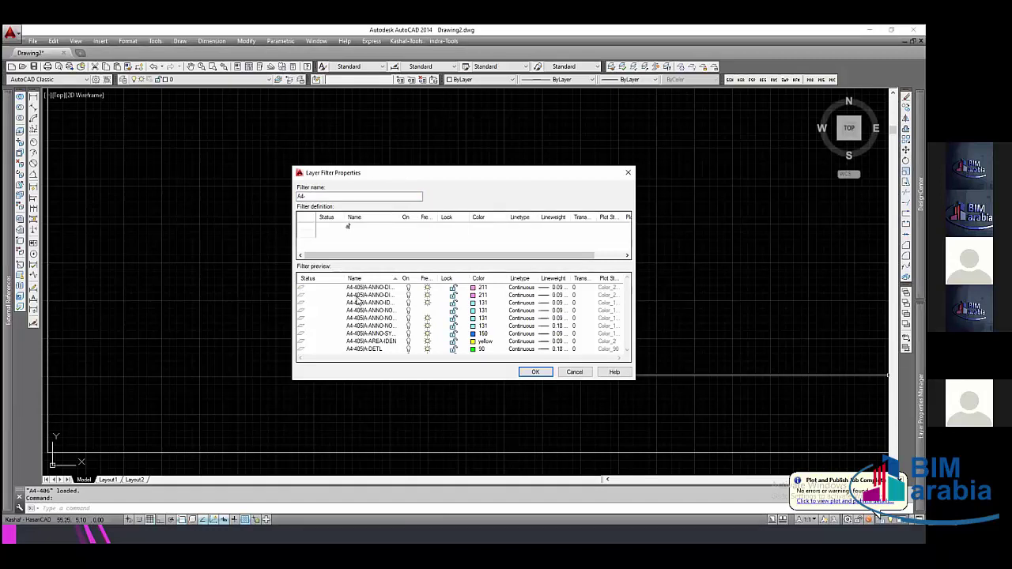
pyautogui.write('4-*')
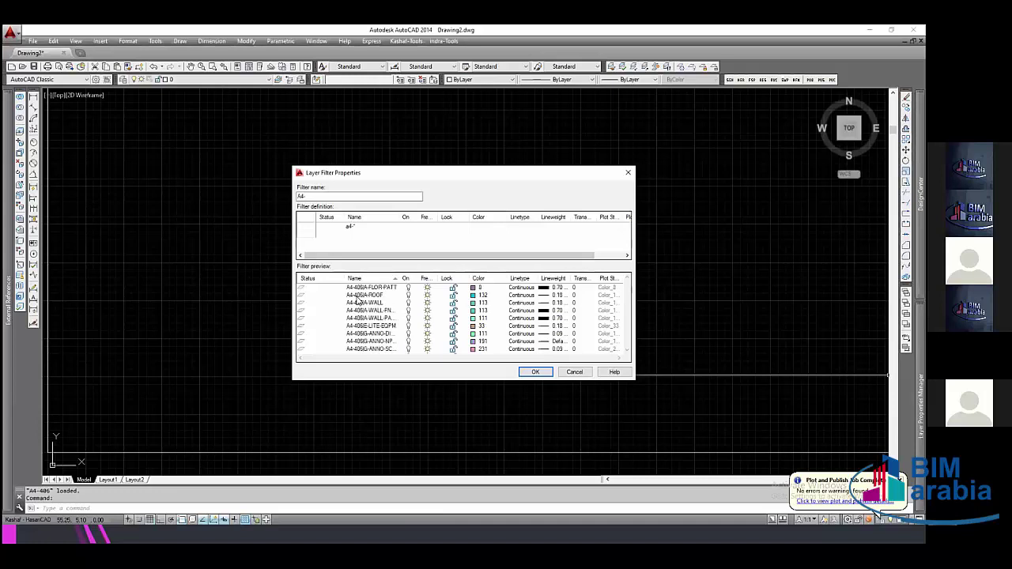
pyautogui.write('405')
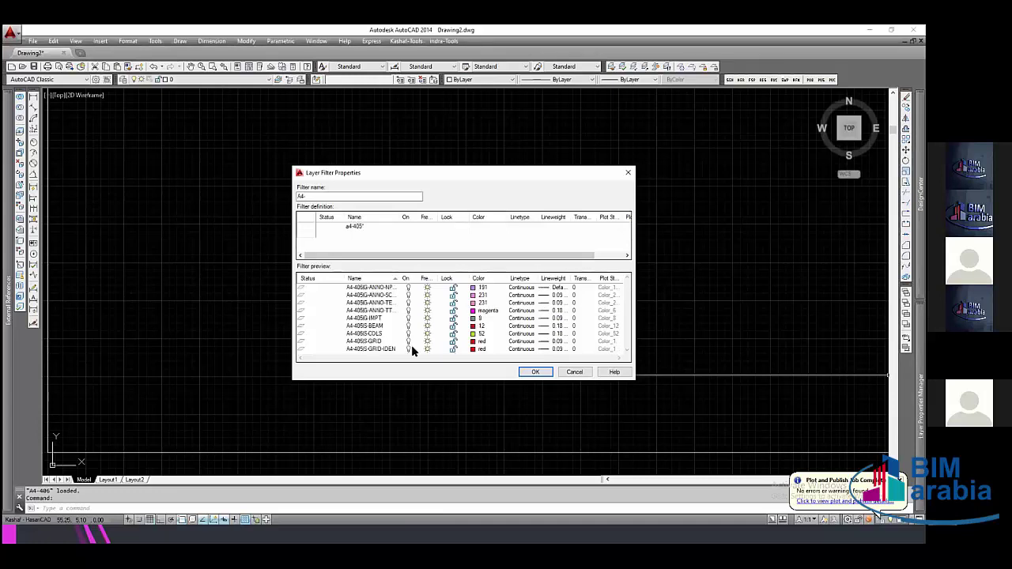
pyautogui.press('BackSpace')
pyautogui.press('BackSpace')
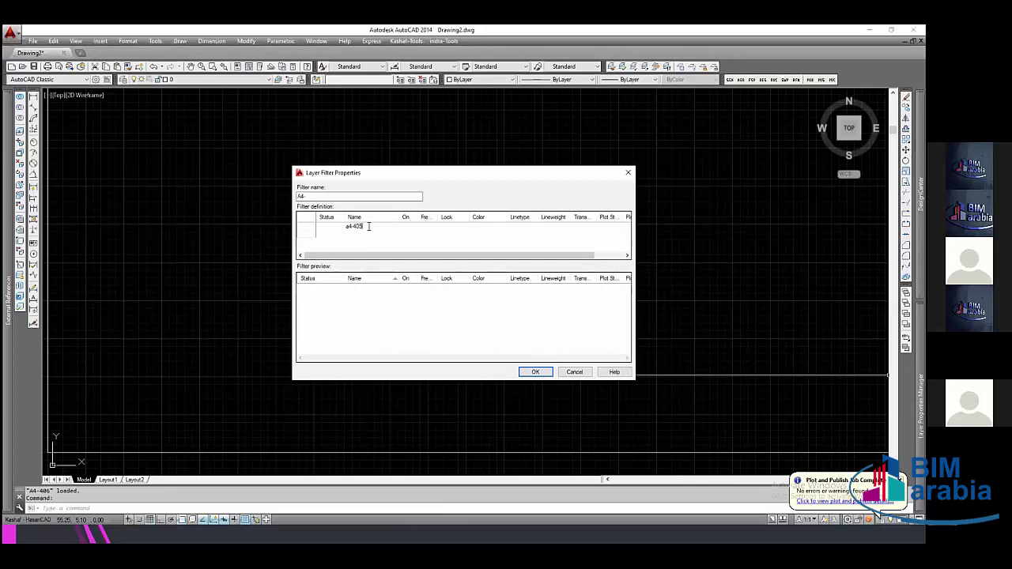
pyautogui.write('*')
pyautogui.click(528, 373)
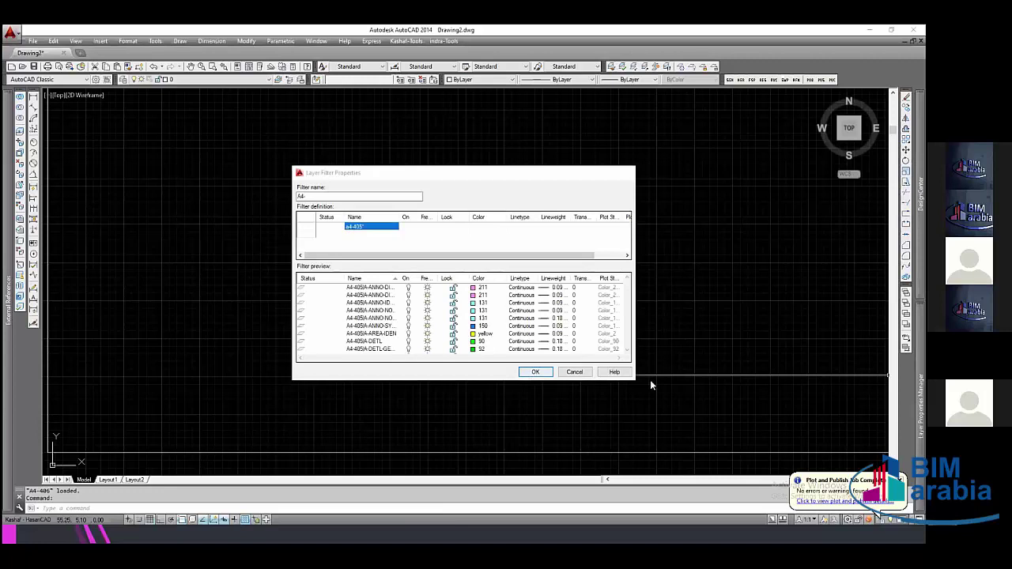
pyautogui.click(587, 372)
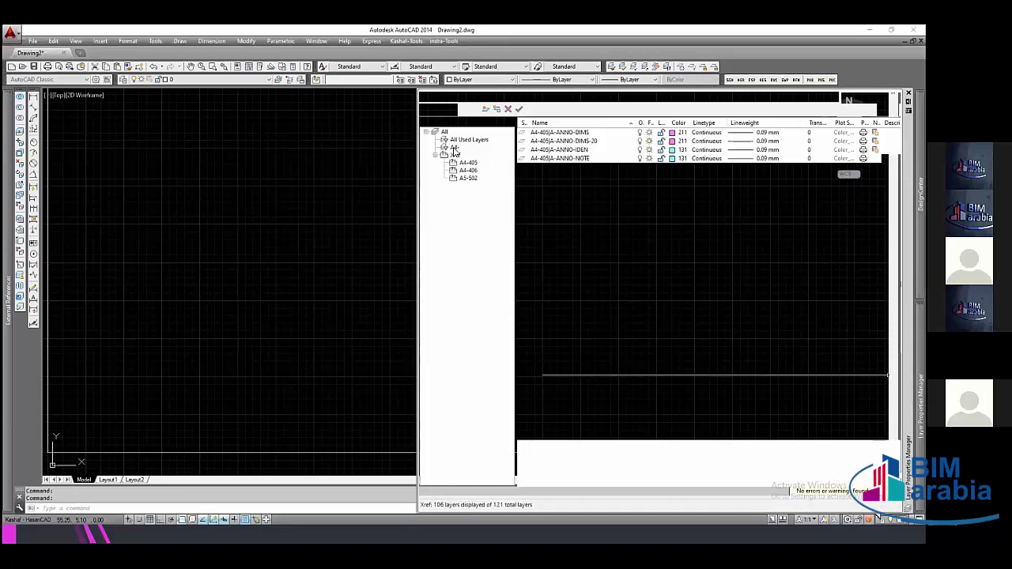
# - Rename the A4- filter to A5-405 and change its name pattern to a5-405*
pyautogui.click(454, 149)
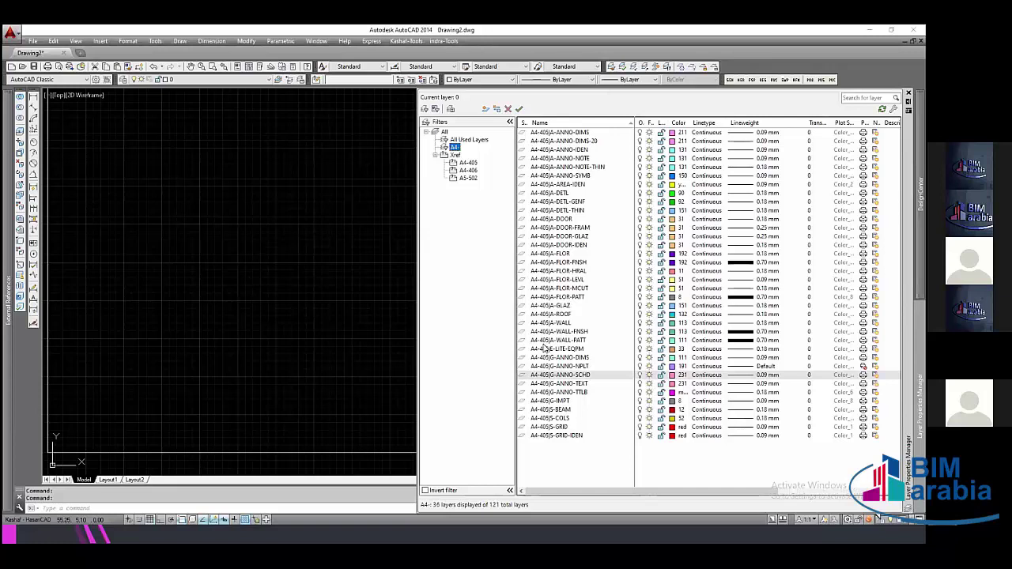
pyautogui.doubleClick(444, 150)
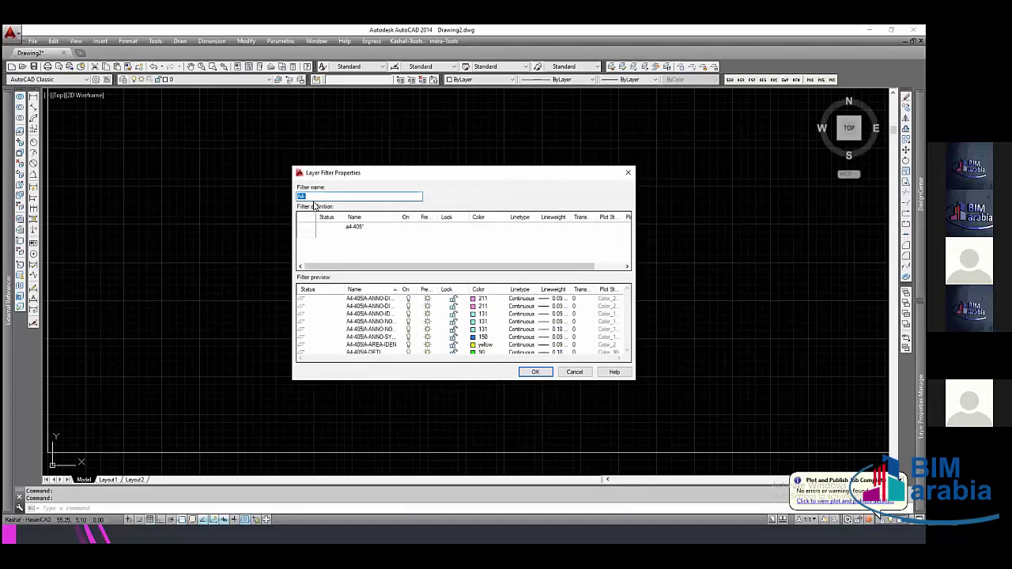
pyautogui.write('A5-')
pyautogui.write('40')
pyautogui.write('5')
pyautogui.click(352, 226)
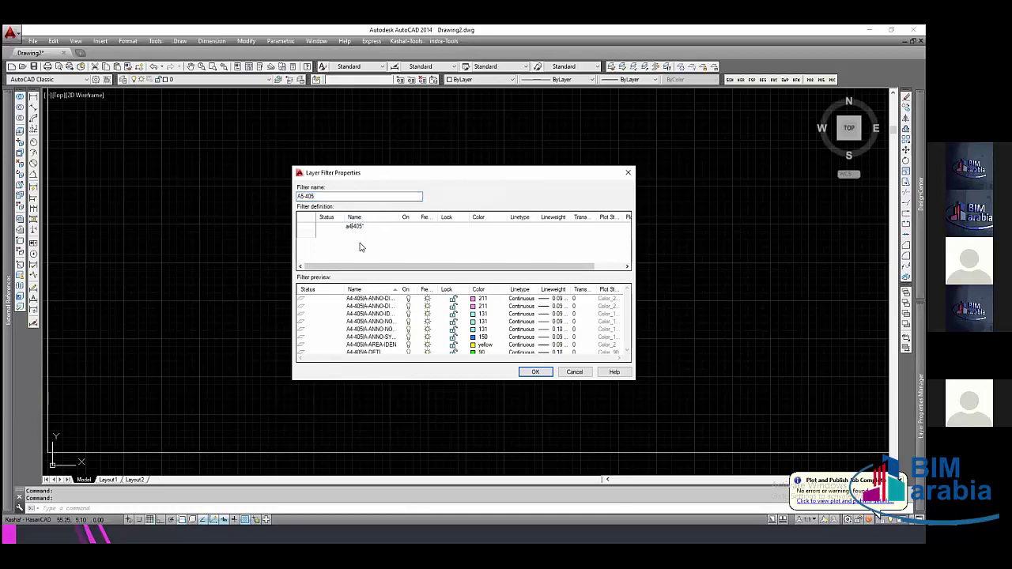
pyautogui.press('BackSpace')
pyautogui.write('5')
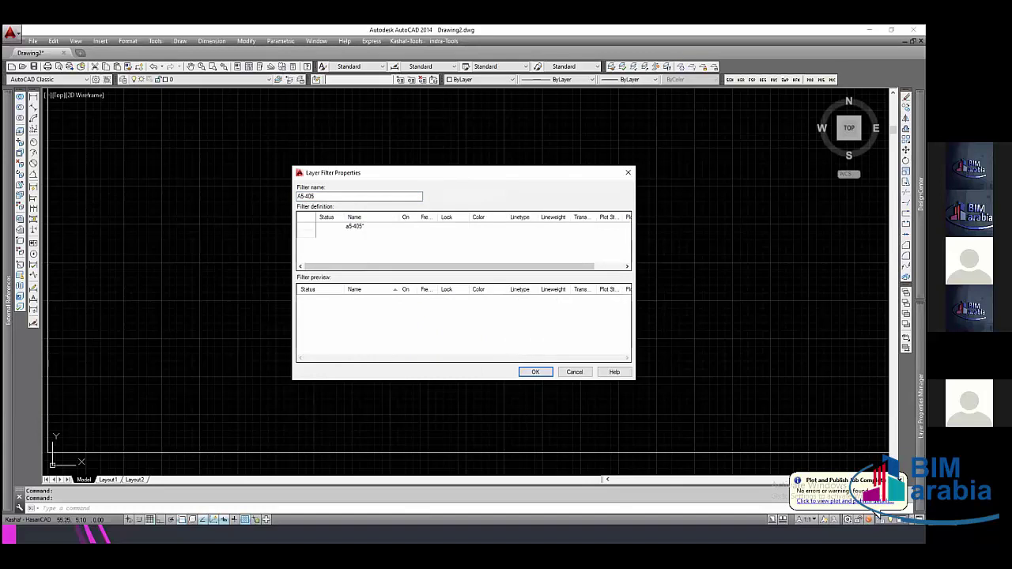
pyautogui.press('Return')
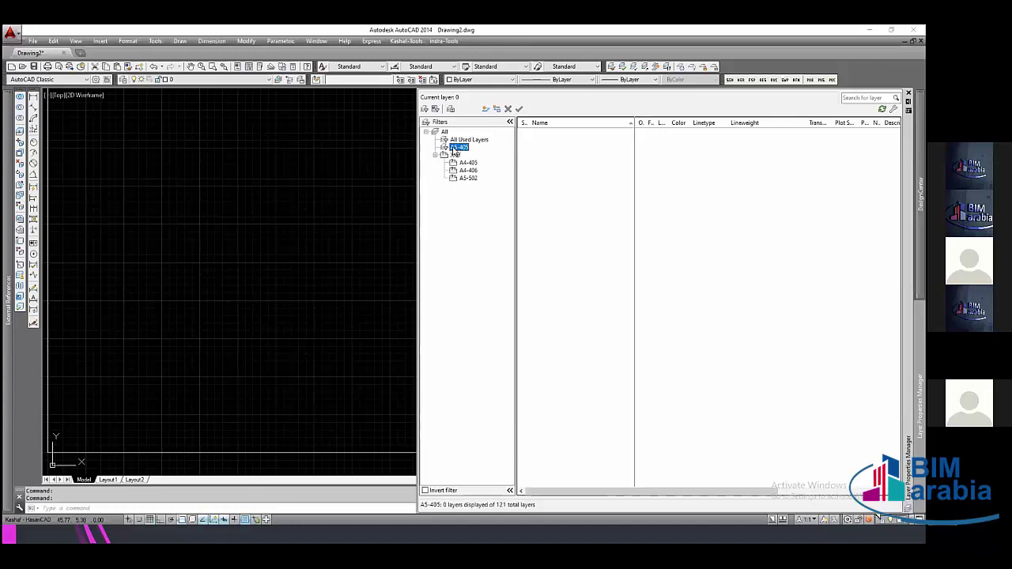
# - Rename the filter to A5- with pattern A5-50*, listing the 36 A5-502 layers
pyautogui.doubleClick(452, 150)
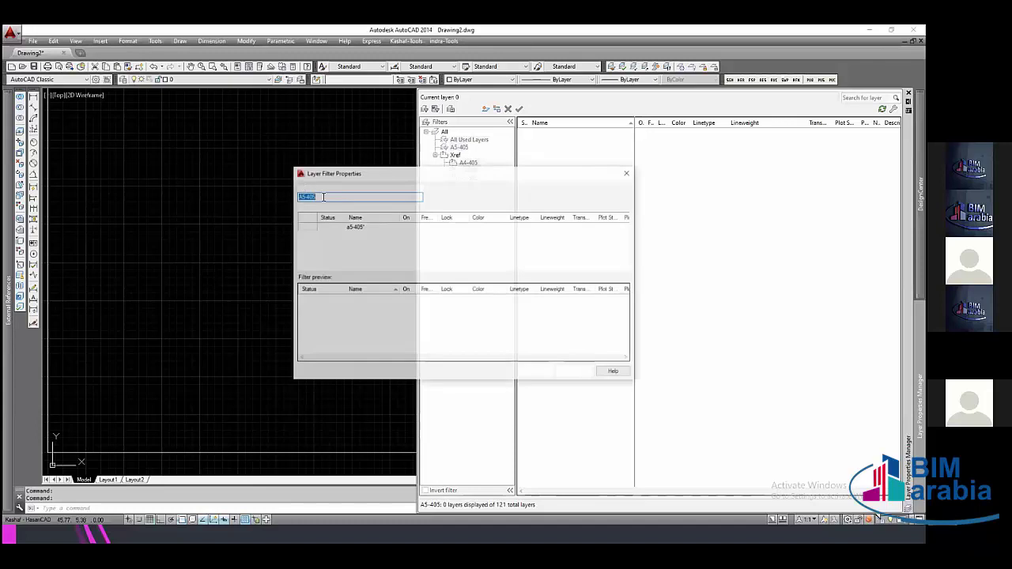
pyautogui.write('A5-4')
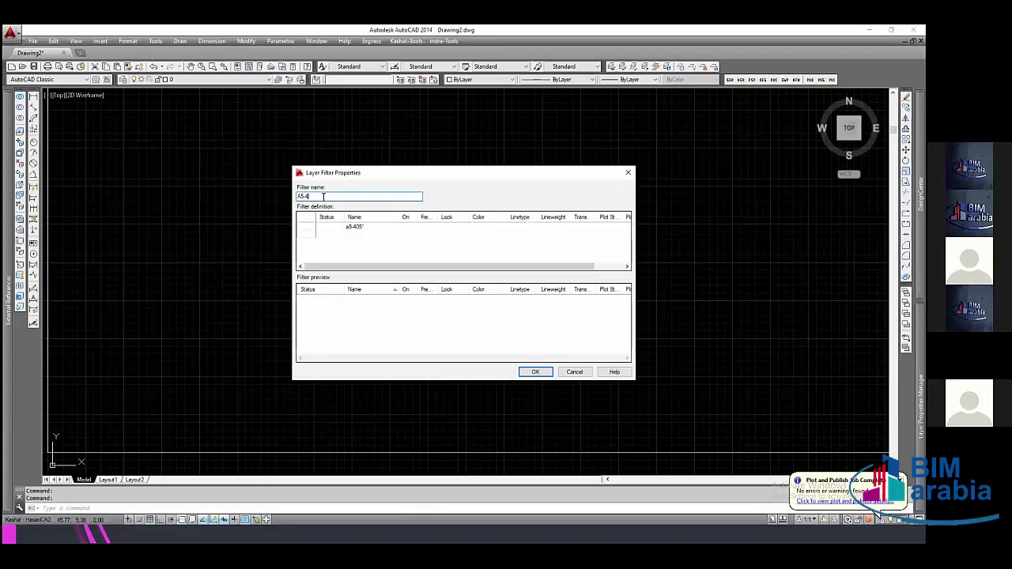
pyautogui.press('BackSpace')
pyautogui.doubleClick(368, 227)
pyautogui.press('BackSpace')
pyautogui.press('BackSpace')
pyautogui.press('BackSpace')
pyautogui.press('BackSpace')
pyautogui.press('BackSpace')
pyautogui.press('BackSpace')
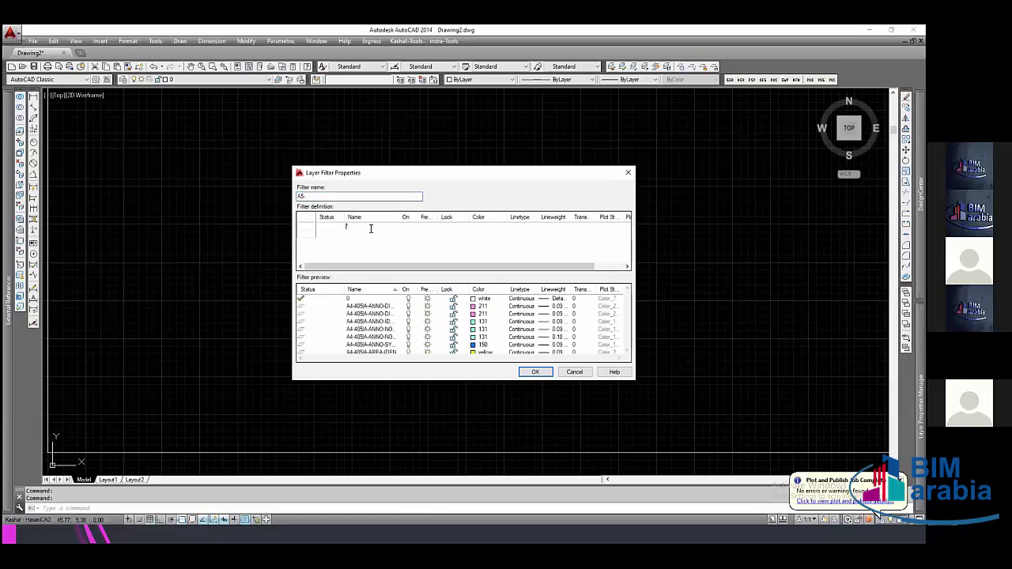
pyautogui.write('A5')
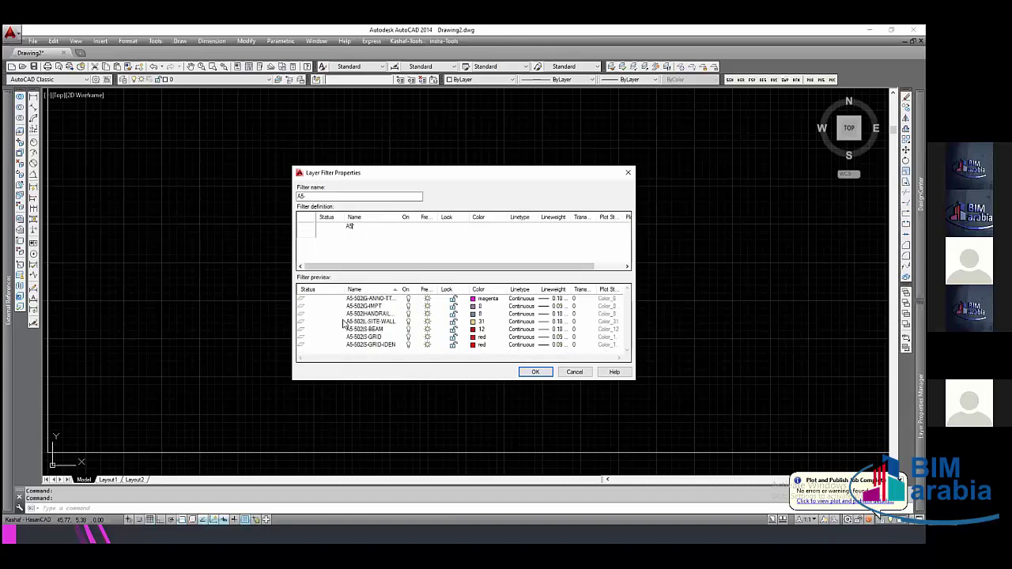
pyautogui.write('*')
pyautogui.write('-50')
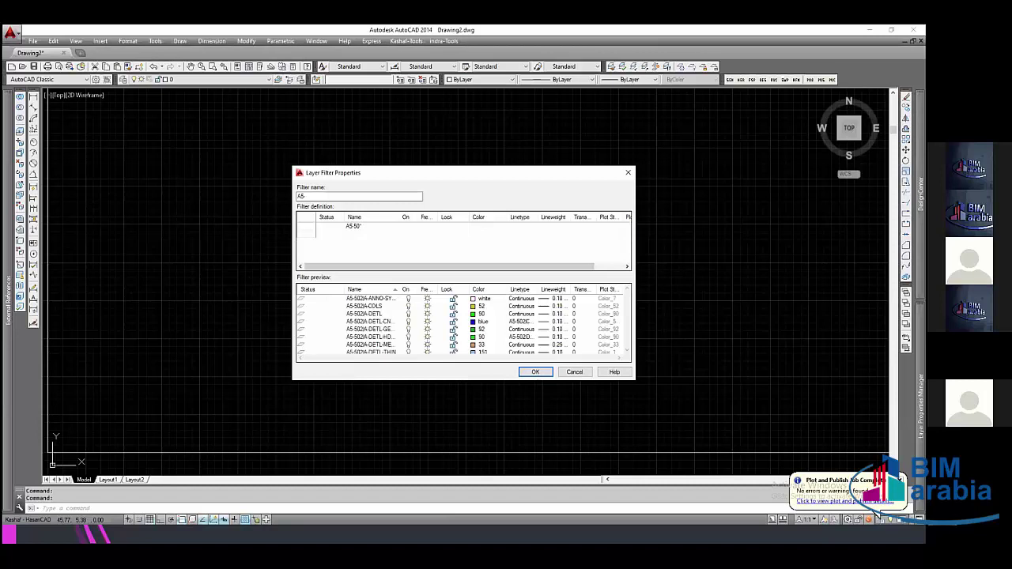
pyautogui.click(535, 372)
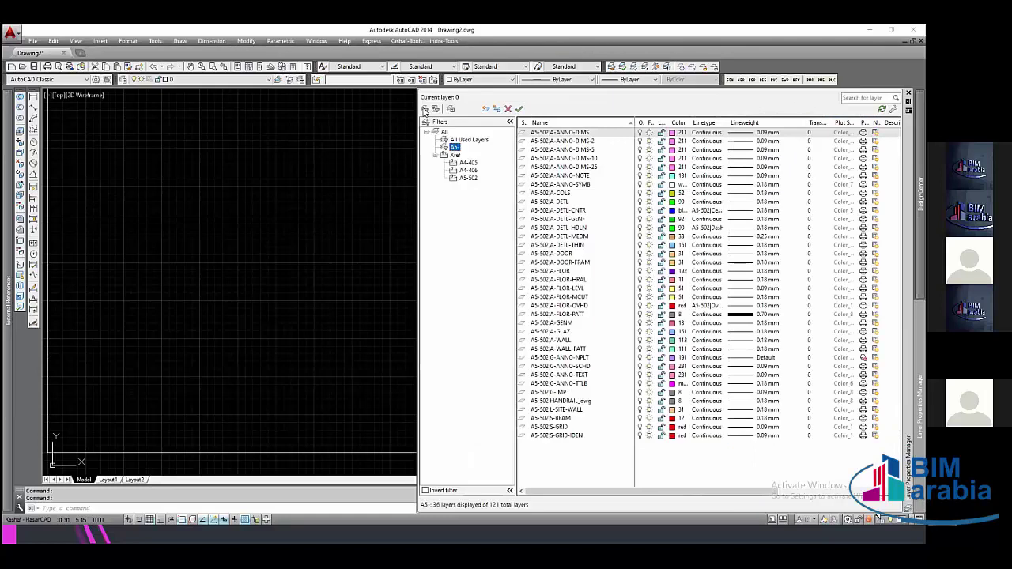
# - Add a second layer property filter named A4 with pattern A4* and select it
pyautogui.click(424, 109)
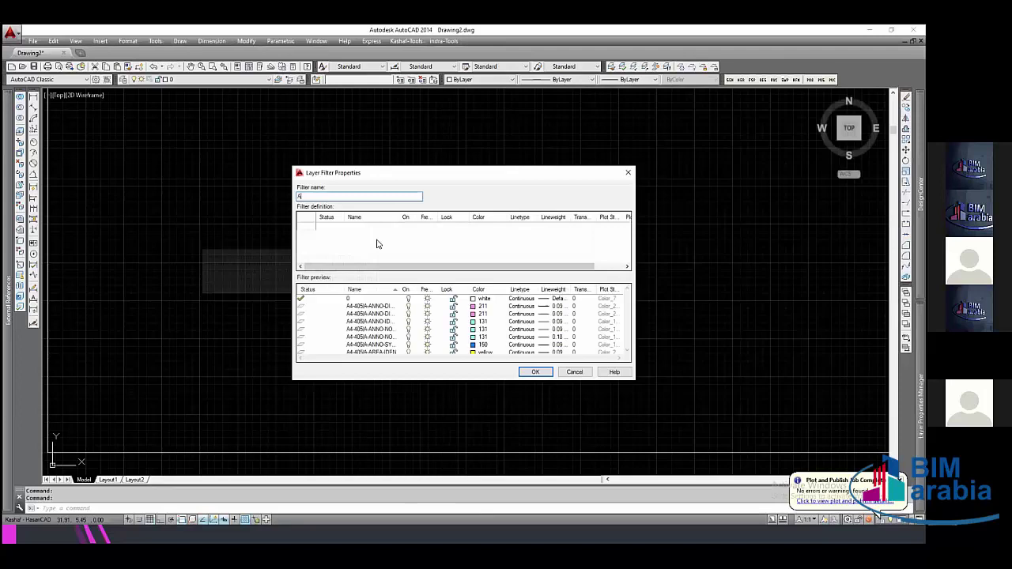
pyautogui.write('A4')
pyautogui.click(396, 244)
pyautogui.write('A4*')
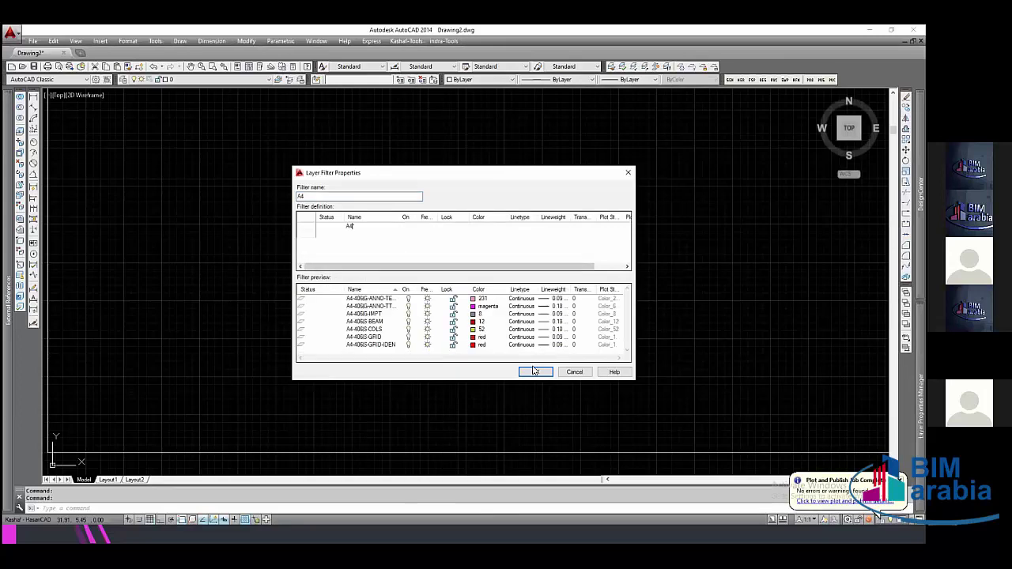
pyautogui.click(534, 371)
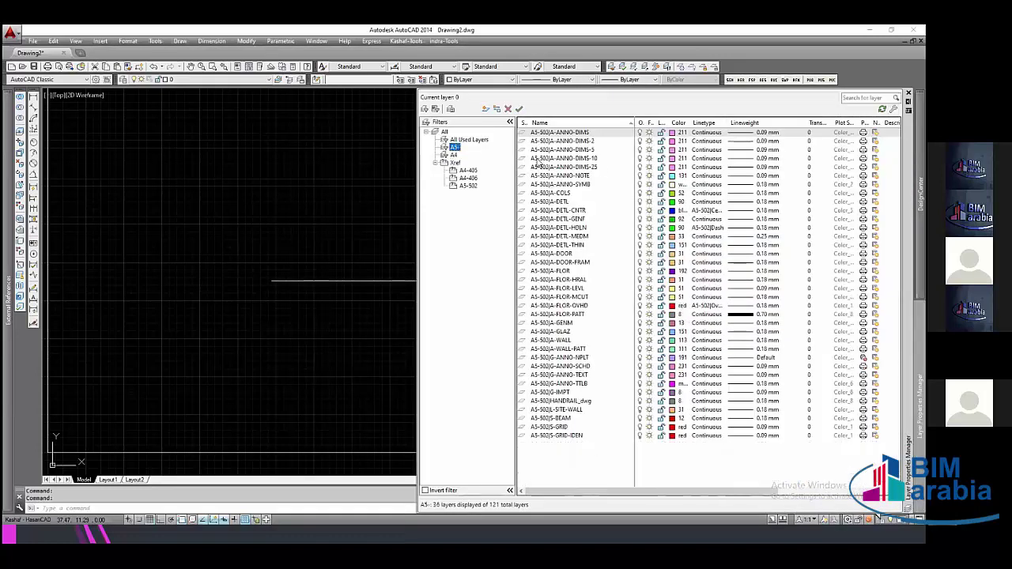
pyautogui.click(454, 156)
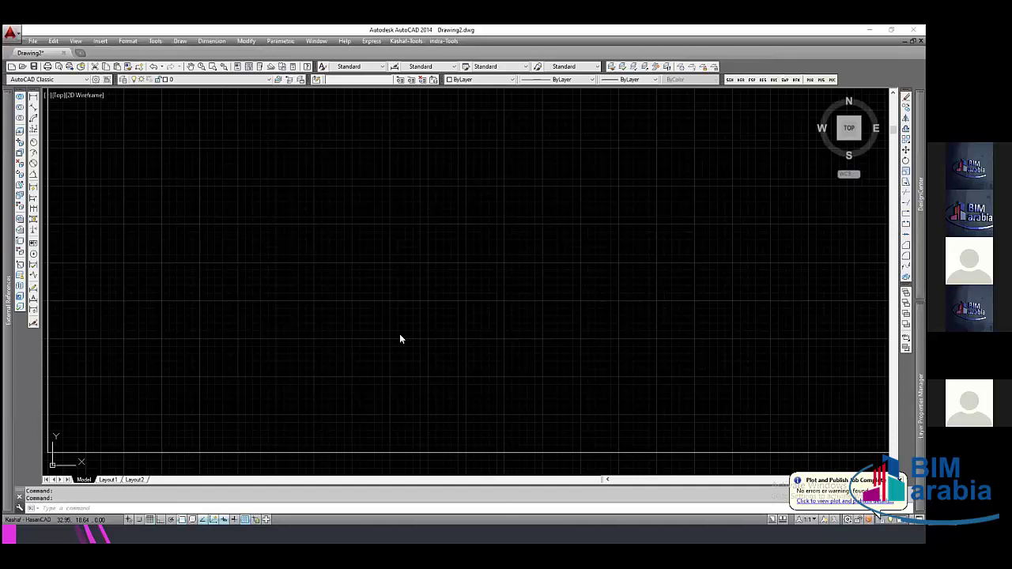
# - Advance the PowerPoint slide show to its end-of-show screen
pyautogui.click(364, 126)
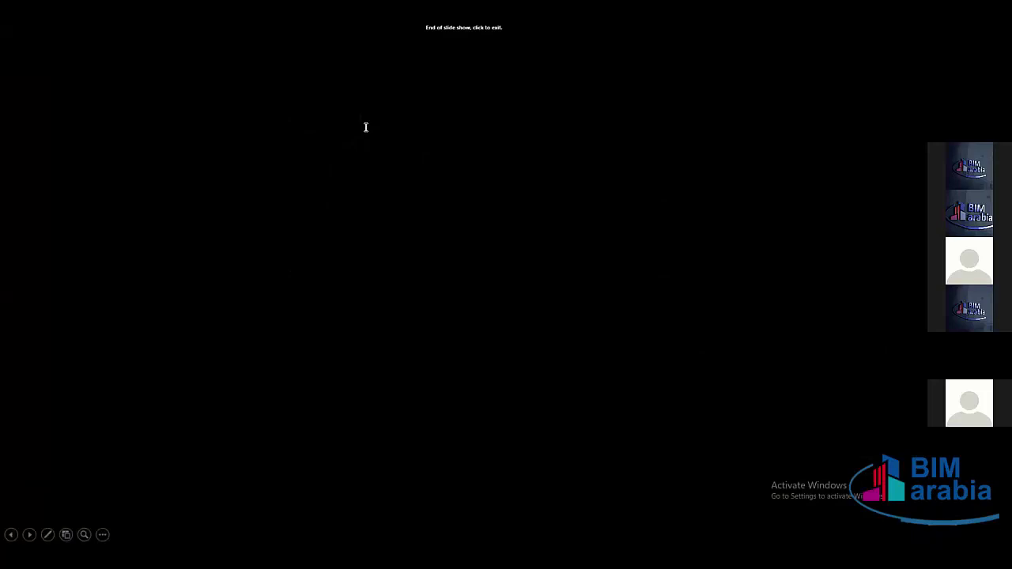
# - Exit the slide show, review the Managing Layers and Advanced Text Objects slides, then return to AutoCAD
pyautogui.click(57, 218)
pyautogui.click(50, 273)
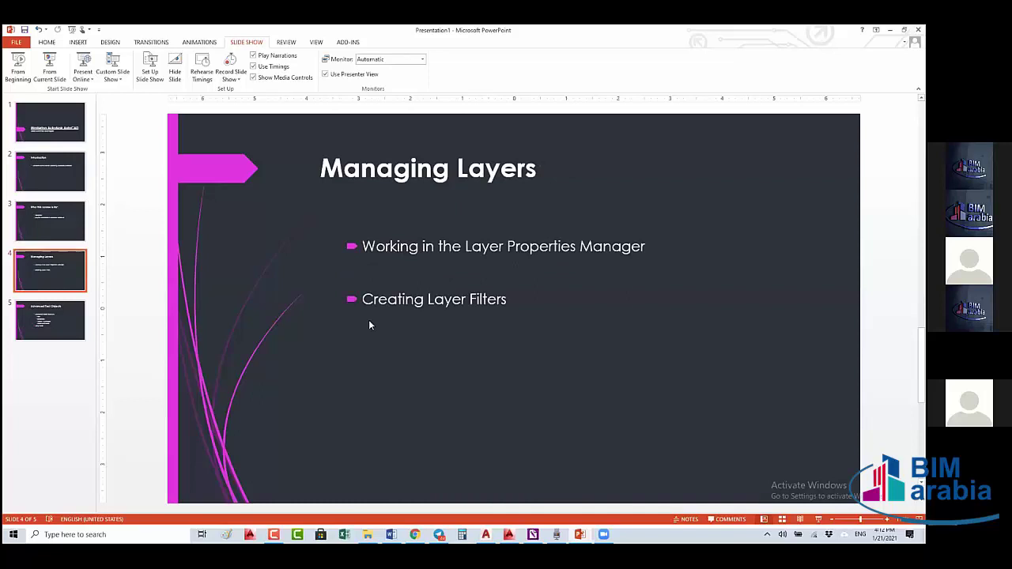
pyautogui.click(64, 320)
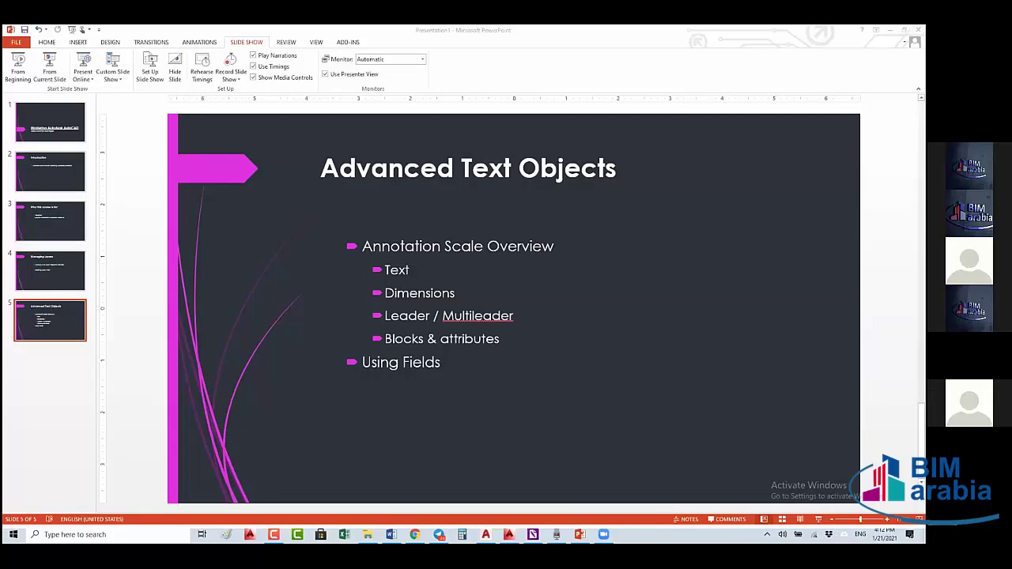
pyautogui.hotkey('alt', 'Tab')
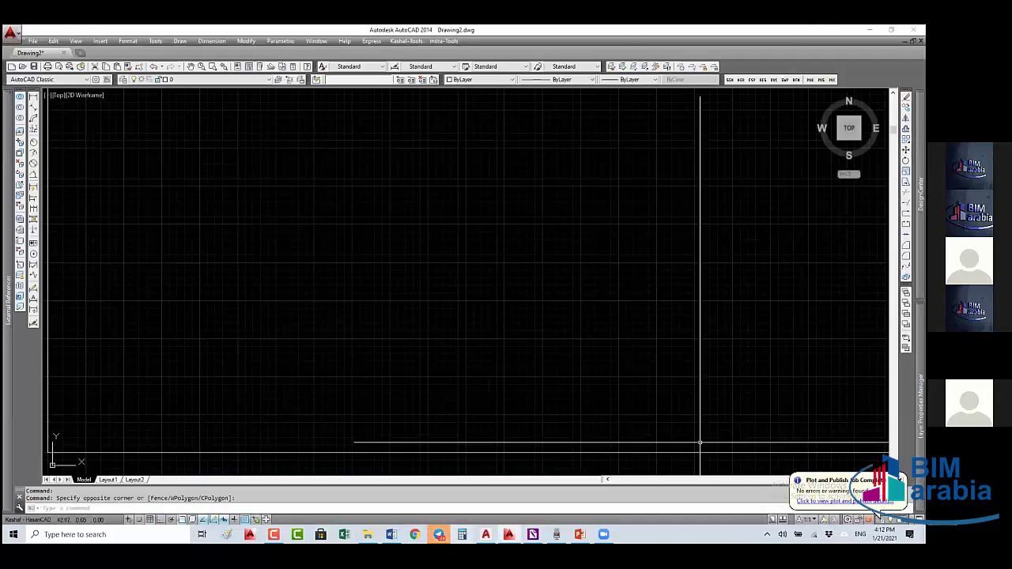
# - Draw an MTEXT box in model space reading GROUND FLOOR PLAN
pyautogui.click(701, 440)
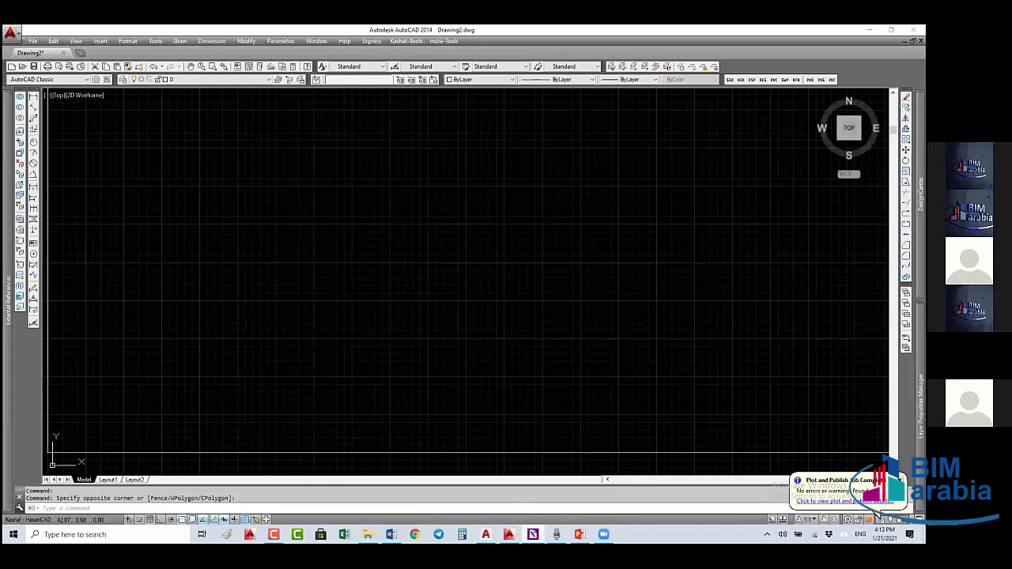
pyautogui.write('mt')
pyautogui.press('Return')
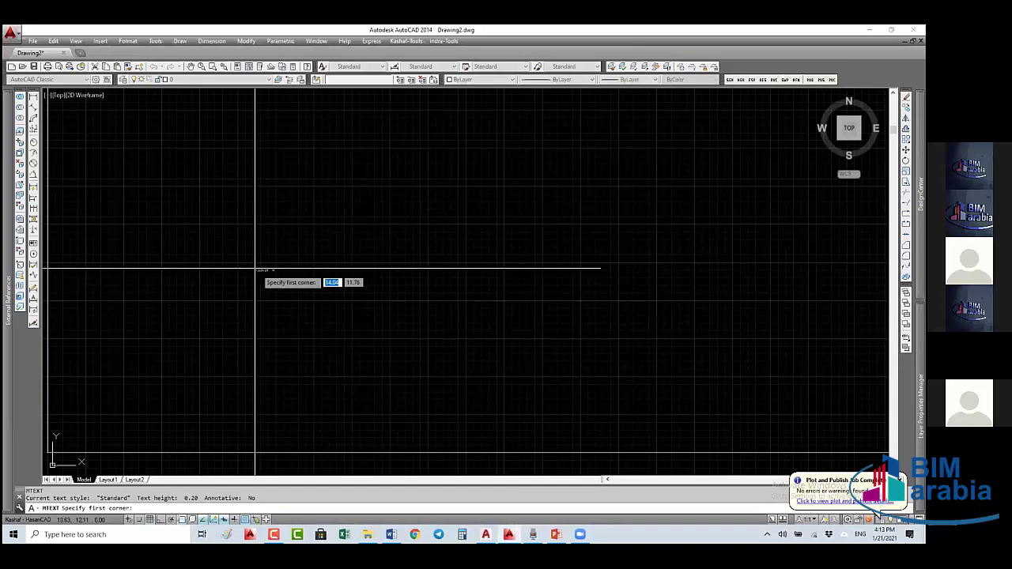
pyautogui.click(254, 269)
pyautogui.click(503, 316)
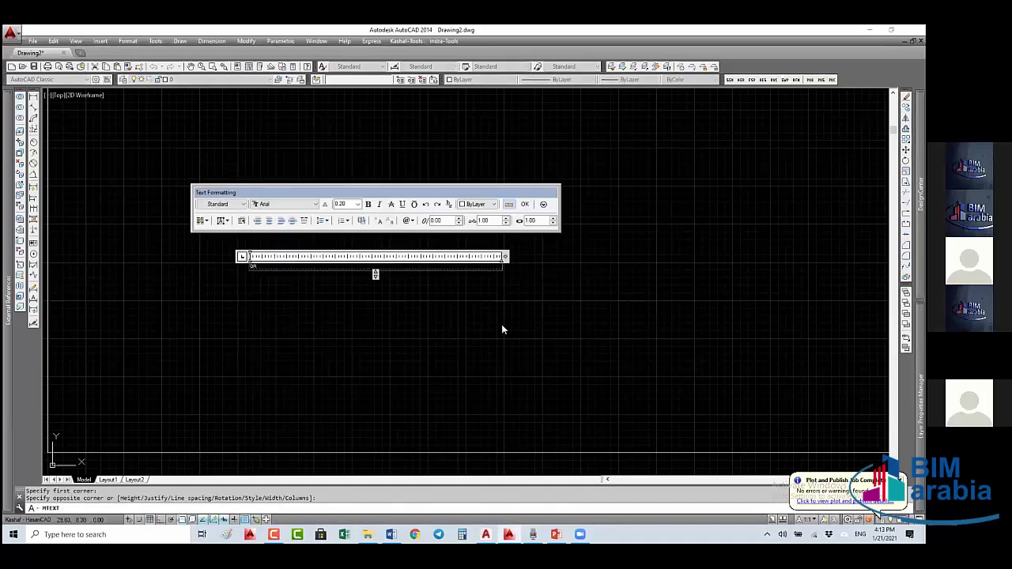
pyautogui.write('ROUND F')
pyautogui.write('LOOR PLA')
pyautogui.write('N')
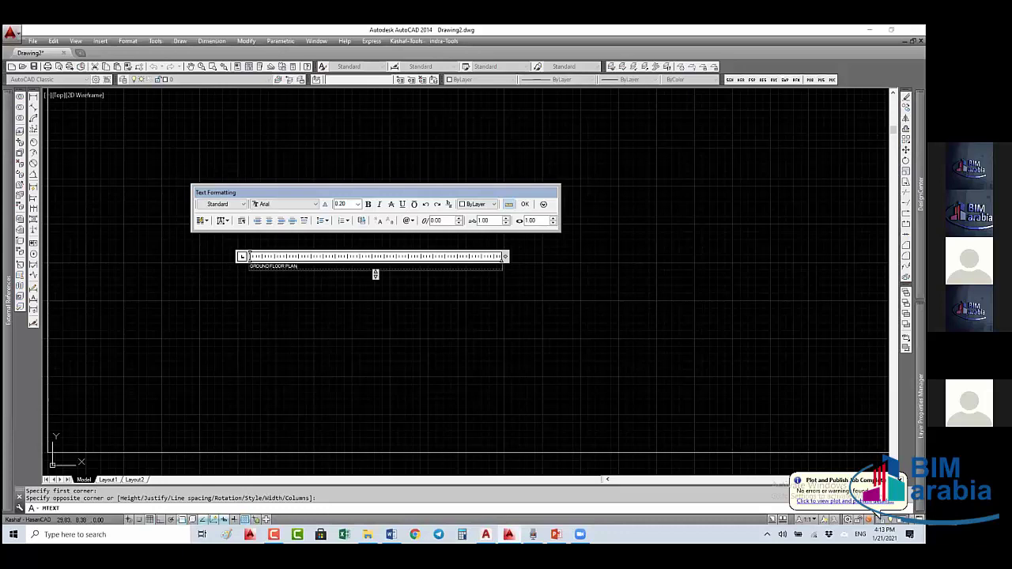
pyautogui.click(466, 352)
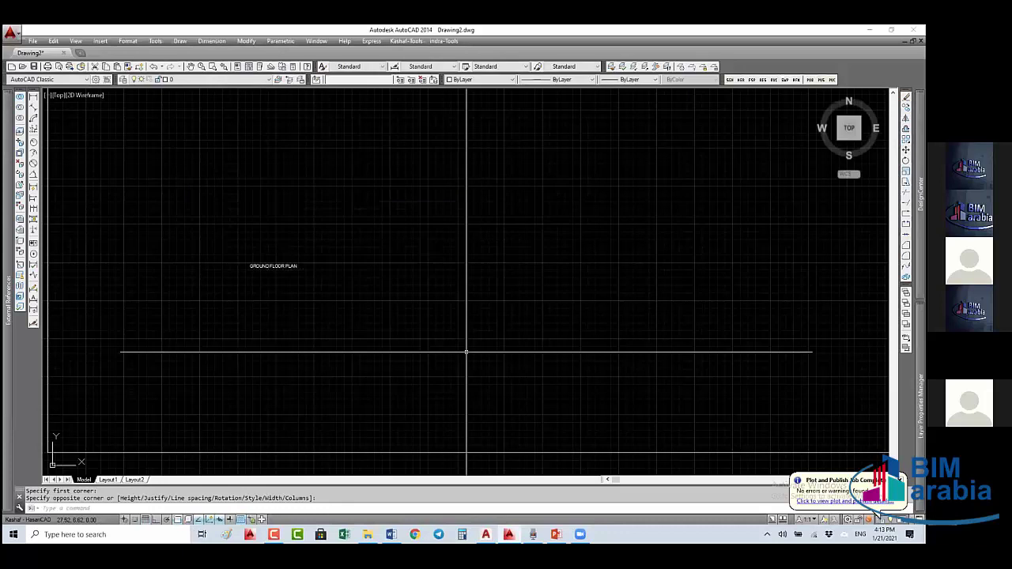
# - Turn off the grid and explode the GROUND FLOOR PLAN text
pyautogui.press('Escape')
pyautogui.press('F7')
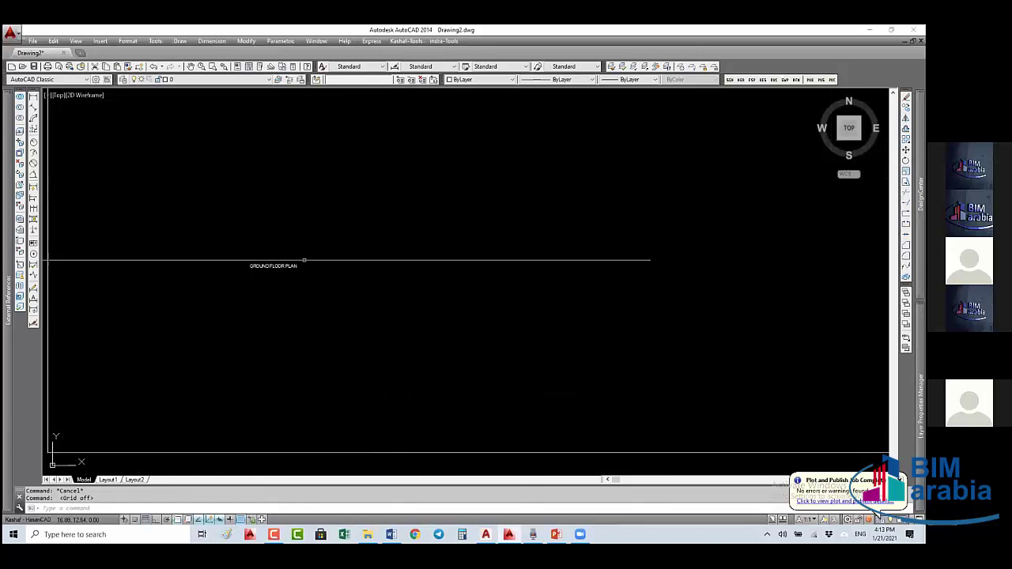
pyautogui.click(322, 279)
pyautogui.click(290, 252)
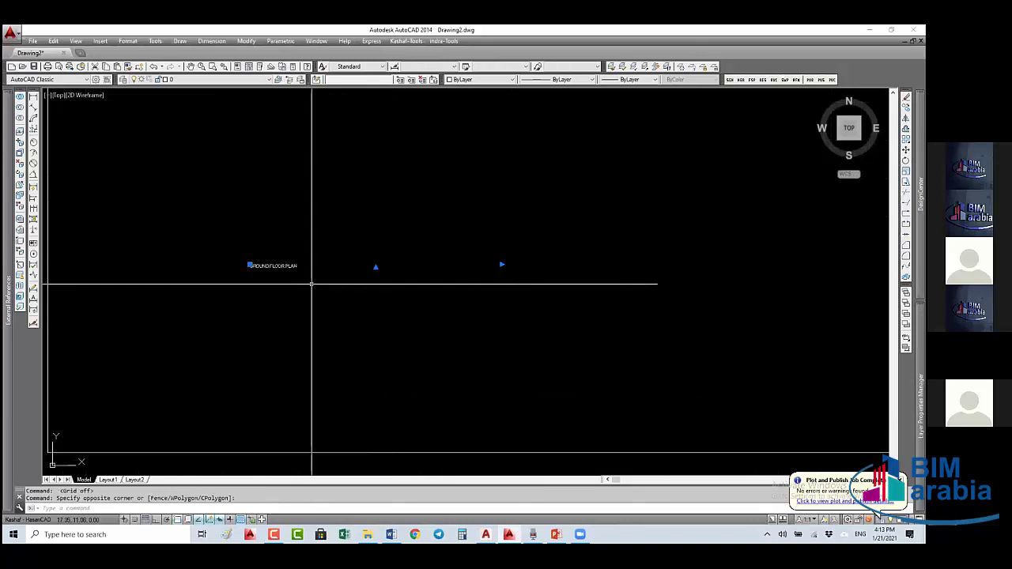
pyautogui.write('x')
pyautogui.press('Return')
# - Copy the GROUND FLOOR PLAN title to just below the original
pyautogui.write('c')
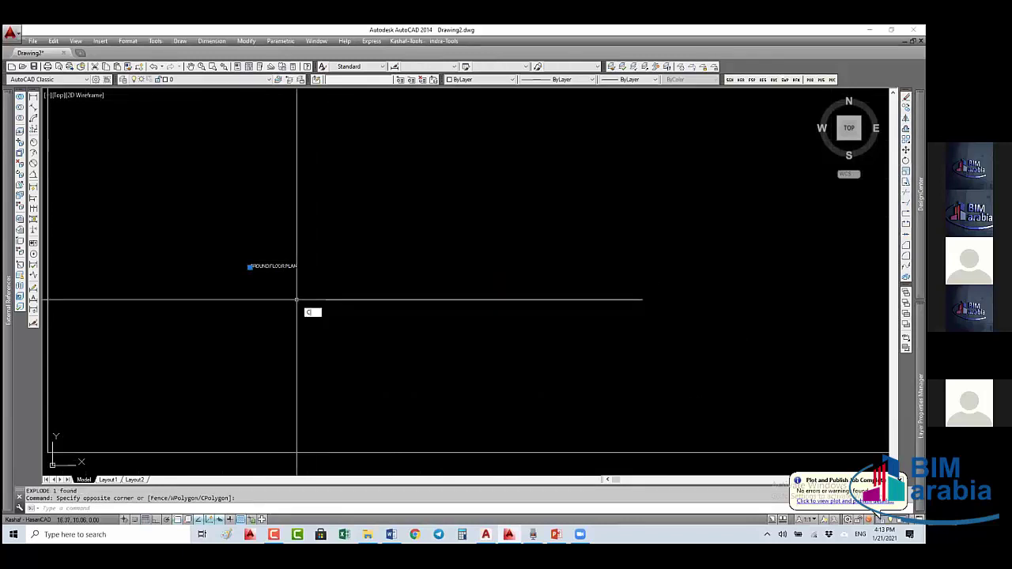
pyautogui.write('o')
pyautogui.press('Return')
pyautogui.click(301, 312)
pyautogui.click(274, 291)
pyautogui.press('Escape')
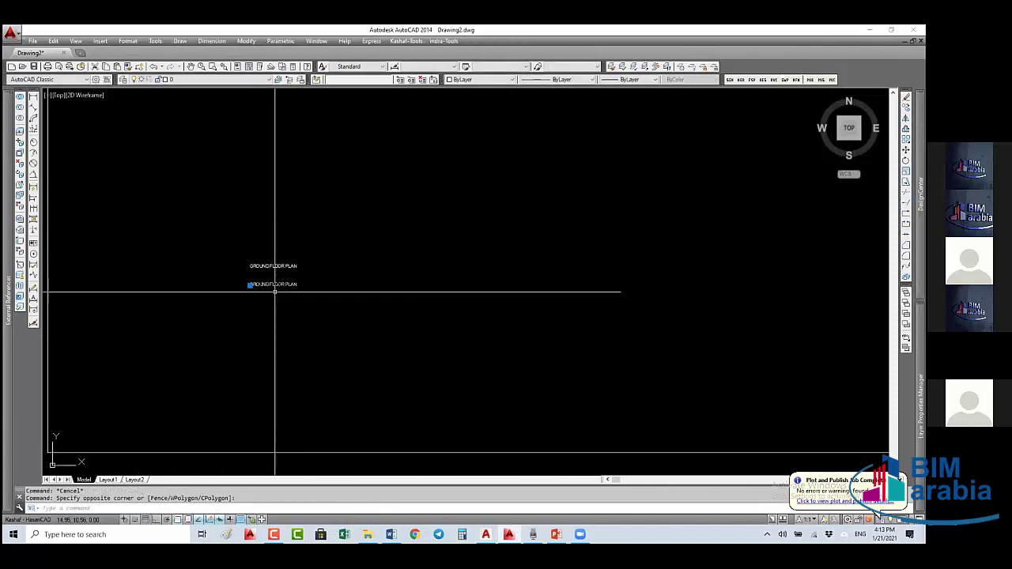
# - Scale the copied title up by a factor of 2
pyautogui.write('sc')
pyautogui.press('Return')
pyautogui.click(269, 286)
pyautogui.write('2')
pyautogui.press('Return')
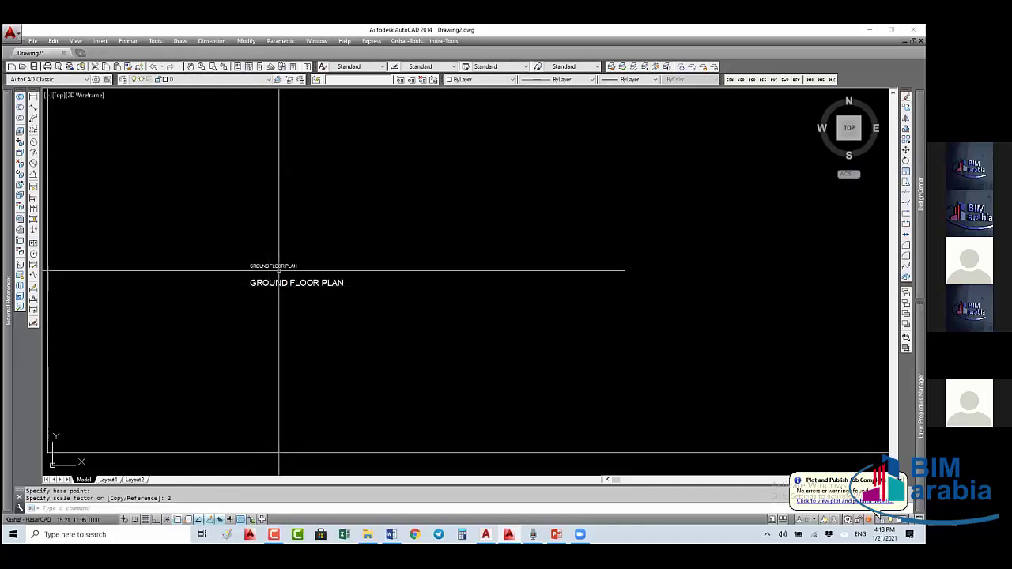
pyautogui.click(277, 266)
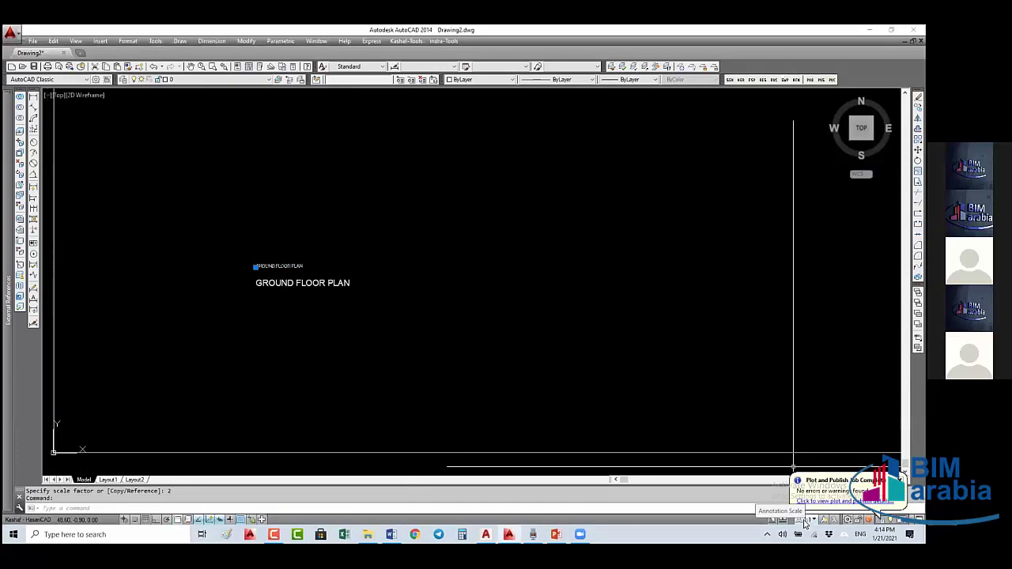
# - Add a custom 1:25 annotation scale, 1 paper unit to 25 drawing units, to the scale list
pyautogui.click(806, 519)
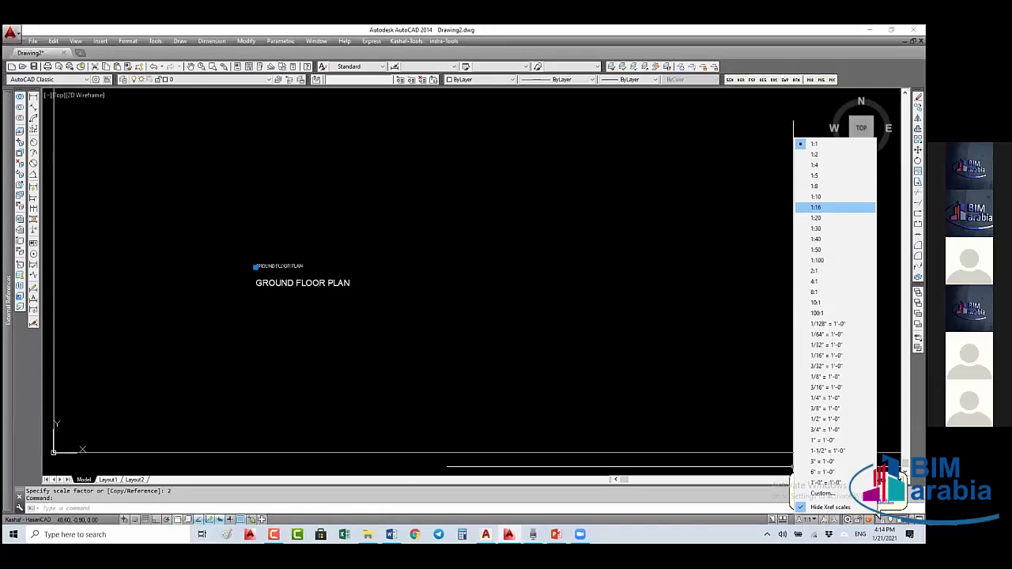
pyautogui.click(821, 493)
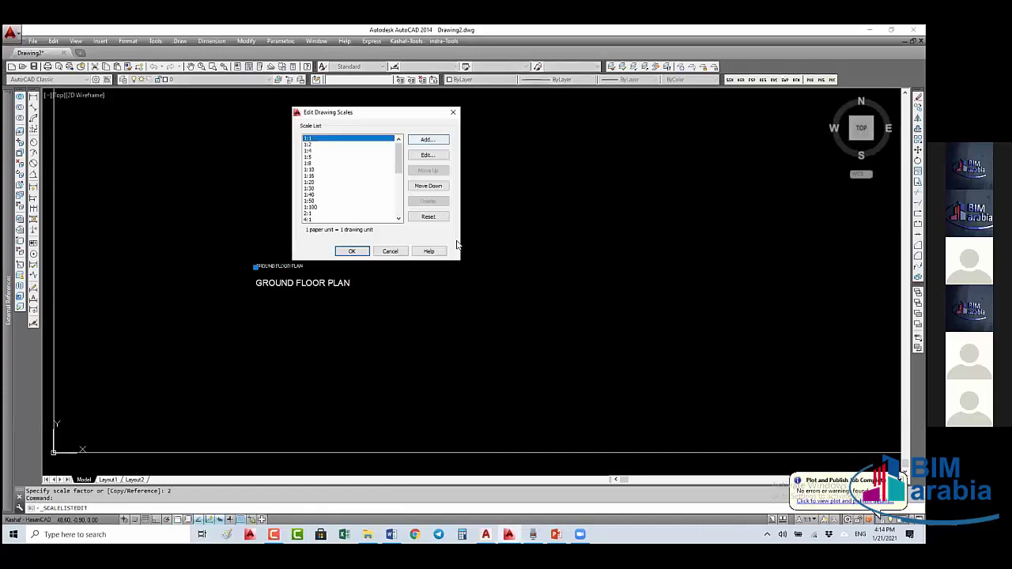
pyautogui.click(392, 252)
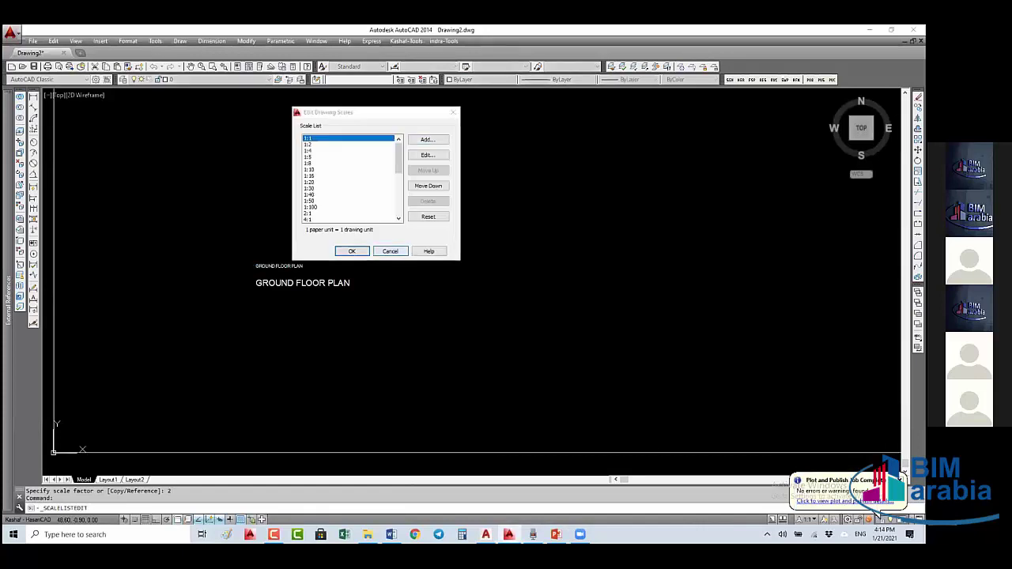
pyautogui.click(811, 521)
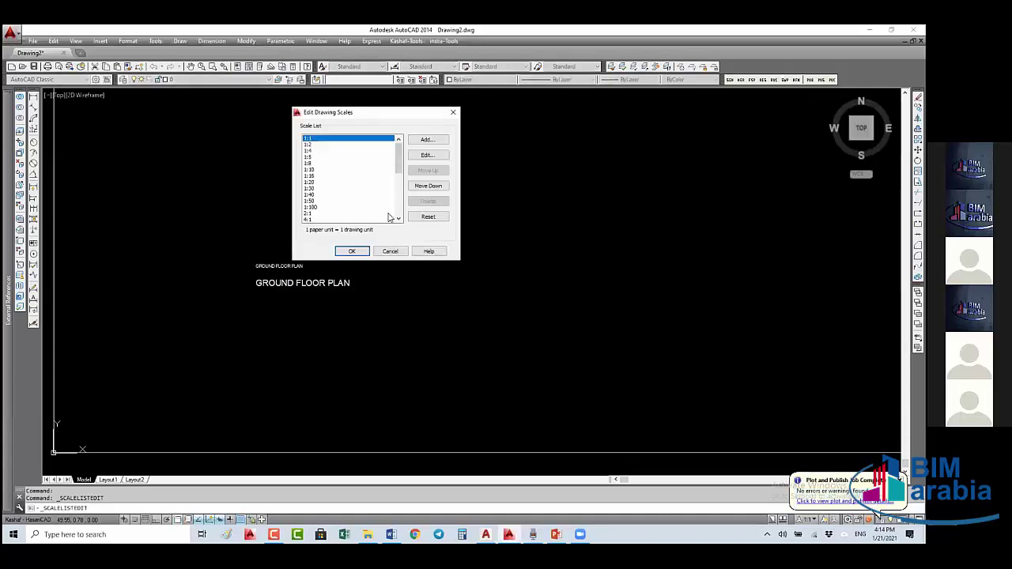
pyautogui.click(427, 143)
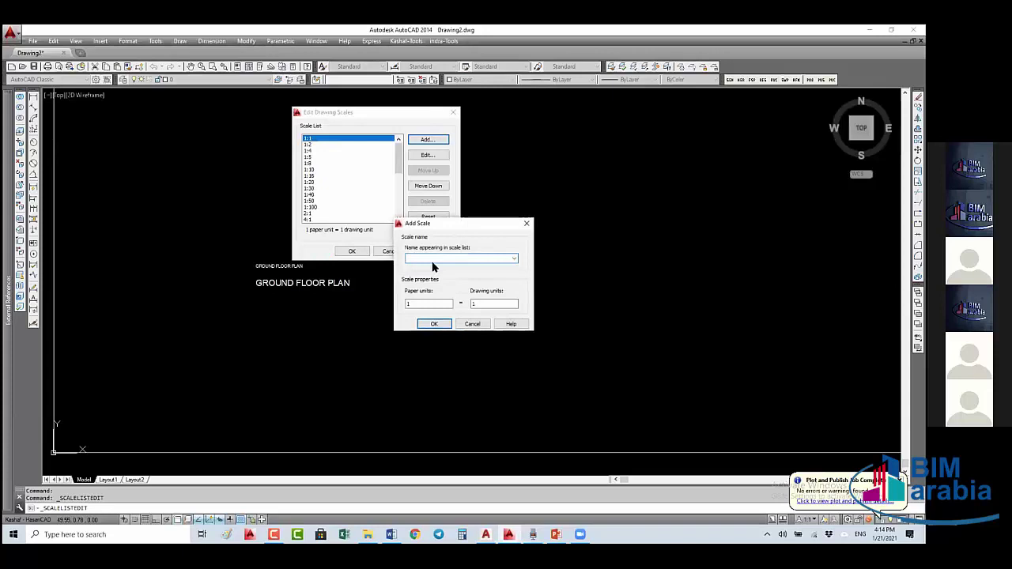
pyautogui.write('1:25')
pyautogui.press('Tab')
pyautogui.press('Tab')
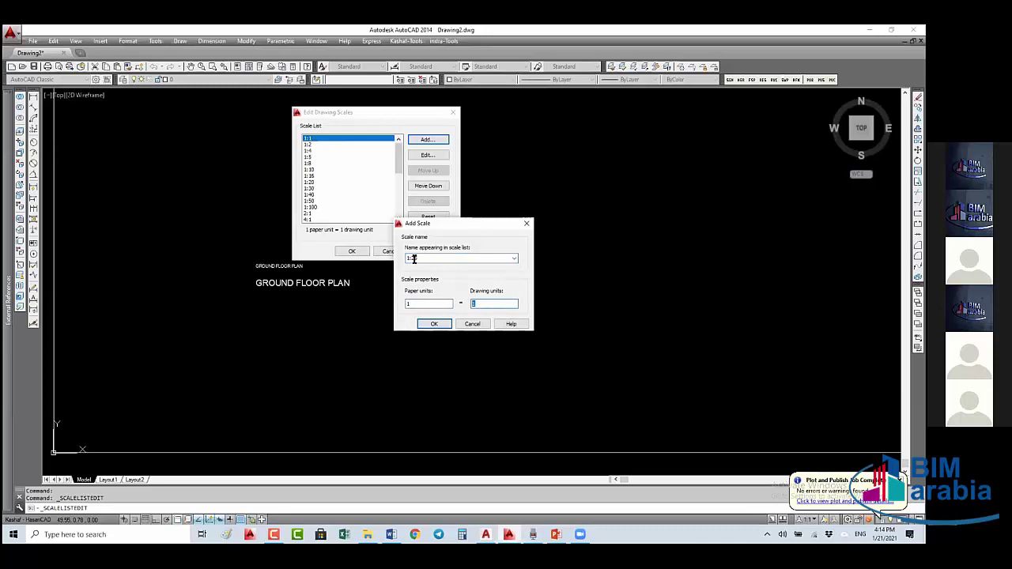
pyautogui.write('25')
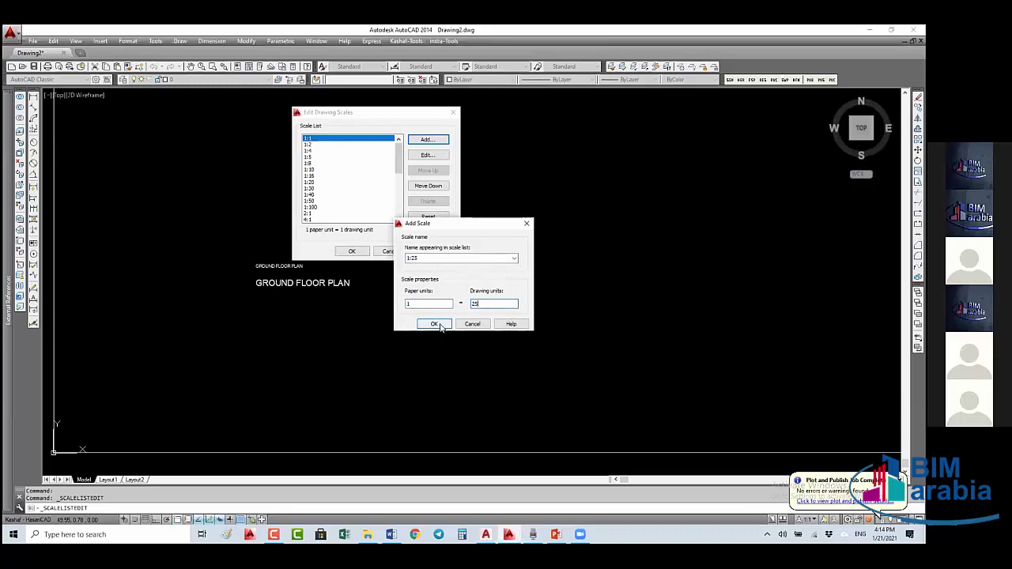
pyautogui.click(442, 328)
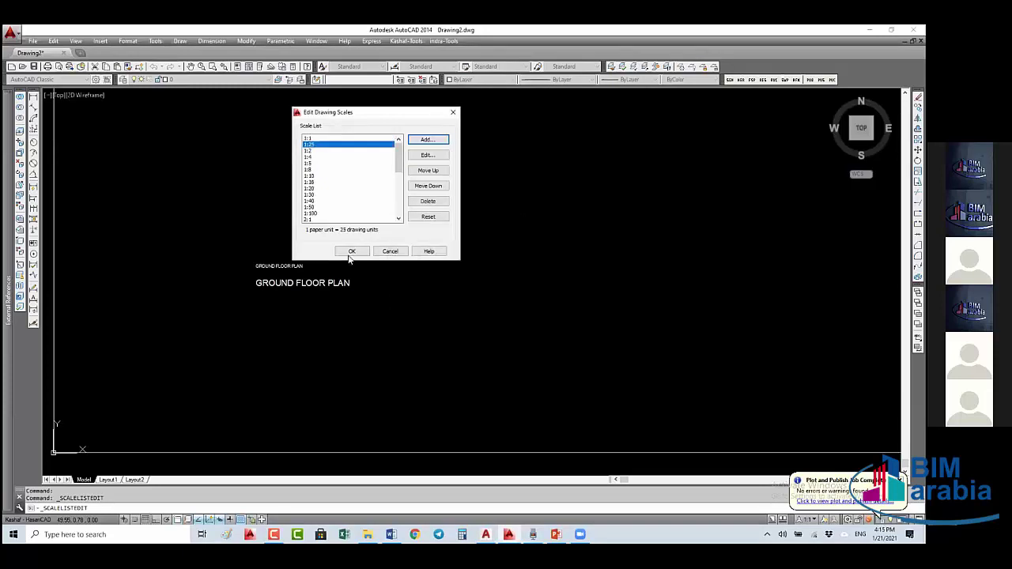
pyautogui.click(348, 252)
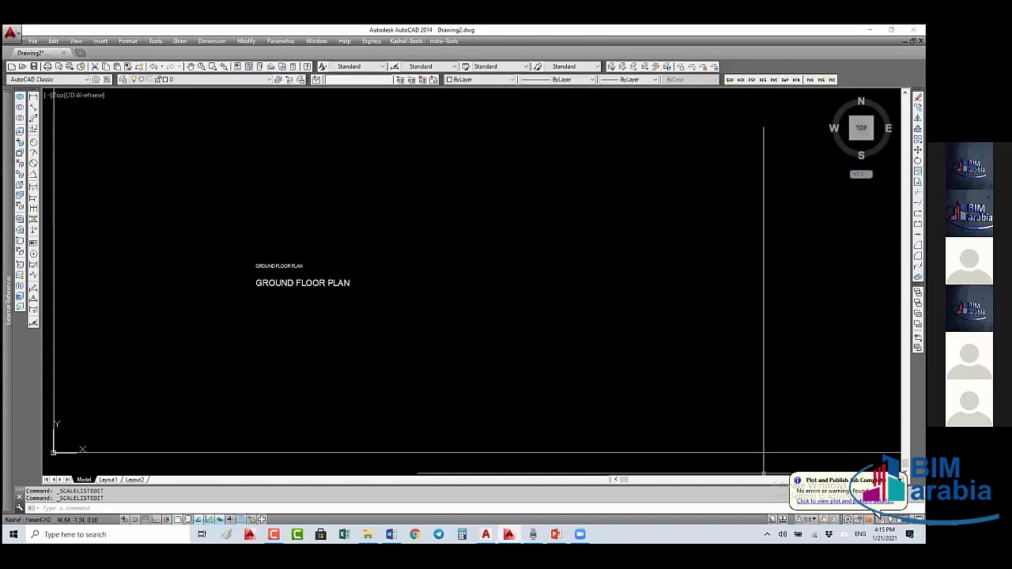
# - Add a 1:25 M scale with 1000 paper units equal to 25 drawing units
pyautogui.click(822, 519)
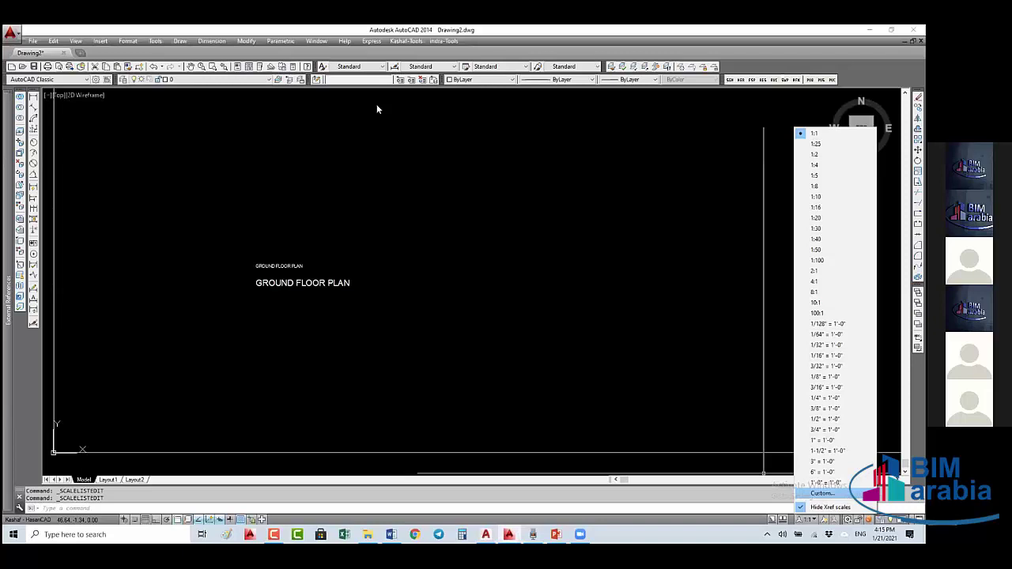
pyautogui.click(823, 492)
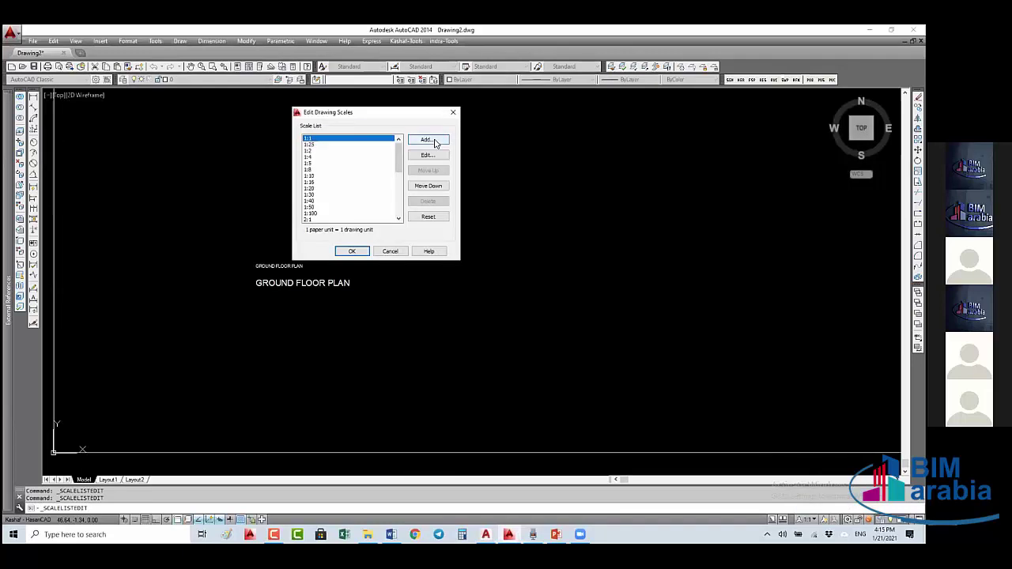
pyautogui.click(428, 140)
pyautogui.write('1:25')
pyautogui.press('Tab')
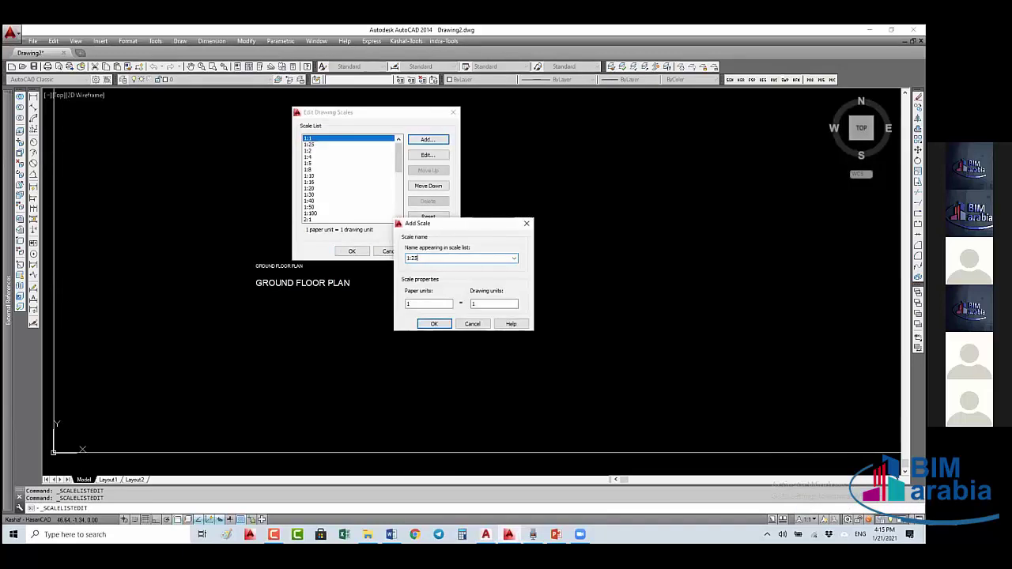
pyautogui.write('1000')
pyautogui.doubleClick(494, 306)
pyautogui.write('25')
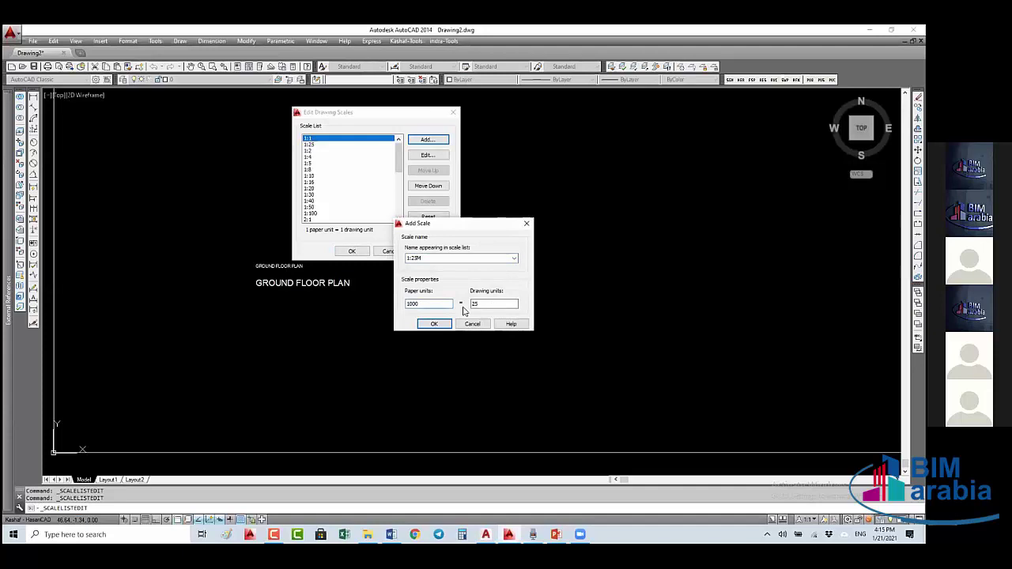
pyautogui.click(411, 304)
pyautogui.hotkey('shift', 'Tab')
pyautogui.doubleClick(419, 258)
pyautogui.click(423, 259)
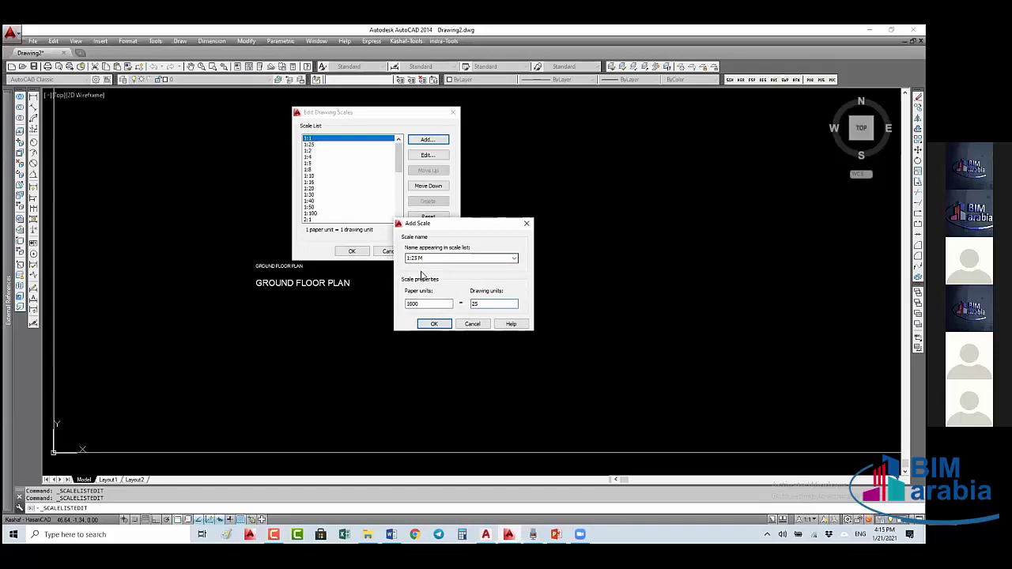
pyautogui.press('Return')
pyautogui.press('Return')
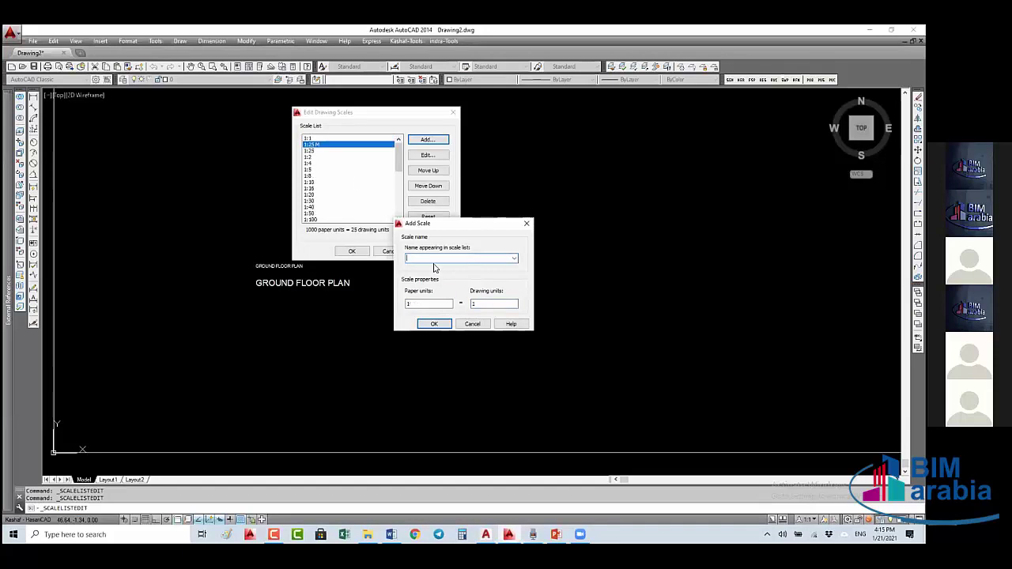
# - Add a 1:100 M scale with 1000 paper units equal to 100 drawing units
pyautogui.write('1')
pyautogui.write(':100 M')
pyautogui.click(435, 303)
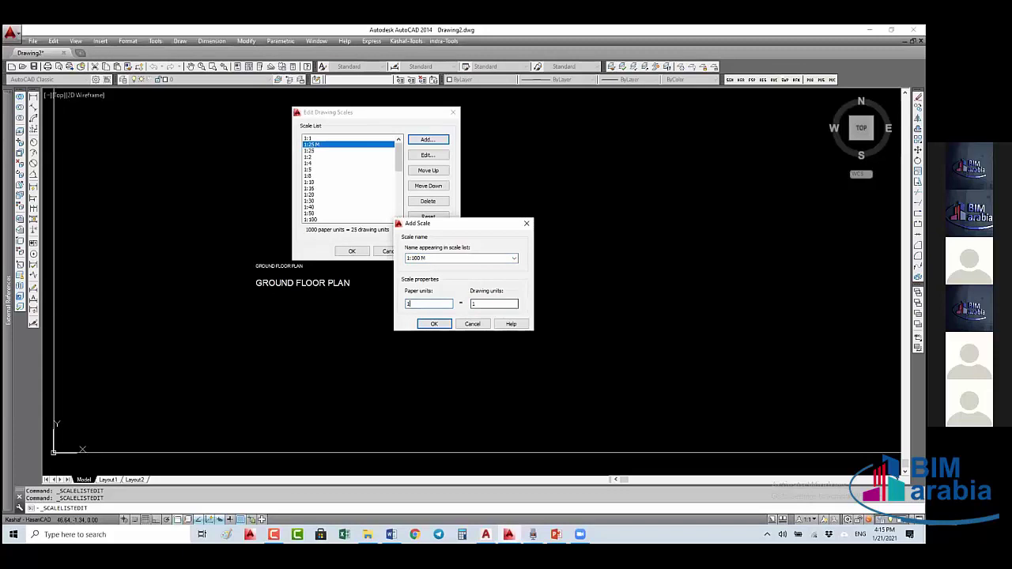
pyautogui.press('Tab')
pyautogui.write('100')
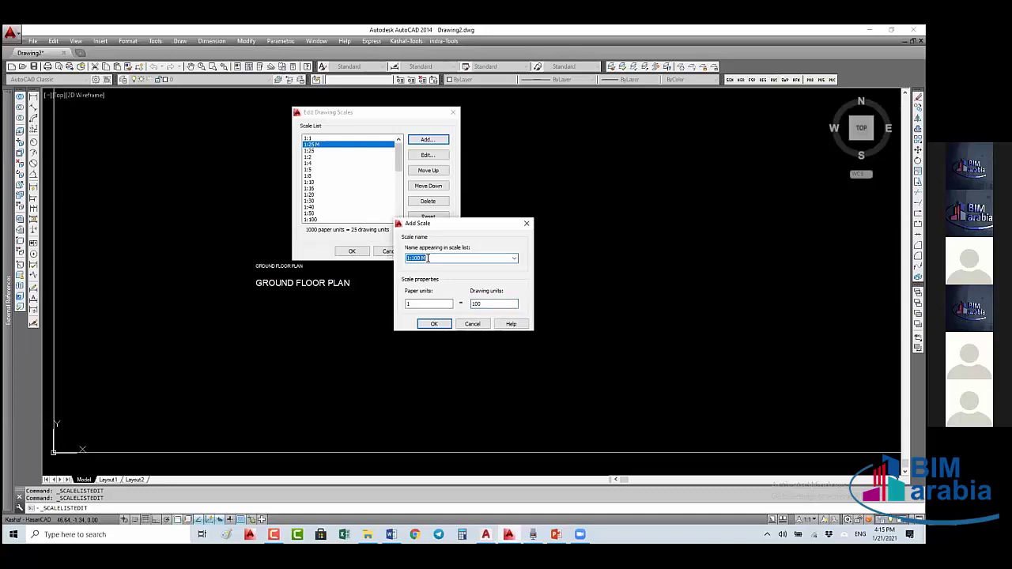
pyautogui.click(423, 301)
pyautogui.write('000')
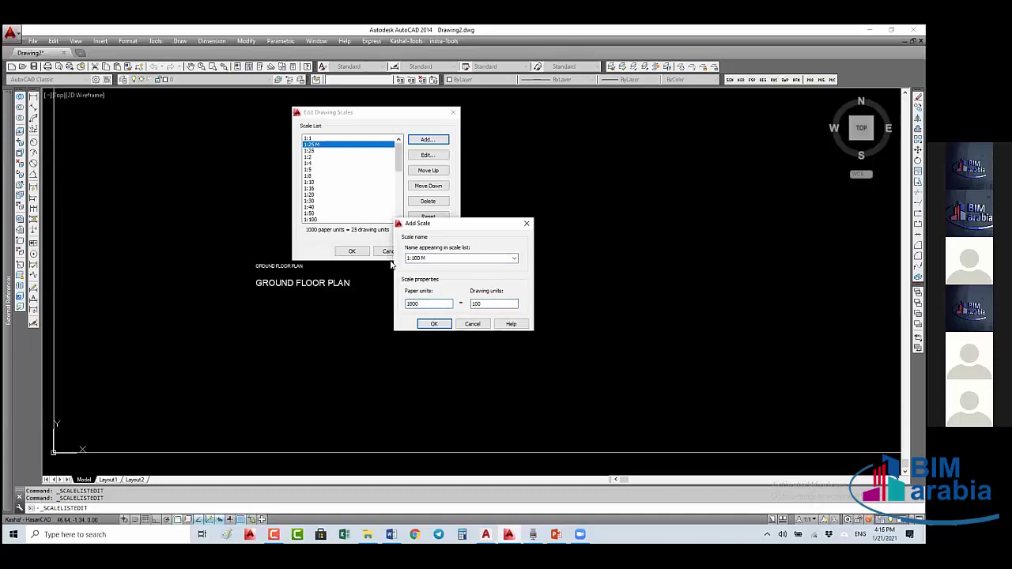
pyautogui.click(434, 323)
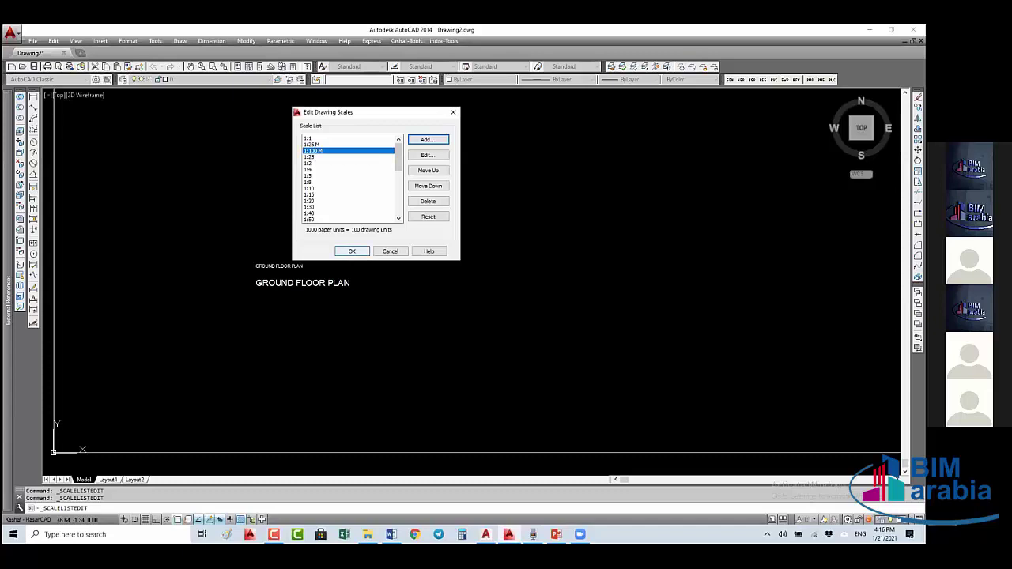
pyautogui.click(352, 251)
pyautogui.click(332, 254)
# - Select both GROUND FLOOR PLAN titles and switch to the Layout1 sheet showing Anno-Blocks
pyautogui.click(283, 311)
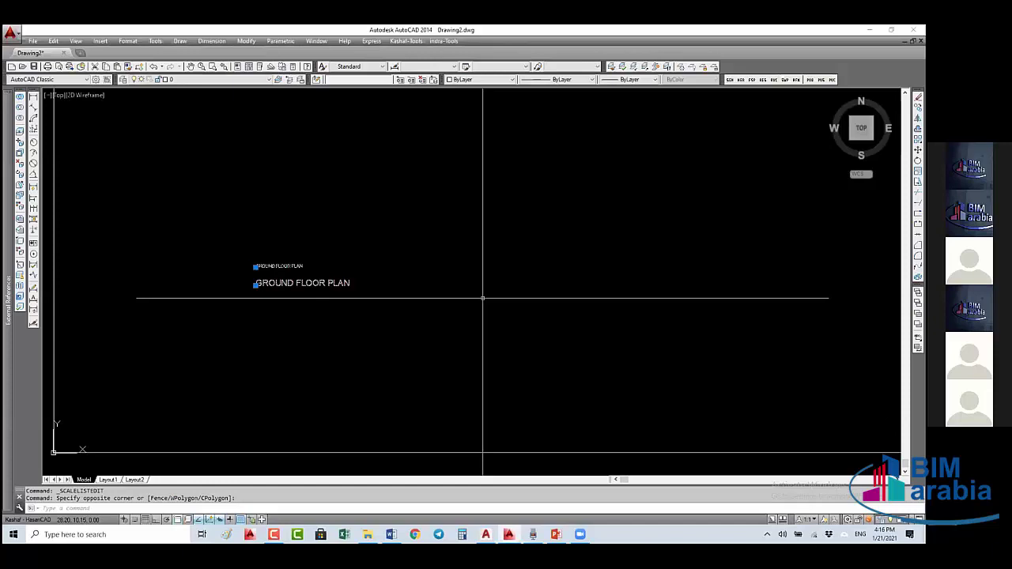
pyautogui.click(107, 479)
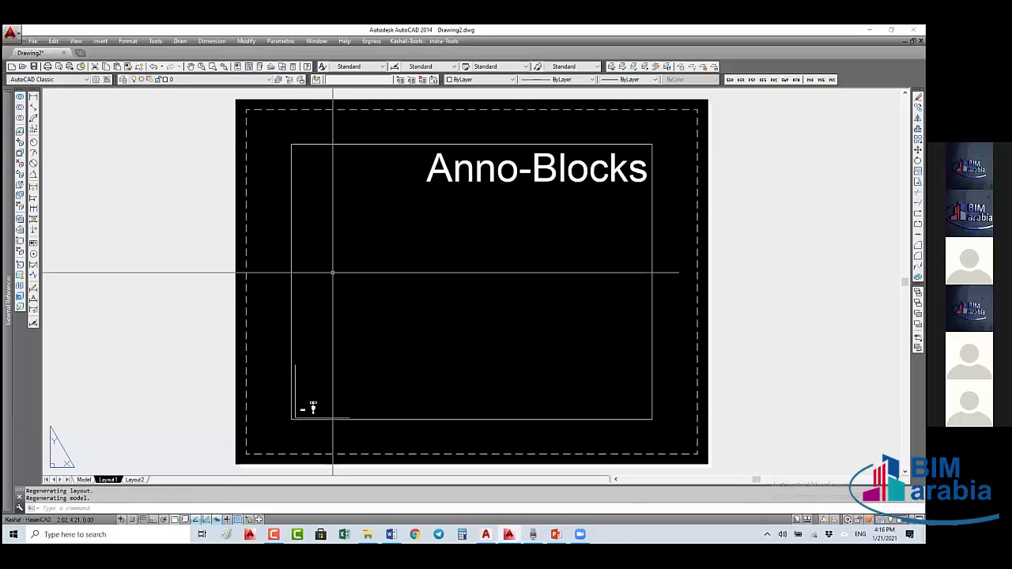
pyautogui.scroll(-6, 332, 273)
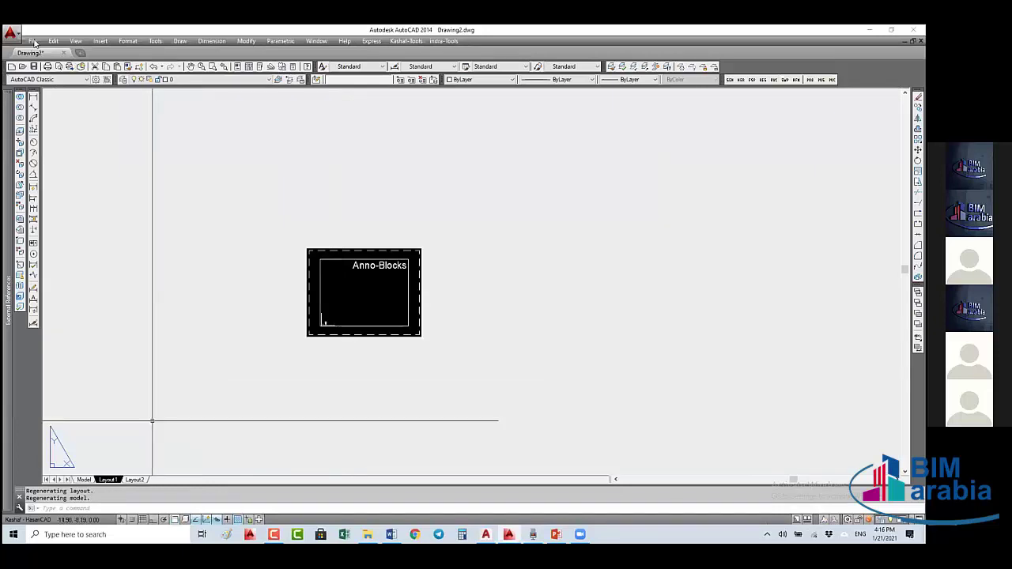
pyautogui.click(33, 41)
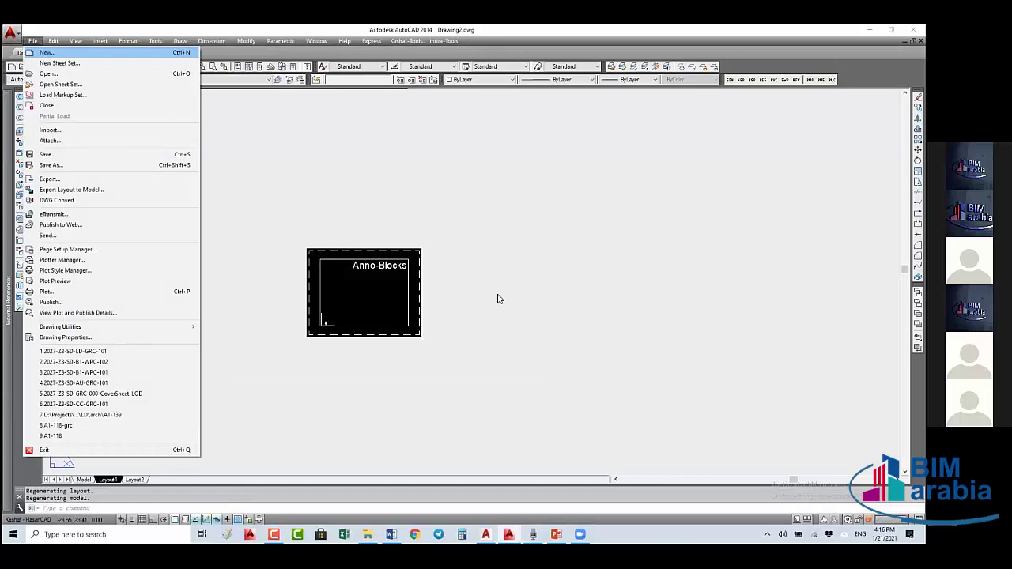
# - Open 2027-Z3-SD-LD-GRC-101.dwg from the recent files list
pyautogui.press('1')
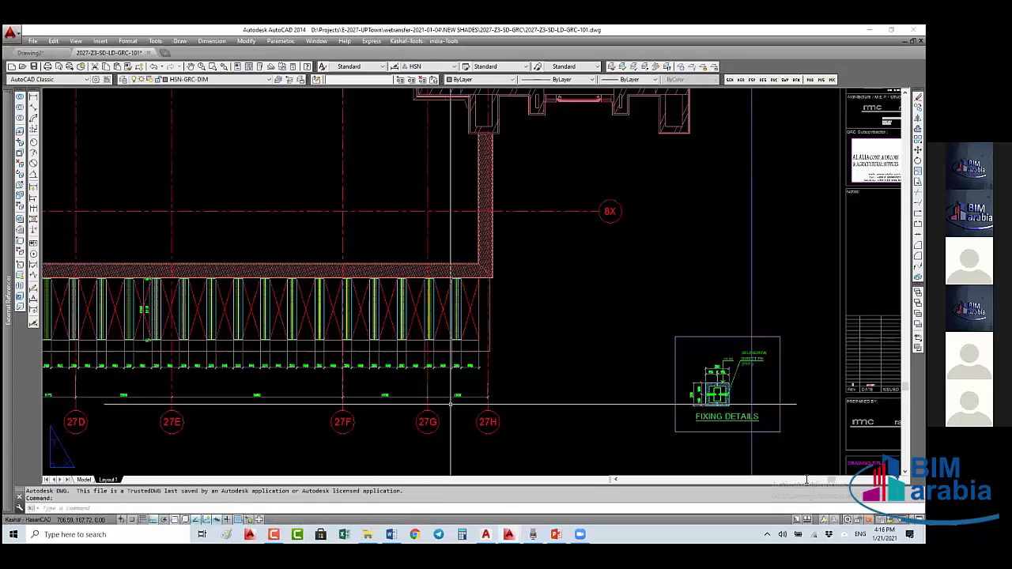
pyautogui.moveTo(751, 478); pyautogui.dragTo(700, 380, button='middle')
pyautogui.click(701, 380)
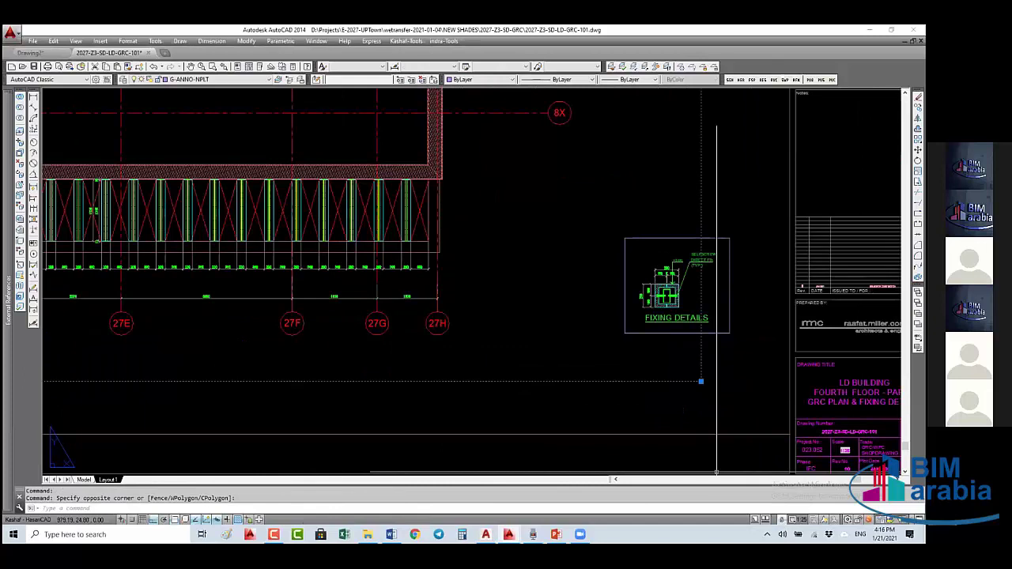
# - Activate the layout viewport, zoom around the dimensions, and start a rectangle beside the 380 dimension
pyautogui.doubleClick(543, 301)
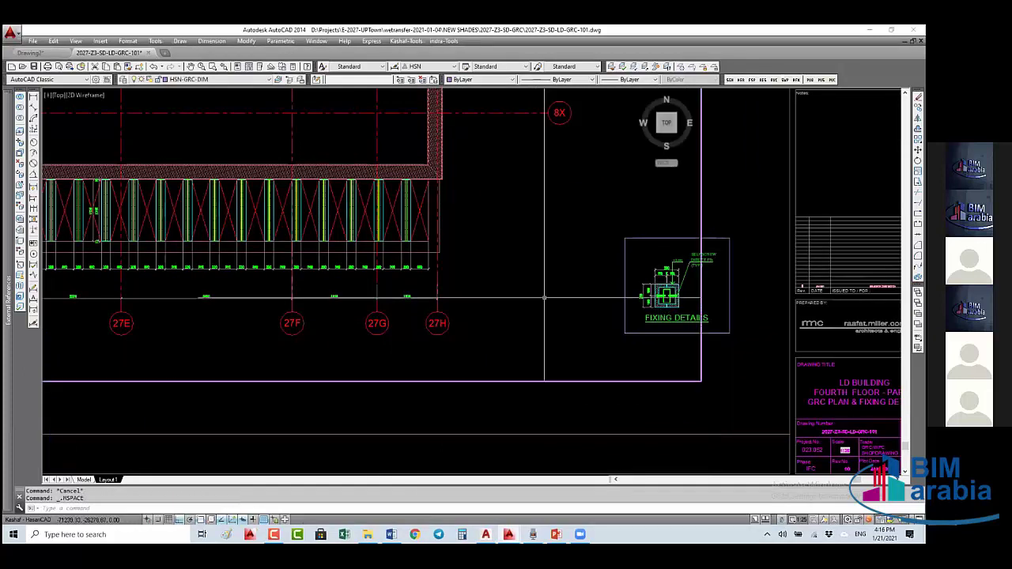
pyautogui.scroll(-2, 542, 301)
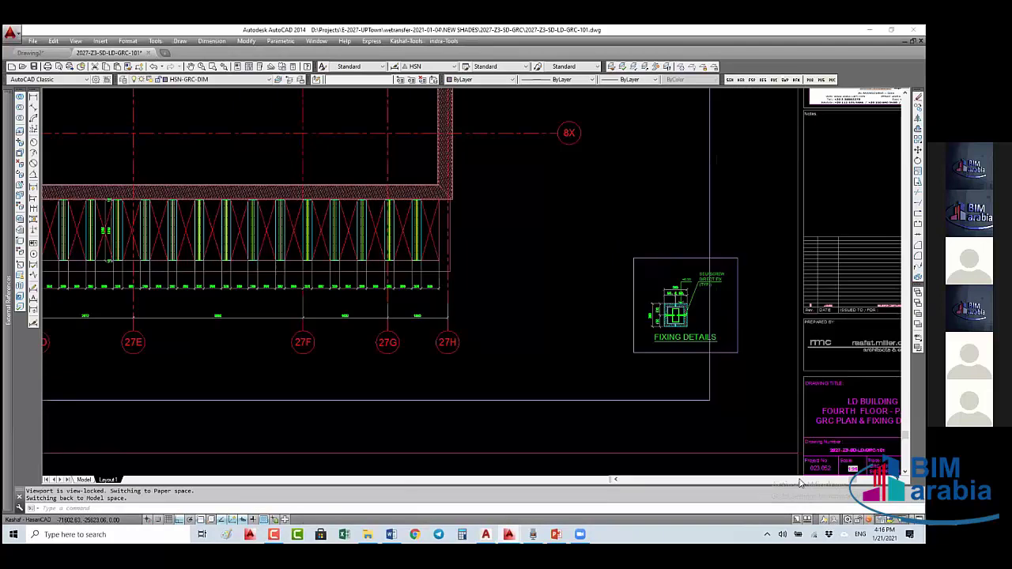
pyautogui.scroll(-2, 543, 404)
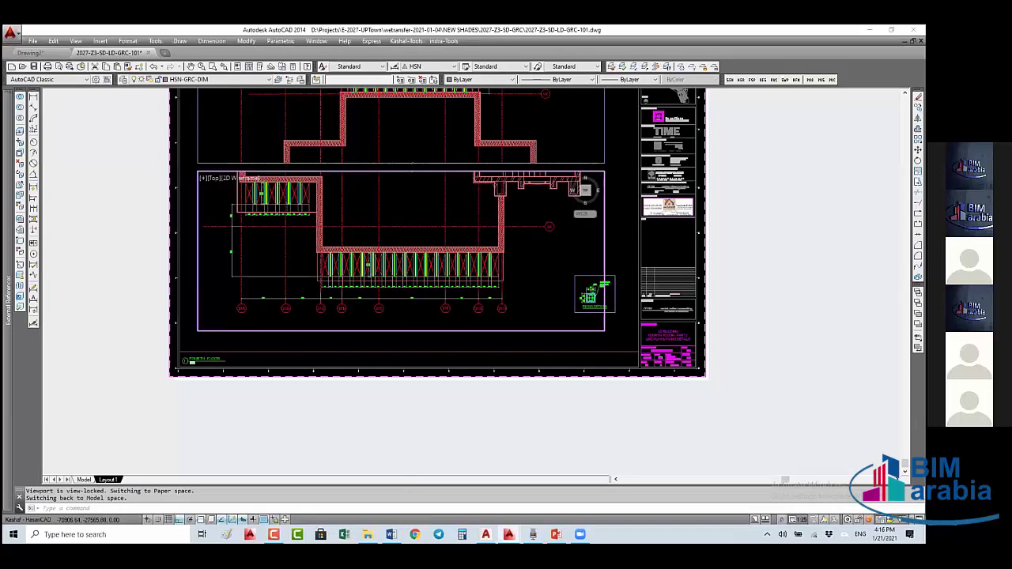
pyautogui.scroll(6, 533, 395)
pyautogui.write('rec')
pyautogui.press('Return')
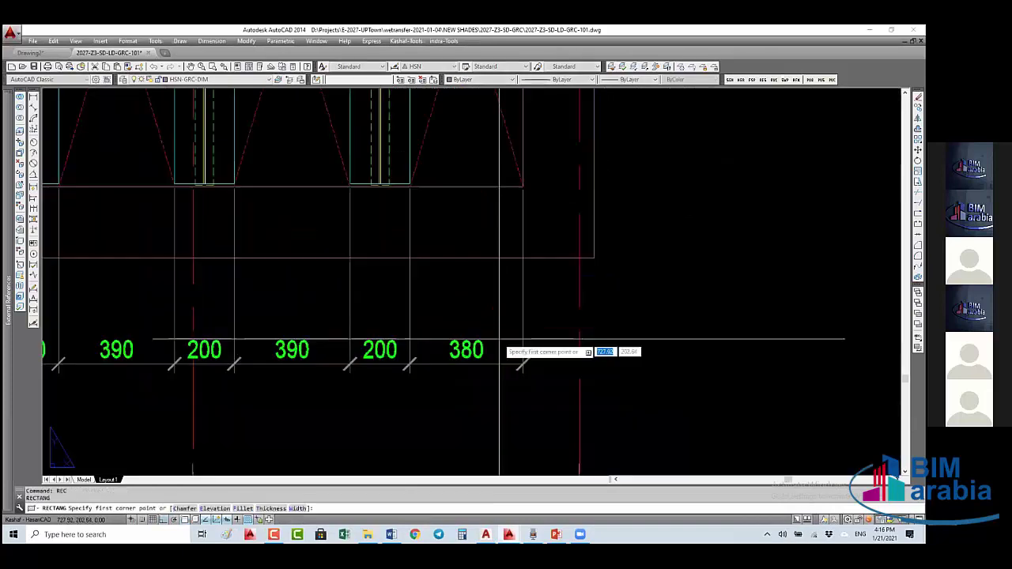
pyautogui.scroll(2, 443, 352)
pyautogui.click(424, 360)
pyautogui.scroll(-2, 515, 308)
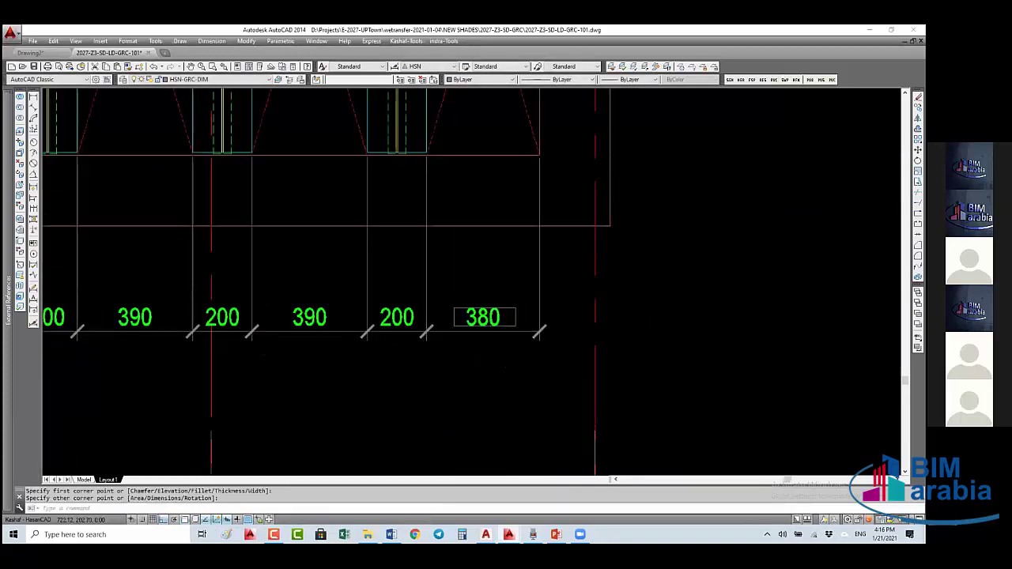
pyautogui.scroll(-7, 463, 305)
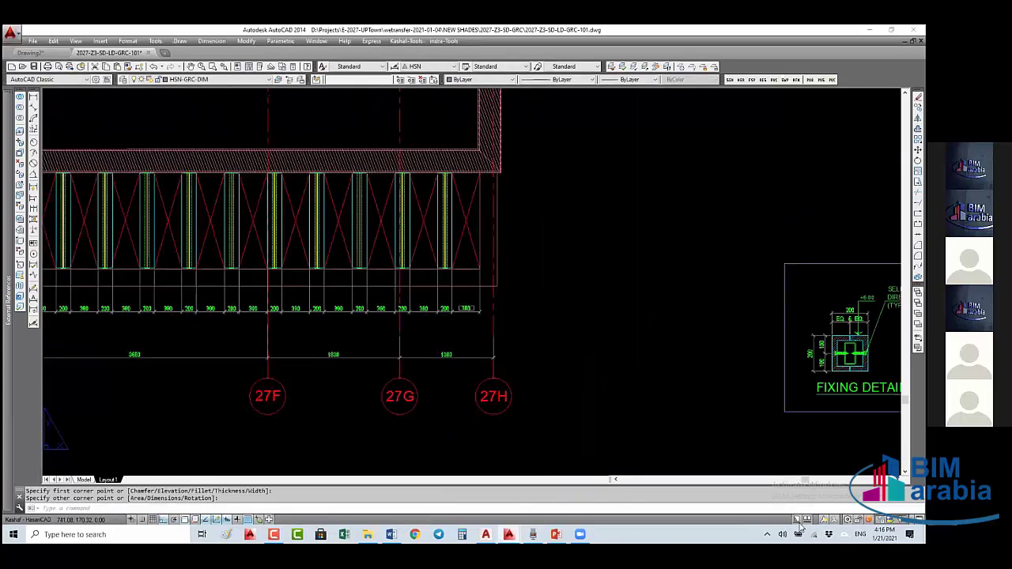
# - Cancel the rectangle and set the viewport scale to 1:10, centring the dimensions
pyautogui.press('Escape')
pyautogui.doubleClick(808, 467)
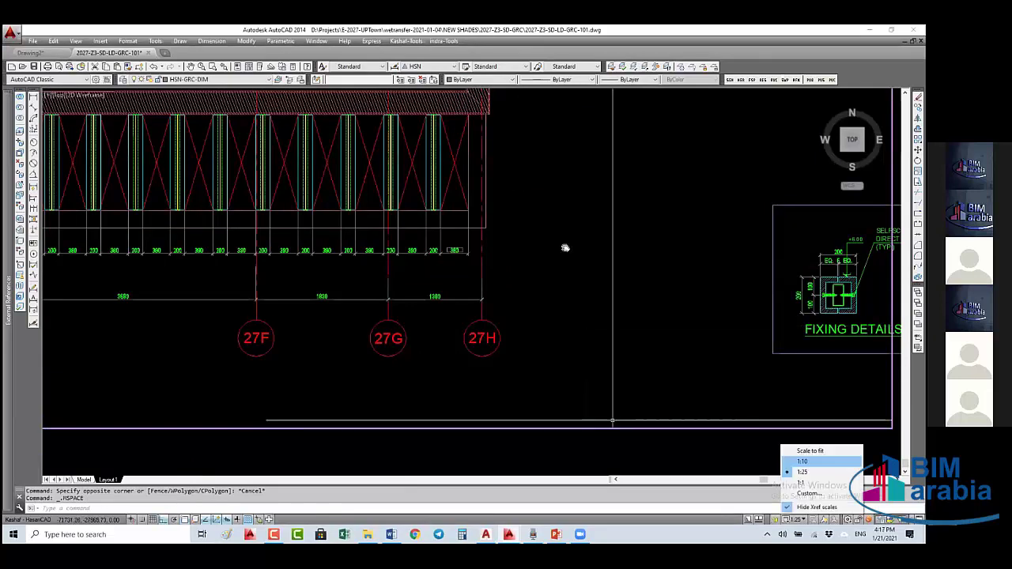
pyautogui.click(802, 462)
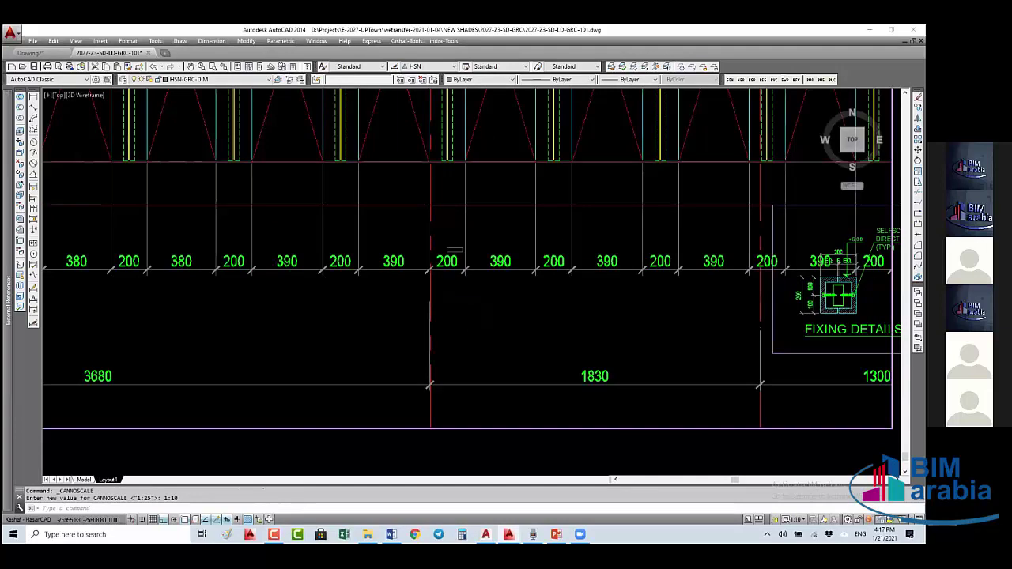
pyautogui.moveTo(641, 416); pyautogui.dragTo(647, 402, button='middle')
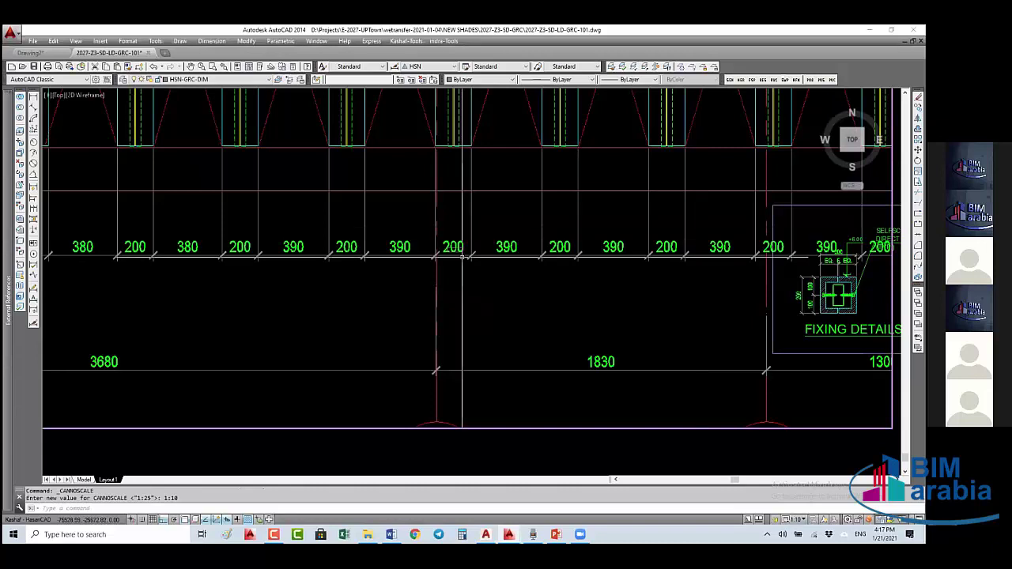
# - Leave the viewport to paper space, then re-enter it and zoom out over the plan
pyautogui.doubleClick(506, 458)
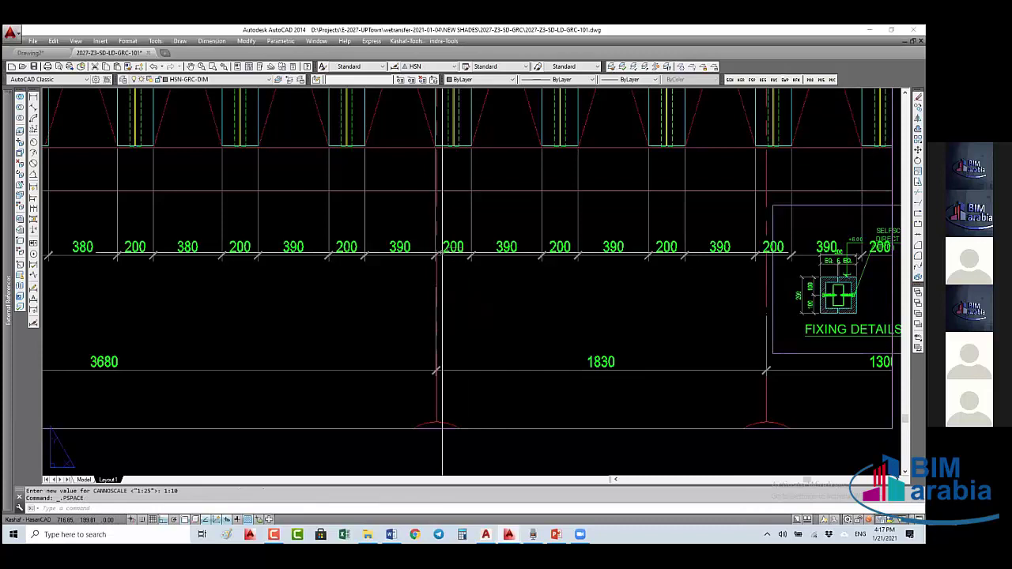
pyautogui.scroll(8, 445, 246)
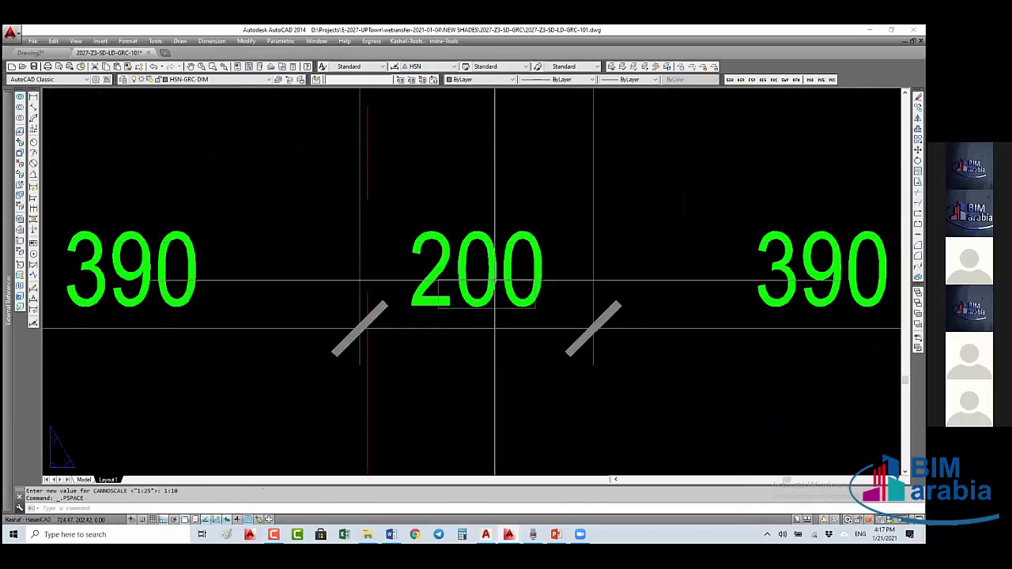
pyautogui.doubleClick(693, 464)
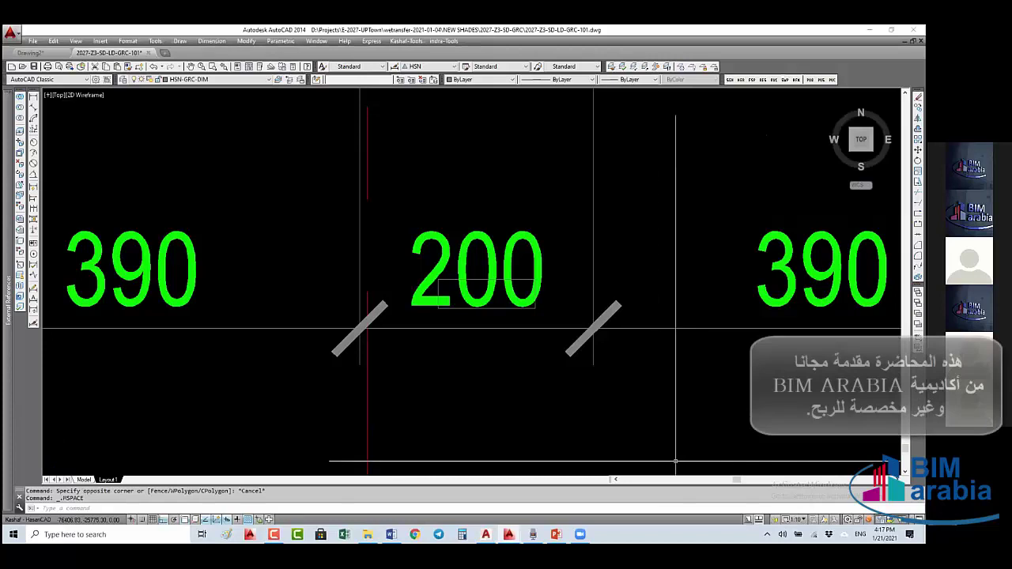
pyautogui.scroll(-6, 200, 208)
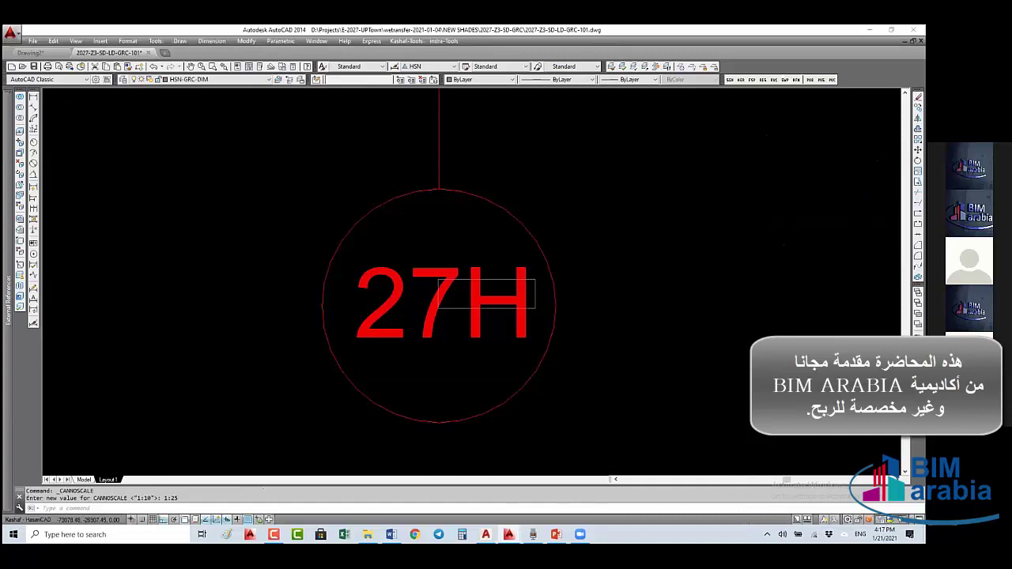
pyautogui.scroll(-5, 641, 342)
pyautogui.scroll(-2, 640, 342)
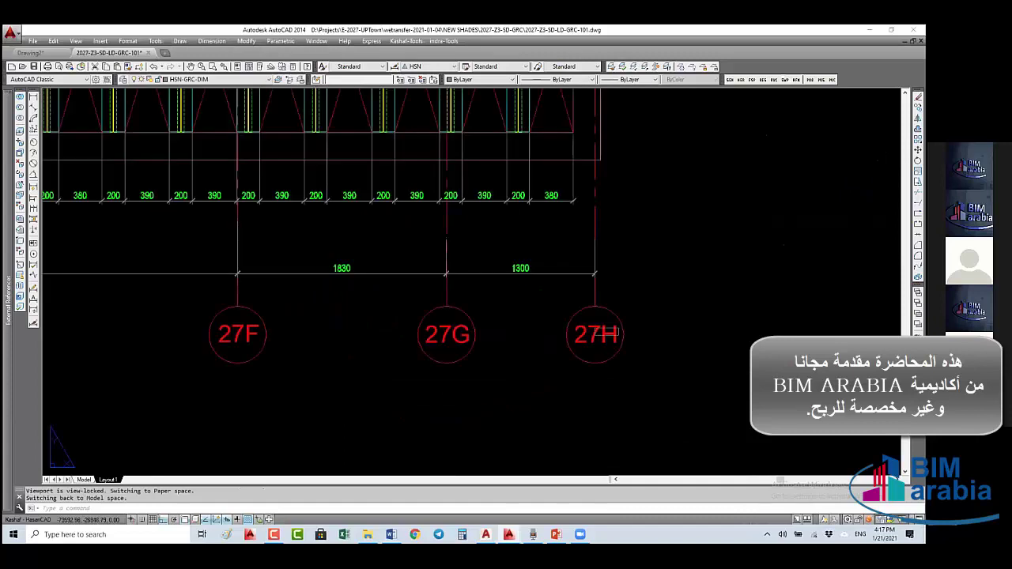
pyautogui.scroll(-4, 601, 316)
# - Window-select dimensions in the viewport and pan the plan to show grid lines 27B–27H
pyautogui.click(593, 289)
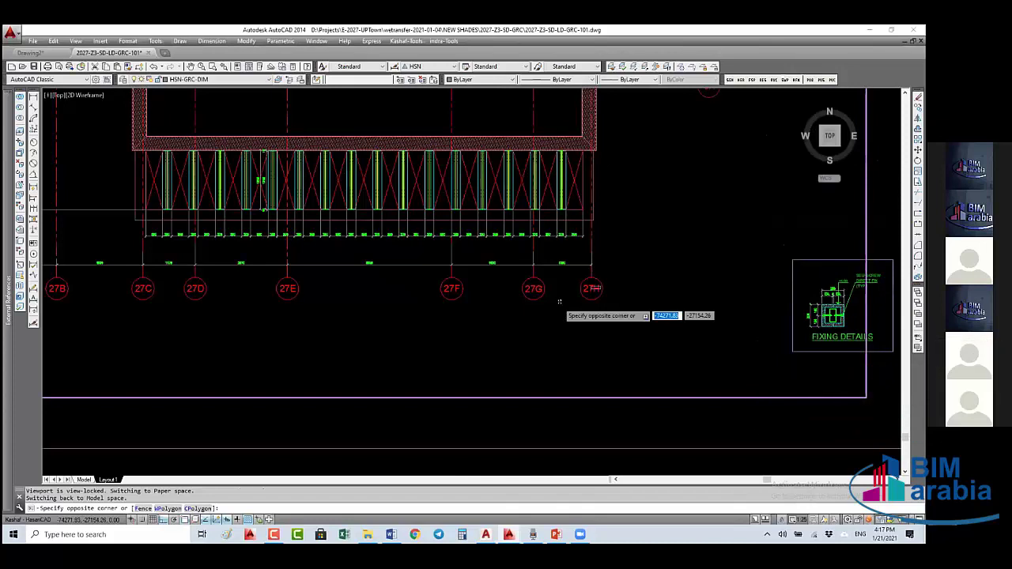
pyautogui.moveTo(563, 305); pyautogui.dragTo(566, 307, button='middle')
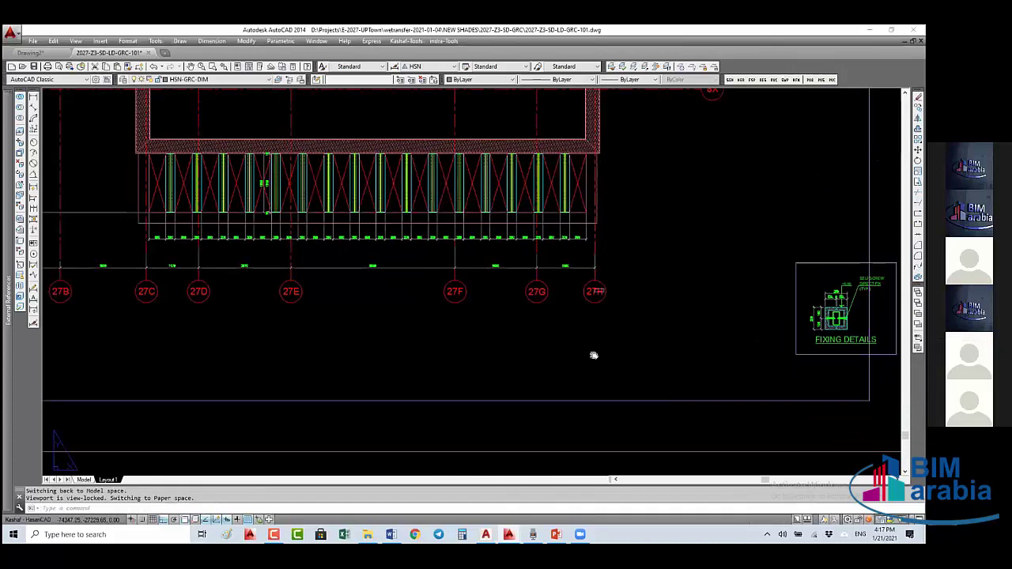
pyautogui.doubleClick(615, 371)
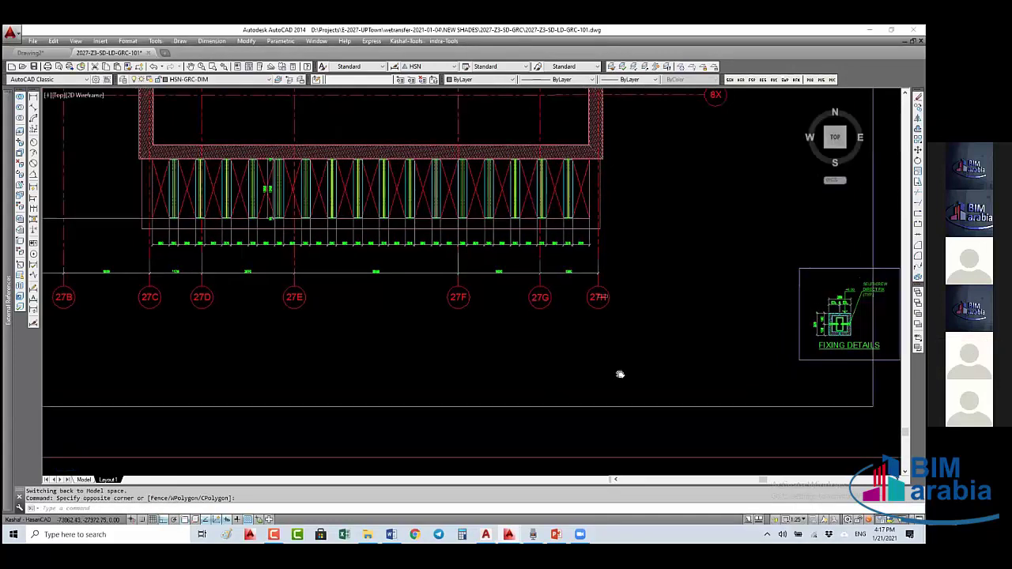
pyautogui.moveTo(617, 374); pyautogui.dragTo(650, 400, button='middle')
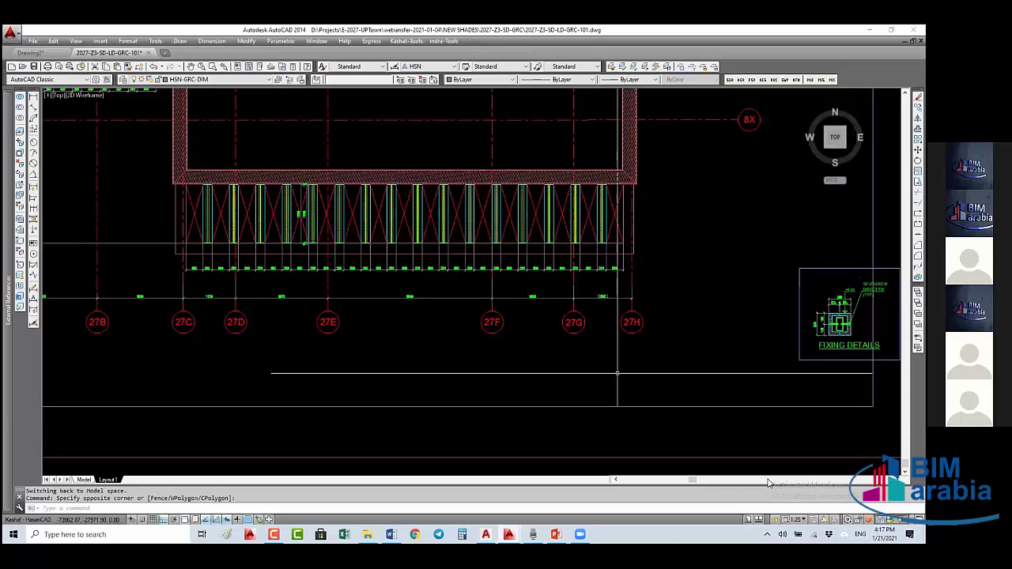
pyautogui.click(797, 521)
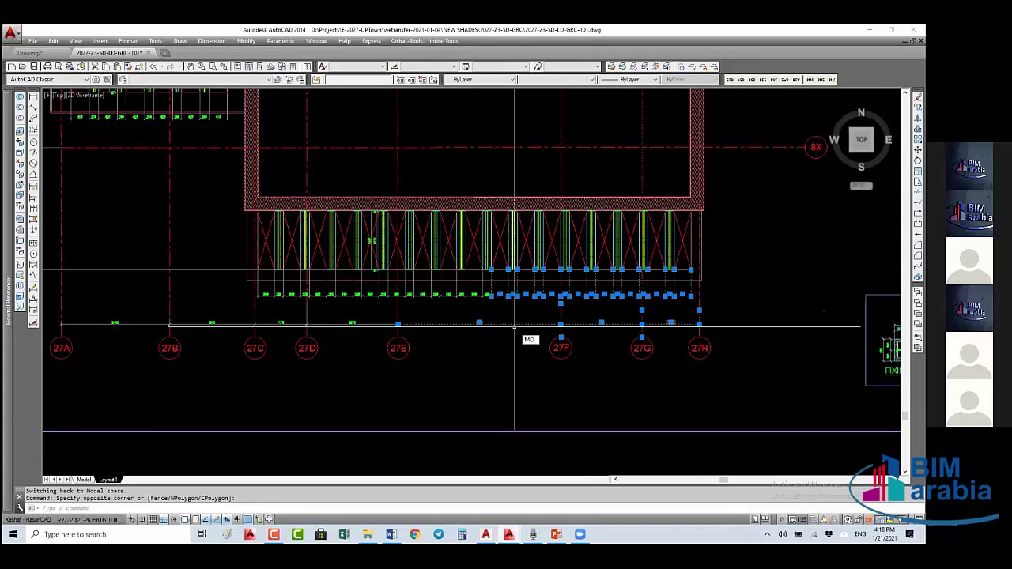
# - Run MO to open the Properties palette for the picked dimensions
pyautogui.press('Return')
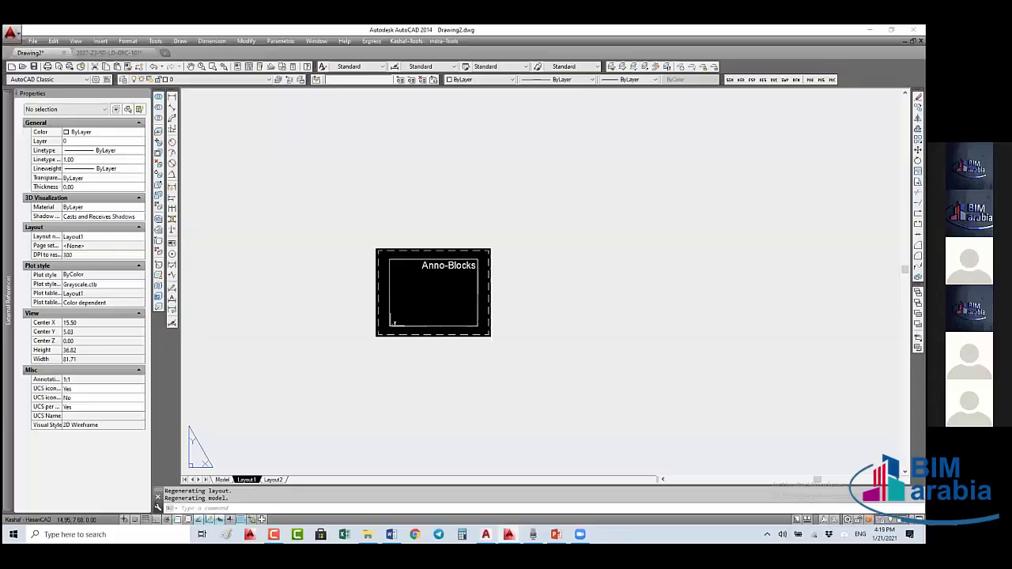
# - In GRC-101, select the dimensions between 27E and 27H, inspect them with MO, then return to paper space
pyautogui.middleClick(536, 254)
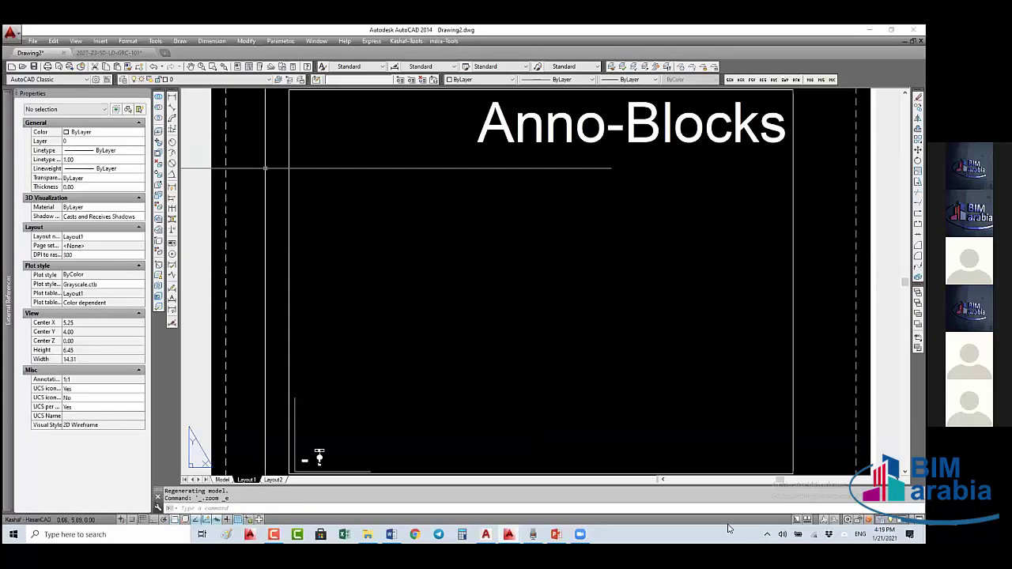
pyautogui.hotkey('ctrl', 'Tab')
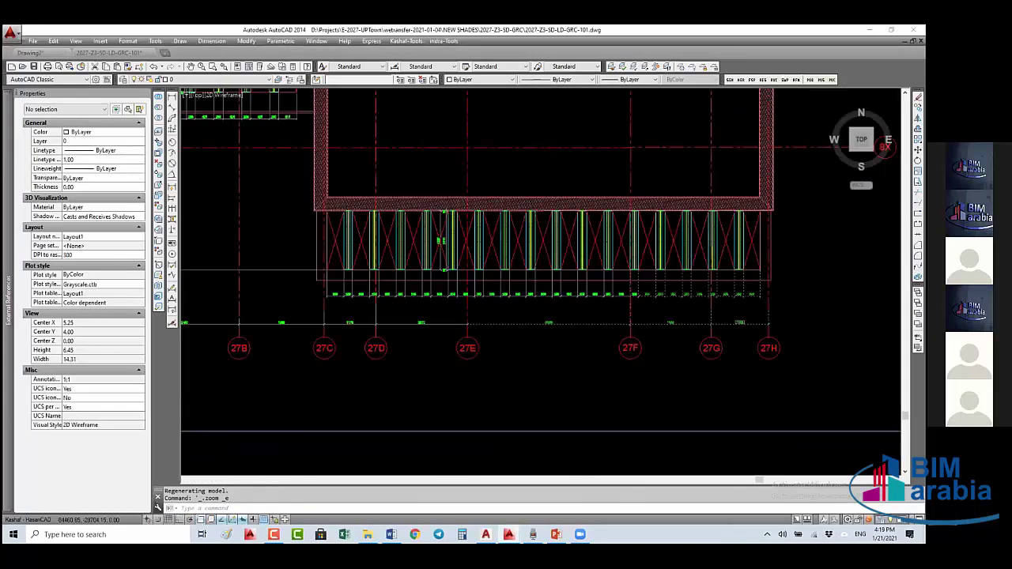
pyautogui.moveTo(779, 261); pyautogui.dragTo(554, 328)
pyautogui.write('mo')
pyautogui.press('Return')
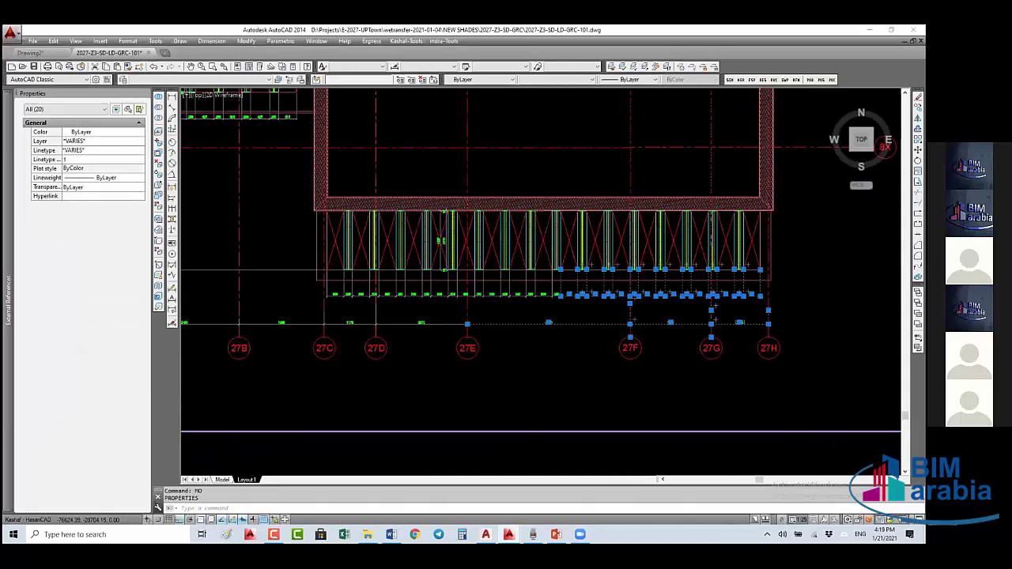
pyautogui.press('Escape')
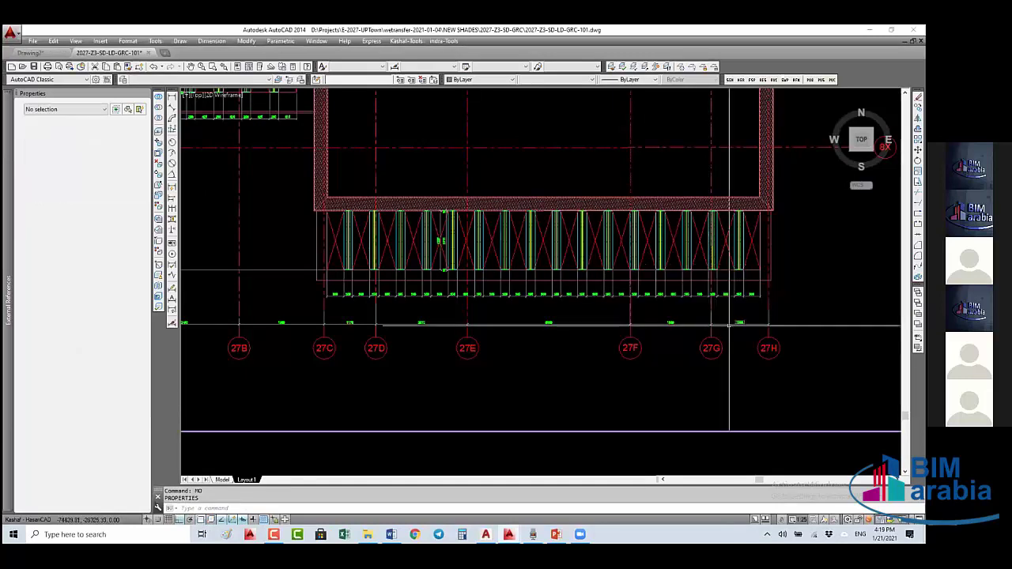
pyautogui.doubleClick(729, 324)
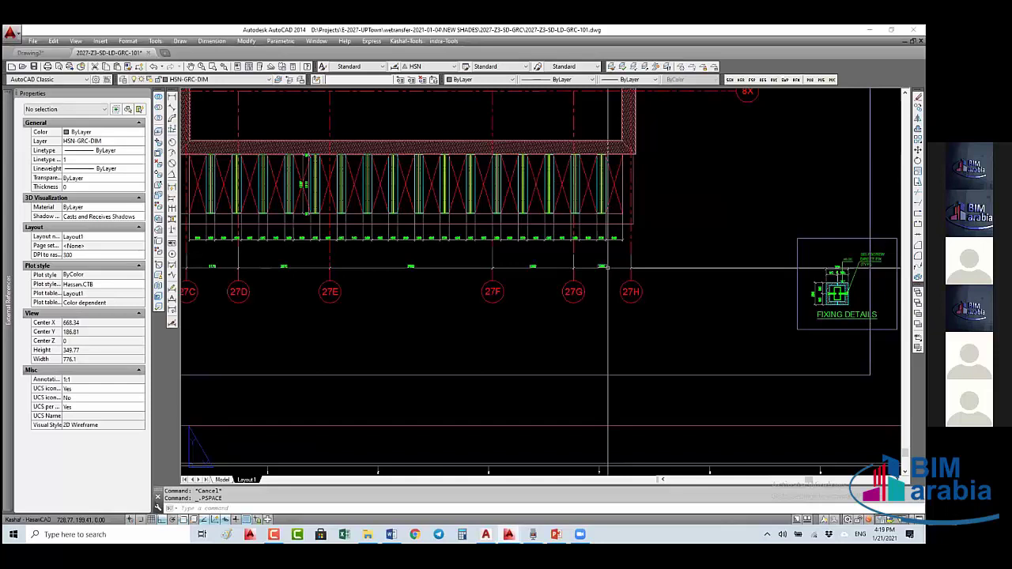
# - Set the viewport scale to 1:10 and the annotation scale to 1:25
pyautogui.scroll(2, 608, 267)
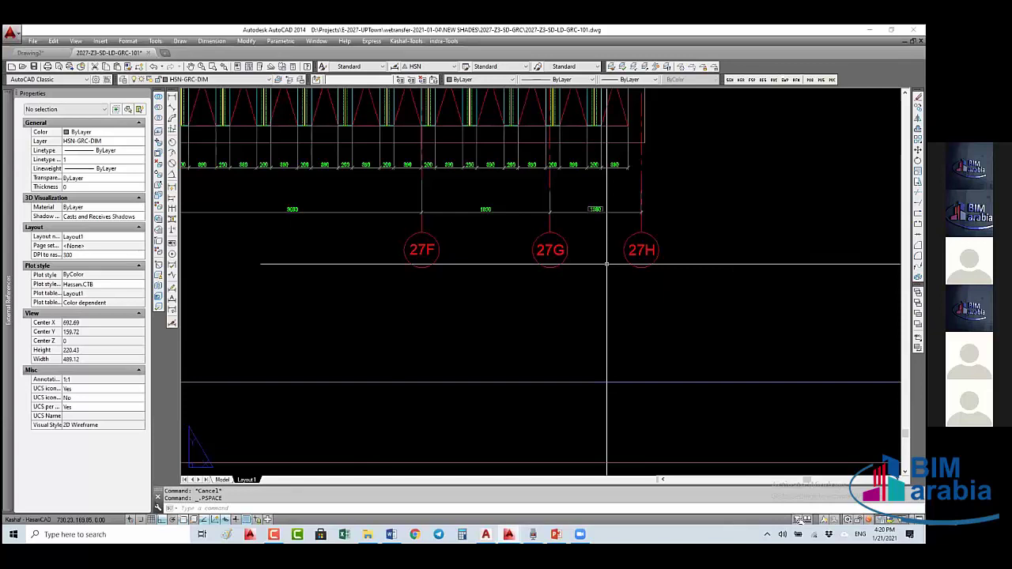
pyautogui.scroll(-3, 607, 263)
pyautogui.click(800, 519)
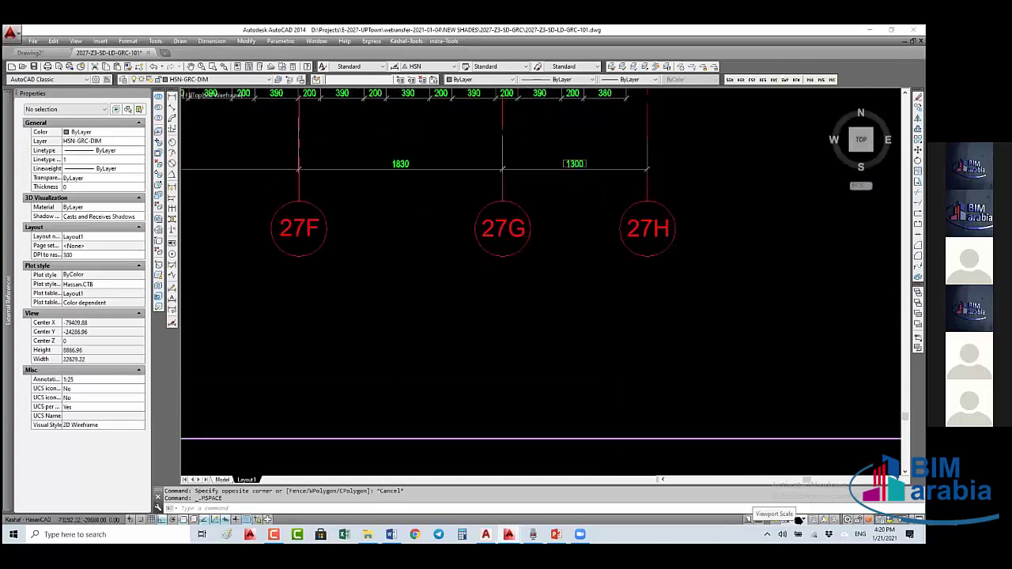
pyautogui.click(799, 519)
pyautogui.click(805, 459)
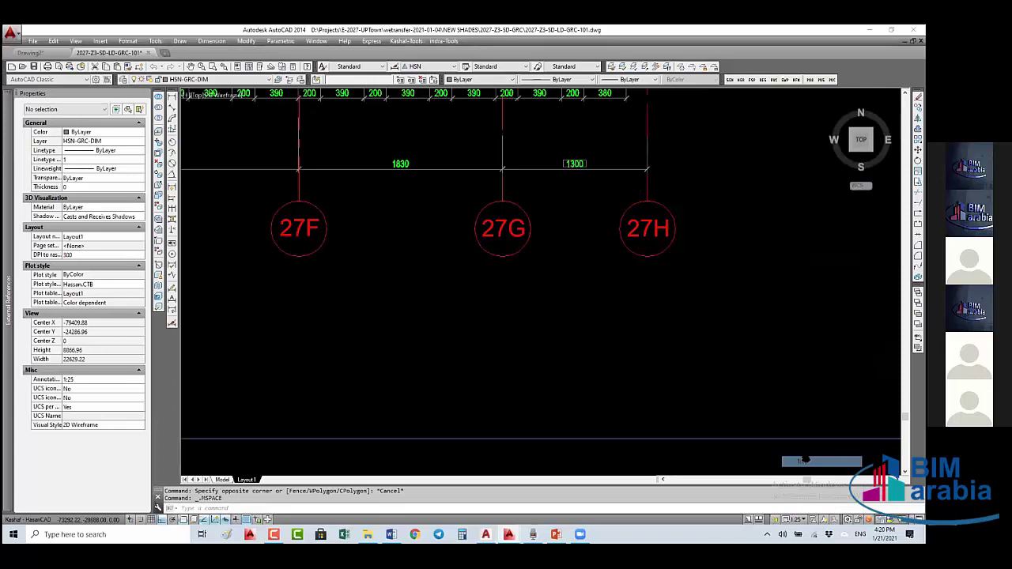
pyautogui.moveTo(459, 219); pyautogui.dragTo(464, 214, button='middle')
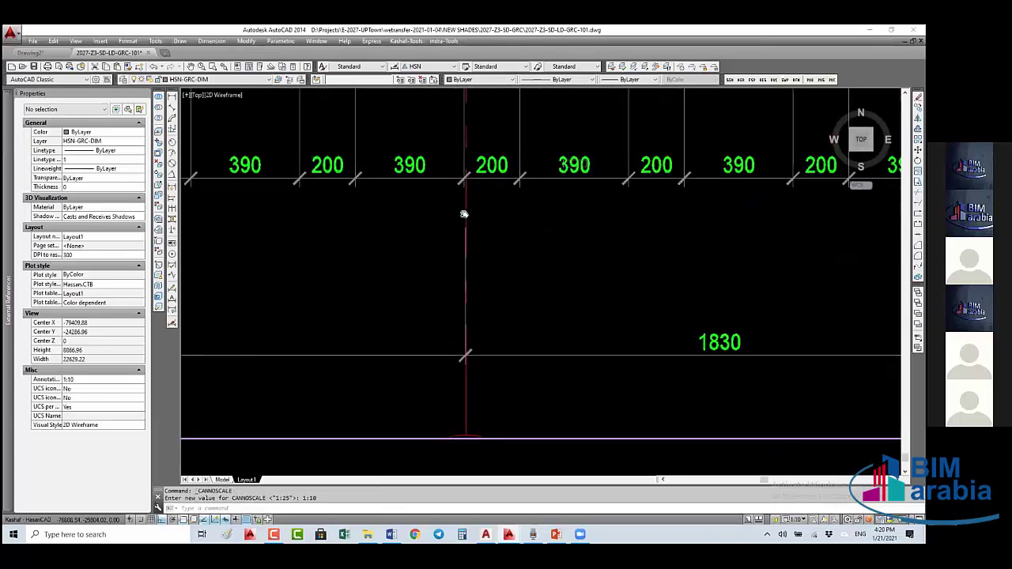
pyautogui.click(799, 522)
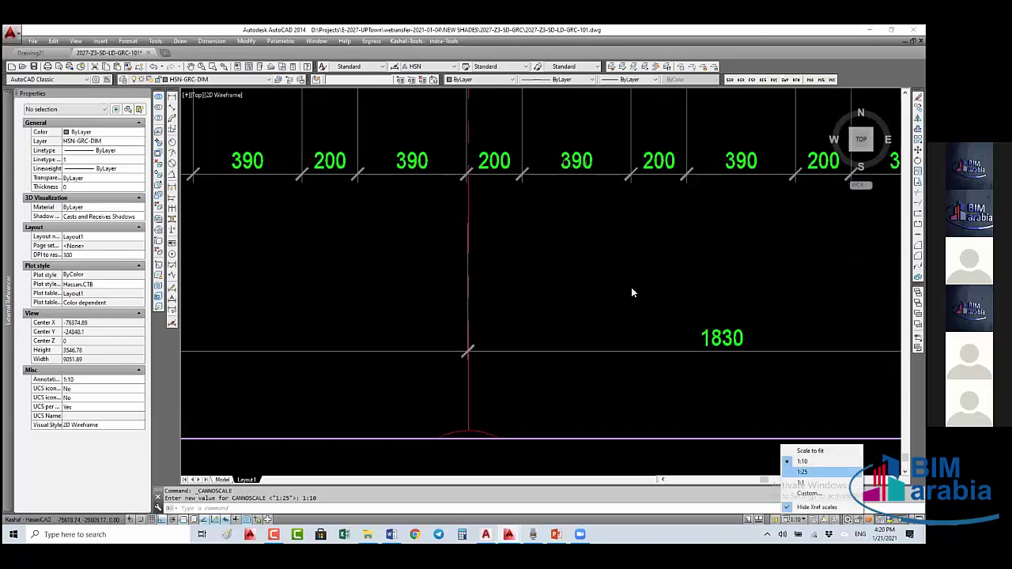
pyautogui.click(631, 288)
pyautogui.click(799, 520)
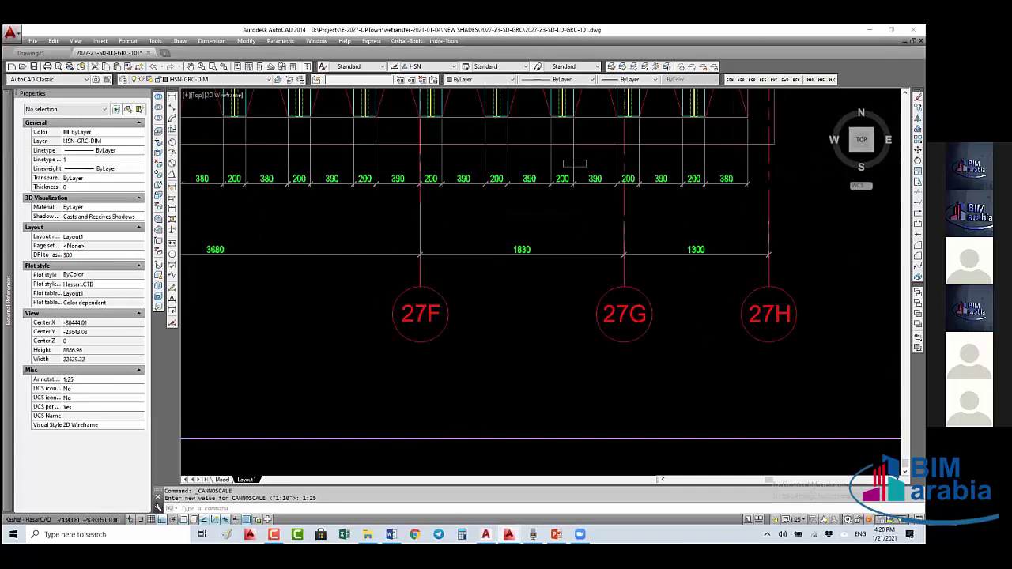
# - Crossing-select the dimensions near 27F–27H and filter Properties to Rotated Dimension (12)
pyautogui.click(720, 182)
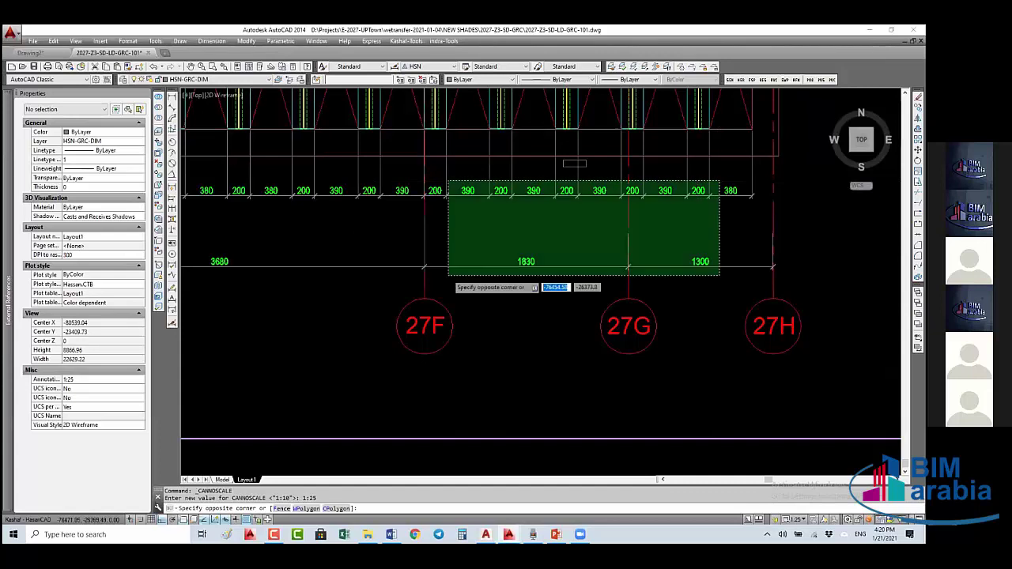
pyautogui.click(448, 276)
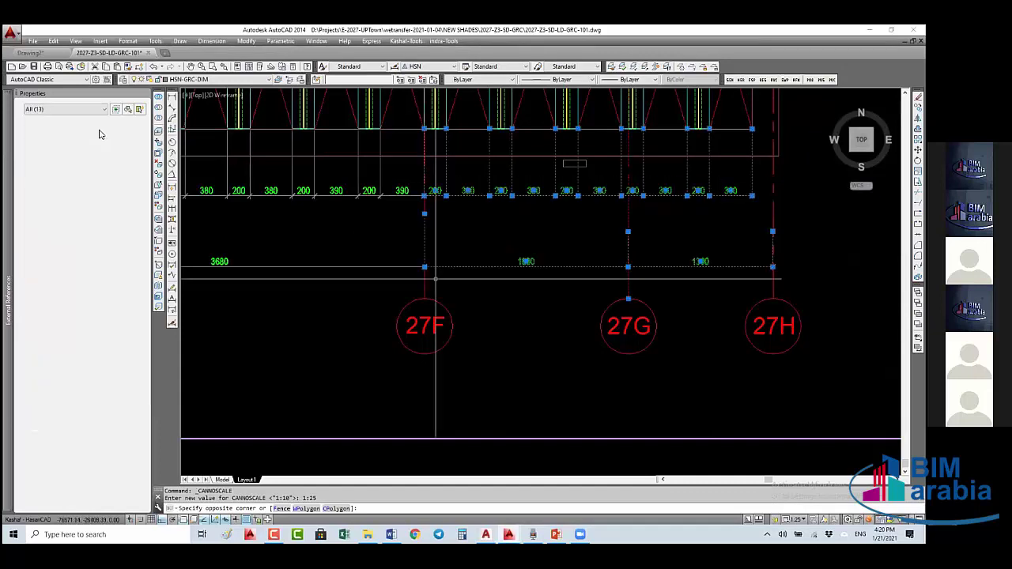
pyautogui.click(67, 109)
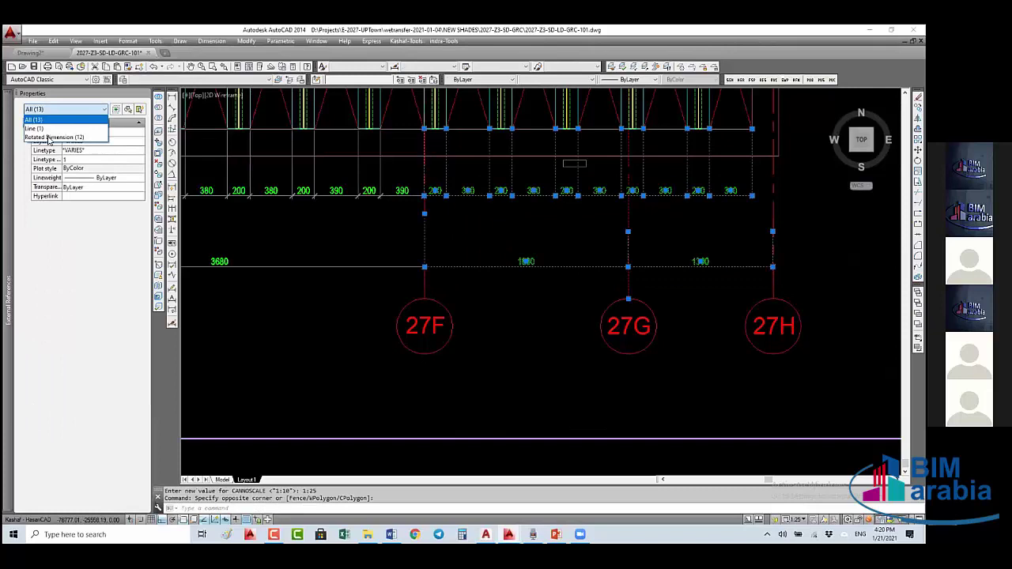
pyautogui.click(49, 138)
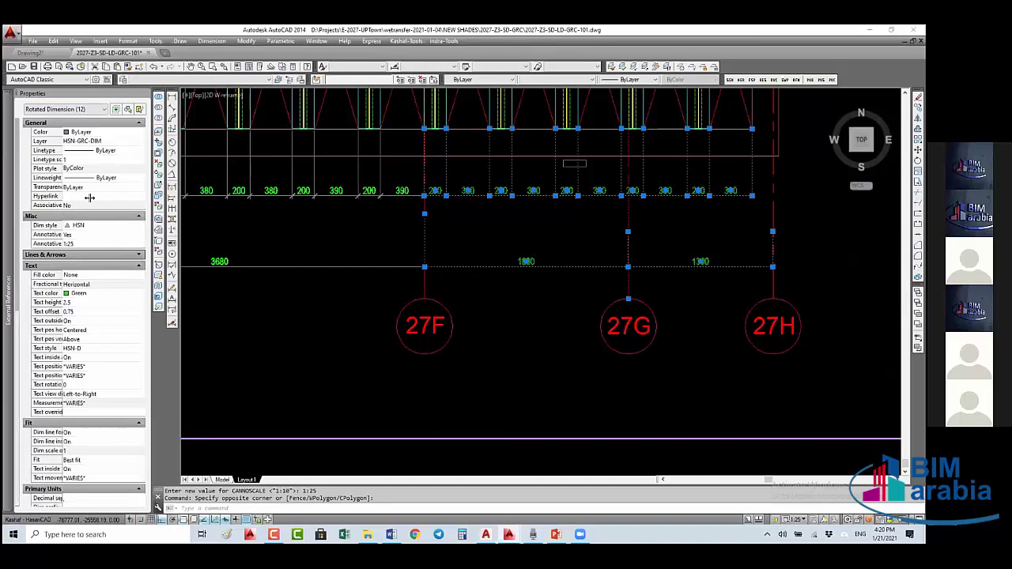
# - Add the 1:10 annotative scale to the twelve dimensions and set the annotation scale to 1:10
pyautogui.doubleClick(76, 244)
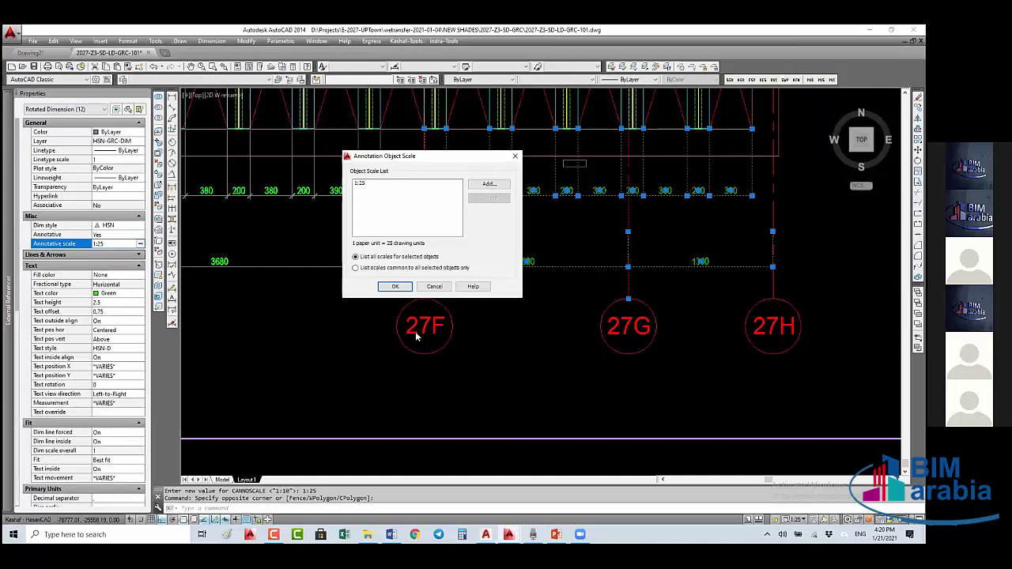
pyautogui.hotkey('alt', 'a')
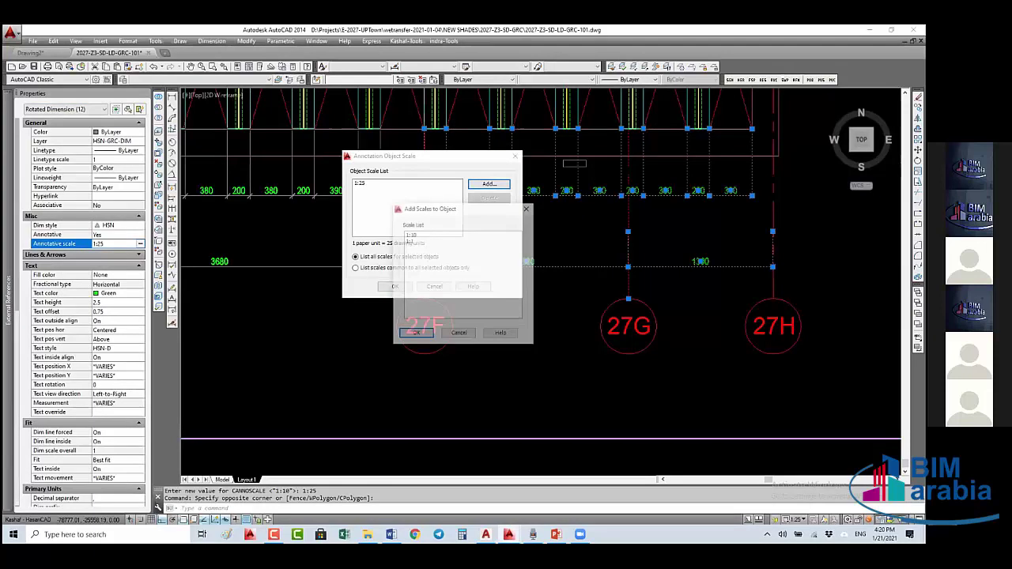
pyautogui.press('Return')
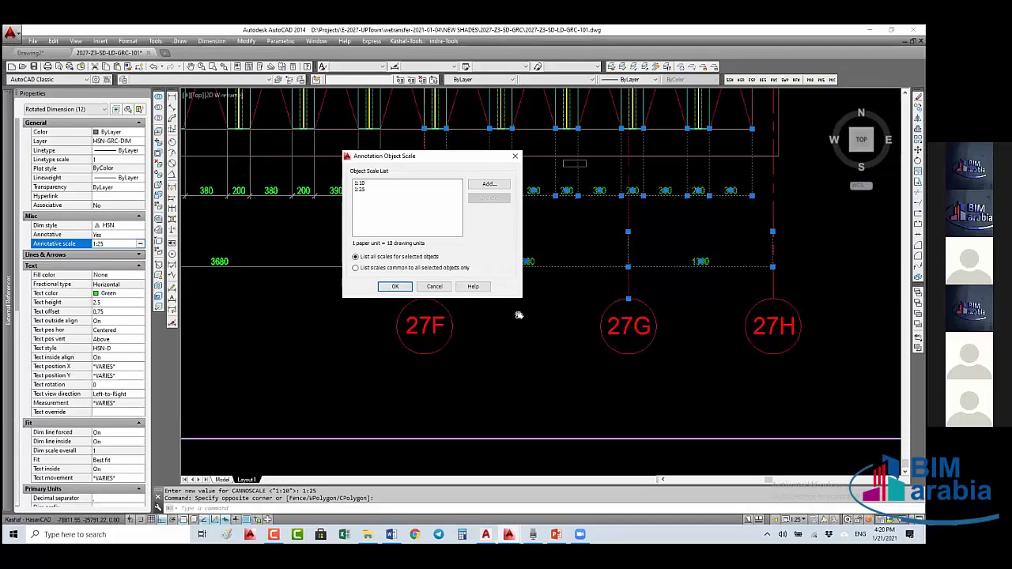
pyautogui.click(802, 461)
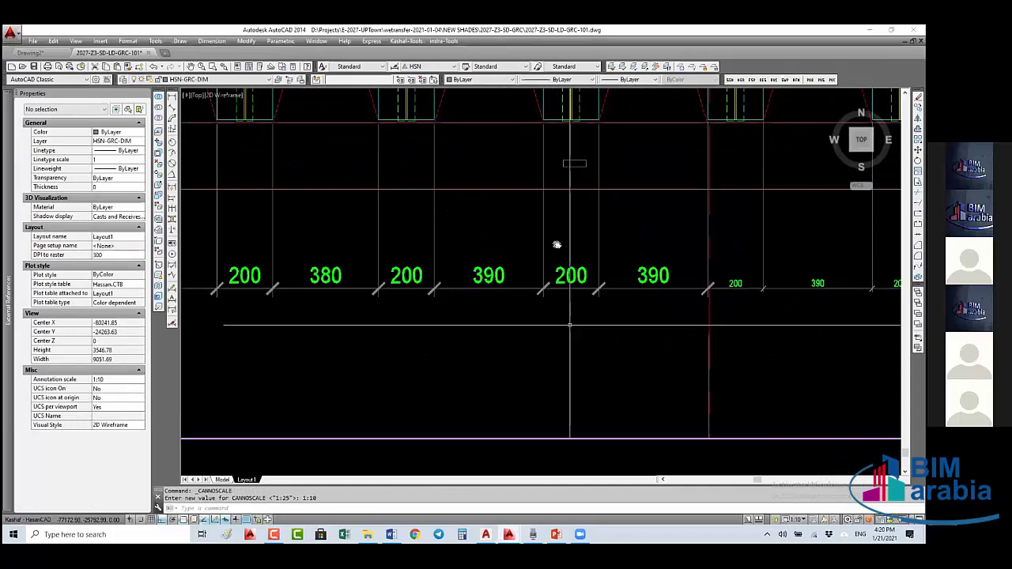
# - Pan along the dimension row, then return to paper space and zoom to the full sheet
pyautogui.moveTo(557, 245); pyautogui.dragTo(574, 203, button='middle')
pyautogui.moveTo(559, 249); pyautogui.dragTo(587, 175, button='middle')
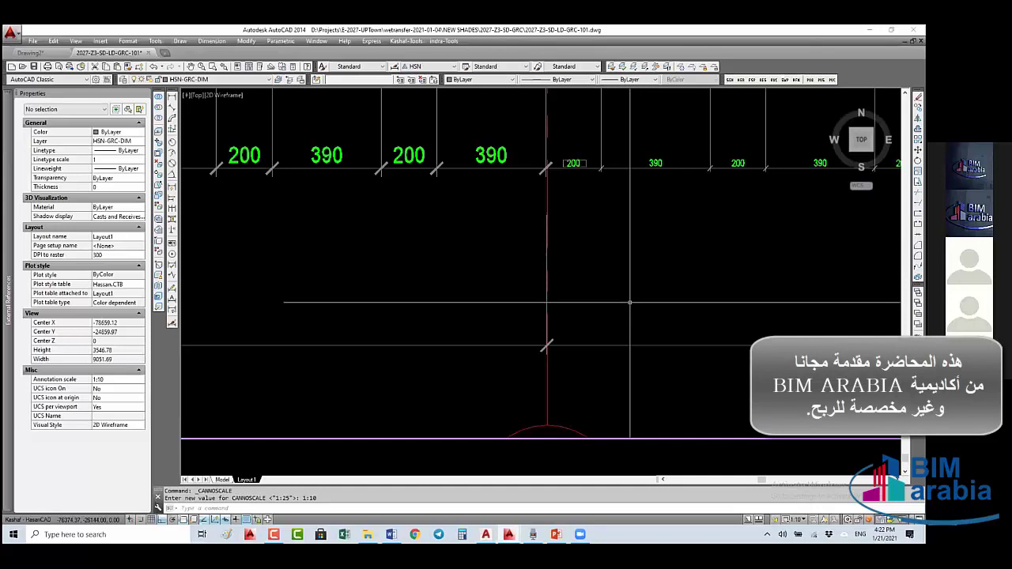
pyautogui.doubleClick(605, 457)
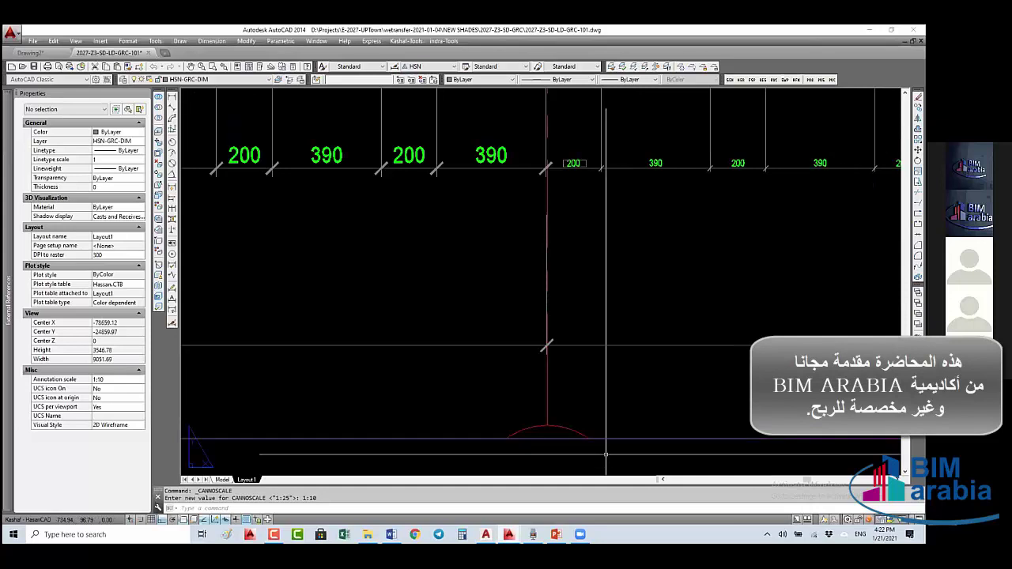
pyautogui.middleClick(606, 457)
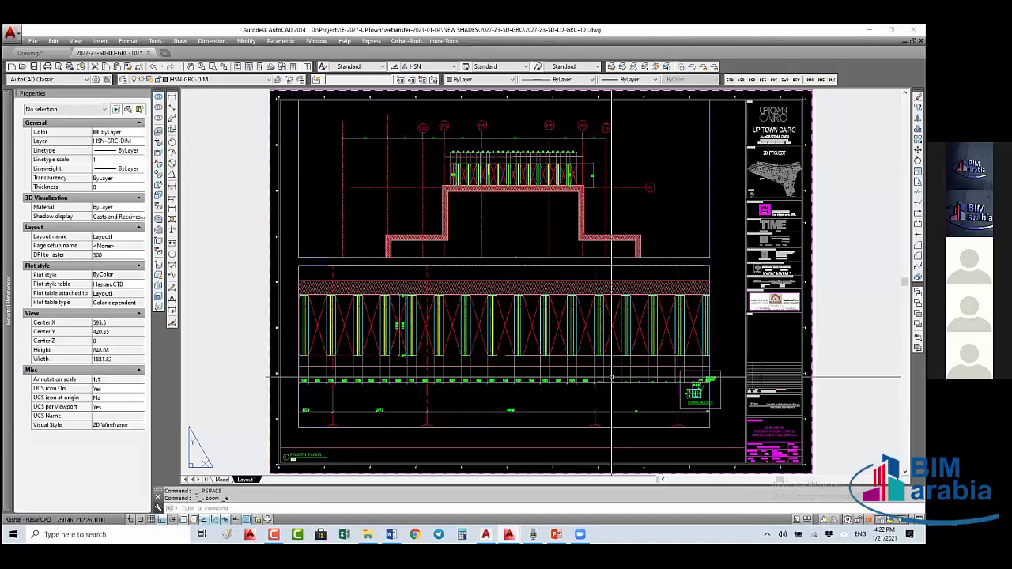
# - Maximize the viewport and set its scale to 1:25
pyautogui.click(798, 520)
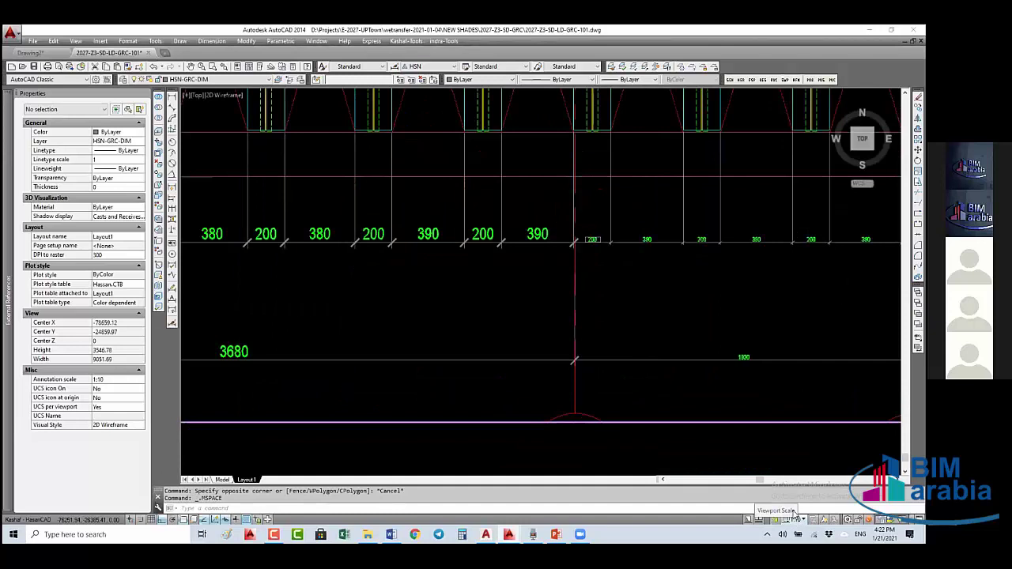
pyautogui.click(794, 516)
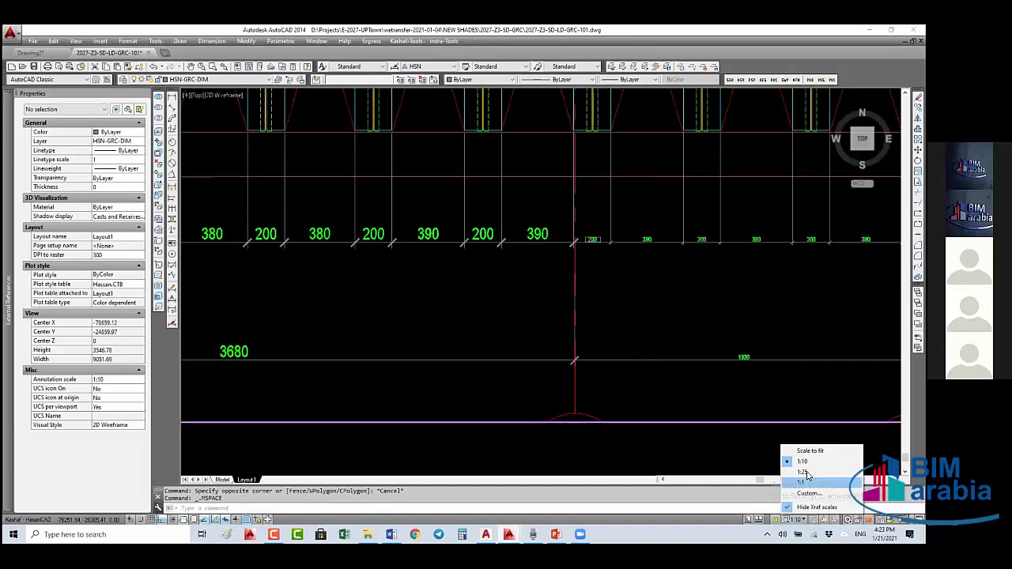
pyautogui.click(807, 473)
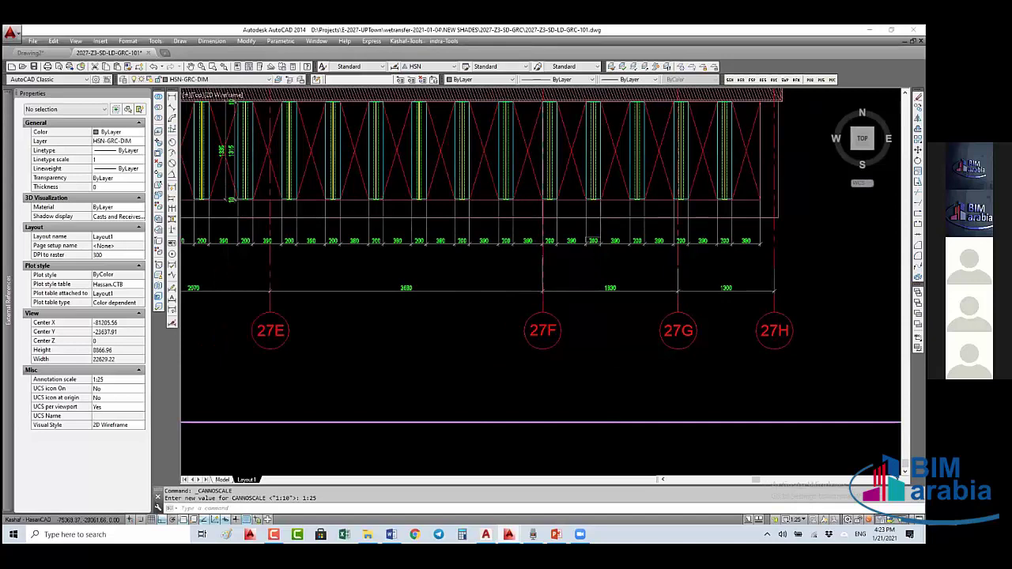
# - Move the rectangle frame onto the 200 dimension text
pyautogui.doubleClick(634, 269)
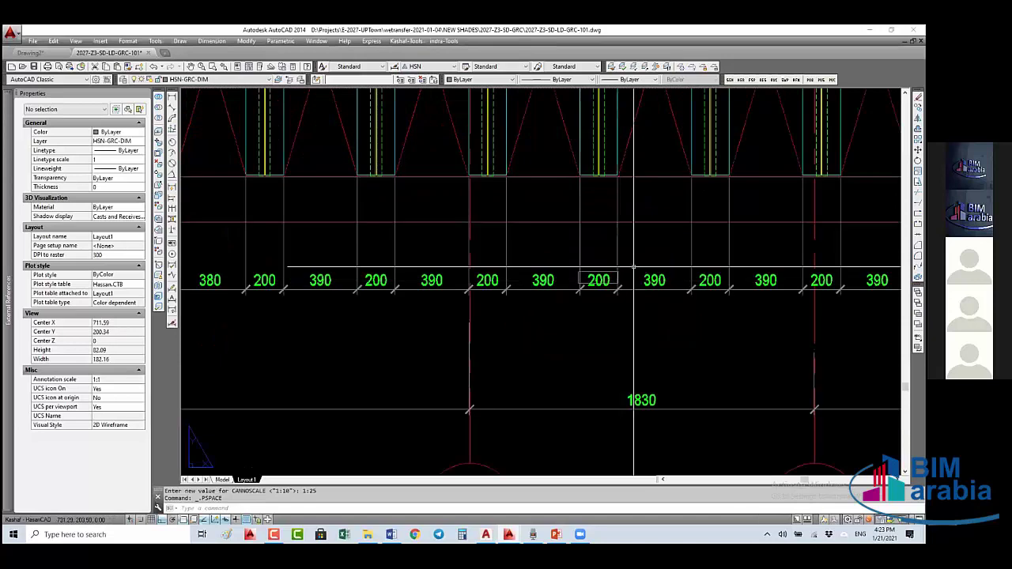
pyautogui.click(608, 273)
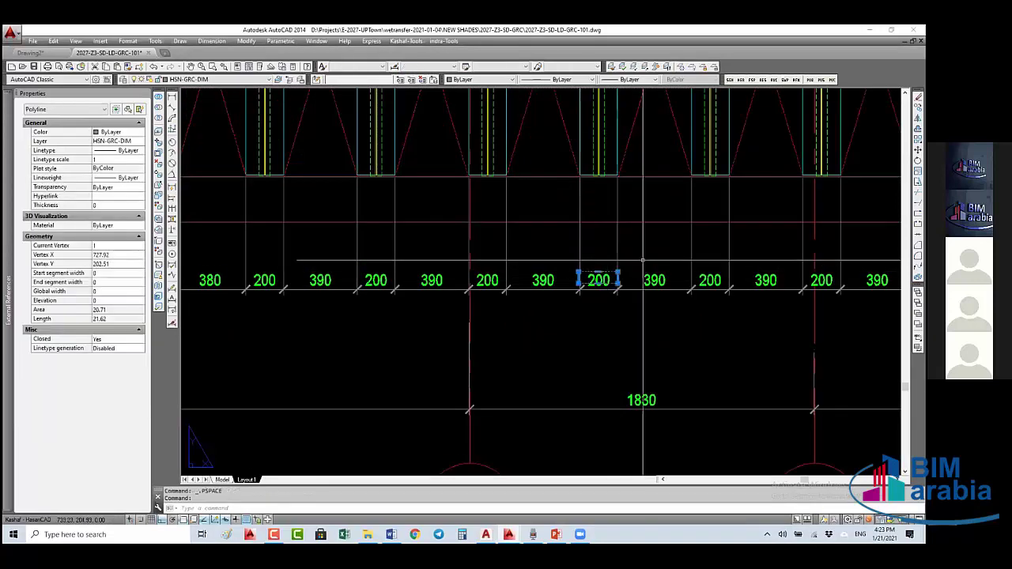
pyautogui.write('m')
pyautogui.press('Return')
pyautogui.click(637, 237)
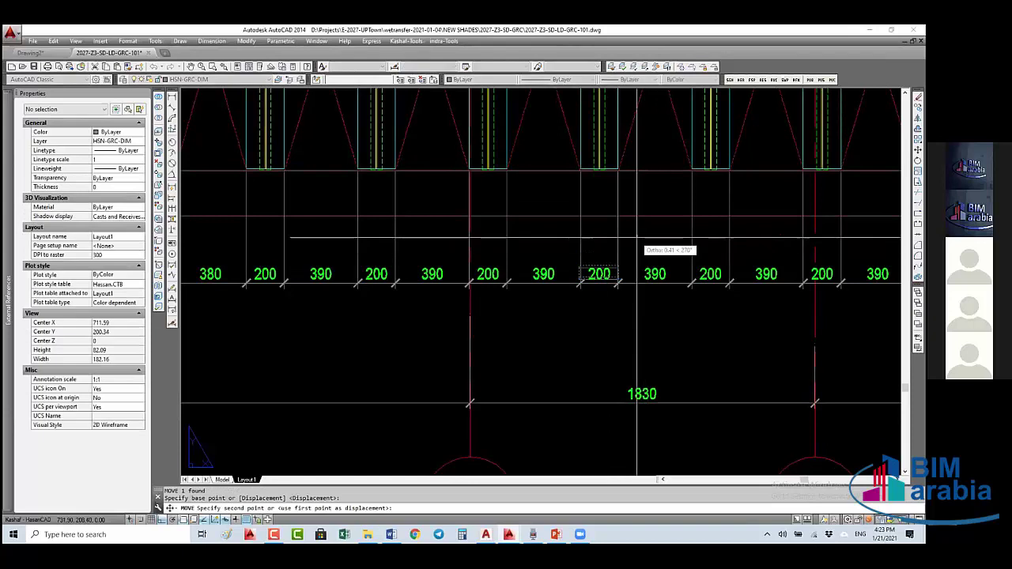
pyautogui.click(637, 237)
pyautogui.scroll(3, 610, 276)
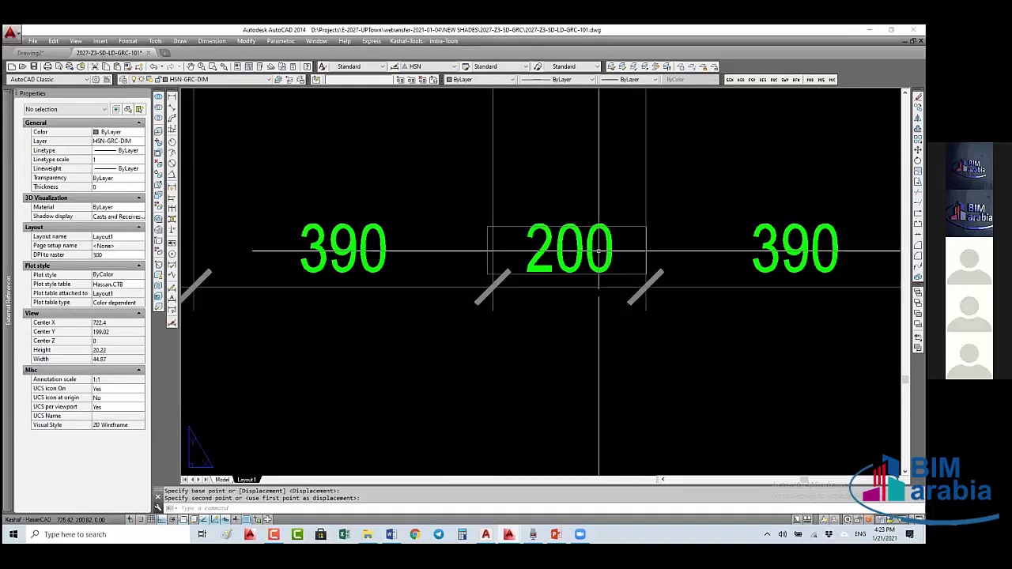
pyautogui.scroll(-8, 599, 251)
pyautogui.scroll(-2, 599, 274)
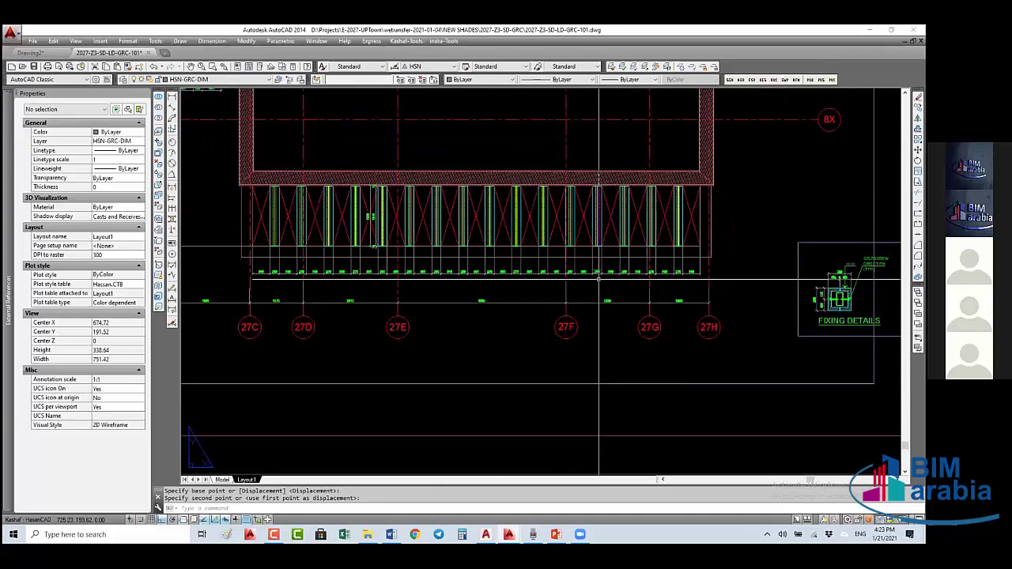
# - Re-enter the viewport and pan to the 380/200/390 dimension row
pyautogui.doubleClick(599, 277)
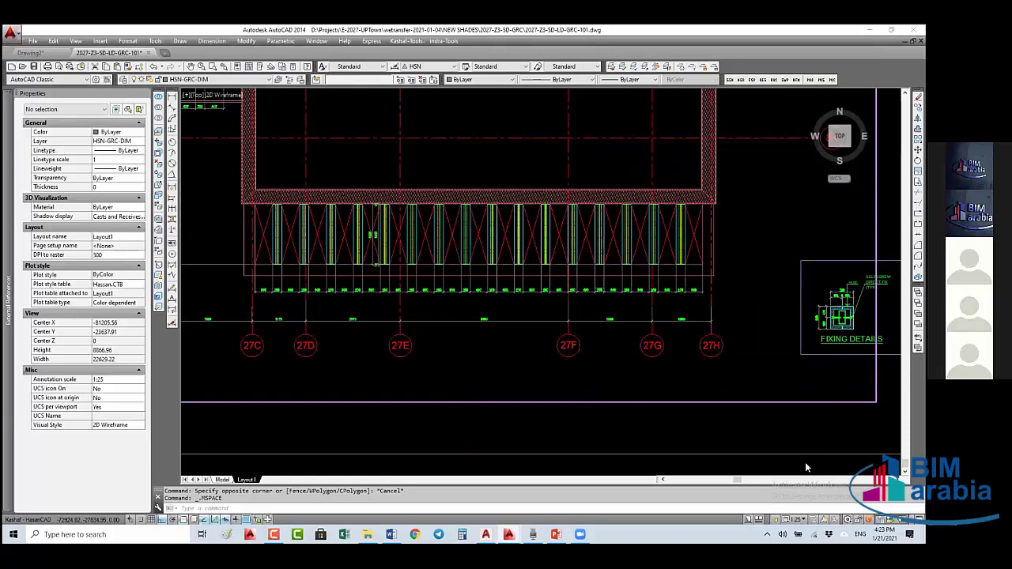
pyautogui.scroll(1, 491, 313)
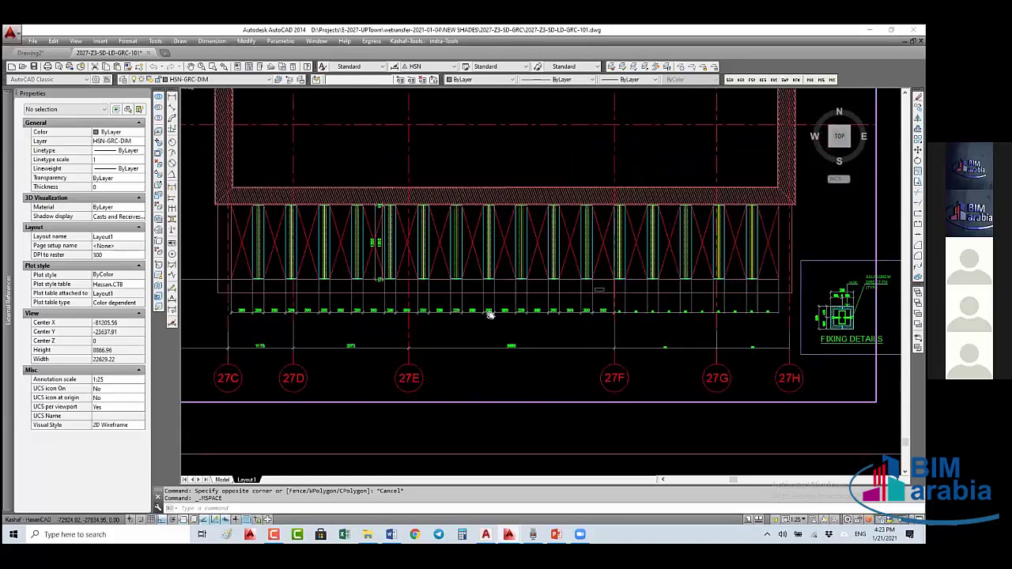
pyautogui.scroll(3, 490, 314)
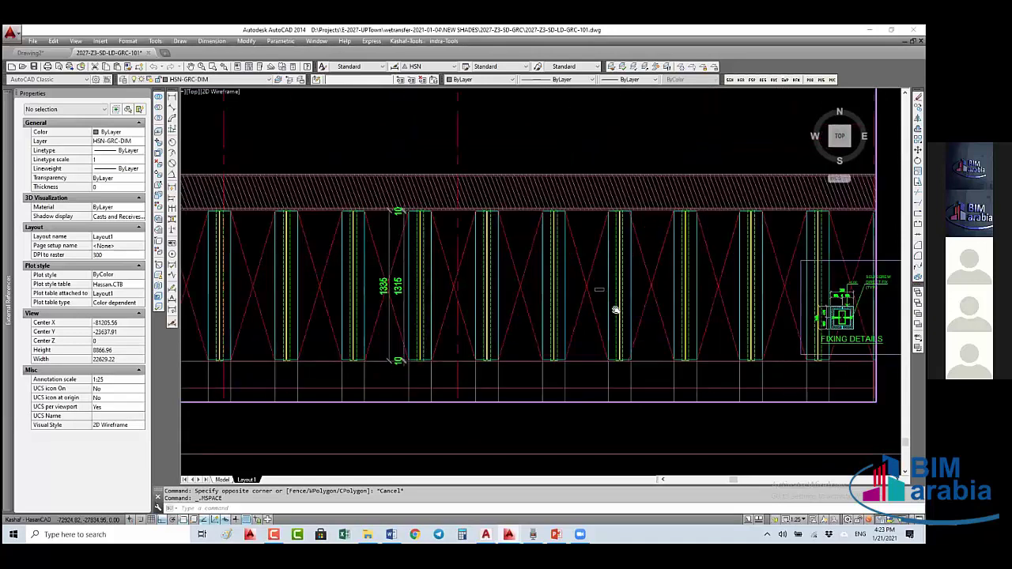
pyautogui.moveTo(599, 289); pyautogui.dragTo(608, 151, button='middle')
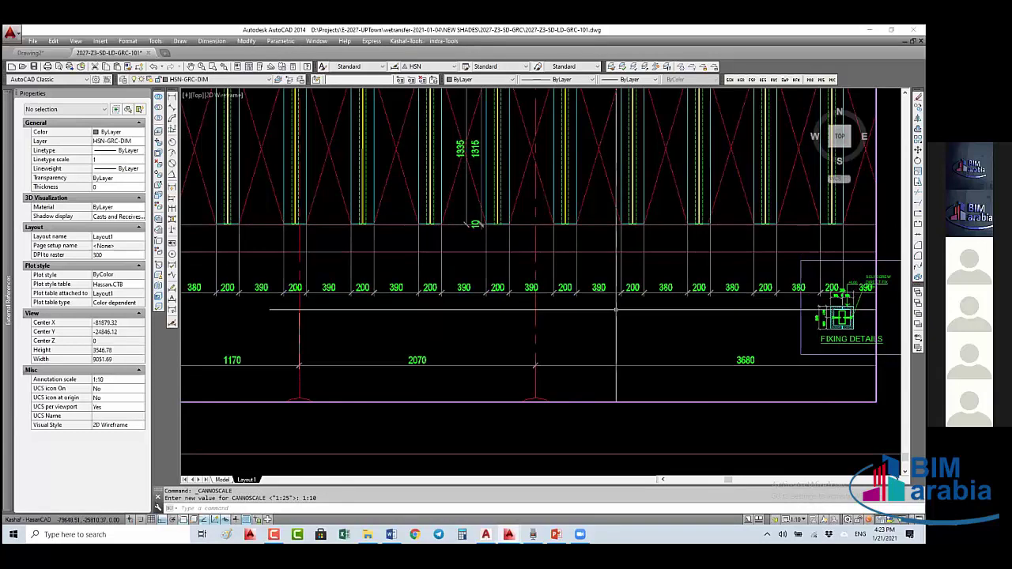
pyautogui.moveTo(530, 315); pyautogui.dragTo(528, 312, button='middle')
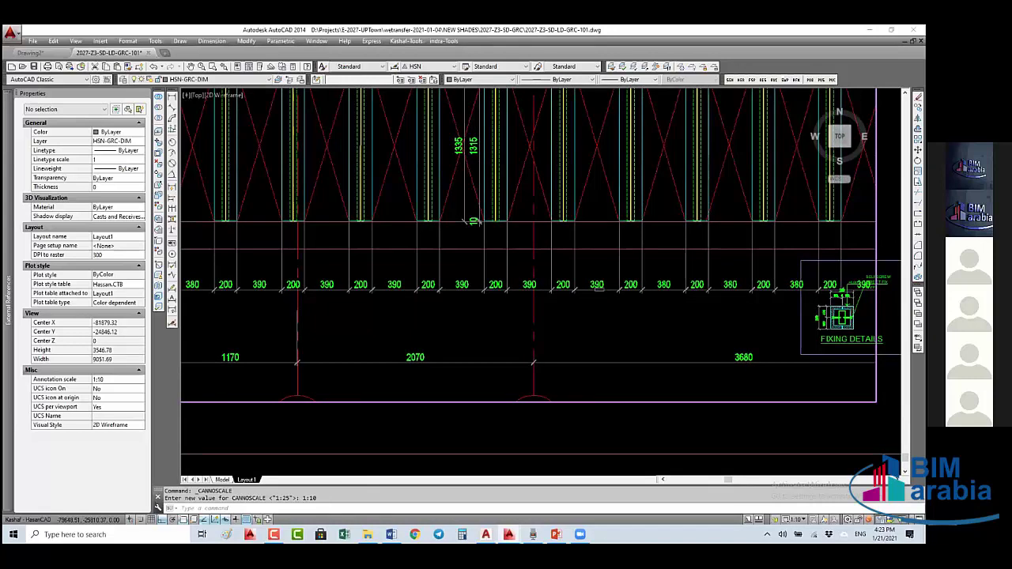
pyautogui.moveTo(530, 315); pyautogui.dragTo(480, 321, button='middle')
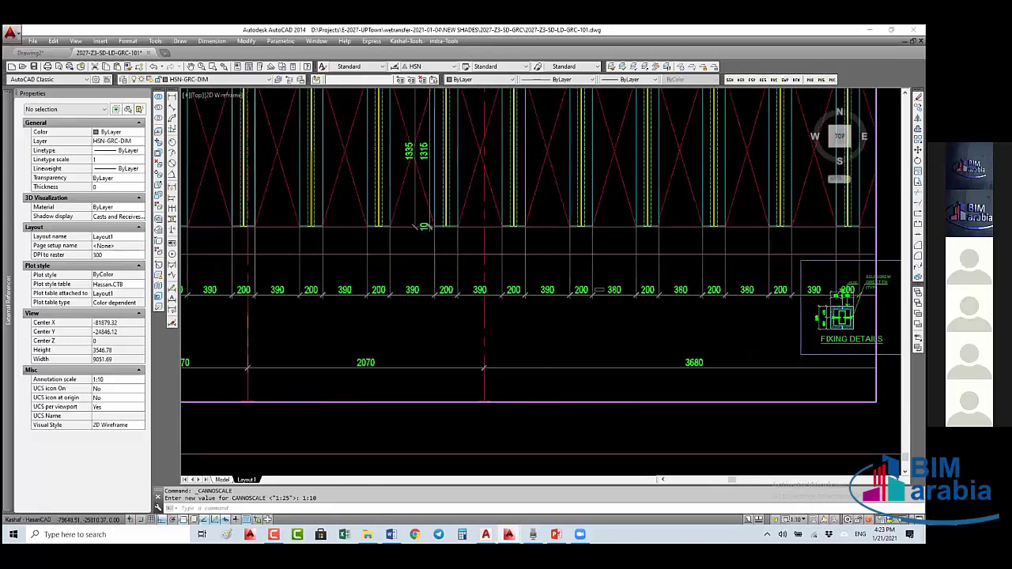
pyautogui.scroll(-2, 566, 286)
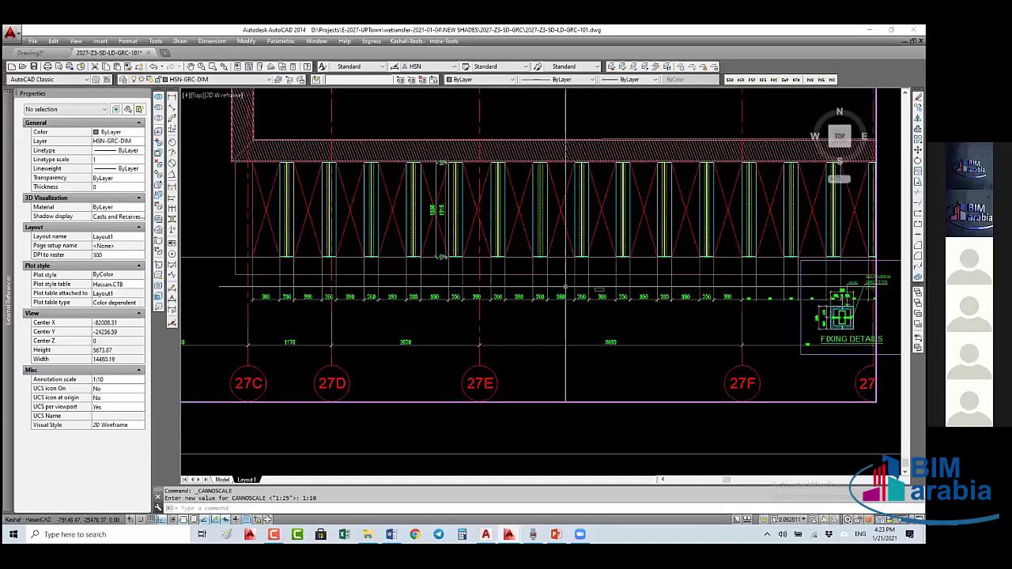
# - Select the dimensions between 27C and 27F and filter to rotated dimensions only
pyautogui.click(760, 310)
pyautogui.click(454, 310)
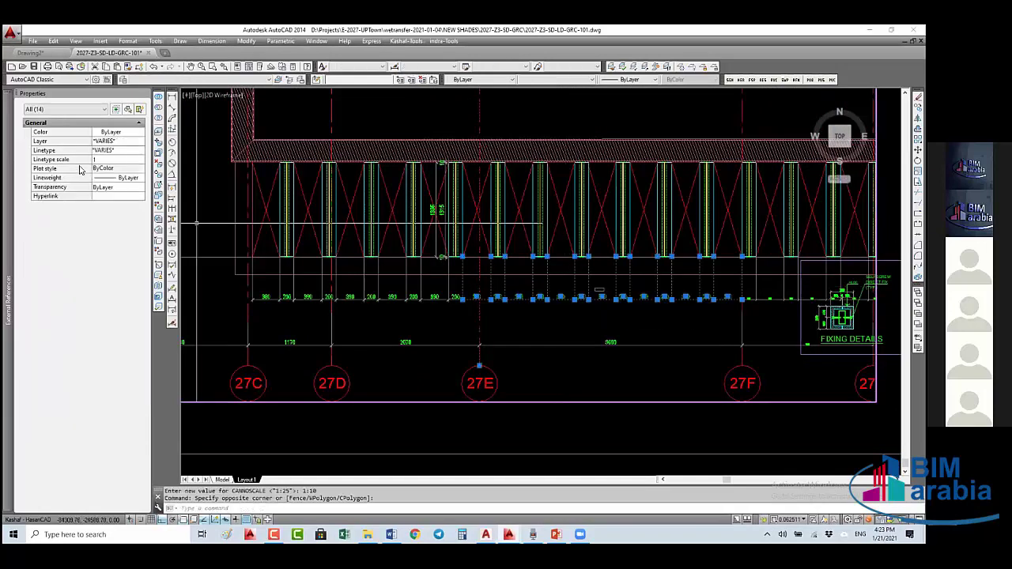
pyautogui.click(64, 137)
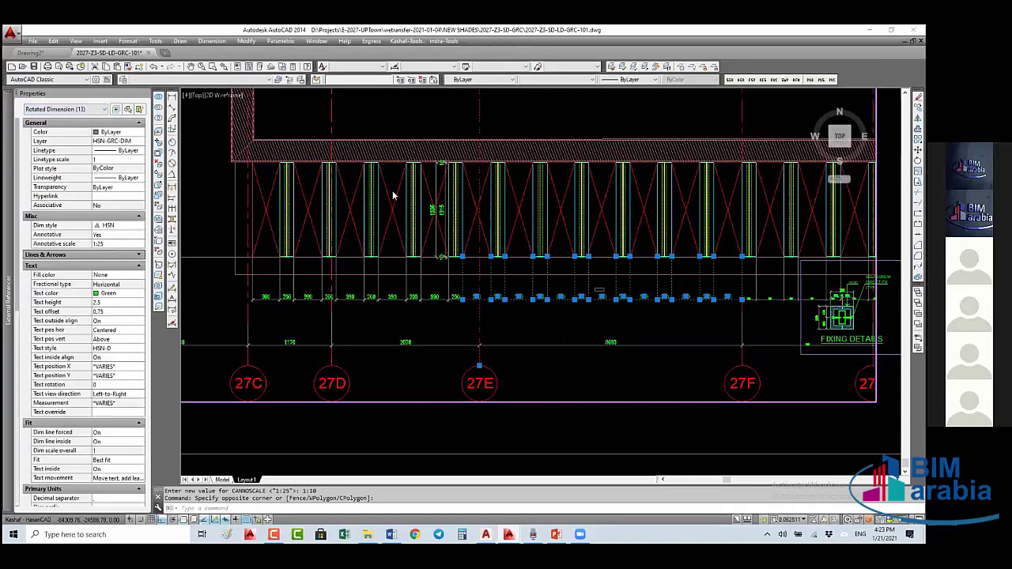
# - Add the 1:10 annotative scale to the selected dimensions, then clear the selection
pyautogui.click(139, 243)
pyautogui.click(490, 183)
pyautogui.click(409, 235)
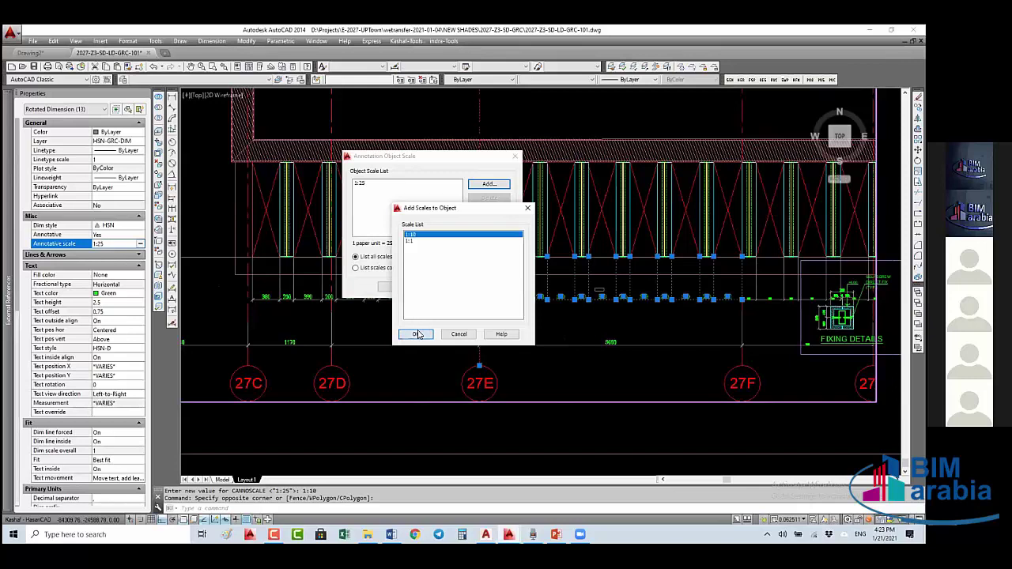
pyautogui.click(419, 334)
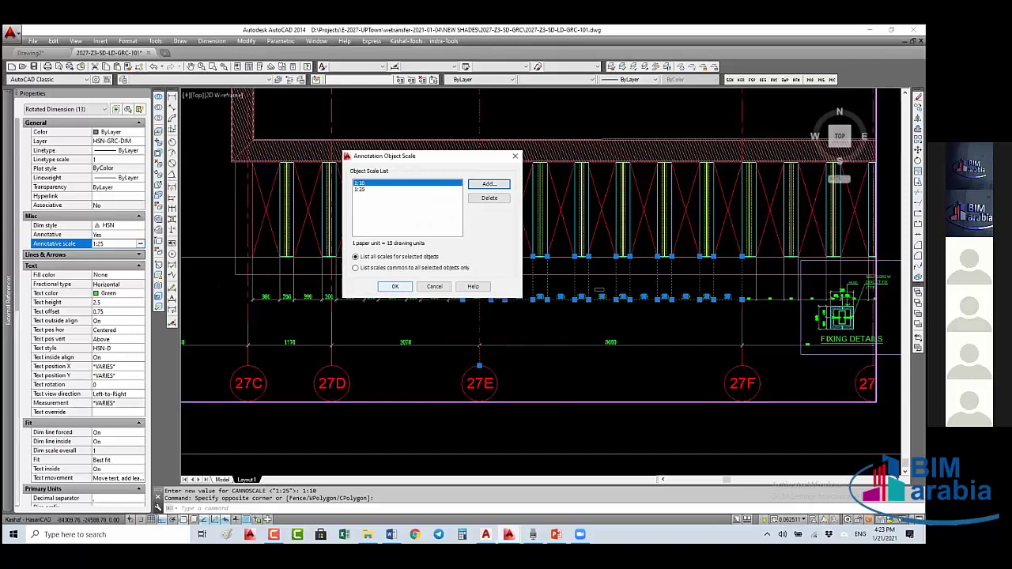
pyautogui.press('Return')
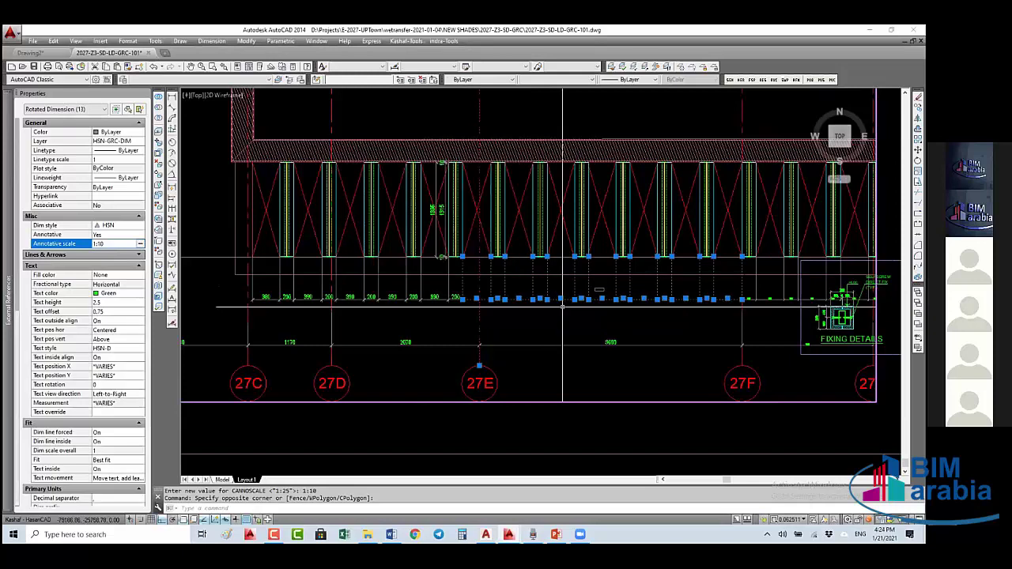
pyautogui.press('Escape')
pyautogui.press('Escape')
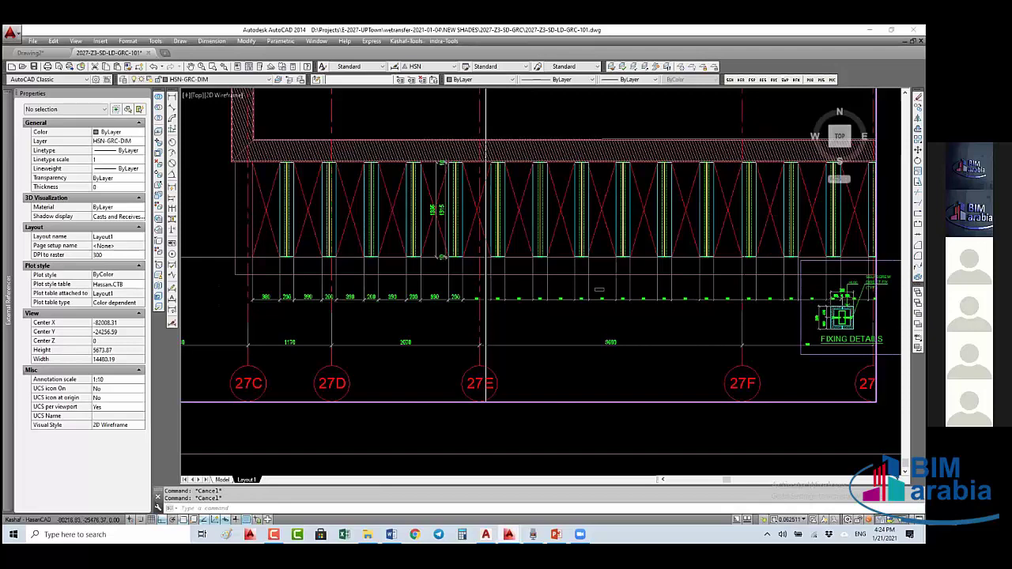
# - Pan along the panel strip to bring grid bubbles 27C to 27G into view, then open the viewport scale list
pyautogui.moveTo(423, 308); pyautogui.dragTo(443, 305, button='middle')
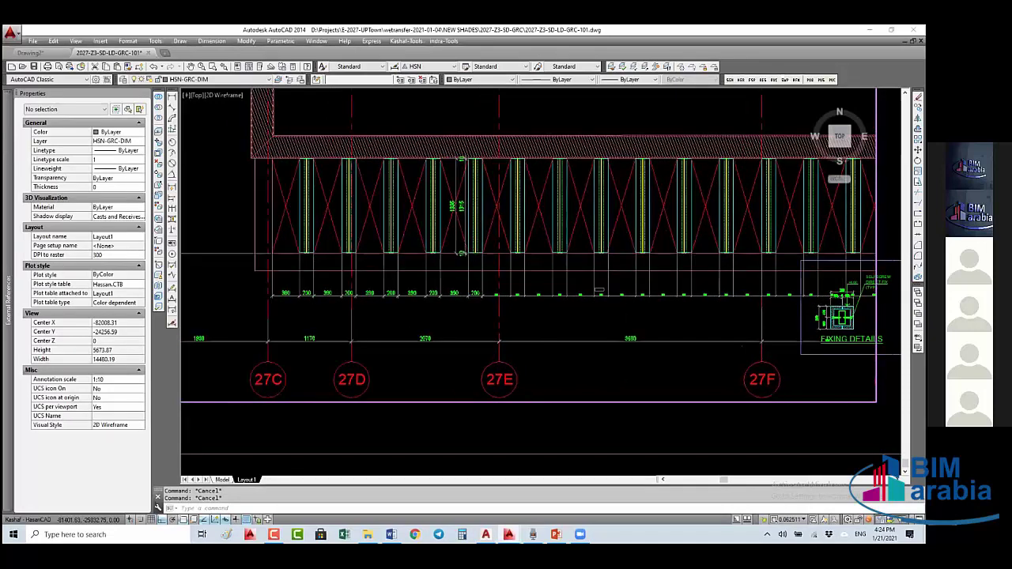
pyautogui.moveTo(552, 269)
pyautogui.mouseDown(button='middle')
pyautogui.moveTo(484, 306)
pyautogui.moveTo(484, 270)
pyautogui.mouseUp(button='middle')
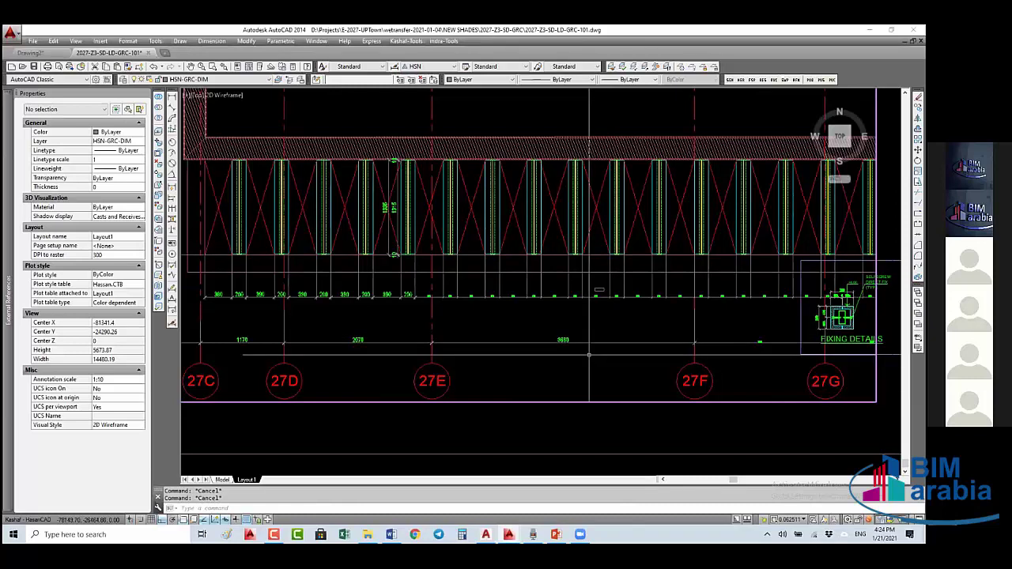
pyautogui.moveTo(589, 356); pyautogui.dragTo(637, 366, button='middle')
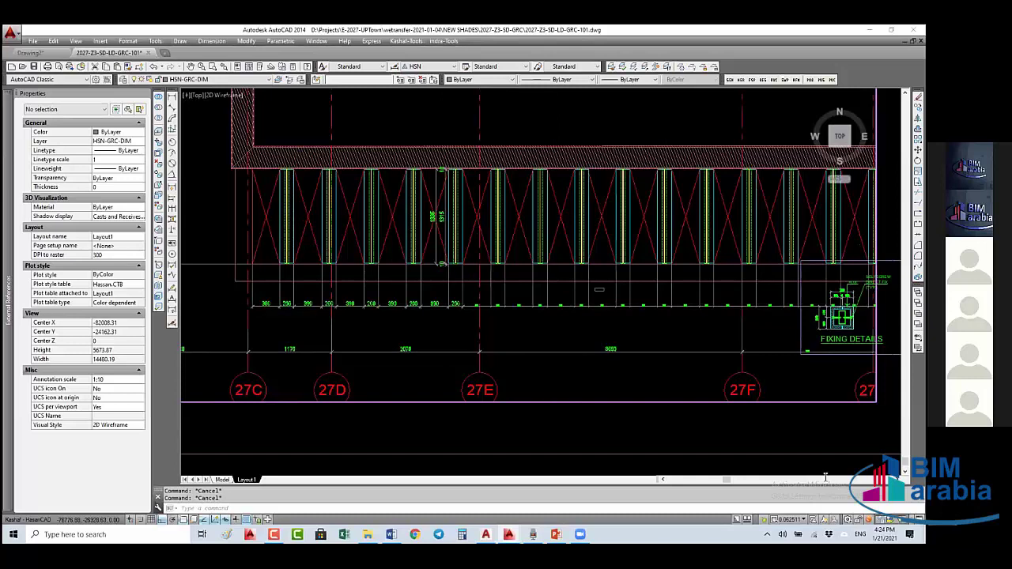
pyautogui.click(791, 521)
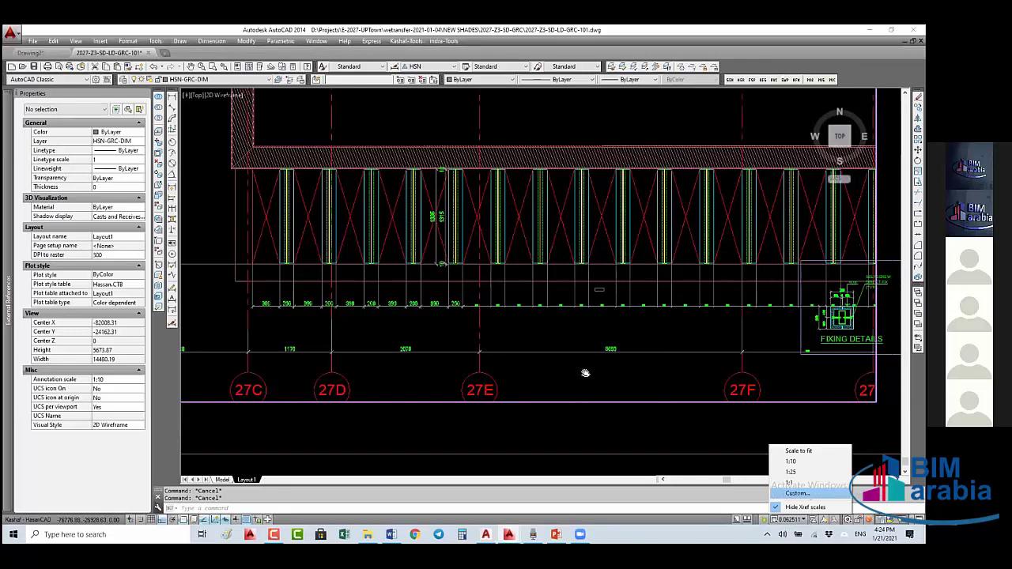
# - Set the viewport scale to 1:10 and hide annotations that lack the 1:10 scale
pyautogui.click(790, 461)
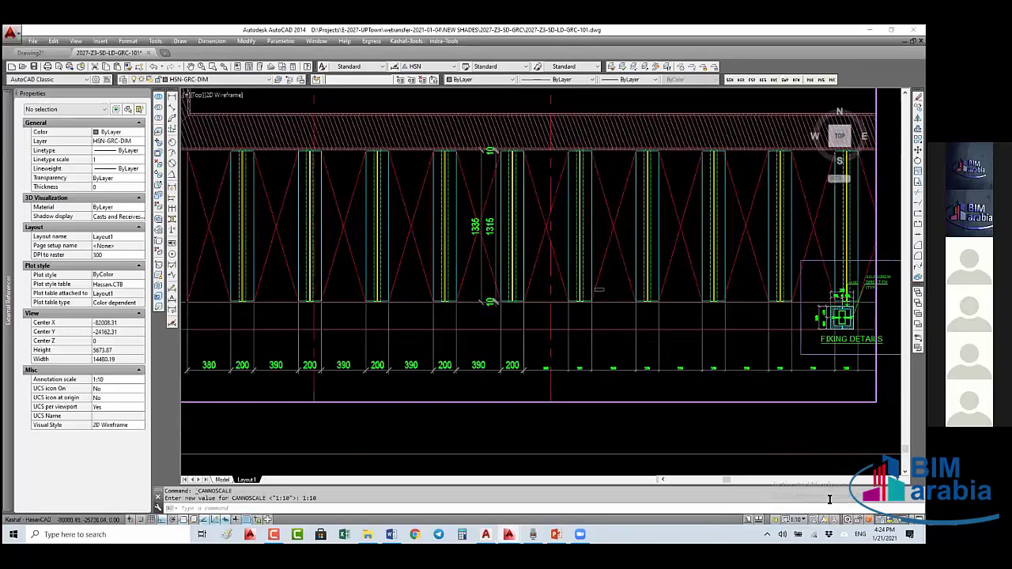
pyautogui.click(812, 522)
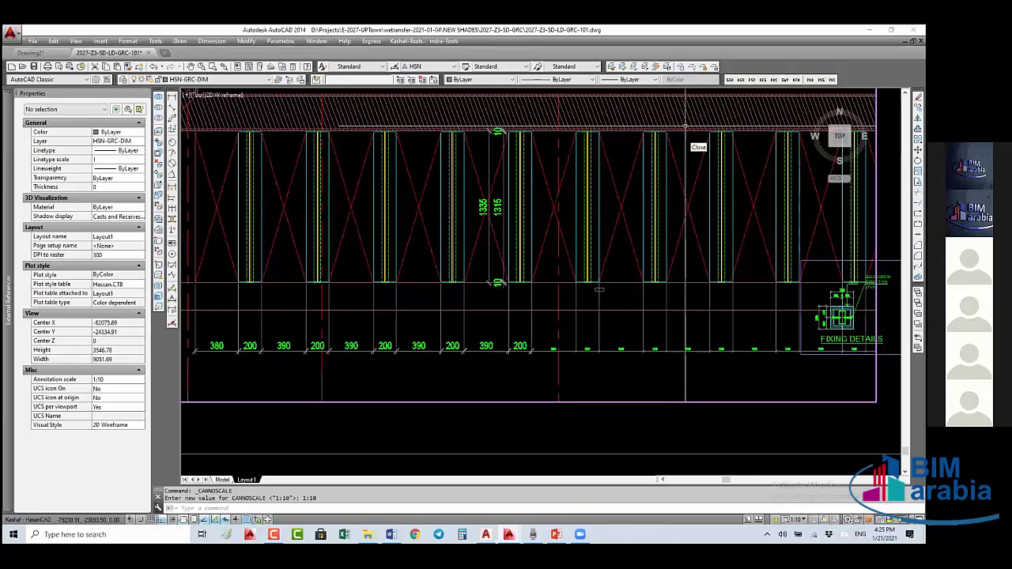
pyautogui.click(814, 519)
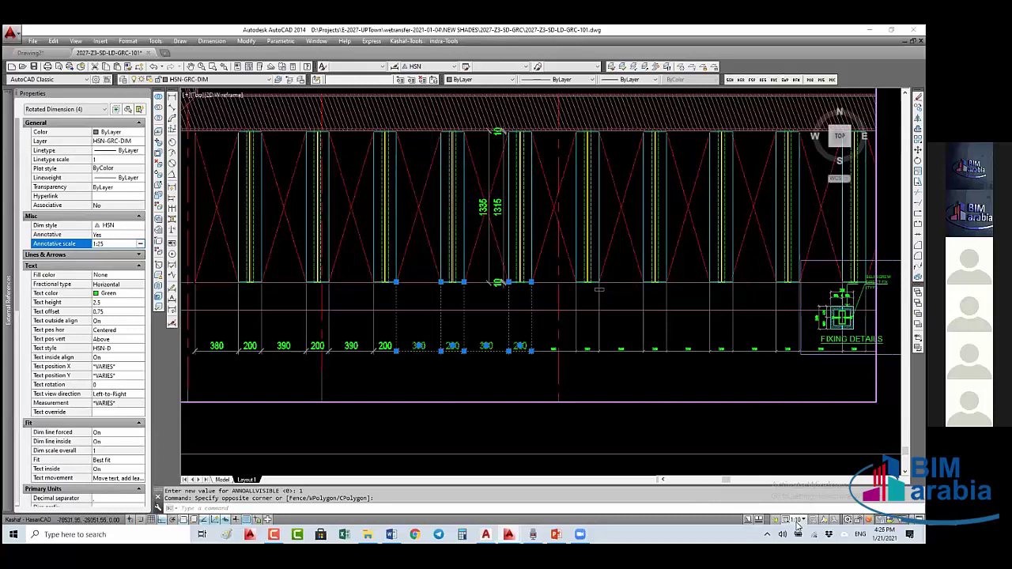
# - Zoom out and add the 1:10 annotative scale to all the dimensions along the panels
pyautogui.click(797, 525)
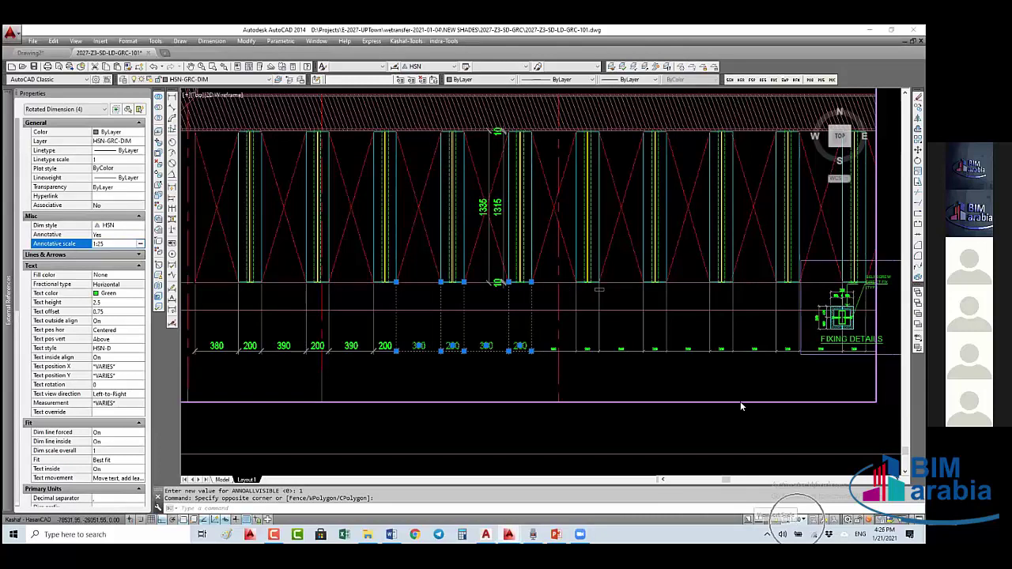
pyautogui.moveTo(497, 316)
pyautogui.mouseDown(button='middle')
pyautogui.moveTo(548, 299)
pyautogui.moveTo(431, 300)
pyautogui.mouseUp(button='middle')
pyautogui.scroll(-2, 600, 290)
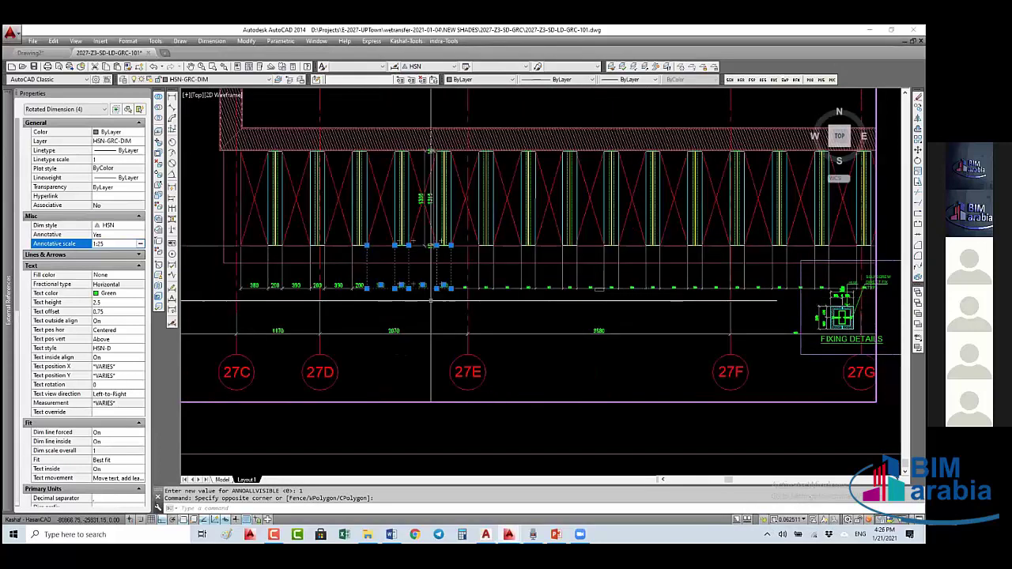
pyautogui.scroll(-2, 348, 304)
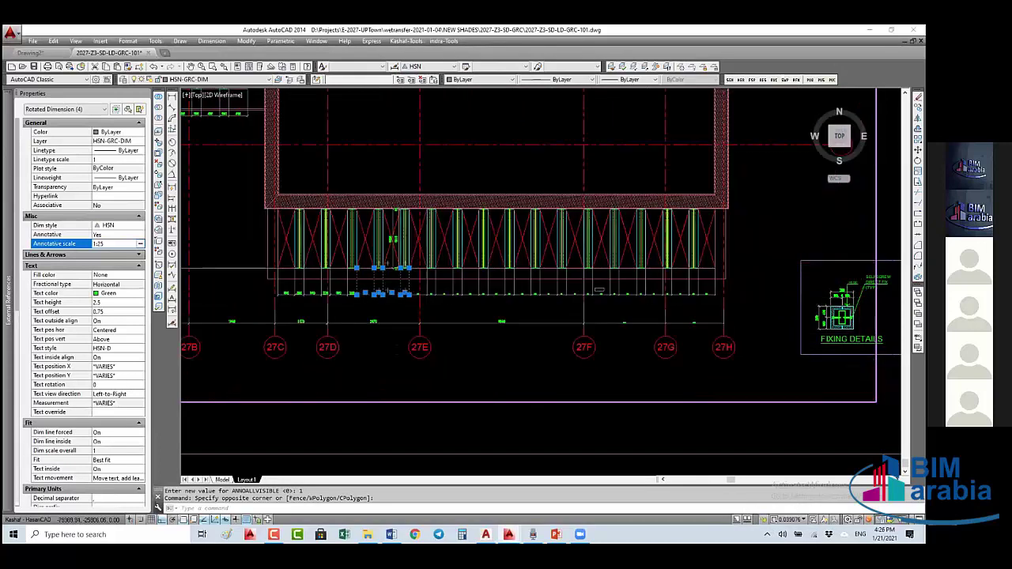
pyautogui.press('Escape')
pyautogui.press('Escape')
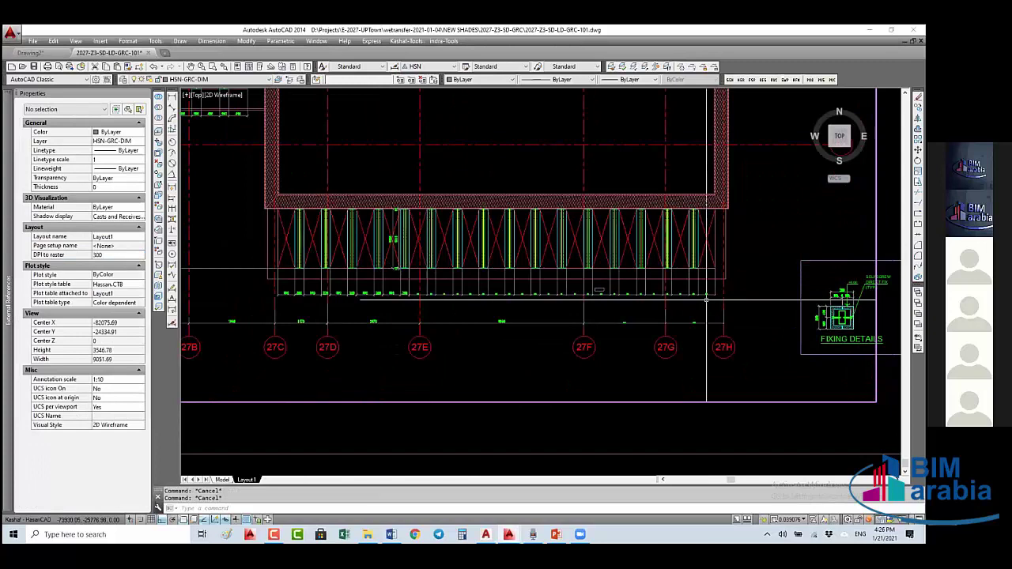
pyautogui.click(706, 298)
pyautogui.click(273, 291)
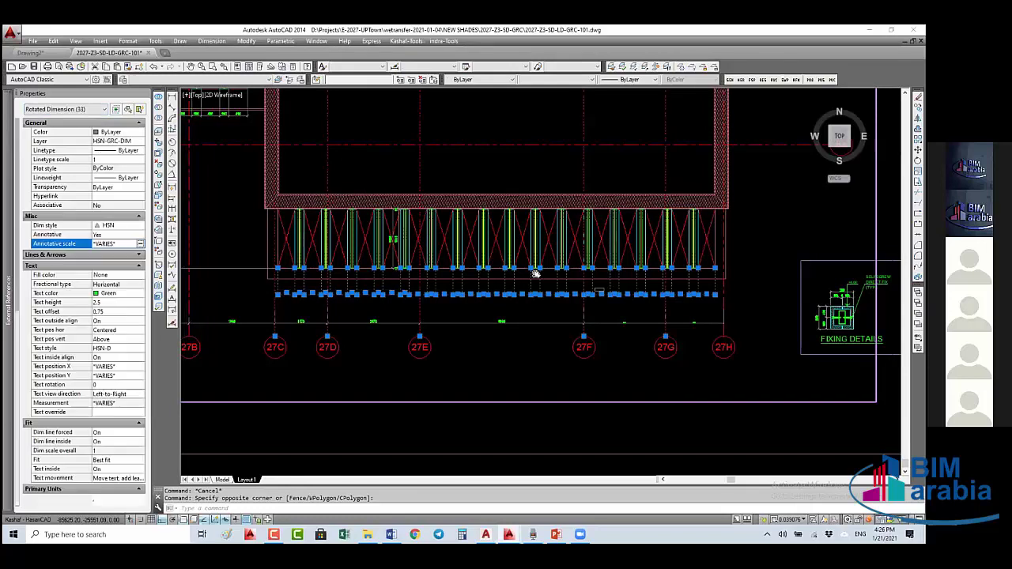
pyautogui.click(395, 286)
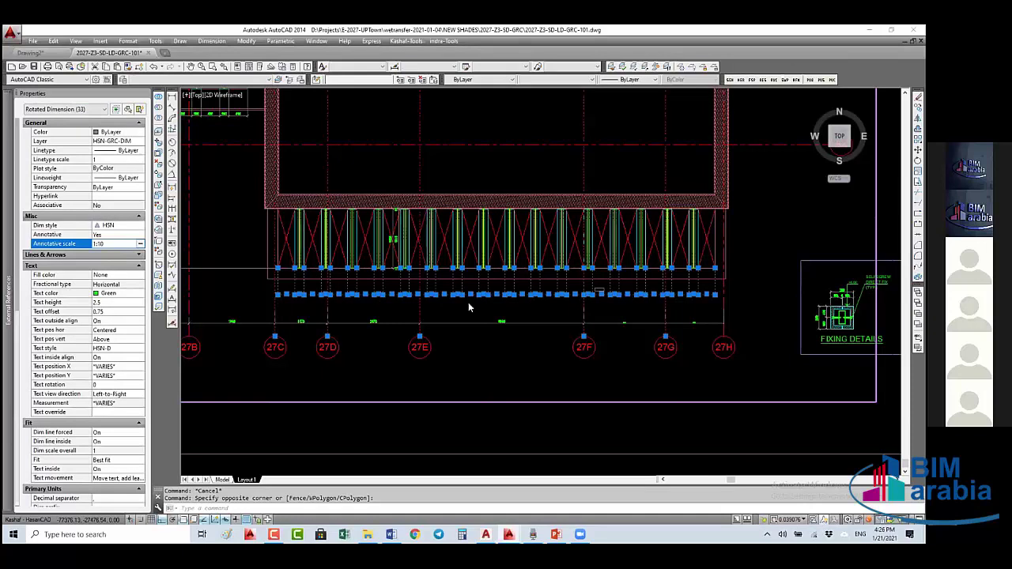
# - Turn Annotation Visibility off and back on so annotations of every scale show
pyautogui.click(822, 520)
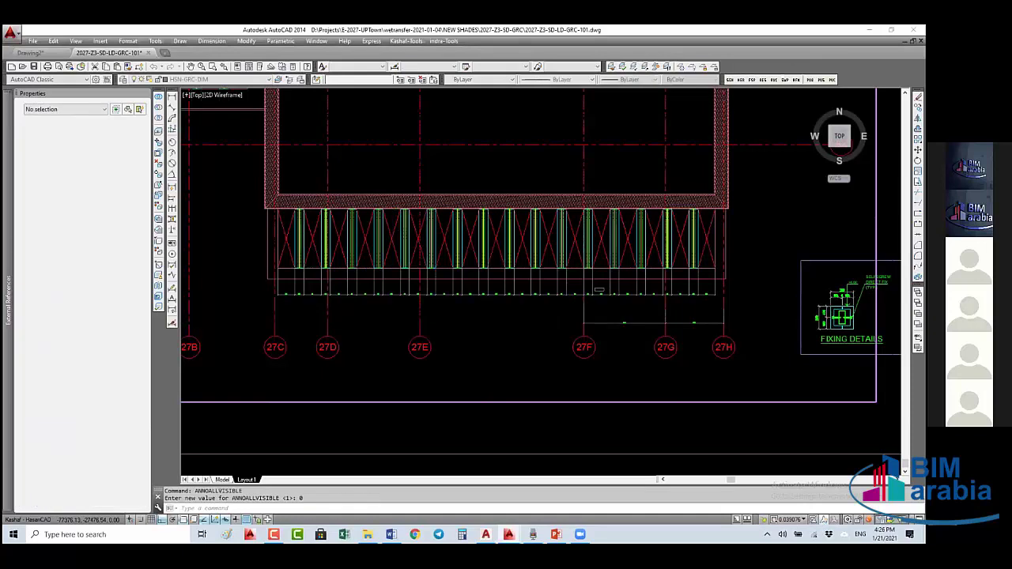
pyautogui.click(823, 521)
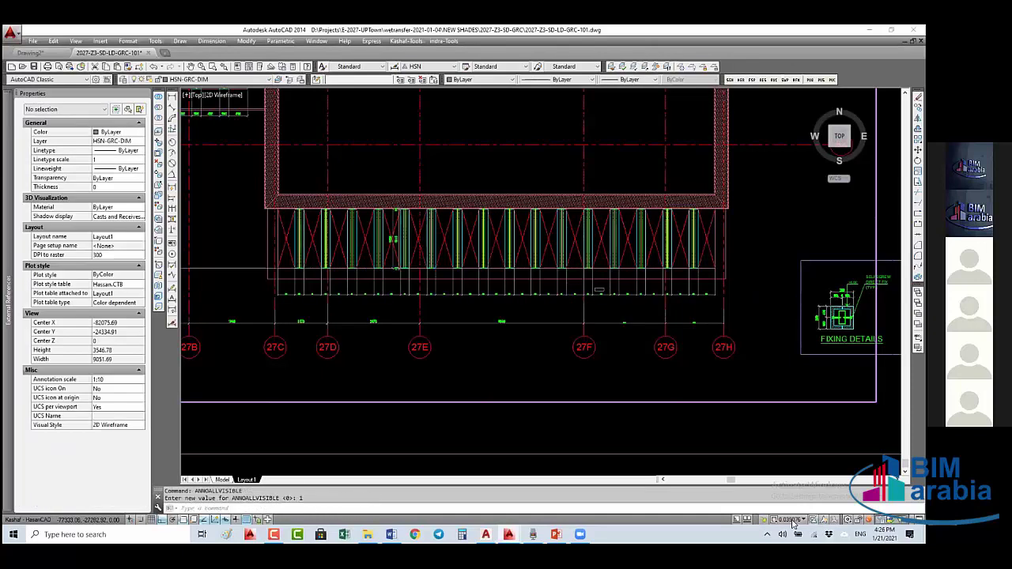
pyautogui.click(796, 520)
# - Set the viewport back to 1:25 and return to paper space to view the whole sheet
pyautogui.click(801, 473)
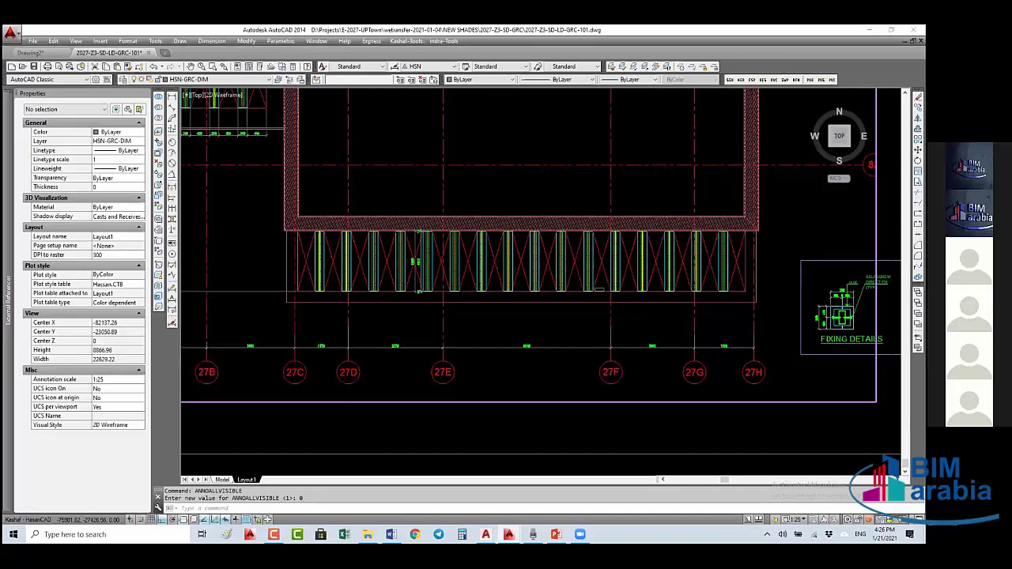
pyautogui.doubleClick(646, 411)
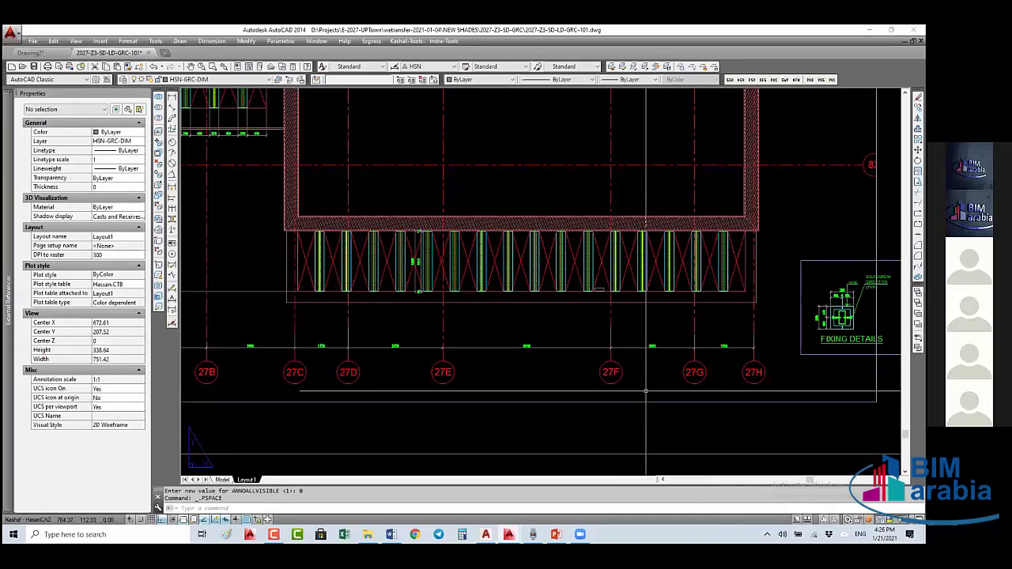
pyautogui.scroll(-4, 603, 306)
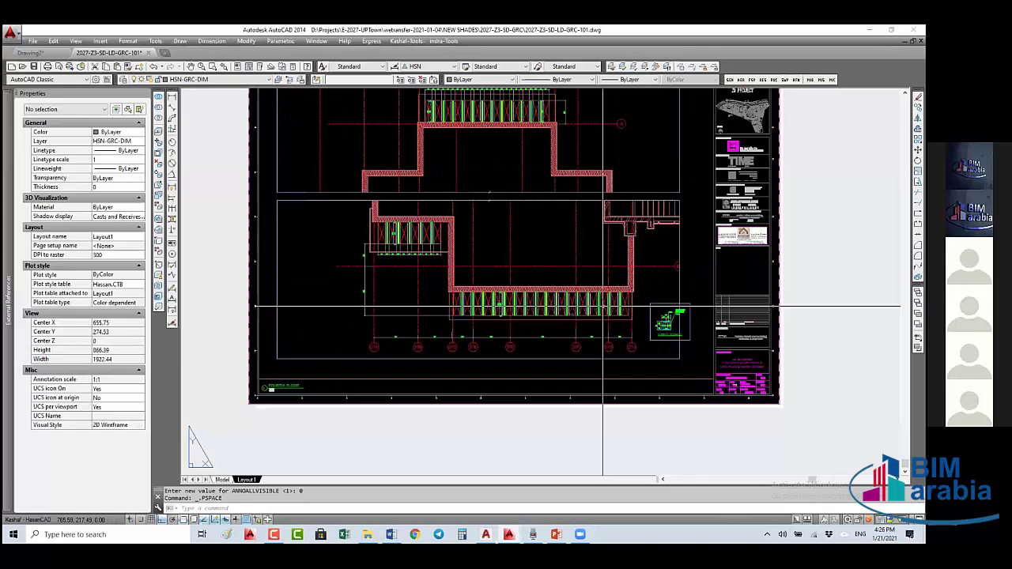
# - Move the viewport higher on the sheet with MOVE
pyautogui.click(546, 344)
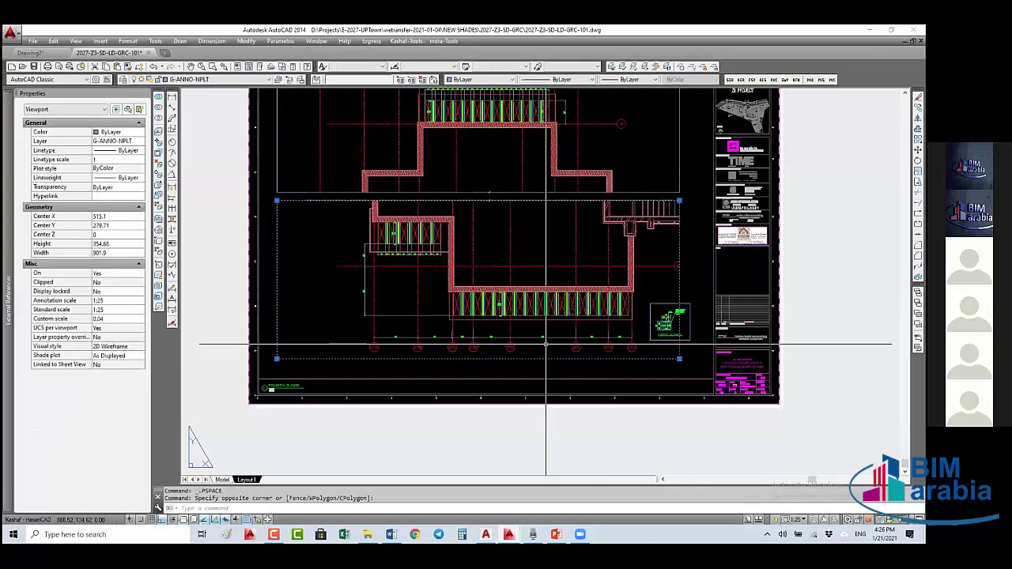
pyautogui.write('m')
pyautogui.press('space')
pyautogui.click(546, 345)
pyautogui.click(548, 263)
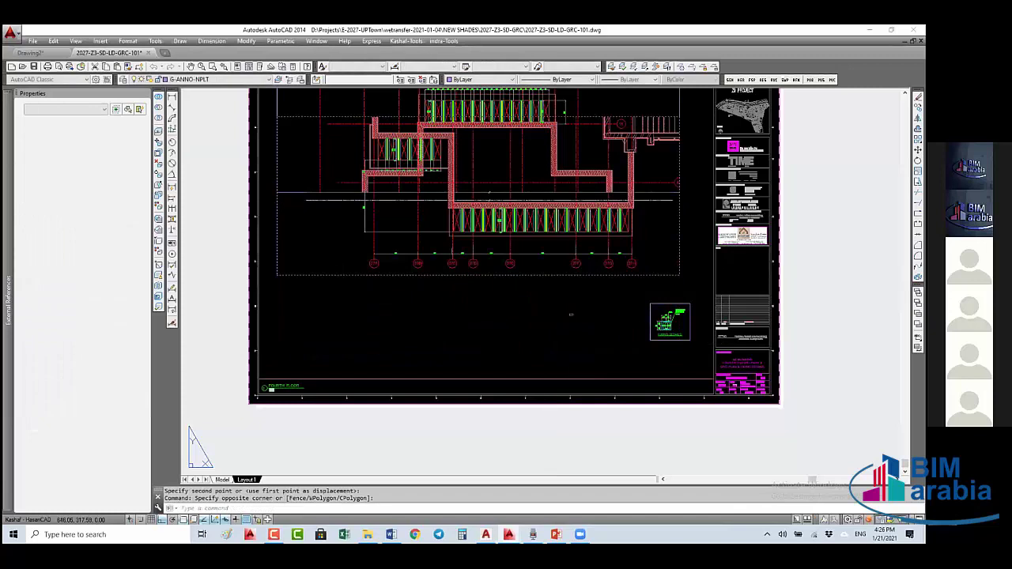
# - Copy the viewport to a position below the original with COPY
pyautogui.write('co')
pyautogui.press('space')
pyautogui.click(535, 243)
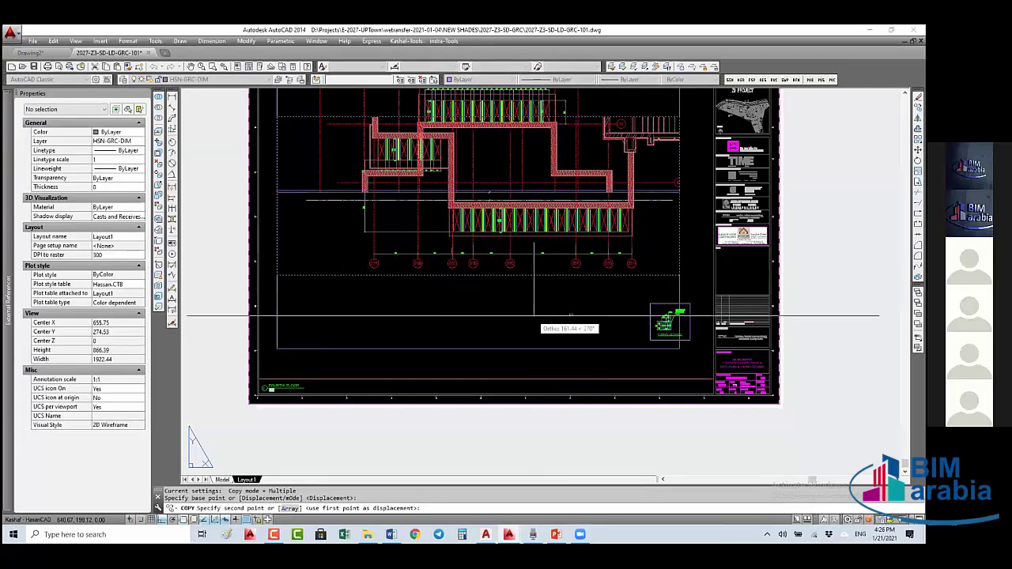
pyautogui.click(535, 327)
pyautogui.press('Escape')
# - Shrink the copied viewport's height to about 187 from its top grip and enter it
pyautogui.click(679, 201)
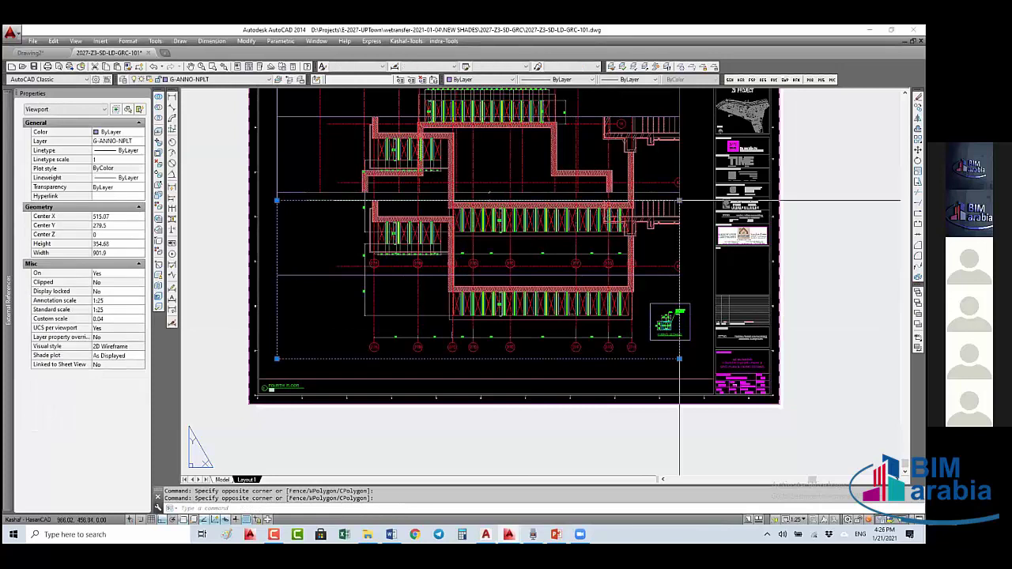
pyautogui.click(679, 201)
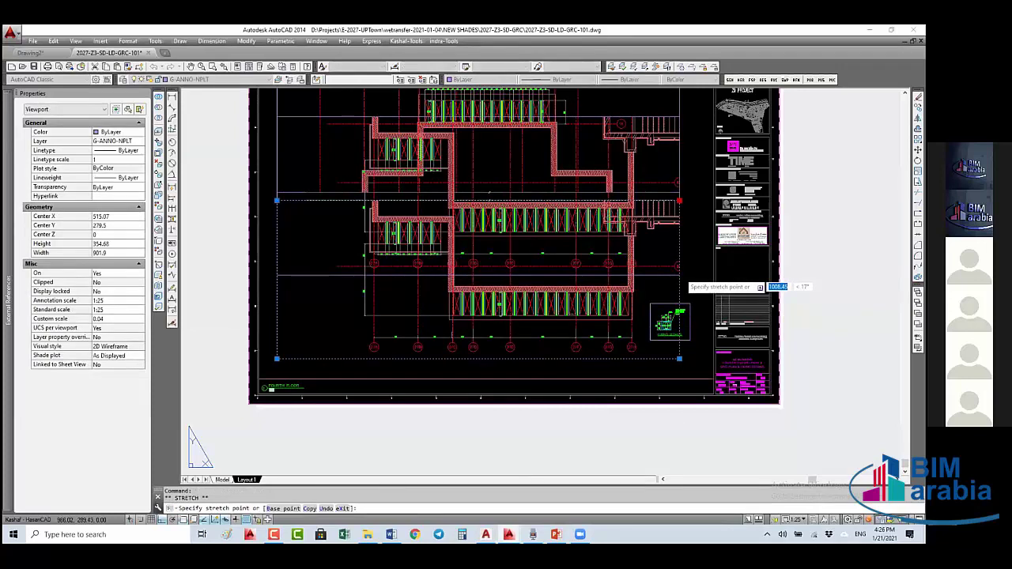
pyautogui.click(680, 276)
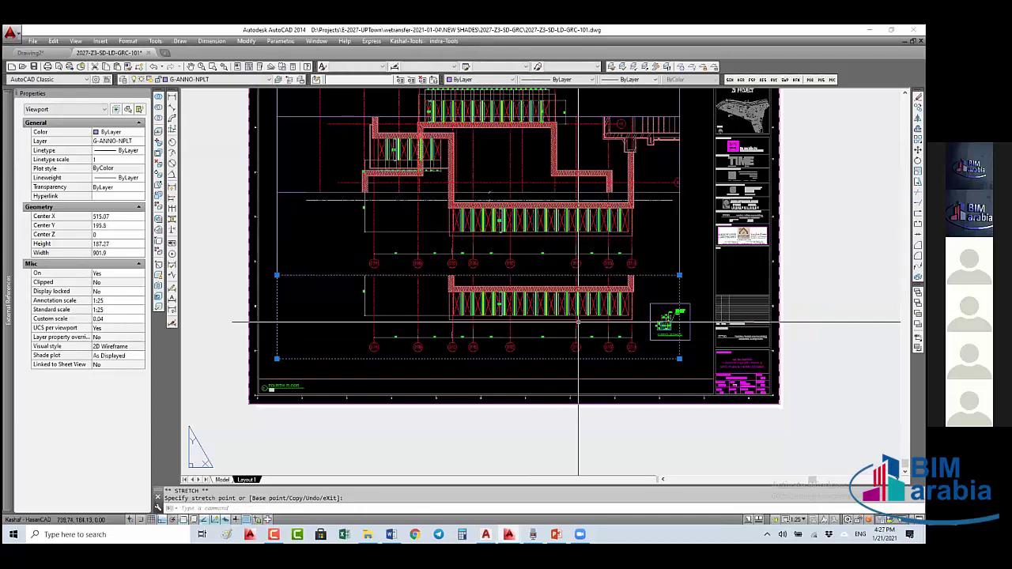
pyautogui.doubleClick(578, 322)
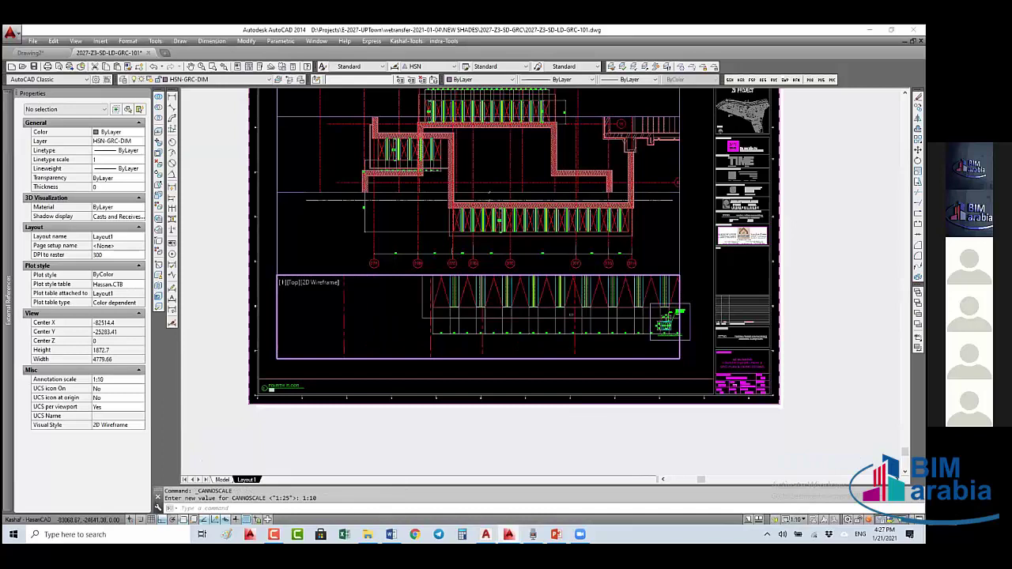
# - Check the upper viewport at 1:25 and the lower one at 1:10, then return to paper space
pyautogui.click(383, 229)
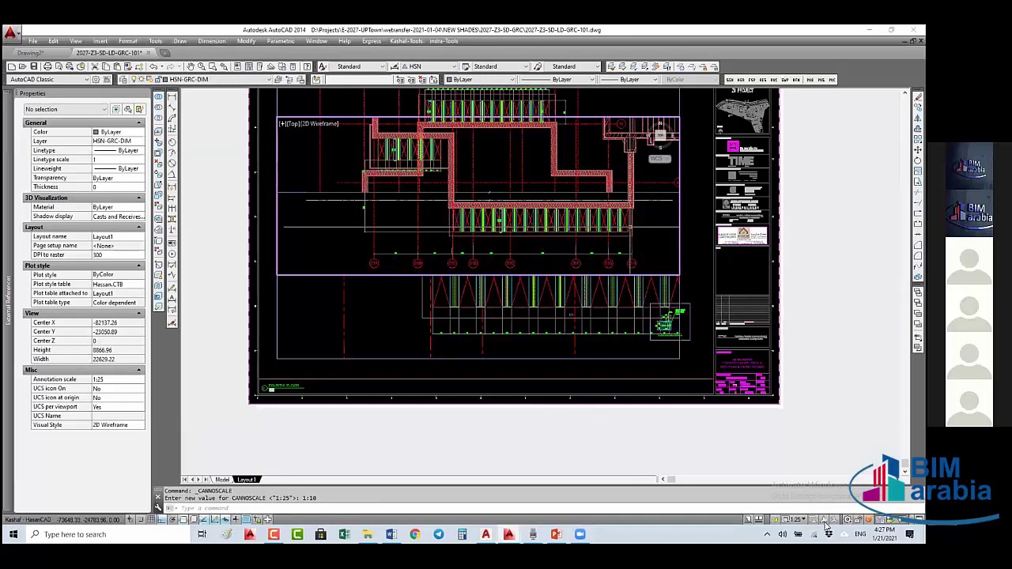
pyautogui.click(601, 324)
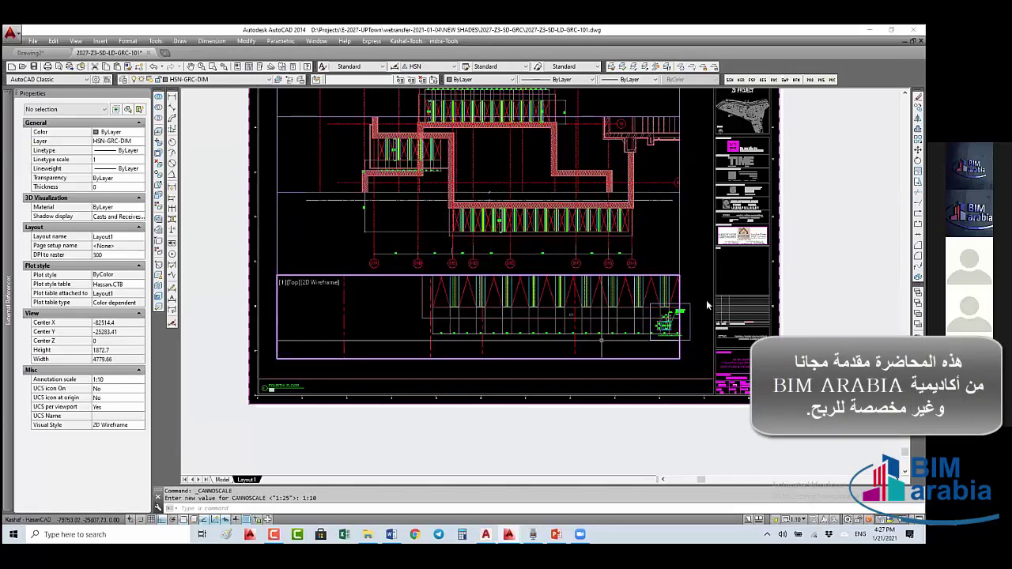
pyautogui.doubleClick(700, 237)
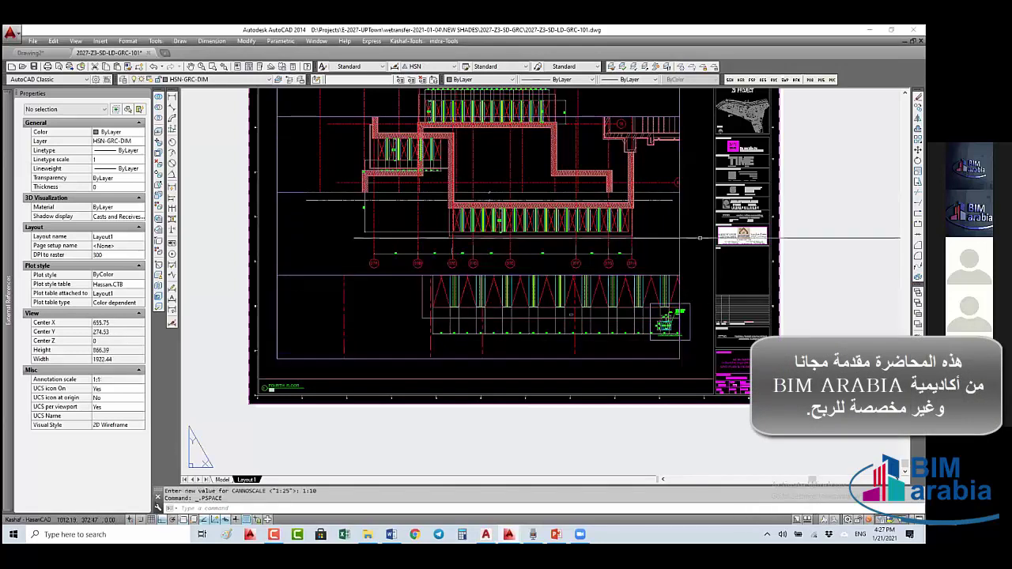
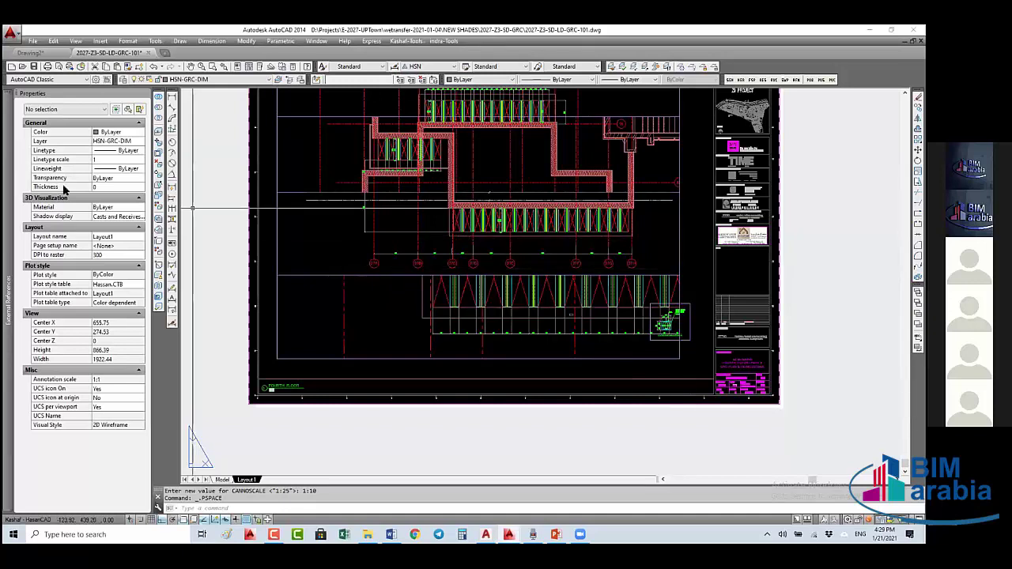
# - In the Anno-Blocks drawing, draw a rectangle in the viewport, then go to Model space and zoom extents
pyautogui.hotkey('ctrl', 'Tab')
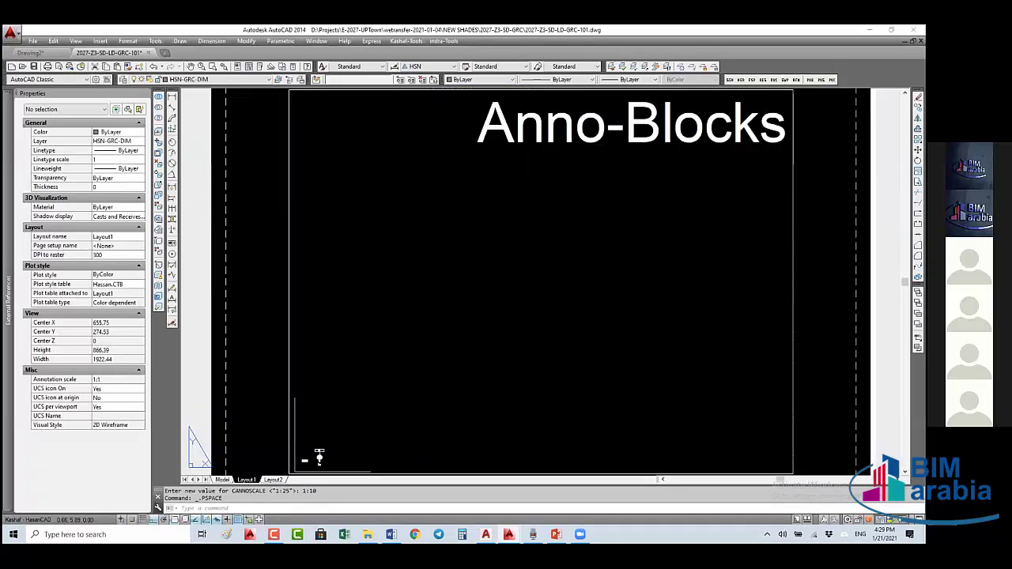
pyautogui.doubleClick(471, 321)
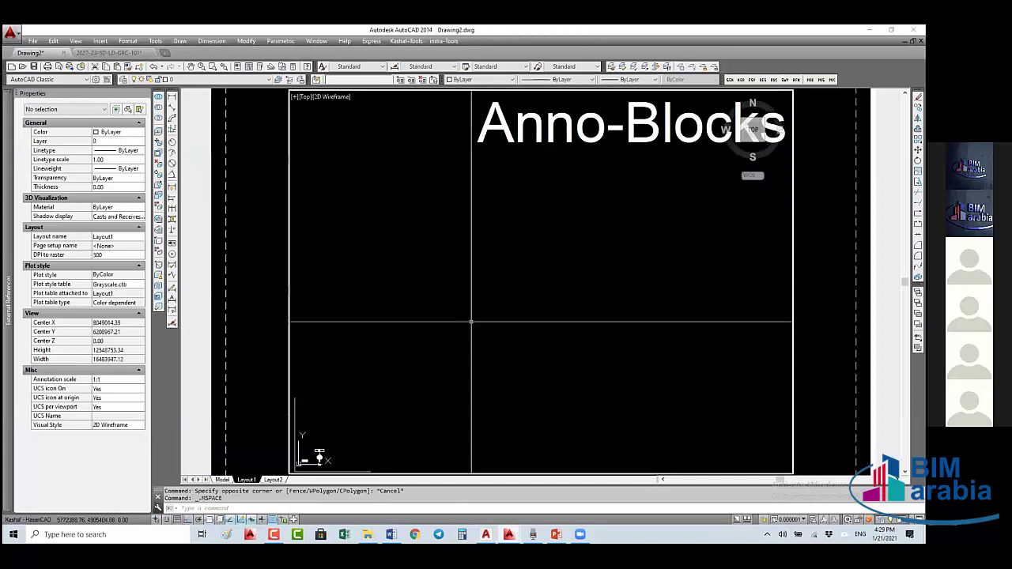
pyautogui.write('rec')
pyautogui.press('Return')
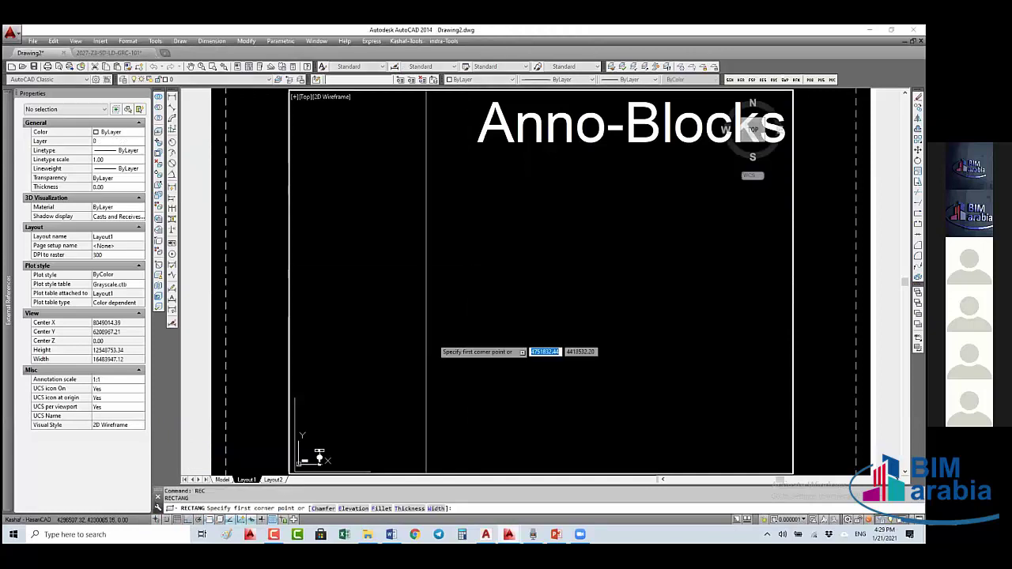
pyautogui.click(404, 349)
pyautogui.press('Return')
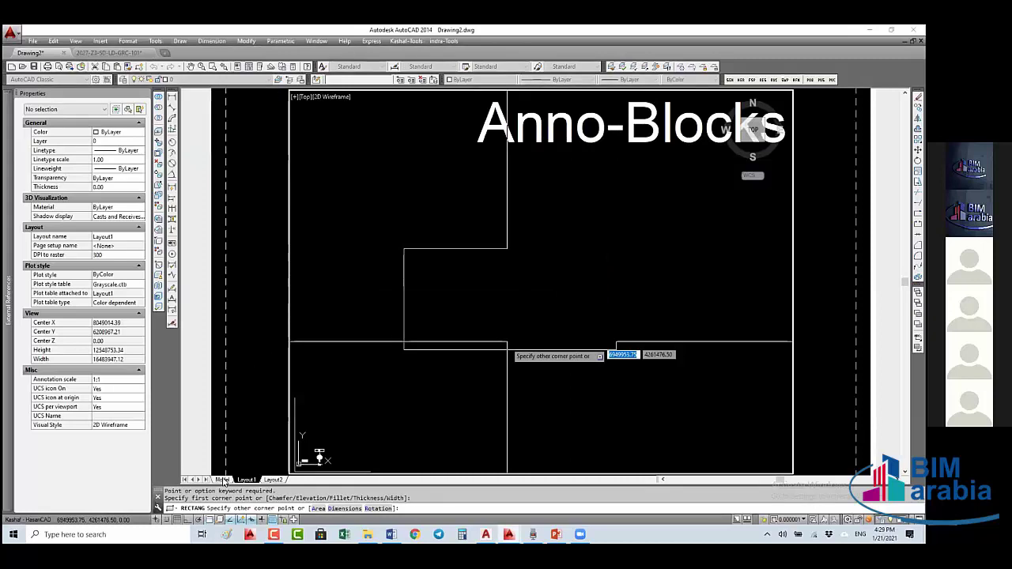
pyautogui.click(614, 249)
pyautogui.click(222, 479)
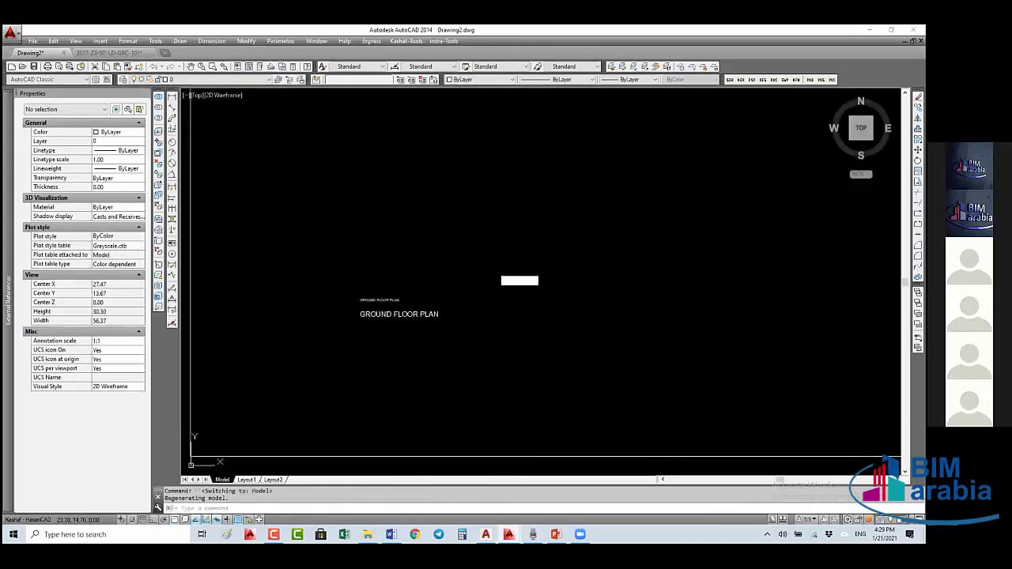
pyautogui.middleClick(456, 333)
# - Measure a distance from the rectangle's lower-left corner with DI
pyautogui.moveTo(506, 363); pyautogui.dragTo(475, 339, button='middle')
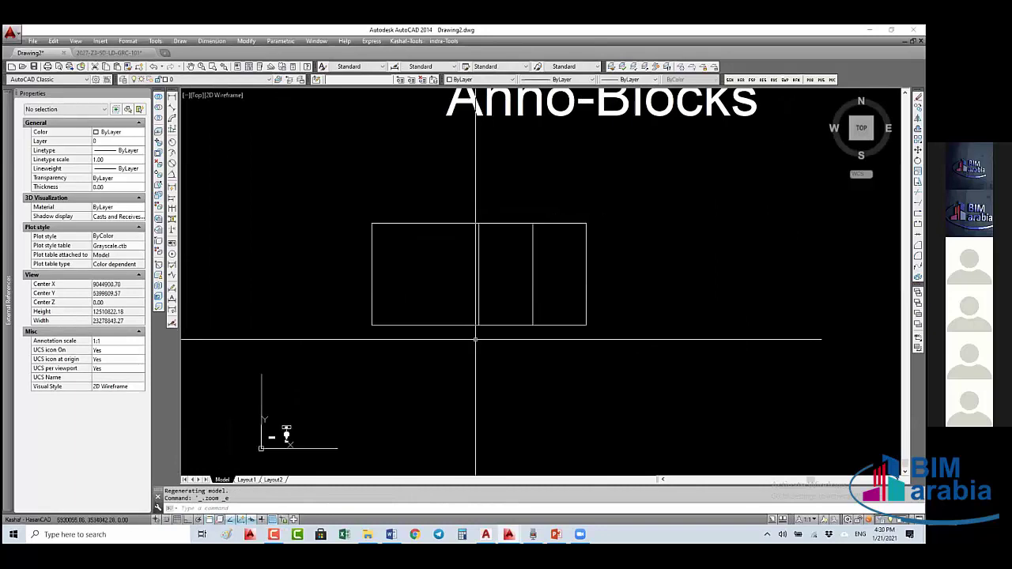
pyautogui.write('DI')
pyautogui.press('Return')
pyautogui.click(372, 324)
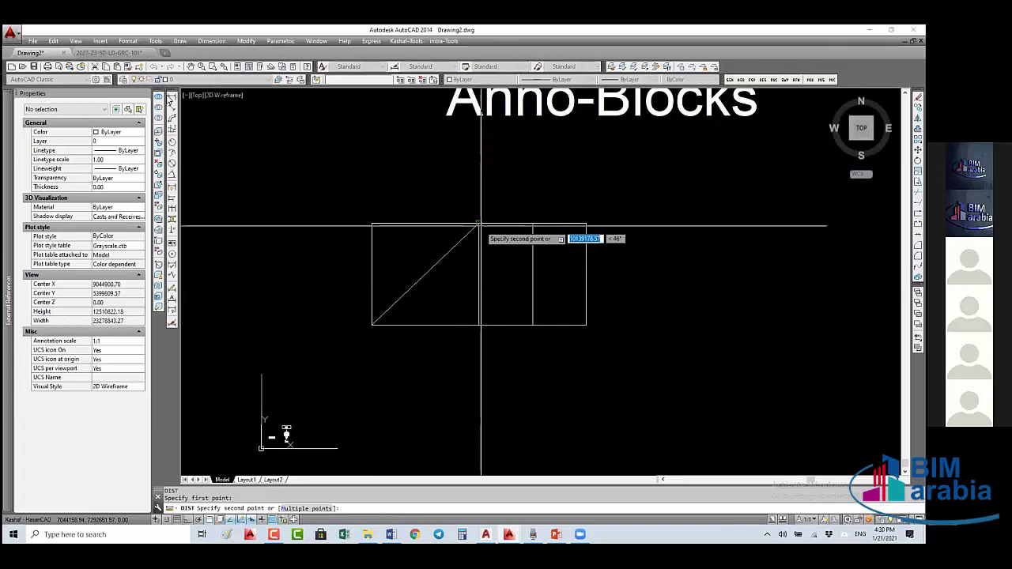
# - Place a linear dimension under the rectangle's left bay
pyautogui.click(158, 97)
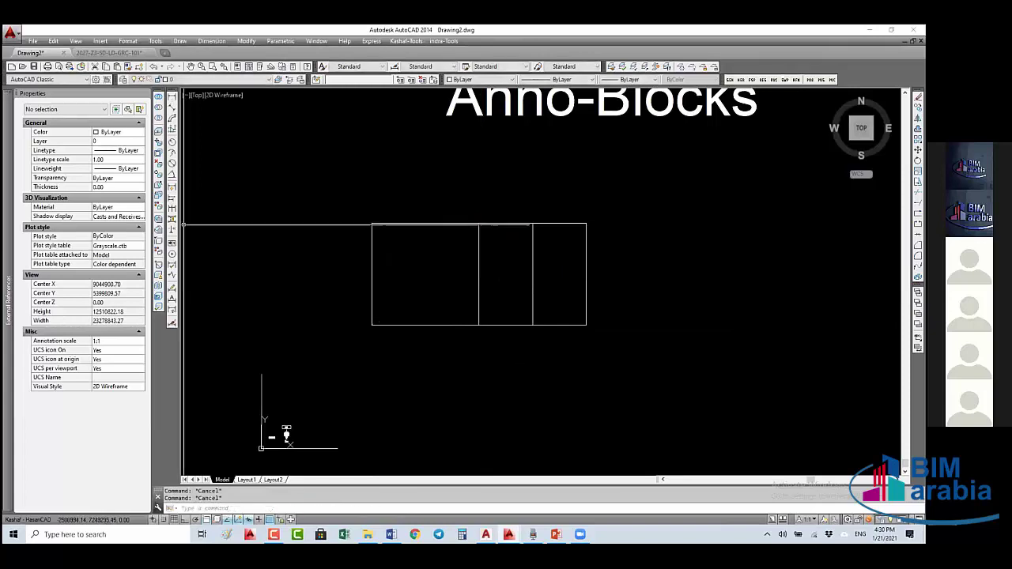
pyautogui.click(372, 324)
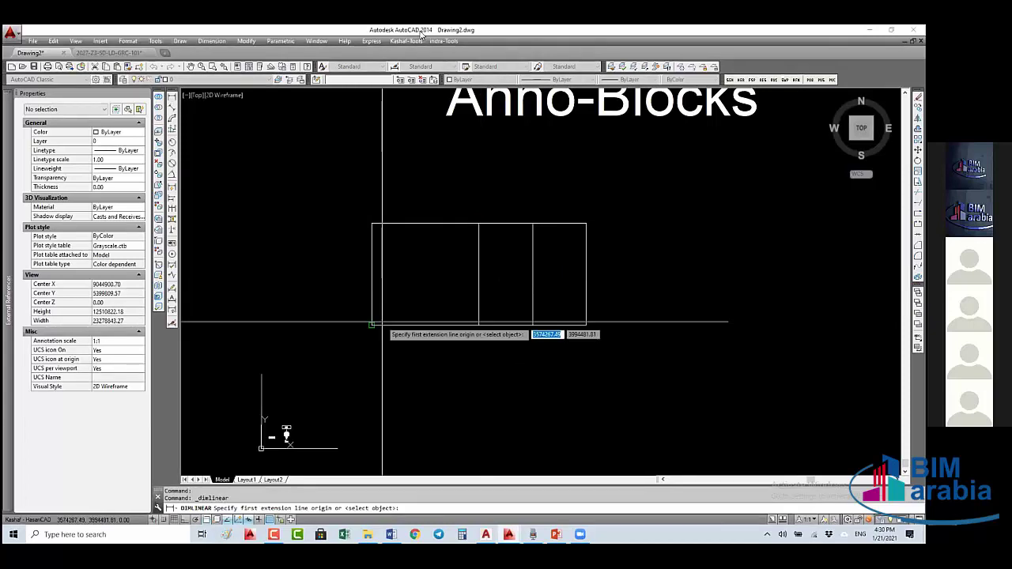
pyautogui.click(478, 324)
pyautogui.click(427, 340)
# - Check the Kashaf tools list, then open the Dimension Style Manager with the D alias
pyautogui.click(405, 41)
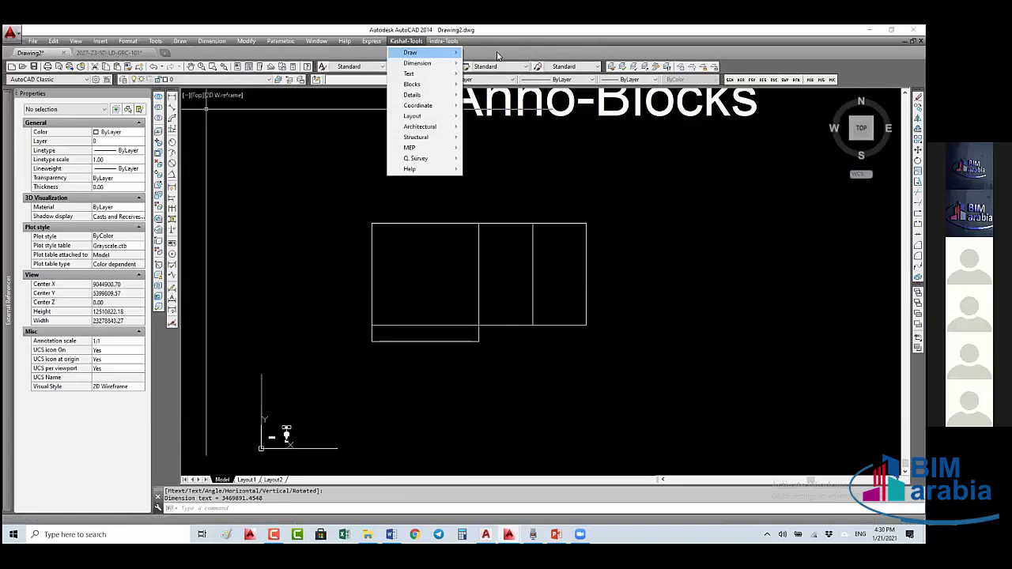
pyautogui.click(423, 53)
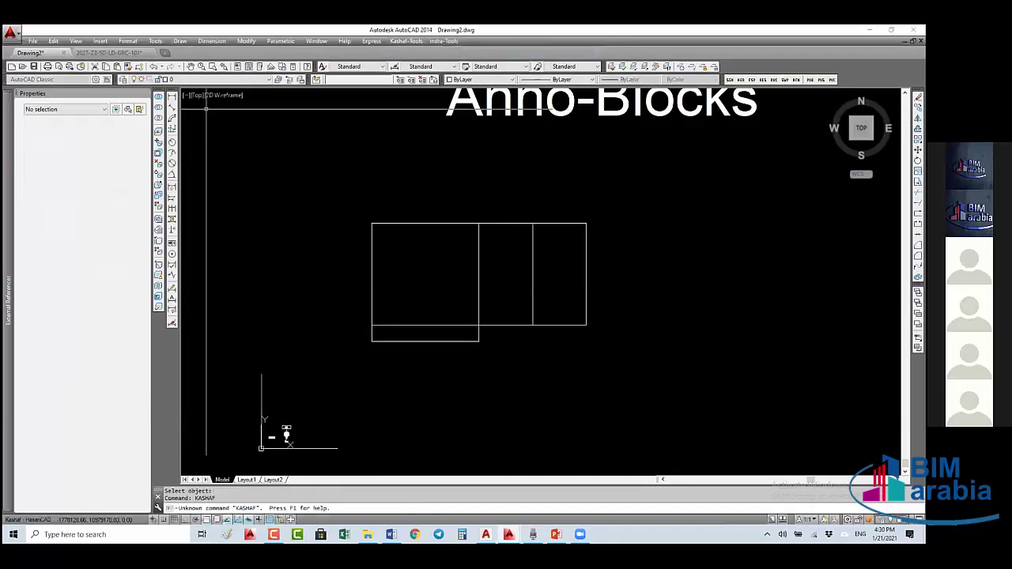
pyautogui.write('d')
pyautogui.press('Return')
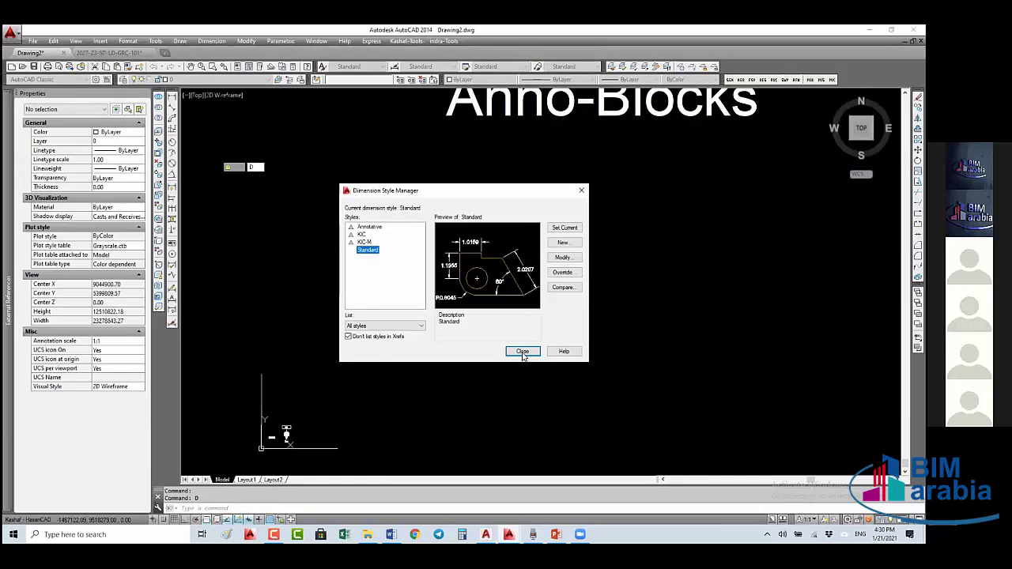
# - Make KIC the current dimension style in the Dimension Style Manager
pyautogui.doubleClick(362, 235)
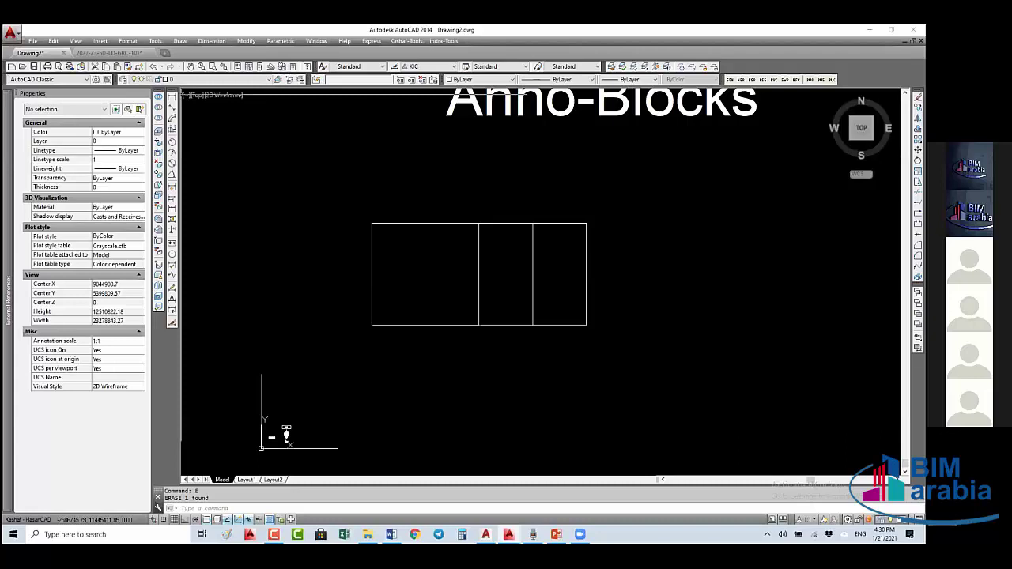
# - Draw a trial linear dimension across the left bay with DLI
pyautogui.write('dli')
pyautogui.press('Return')
pyautogui.click(372, 325)
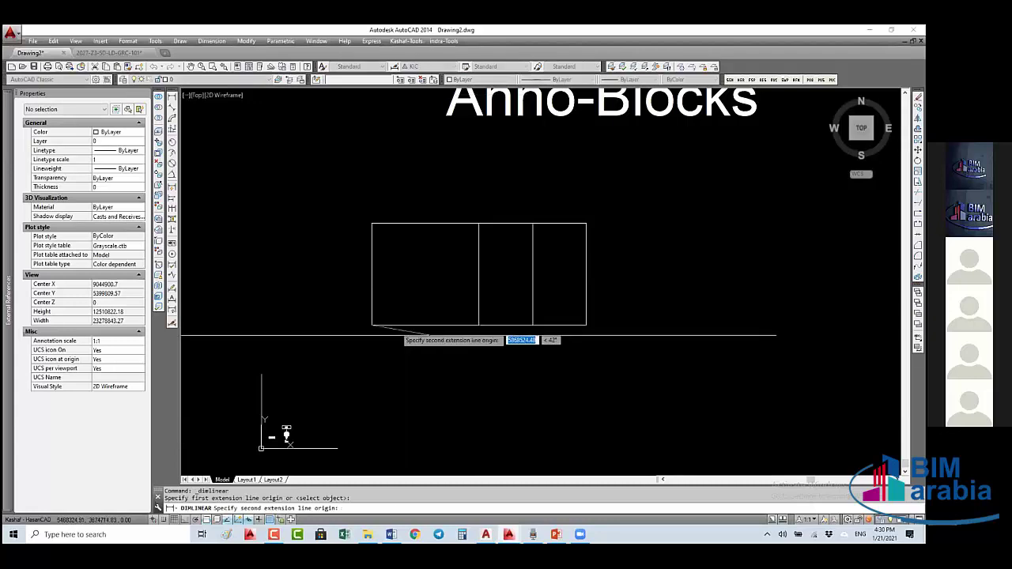
pyautogui.click(478, 326)
pyautogui.click(457, 333)
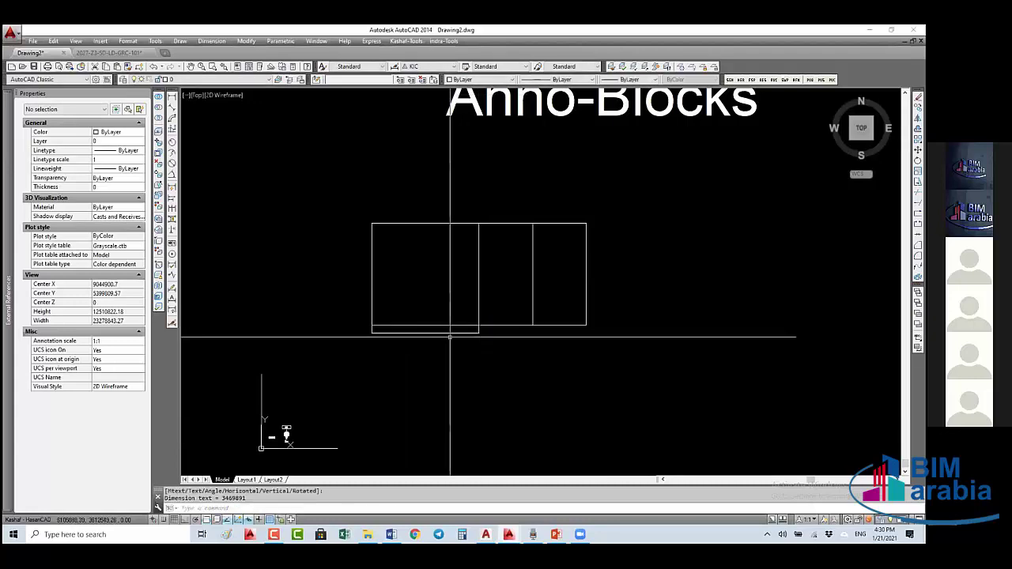
# - Set the annotation scale to 1:100 and add another linear dimension below the left bay
pyautogui.click(805, 521)
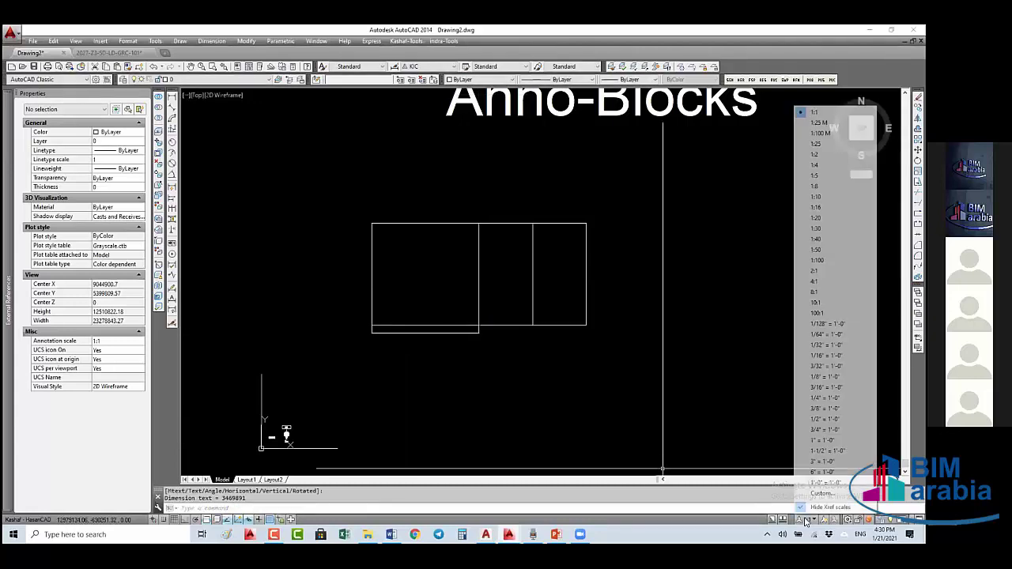
pyautogui.click(819, 261)
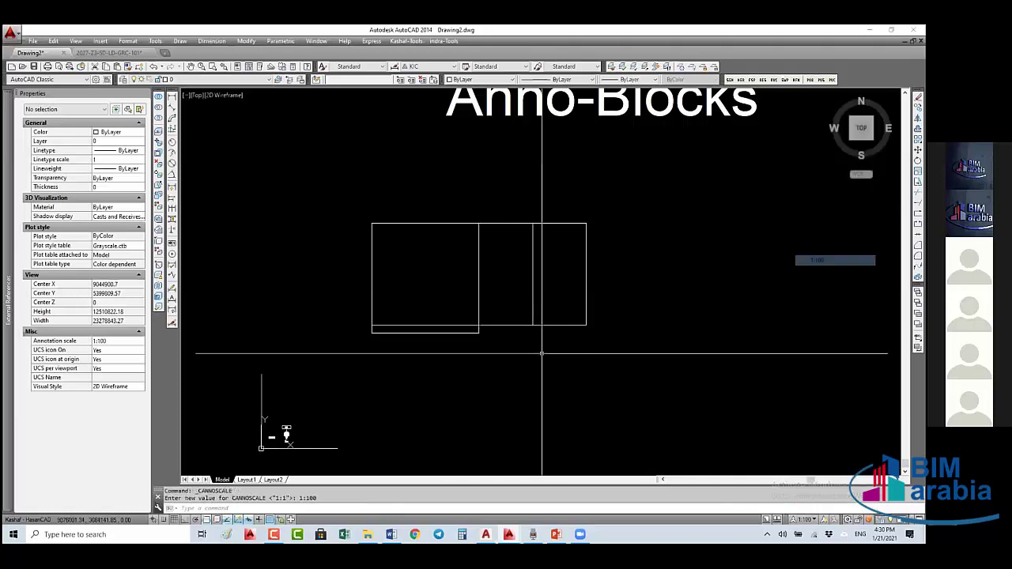
pyautogui.click(170, 98)
pyautogui.click(372, 325)
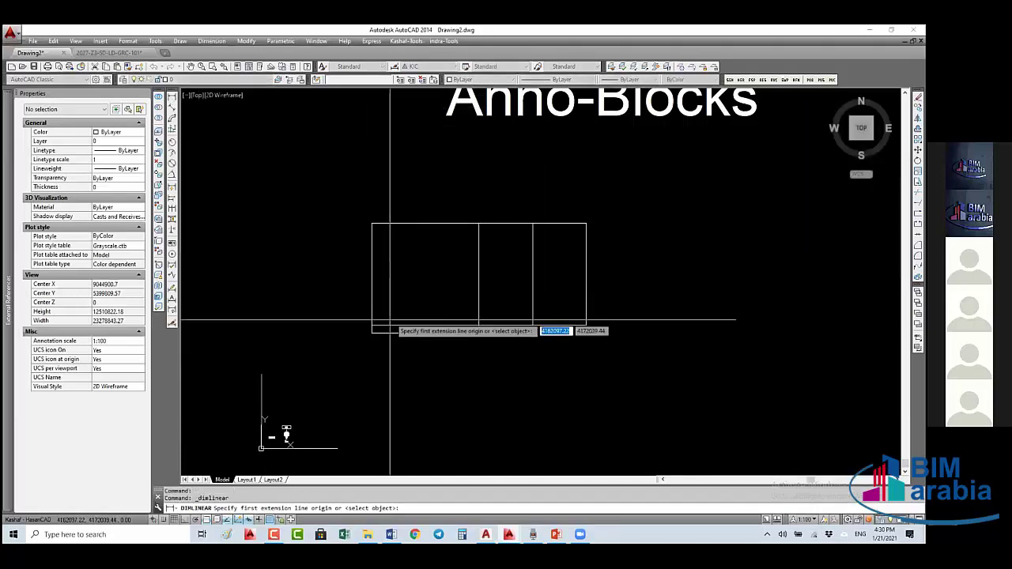
pyautogui.click(477, 325)
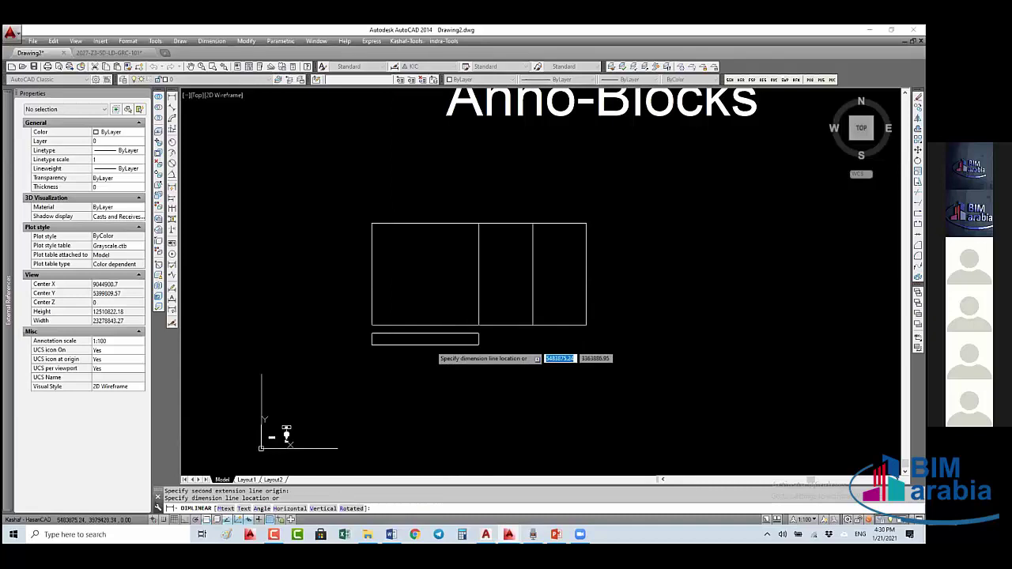
pyautogui.click(434, 345)
# - Zoom in to inspect the new dimension, then select the trial dimensions
pyautogui.scroll(3, 434, 346)
pyautogui.scroll(3, 442, 304)
pyautogui.click(442, 306)
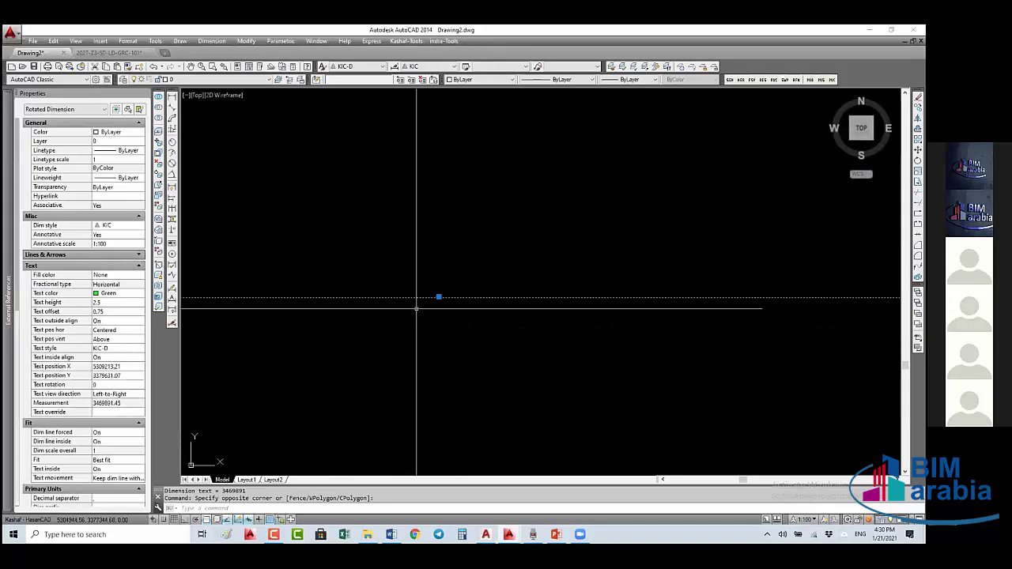
pyautogui.press('Escape')
pyautogui.press('Escape')
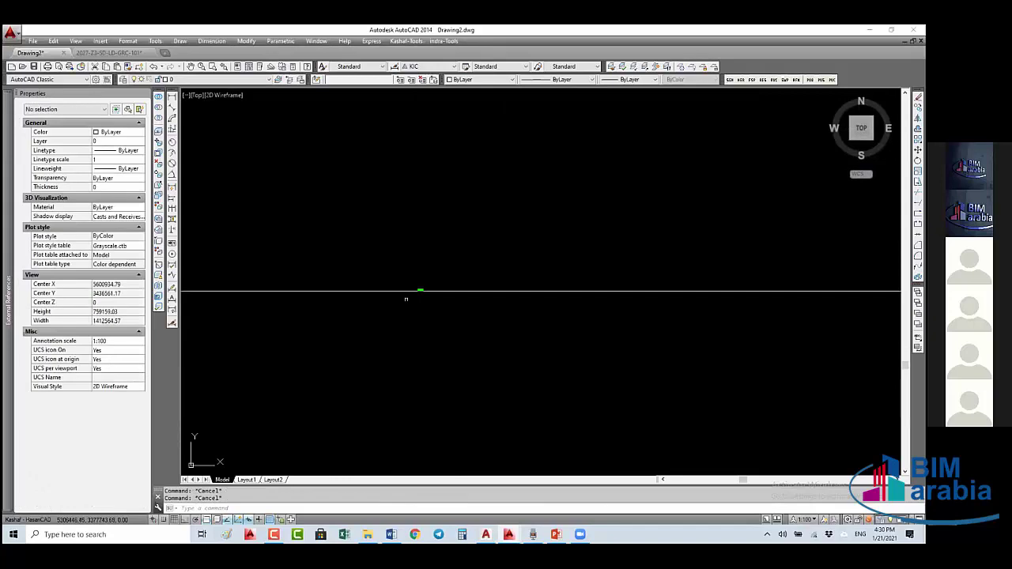
pyautogui.scroll(-10, 406, 294)
pyautogui.click(440, 293)
# - Erase the trial dimensions and scale the rectangle by a factor of 0.01
pyautogui.write('E')
pyautogui.press('Return')
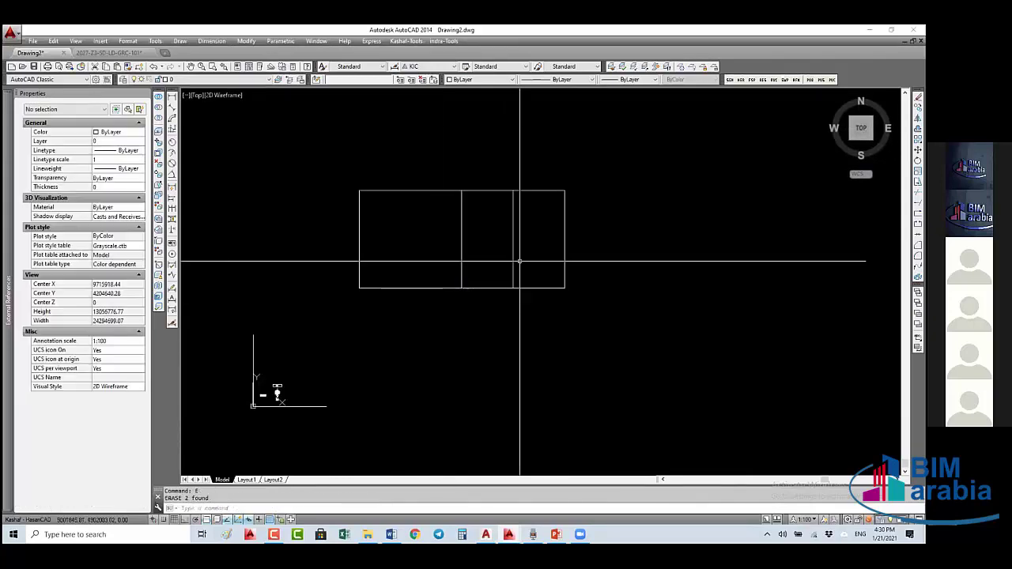
pyautogui.write('sc')
pyautogui.press('Return')
pyautogui.click(545, 255)
pyautogui.click(479, 293)
pyautogui.press('Return')
pyautogui.click(309, 373)
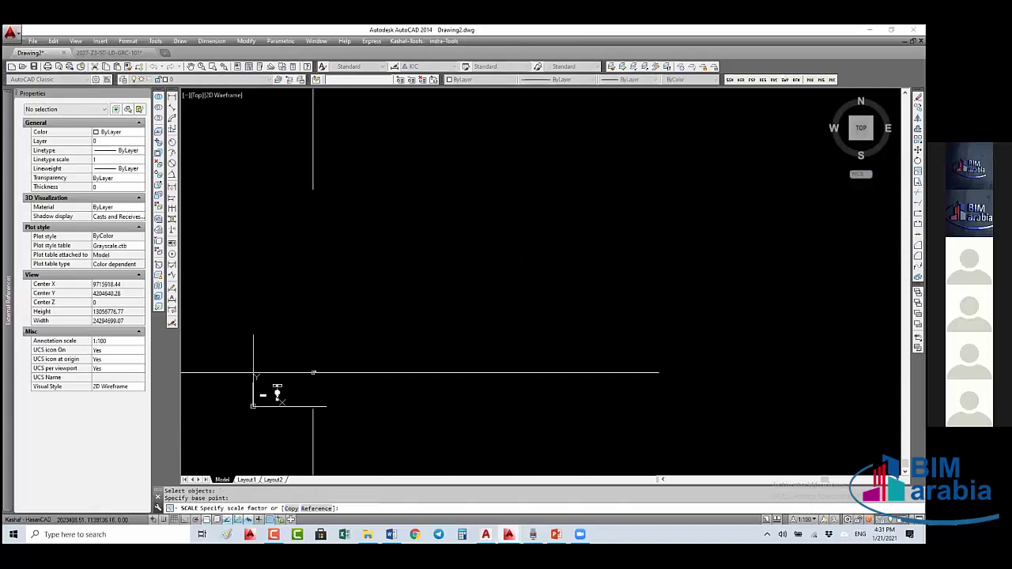
pyautogui.write('.01')
pyautogui.press('Return')
# - Add a linear dimension along the rectangle's bottom edge under the first bay
pyautogui.scroll(2, 223, 418)
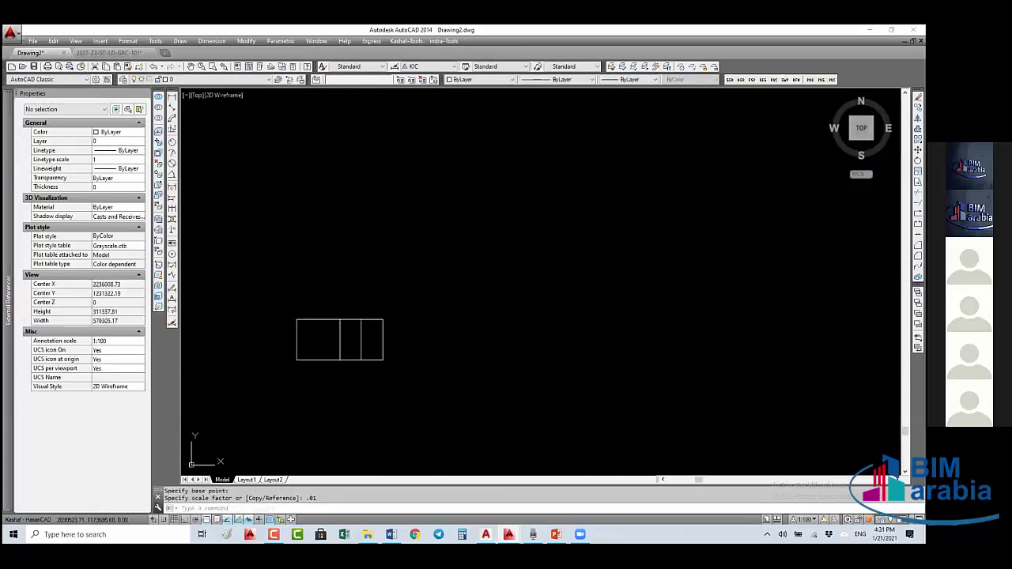
pyautogui.click(173, 107)
pyautogui.click(353, 333)
pyautogui.click(396, 332)
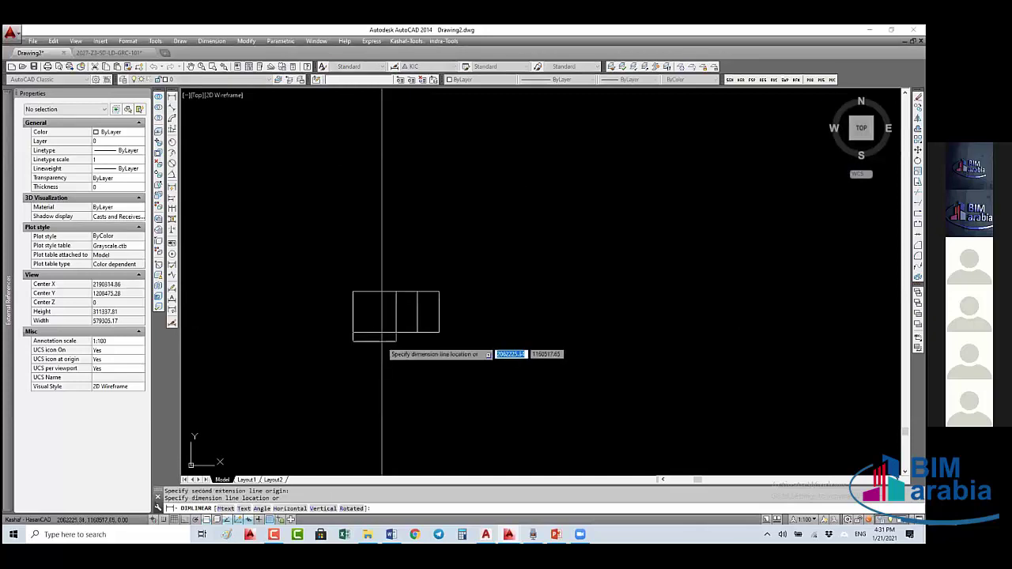
pyautogui.scroll(4, 383, 352)
pyautogui.scroll(4, 381, 344)
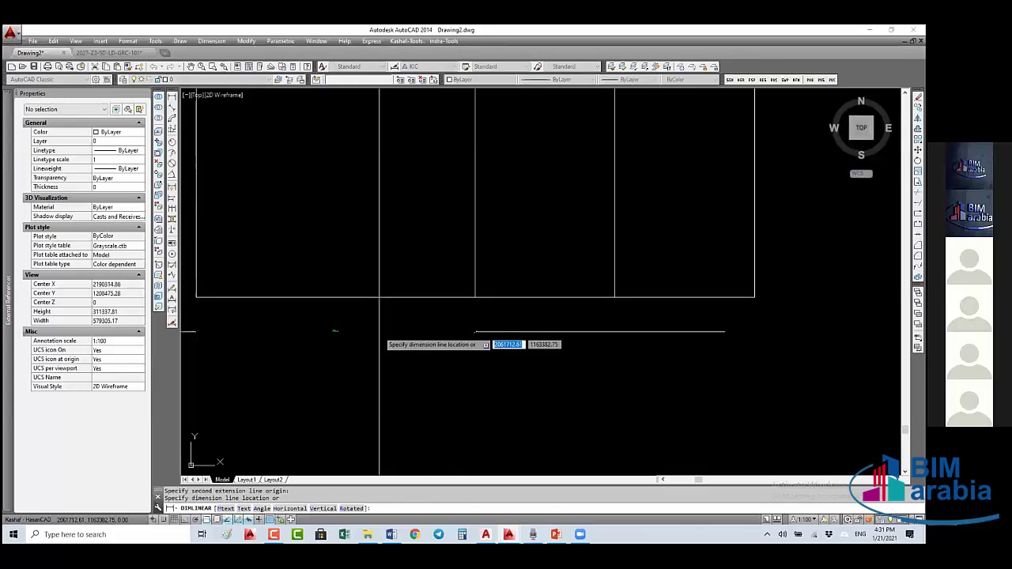
pyautogui.click(380, 332)
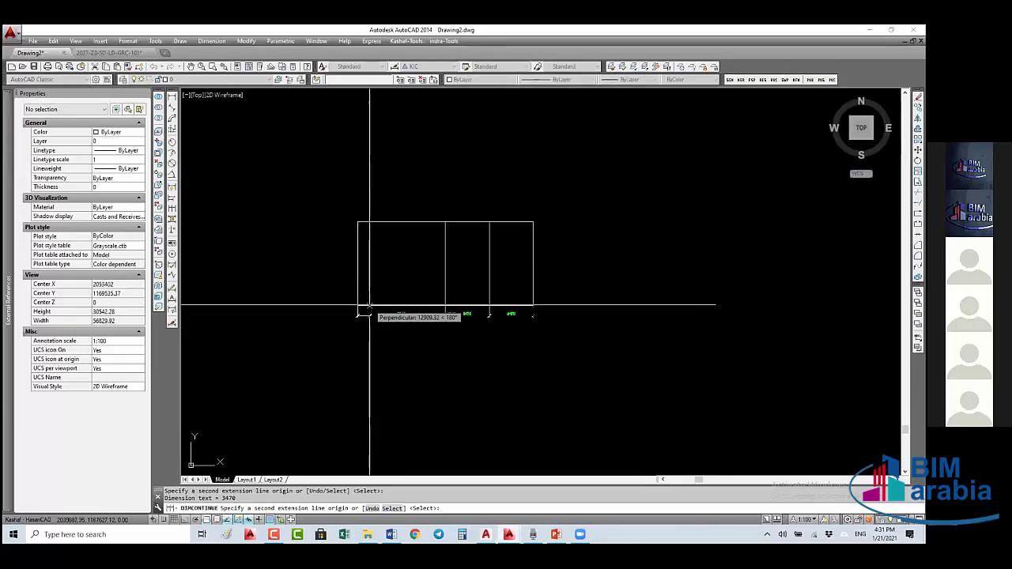
pyautogui.press('Escape')
pyautogui.press('Escape')
pyautogui.click(461, 316)
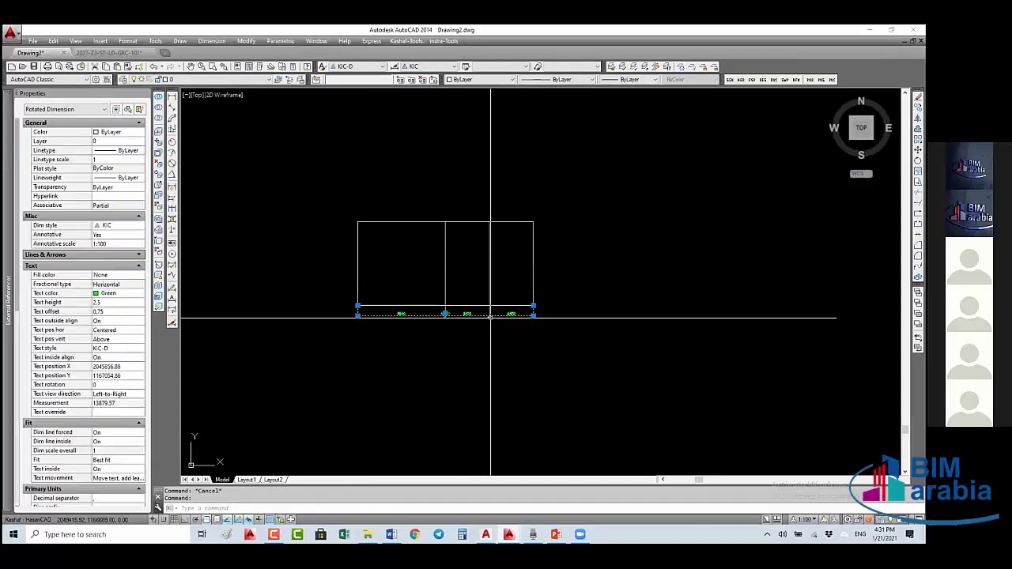
pyautogui.click(534, 316)
pyautogui.click(533, 332)
pyautogui.click(172, 97)
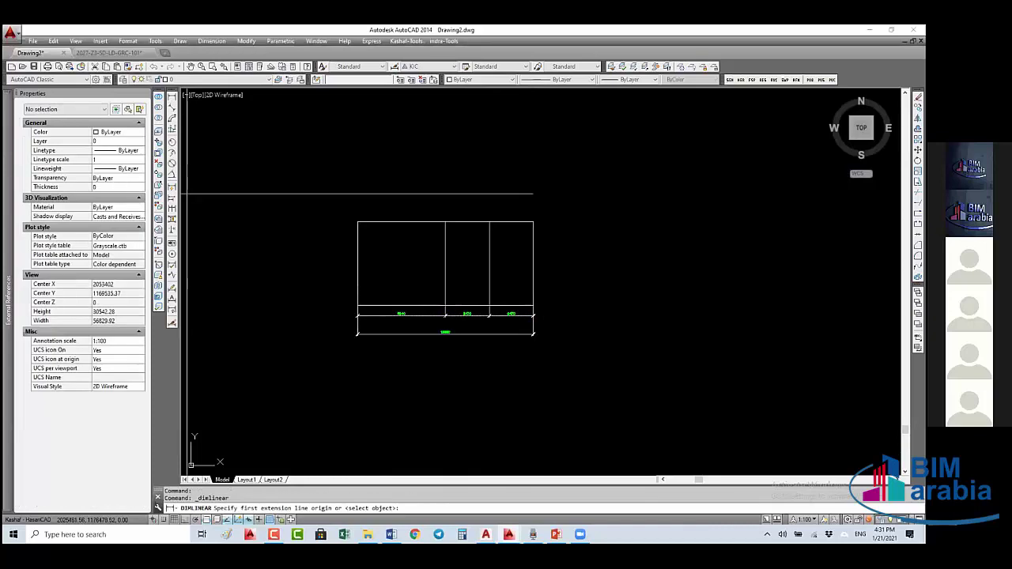
pyautogui.click(359, 306)
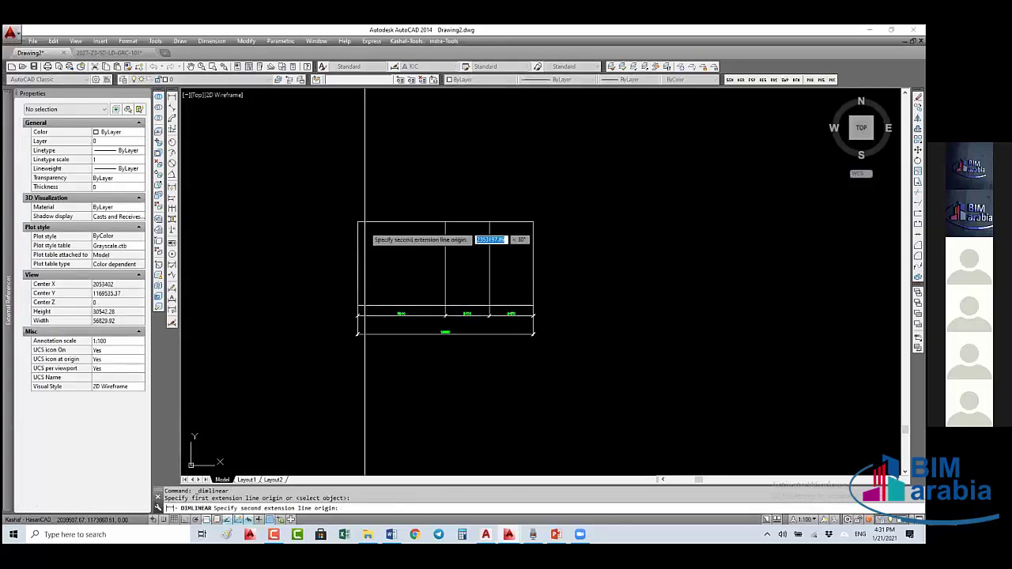
pyautogui.click(358, 222)
pyautogui.click(336, 257)
pyautogui.press('Escape')
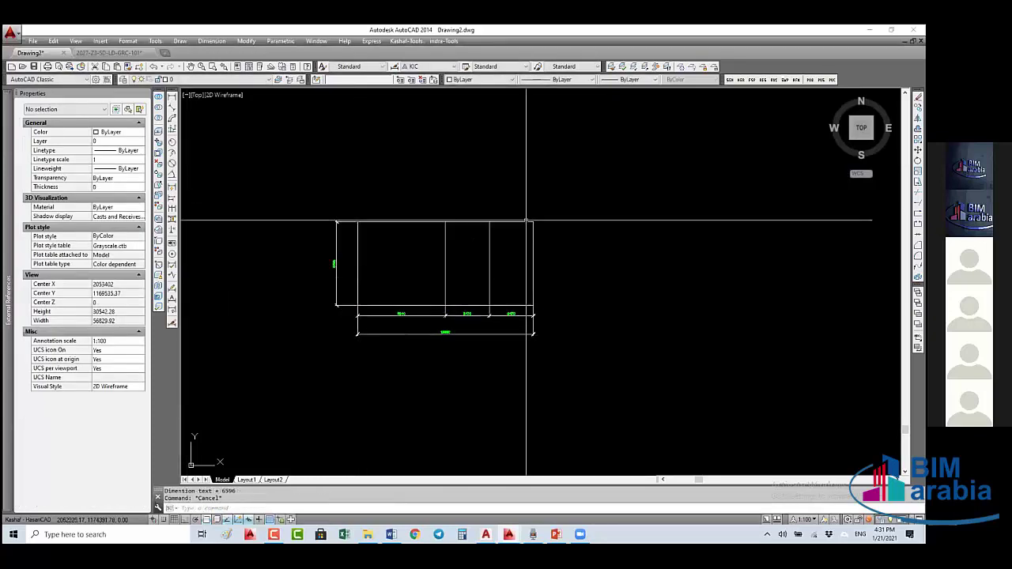
pyautogui.write('z')
pyautogui.press('Return')
pyautogui.click(555, 218)
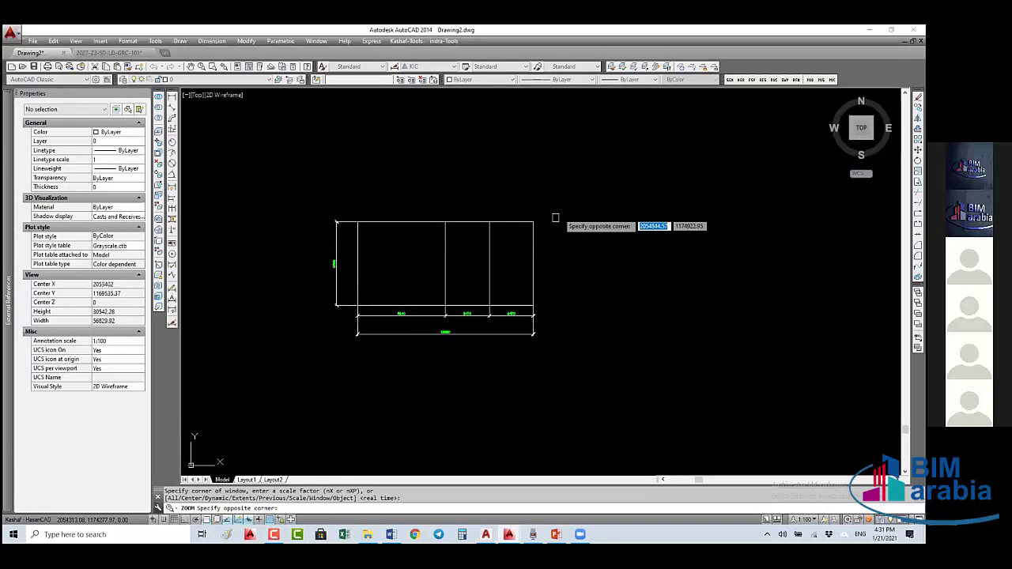
pyautogui.click(358, 340)
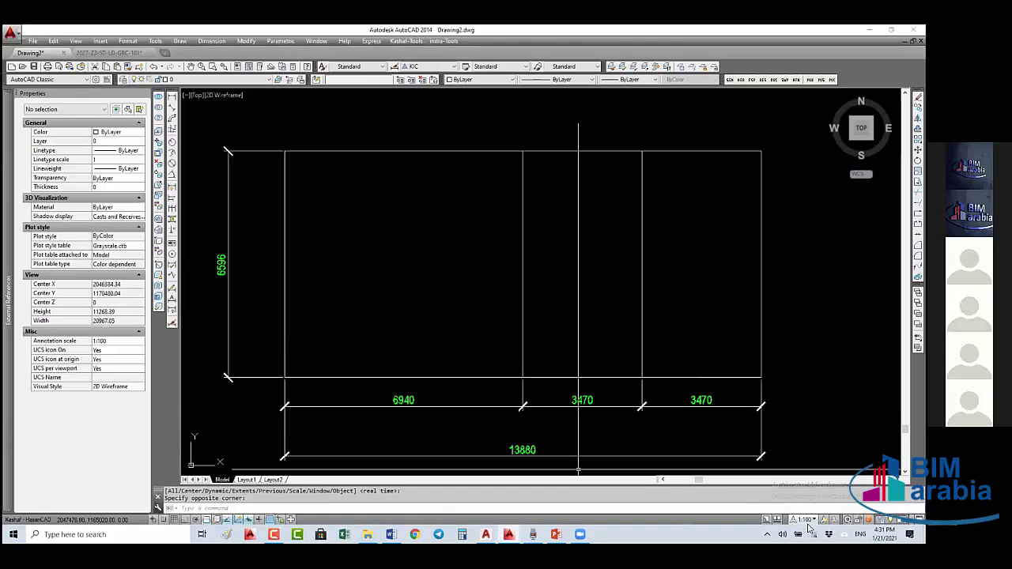
# - Add a custom 1:200 scale (1 paper unit = 200 drawing units) to the scale list
pyautogui.click(807, 521)
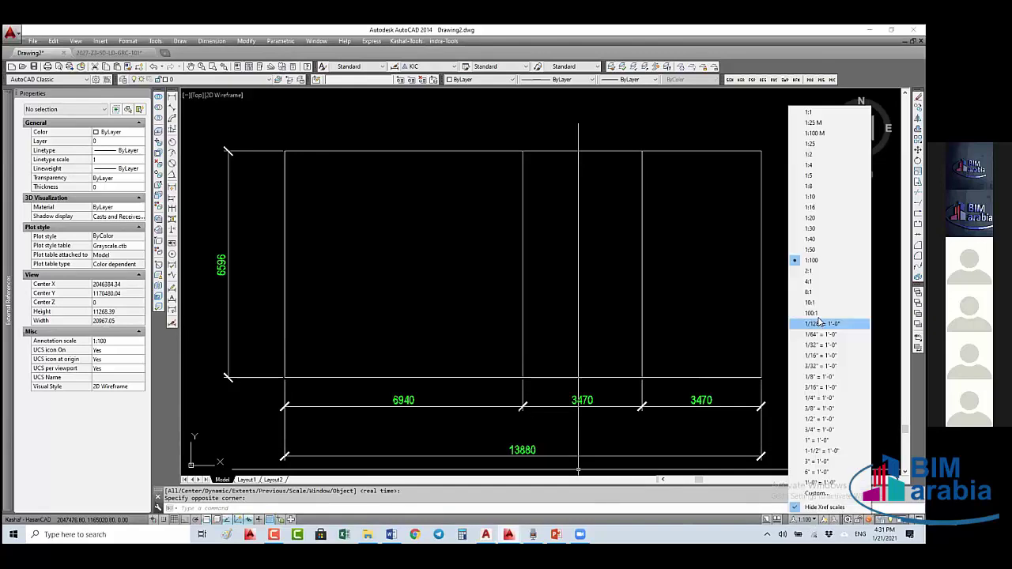
pyautogui.click(817, 494)
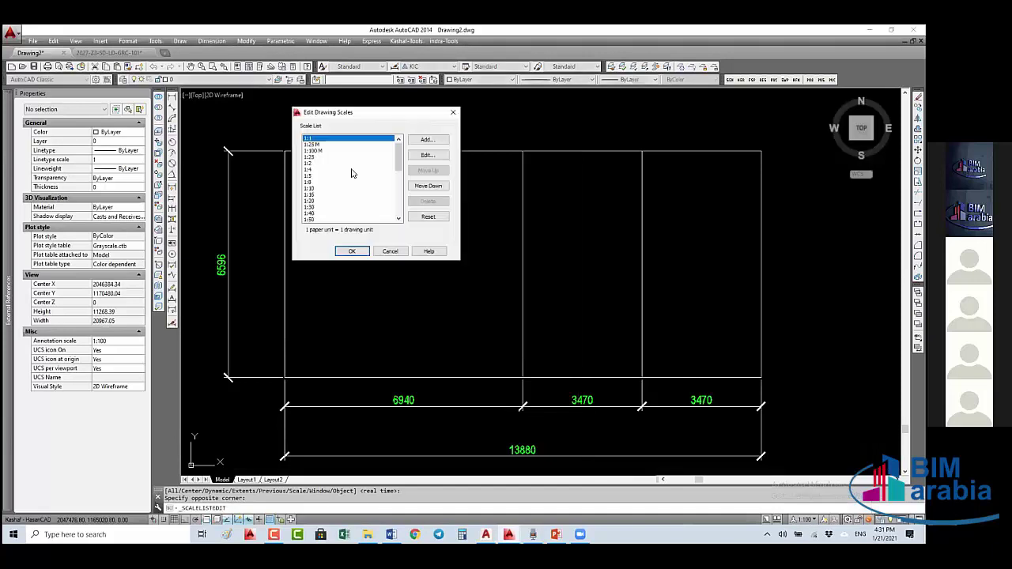
pyautogui.click(427, 140)
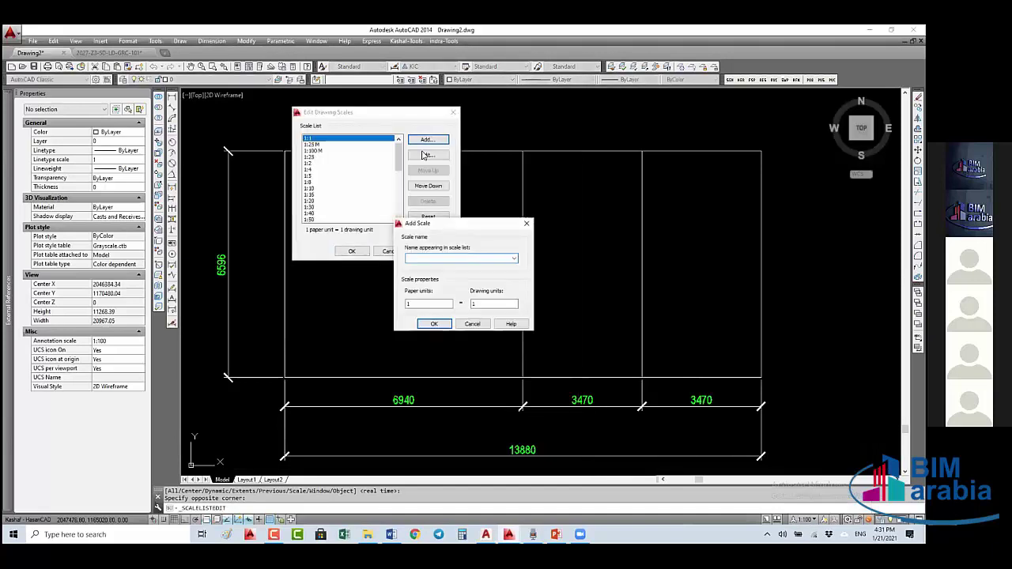
pyautogui.write('1')
pyautogui.write(':200')
pyautogui.press('Tab')
pyautogui.press('Tab')
pyautogui.write('20')
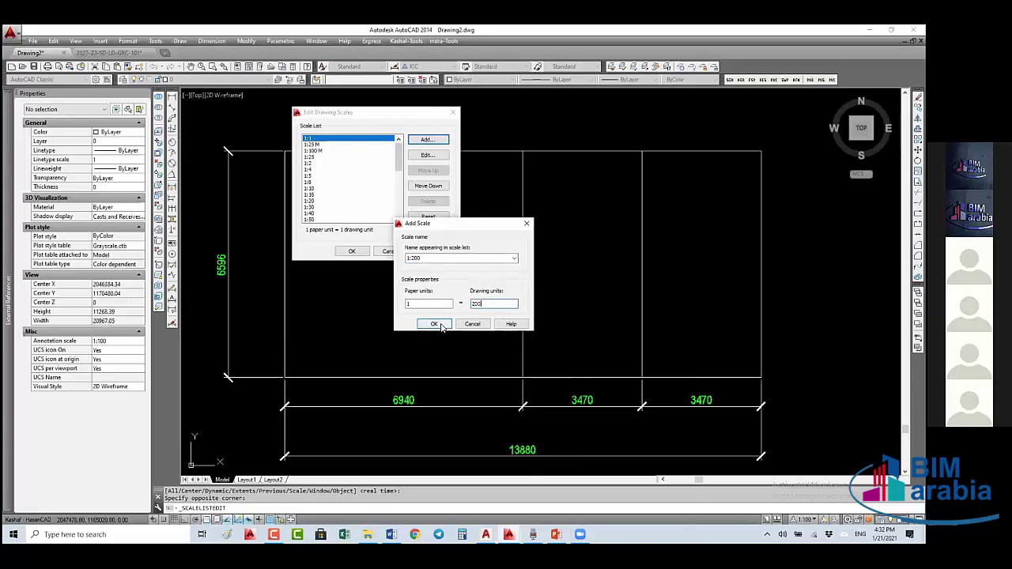
pyautogui.click(442, 326)
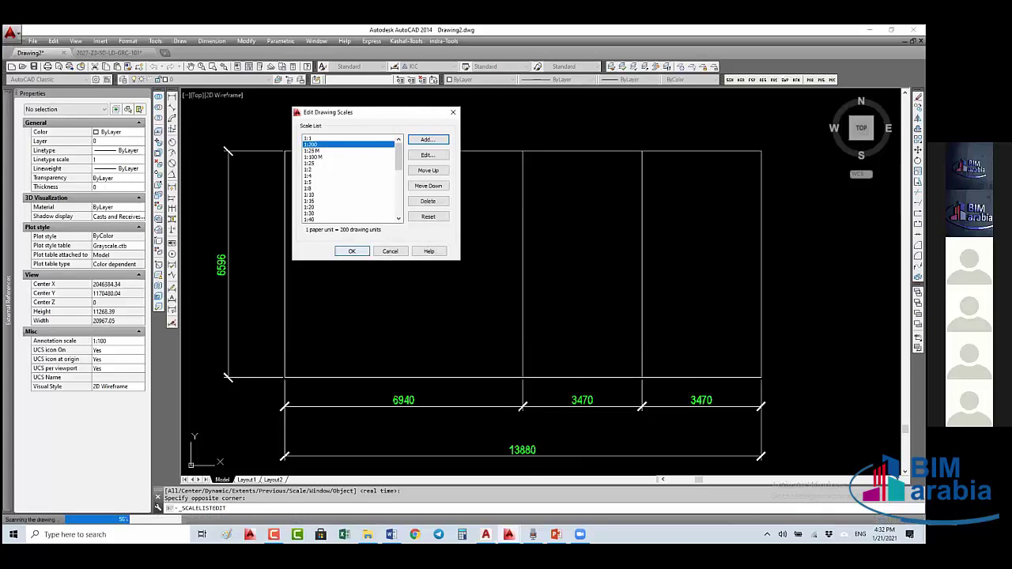
pyautogui.press('Return')
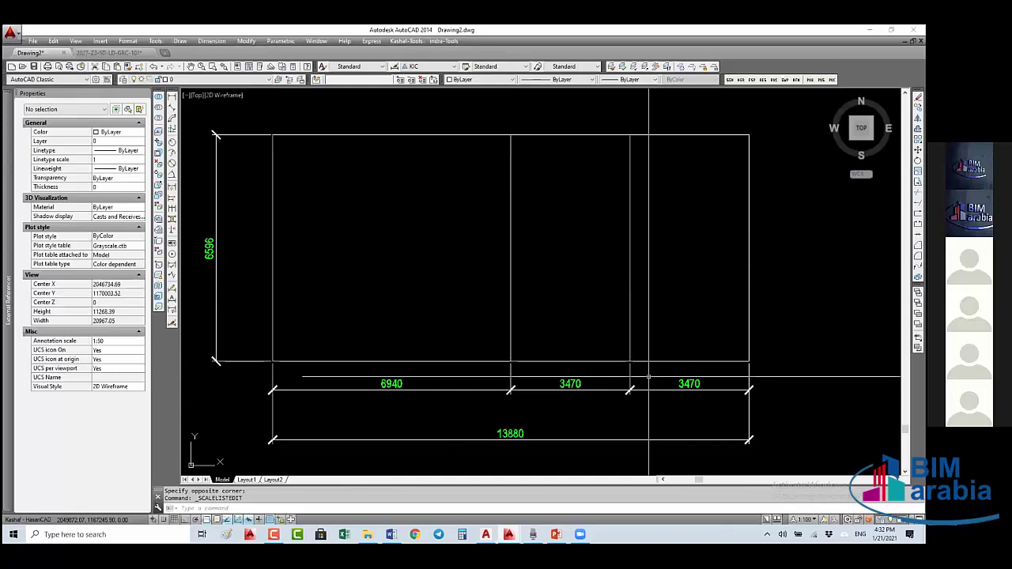
# - Add the 1:200 annotative scale to the 6596 and 13880 dimensions
pyautogui.moveTo(649, 377); pyautogui.dragTo(261, 427)
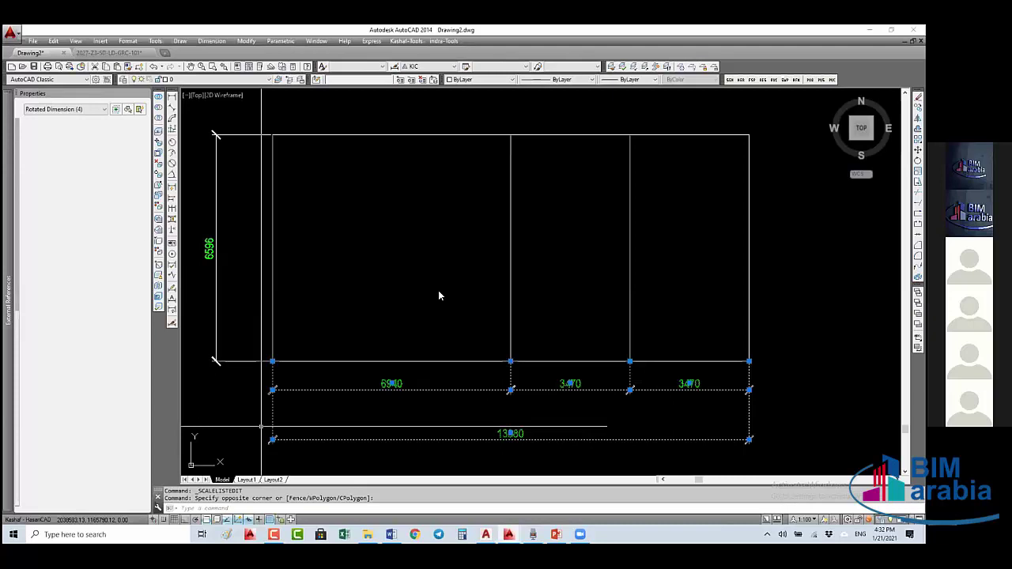
pyautogui.press('Escape')
pyautogui.press('Escape')
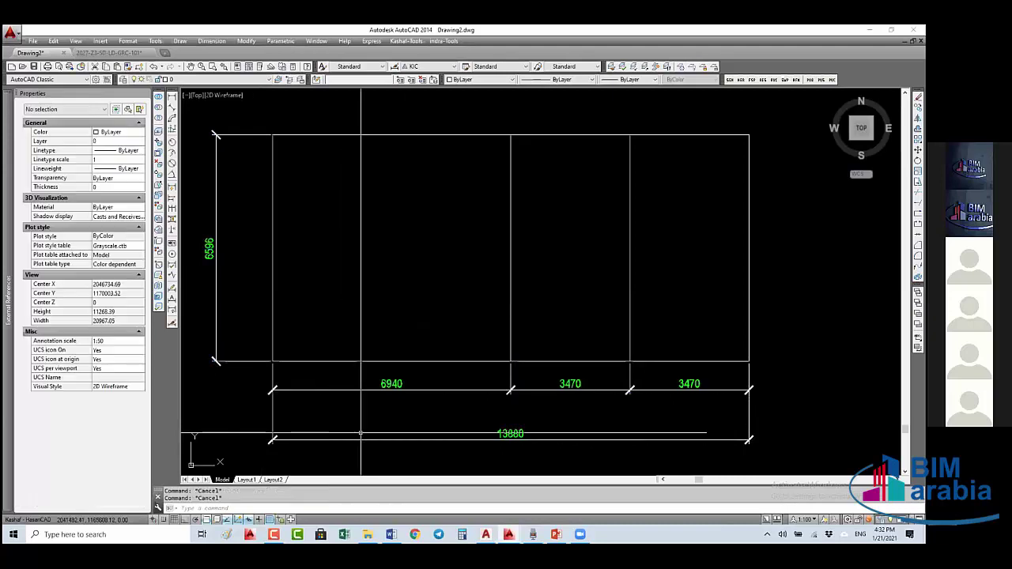
pyautogui.click(360, 433)
pyautogui.click(200, 277)
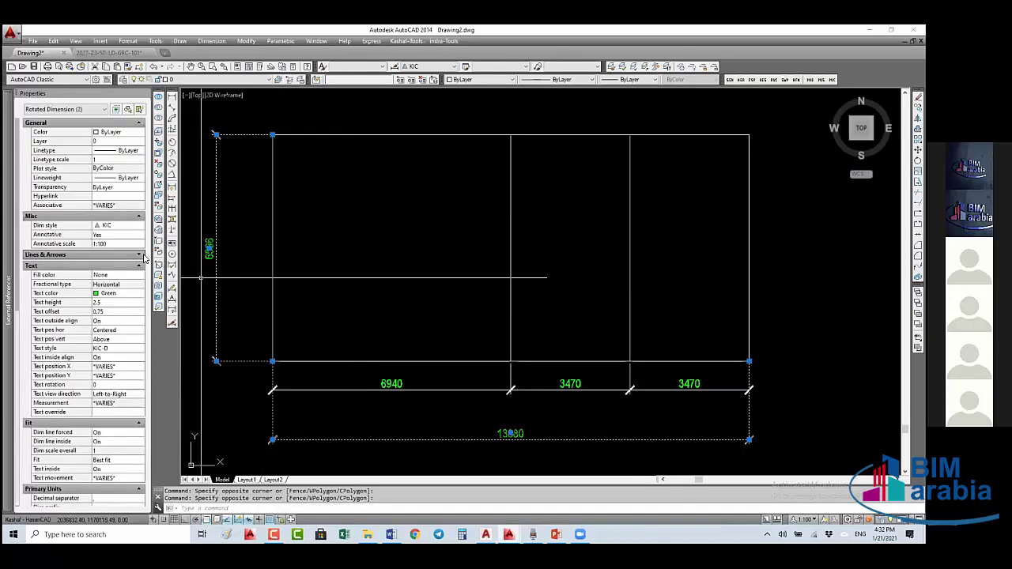
pyautogui.click(118, 244)
pyautogui.click(141, 244)
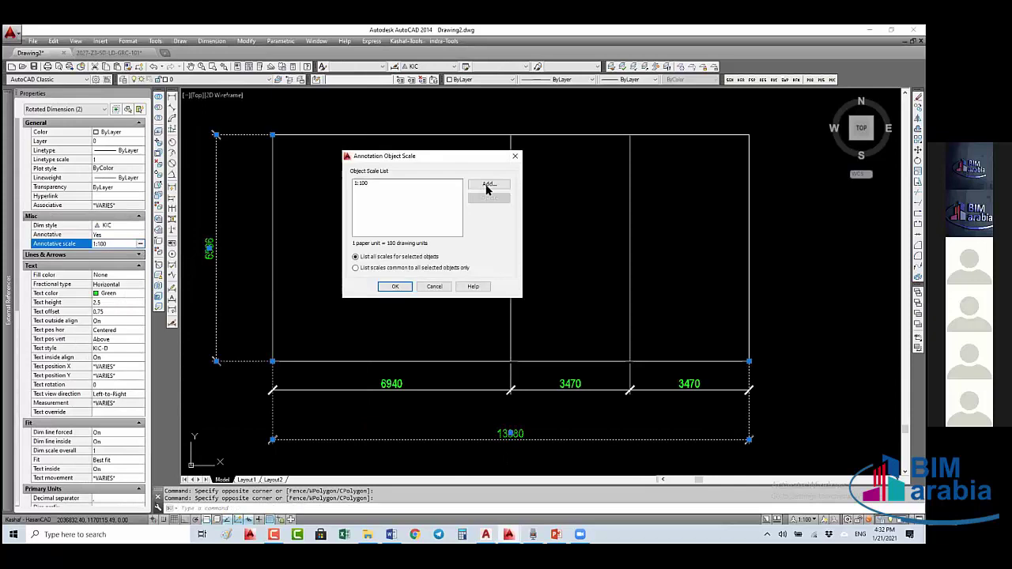
pyautogui.click(487, 187)
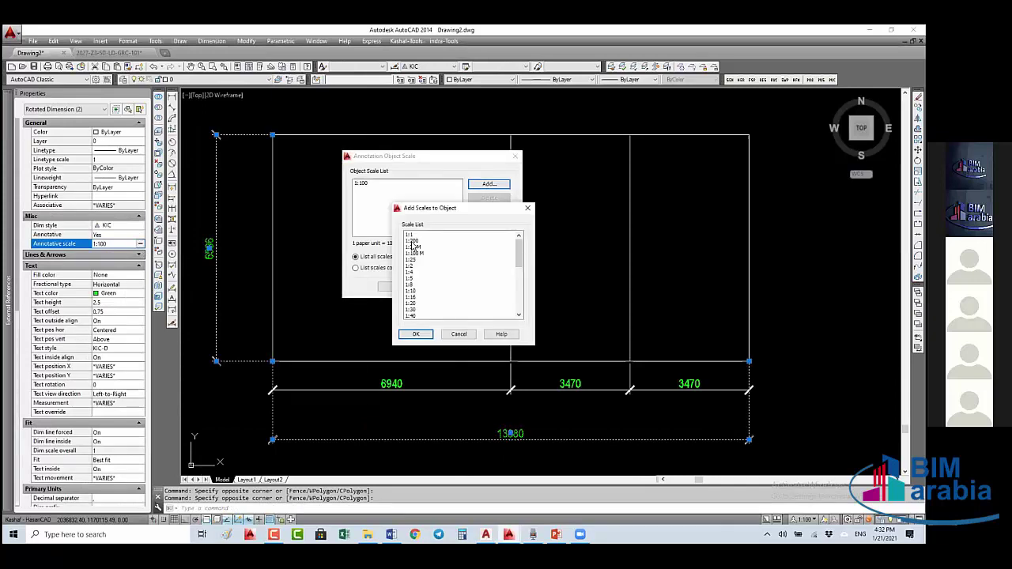
pyautogui.click(411, 240)
pyautogui.click(415, 334)
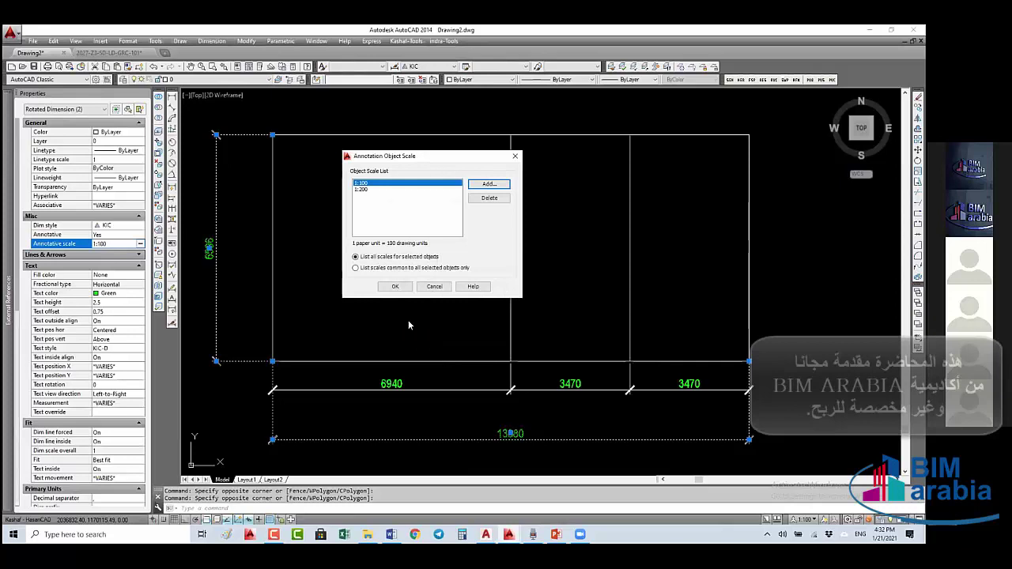
pyautogui.click(395, 286)
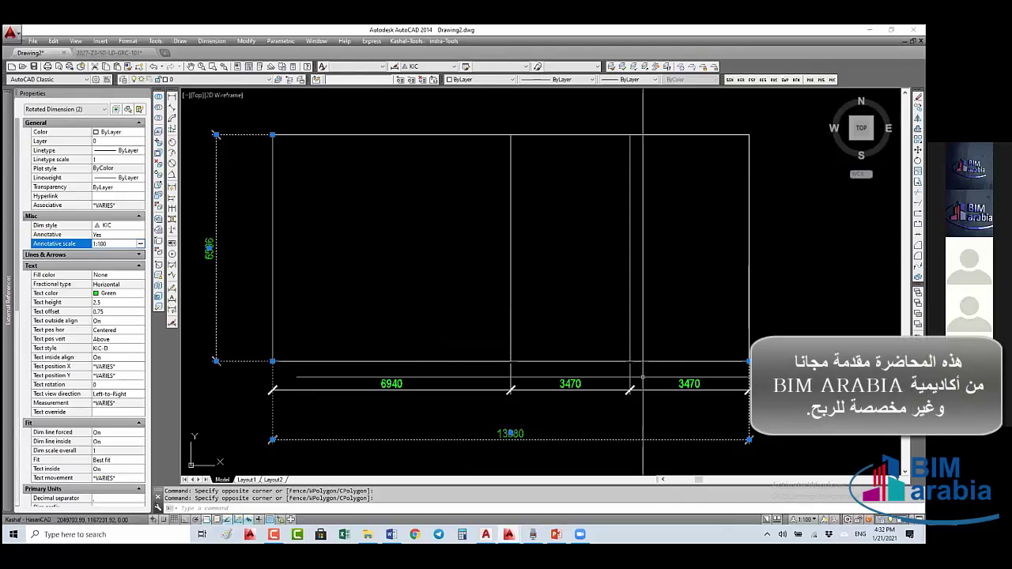
# - Turn off Annotation Visibility so only current-scale annotations display
pyautogui.press('Escape')
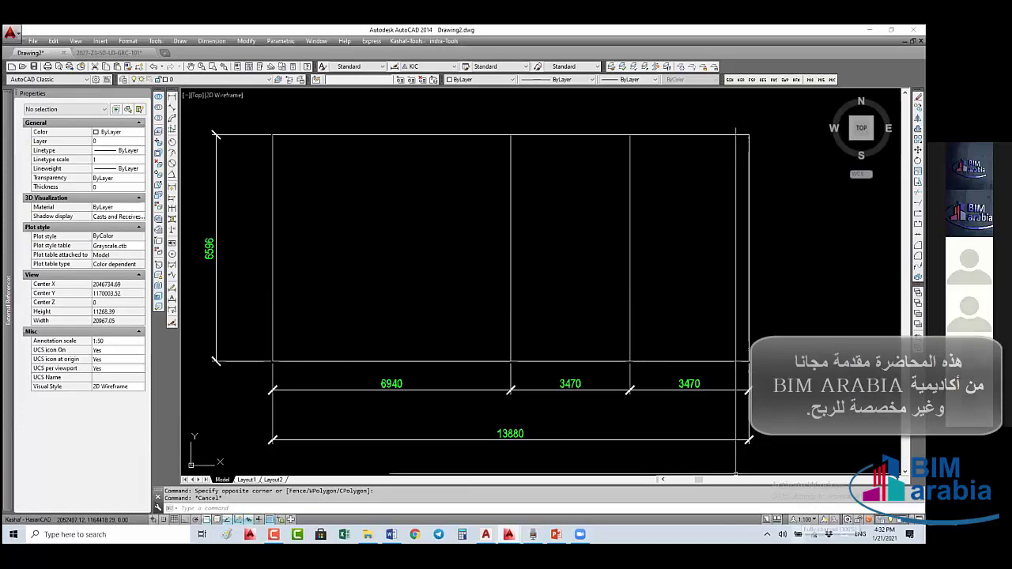
pyautogui.click(807, 523)
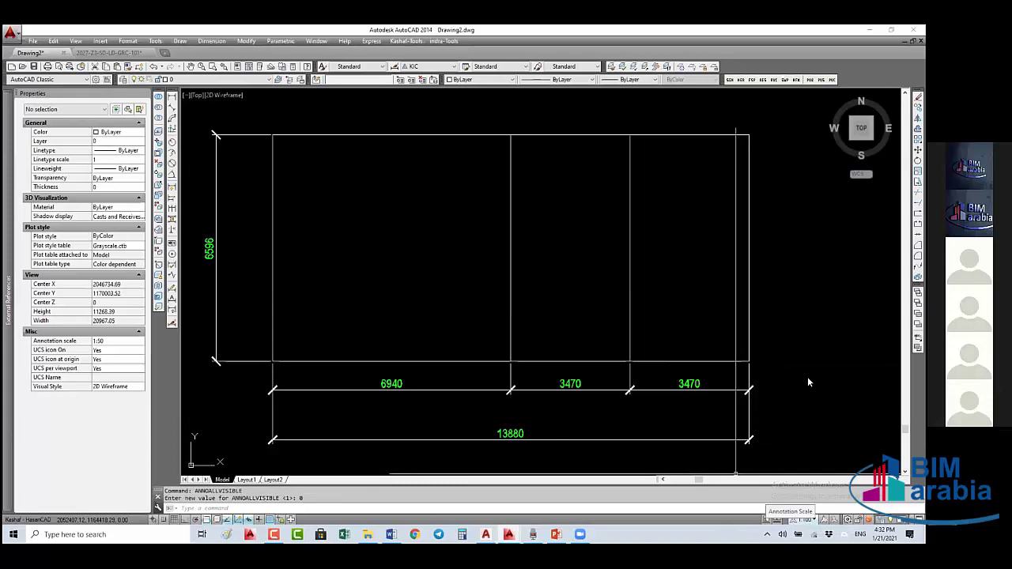
pyautogui.click(812, 519)
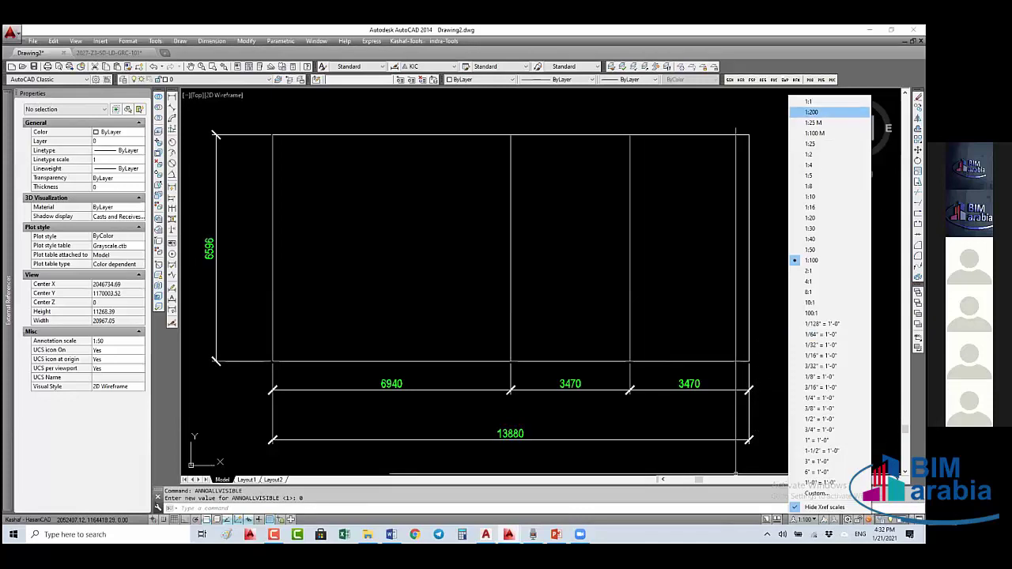
# - Compare at 1:200, turn Annotation Visibility back on, and return to 1:100
pyautogui.click(812, 111)
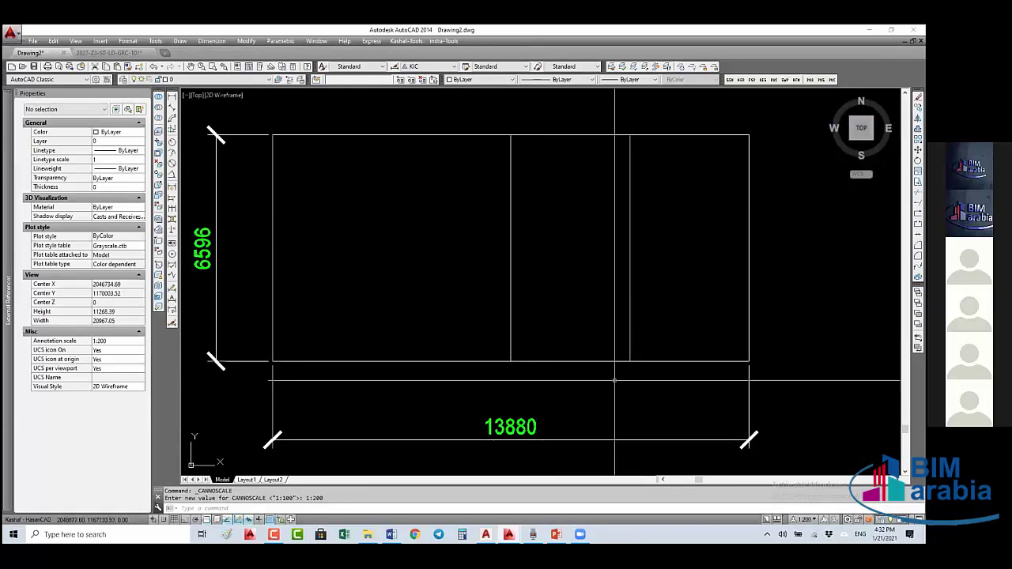
pyautogui.click(825, 520)
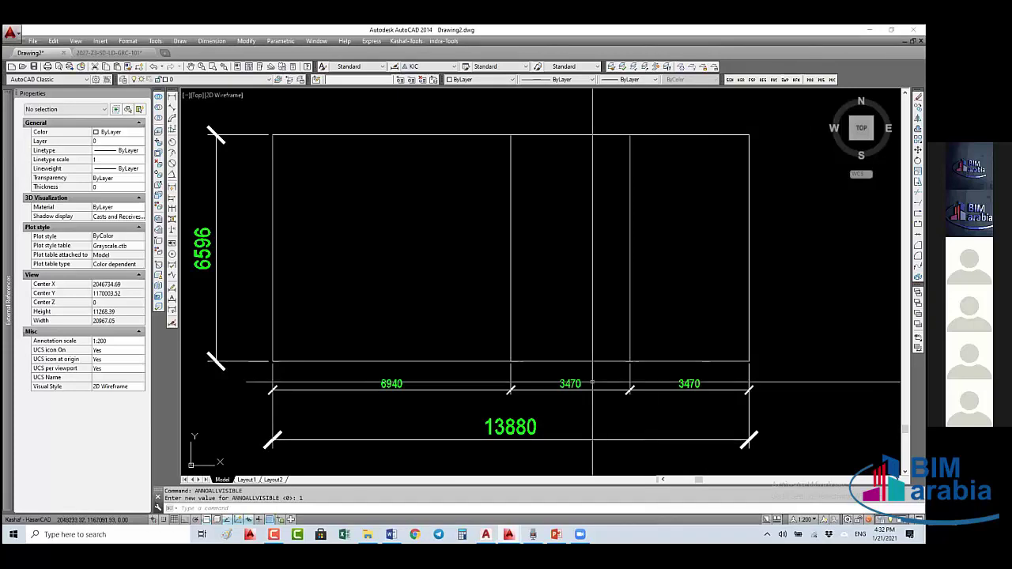
pyautogui.click(807, 519)
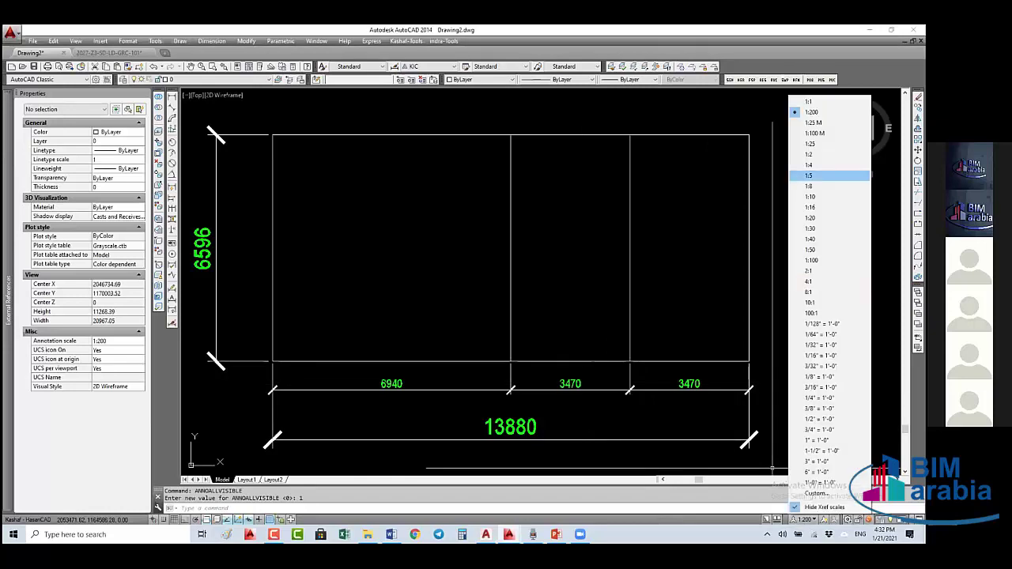
pyautogui.click(812, 260)
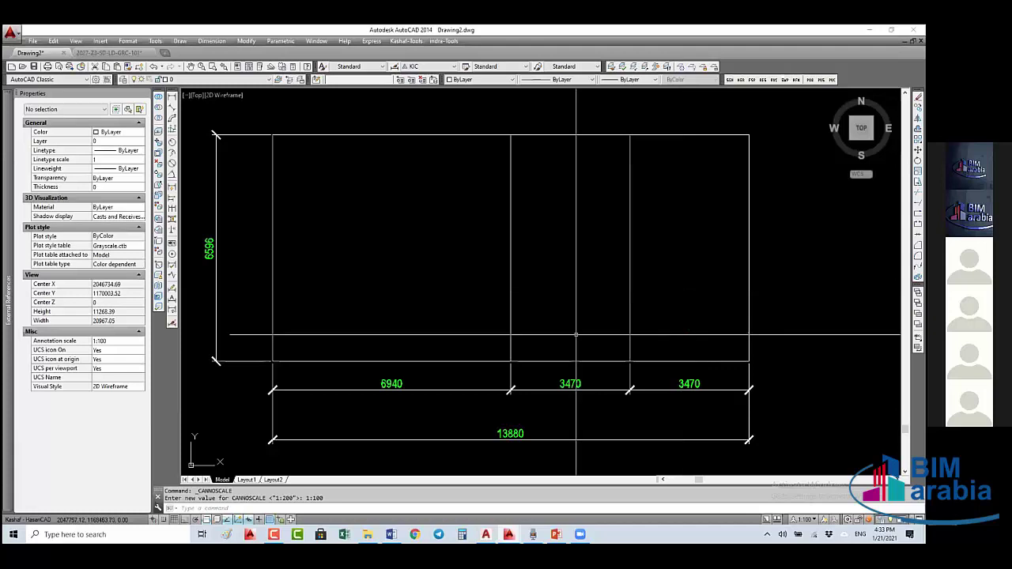
# - Write a multiline text reading 'BIMArabia'
pyautogui.write('mt')
pyautogui.press('Return')
pyautogui.click(333, 187)
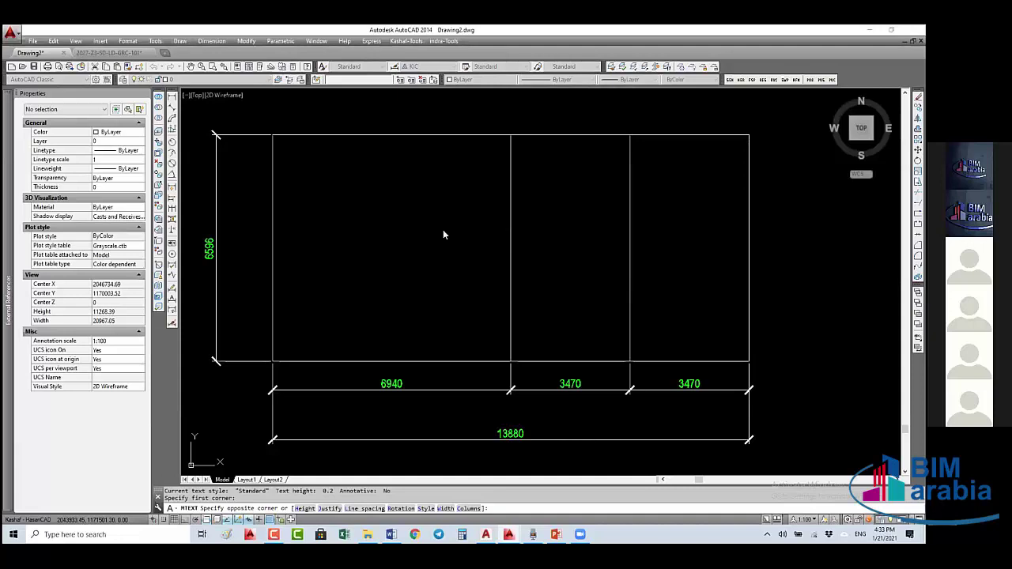
pyautogui.click(442, 231)
pyautogui.write('b')
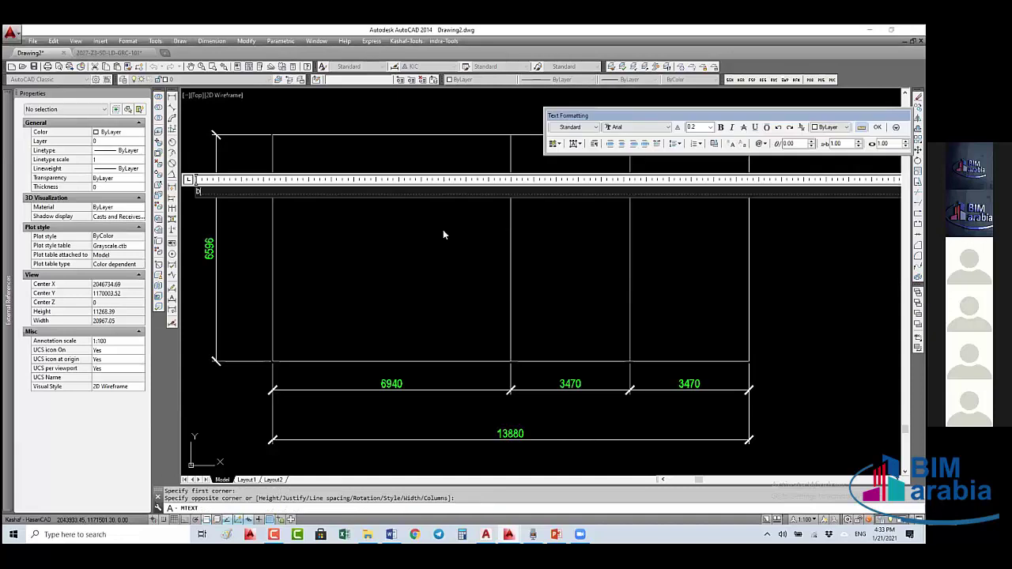
pyautogui.write('im')
pyautogui.press('BackSpace')
pyautogui.press('BackSpace')
pyautogui.press('BackSpace')
pyautogui.write('BIM')
pyautogui.write('A')
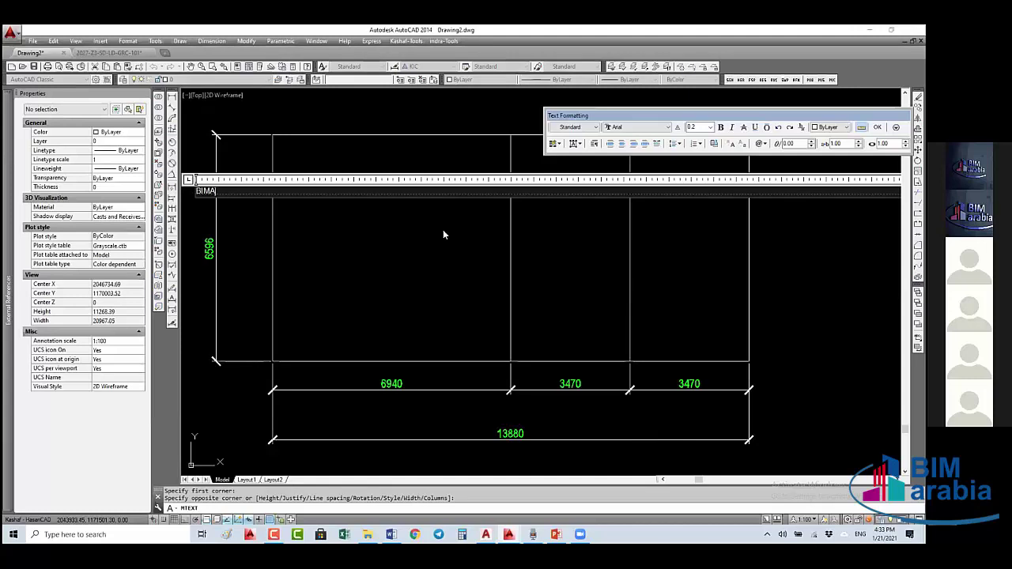
pyautogui.write('rabia')
pyautogui.click(375, 170)
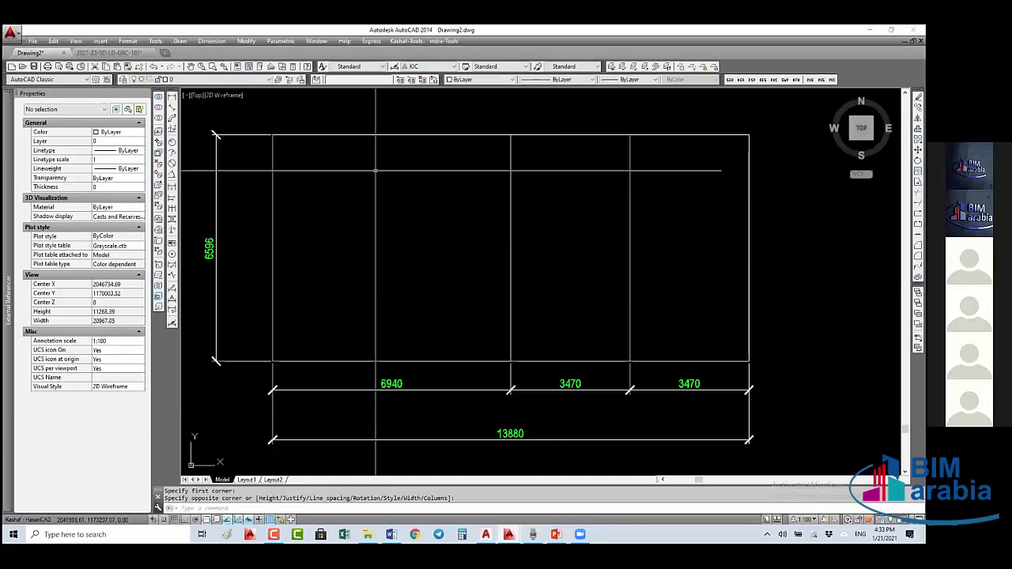
# - Explode the BIMArabia text into simple text and set its height to 2.5
pyautogui.click(334, 187)
pyautogui.write('x')
pyautogui.press('Return')
pyautogui.click(309, 210)
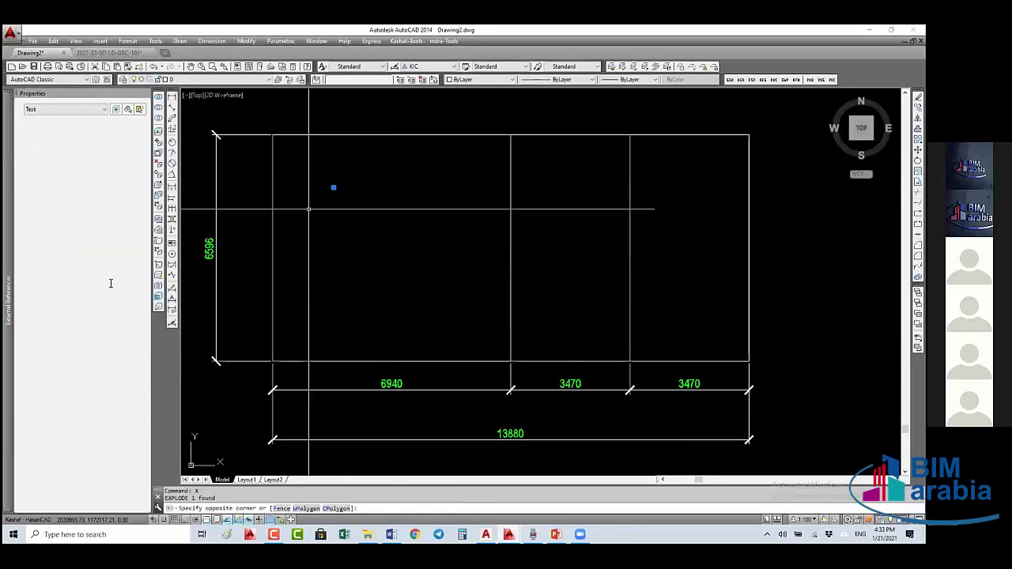
pyautogui.click(111, 283)
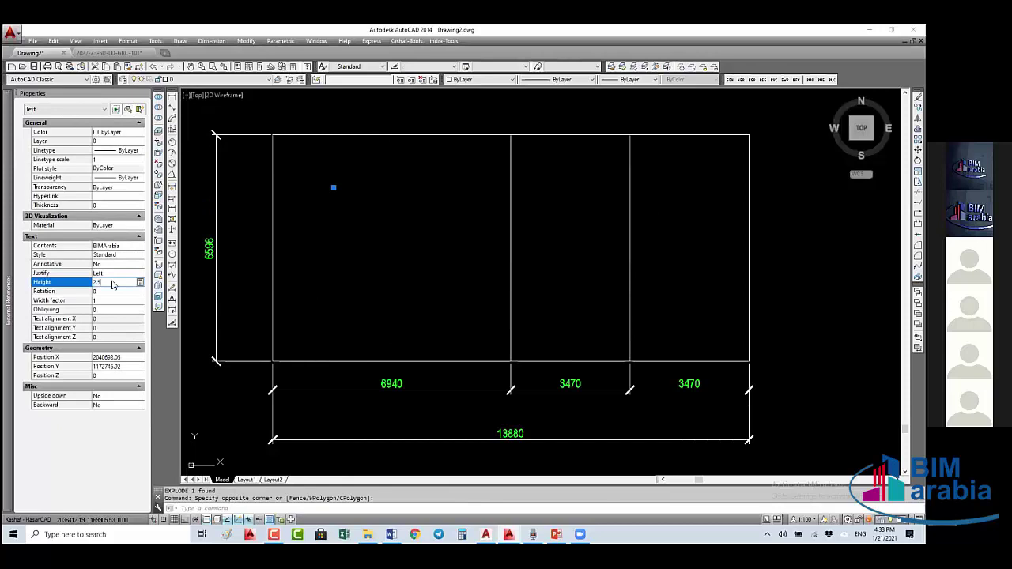
pyautogui.press('Tab')
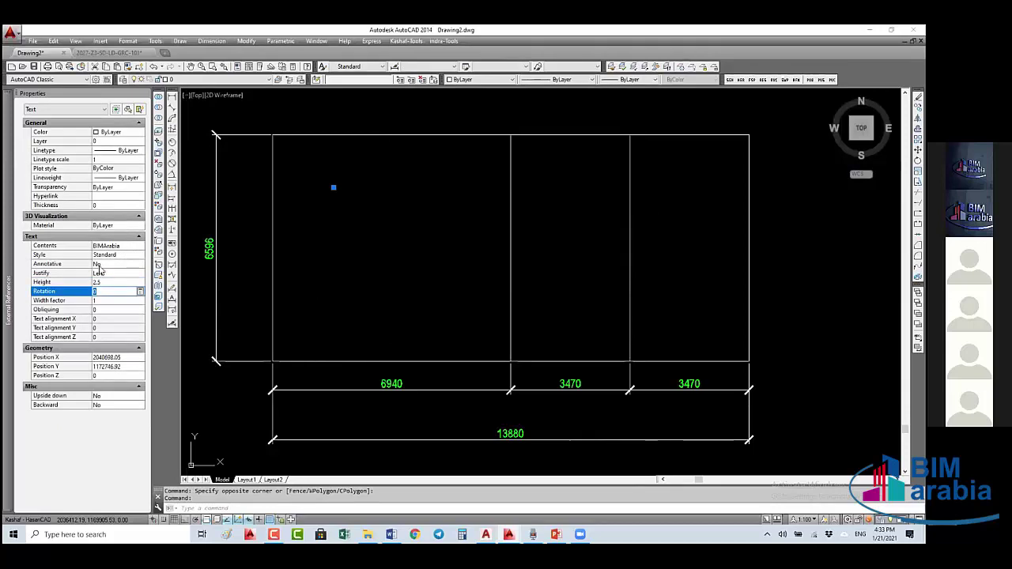
# - Give the text the annotative KIC style with a 2.5 paper text height
pyautogui.click(112, 258)
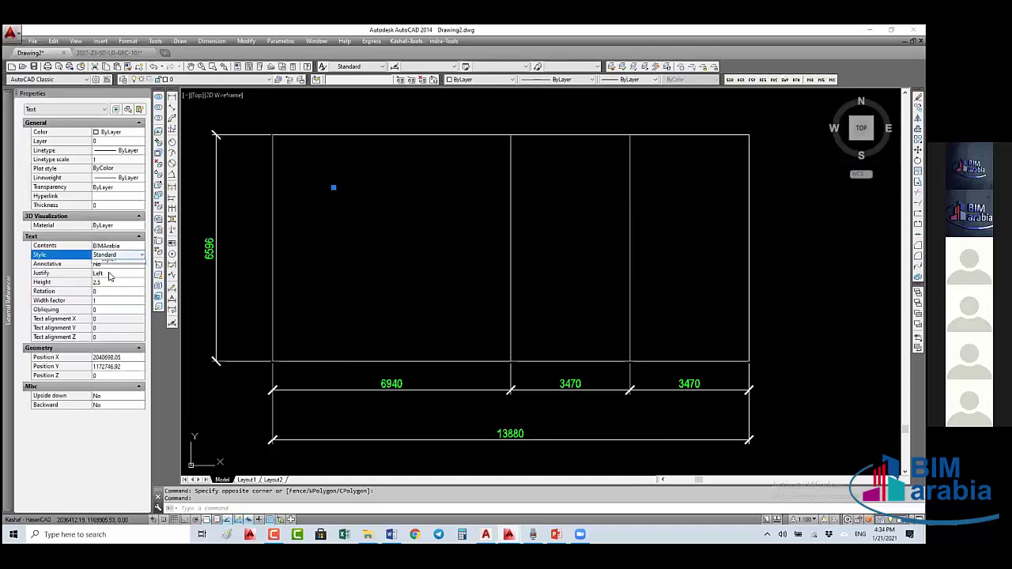
pyautogui.click(111, 256)
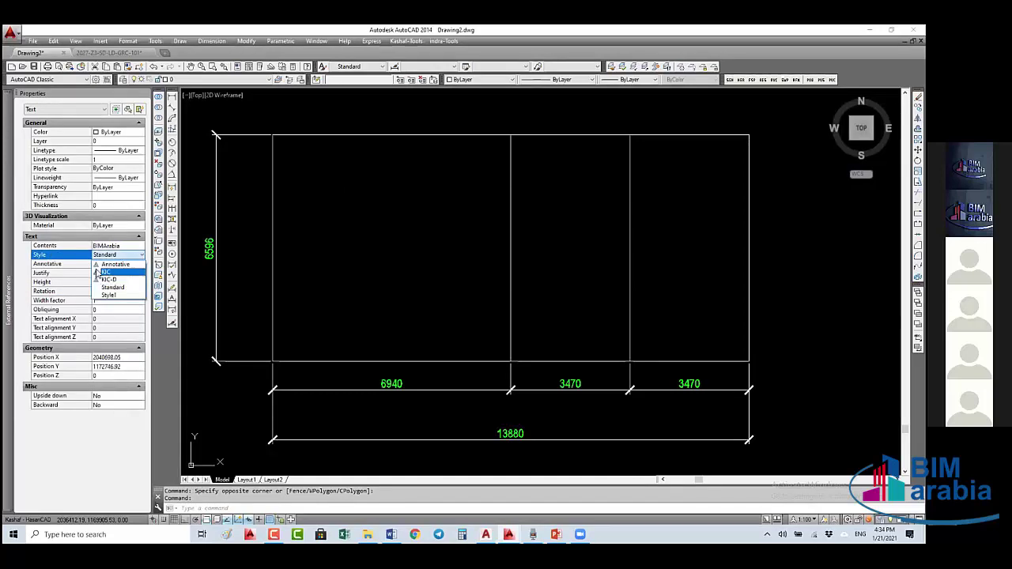
pyautogui.click(105, 272)
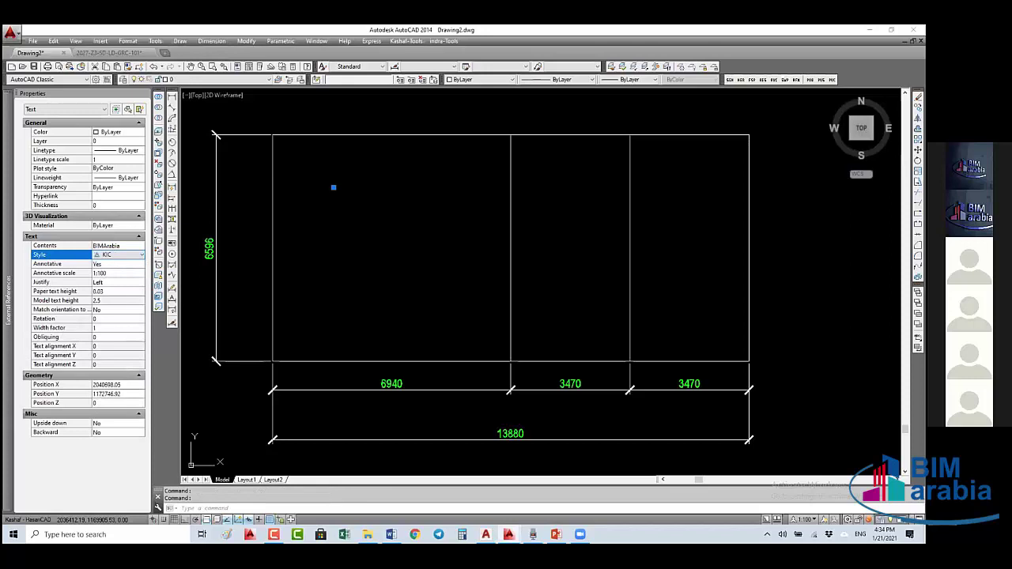
pyautogui.click(108, 292)
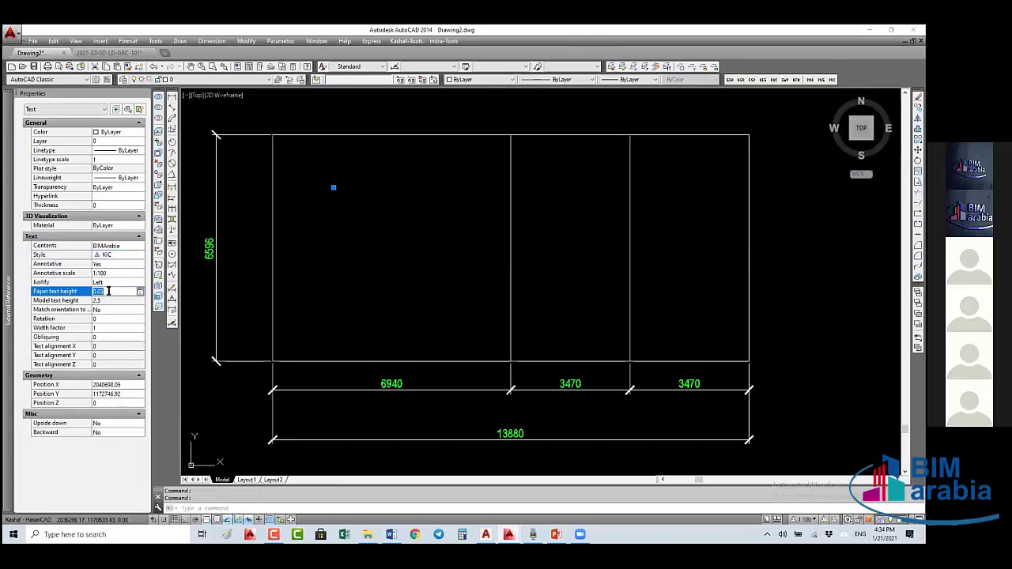
pyautogui.write('2.5')
pyautogui.press('Return')
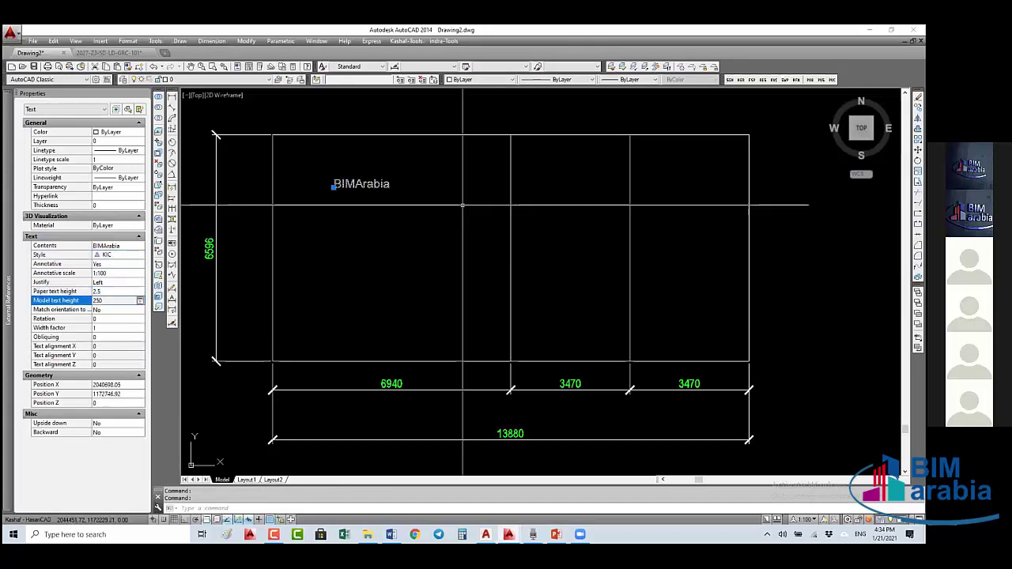
# - Copy the BIMArabia text just below the original
pyautogui.rightClick(413, 222)
pyautogui.write('V')
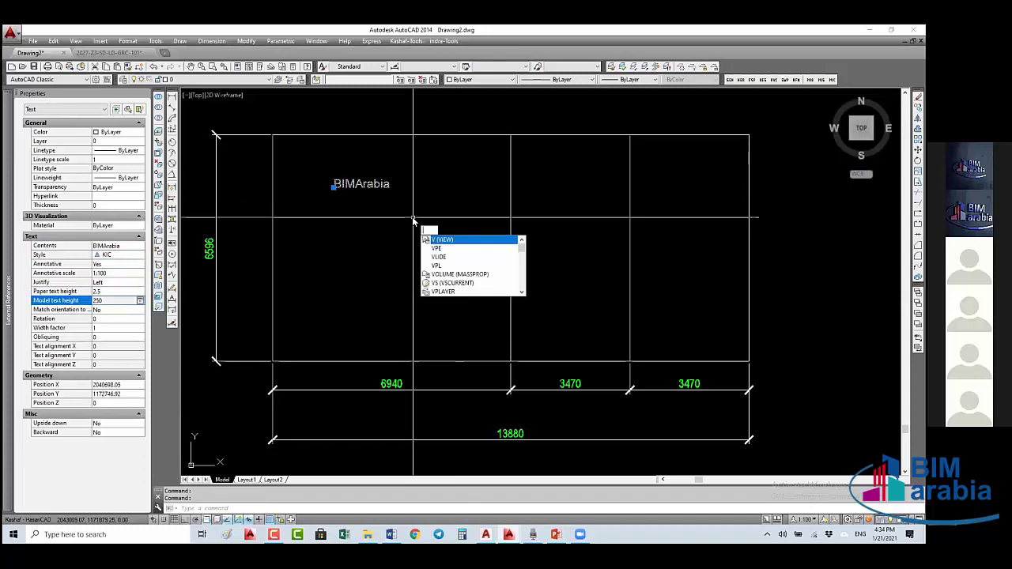
pyautogui.press('Escape')
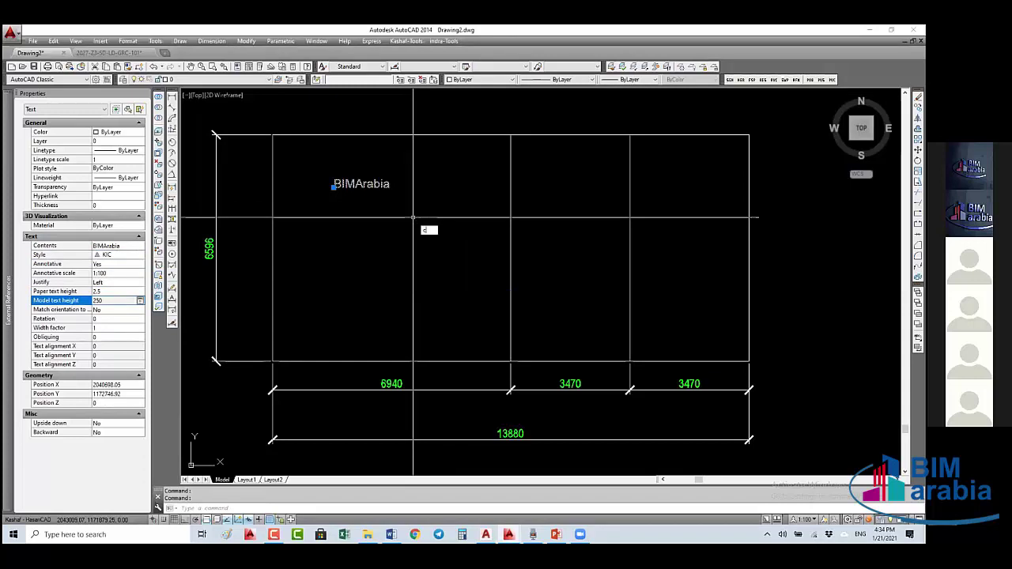
pyautogui.write('co')
pyautogui.press('Return')
pyautogui.click(421, 205)
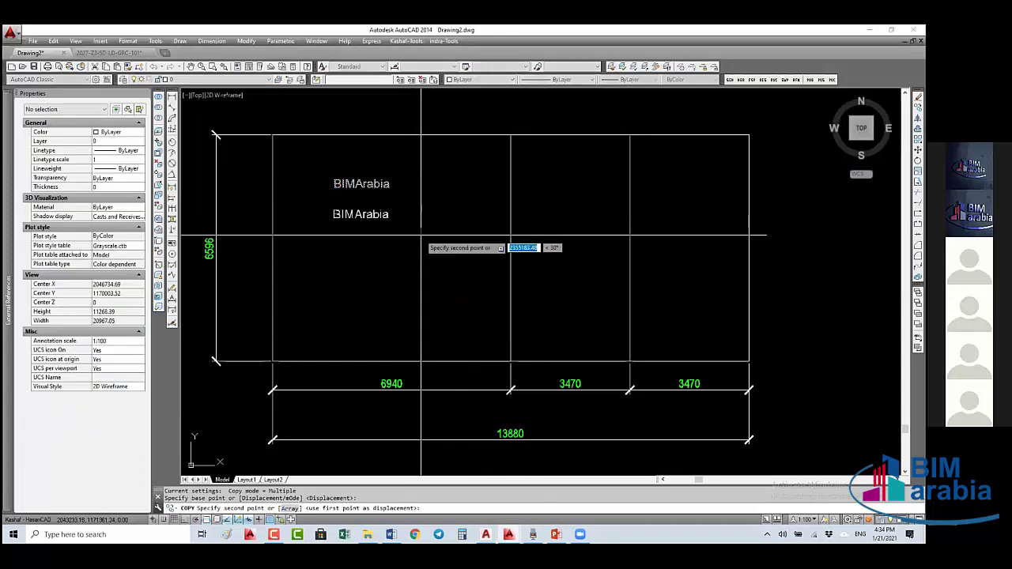
pyautogui.click(421, 234)
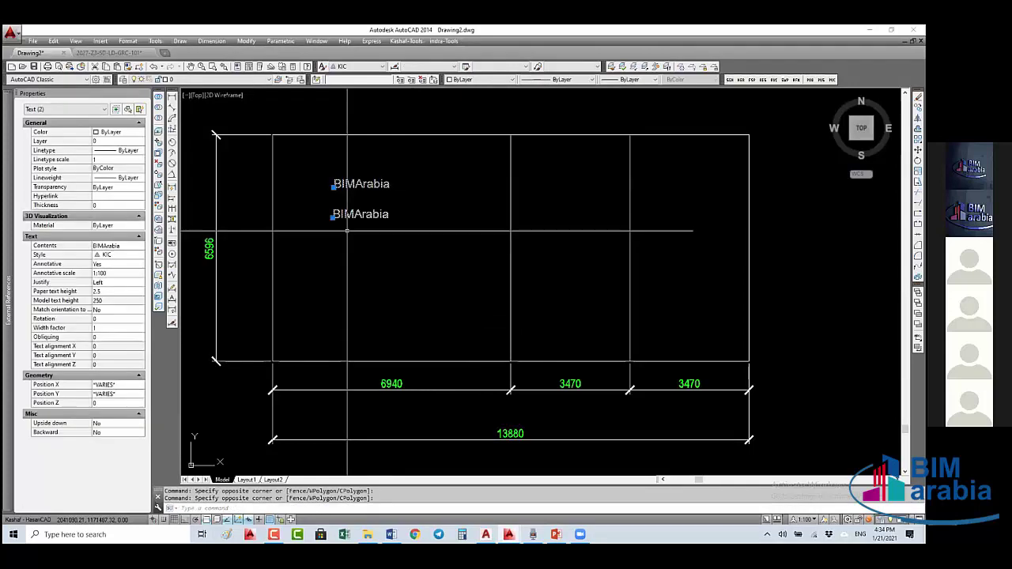
pyautogui.press('Escape')
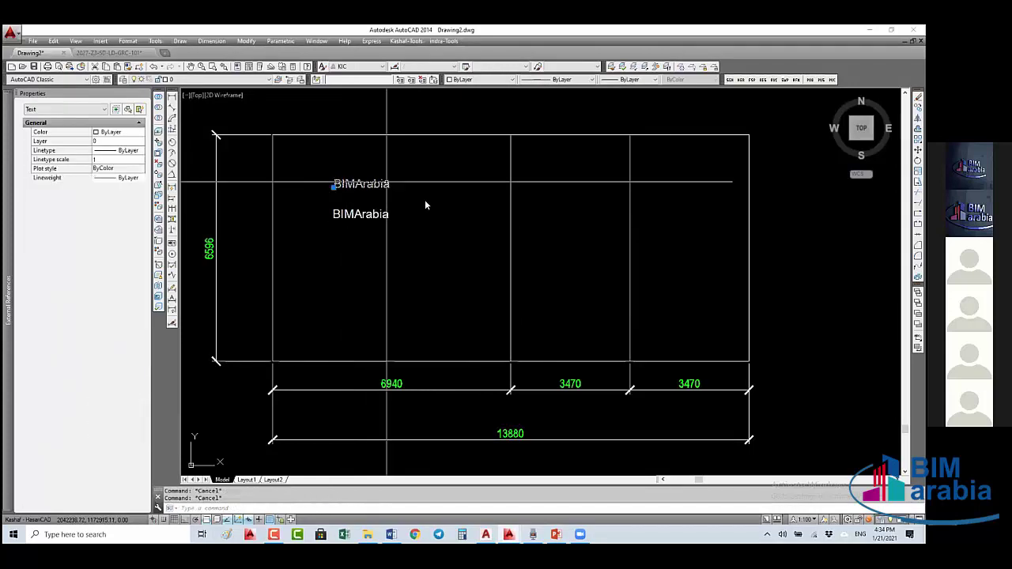
# - Reword the texts to 'BIMArabia 1:100' and 'BIMArabia 1:100 + 1:200'
pyautogui.doubleClick(425, 205)
pyautogui.write('1')
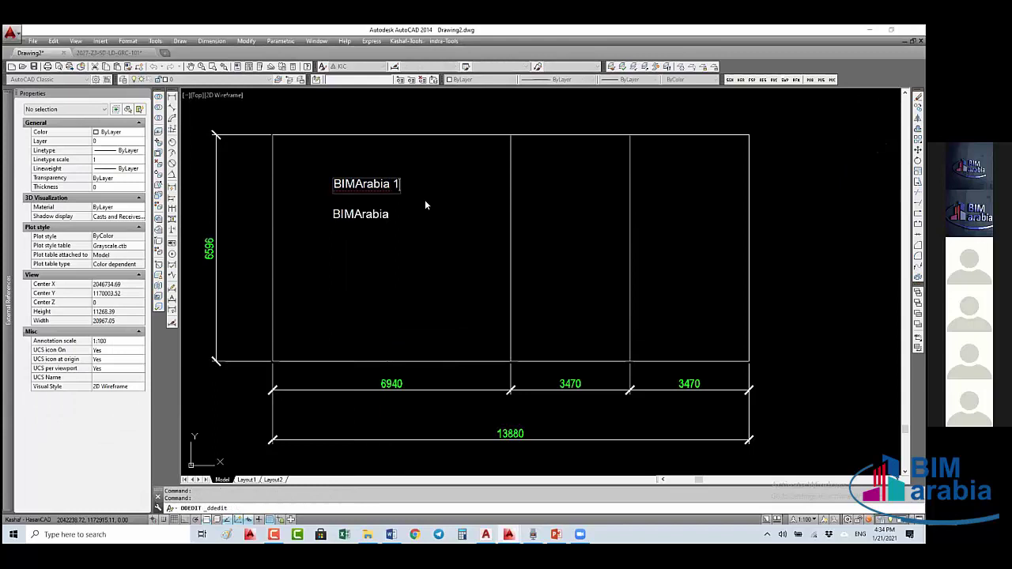
pyautogui.write(':100')
pyautogui.press('Return')
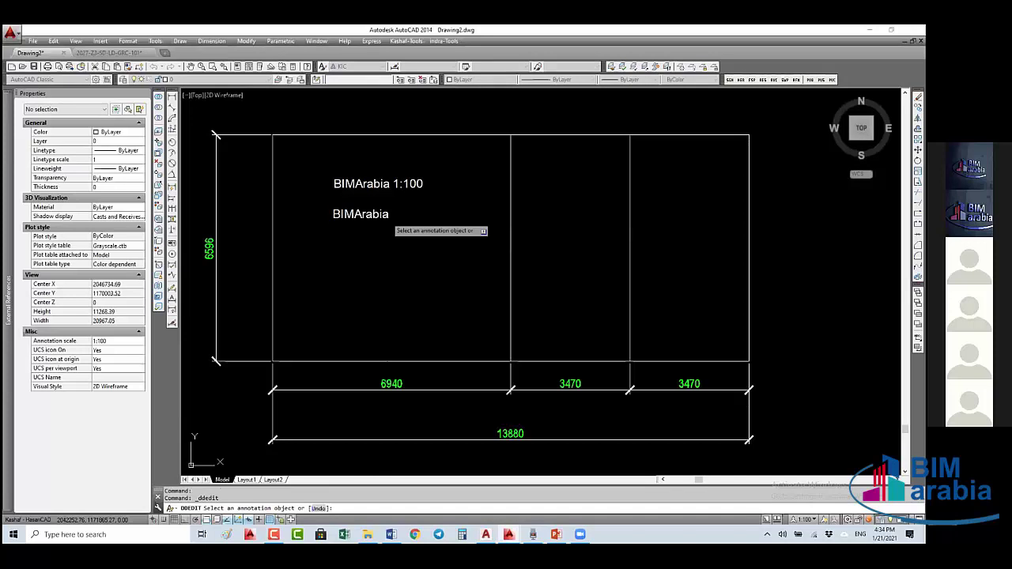
pyautogui.click(395, 218)
pyautogui.write('1:100')
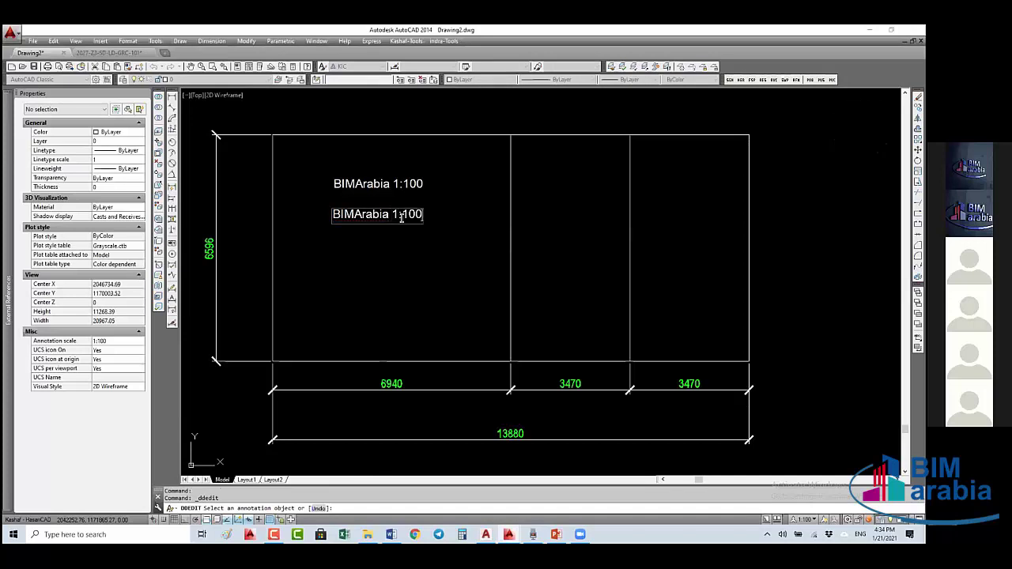
pyautogui.write(' + 1:200')
pyautogui.press('Return')
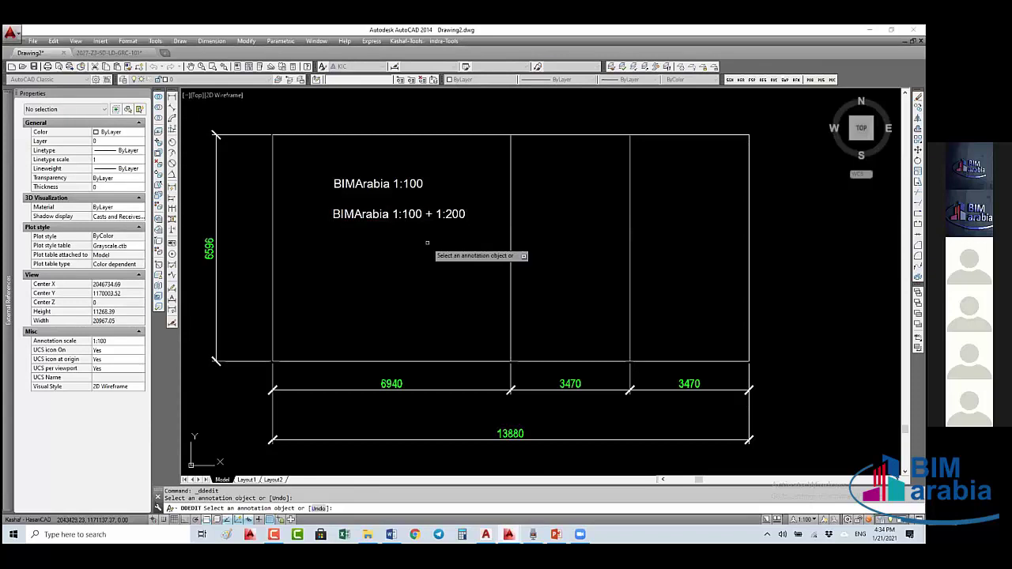
pyautogui.press('Escape')
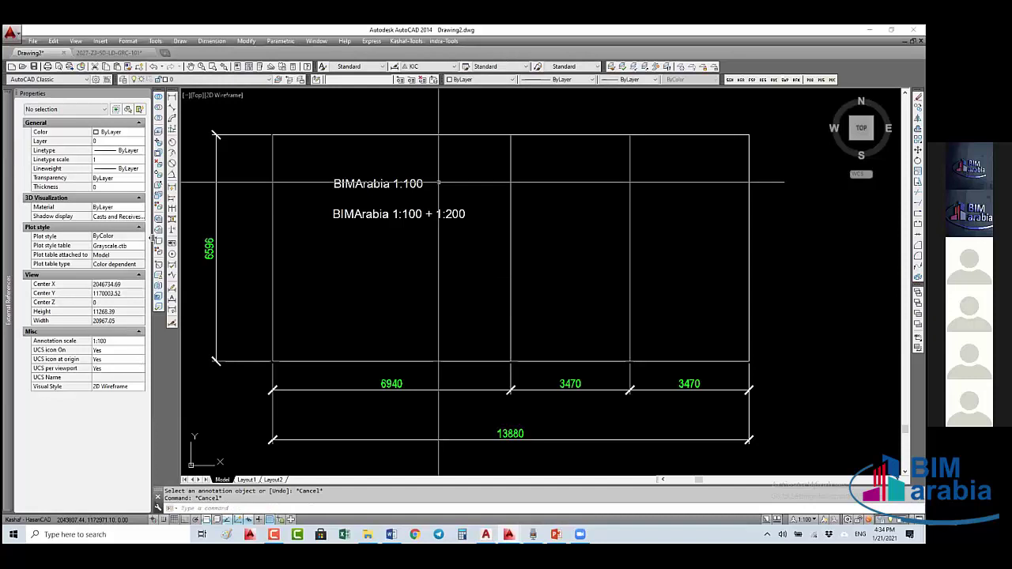
# - Review the 1:100 text's annotation scales, then select the 1:100 + 1:200 text
pyautogui.click(356, 184)
pyautogui.click(119, 273)
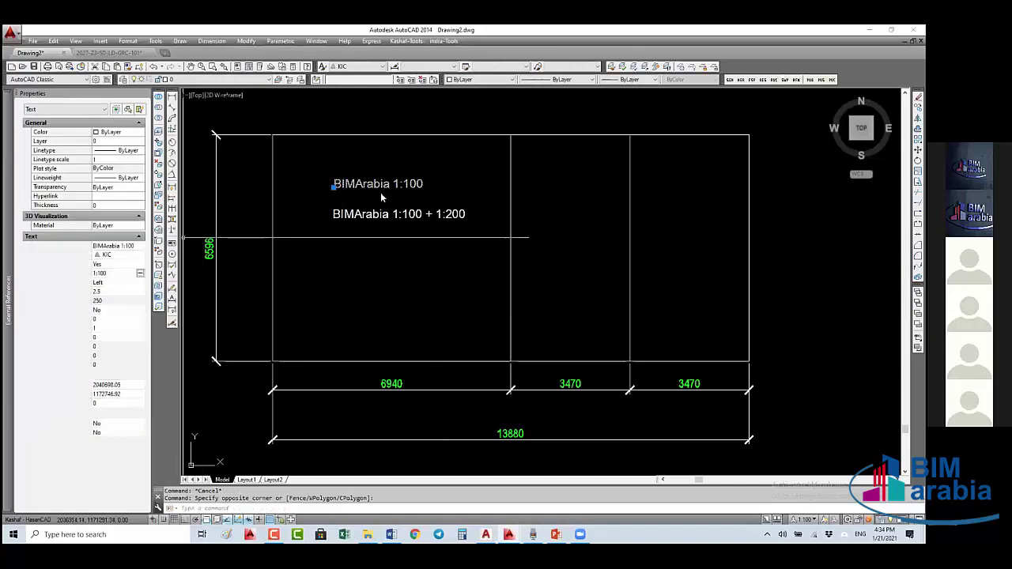
pyautogui.click(140, 273)
pyautogui.press('Escape')
pyautogui.press('Escape')
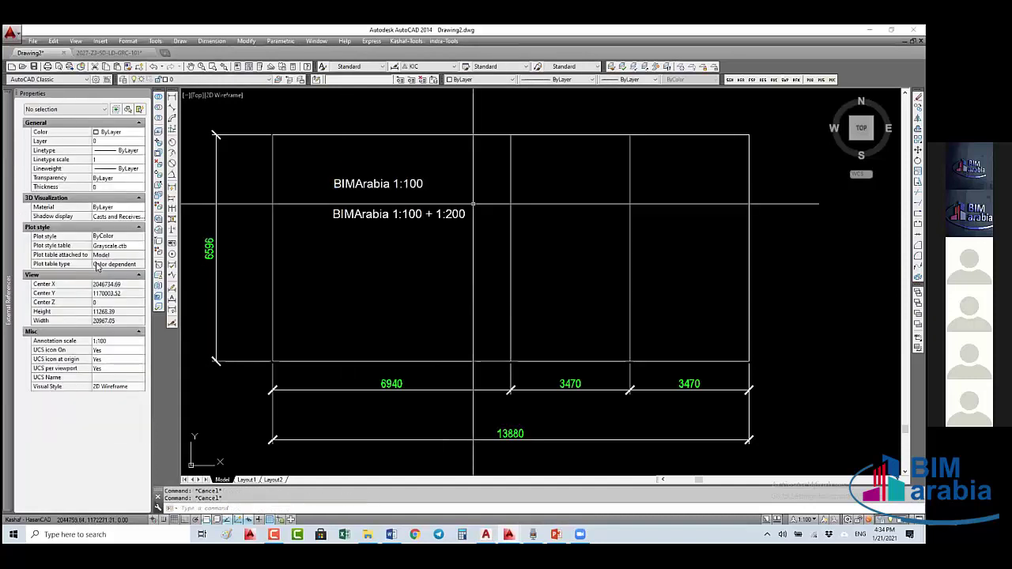
pyautogui.click(340, 213)
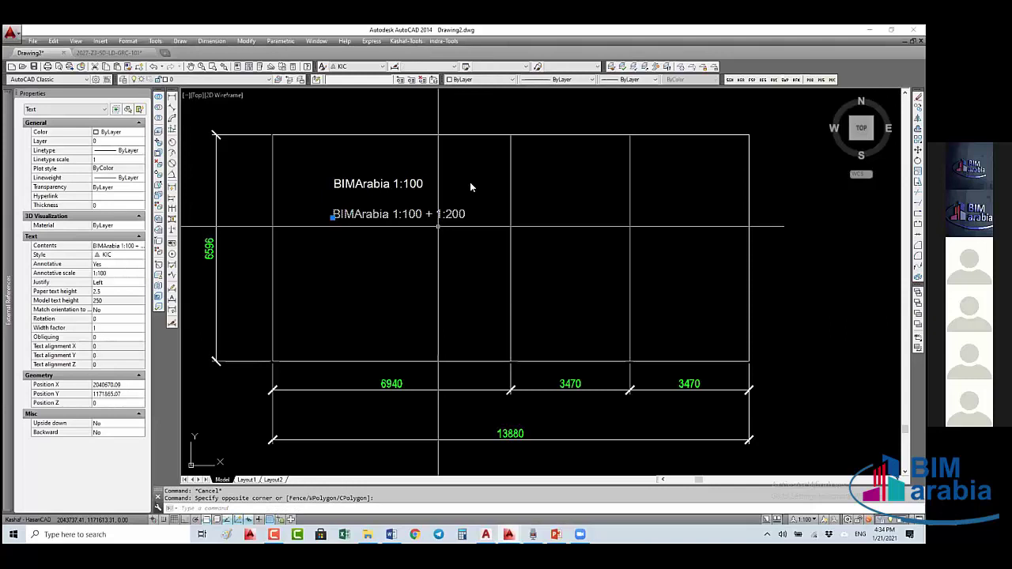
# - Add the 1:200 scale to the lower BIMArabia text and display only current-scale annotations
pyautogui.click(415, 333)
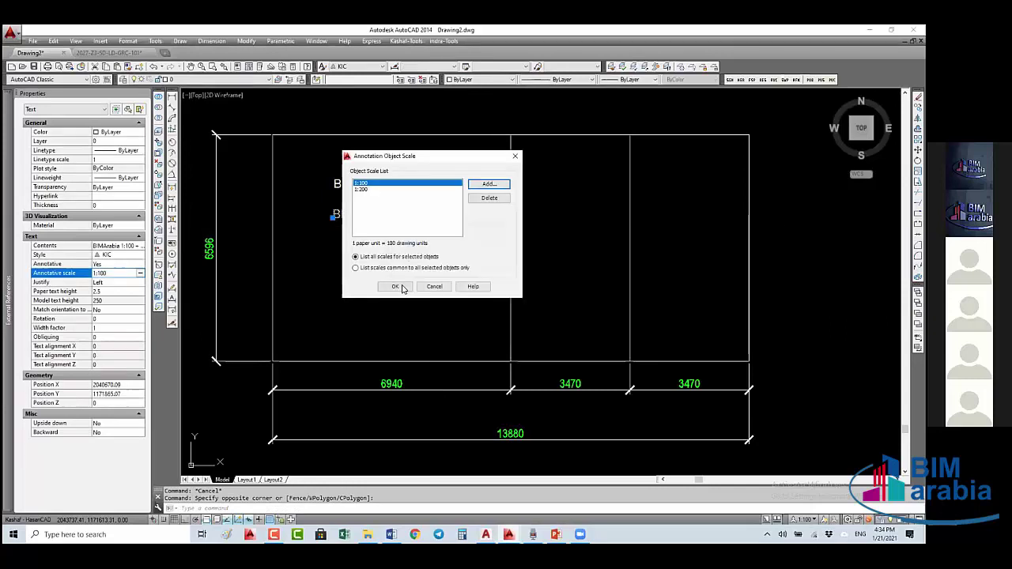
pyautogui.click(398, 286)
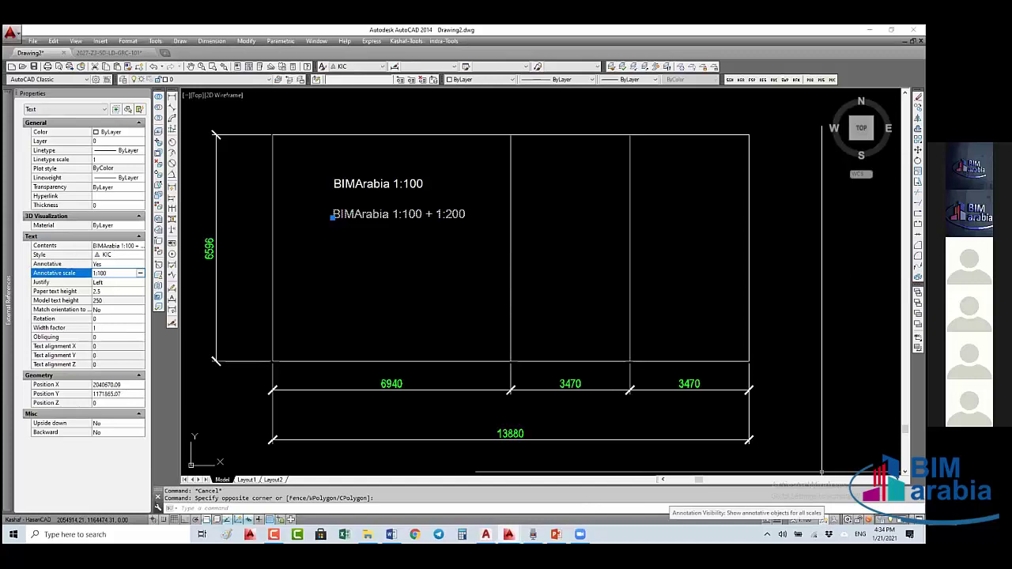
pyautogui.click(824, 520)
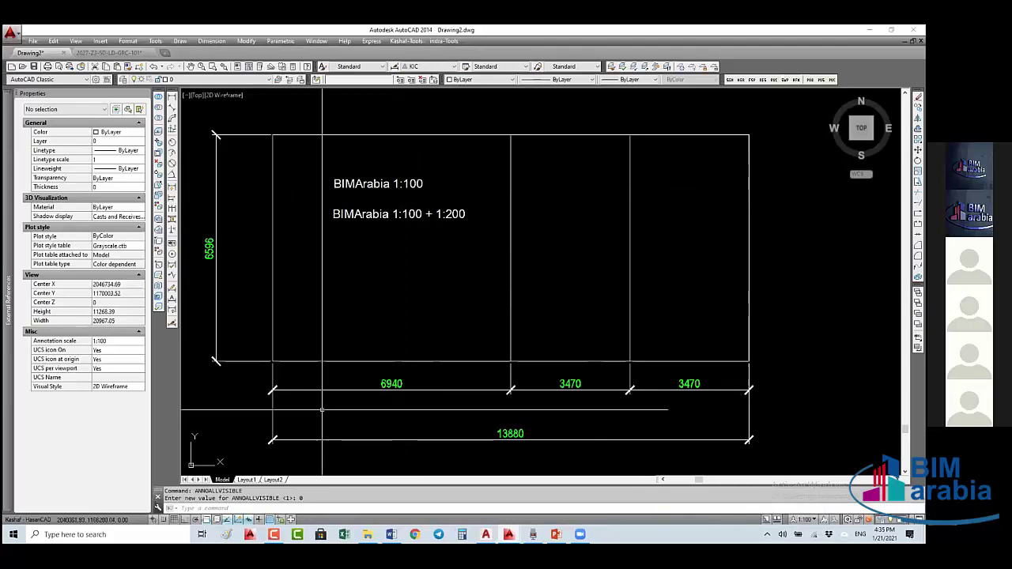
pyautogui.click(806, 521)
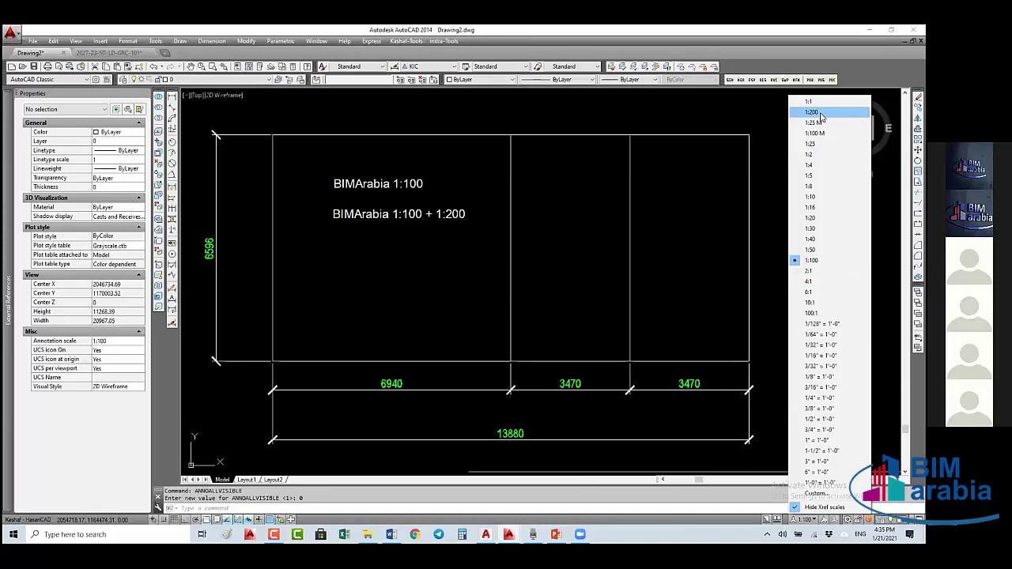
pyautogui.click(815, 113)
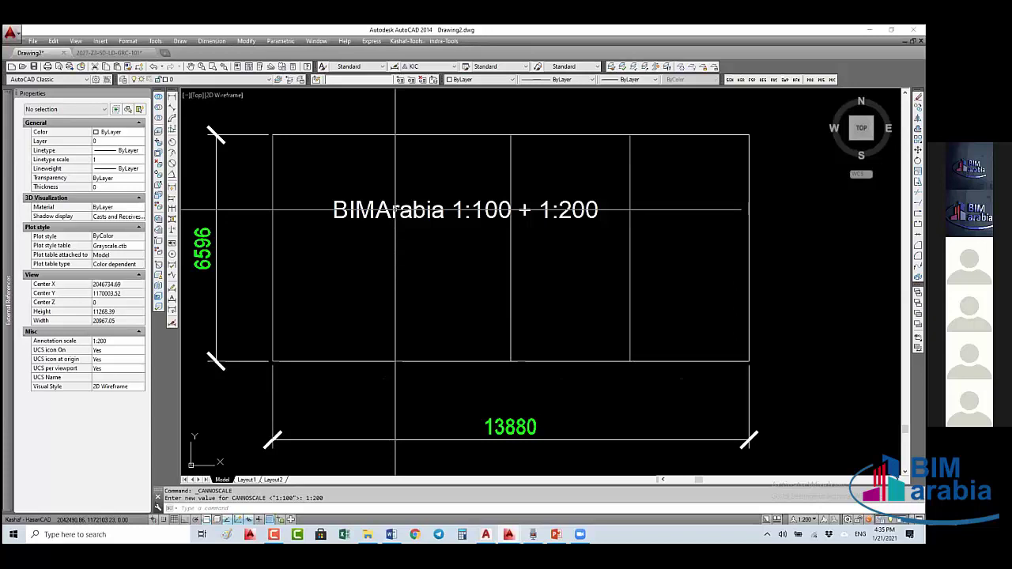
pyautogui.click(395, 207)
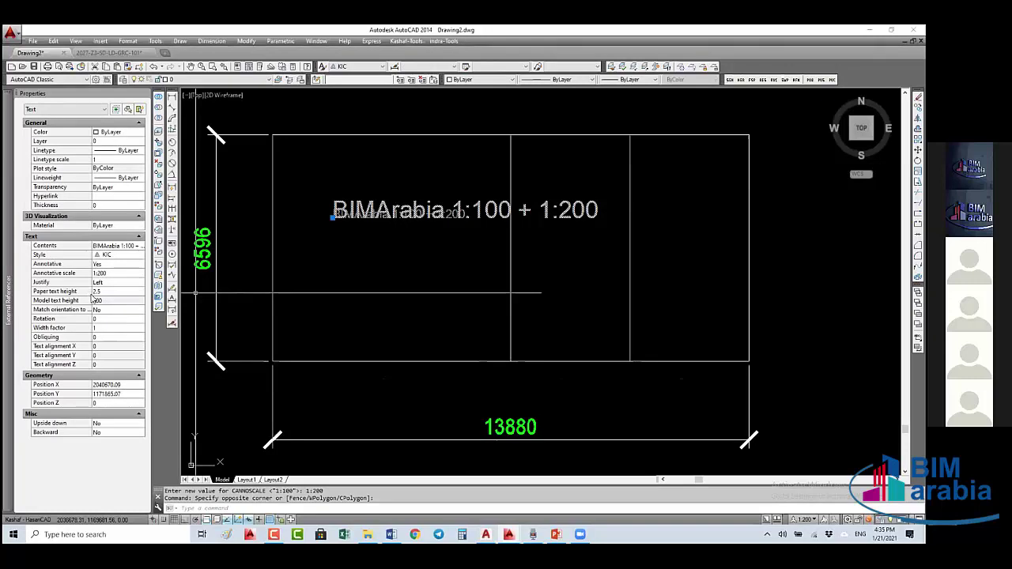
pyautogui.click(805, 519)
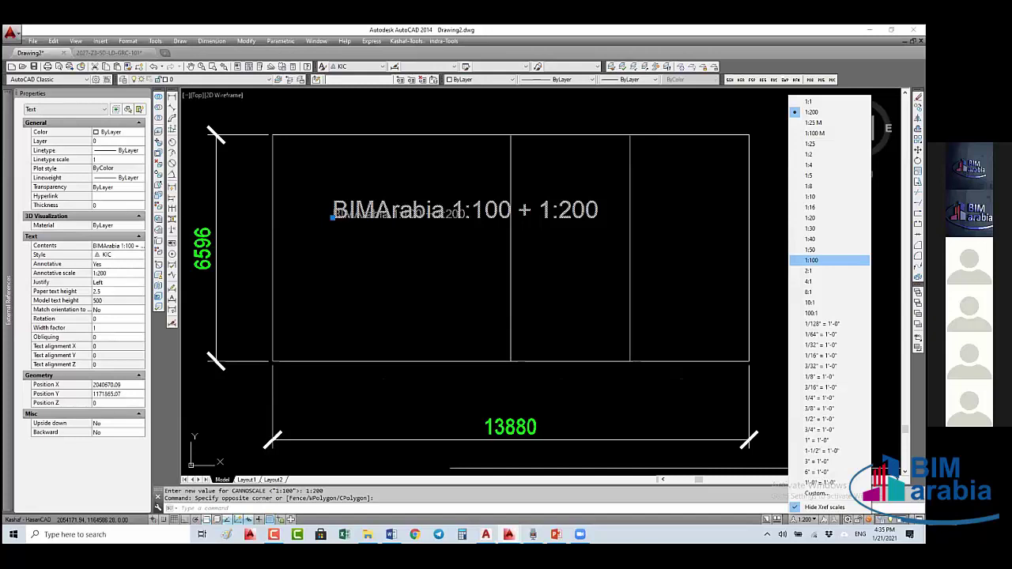
pyautogui.click(812, 260)
pyautogui.press('Escape')
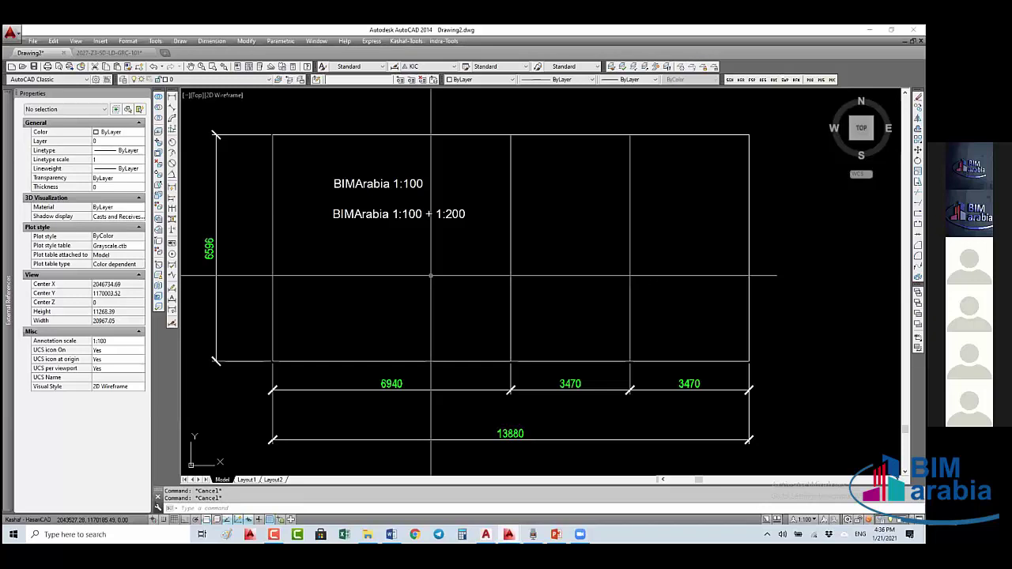
# - Copy the frame and both BIMArabia texts, then paste them as a single block
pyautogui.click(444, 183)
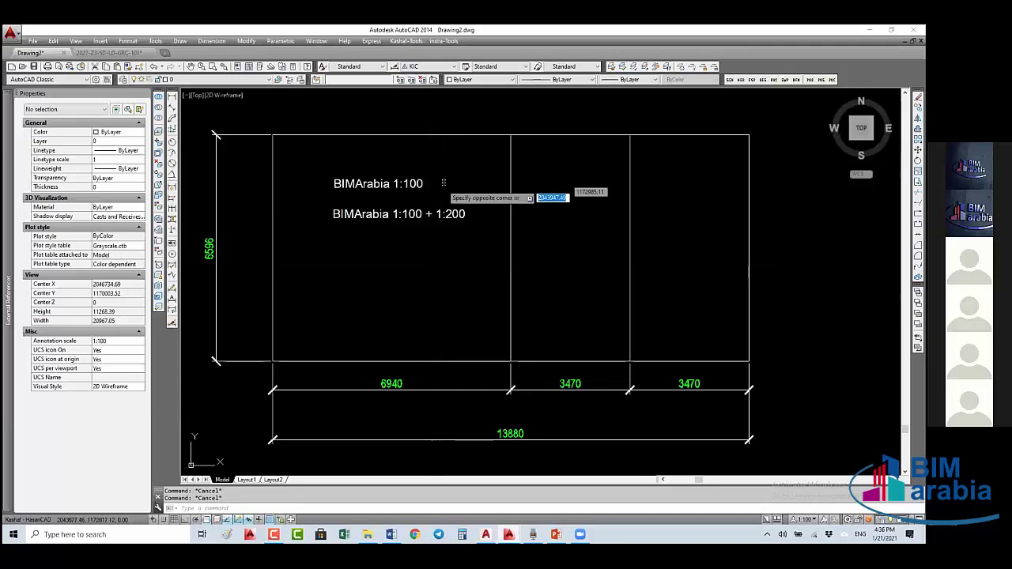
pyautogui.click(419, 224)
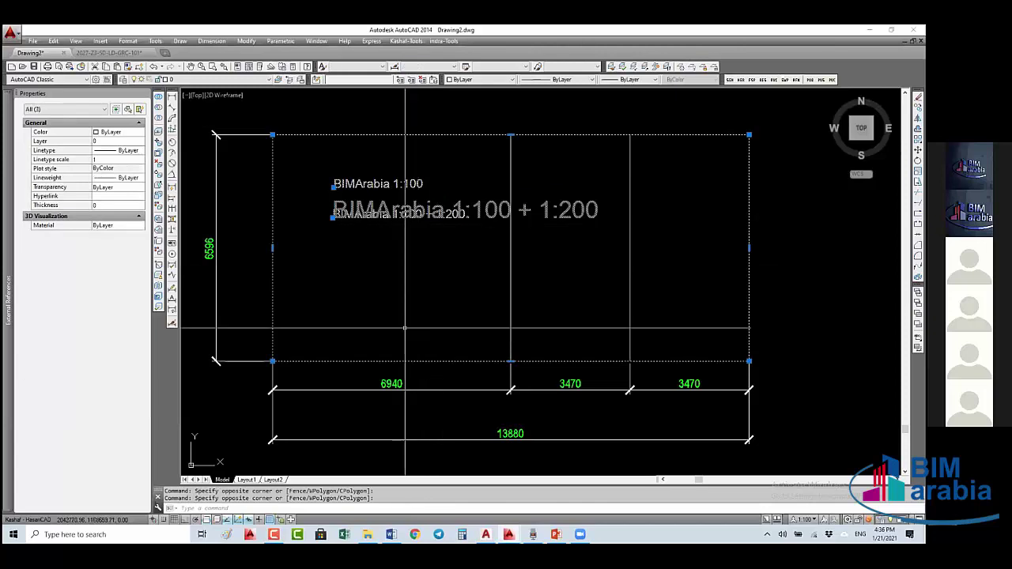
pyautogui.hotkey('ctrl', 'c')
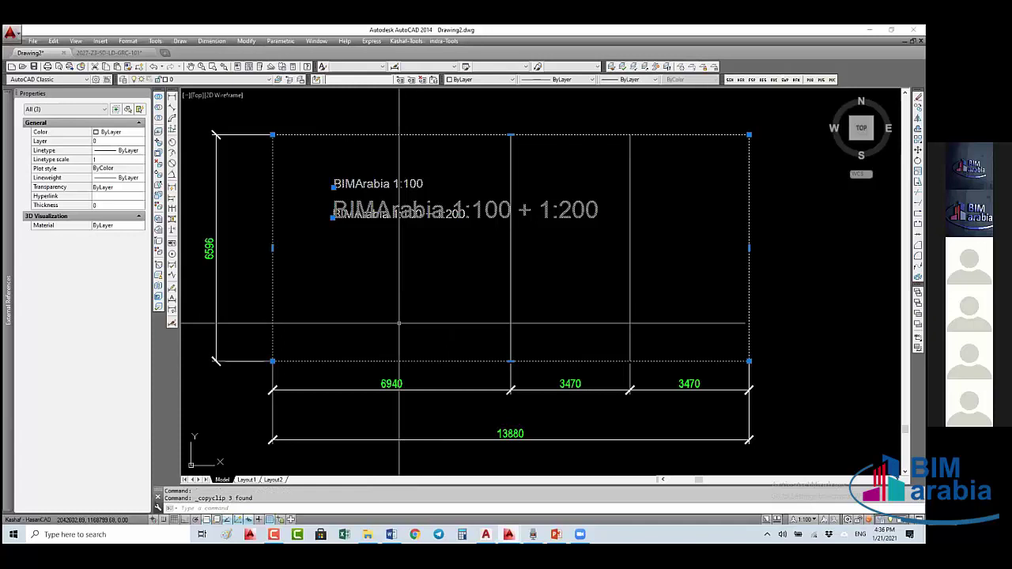
pyautogui.hotkey('ctrl', 'v')
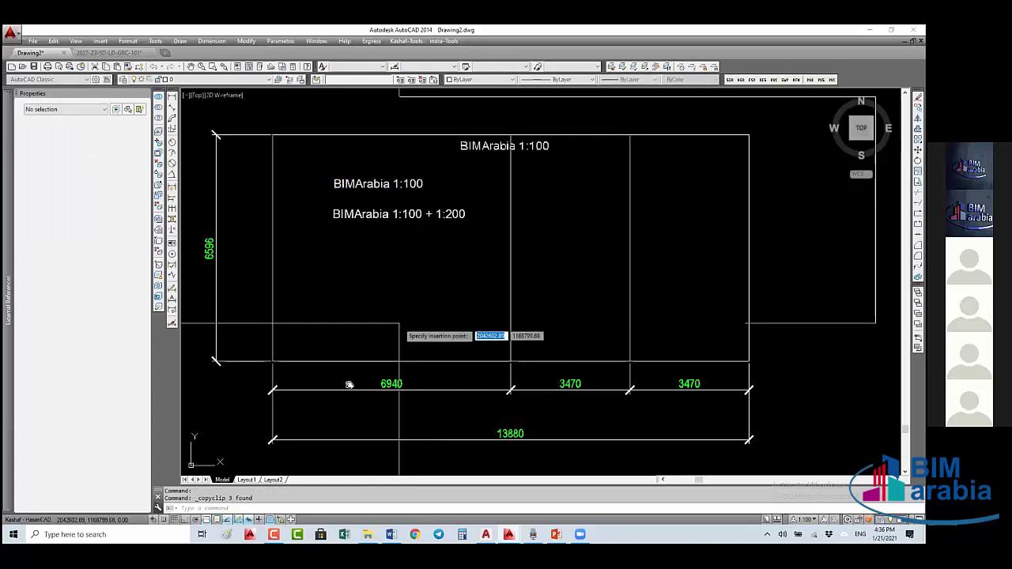
pyautogui.scroll(-2, 232, 259)
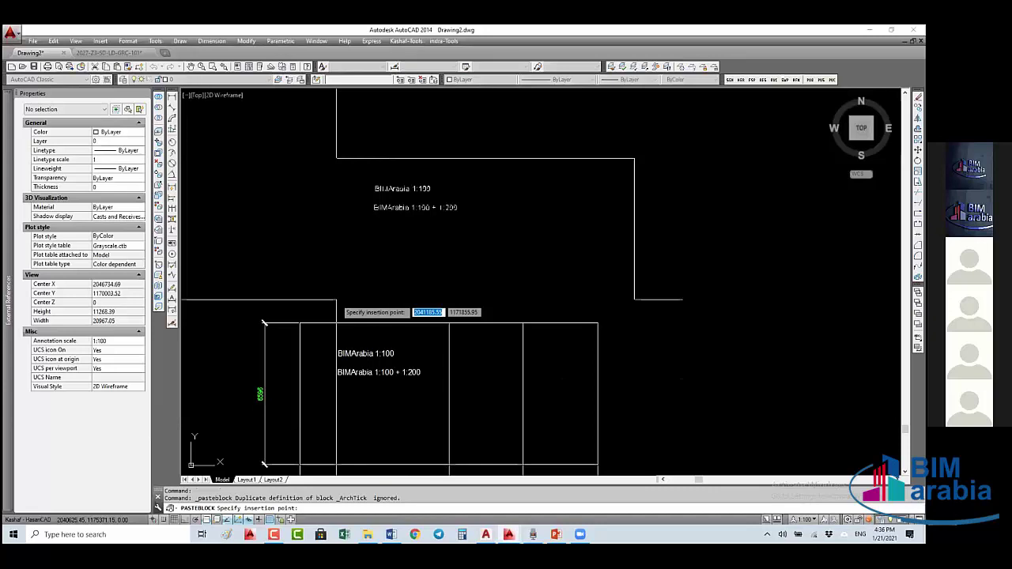
# - Open the pasted block in the Block Editor and set its Annotative property to Yes
pyautogui.doubleClick(498, 260)
pyautogui.click(485, 262)
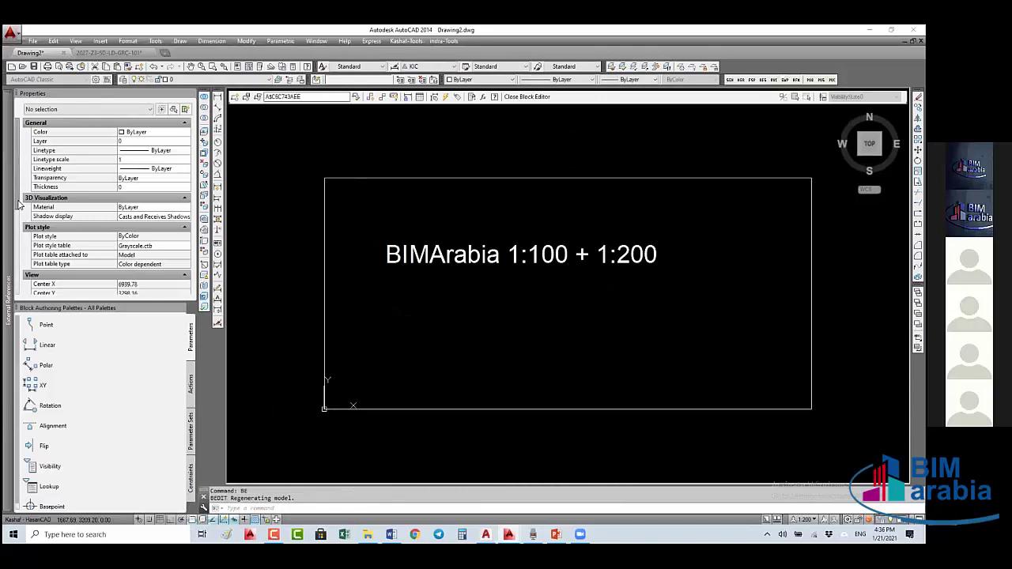
pyautogui.scroll(-3, 21, 259)
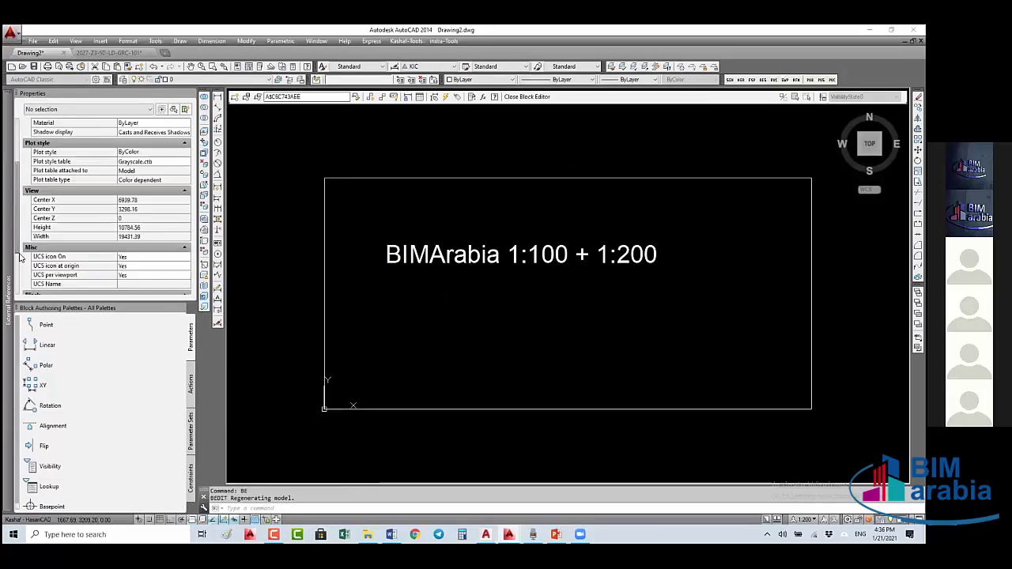
pyautogui.scroll(-2, 49, 242)
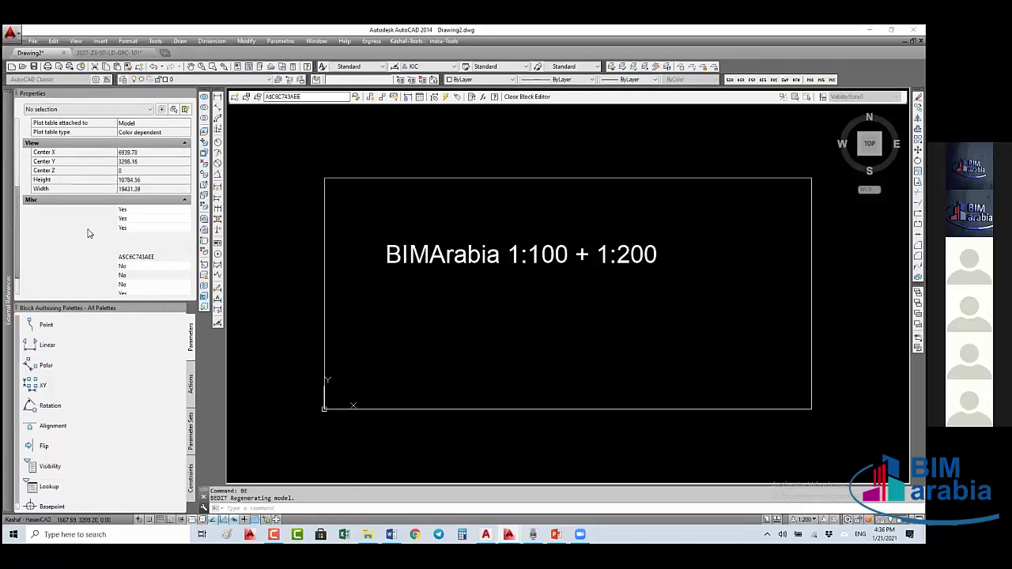
pyautogui.scroll(-2, 89, 233)
pyautogui.click(139, 229)
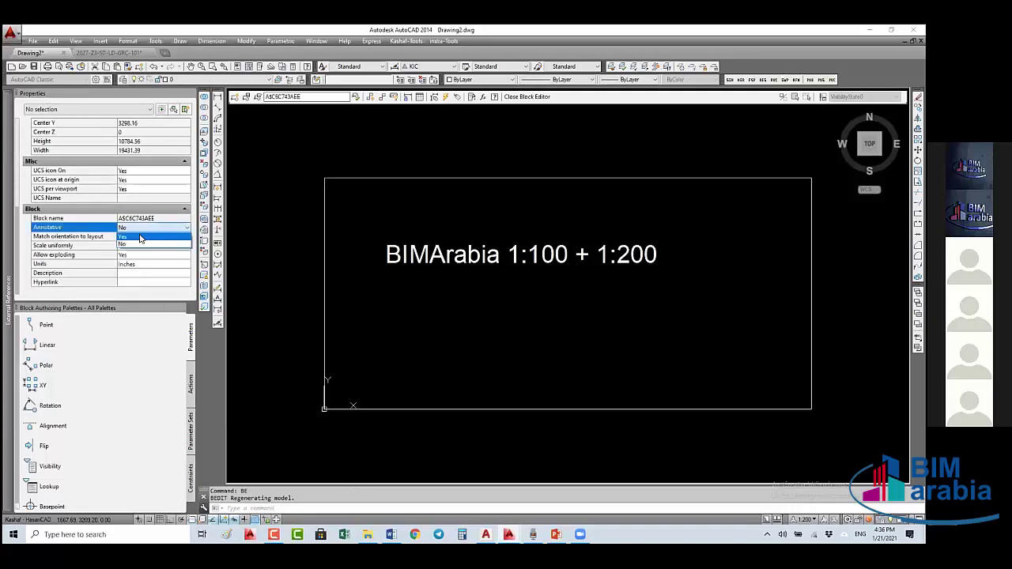
pyautogui.click(139, 237)
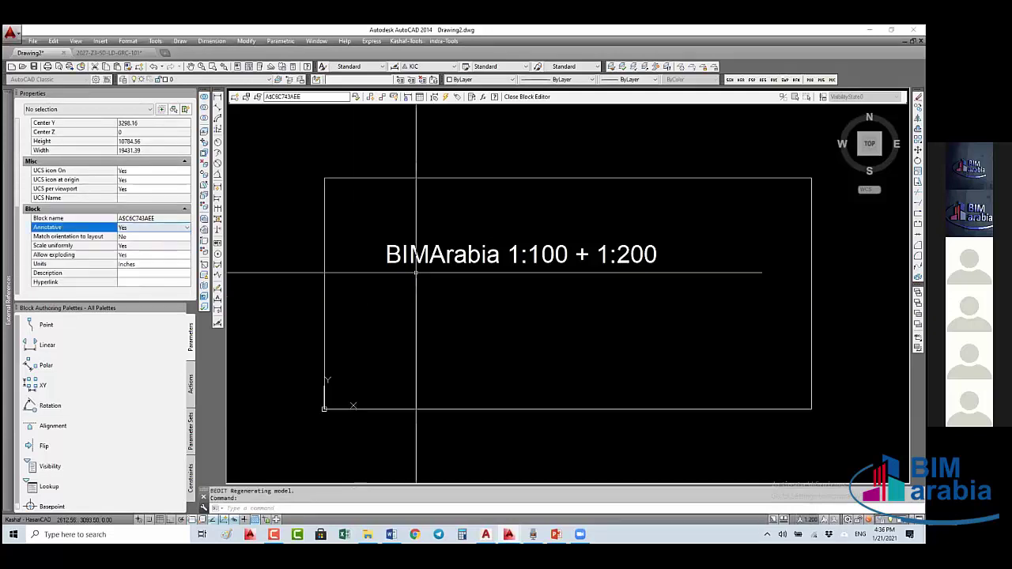
# - Close the Block Editor, saving the annotative changes to the block
pyautogui.click(528, 96)
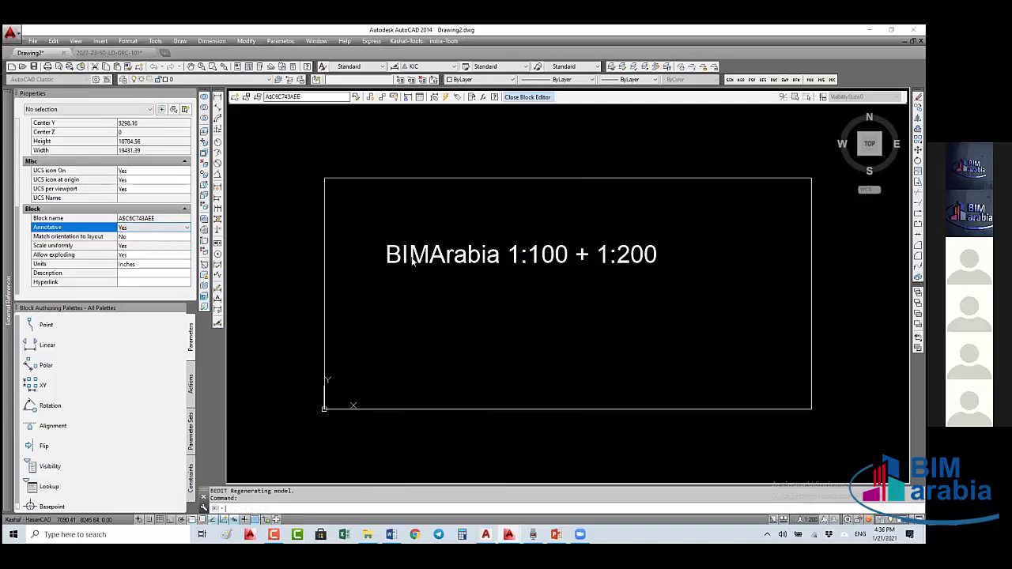
pyautogui.click(440, 258)
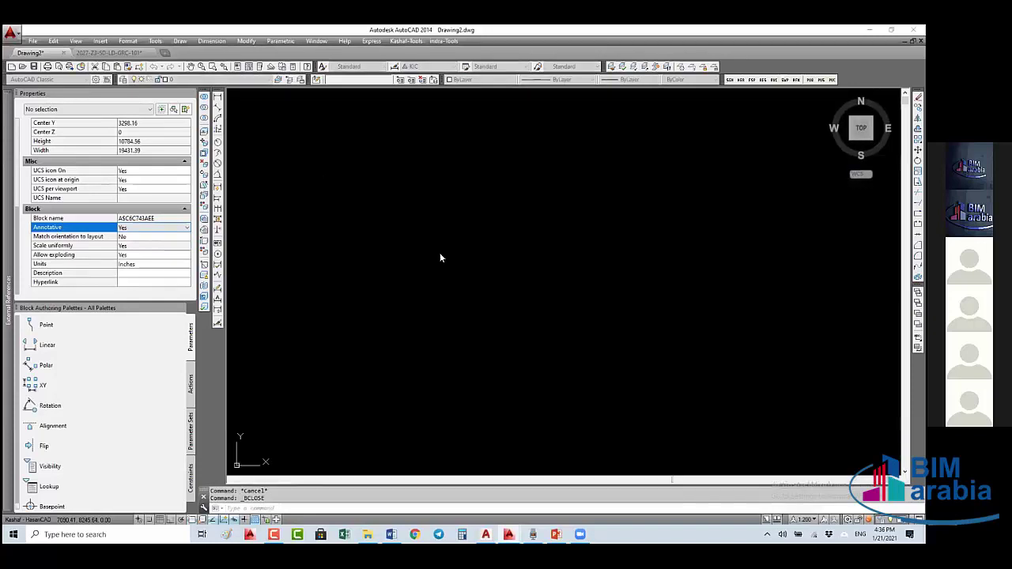
pyautogui.click(464, 299)
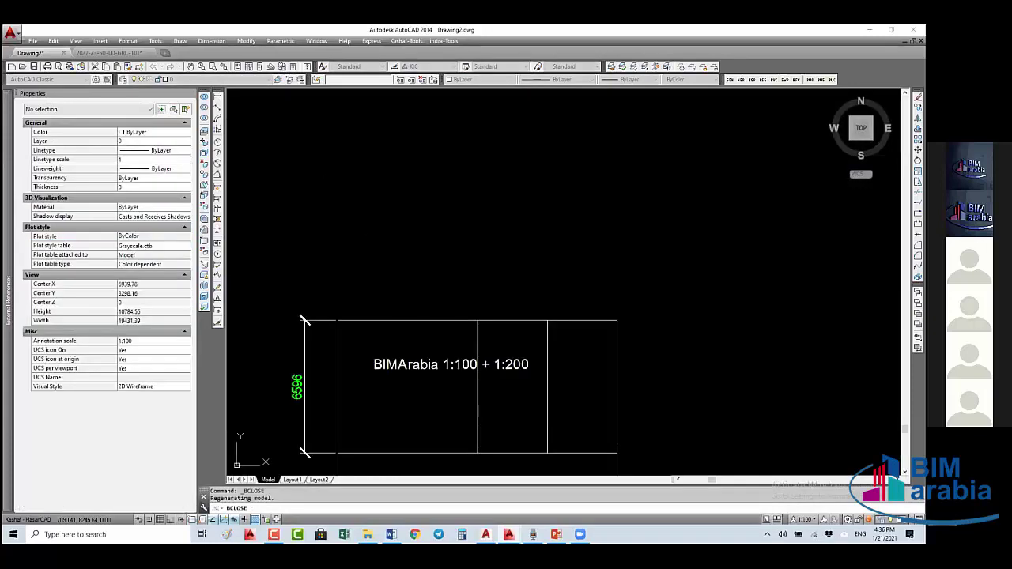
# - Set the annotation scale to 1:200 and show annotative objects at all scales
pyautogui.click(804, 520)
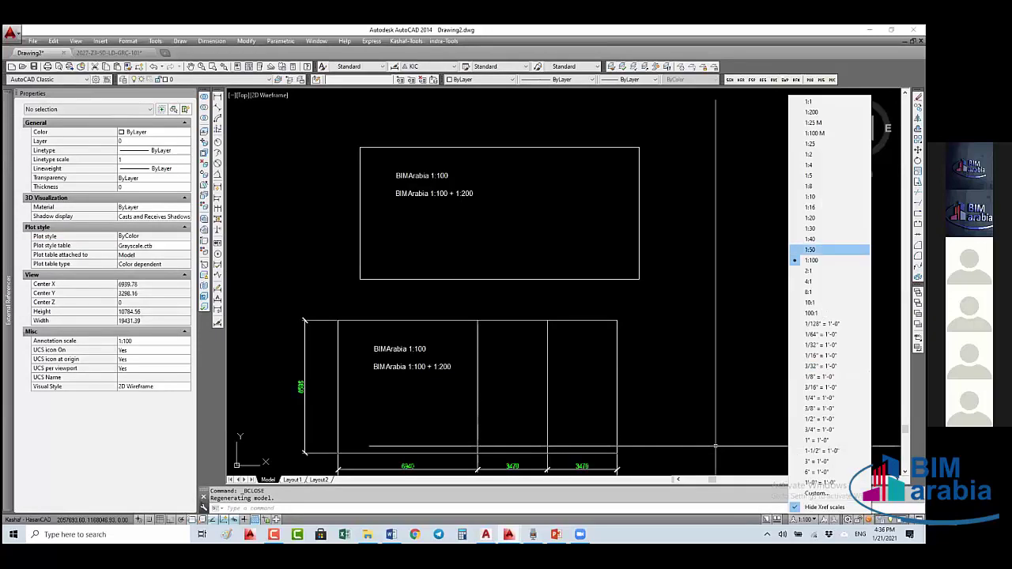
pyautogui.click(811, 111)
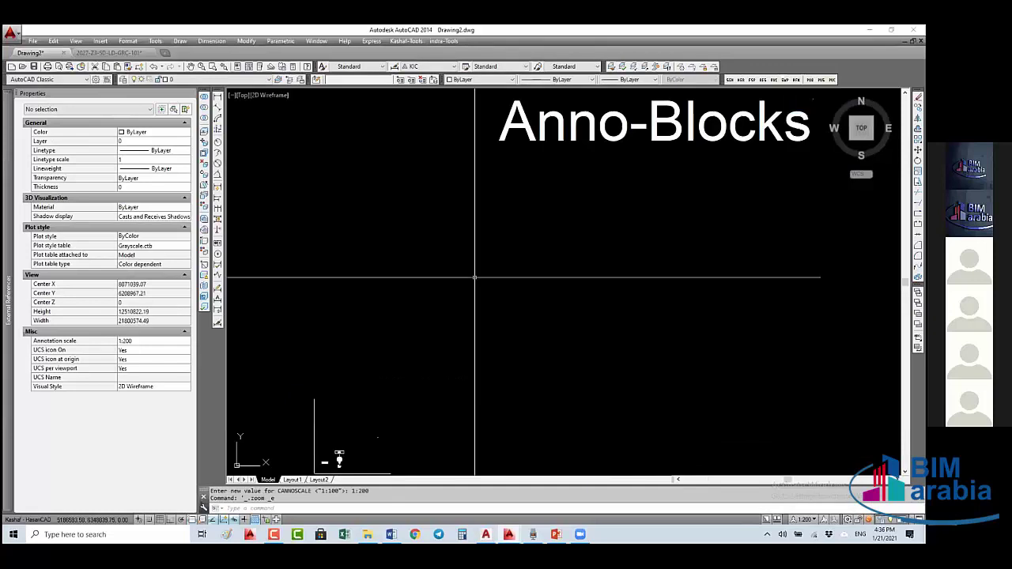
pyautogui.scroll(5, 501, 335)
pyautogui.scroll(-3, 501, 335)
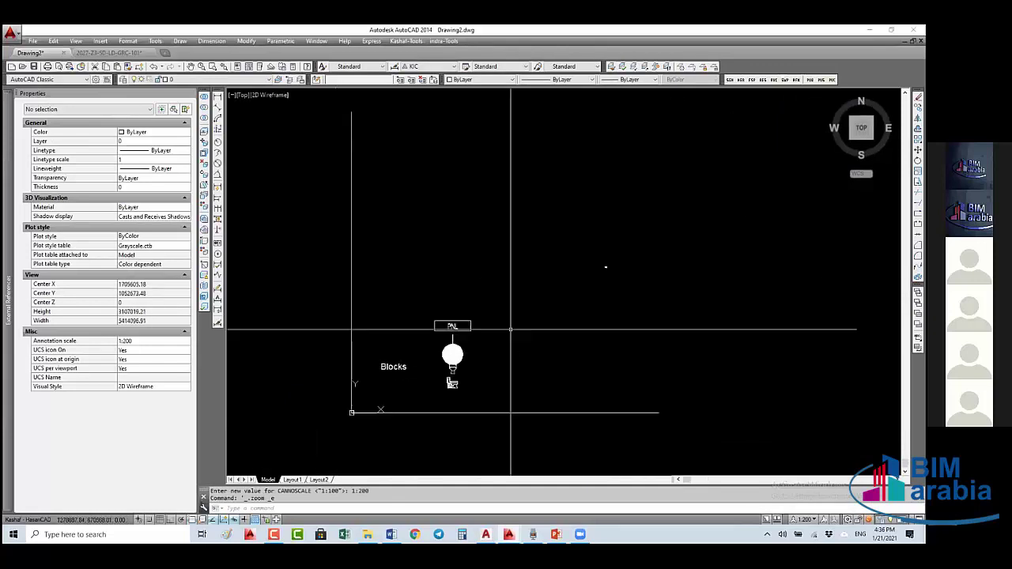
pyautogui.scroll(3, 610, 255)
pyautogui.scroll(2, 615, 249)
pyautogui.scroll(-3, 614, 248)
pyautogui.scroll(1, 488, 334)
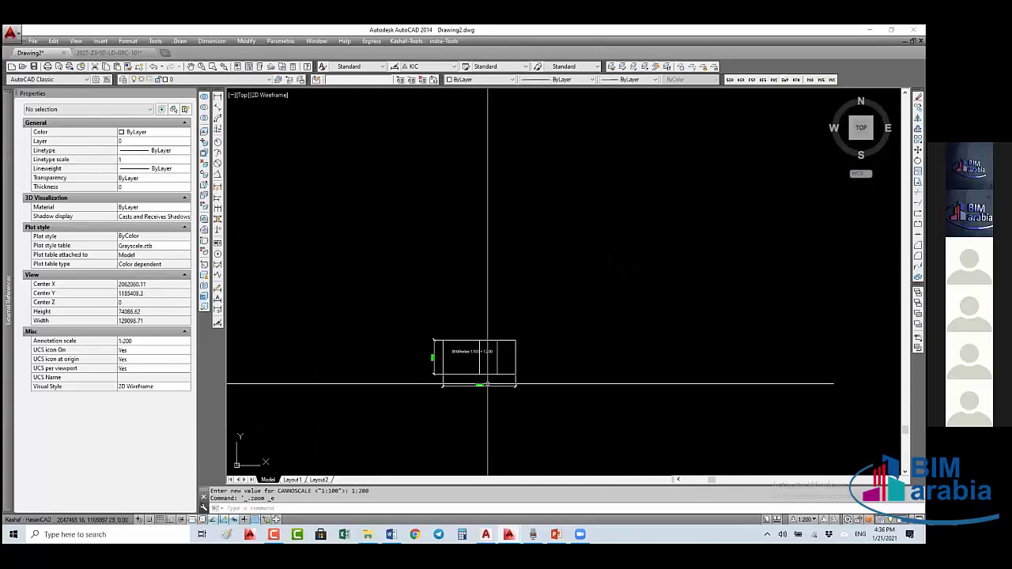
pyautogui.scroll(2, 500, 324)
pyautogui.moveTo(495, 324); pyautogui.dragTo(495, 280, button='middle')
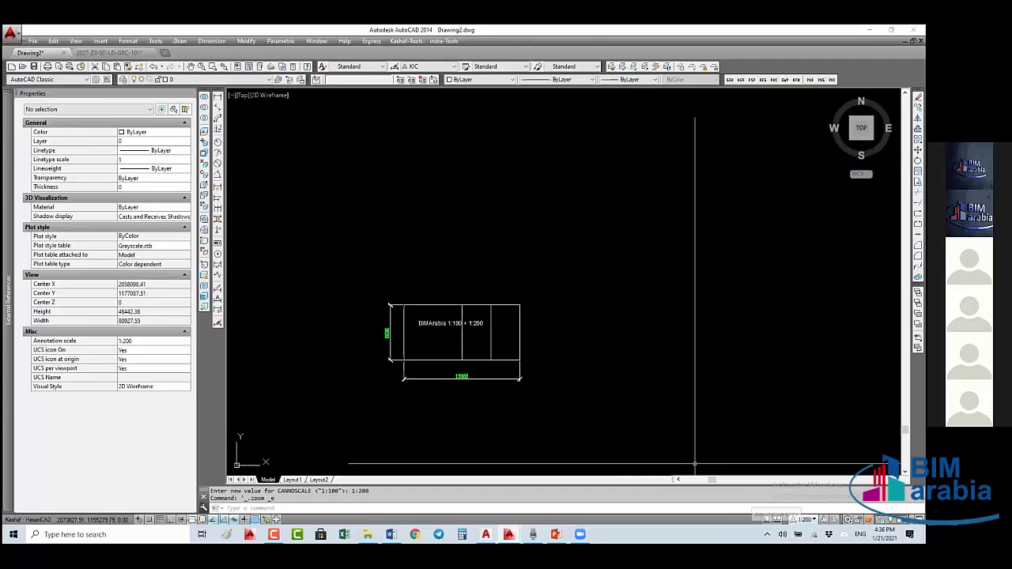
pyautogui.click(825, 520)
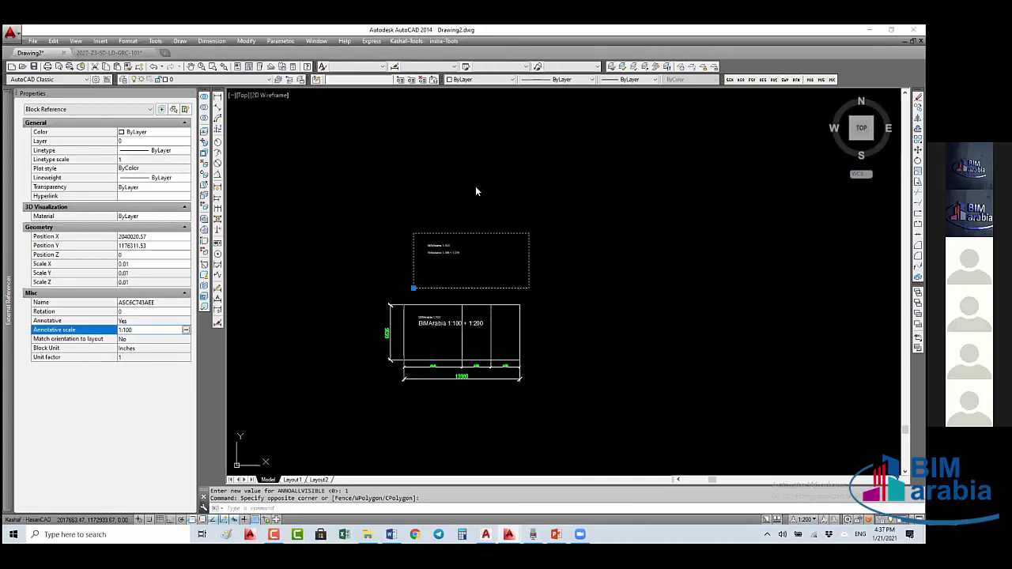
# - Add 1:200 to the upper block's annotative scales and return the annotation scale to 1:100
pyautogui.click(186, 330)
pyautogui.click(488, 184)
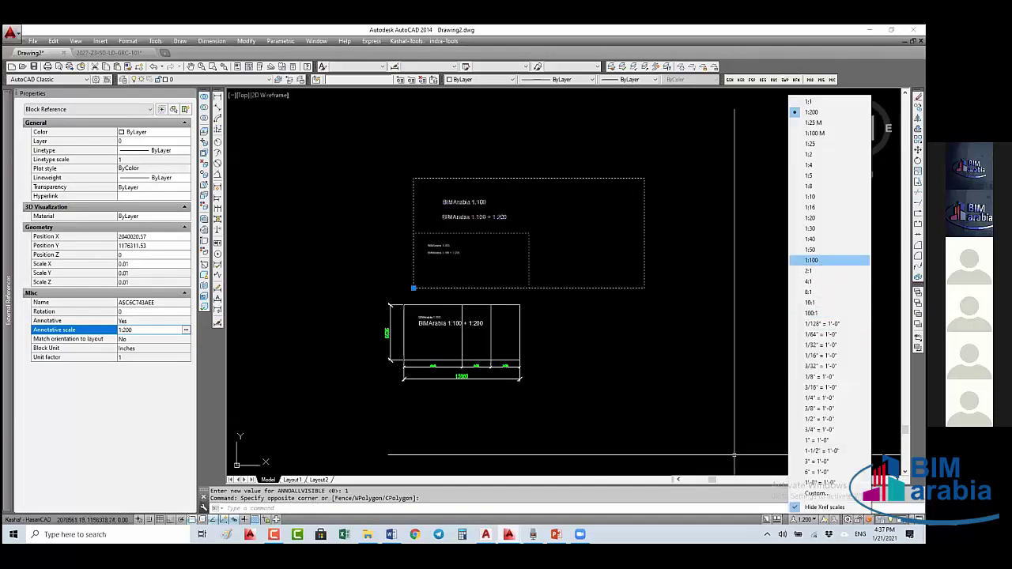
pyautogui.click(813, 260)
pyautogui.scroll(4, 445, 293)
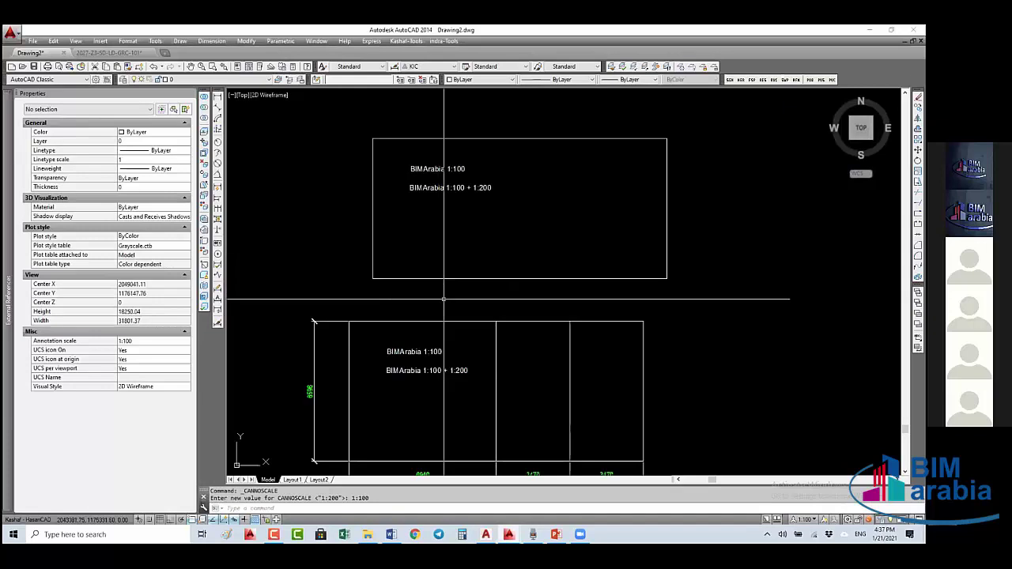
pyautogui.click(493, 269)
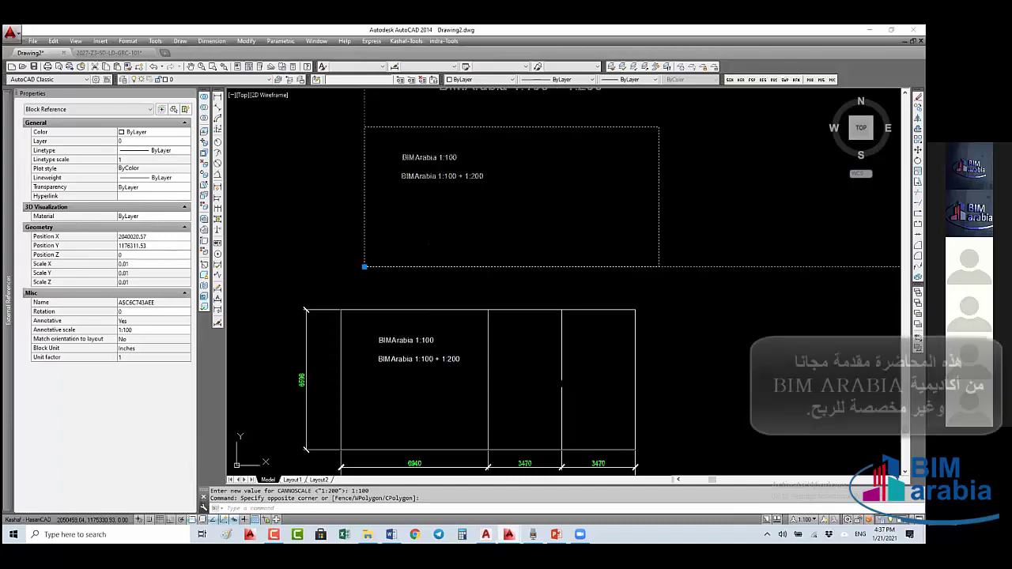
pyautogui.moveTo(567, 365); pyautogui.dragTo(542, 461, button='middle')
pyautogui.scroll(-2, 241, 362)
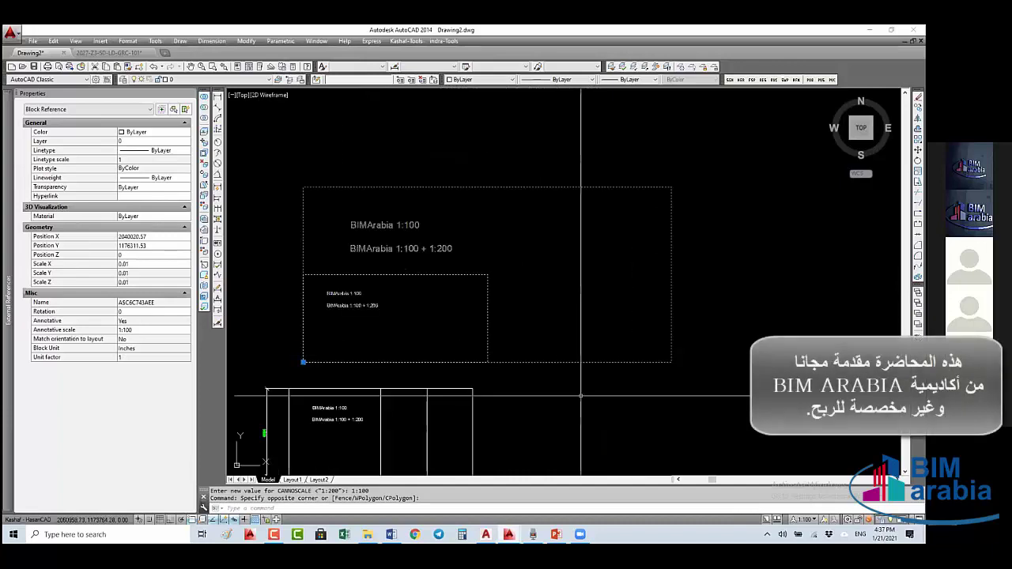
pyautogui.press('Escape')
pyautogui.press('Escape')
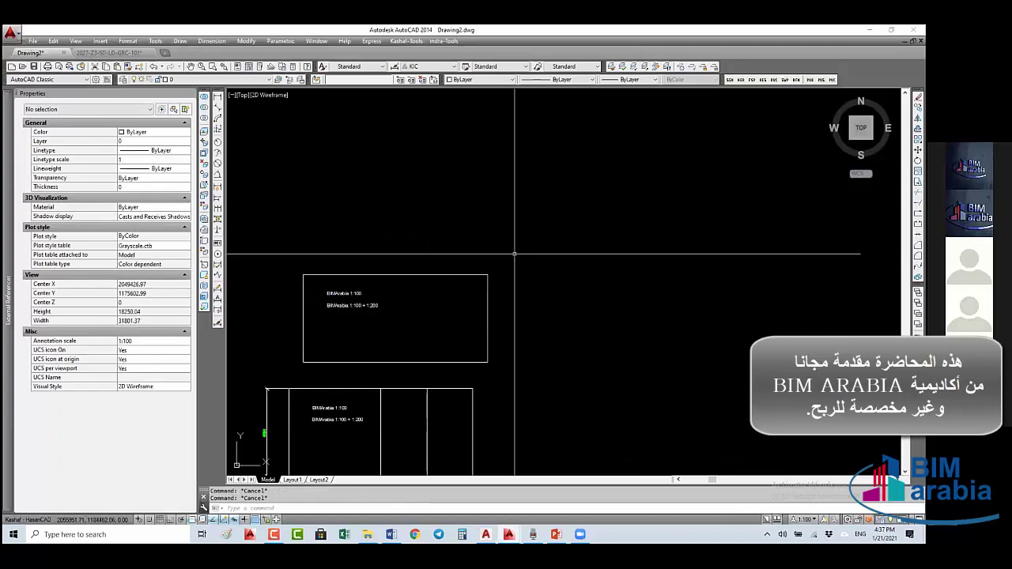
# - Draw a red rectangle around the upper block's 1:100 outline with REC
pyautogui.write('rec')
pyautogui.press('Return')
pyautogui.click(500, 265)
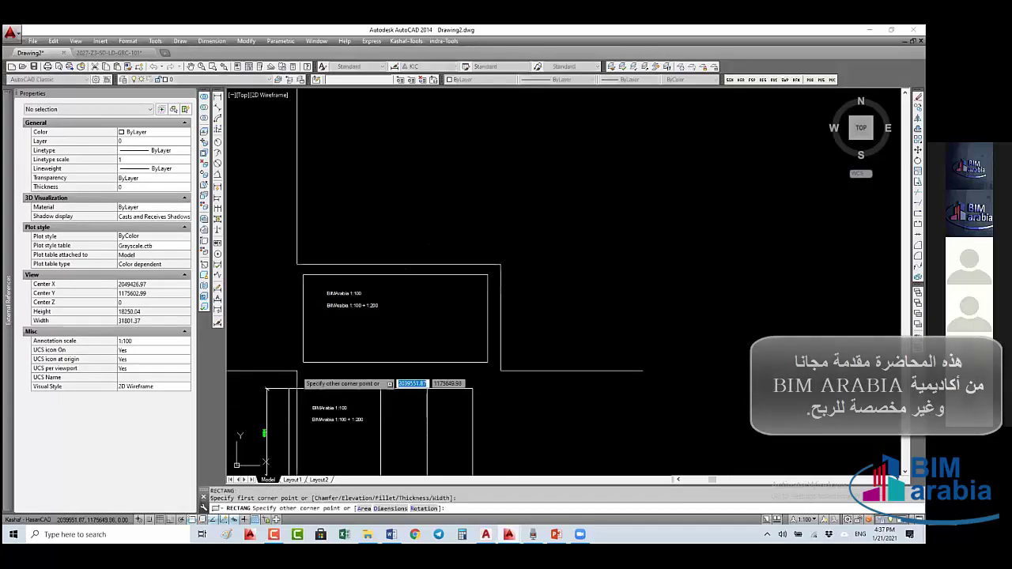
pyautogui.click(296, 370)
pyautogui.click(297, 370)
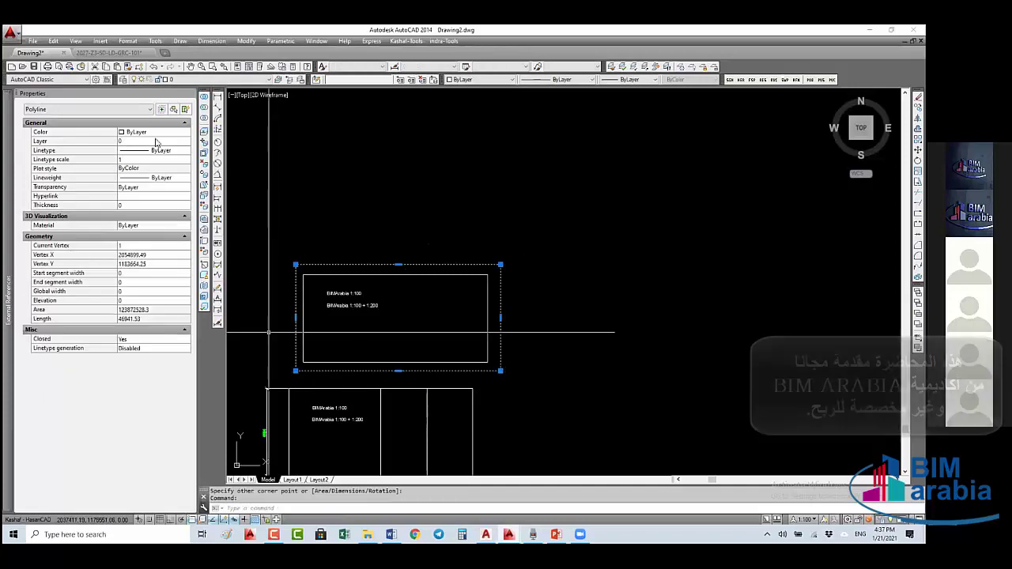
pyautogui.click(154, 131)
pyautogui.click(135, 150)
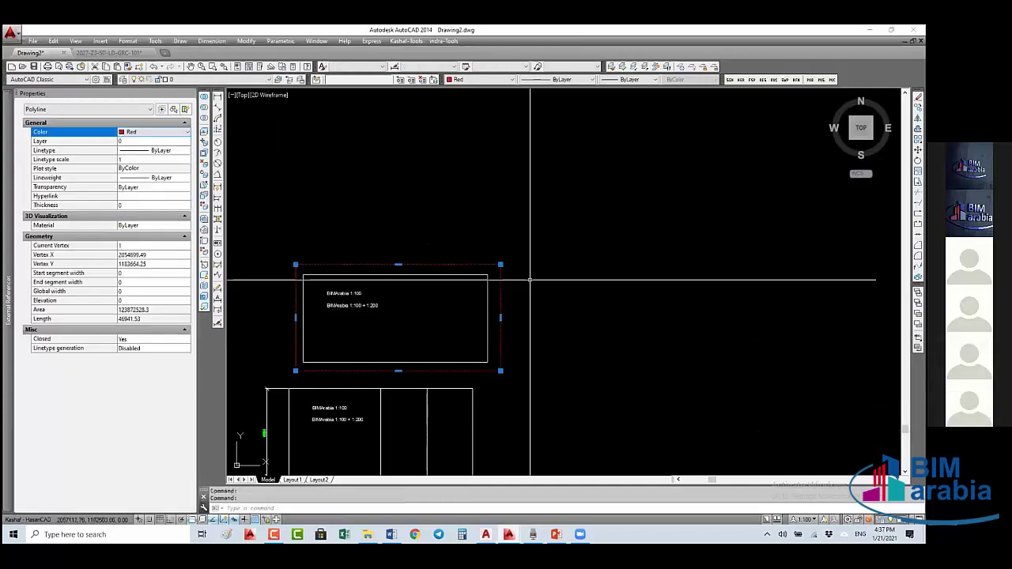
# - Show only current-scale annotations, then switch the annotation scale to 1:200 and then 1:1
pyautogui.click(805, 520)
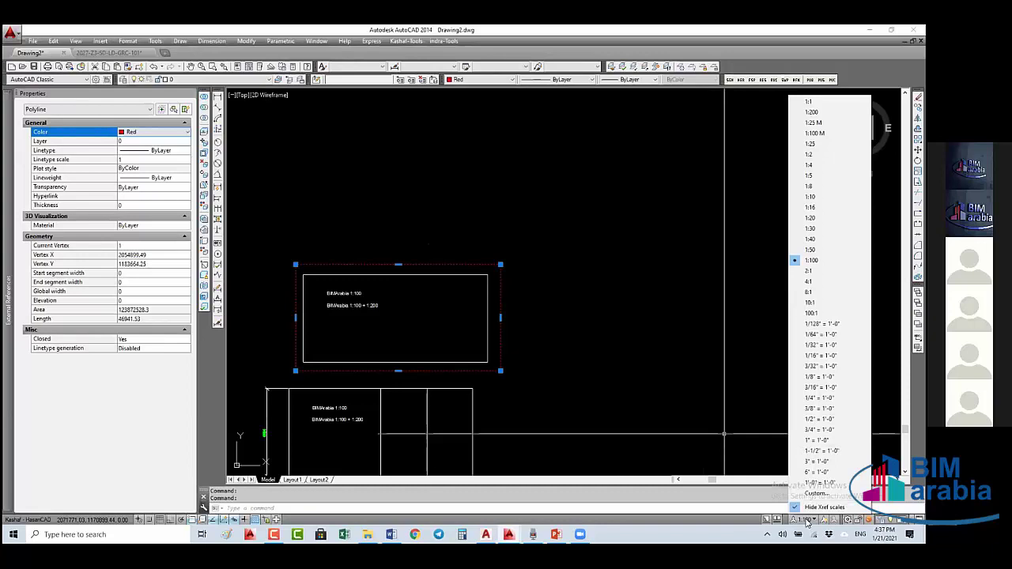
pyautogui.click(801, 308)
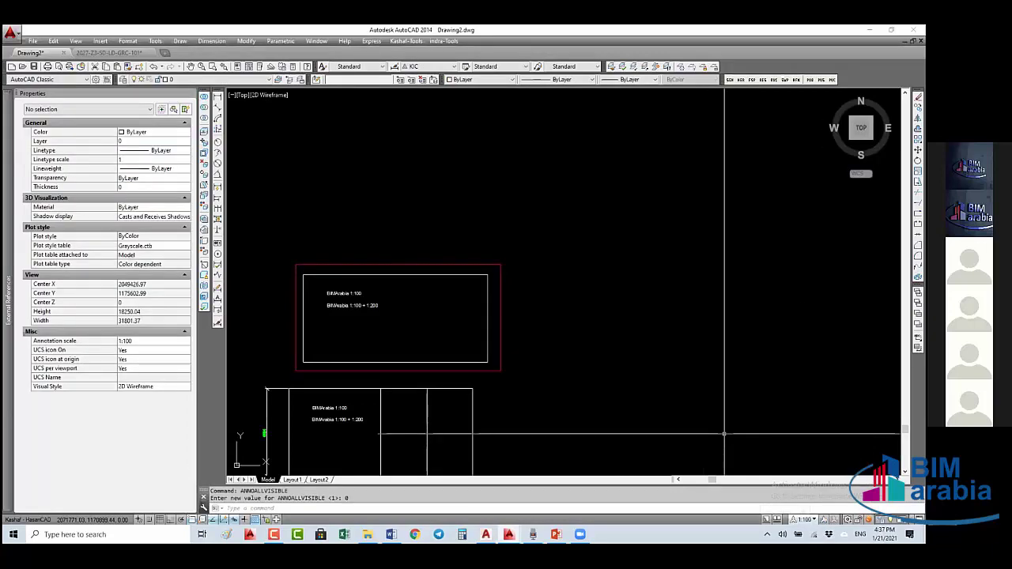
pyautogui.click(805, 520)
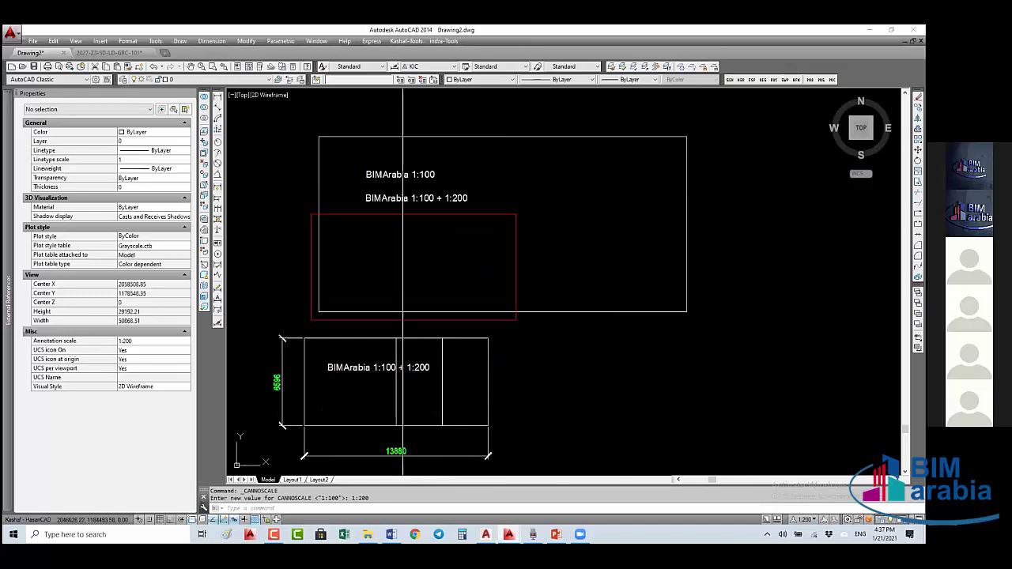
pyautogui.click(804, 519)
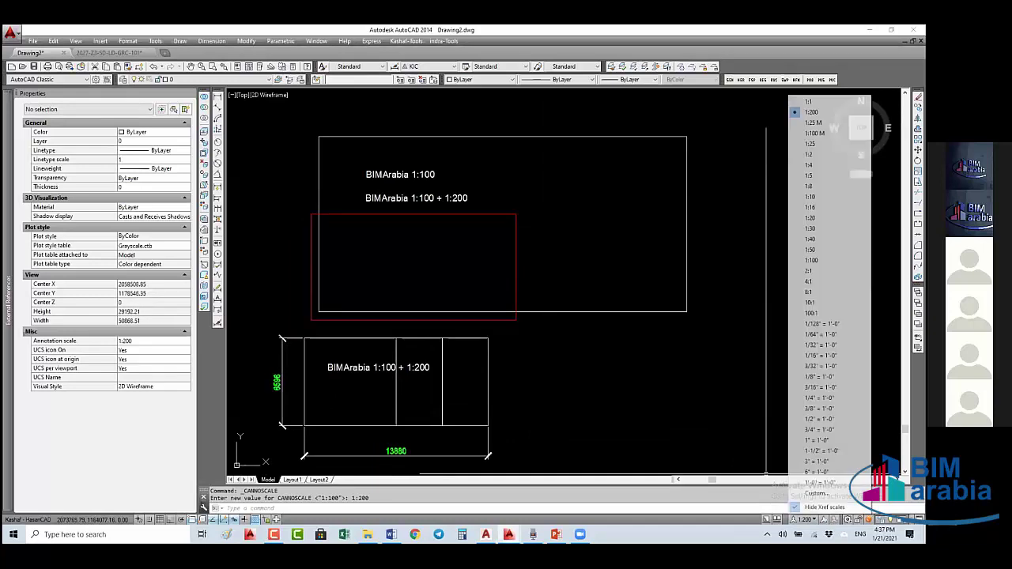
pyautogui.click(808, 102)
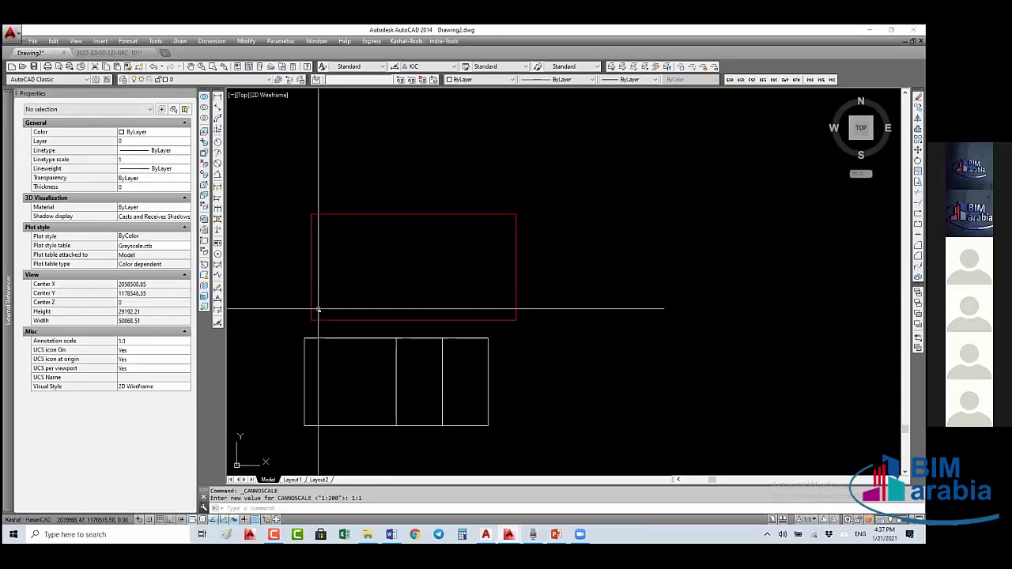
pyautogui.scroll(5, 319, 310)
pyautogui.scroll(5, 321, 310)
pyautogui.scroll(4, 327, 305)
pyautogui.scroll(3, 338, 293)
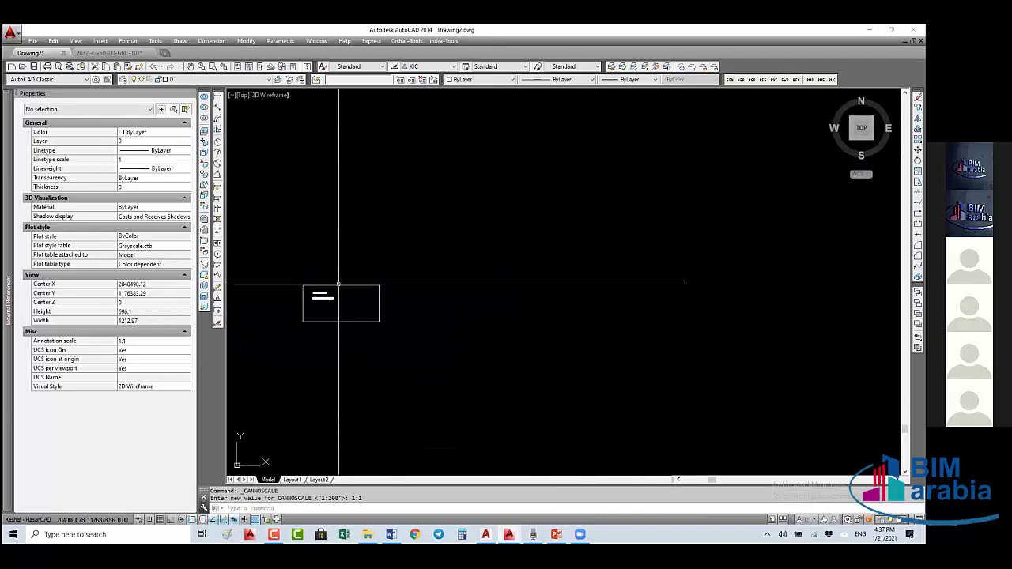
pyautogui.click(361, 293)
pyautogui.click(283, 381)
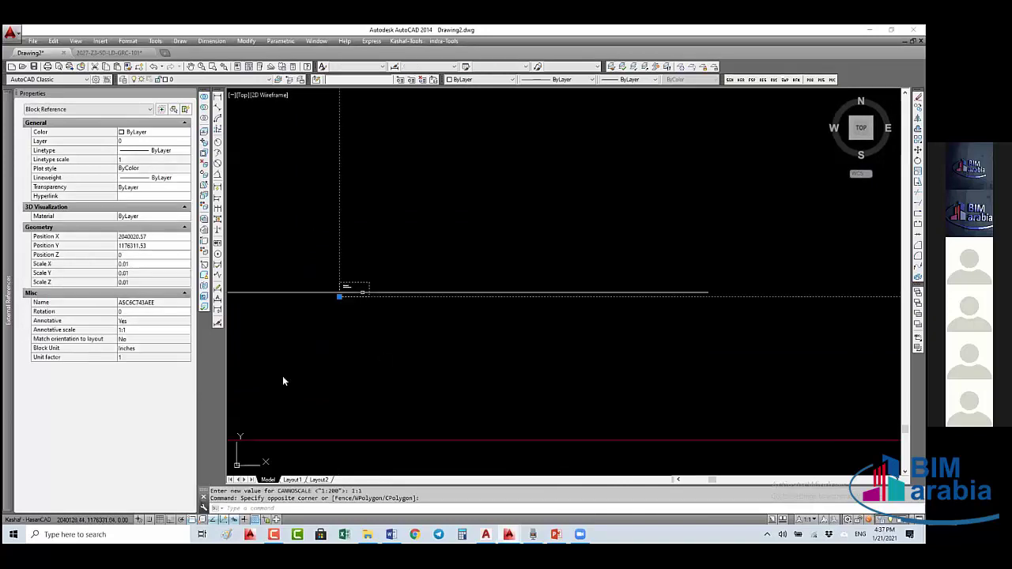
# - Review the annotative scales assigned to the selected block
pyautogui.rightClick(363, 230)
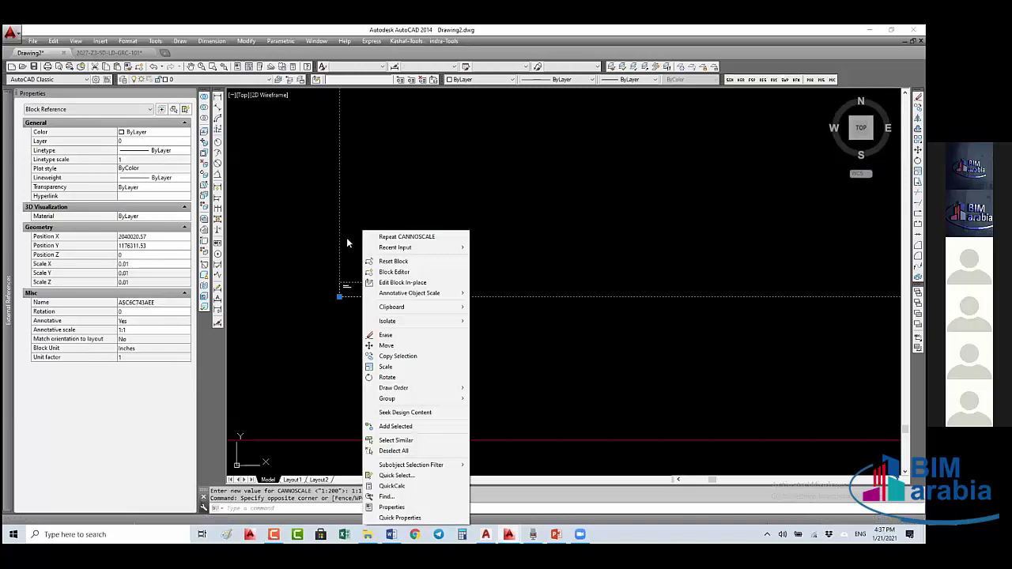
pyautogui.click(185, 329)
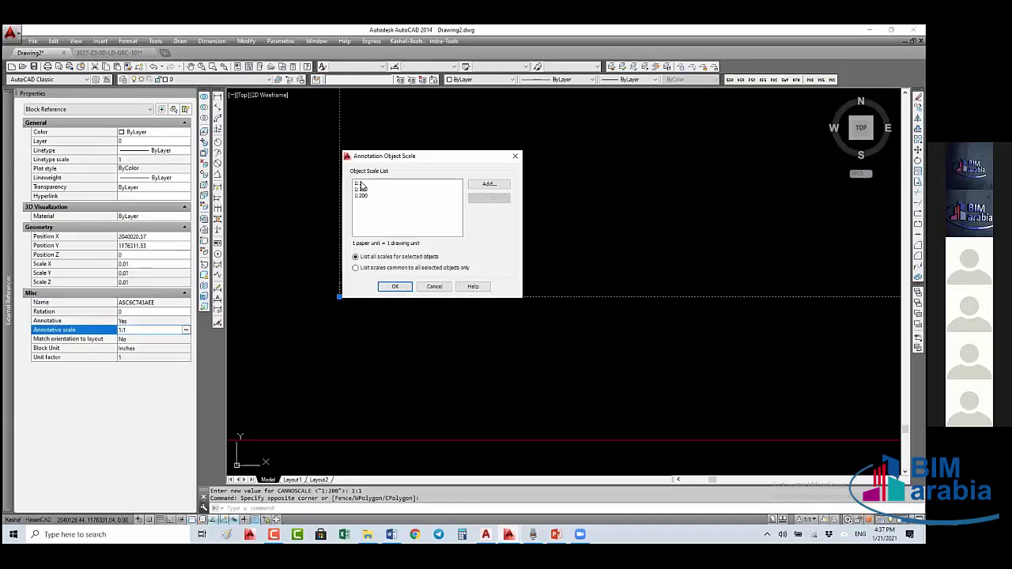
pyautogui.press('Return')
pyautogui.scroll(3, 473, 303)
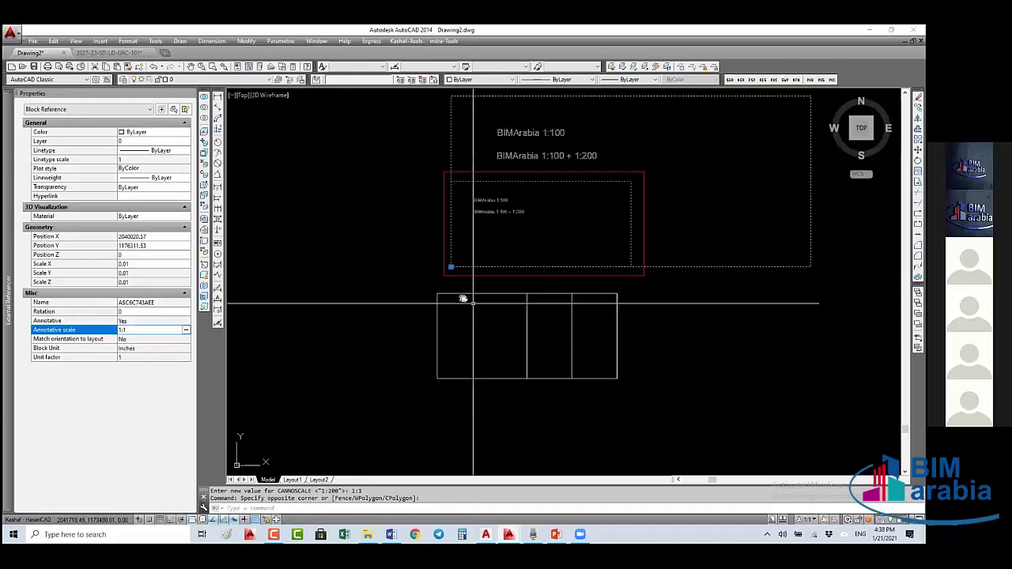
pyautogui.moveTo(472, 303); pyautogui.dragTo(435, 244, button='middle')
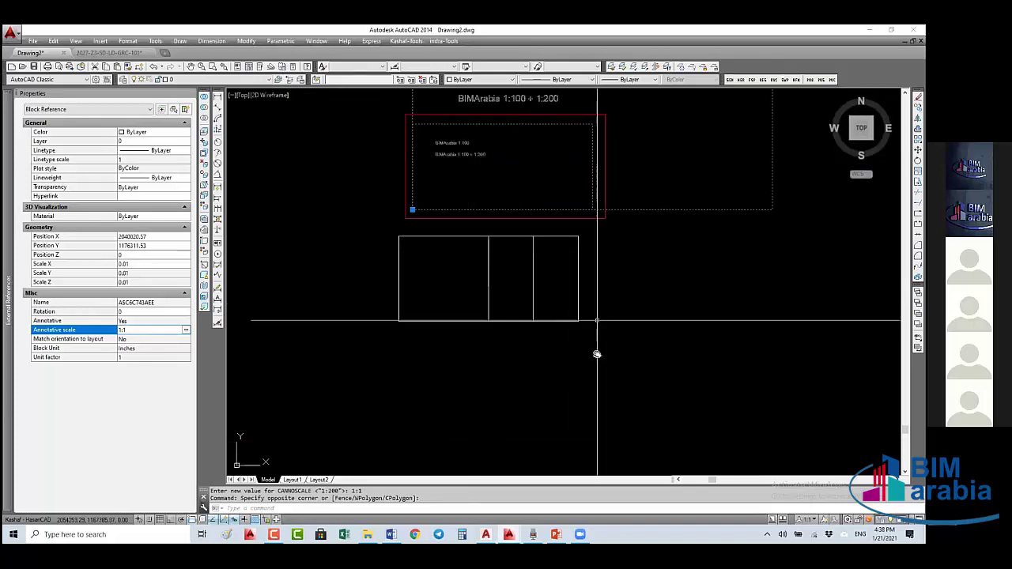
pyautogui.scroll(-2, 601, 332)
pyautogui.scroll(2, 609, 300)
pyautogui.press('Escape')
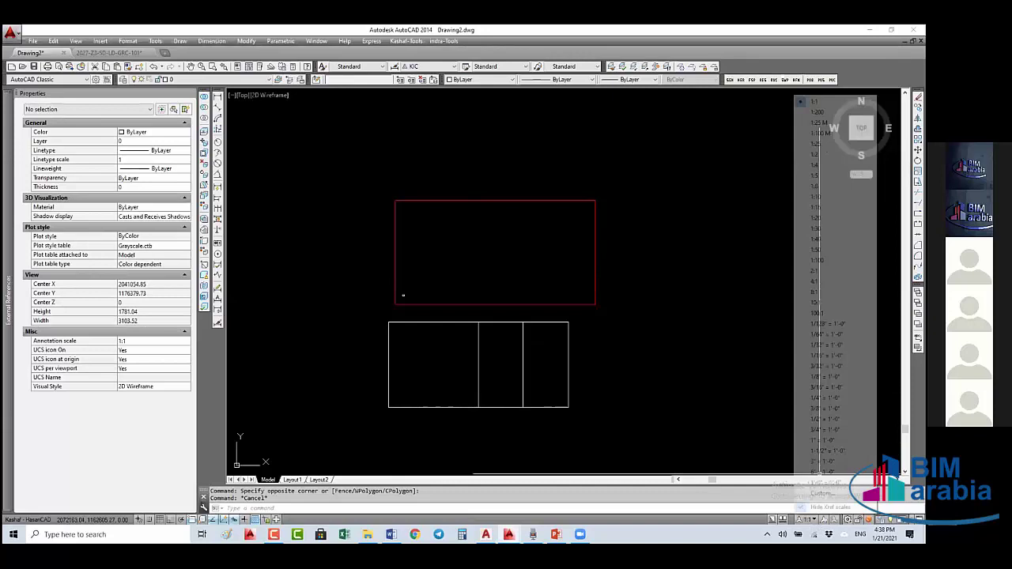
# - Switch the annotation scale to 1:200, then back to 1:100
pyautogui.click(807, 519)
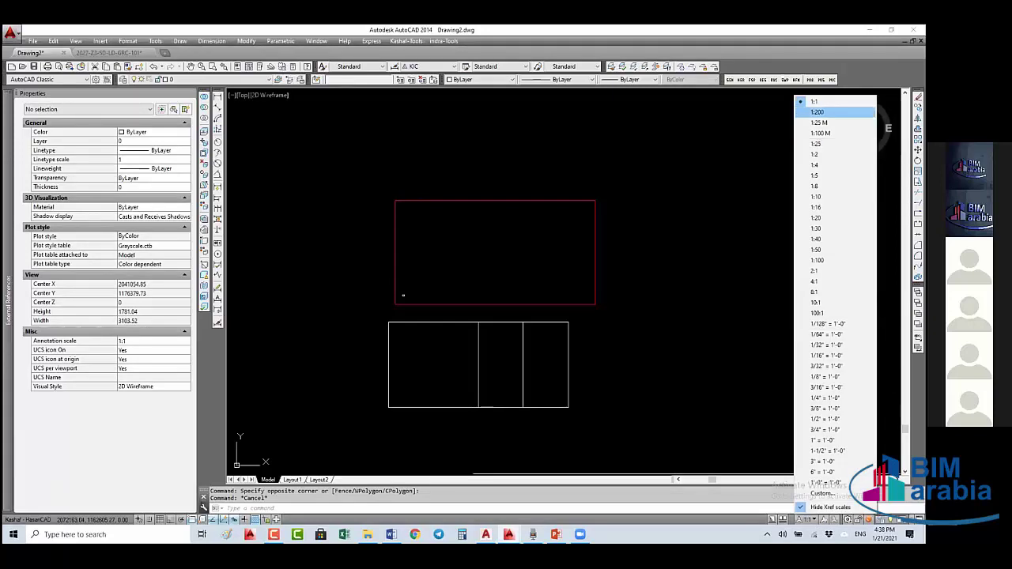
pyautogui.click(818, 112)
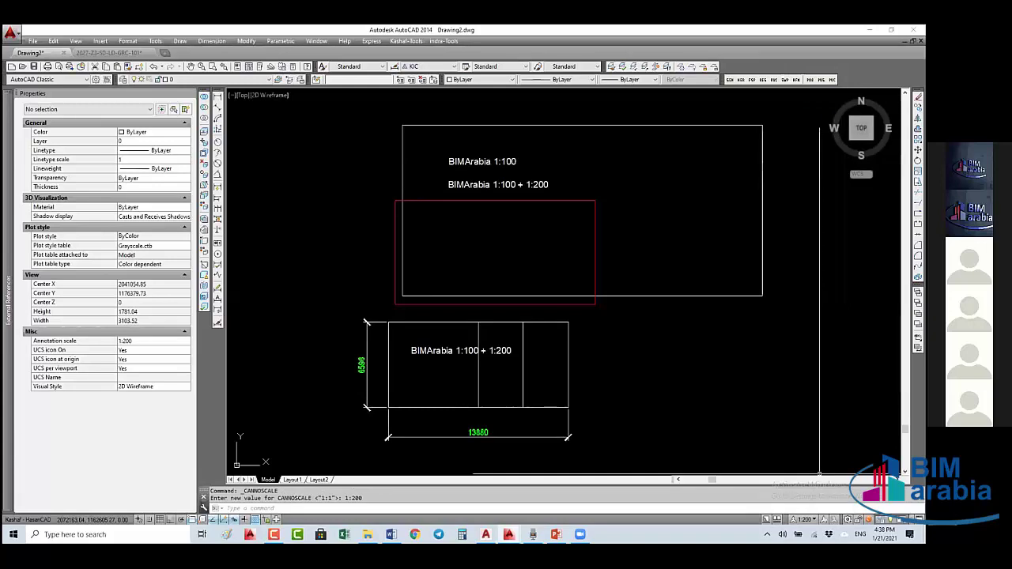
pyautogui.click(804, 517)
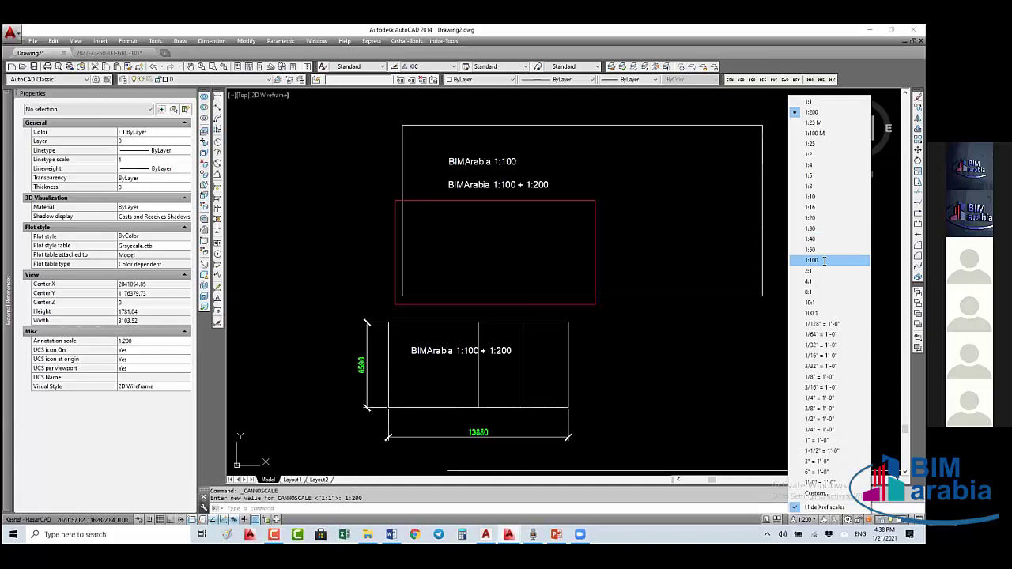
pyautogui.click(824, 261)
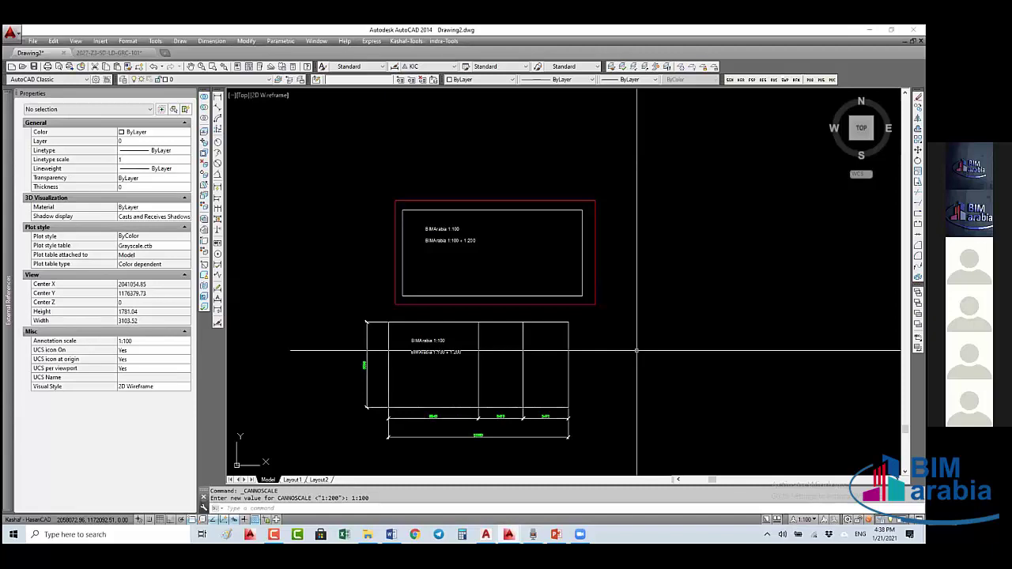
# - On Layout1, set the viewport scale to 1:100
pyautogui.click(292, 480)
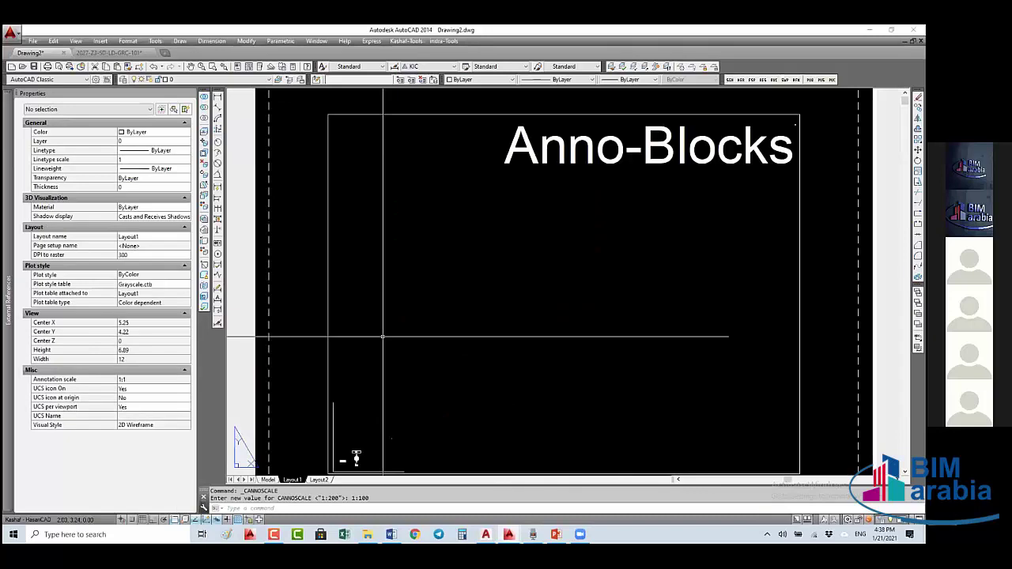
pyautogui.middleClick(382, 337)
pyautogui.middleClick(382, 337)
pyautogui.click(571, 330)
pyautogui.click(704, 386)
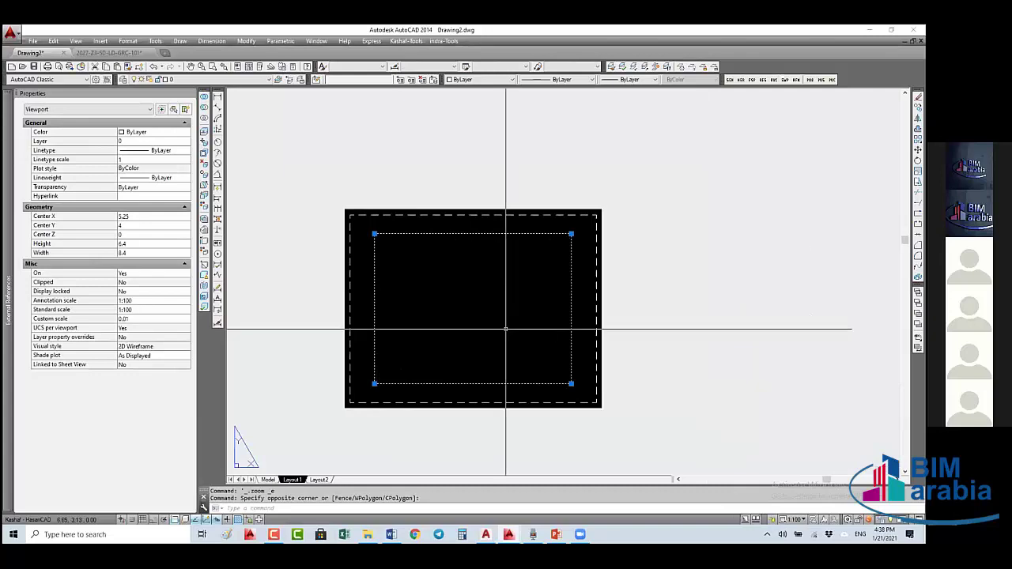
pyautogui.doubleClick(485, 304)
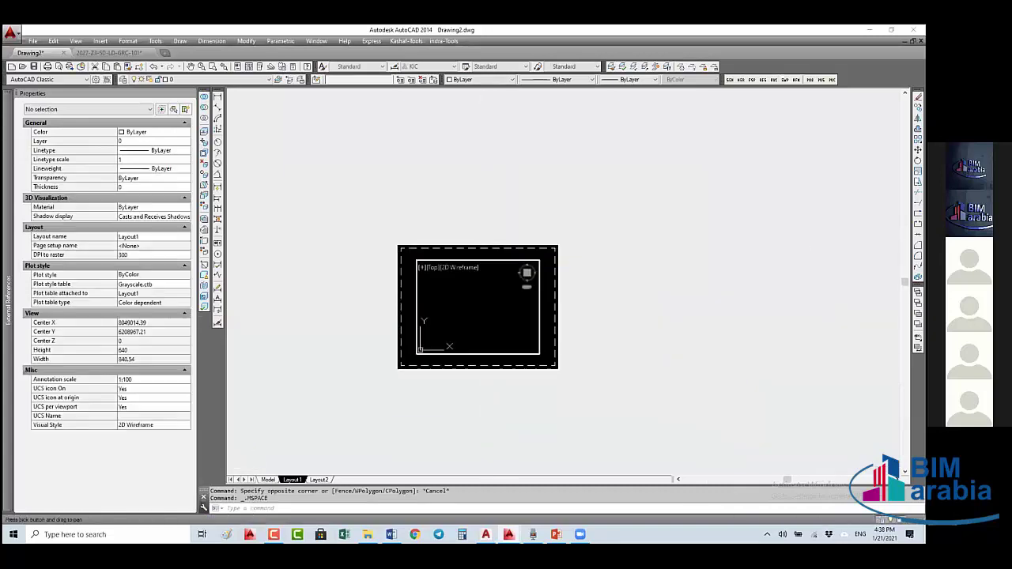
pyautogui.middleClick(457, 324)
pyautogui.middleClick(457, 324)
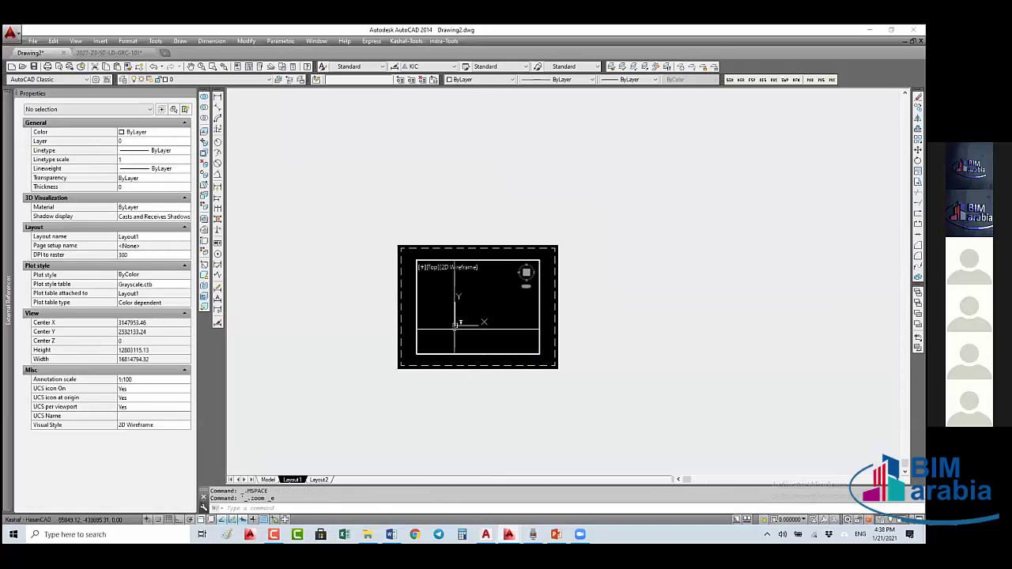
pyautogui.click(789, 519)
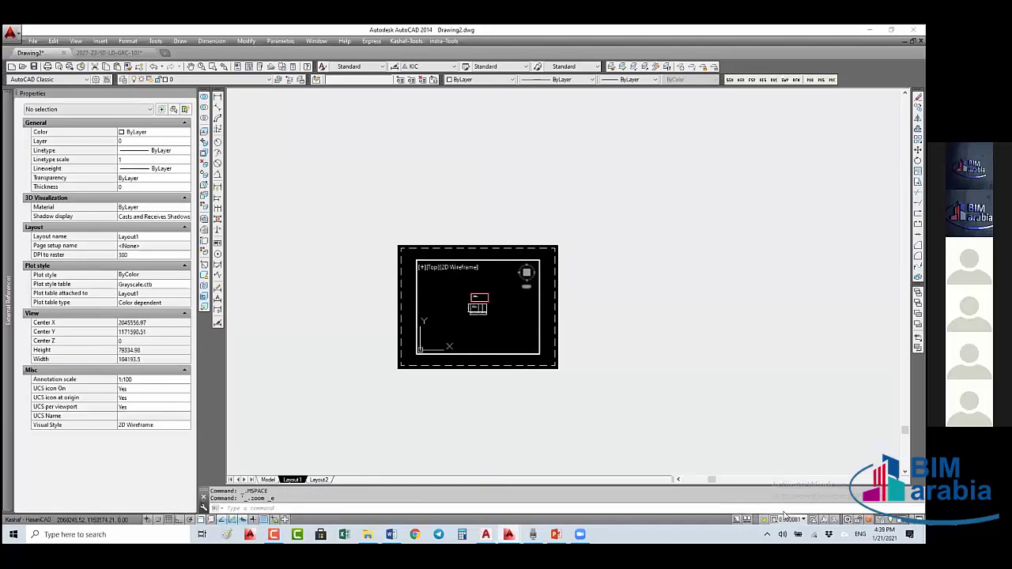
pyautogui.click(787, 519)
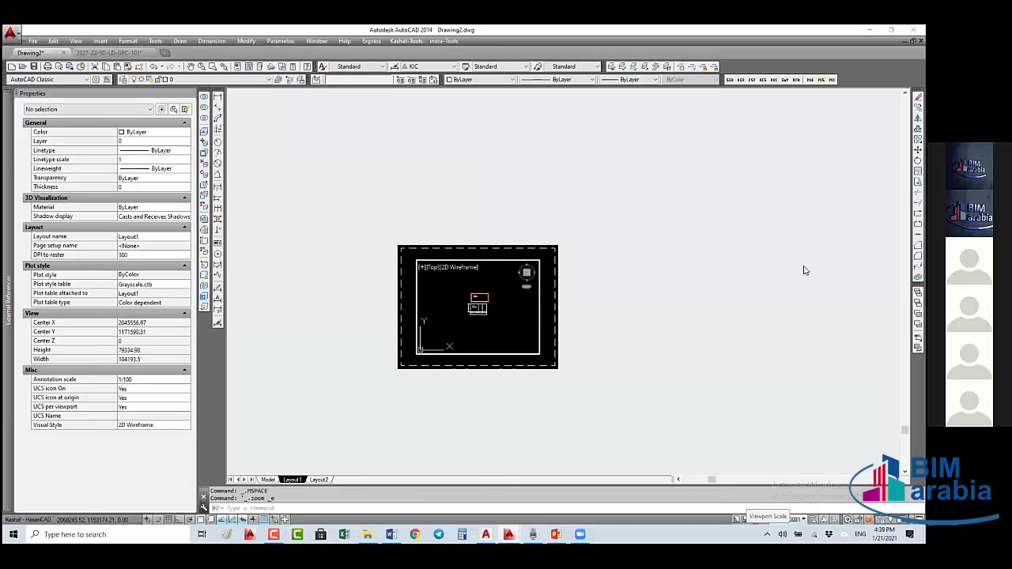
pyautogui.click(488, 320)
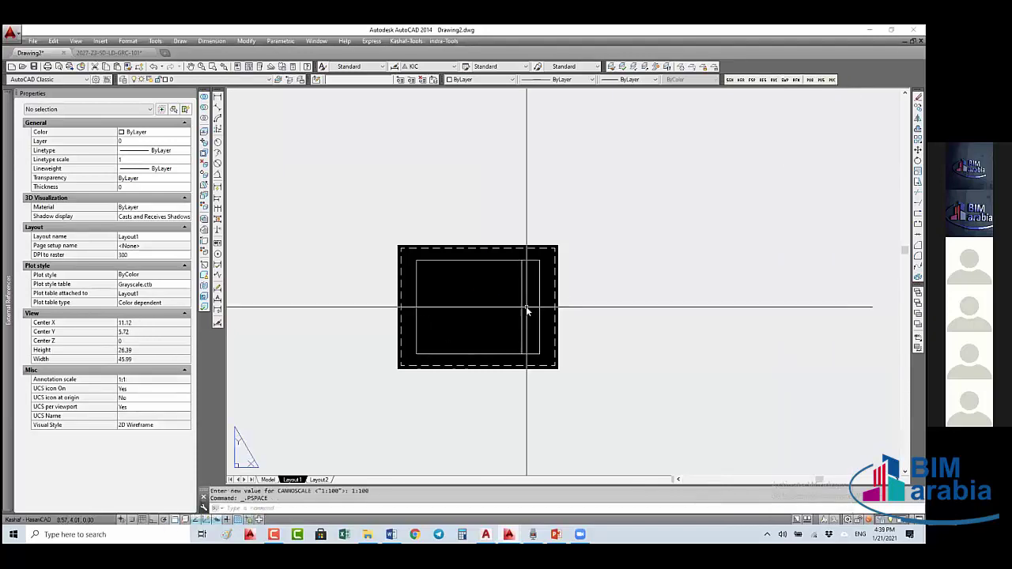
# - Scale the viewport by a factor of 100, zoom extents, and open the Plot dialog
pyautogui.write('sc')
pyautogui.press('Return')
pyautogui.click(434, 353)
pyautogui.press('Return')
pyautogui.click(476, 314)
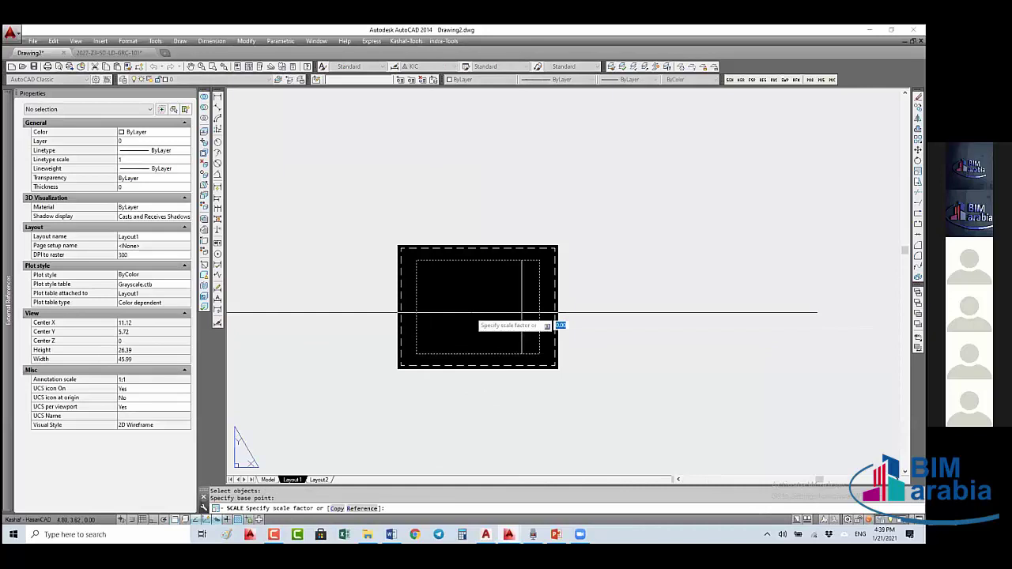
pyautogui.write('100')
pyautogui.press('Return')
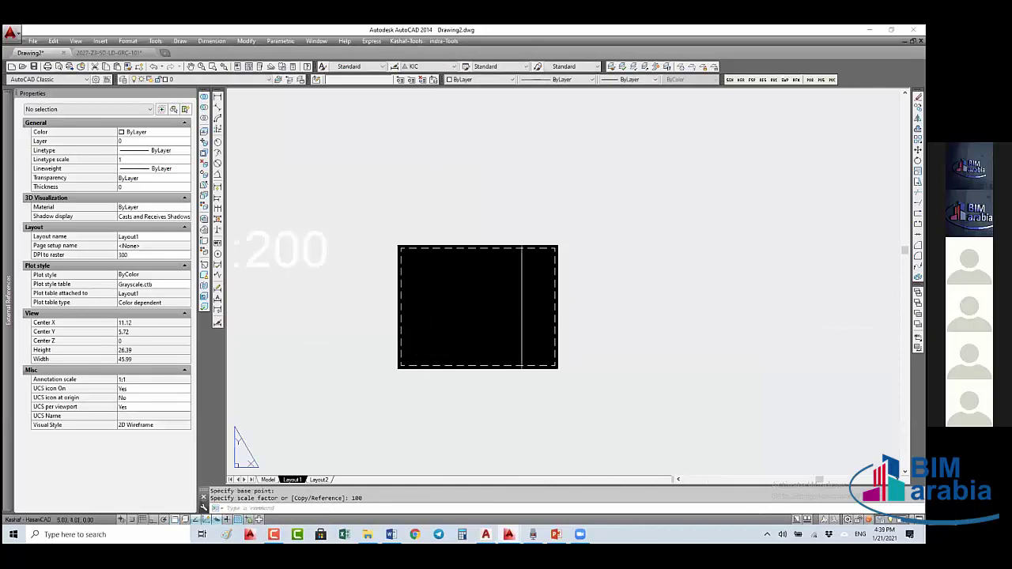
pyautogui.middleClick(475, 307)
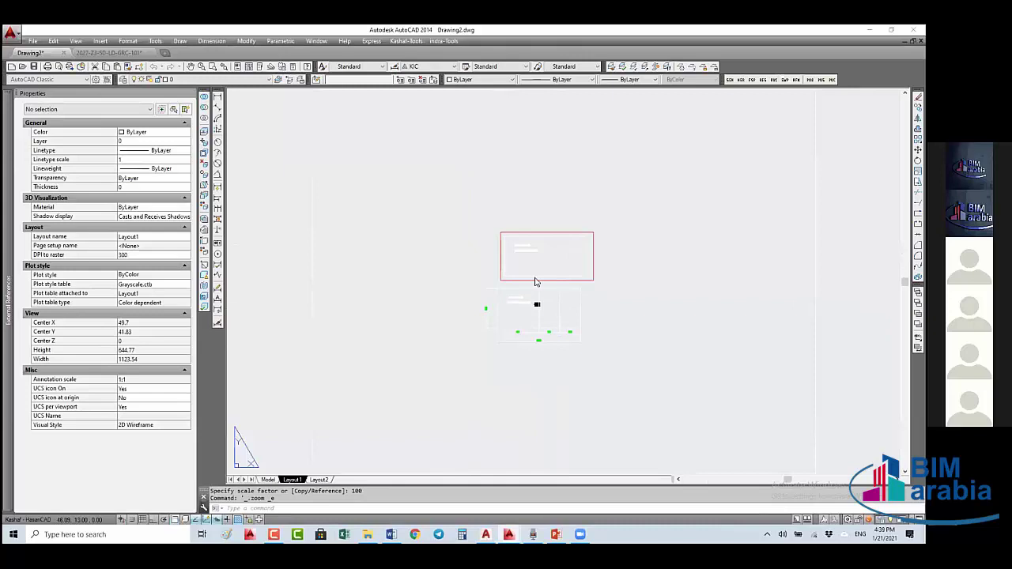
pyautogui.hotkey('ctrl', 'p')
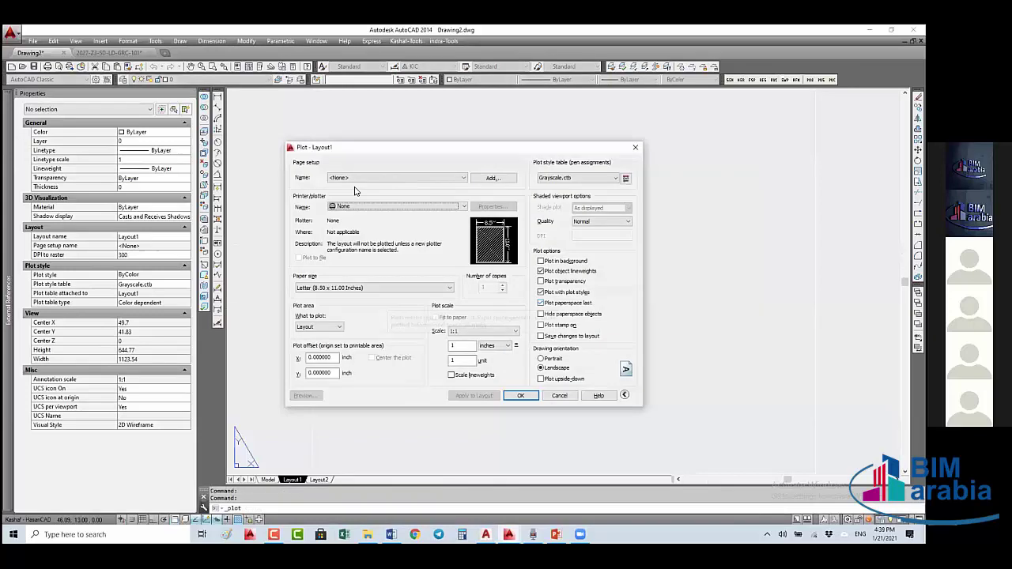
# - Apply the <Previous plot> page setup (DWG To PDF, ISO full bleed A0) to Layout1
pyautogui.click(396, 177)
pyautogui.click(356, 191)
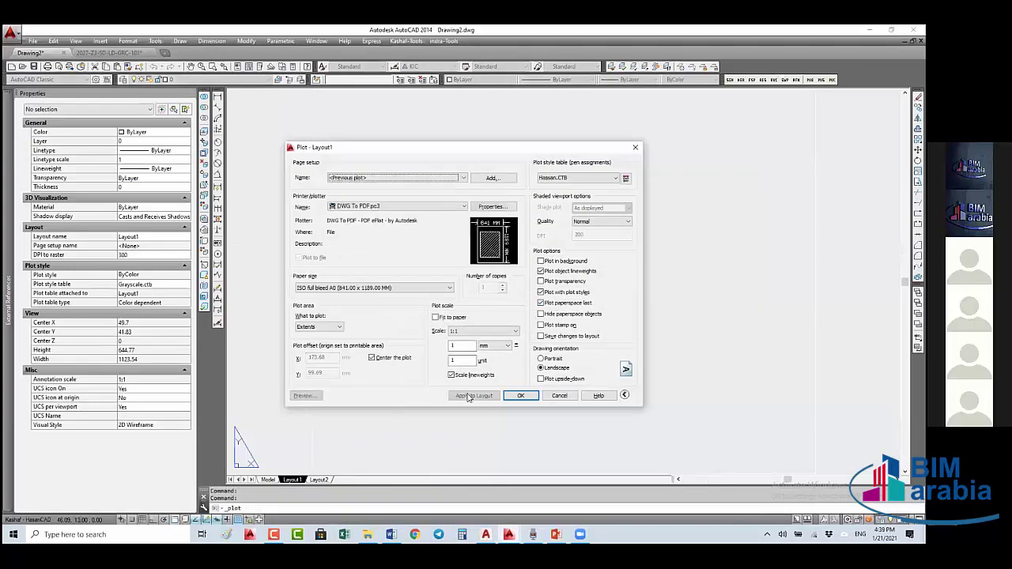
pyautogui.click(472, 396)
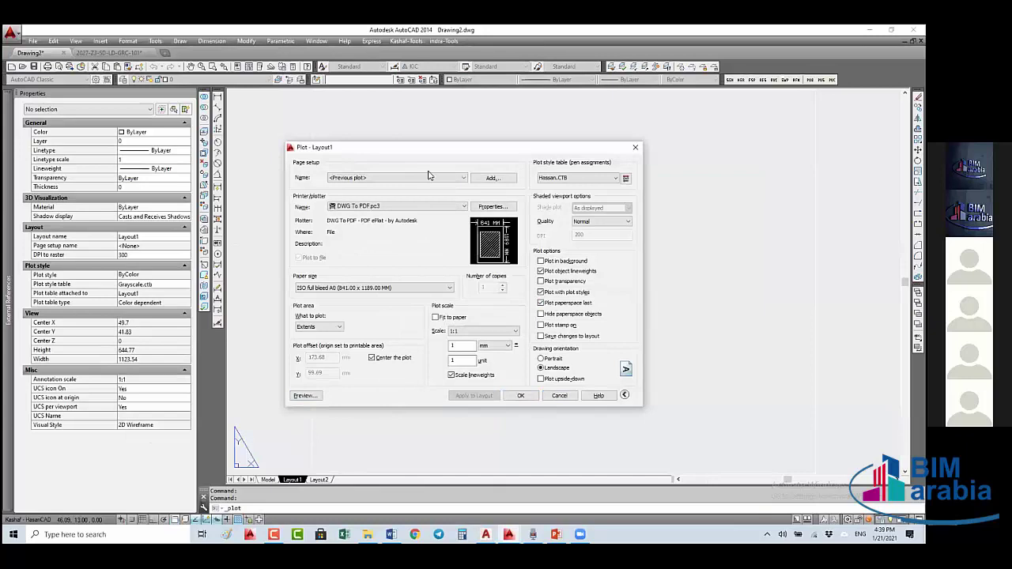
pyautogui.click(536, 397)
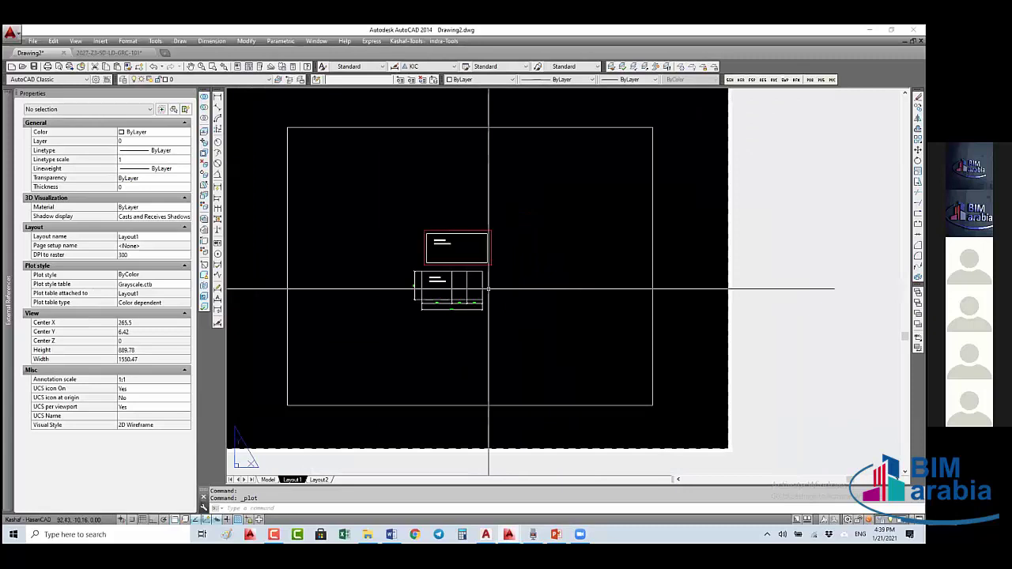
pyautogui.doubleClick(489, 289)
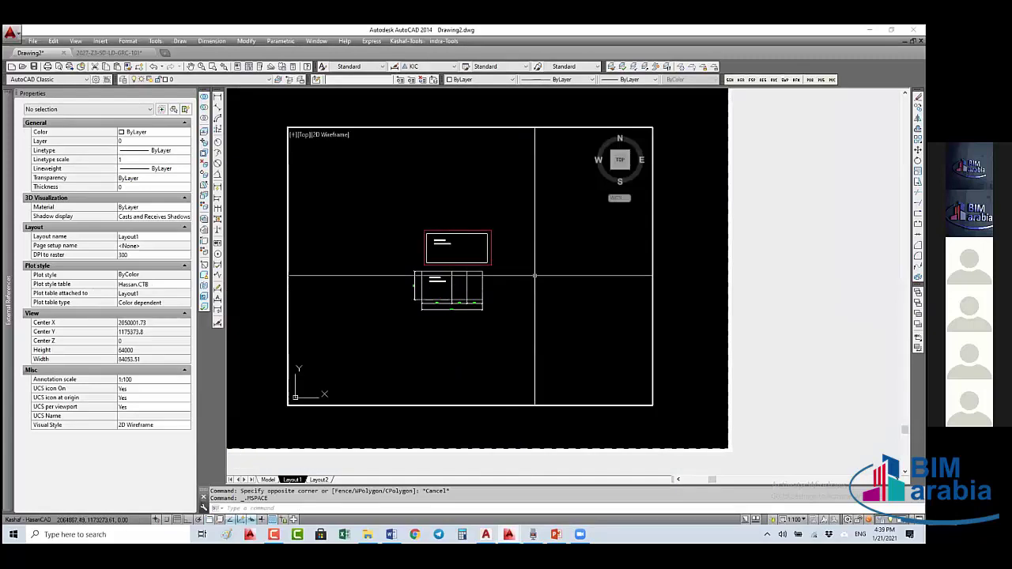
pyautogui.click(794, 519)
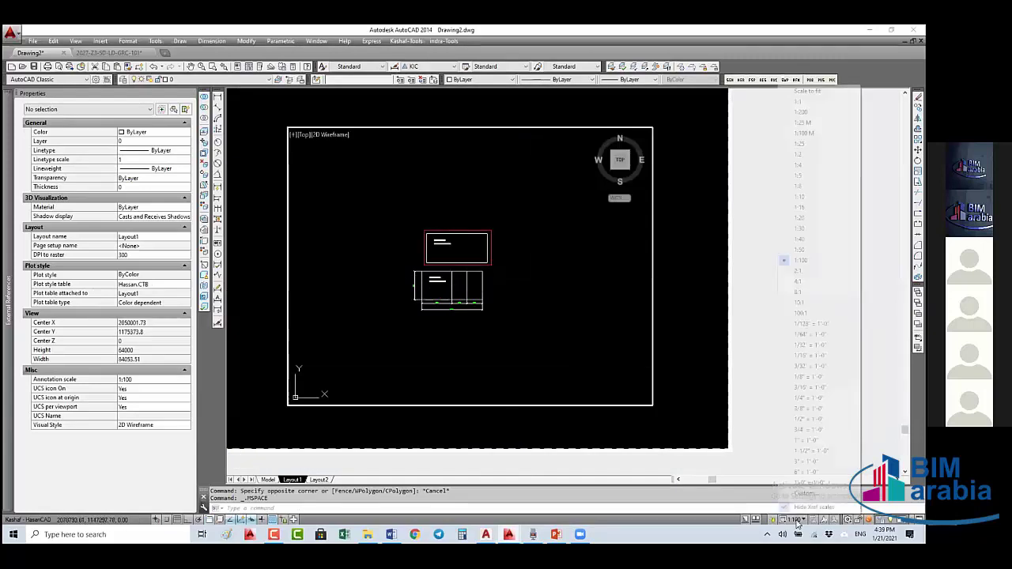
# - Try a 1:200 viewport scale, restore 1:100, and return to paper space
pyautogui.click(800, 113)
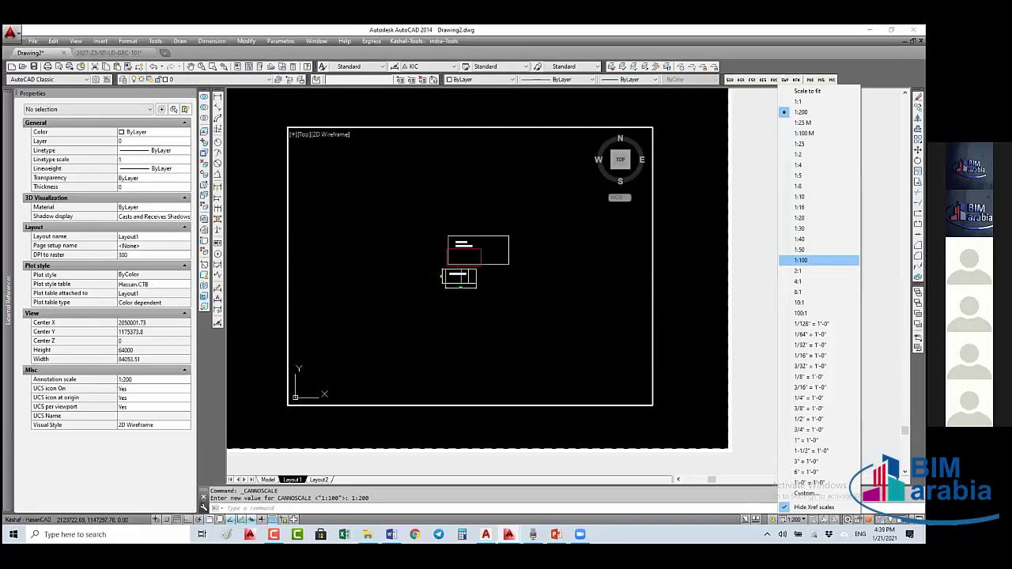
pyautogui.click(801, 260)
pyautogui.doubleClick(688, 237)
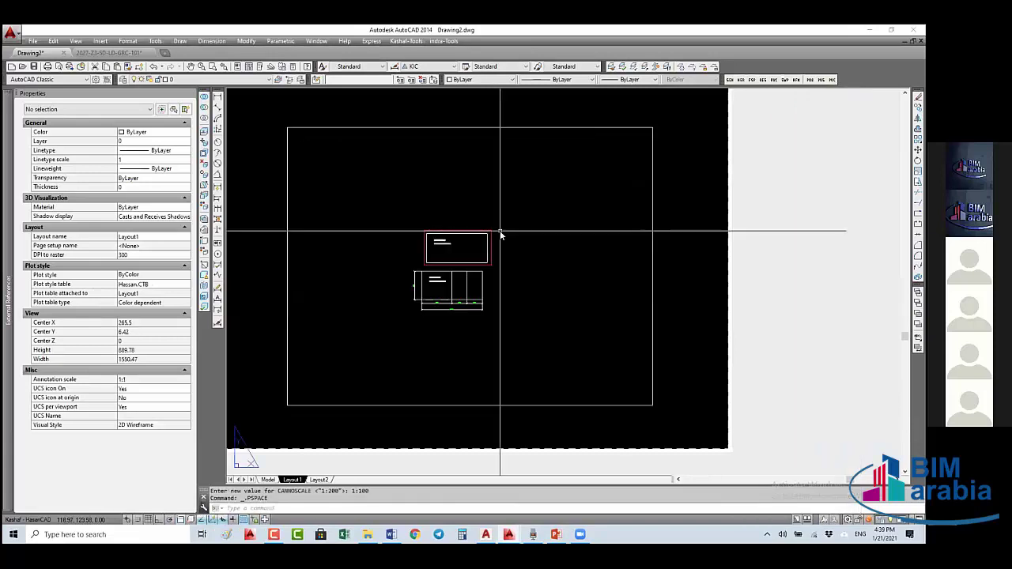
# - Draw a paper-space rectangle around the red-framed BIMArabia texts and dimensioned block, then re-enter the viewport
pyautogui.write('rec')
pyautogui.press('Return')
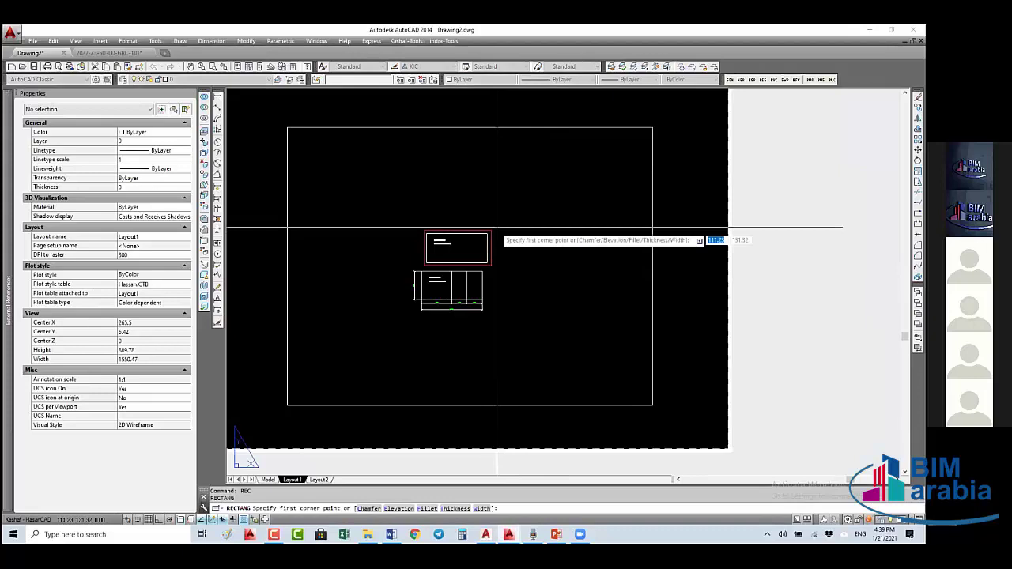
pyautogui.click(491, 230)
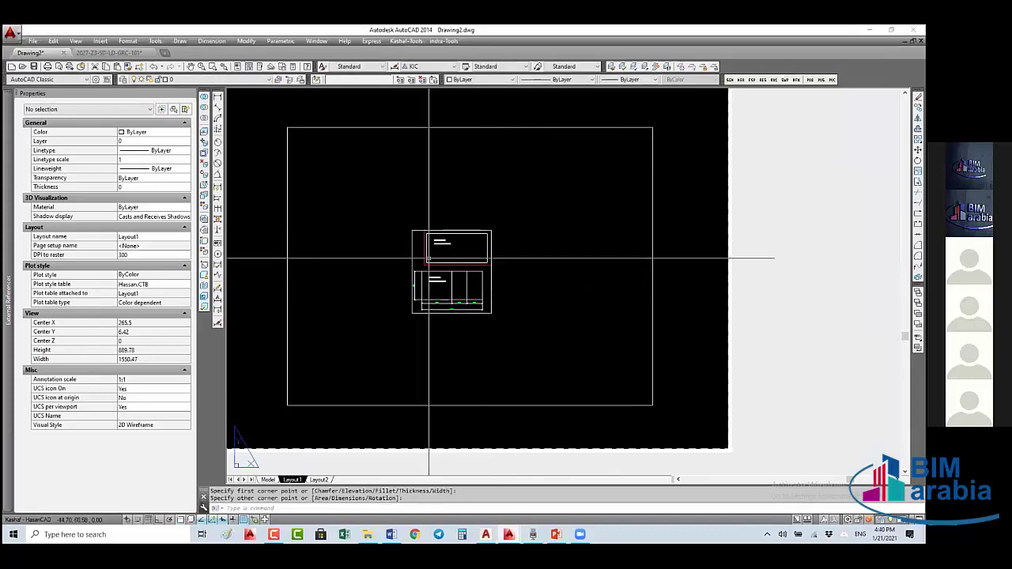
pyautogui.scroll(5, 429, 258)
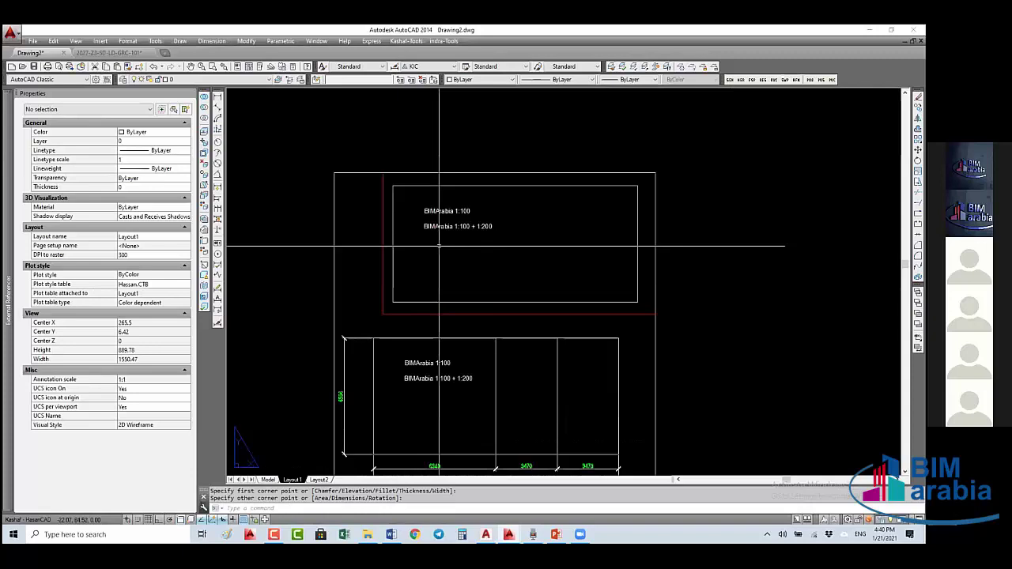
pyautogui.scroll(3, 410, 199)
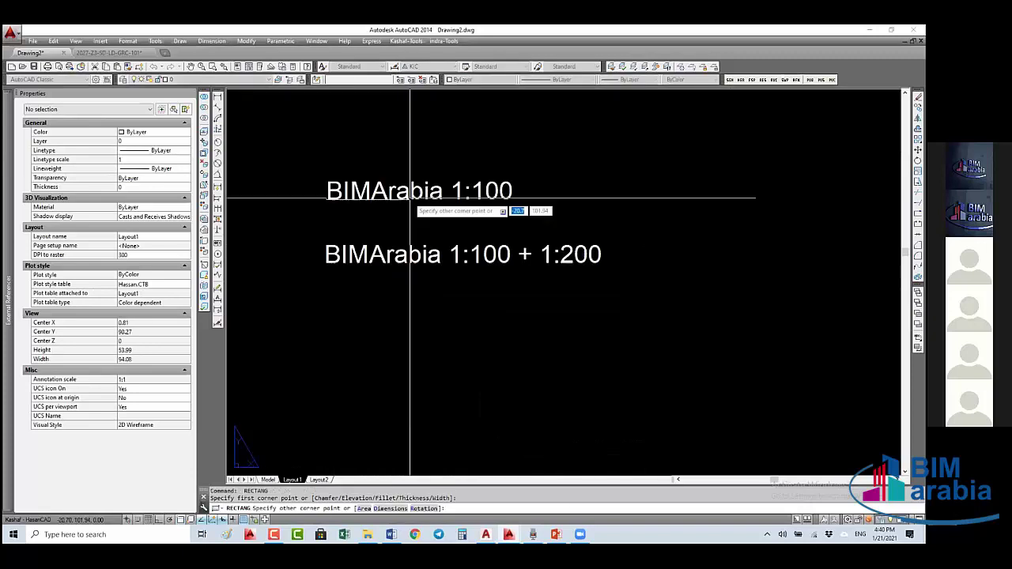
pyautogui.click(524, 198)
pyautogui.scroll(-3, 515, 219)
pyautogui.scroll(-5, 533, 210)
pyautogui.doubleClick(535, 190)
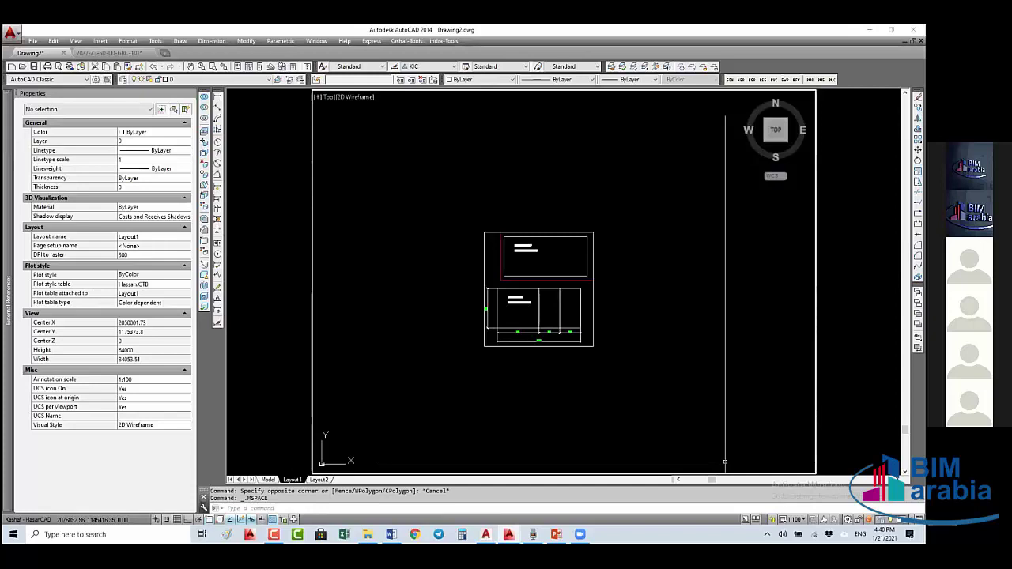
# - Leave the viewport for paper space and make the two paper-space polylines yellow
pyautogui.click(797, 519)
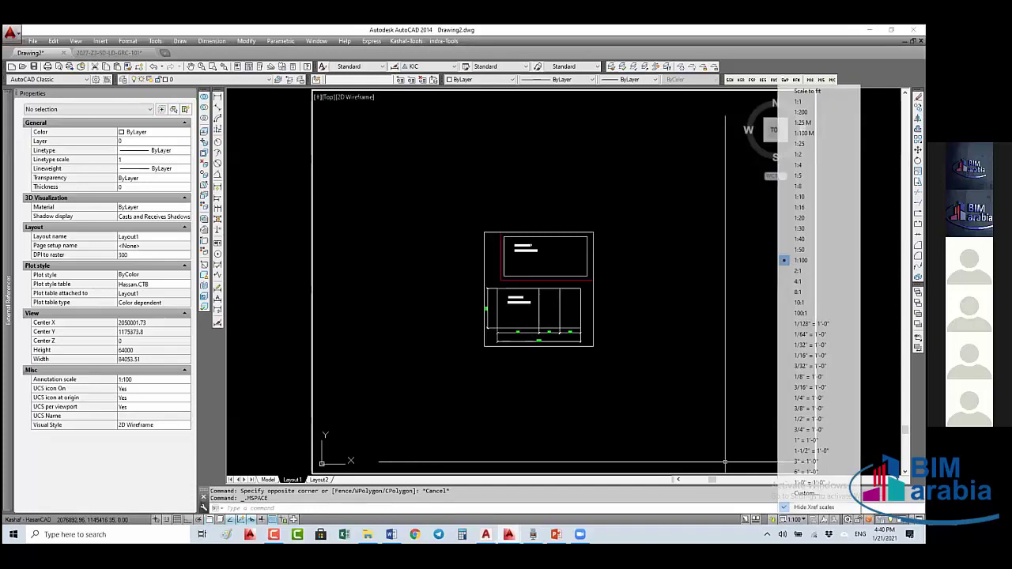
pyautogui.click(735, 365)
pyautogui.press('Escape')
pyautogui.press('Escape')
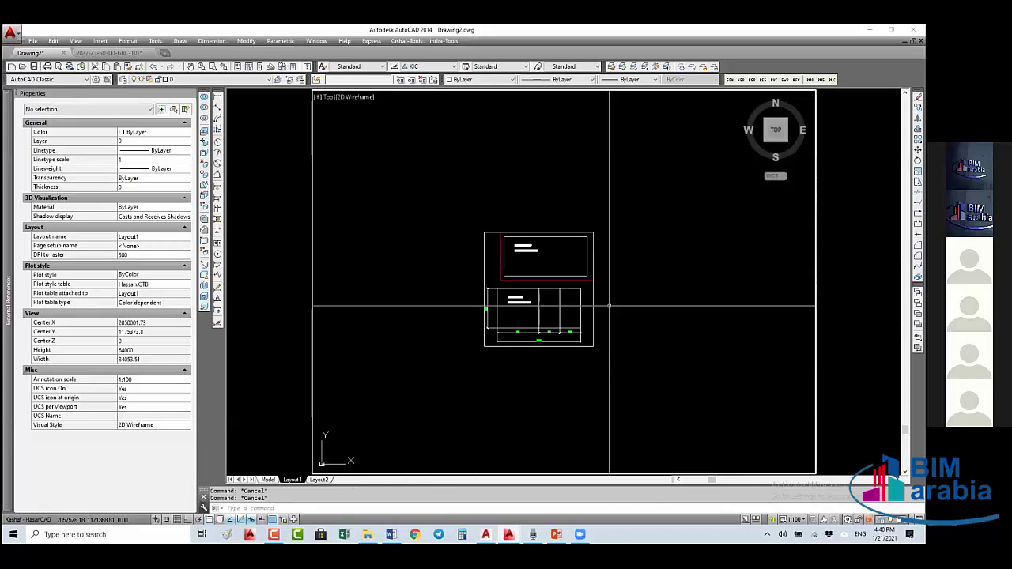
pyautogui.doubleClick(443, 270)
pyautogui.moveTo(609, 352); pyautogui.dragTo(547, 232)
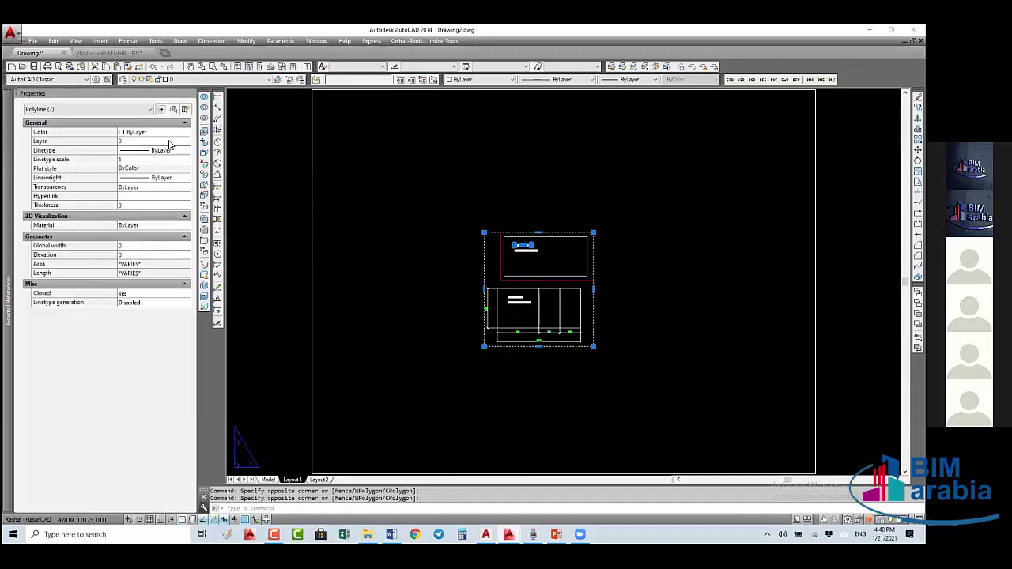
pyautogui.click(139, 170)
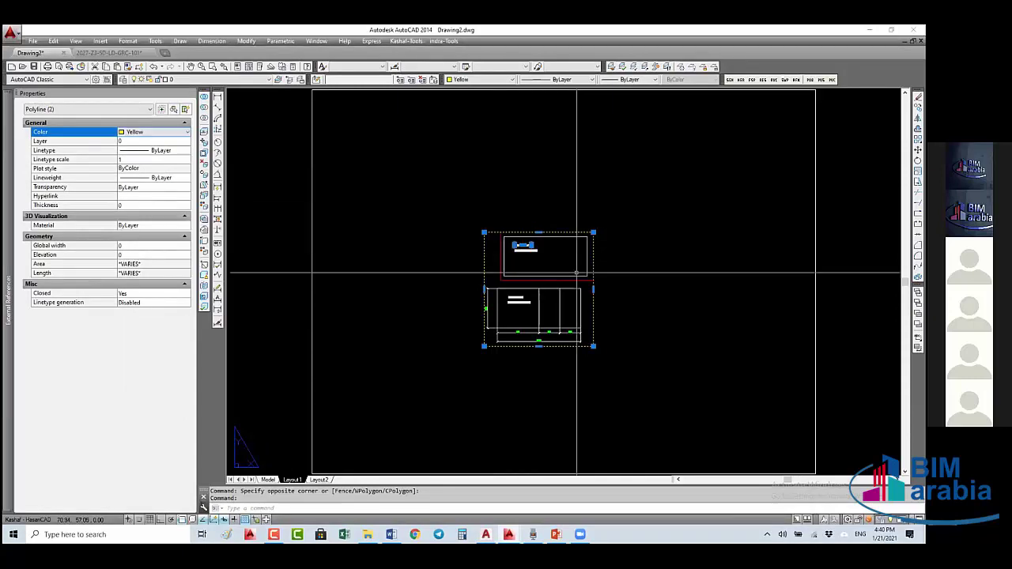
pyautogui.press('Escape')
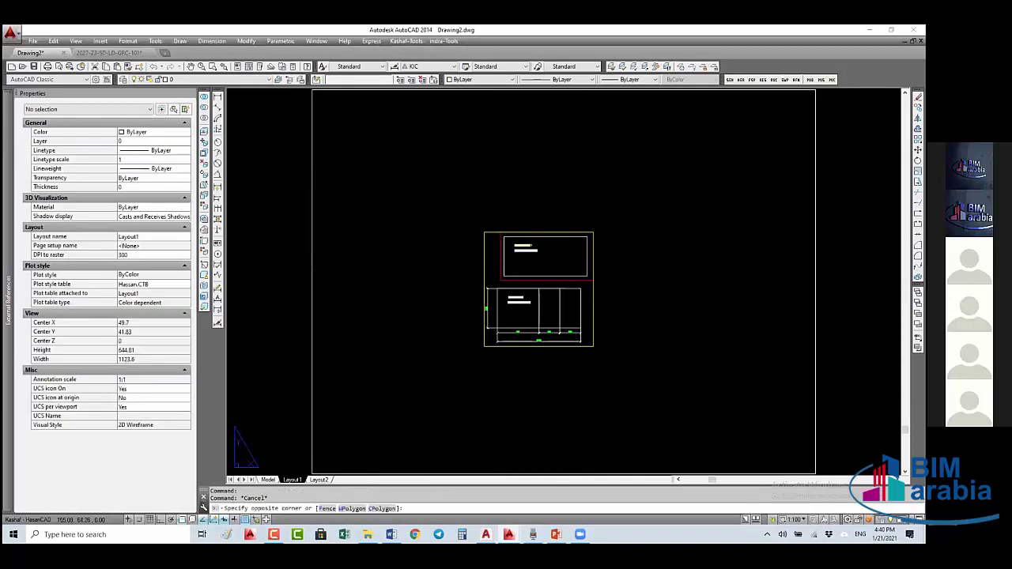
# - Set the viewport scale to 1:200, pan left, then switch to the 2027-Z3-SD-LD-GRC-101 drawing
pyautogui.doubleClick(540, 309)
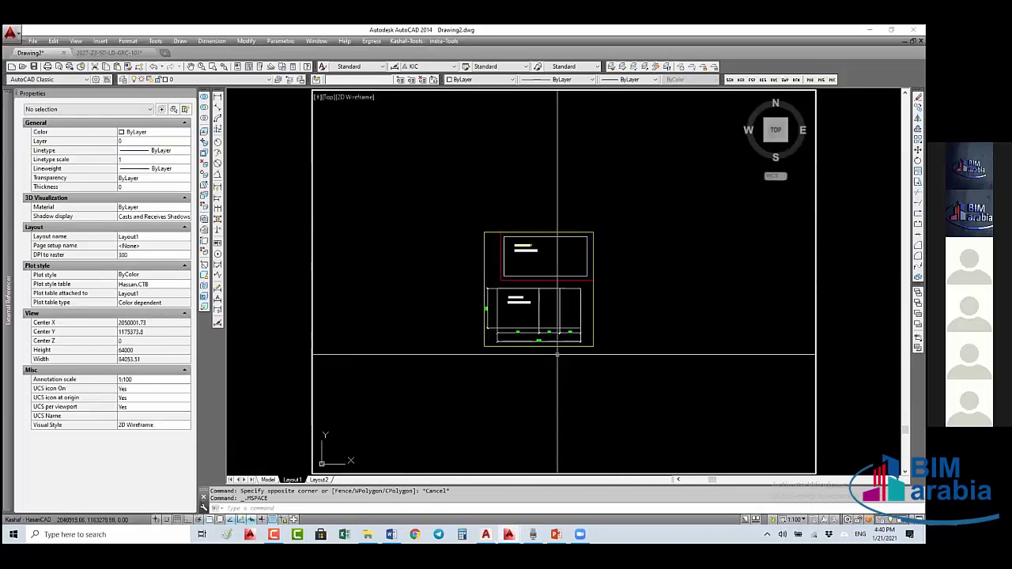
pyautogui.click(794, 520)
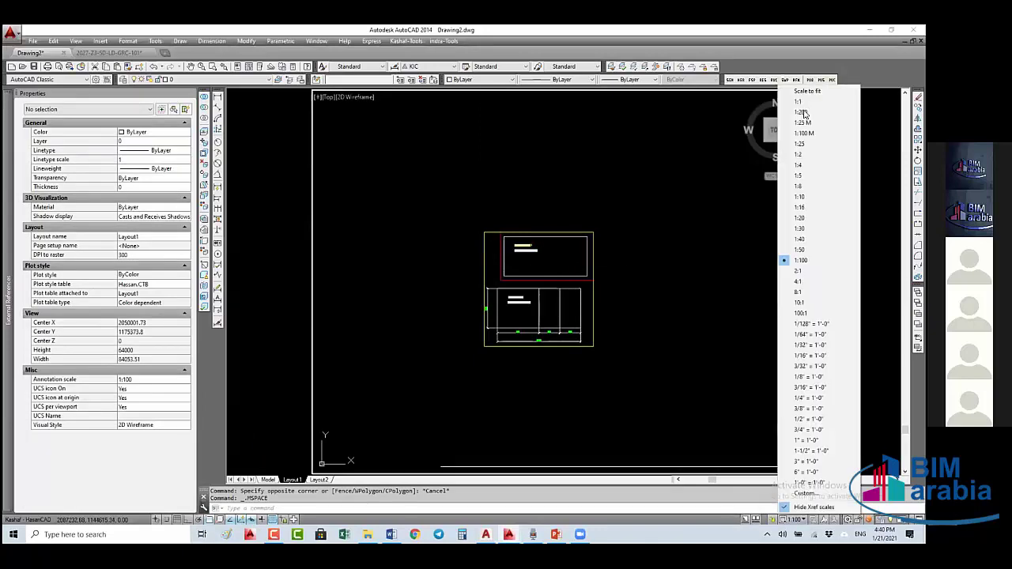
pyautogui.click(801, 112)
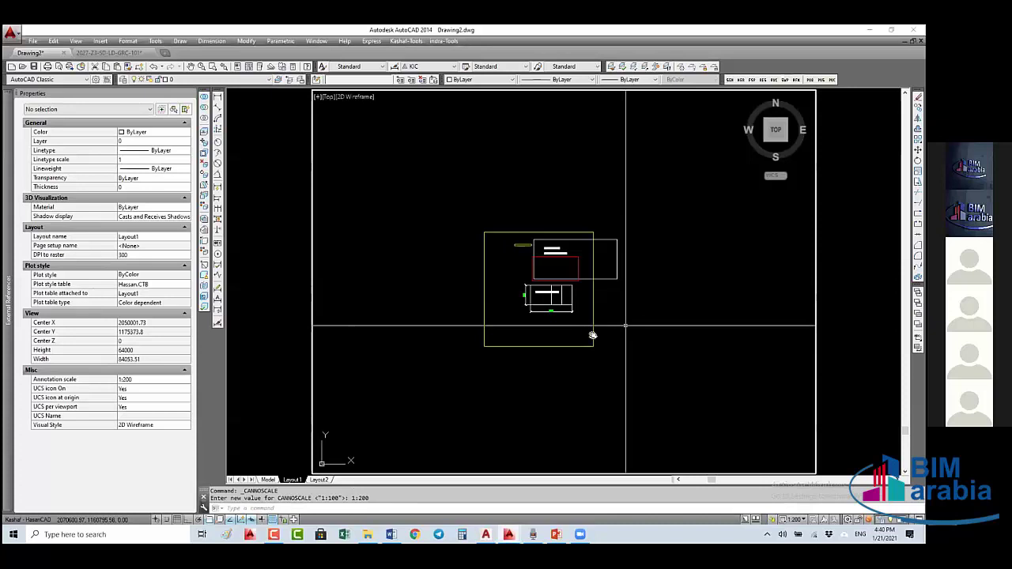
pyautogui.moveTo(626, 325); pyautogui.dragTo(588, 336, button='middle')
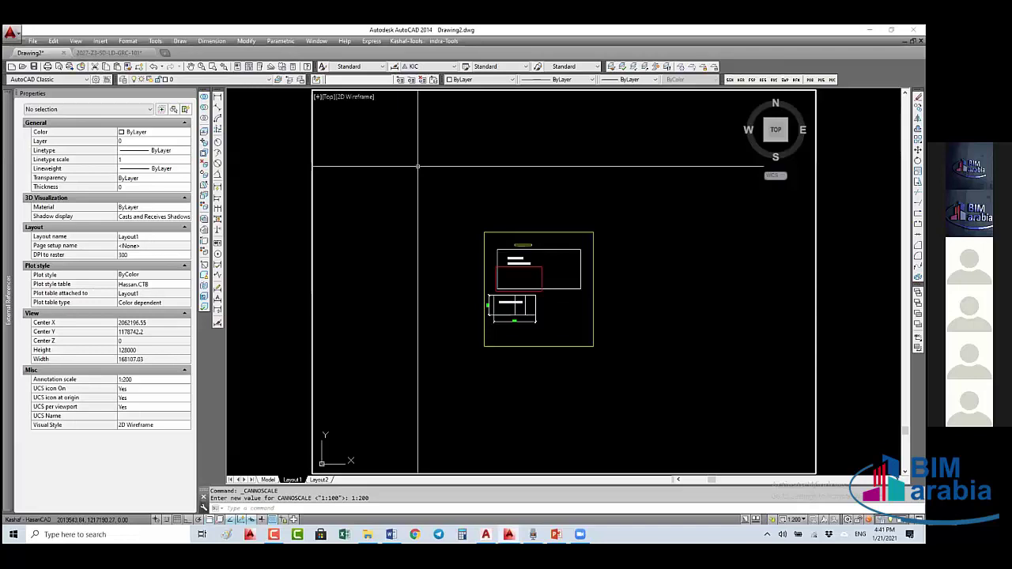
pyautogui.hotkey('ctrl', 'Tab')
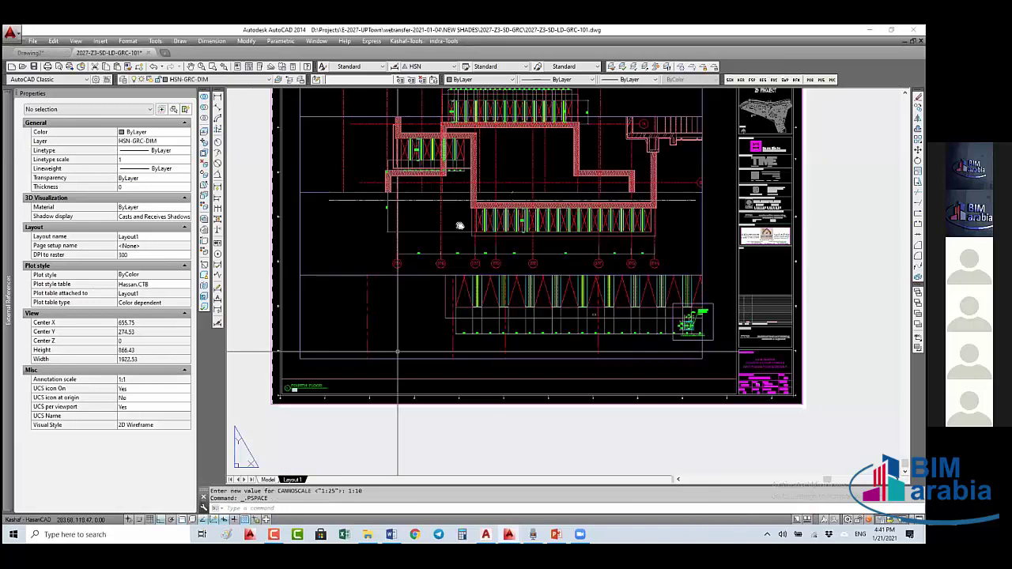
# - Zoom around in the sheet's lower and upper viewports, then switch back to Drawing2
pyautogui.doubleClick(594, 315)
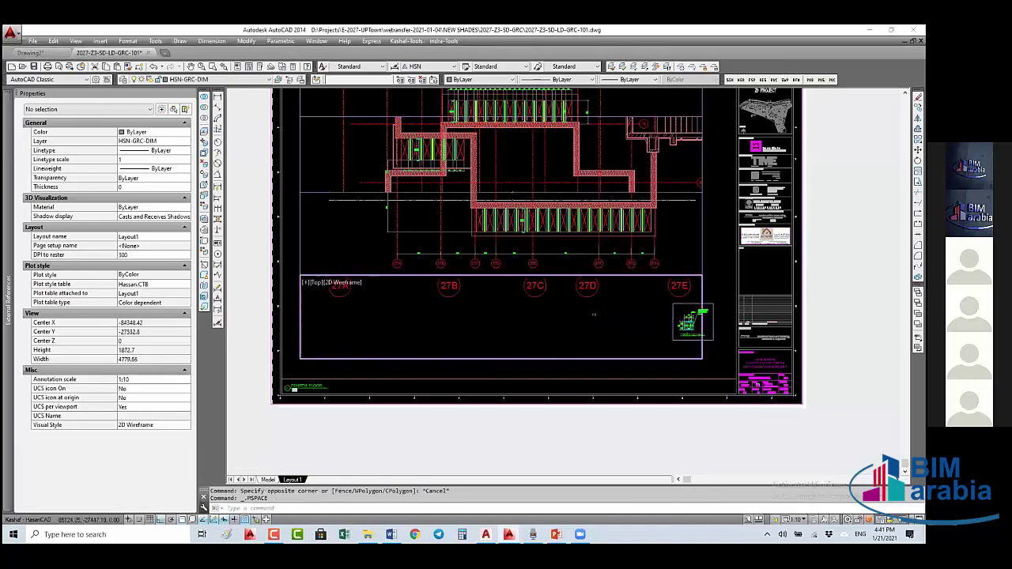
pyautogui.scroll(-10, 593, 315)
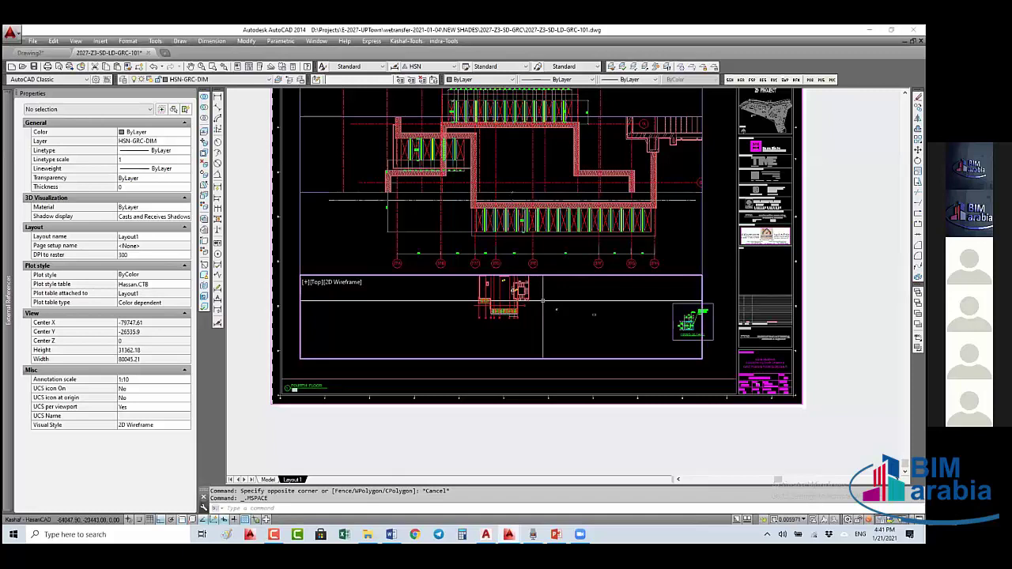
pyautogui.scroll(6, 518, 284)
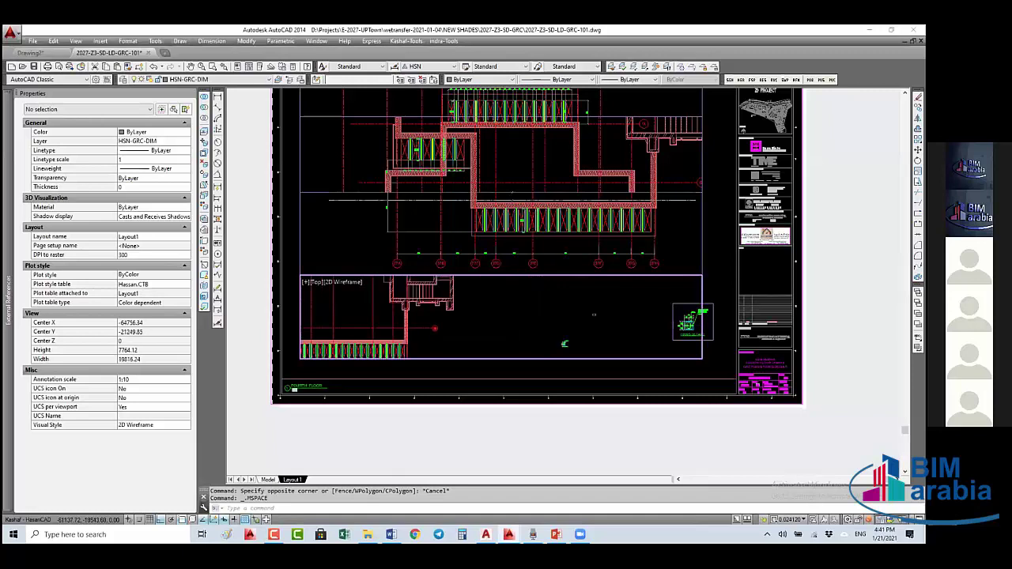
pyautogui.click(496, 242)
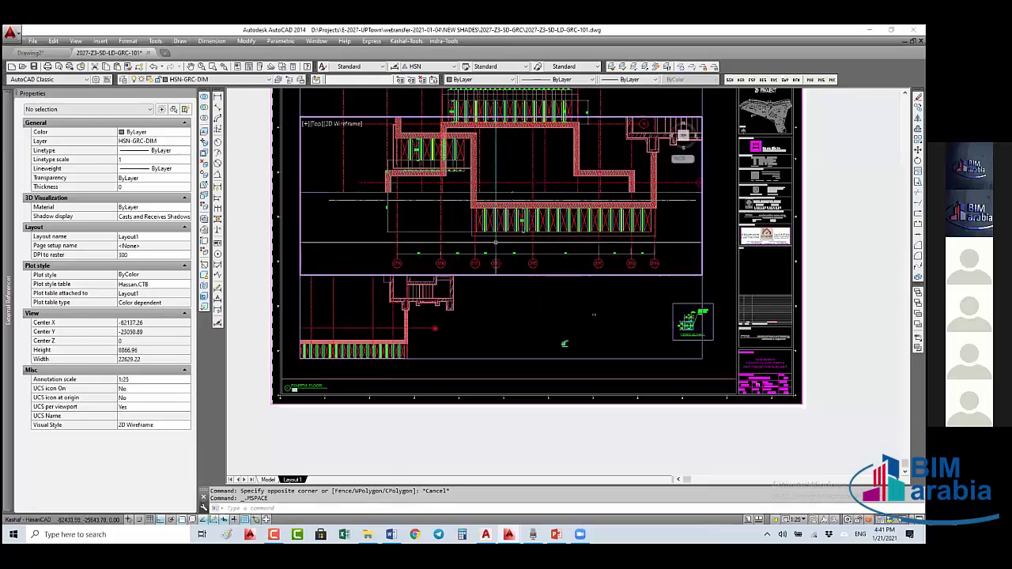
pyautogui.scroll(-5, 495, 242)
pyautogui.scroll(-3, 479, 251)
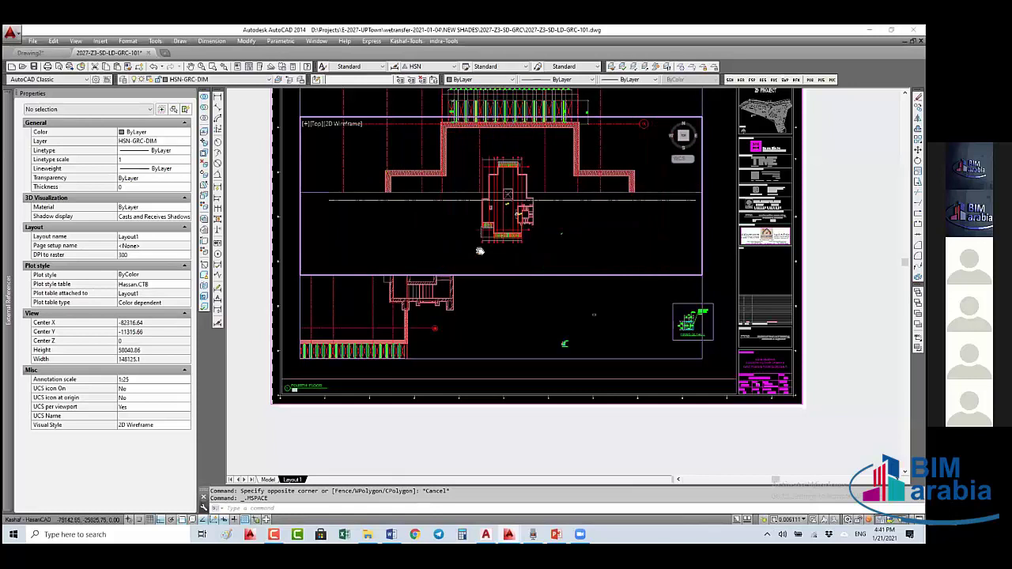
pyautogui.scroll(10, 606, 351)
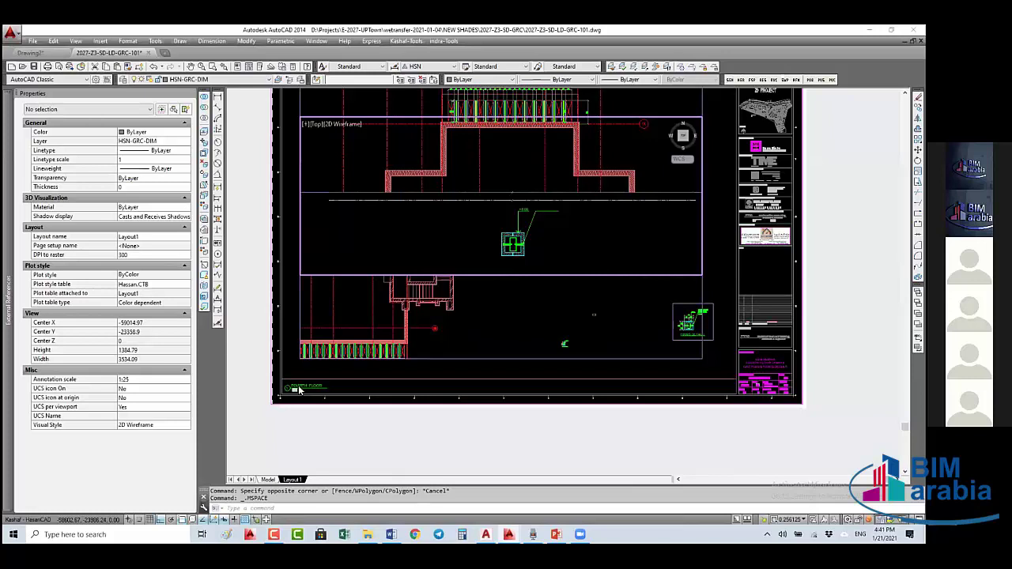
pyautogui.press('Escape')
pyautogui.press('Escape')
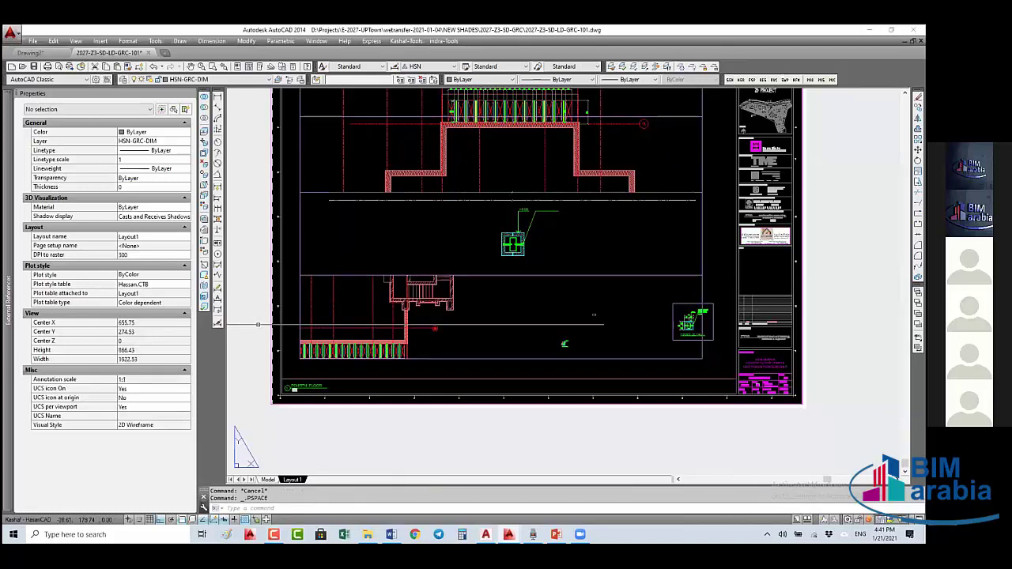
pyautogui.hotkey('ctrl', 'Tab')
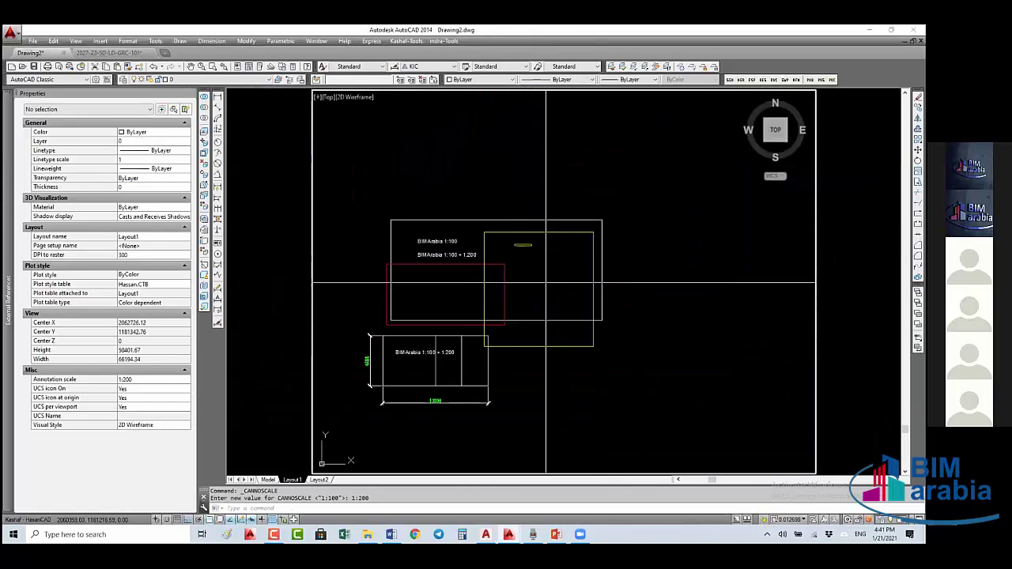
# - Nudge the view, set the Layout1 viewport scale to 1:200, and return to paper space
pyautogui.moveTo(775, 345); pyautogui.dragTo(784, 355, button='middle')
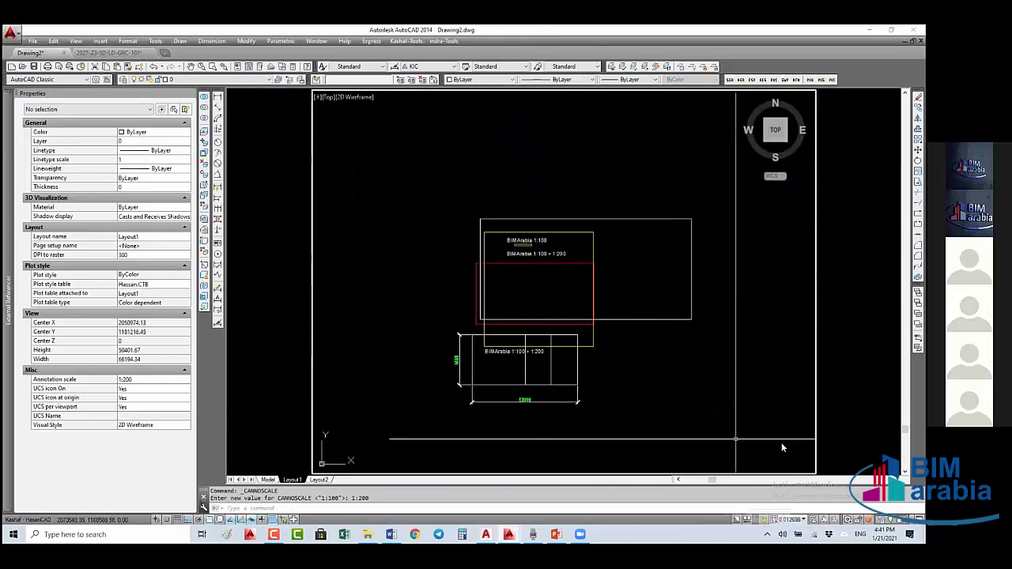
pyautogui.click(791, 519)
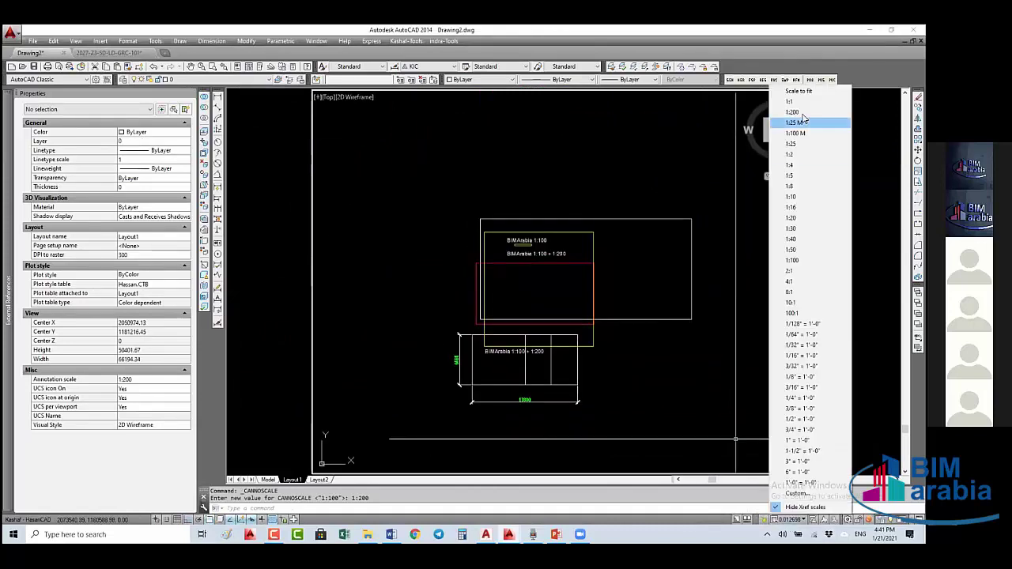
pyautogui.click(800, 115)
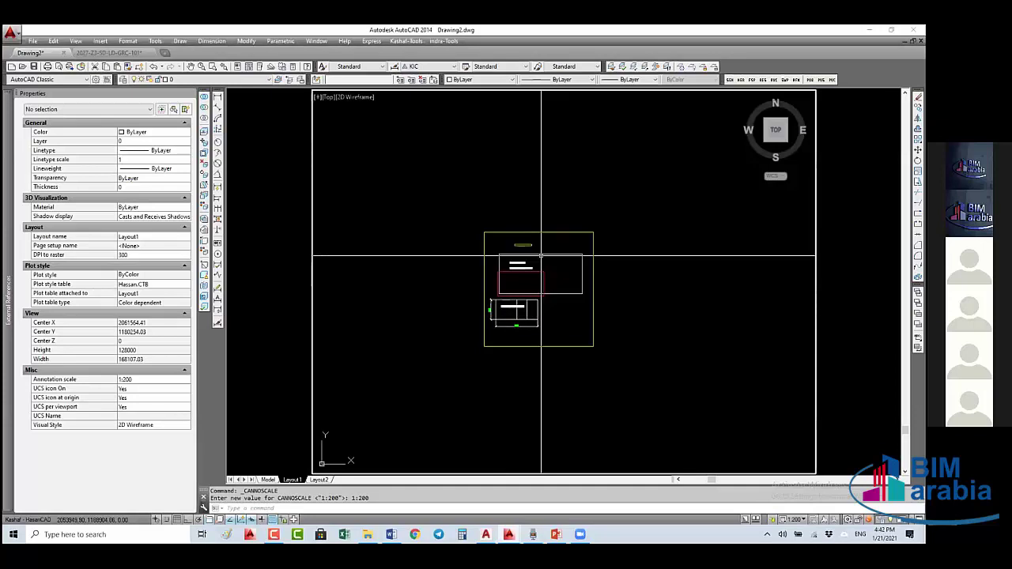
pyautogui.doubleClick(293, 388)
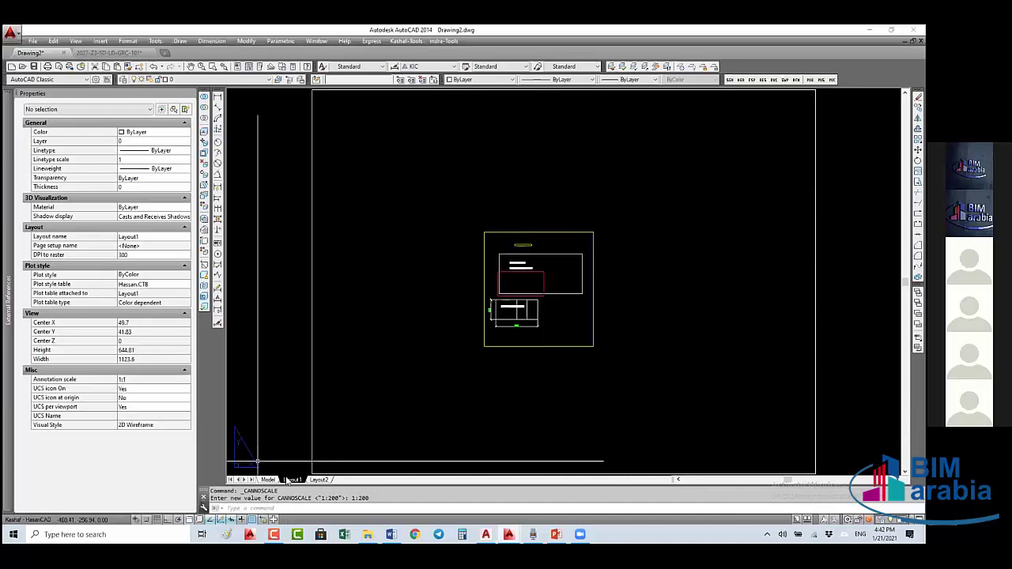
# - On the Model tab, copy the lower dimensioned block and paste it as a block with Ctrl+Shift+V
pyautogui.click(268, 480)
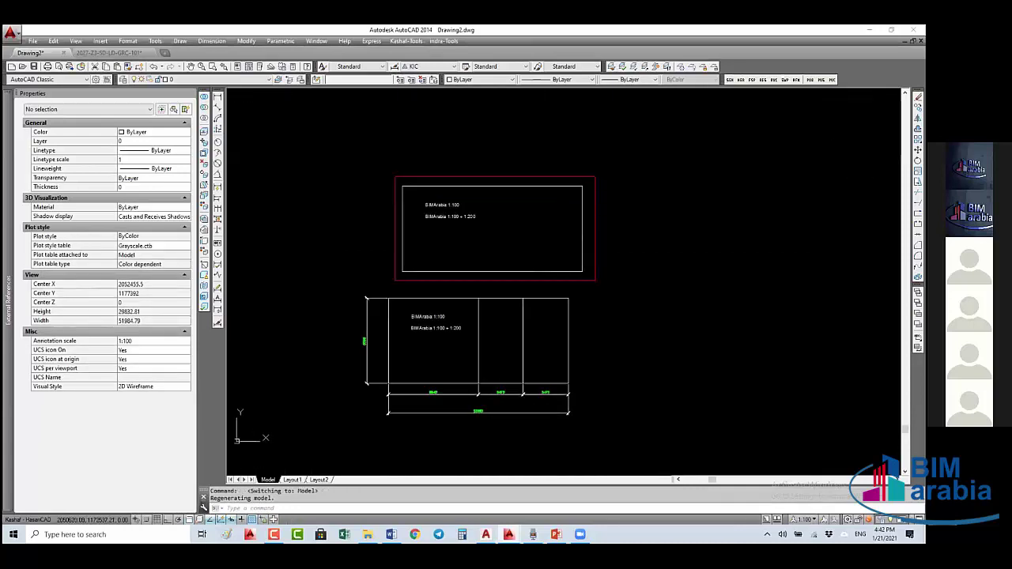
pyautogui.click(415, 325)
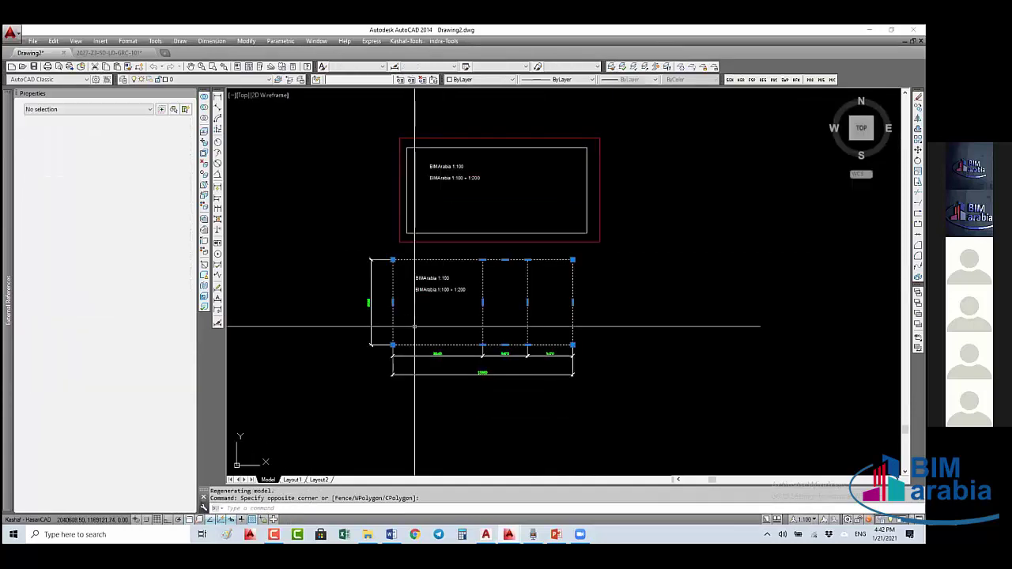
pyautogui.hotkey('ctrl', 'c')
pyautogui.hotkey('ctrl', 'shift', 'v')
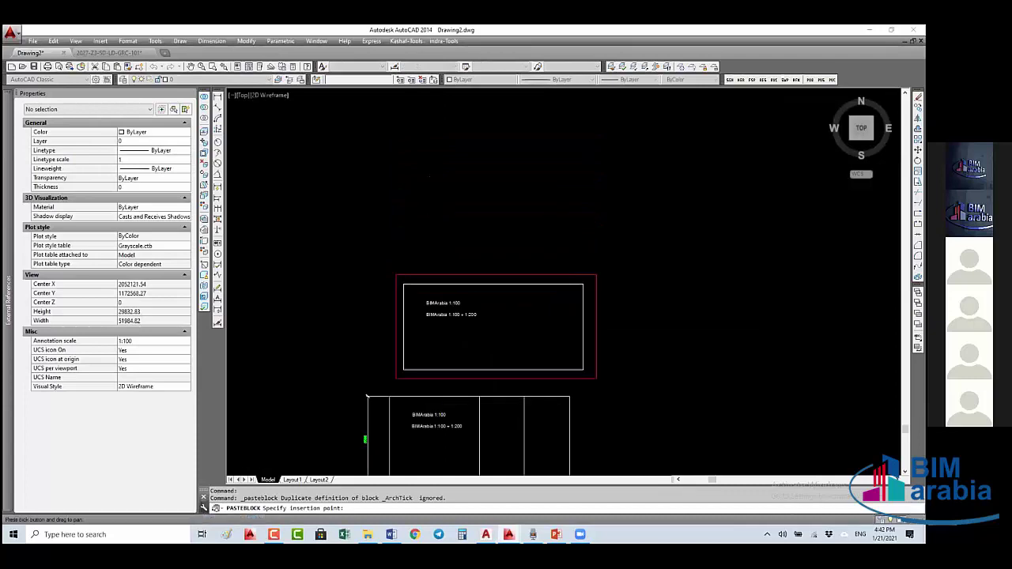
pyautogui.click(412, 264)
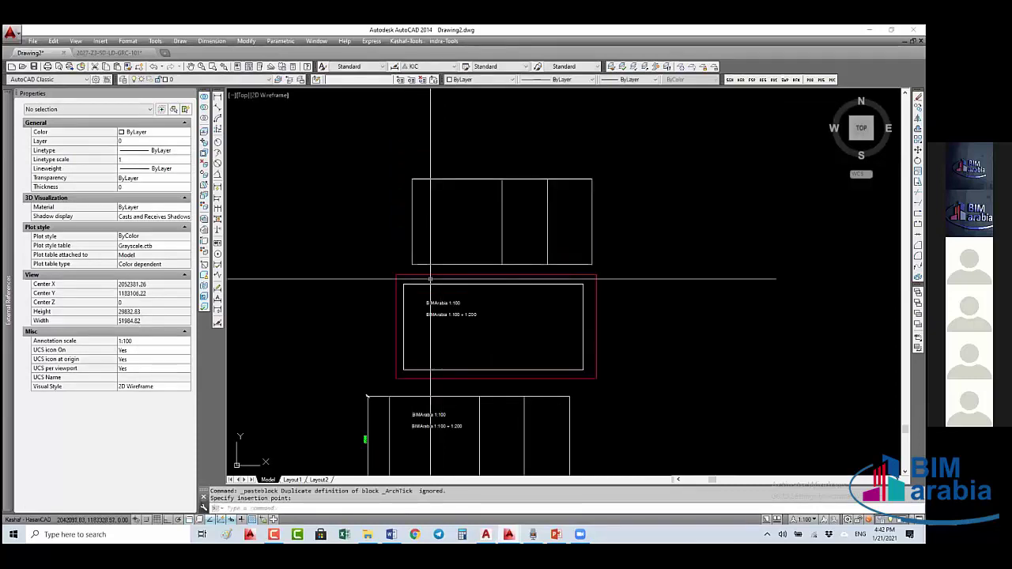
pyautogui.moveTo(430, 279); pyautogui.dragTo(426, 247, button='middle')
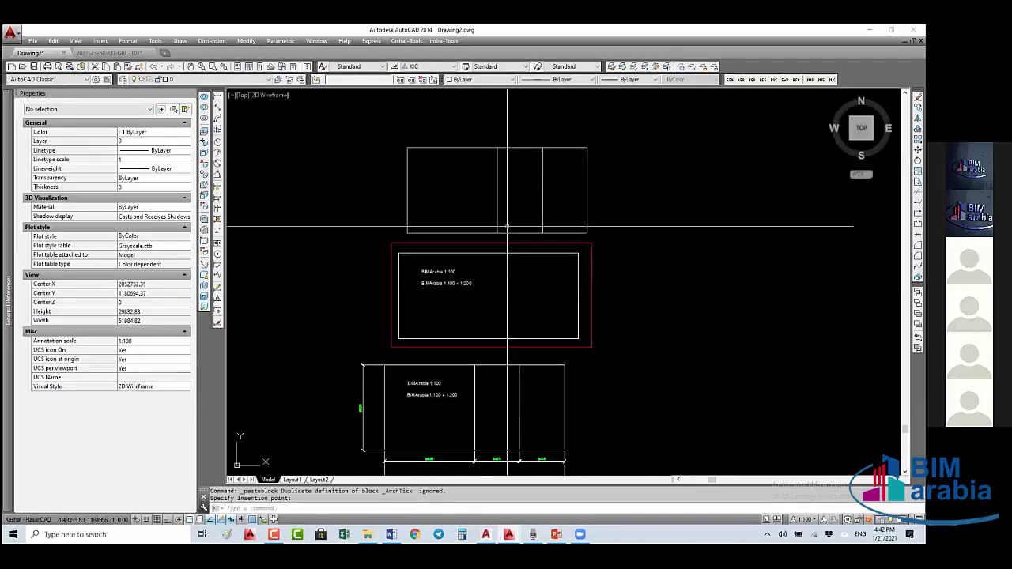
# - Window-select the pasted block and MOVE it below and right of the dimensioned boxes
pyautogui.moveTo(550, 204); pyautogui.dragTo(486, 230)
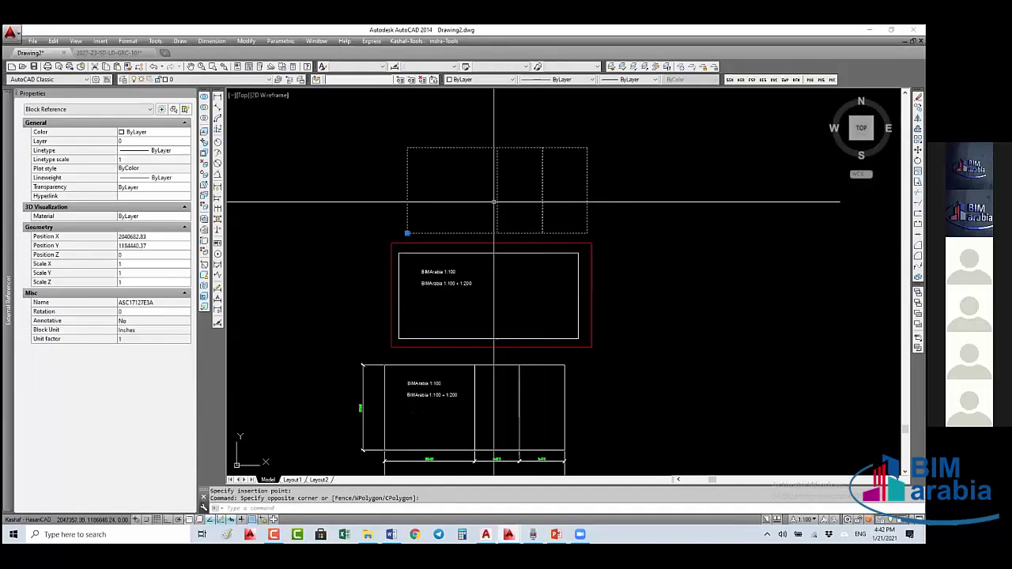
pyautogui.press('Escape')
pyautogui.press('Escape')
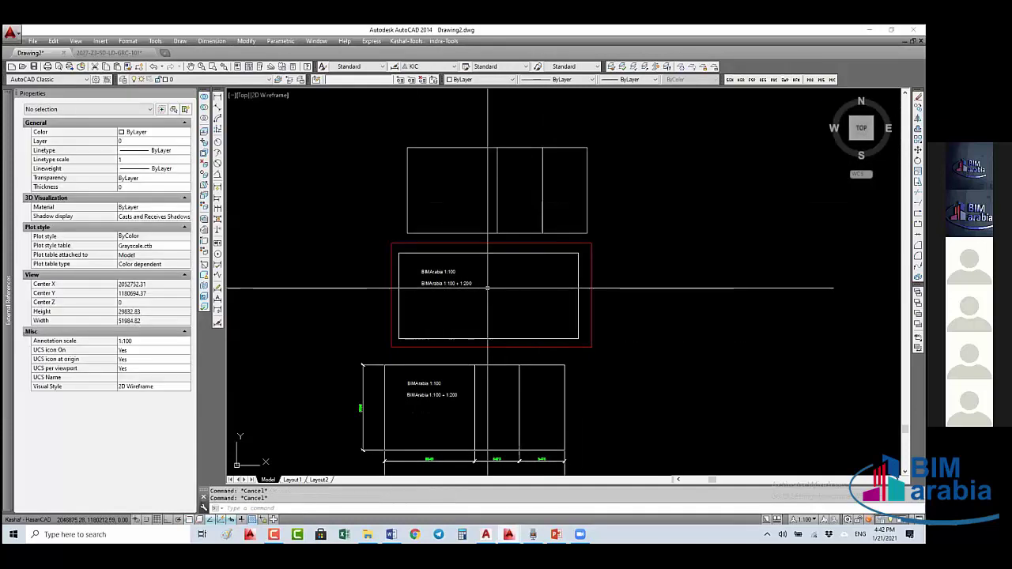
pyautogui.click(577, 174)
pyautogui.moveTo(626, 177)
pyautogui.mouseDown(button='middle')
pyautogui.moveTo(576, 174)
pyautogui.moveTo(538, 149)
pyautogui.mouseUp(button='middle')
pyautogui.click(543, 203)
pyautogui.write('m')
pyautogui.press('Return')
pyautogui.click(537, 181)
pyautogui.moveTo(577, 475); pyautogui.dragTo(577, 350, button='middle')
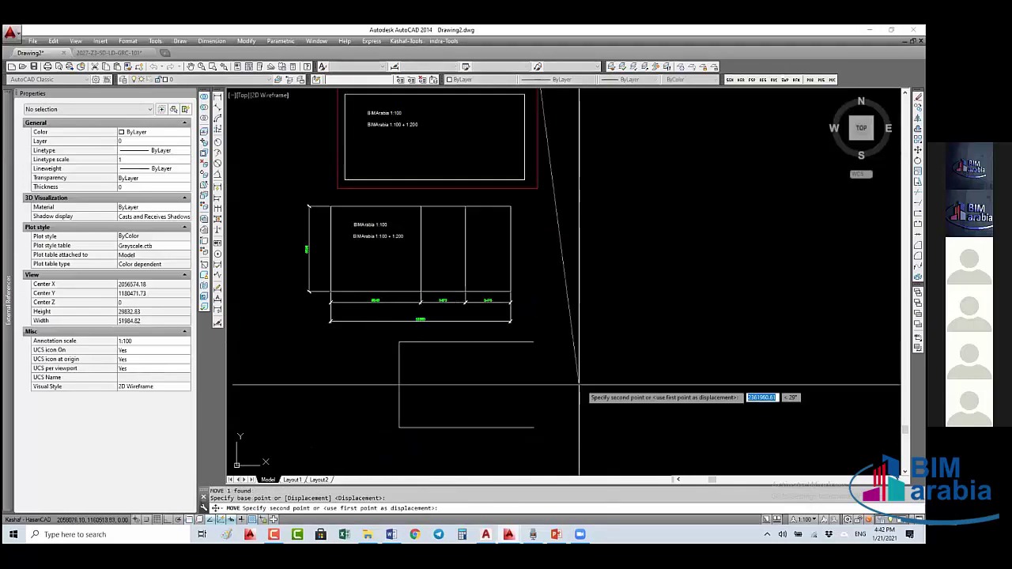
pyautogui.click(603, 374)
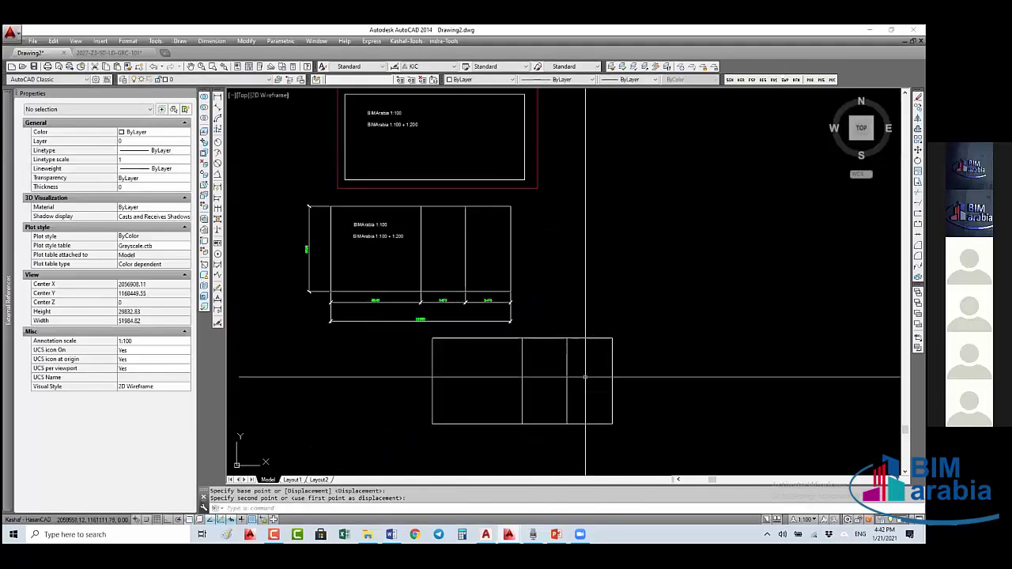
pyautogui.click(521, 377)
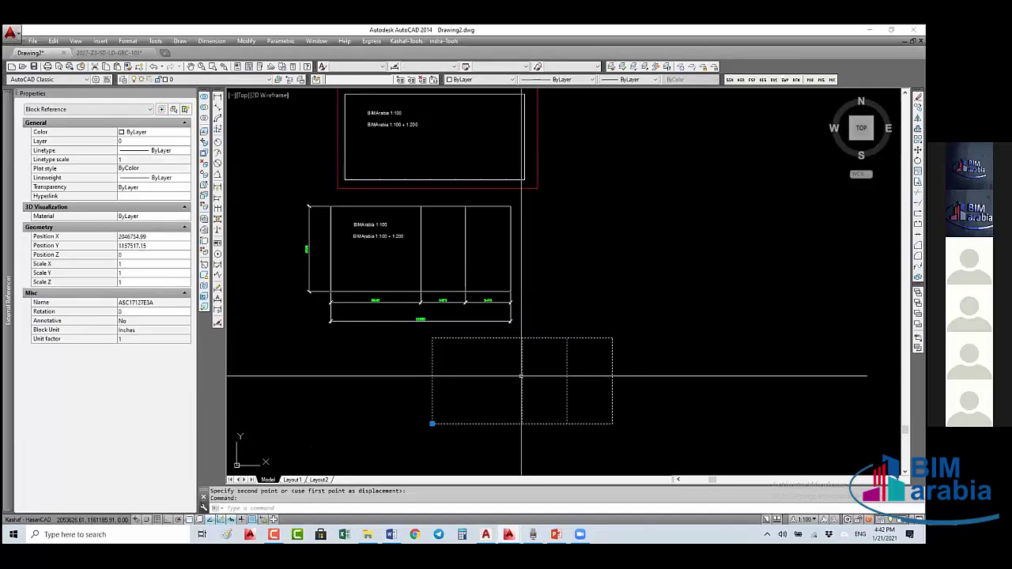
# - Edit the pasted block in place, add a circle on its middle line, and save the definition
pyautogui.doubleClick(521, 377)
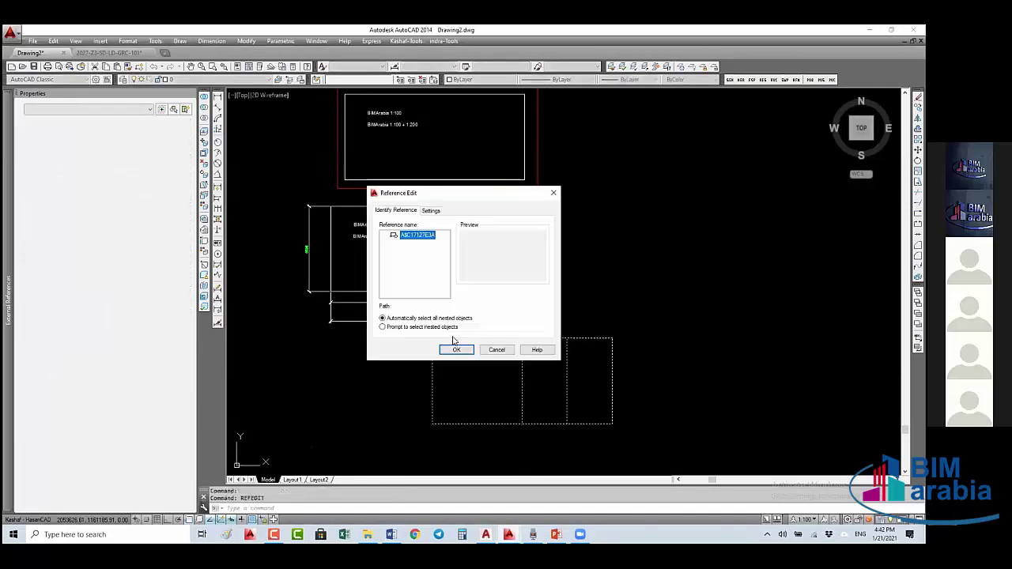
pyautogui.click(461, 351)
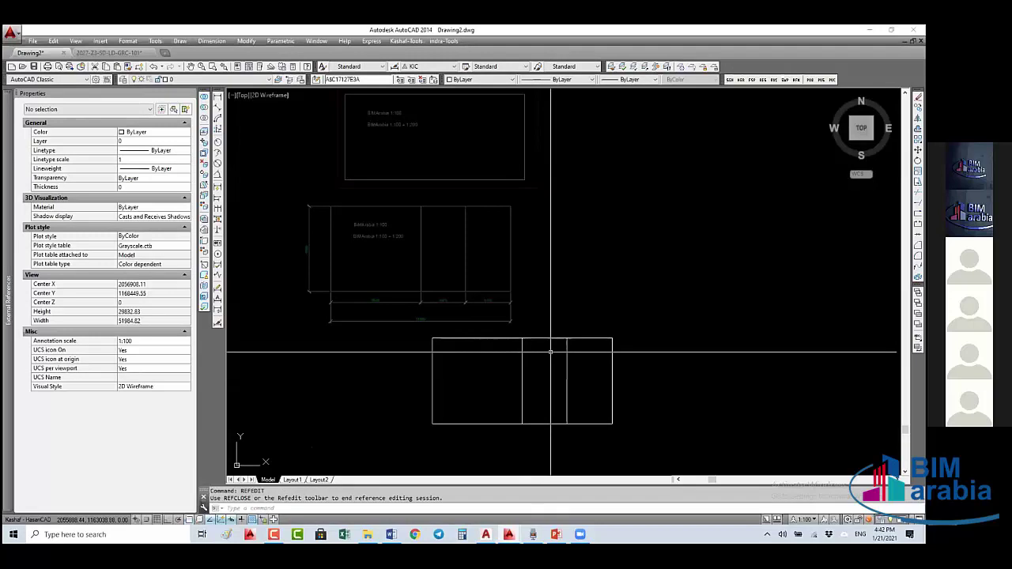
pyautogui.write('c')
pyautogui.press('Return')
pyautogui.click(522, 381)
pyautogui.click(567, 382)
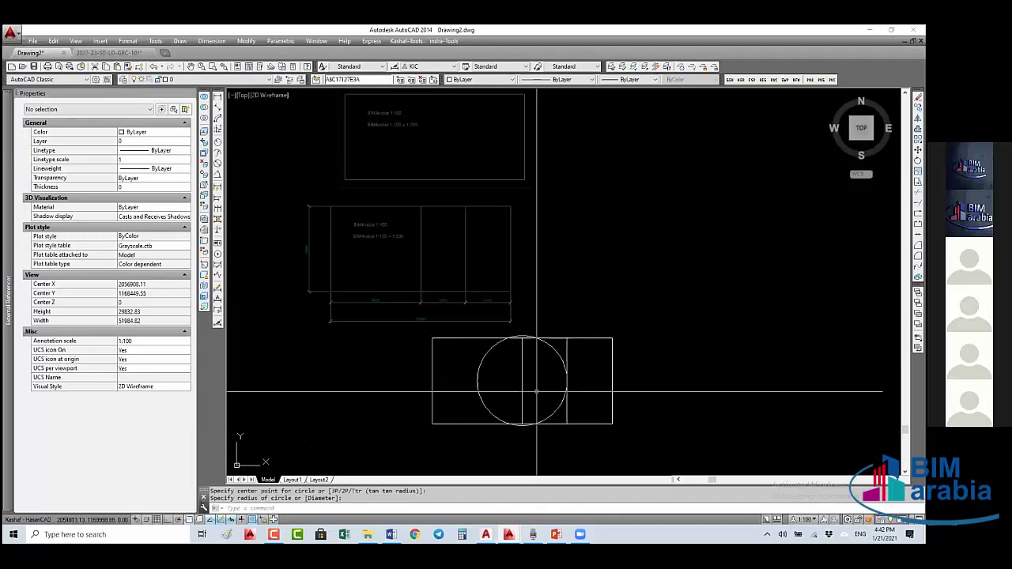
pyautogui.press('Escape')
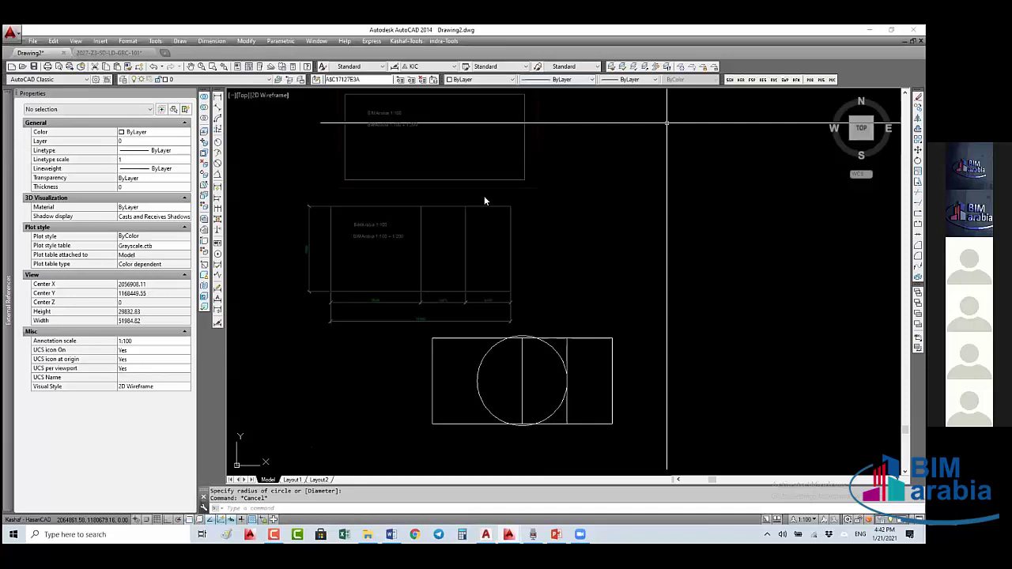
pyautogui.press('Return')
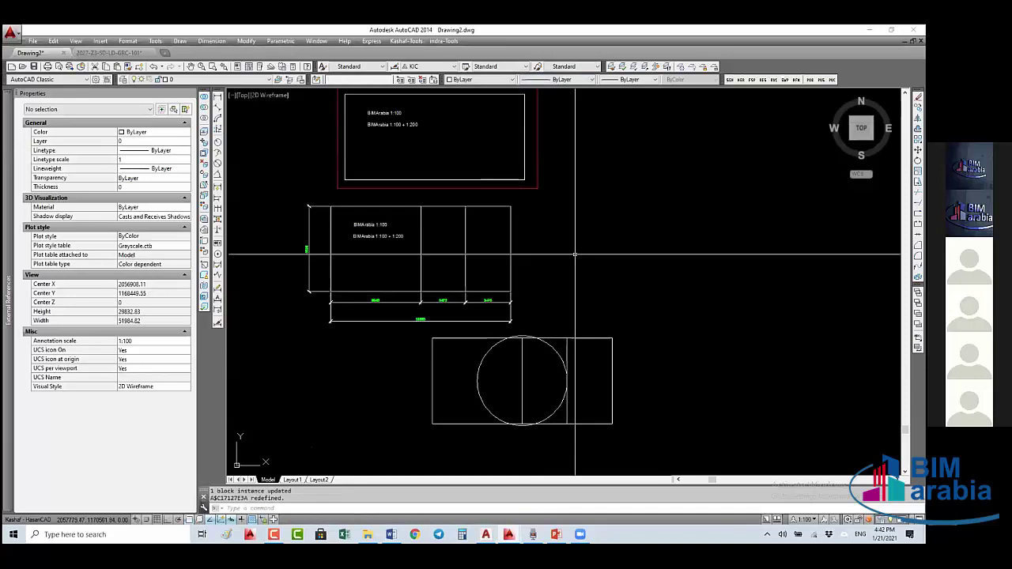
# - Switch to Layout1, zoom to extents, and activate the viewport
pyautogui.scroll(-4, 575, 261)
pyautogui.scroll(-6, 573, 269)
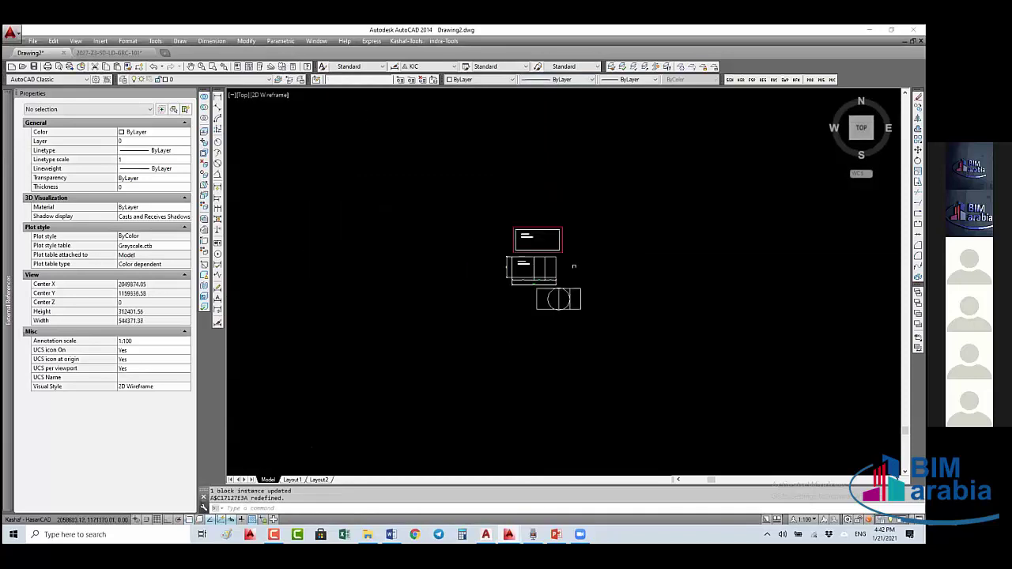
pyautogui.click(293, 479)
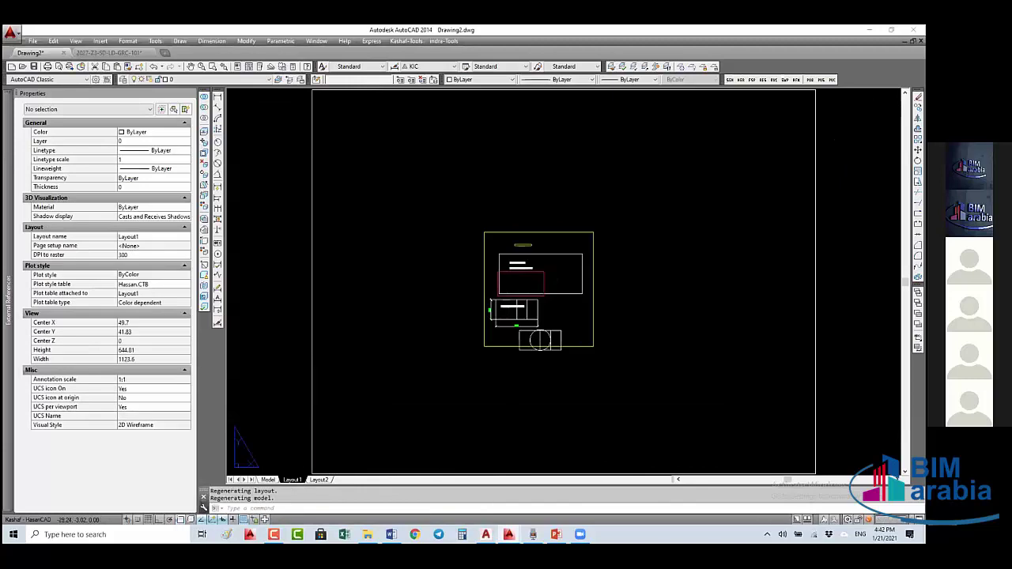
pyautogui.middleClick(509, 340)
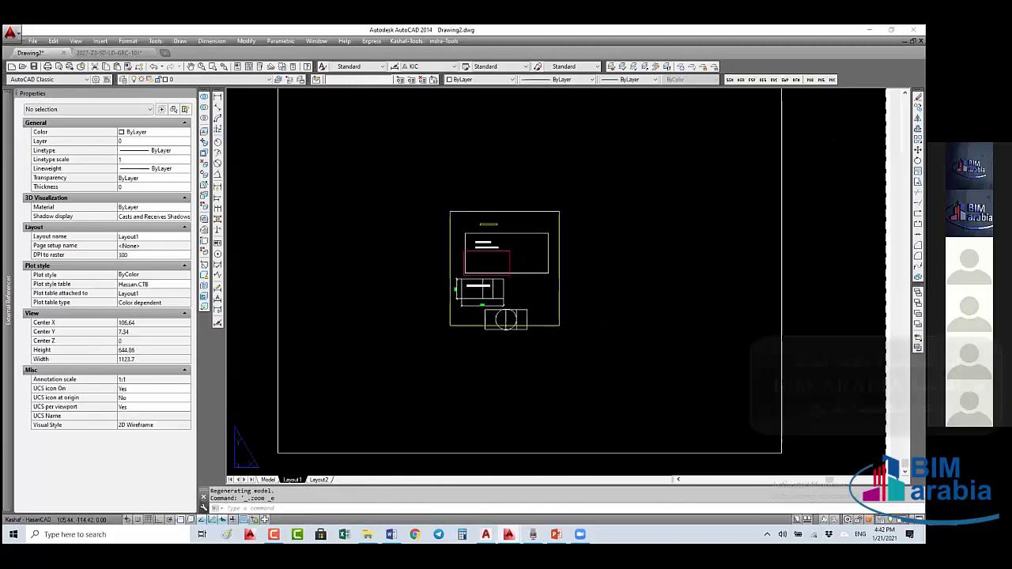
pyautogui.doubleClick(712, 379)
# - Set the Layout1 viewport scale to 1:100 and nudge the view slightly right and up
pyautogui.click(793, 520)
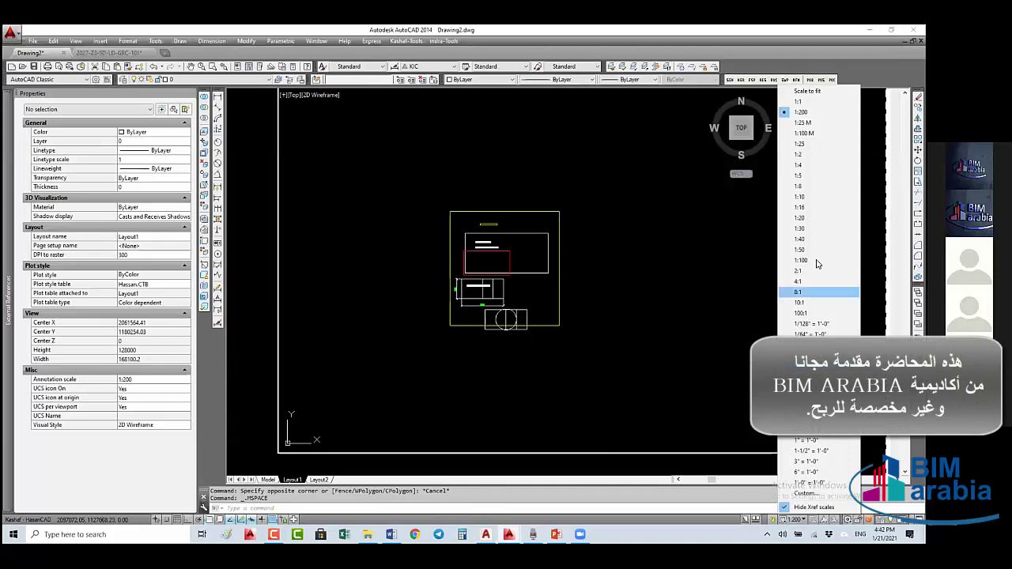
pyautogui.click(818, 261)
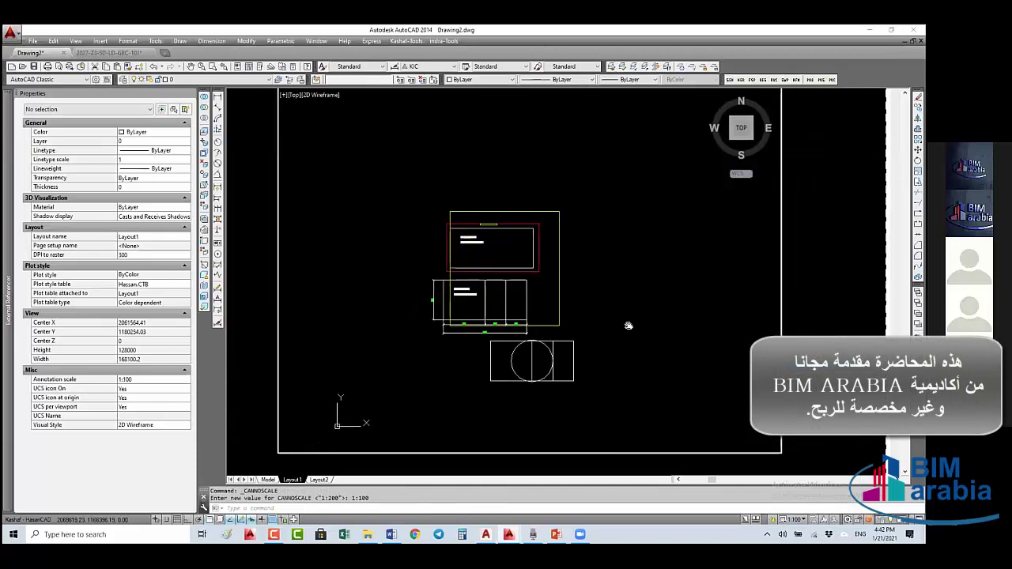
pyautogui.moveTo(629, 326); pyautogui.dragTo(644, 320, button='middle')
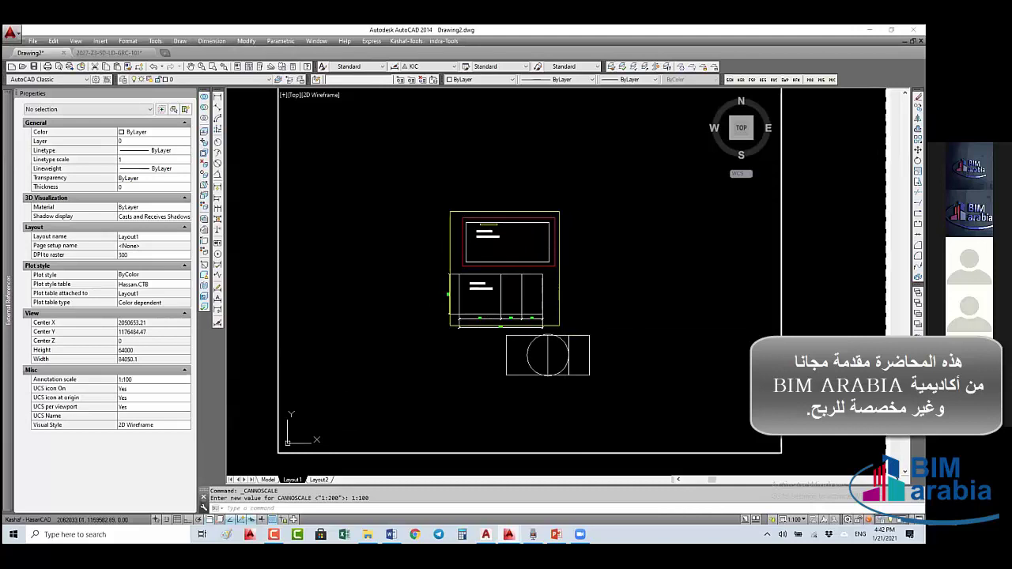
# - Grip-stretch the yellow viewport border down and right to enclose all blocks, then re-enter the viewport
pyautogui.doubleClick(253, 309)
pyautogui.click(558, 301)
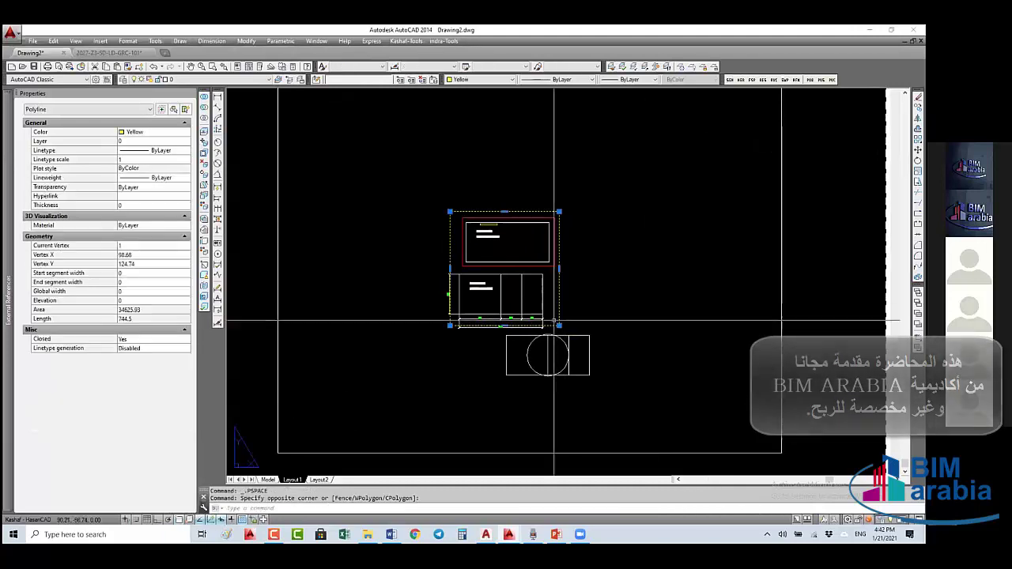
pyautogui.click(559, 324)
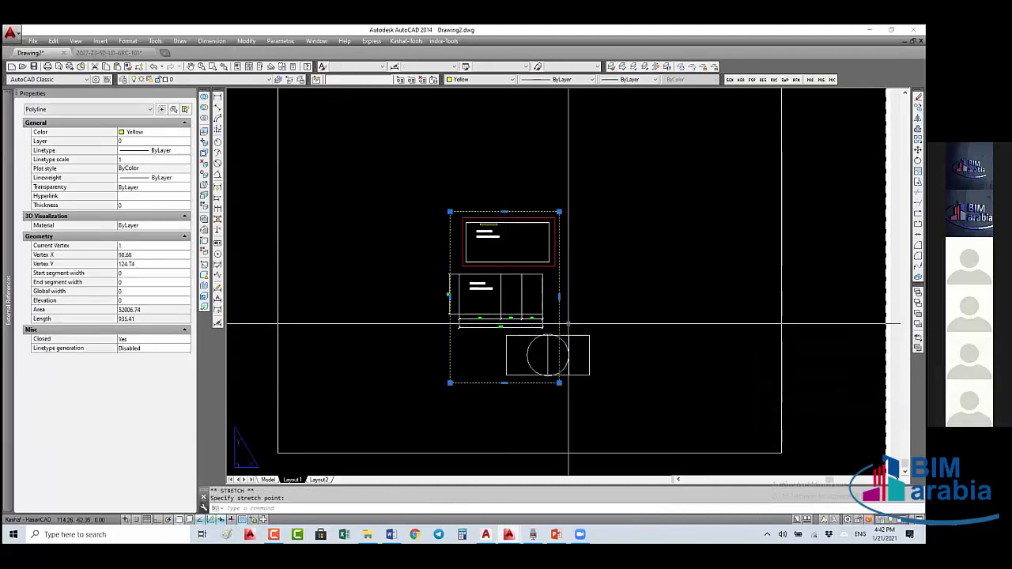
pyautogui.click(559, 297)
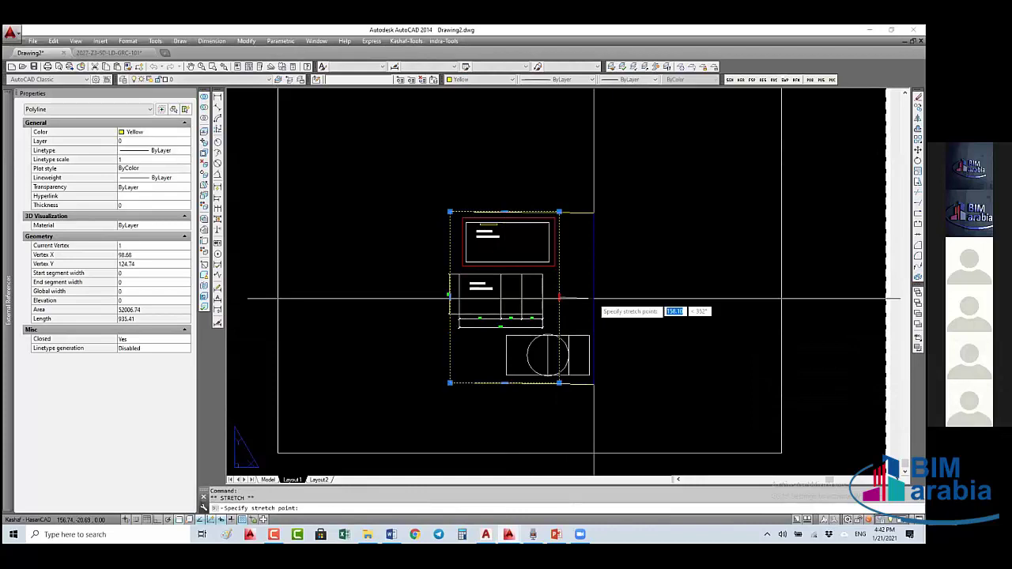
pyautogui.click(593, 299)
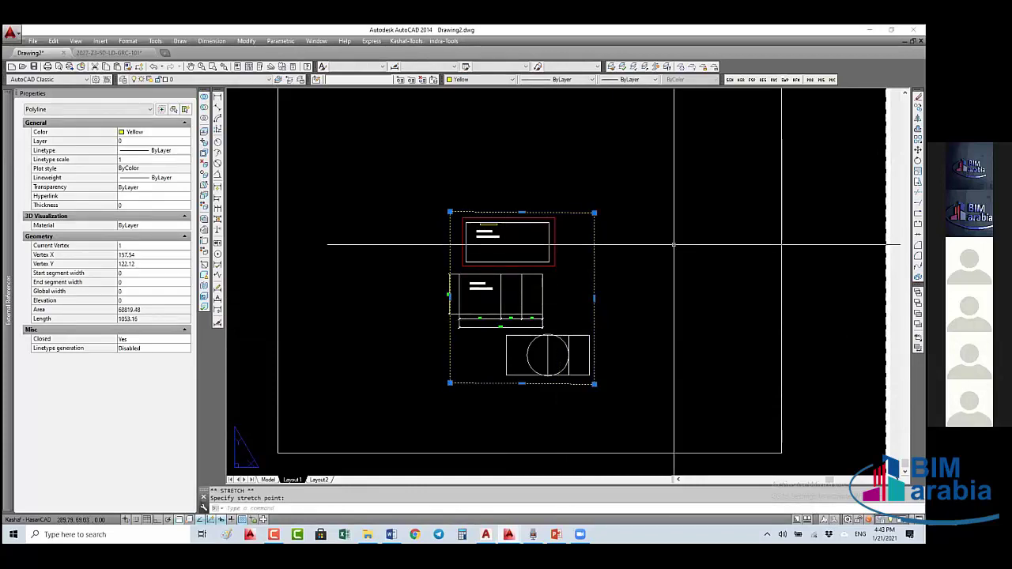
pyautogui.press('Escape')
pyautogui.doubleClick(674, 245)
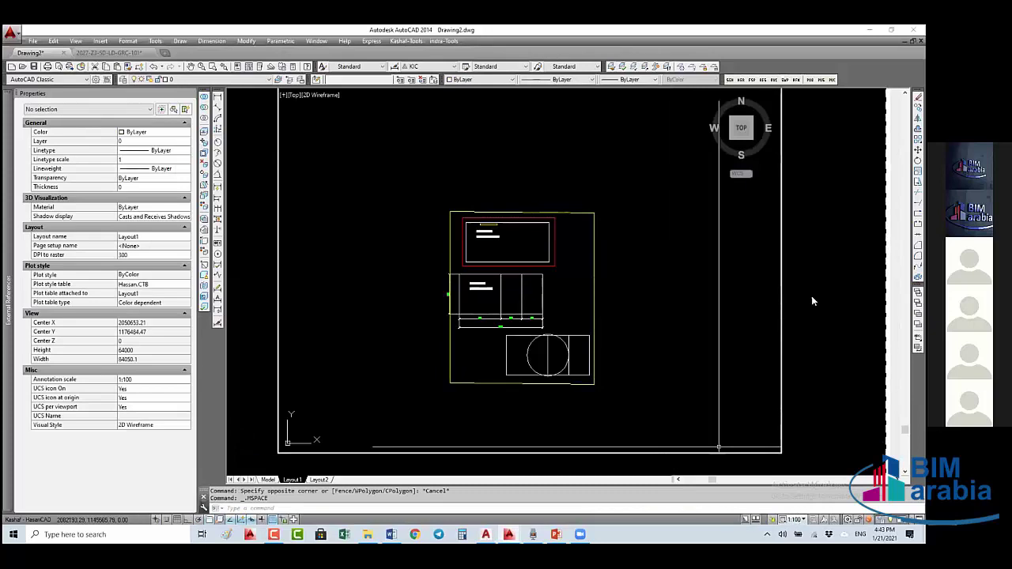
pyautogui.click(794, 519)
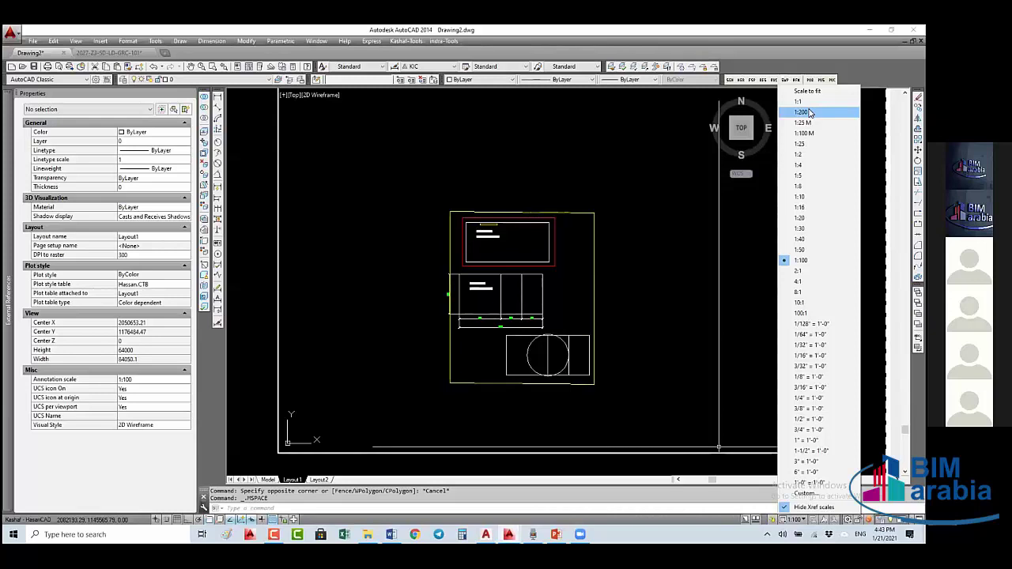
# - Switch the viewport to 1:200, check a BIMArabia block's annotative scale, then return to paper space
pyautogui.click(808, 113)
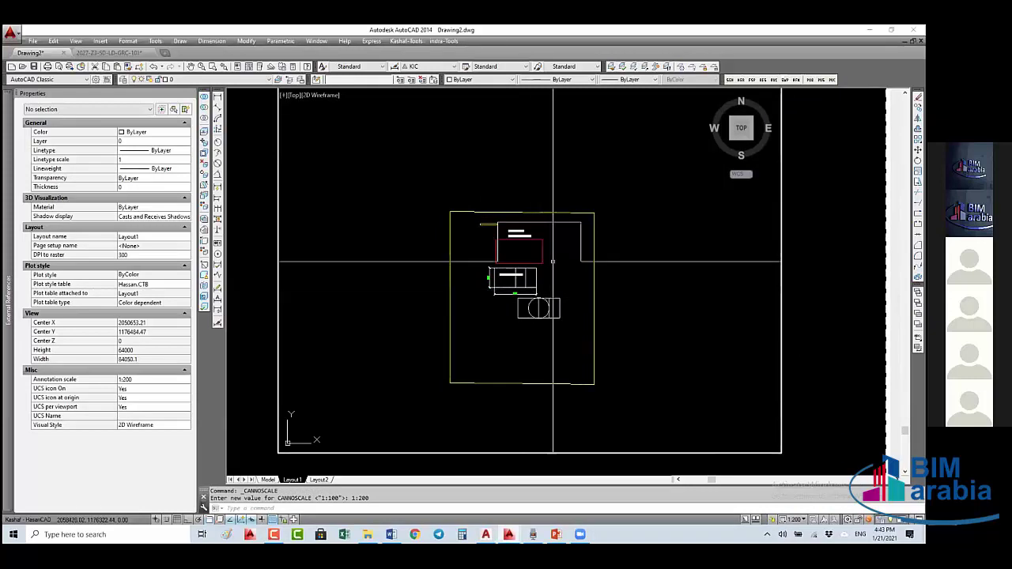
pyautogui.click(541, 224)
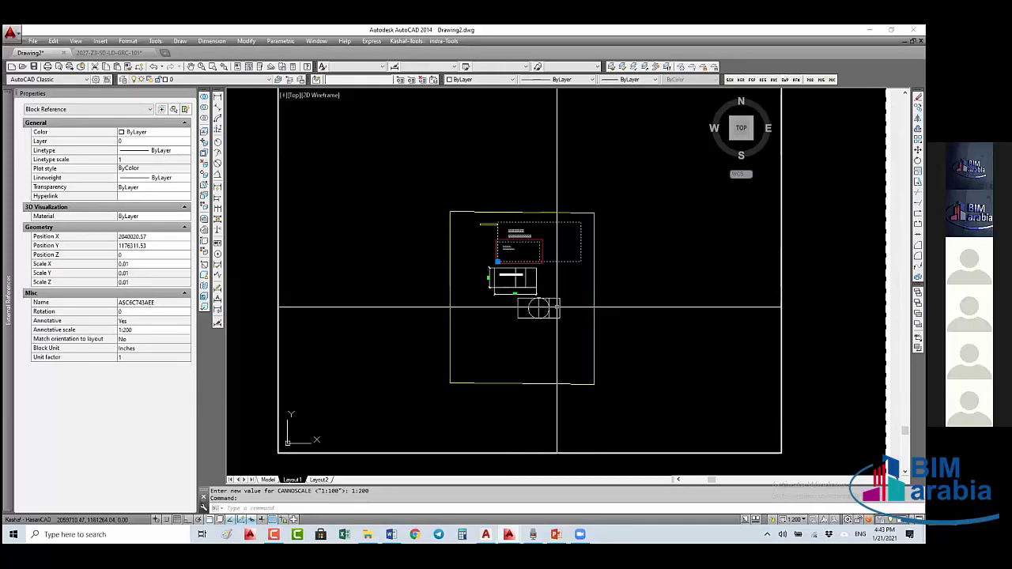
pyautogui.press('Escape')
pyautogui.press('Escape')
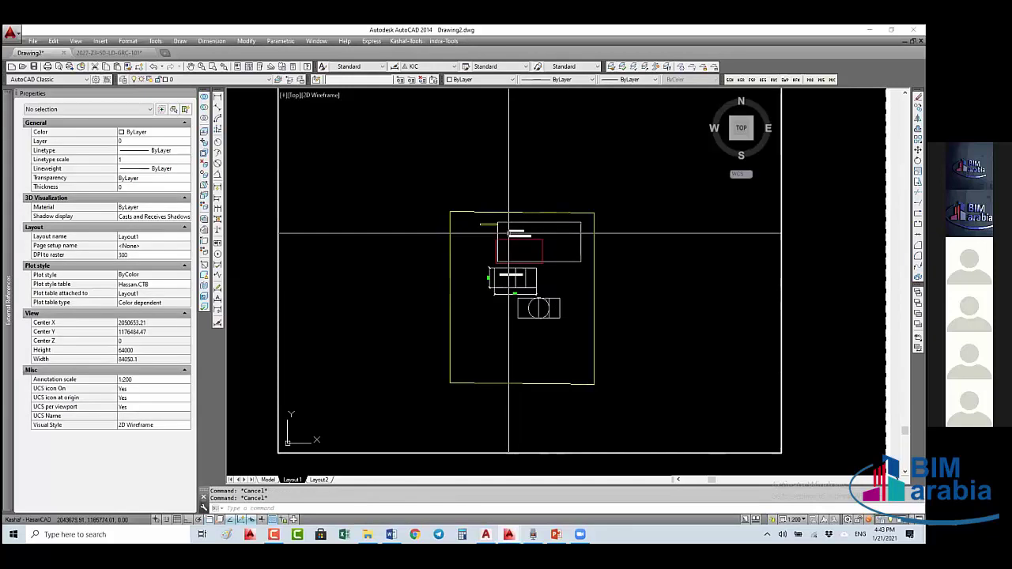
pyautogui.doubleClick(812, 329)
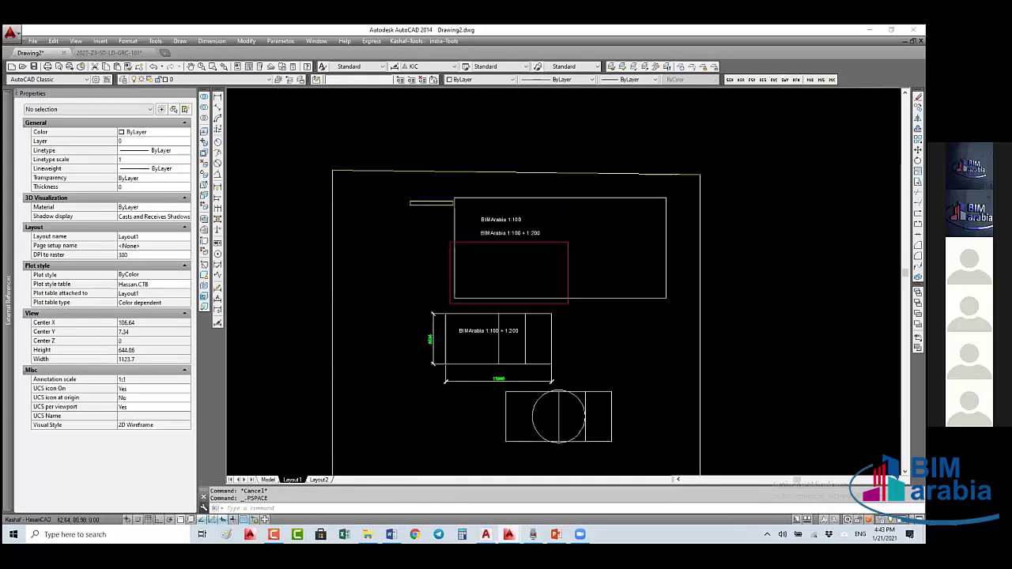
# - Start moving the small top-left polyline, cancel without moving it, and re-enter the viewport
pyautogui.scroll(4, 526, 237)
pyautogui.click(290, 431)
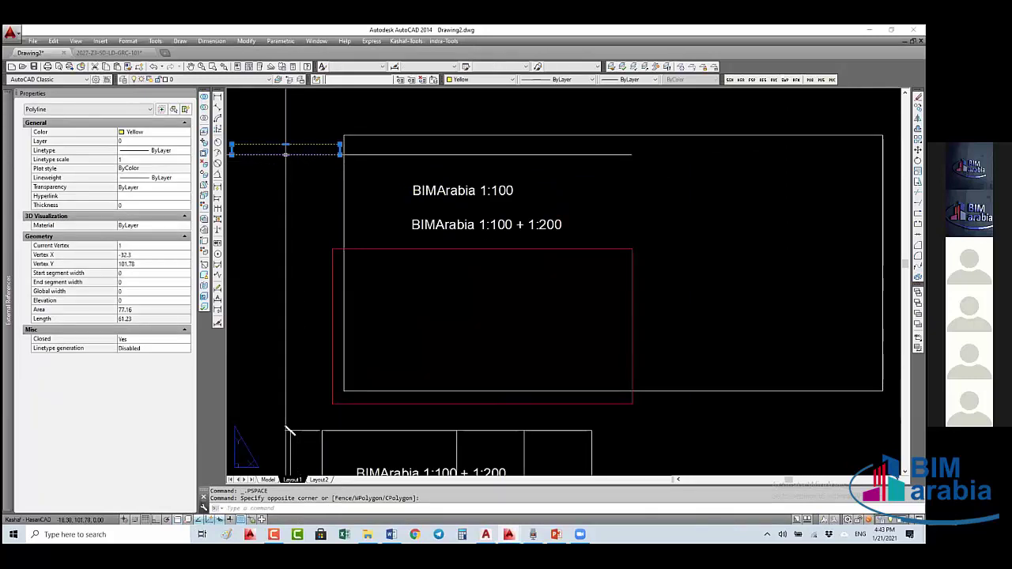
pyautogui.write('m')
pyautogui.press('Return')
pyautogui.click(416, 282)
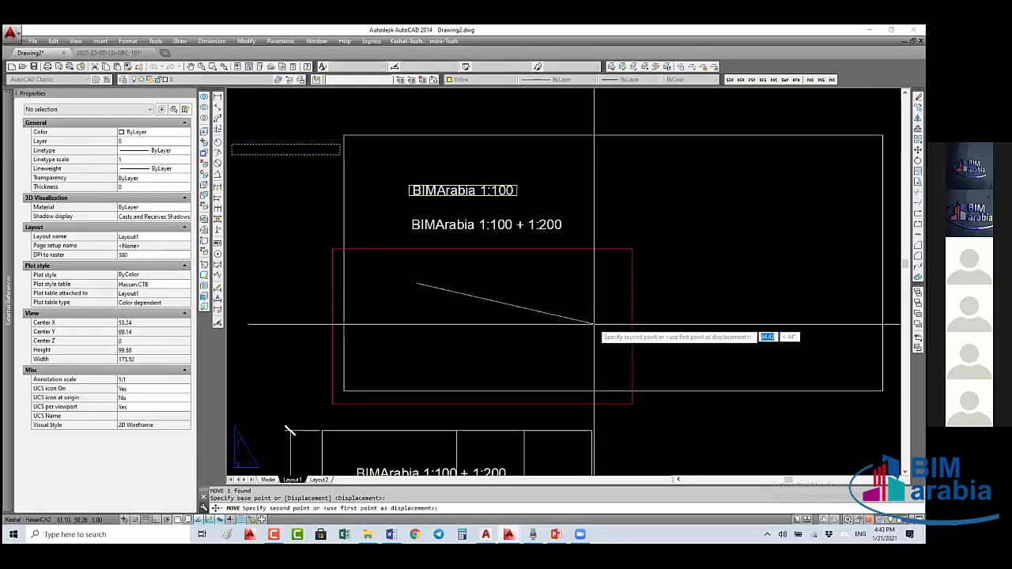
pyautogui.click(595, 324)
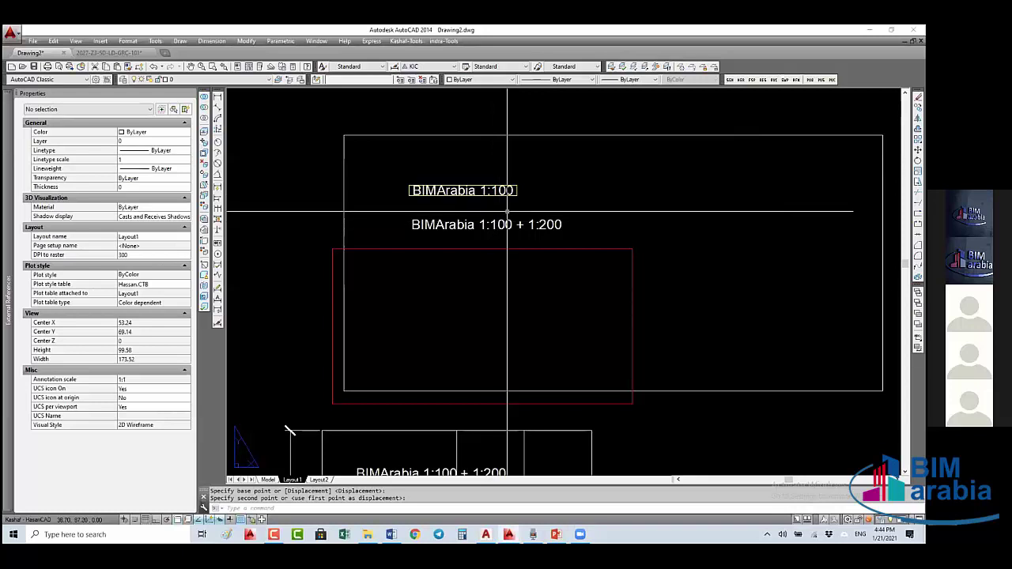
pyautogui.scroll(-5, 510, 222)
pyautogui.press('Escape')
pyautogui.doubleClick(537, 229)
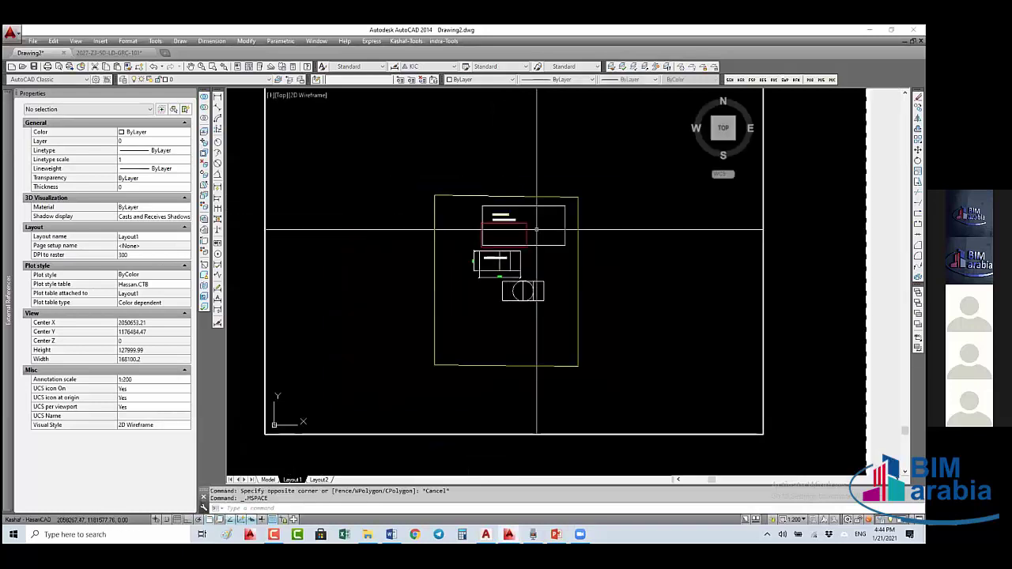
# - Open the upper block with BE, set its BIMArabia 1:100 text to Annotative, and save the block
pyautogui.click(525, 222)
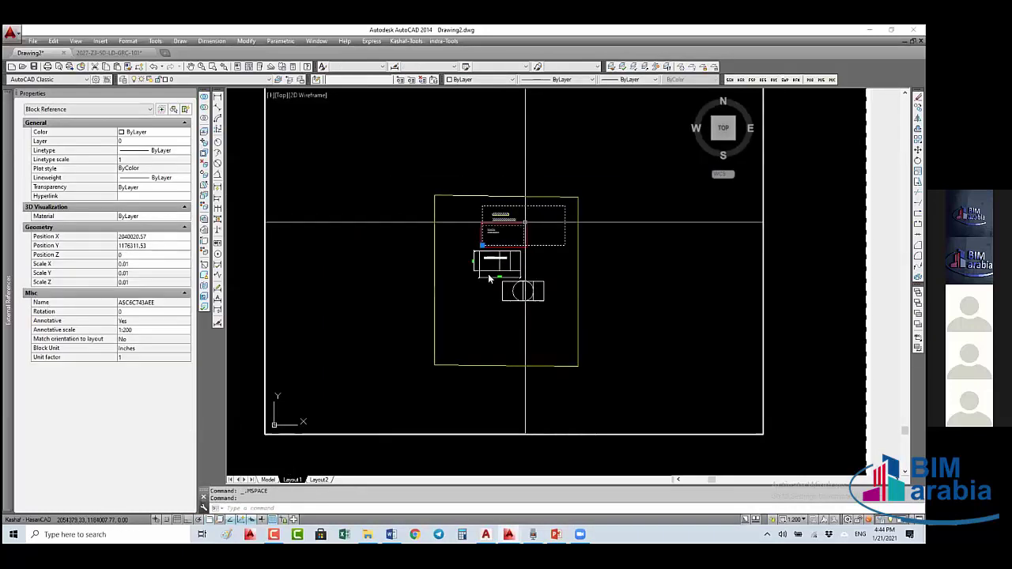
pyautogui.write('be')
pyautogui.press('Return')
pyautogui.press('Return')
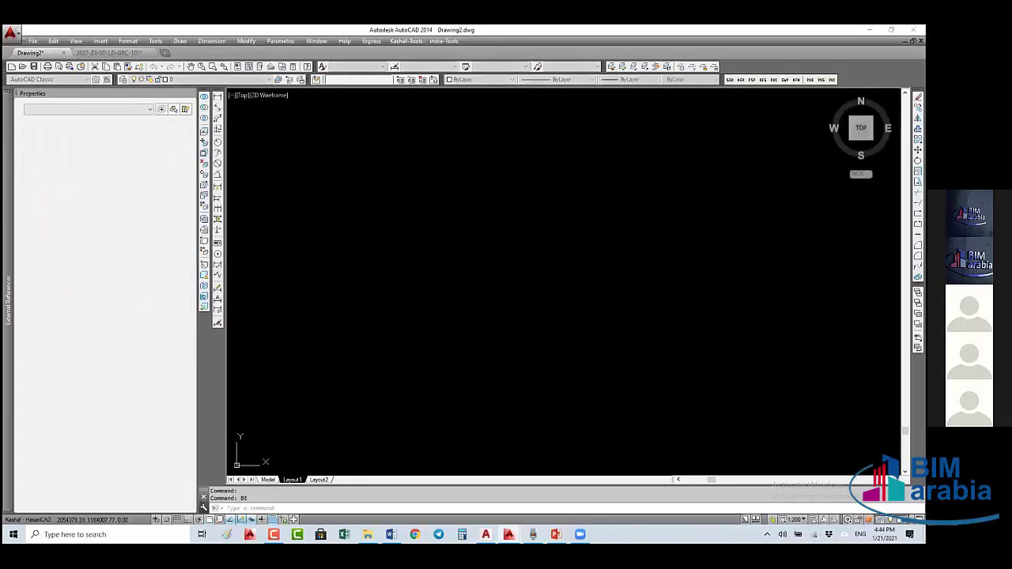
pyautogui.moveTo(297, 215); pyautogui.dragTo(486, 239)
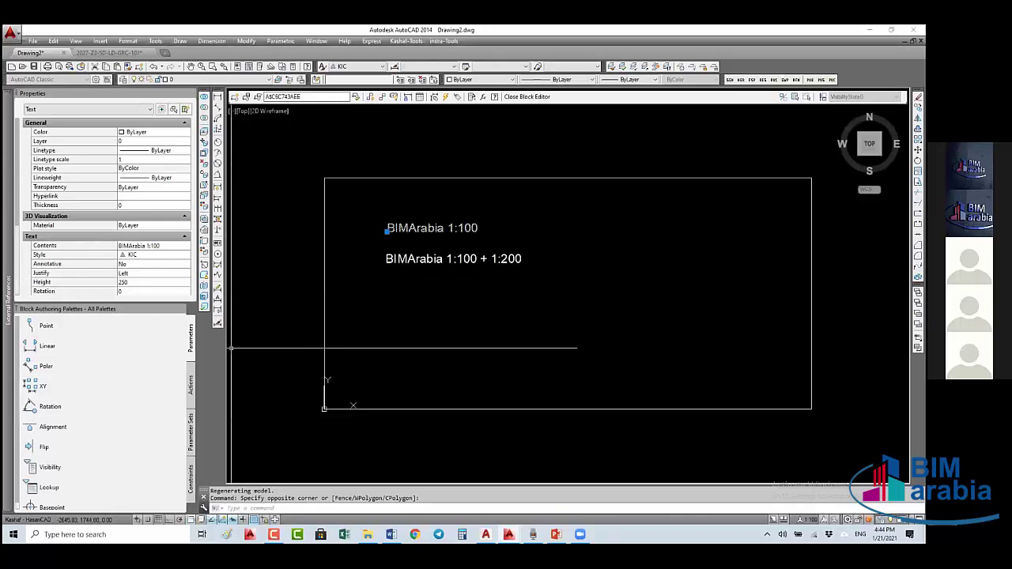
pyautogui.click(146, 265)
pyautogui.click(133, 280)
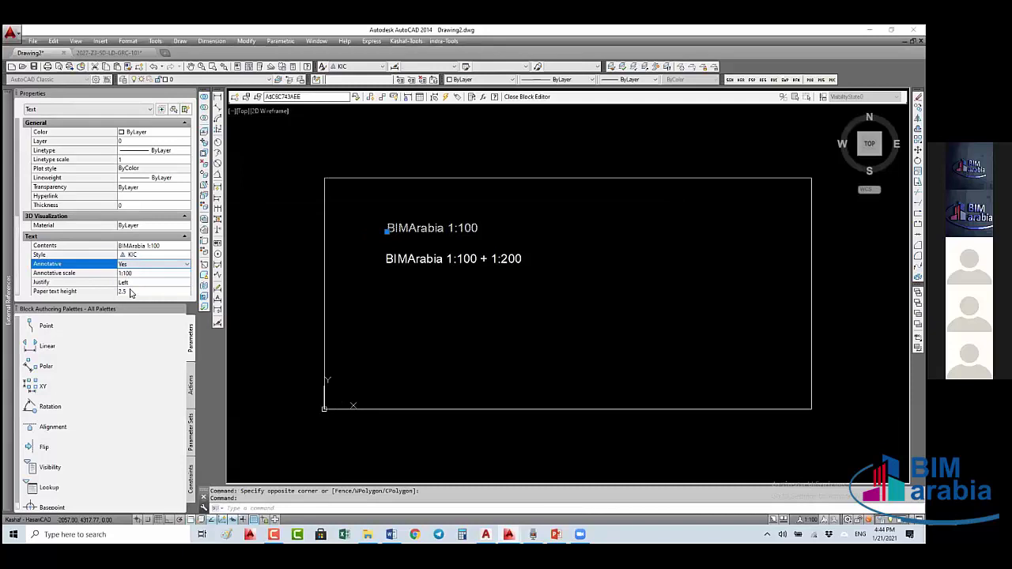
pyautogui.click(18, 276)
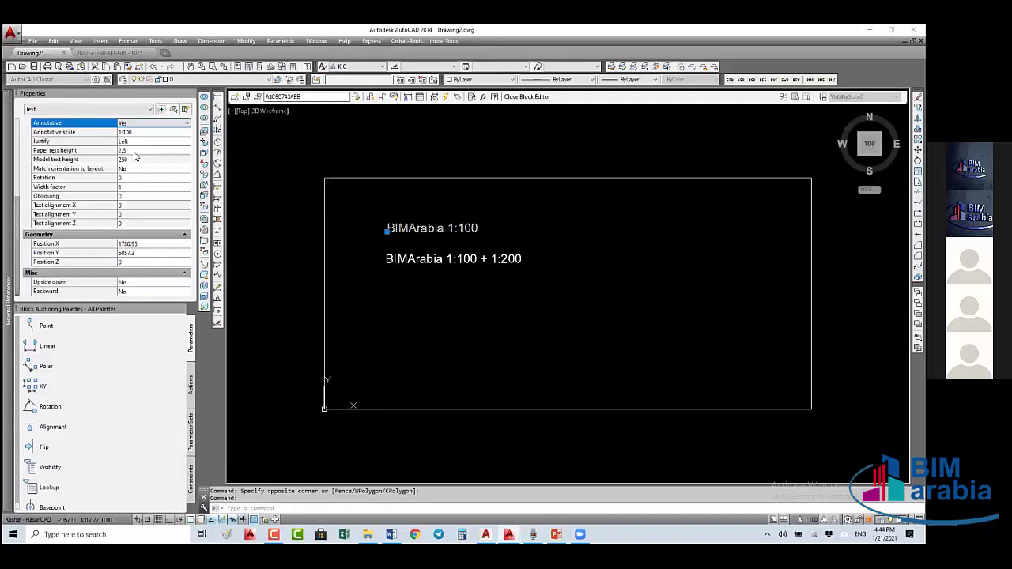
pyautogui.click(538, 97)
pyautogui.click(491, 260)
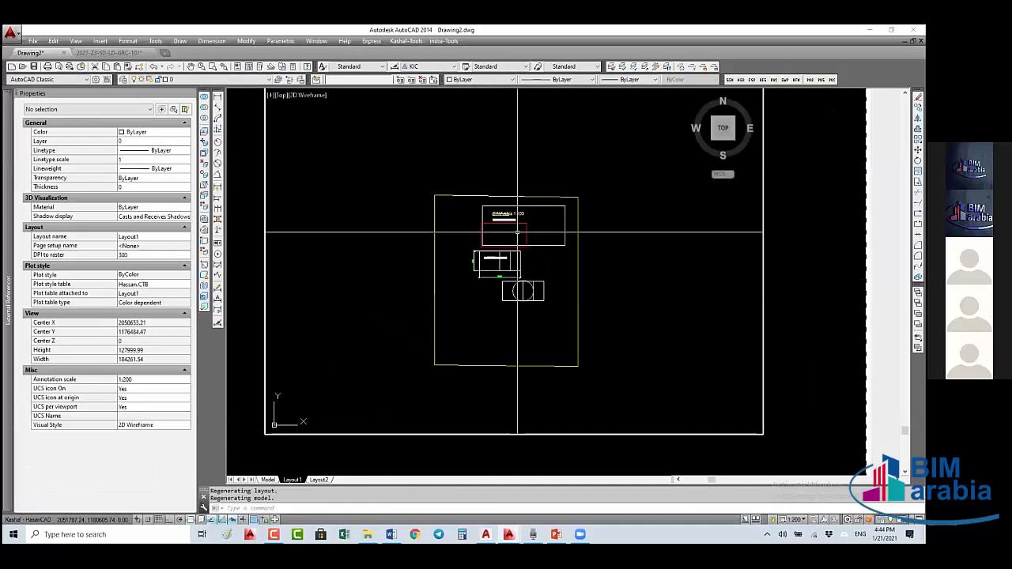
# - Zoom and pan inside the viewport to frame the BIMArabia blocks
pyautogui.click(788, 496)
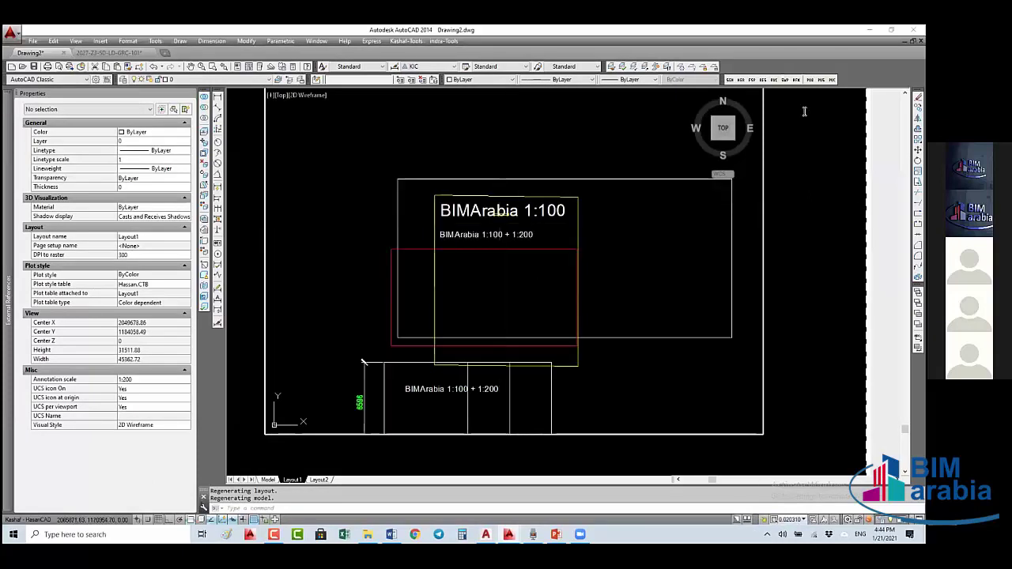
pyautogui.scroll(-3, 564, 291)
pyautogui.scroll(-2, 565, 291)
pyautogui.moveTo(545, 269); pyautogui.dragTo(541, 247, button='middle')
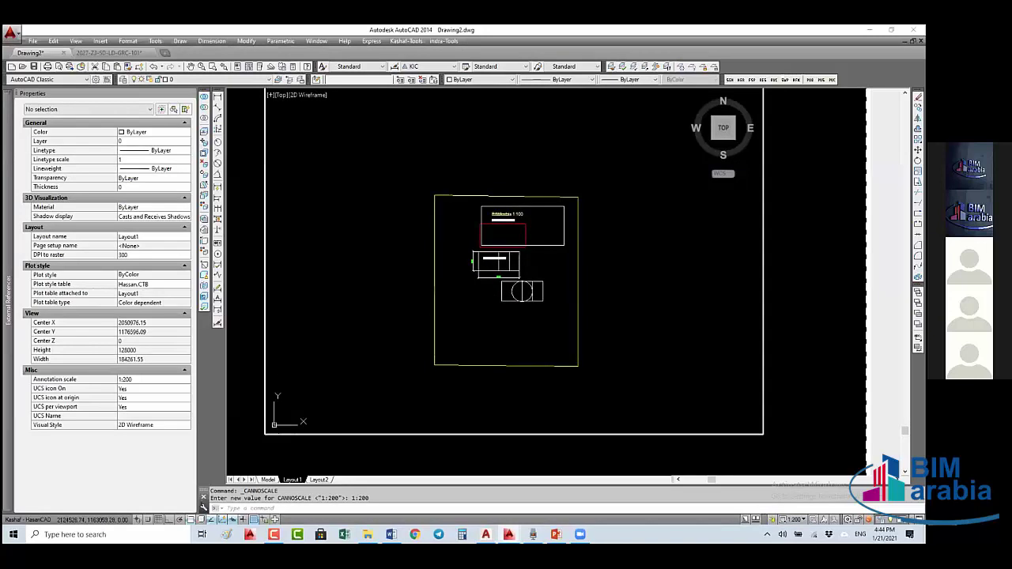
# - Return to paper space and zoom in on the BIMArabia 1:100 and 1:100 + 1:200 texts
pyautogui.doubleClick(775, 285)
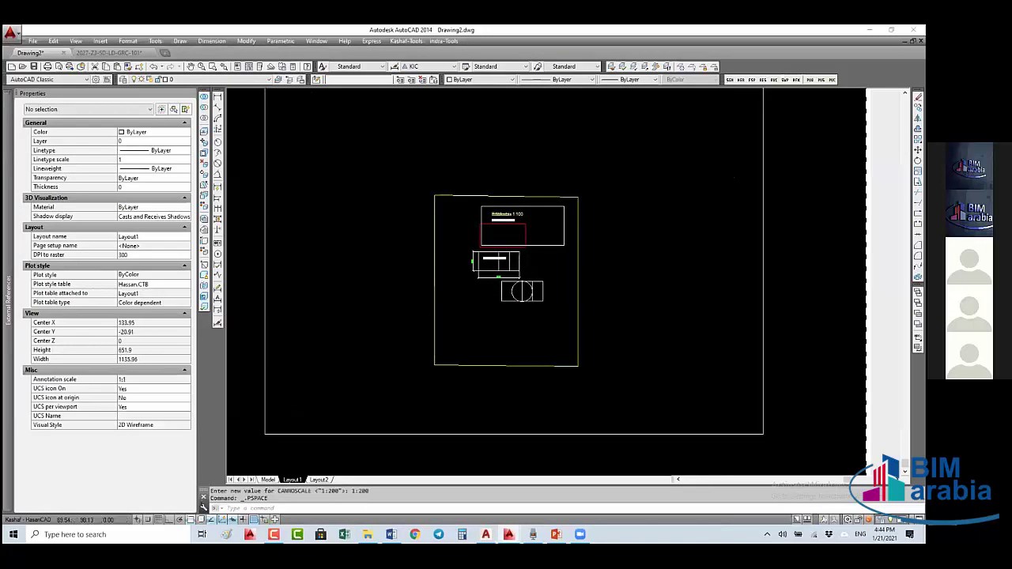
pyautogui.scroll(5, 521, 209)
pyautogui.moveTo(451, 241); pyautogui.dragTo(479, 245, button='middle')
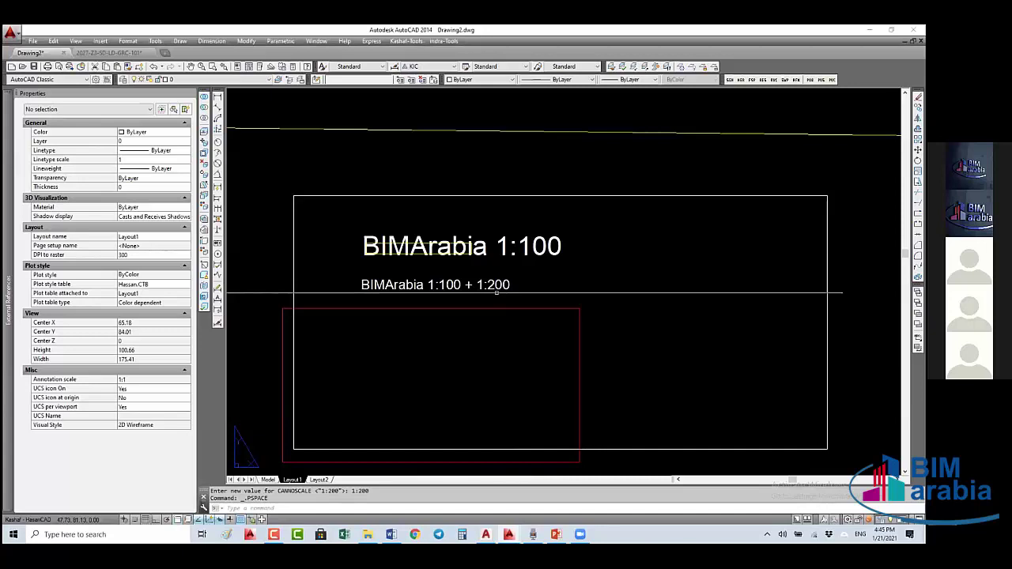
# - Select the polyline under the BIMArabia 1:100 text; a move is started and cancelled
pyautogui.click(542, 200)
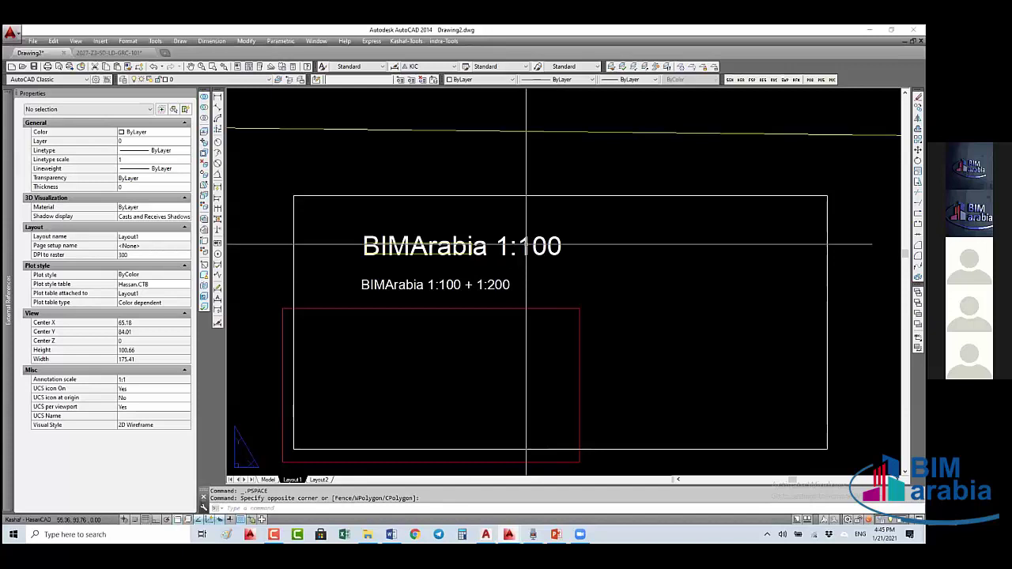
pyautogui.scroll(4, 378, 241)
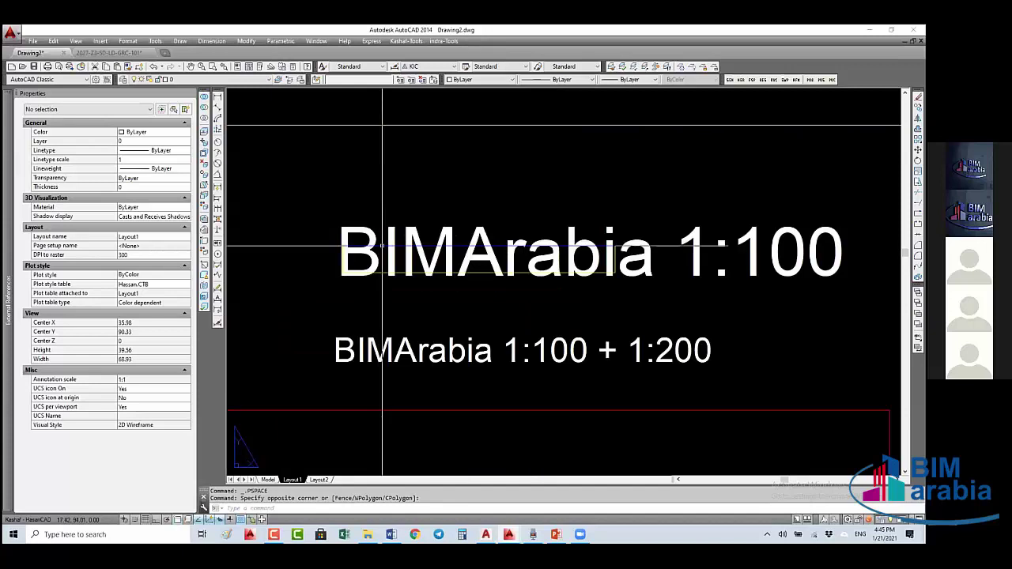
pyautogui.click(382, 245)
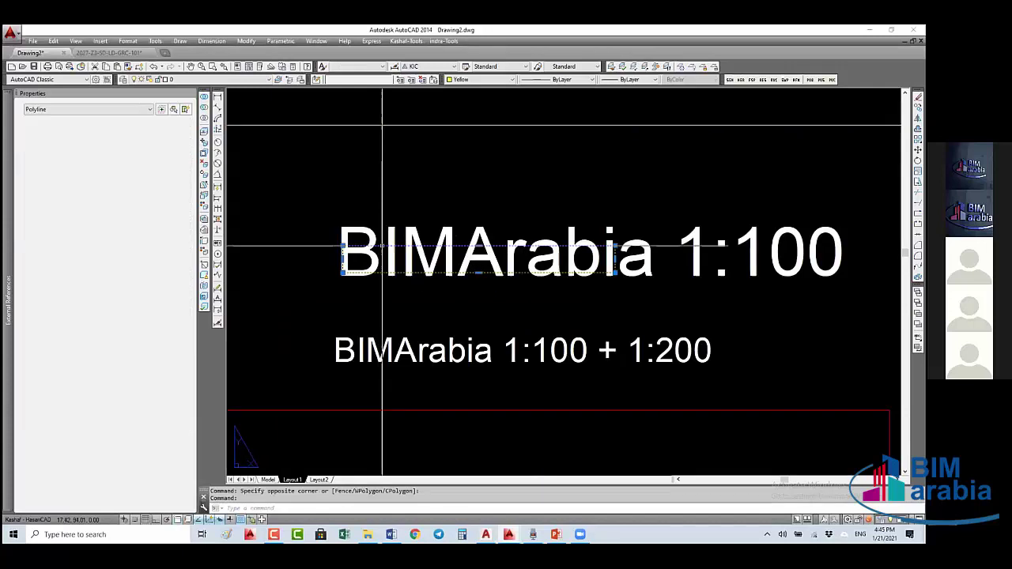
pyautogui.write('m')
pyautogui.press('Return')
pyautogui.click(312, 294)
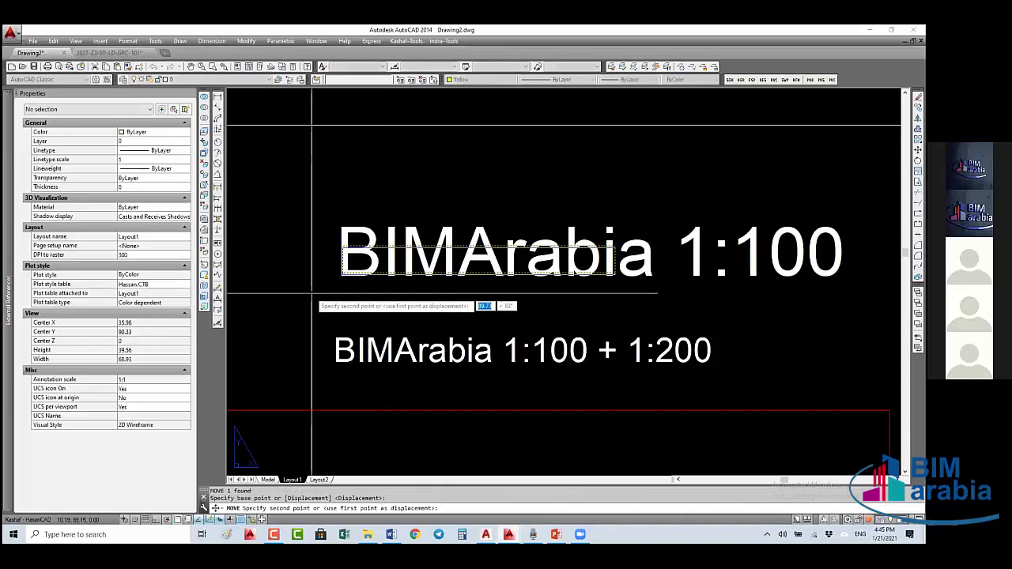
pyautogui.press('Escape')
# - Mirror the selected polyline, then zoom out to show the whole Layout1 sheet
pyautogui.write('mi')
pyautogui.press('Return')
pyautogui.click(340, 250)
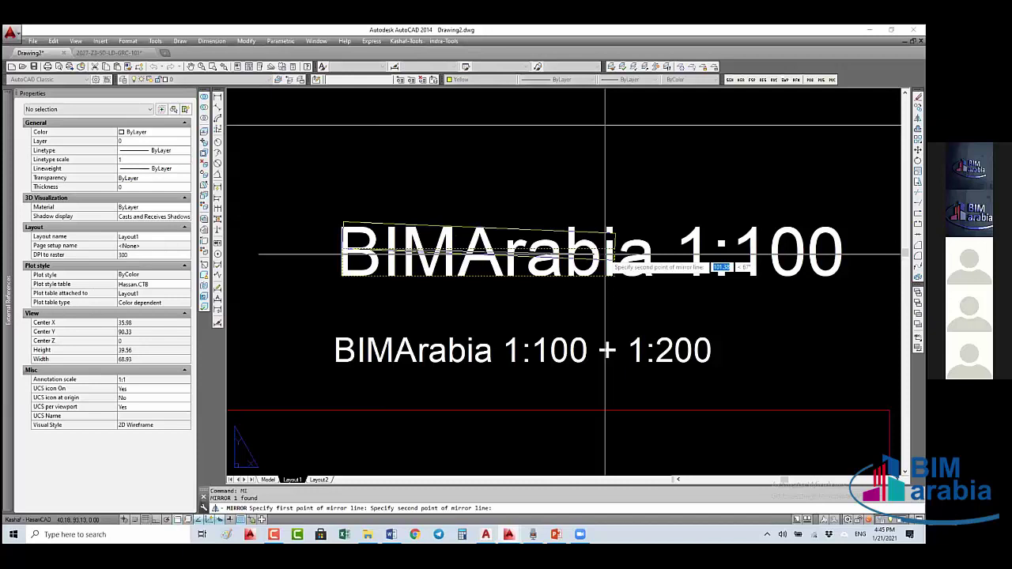
pyautogui.click(606, 255)
pyautogui.middleClick(554, 276)
pyautogui.middleClick(554, 276)
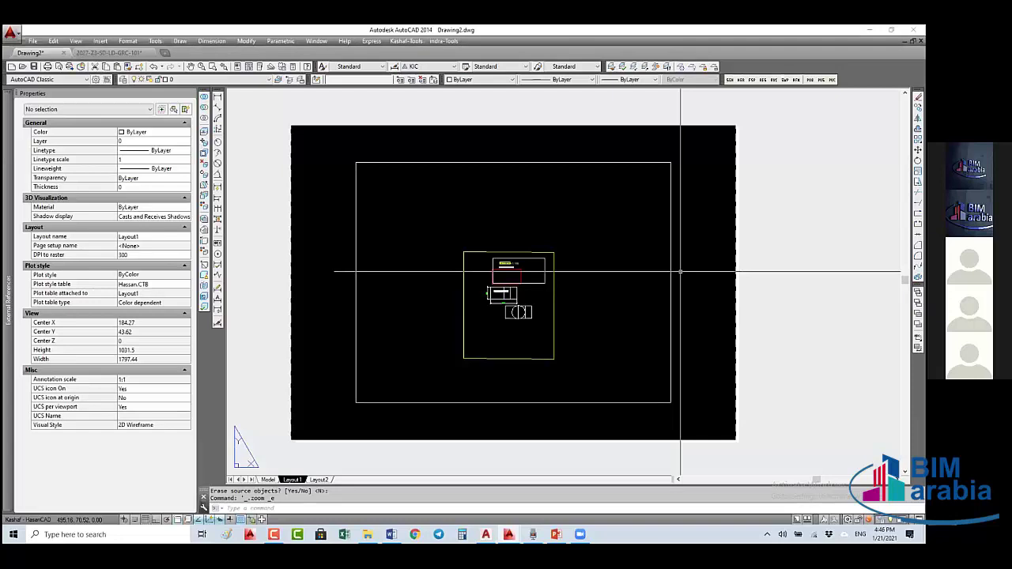
# - Open the block inside the Layout1 viewport in the Block Editor
pyautogui.doubleClick(527, 379)
pyautogui.click(516, 314)
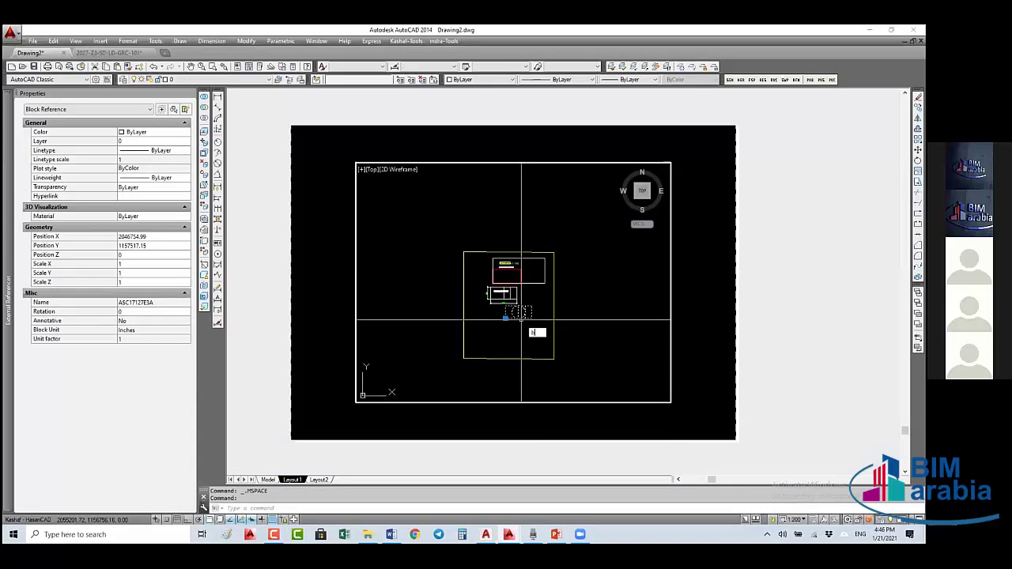
pyautogui.write('e')
pyautogui.press('Return')
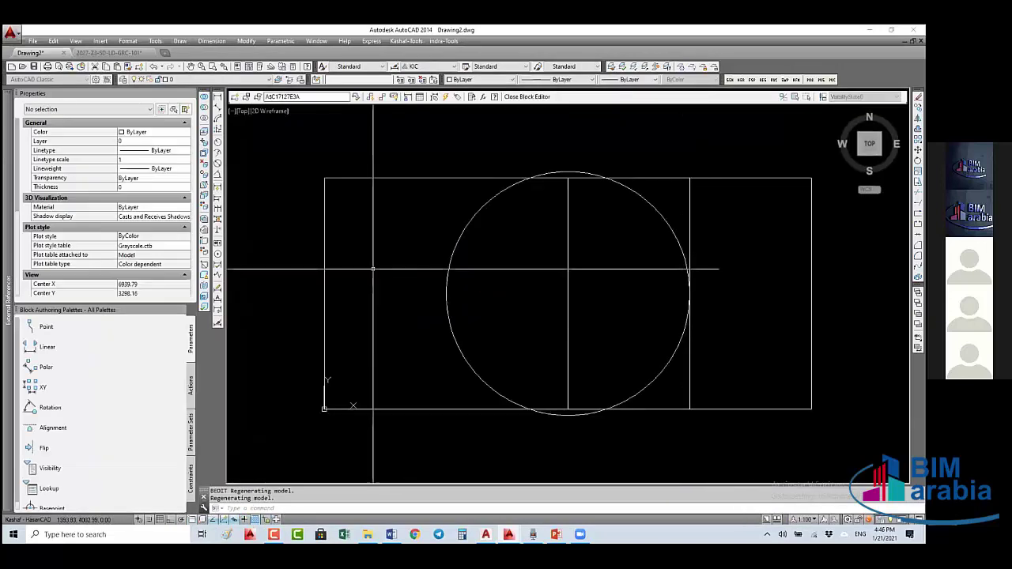
# - Add a HassanCAD multiline text label to the block and explode it into single-line text
pyautogui.click(582, 317)
pyautogui.write('an')
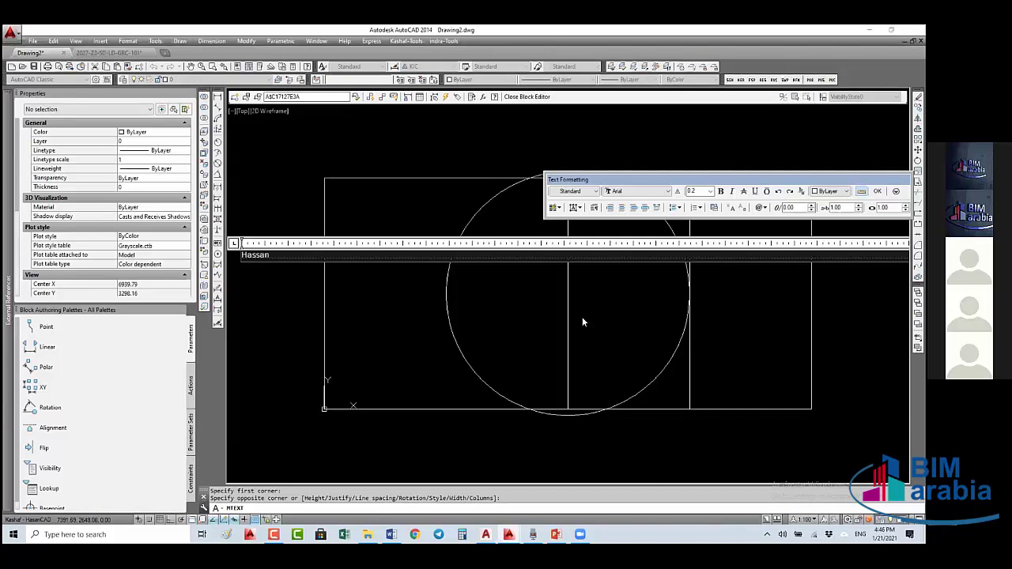
pyautogui.write('CAD')
pyautogui.click(520, 286)
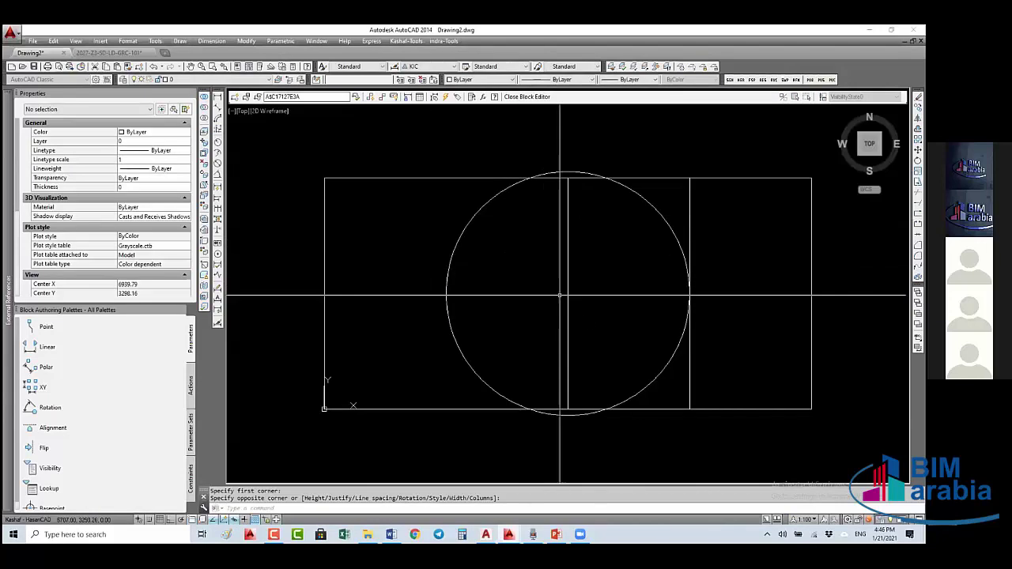
pyautogui.scroll(-3, 538, 292)
pyautogui.click(395, 239)
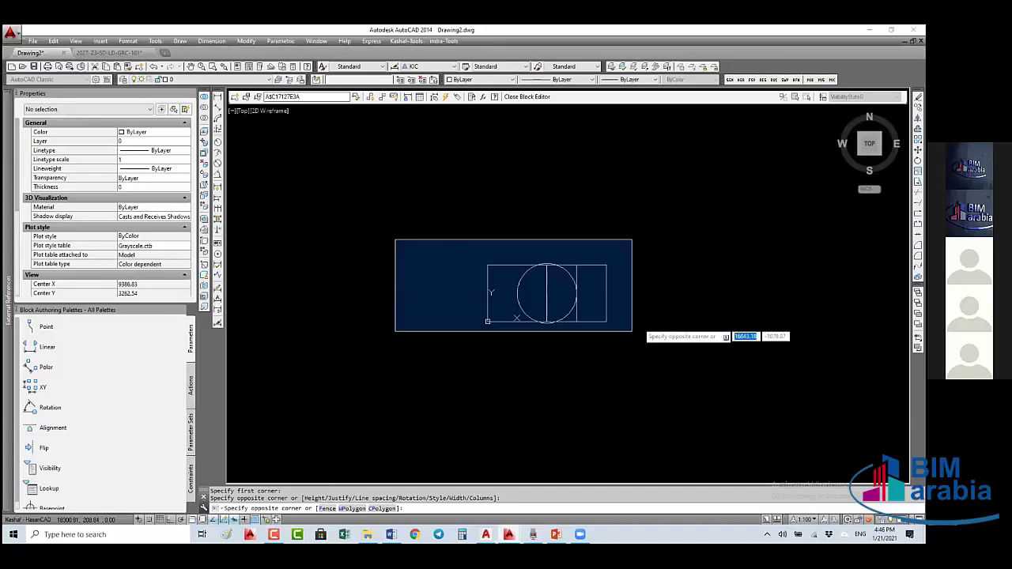
pyautogui.click(632, 332)
pyautogui.write('x')
pyautogui.press('Return')
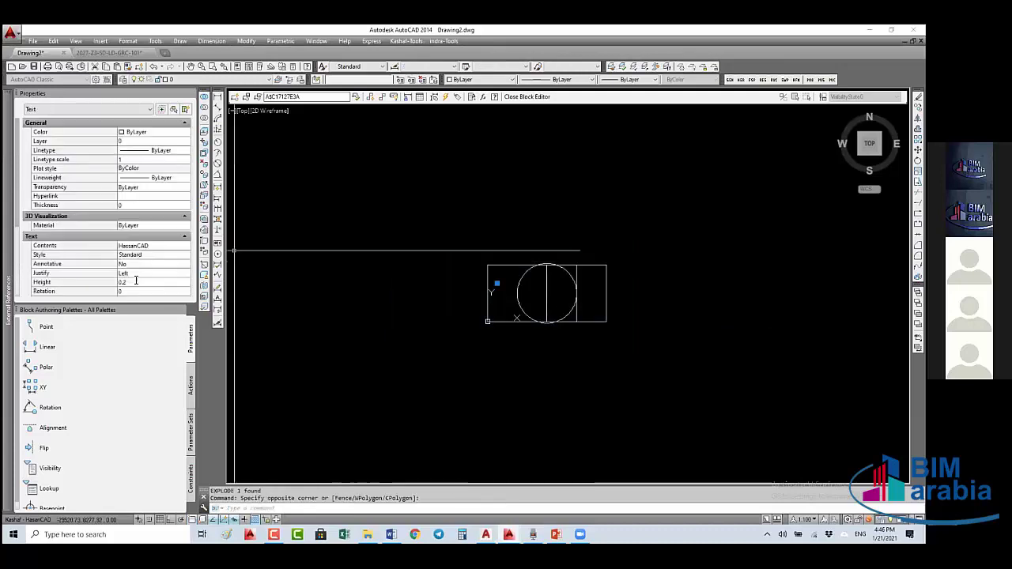
# - Give the label the annotative KIC style, 2.5 paper height, and 1:100 plus 1:200 scales
pyautogui.click(136, 282)
pyautogui.write('2.5')
pyautogui.press('Return')
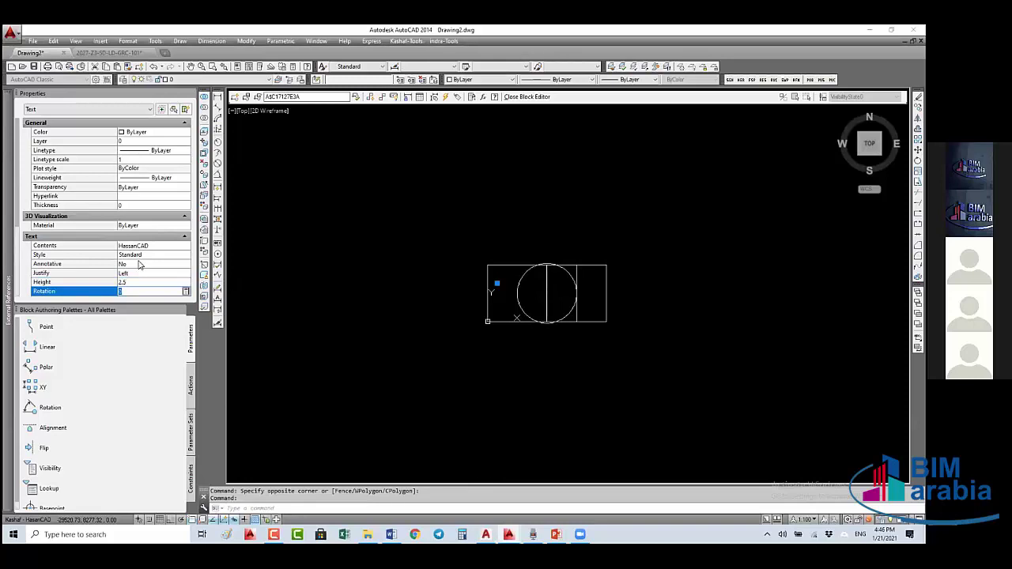
pyautogui.click(141, 255)
pyautogui.click(142, 256)
pyautogui.click(139, 271)
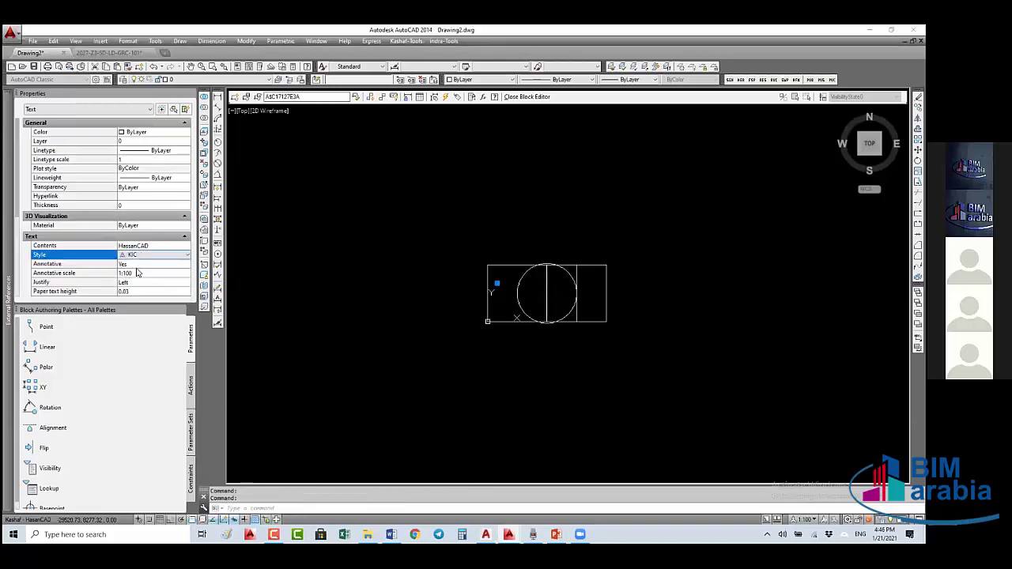
pyautogui.click(136, 292)
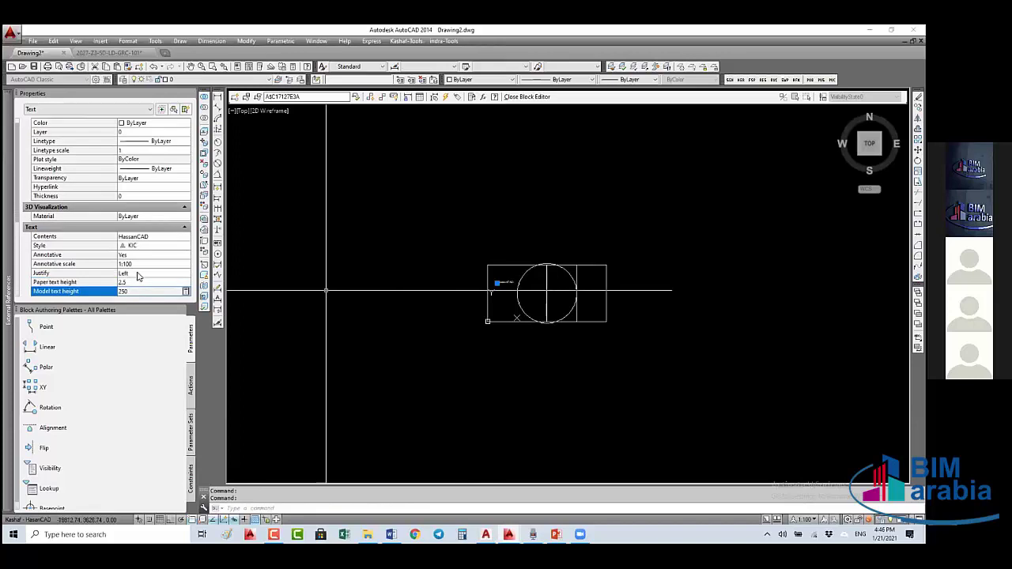
pyautogui.click(166, 264)
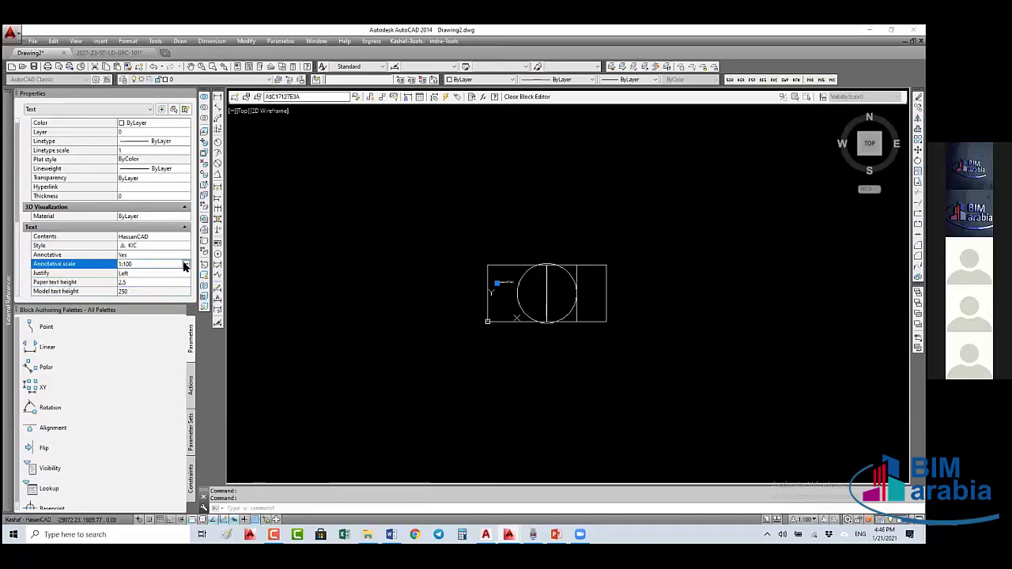
pyautogui.click(186, 264)
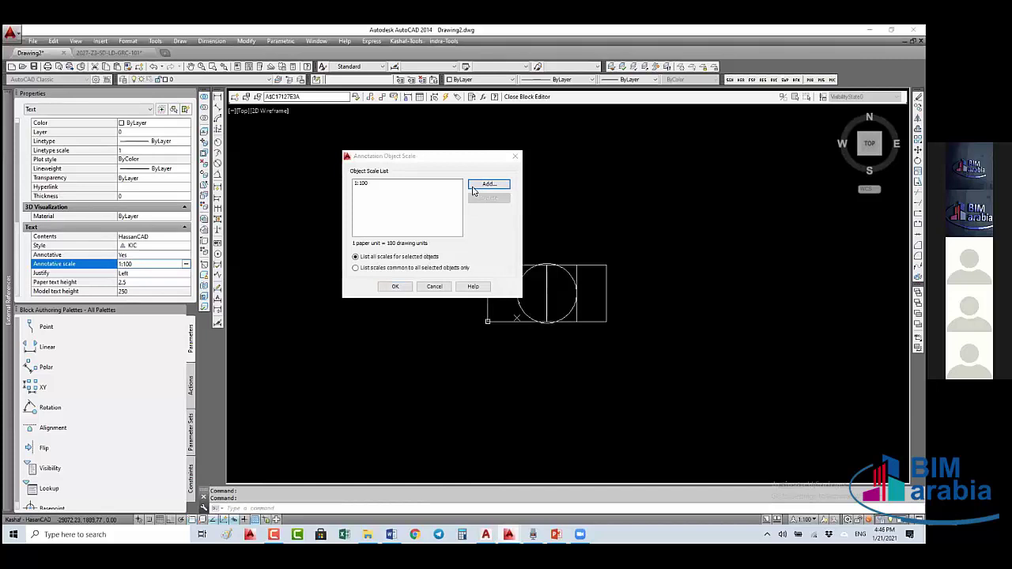
pyautogui.click(476, 185)
pyautogui.click(418, 240)
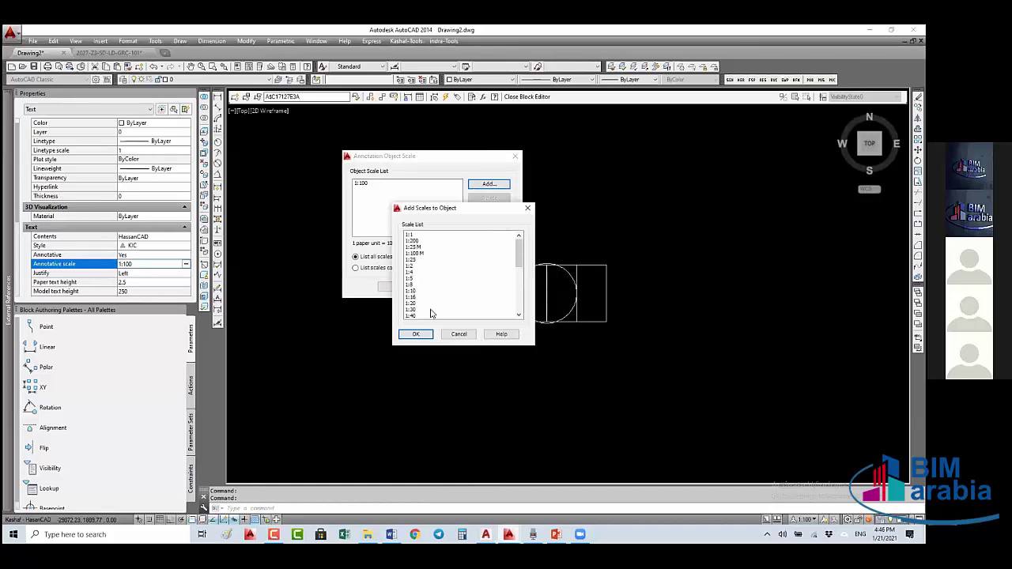
pyautogui.click(416, 334)
pyautogui.click(395, 286)
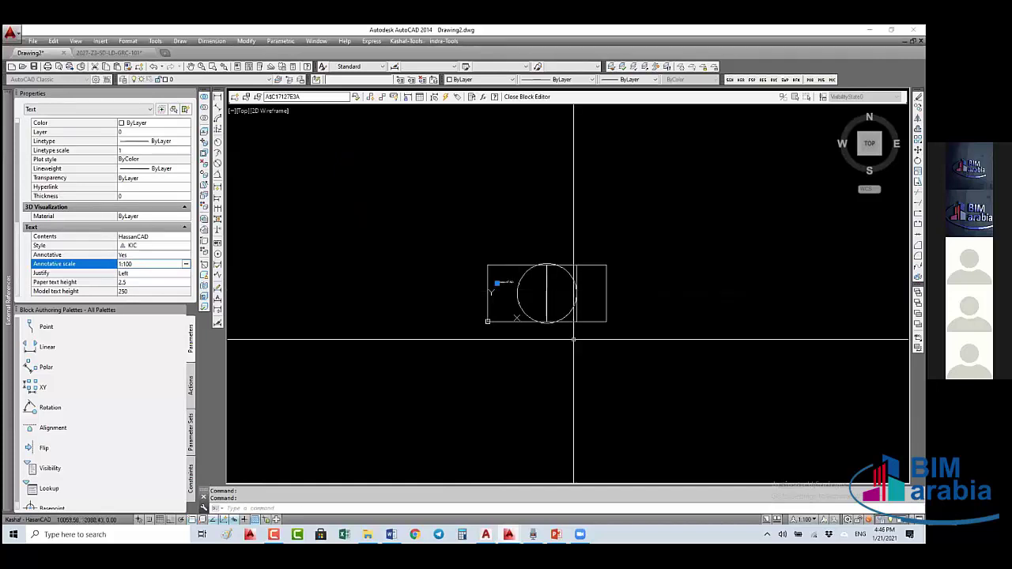
# - Close the Block Editor, saving the block changes, and return to Layout1
pyautogui.click(528, 96)
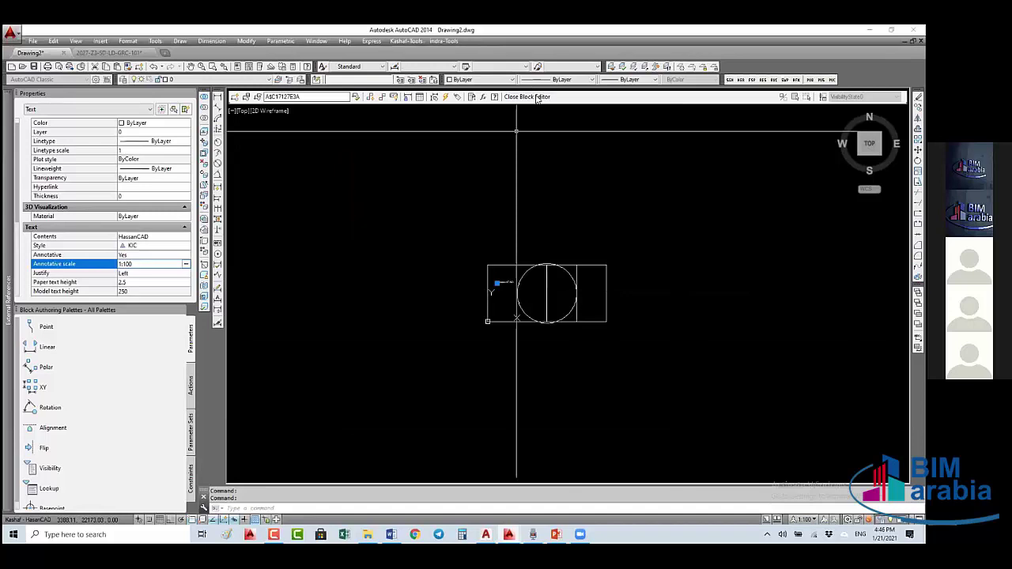
pyautogui.click(461, 260)
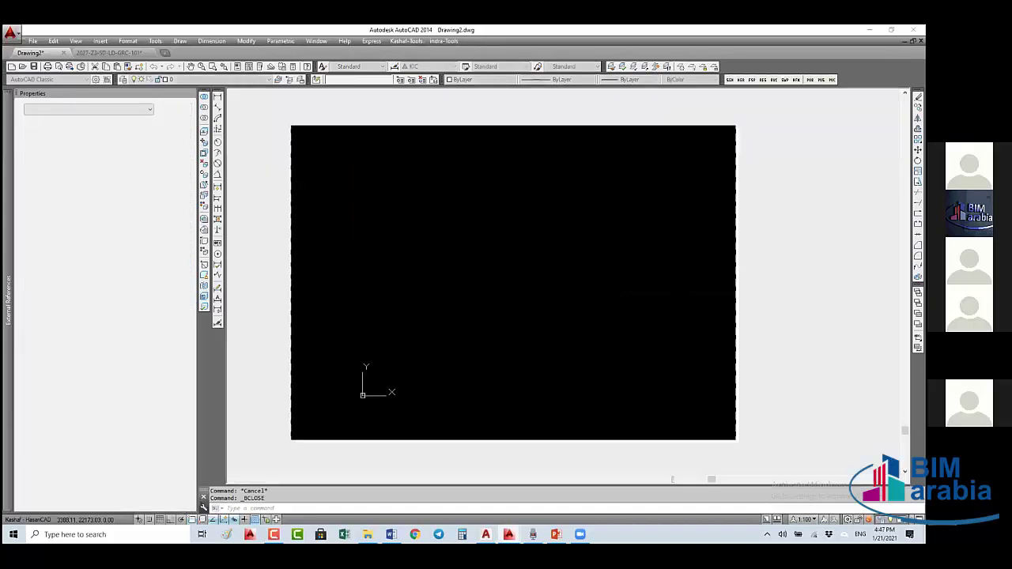
pyautogui.click(790, 519)
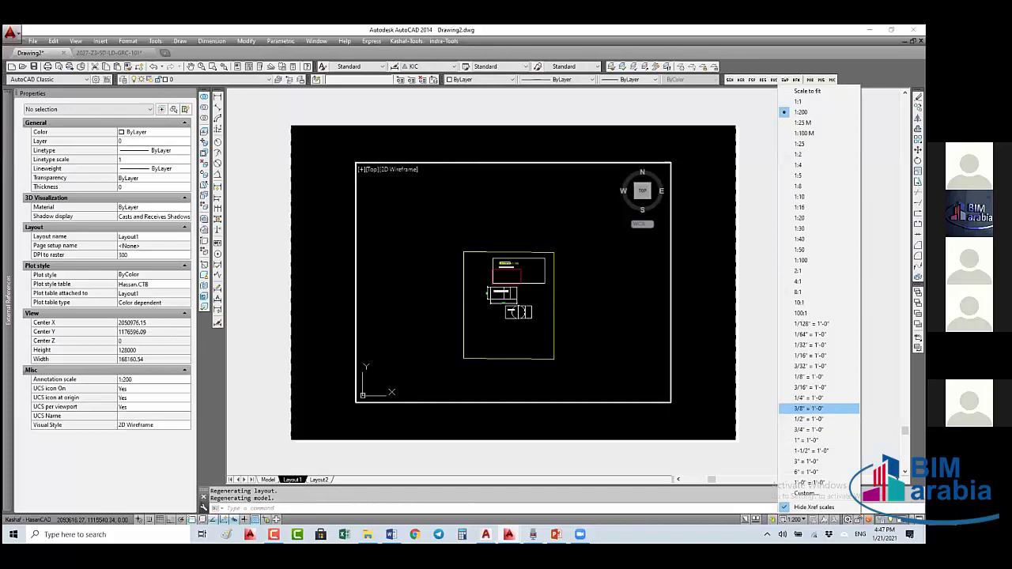
# - Set both the annotation scale and the viewport scale to 1:100
pyautogui.click(815, 387)
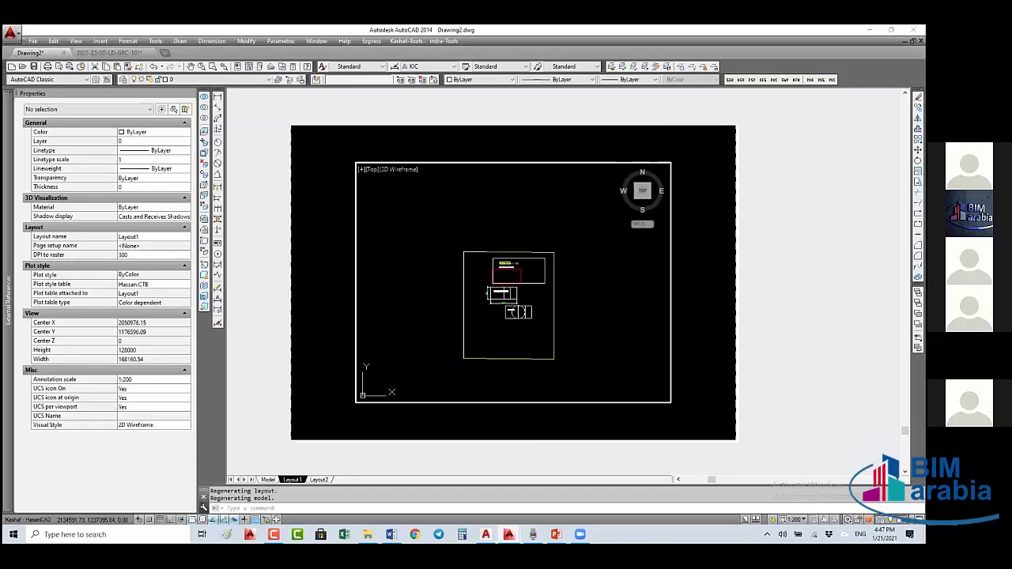
pyautogui.click(794, 524)
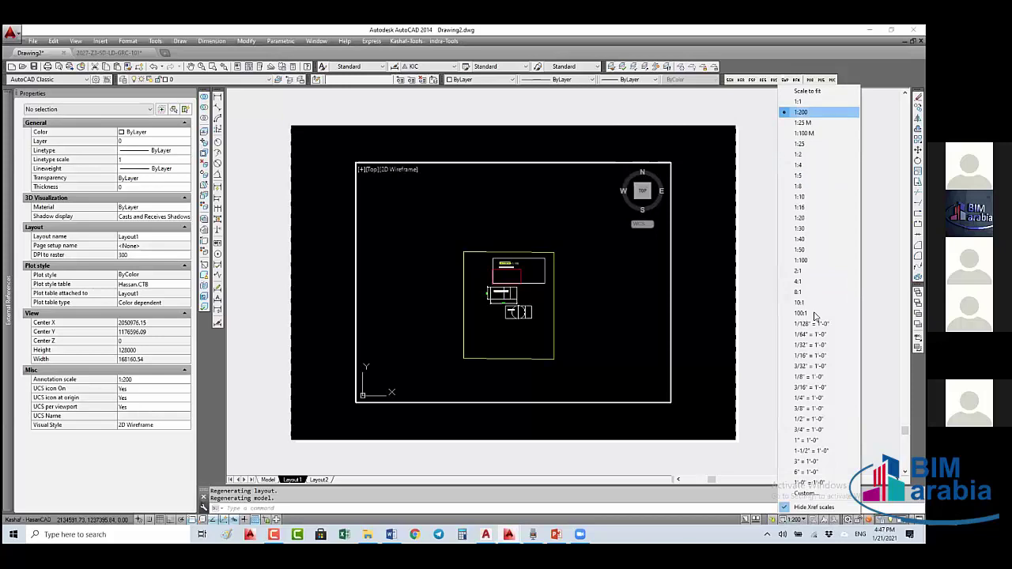
pyautogui.click(801, 260)
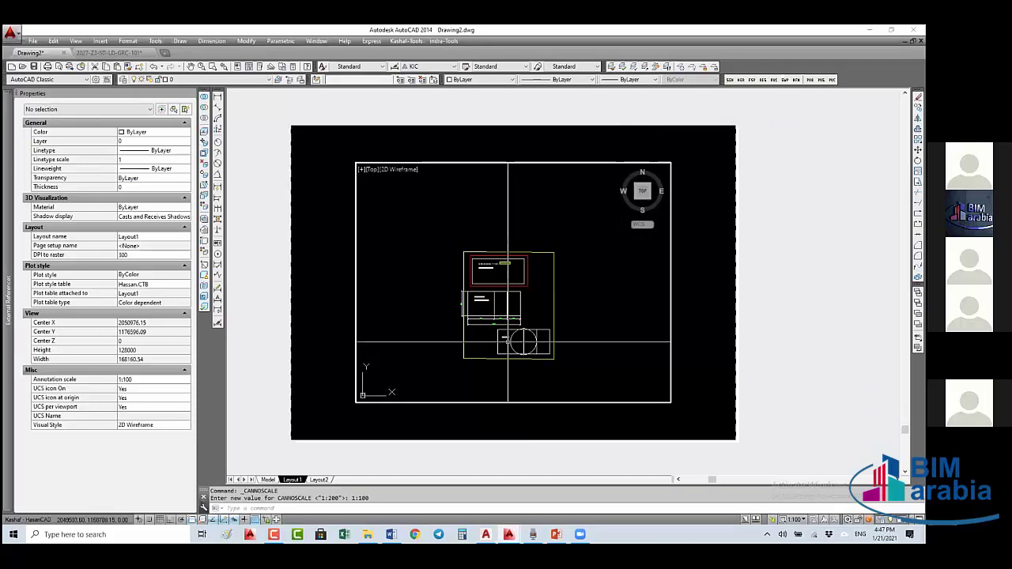
pyautogui.scroll(2, 509, 340)
pyautogui.scroll(1, 509, 340)
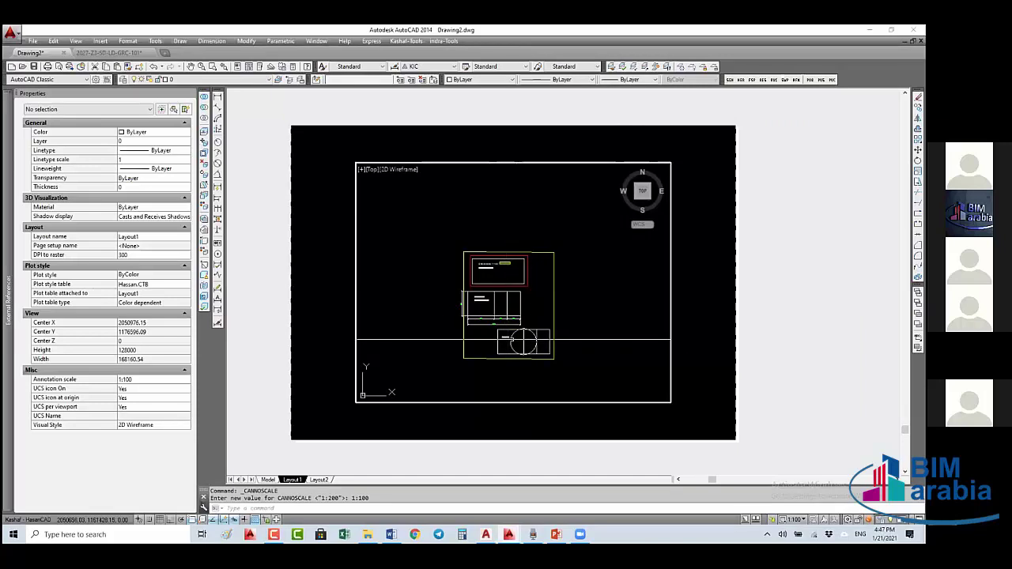
pyautogui.scroll(2, 509, 340)
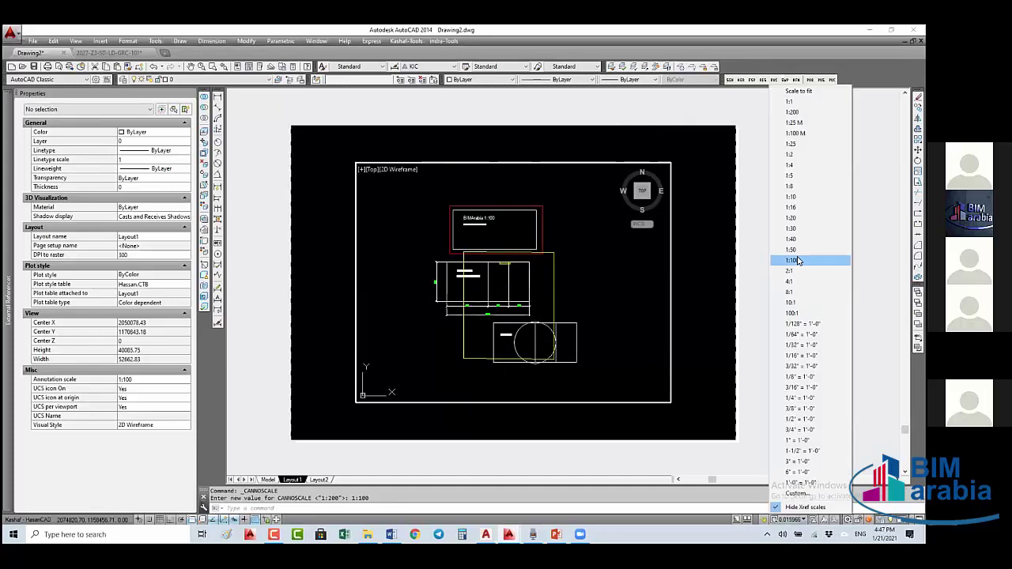
pyautogui.click(797, 261)
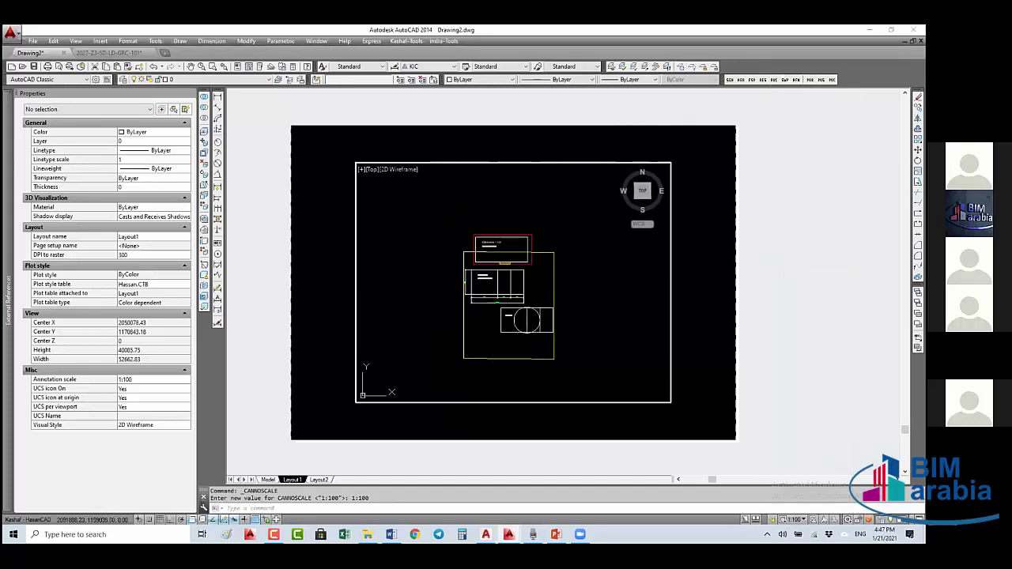
# - Maximize the viewport and zoom out to inspect the whole drawing
pyautogui.doubleClick(671, 336)
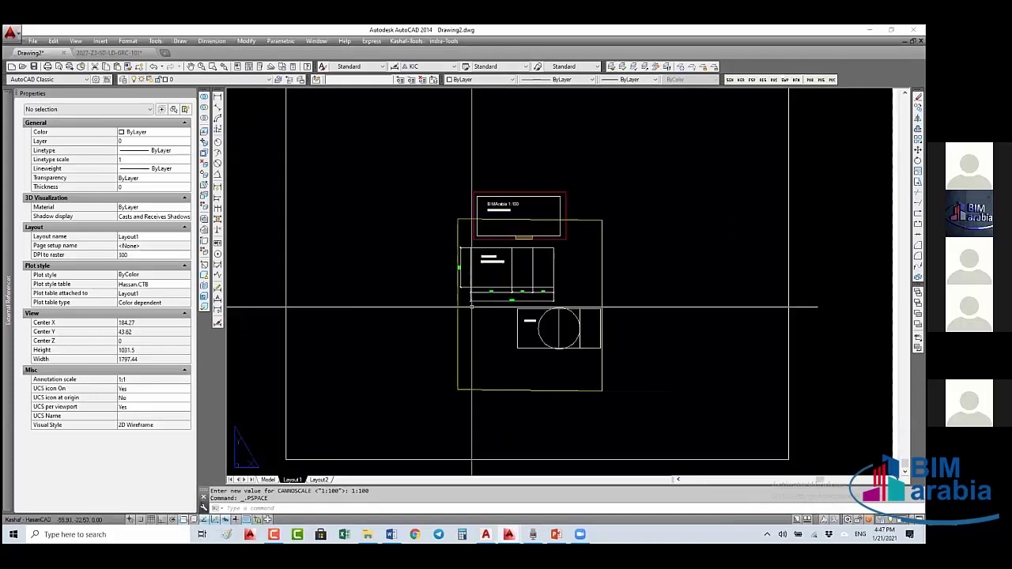
pyautogui.scroll(5, 518, 315)
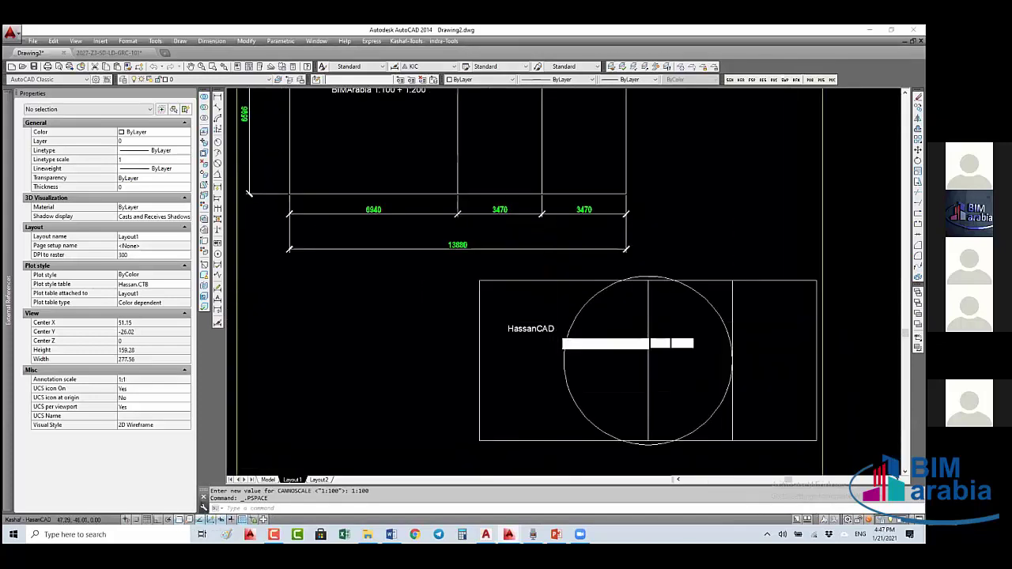
pyautogui.scroll(2, 556, 331)
pyautogui.write('rec')
pyautogui.press('Return')
pyautogui.click(420, 336)
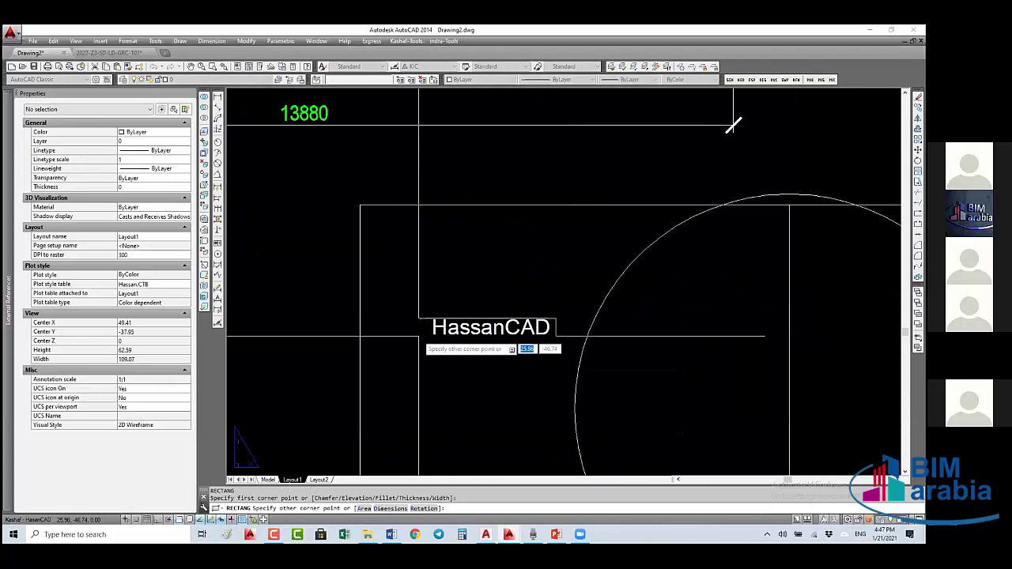
pyautogui.scroll(-1, 734, 125)
pyautogui.scroll(-3, 460, 340)
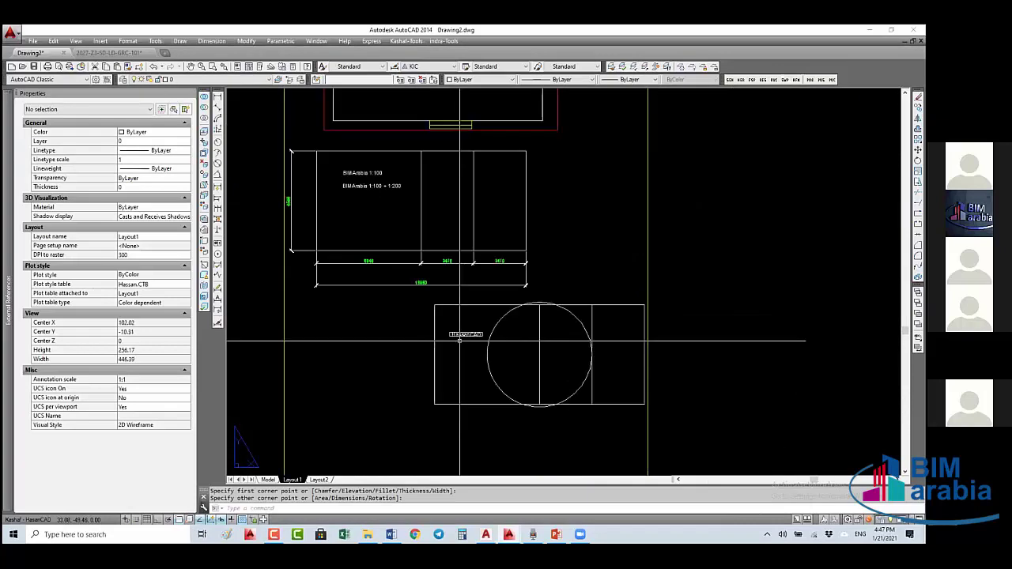
pyautogui.middleClick(459, 340)
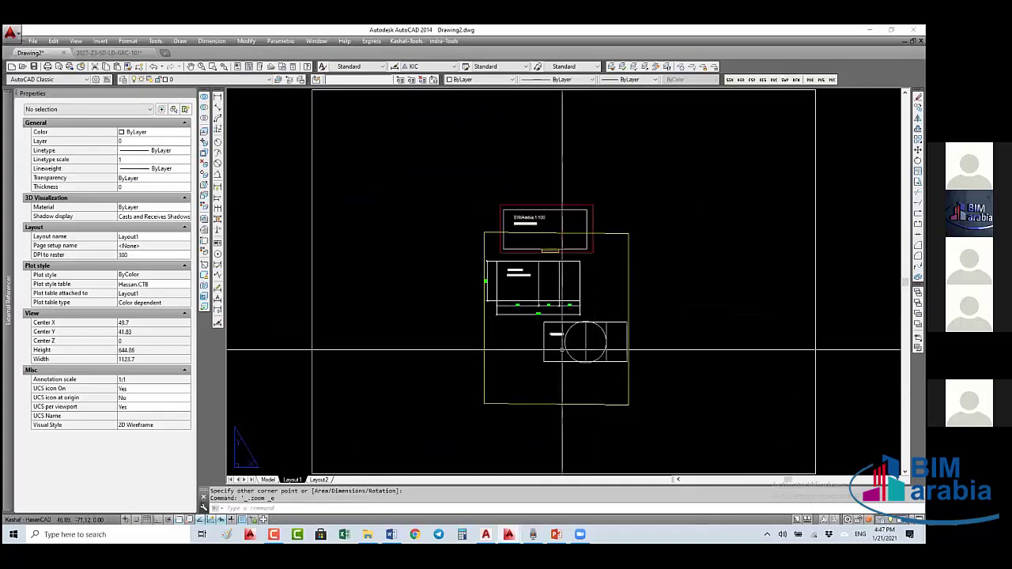
# - Set the viewport scale to 1:200, adjust the view, and return to paper space
pyautogui.doubleClick(627, 332)
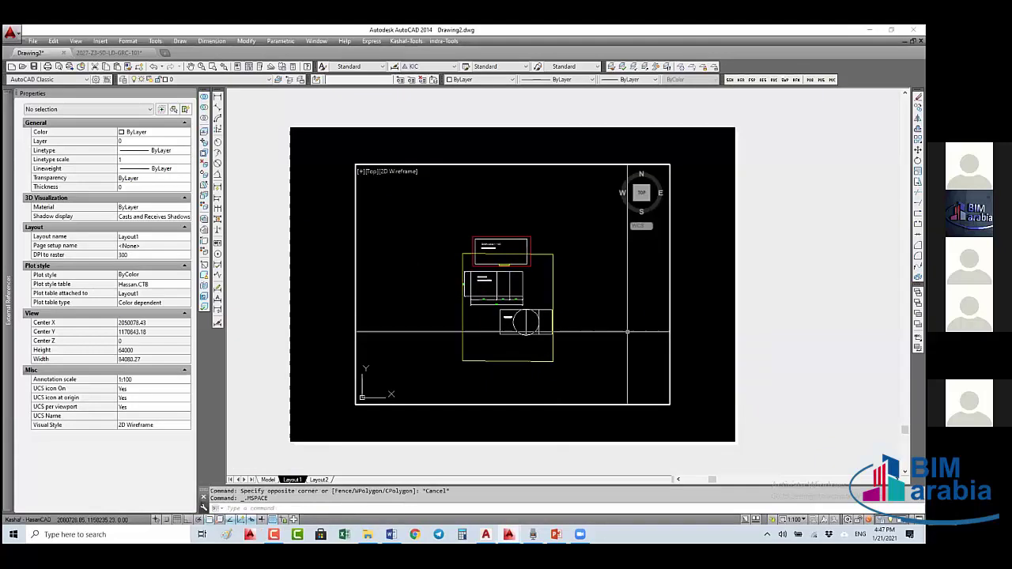
pyautogui.click(796, 520)
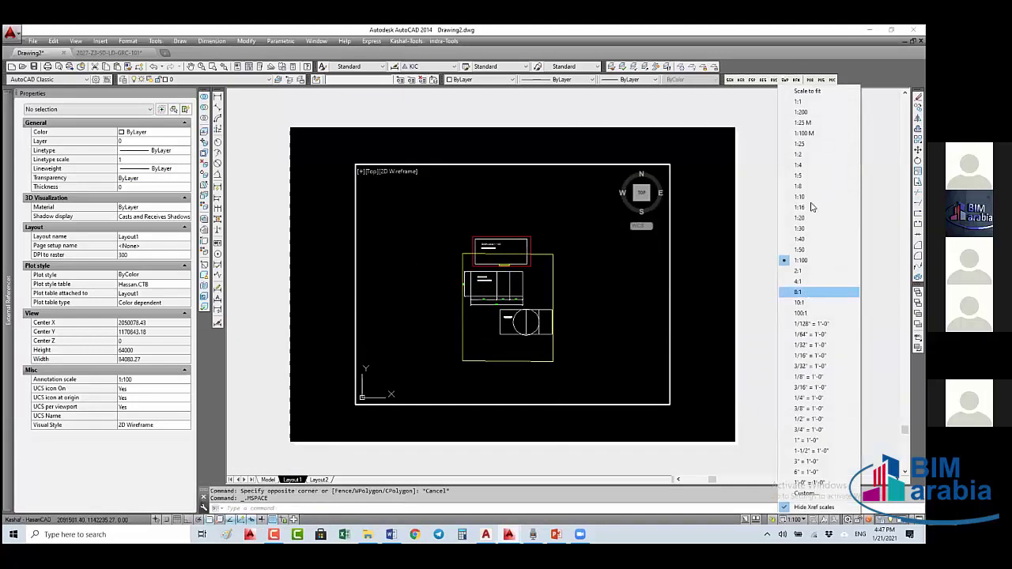
pyautogui.click(816, 114)
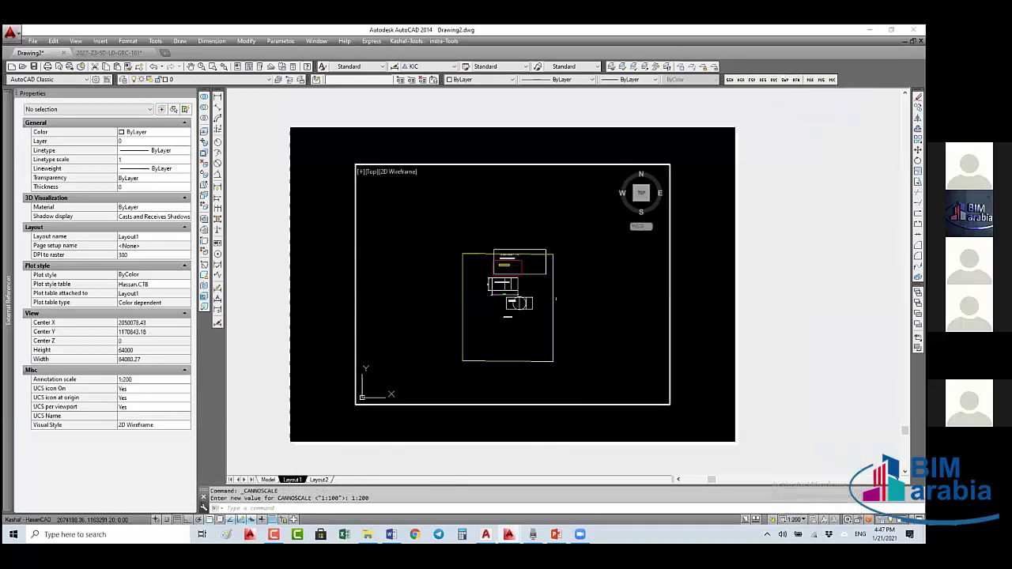
pyautogui.moveTo(553, 317); pyautogui.dragTo(552, 327, button='middle')
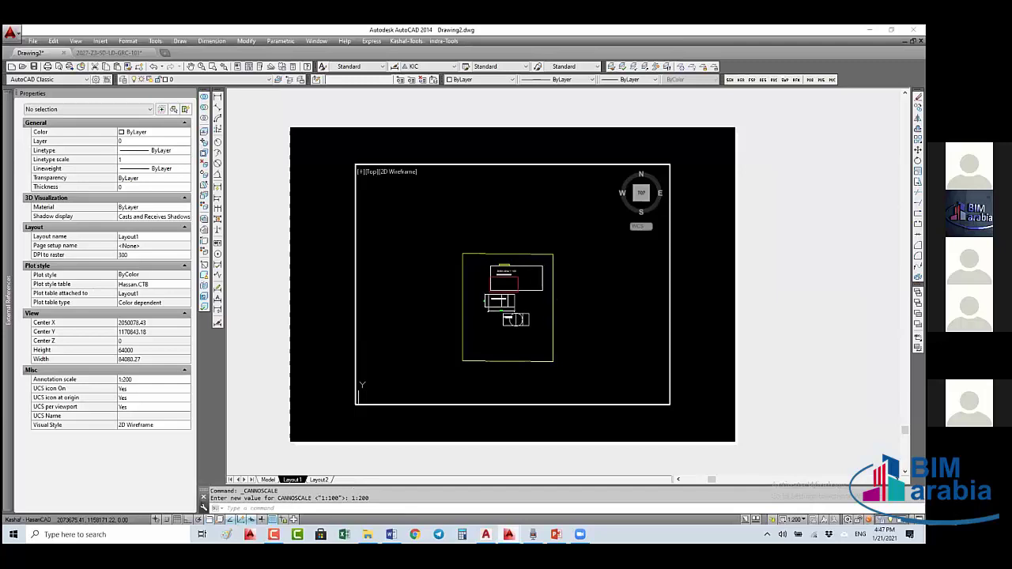
pyautogui.doubleClick(676, 332)
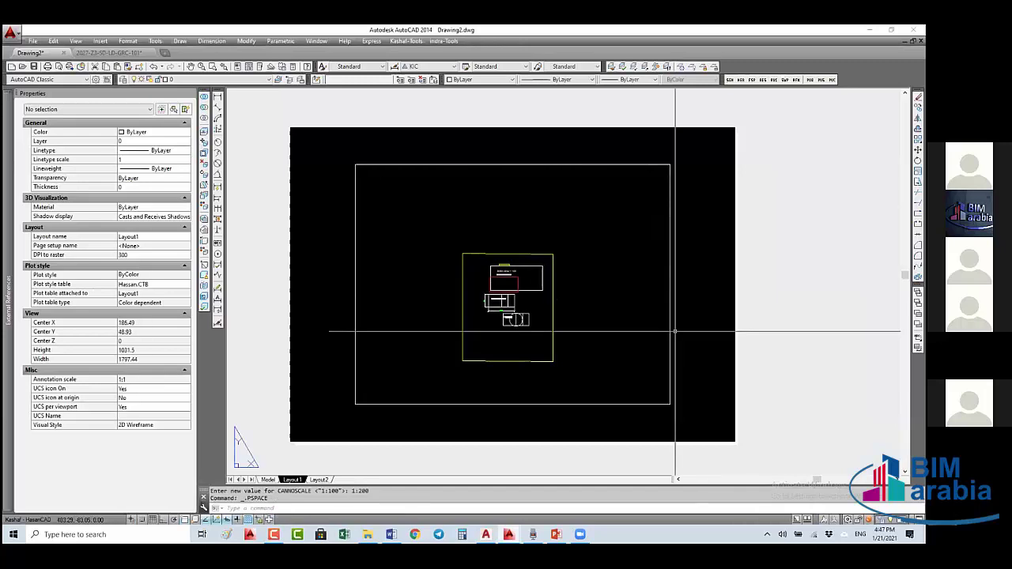
pyautogui.scroll(8, 519, 325)
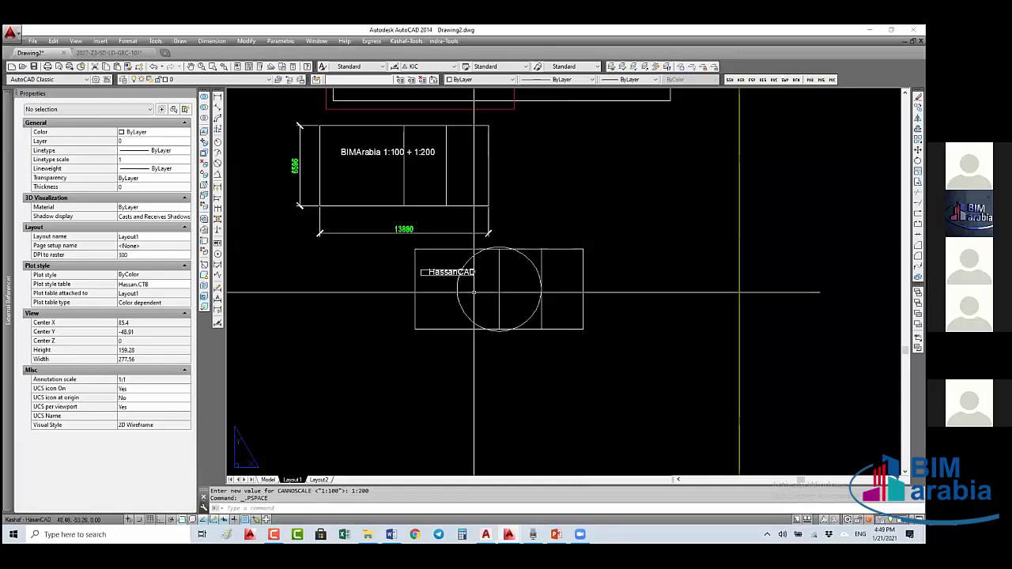
pyautogui.scroll(-3, 474, 293)
# - Shrink the viewport by moving its bottom-right and top-left corner grips inward
pyautogui.scroll(-2, 474, 293)
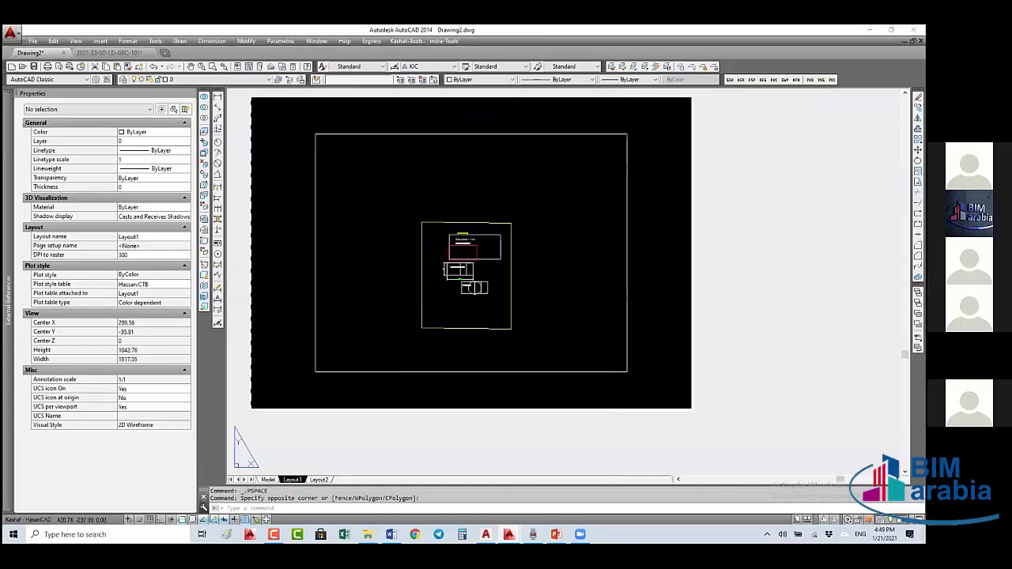
pyautogui.click(627, 371)
pyautogui.click(627, 372)
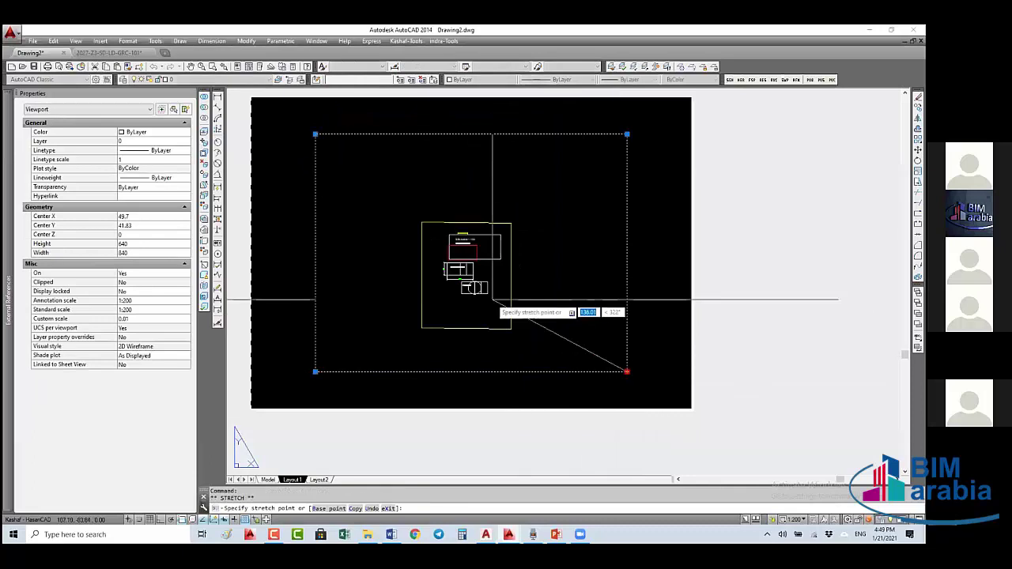
pyautogui.click(495, 299)
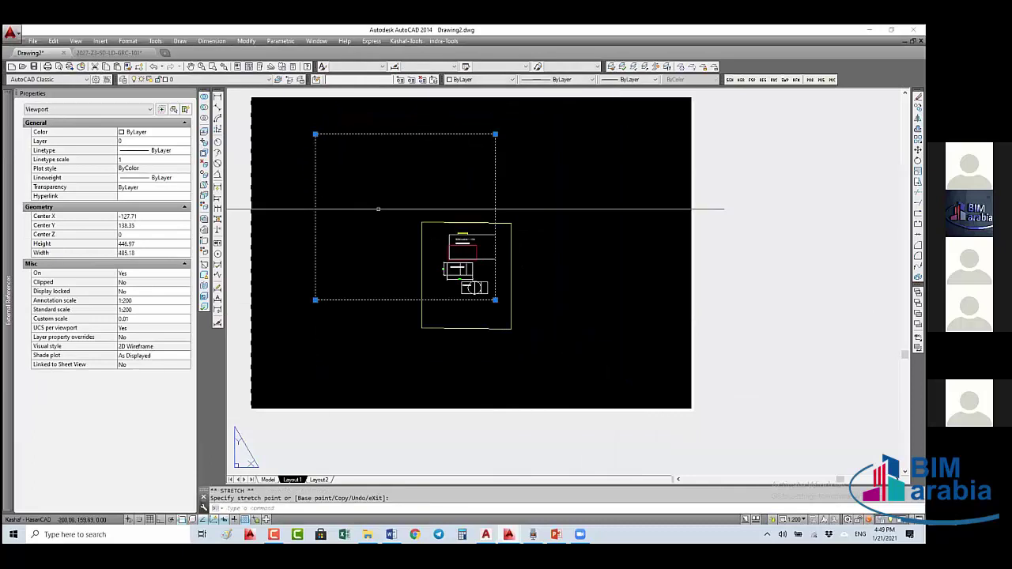
pyautogui.click(315, 134)
pyautogui.scroll(2, 445, 270)
pyautogui.click(450, 286)
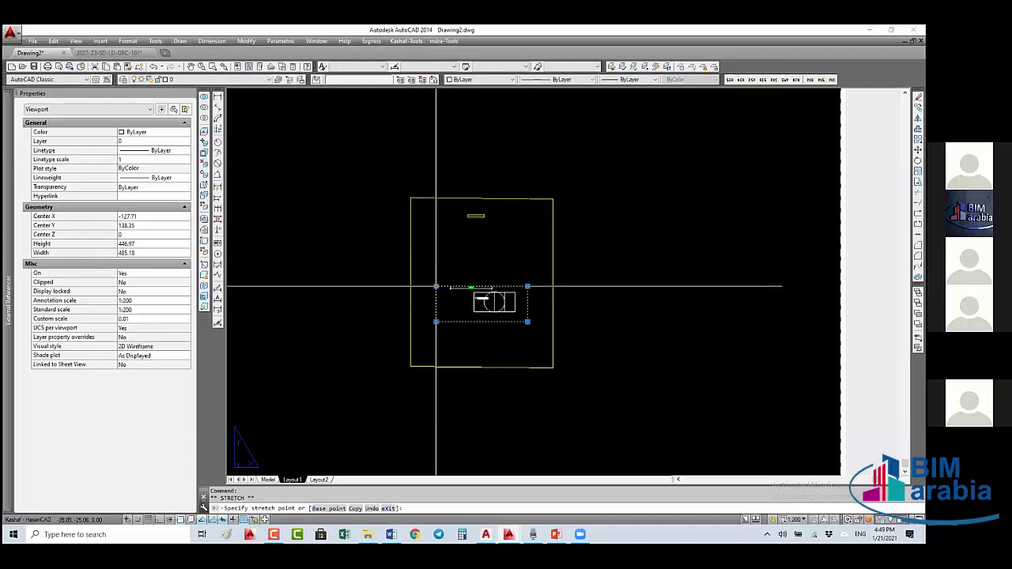
# - Extend the viewport's top-right corner outward and zoom out to the whole drawing
pyautogui.scroll(3, 466, 227)
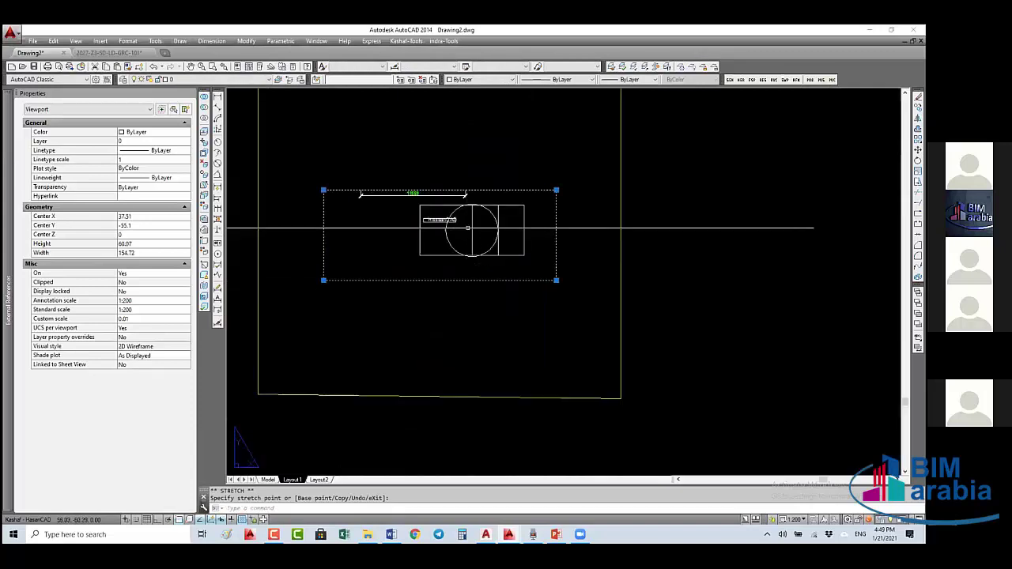
pyautogui.scroll(-1, 466, 227)
pyautogui.moveTo(466, 227); pyautogui.dragTo(445, 270, button='middle')
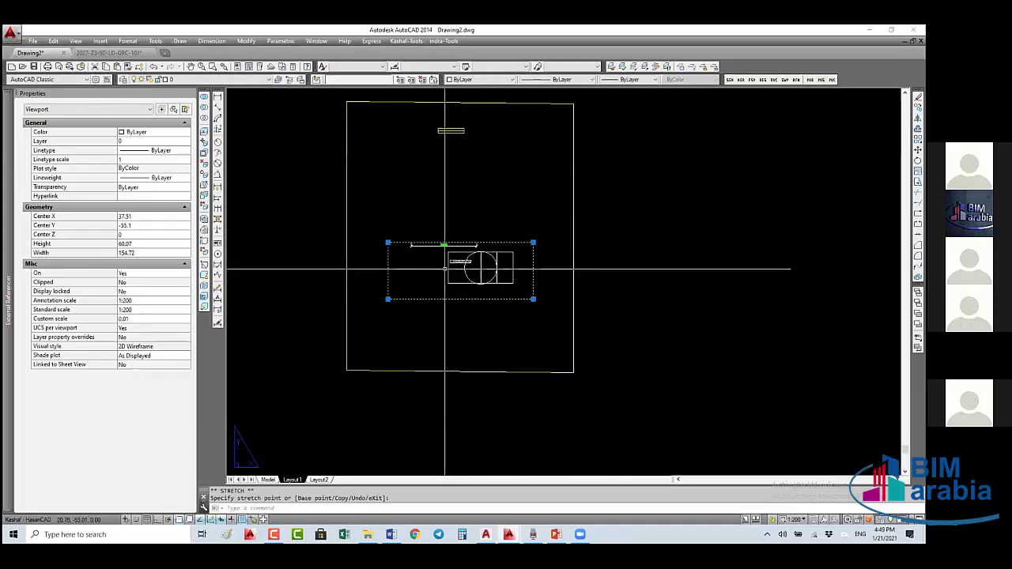
pyautogui.click(534, 243)
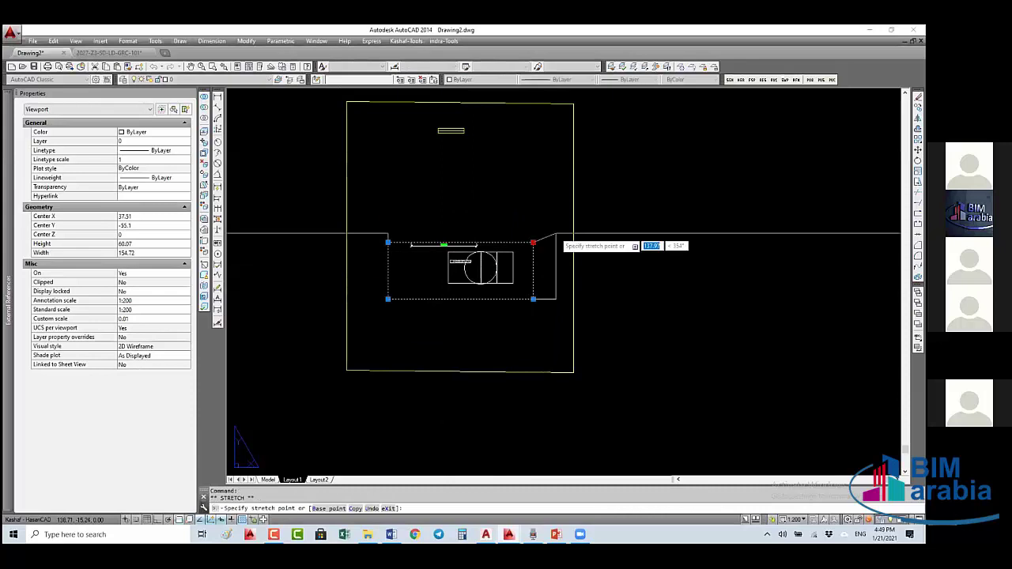
pyautogui.click(556, 234)
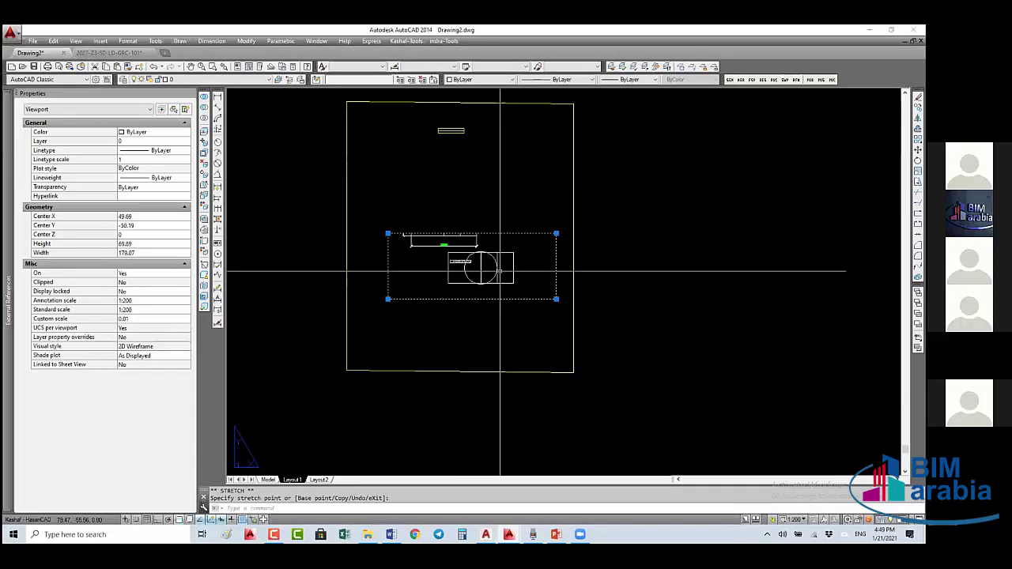
pyautogui.scroll(2, 498, 273)
pyautogui.middleClick(454, 199)
pyautogui.press('Escape')
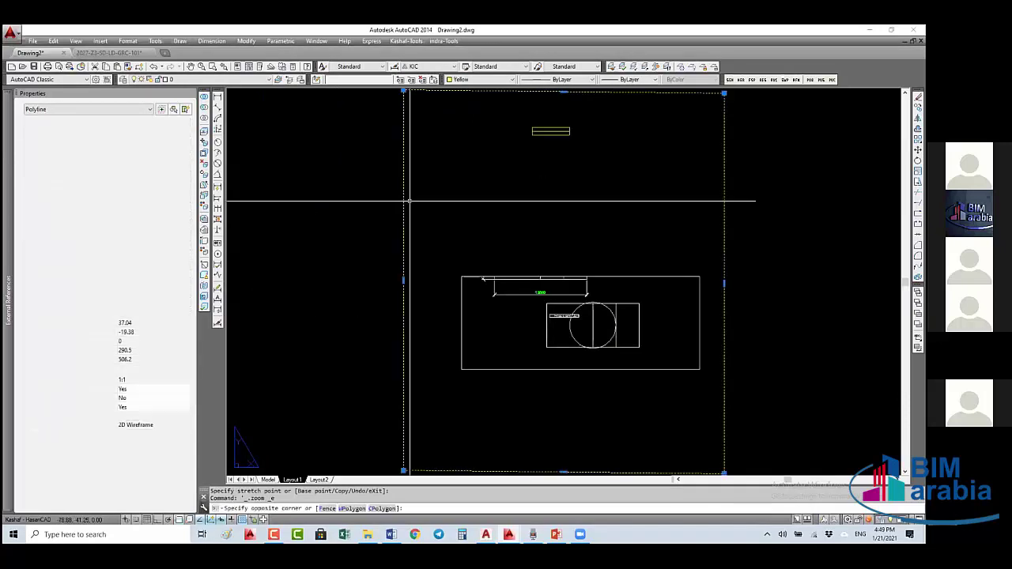
# - Erase the three yellow rectangles around the viewport
pyautogui.scroll(3, 554, 189)
pyautogui.click(495, 187)
pyautogui.click(494, 199)
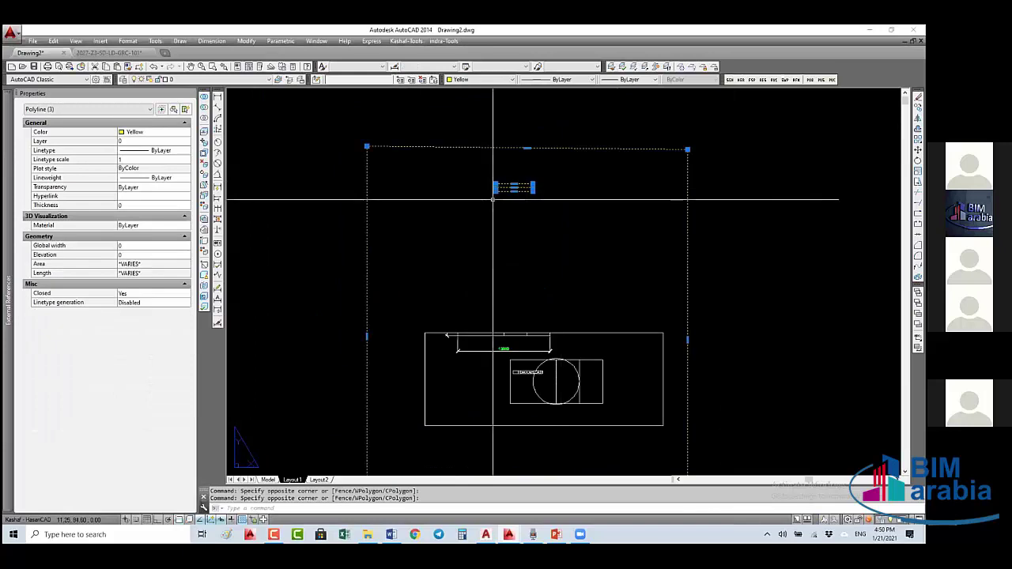
pyautogui.press('Delete')
pyautogui.press('Escape')
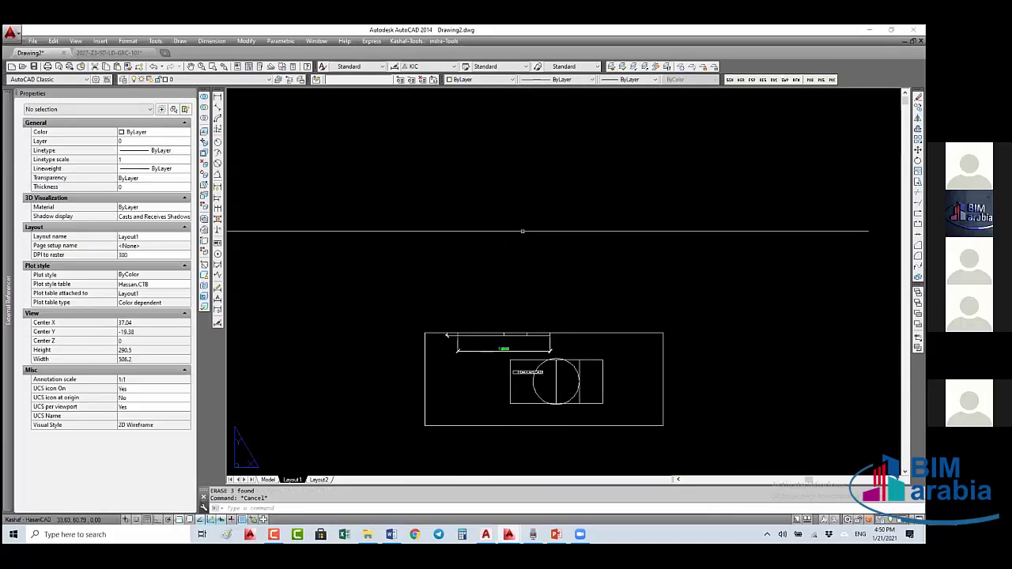
pyautogui.middleClick(522, 231)
pyautogui.scroll(-4, 545, 254)
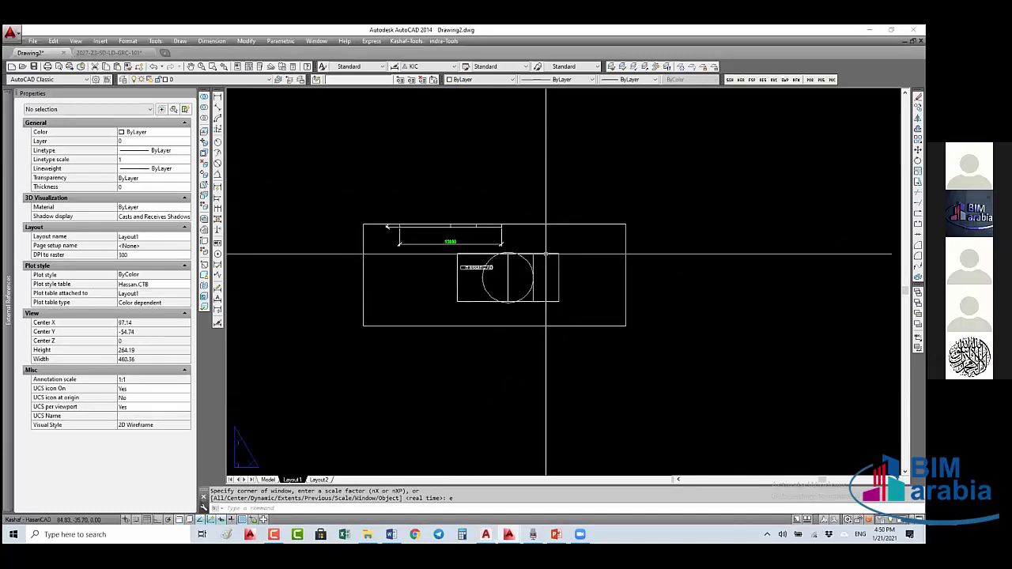
# - In the circle block, copy the HassanCAD label and make the copy non-annotative at height 250
pyautogui.doubleClick(542, 253)
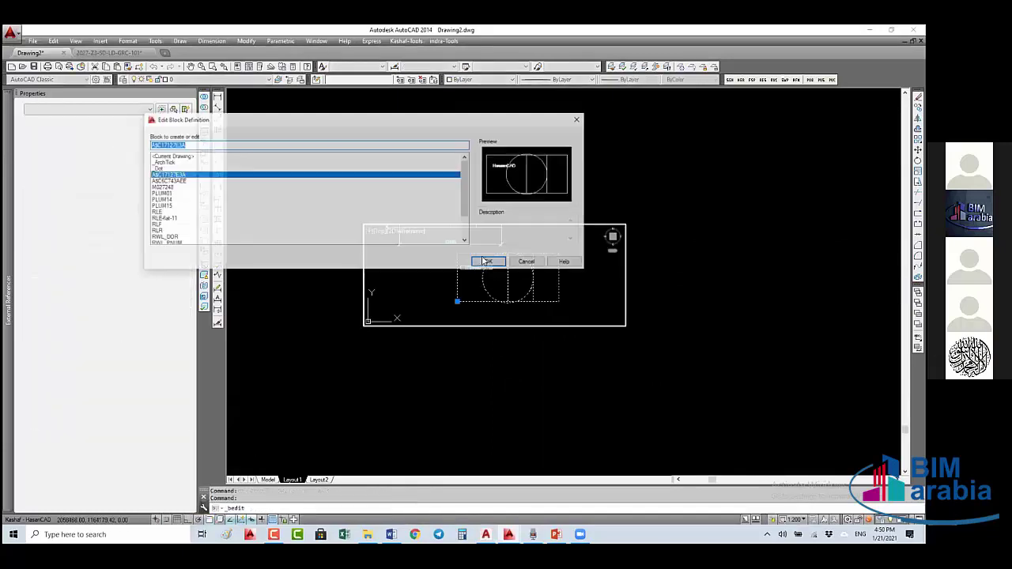
pyautogui.click(485, 261)
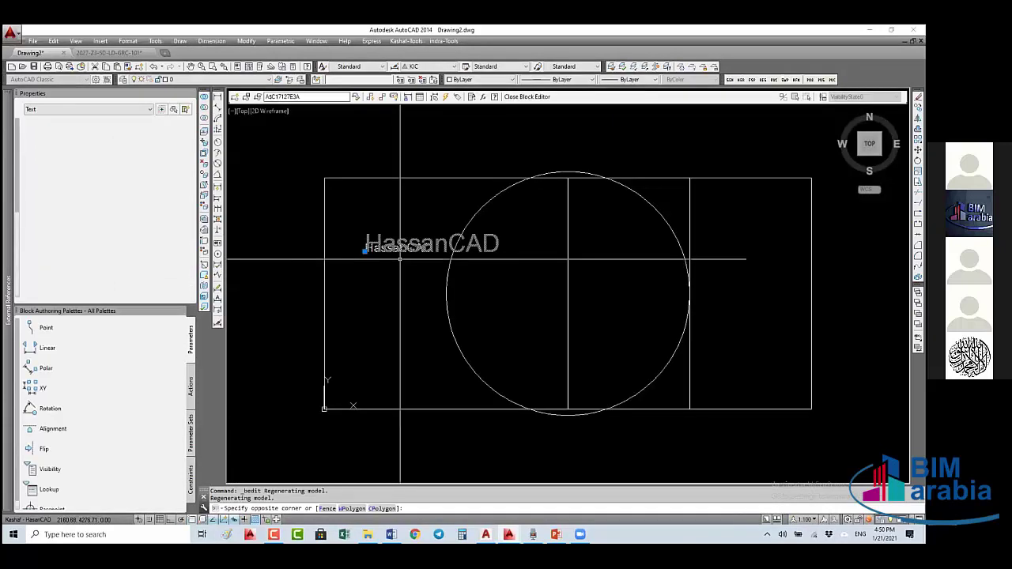
pyautogui.click(400, 259)
pyautogui.click(428, 280)
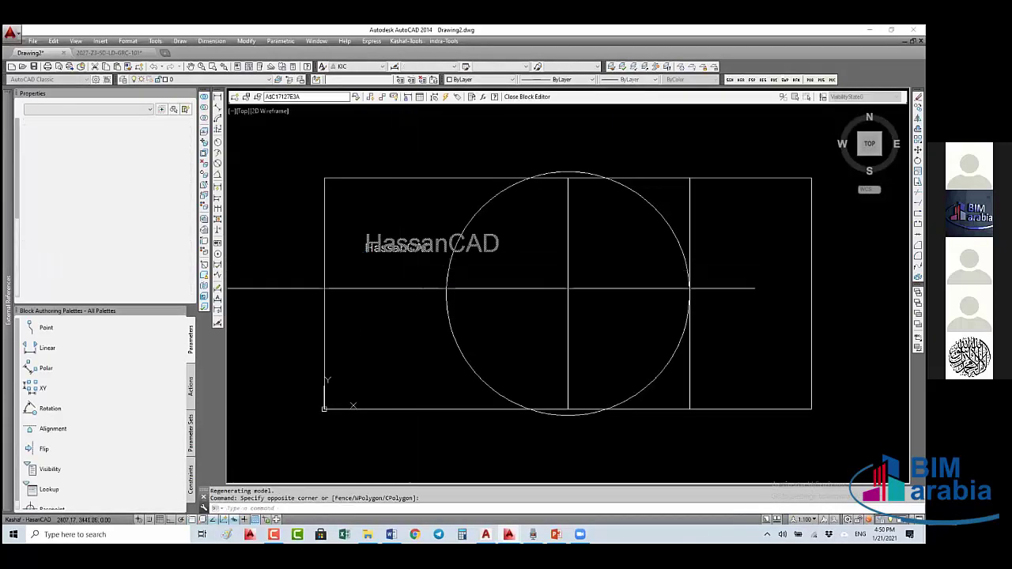
pyautogui.click(568, 288)
pyautogui.click(380, 280)
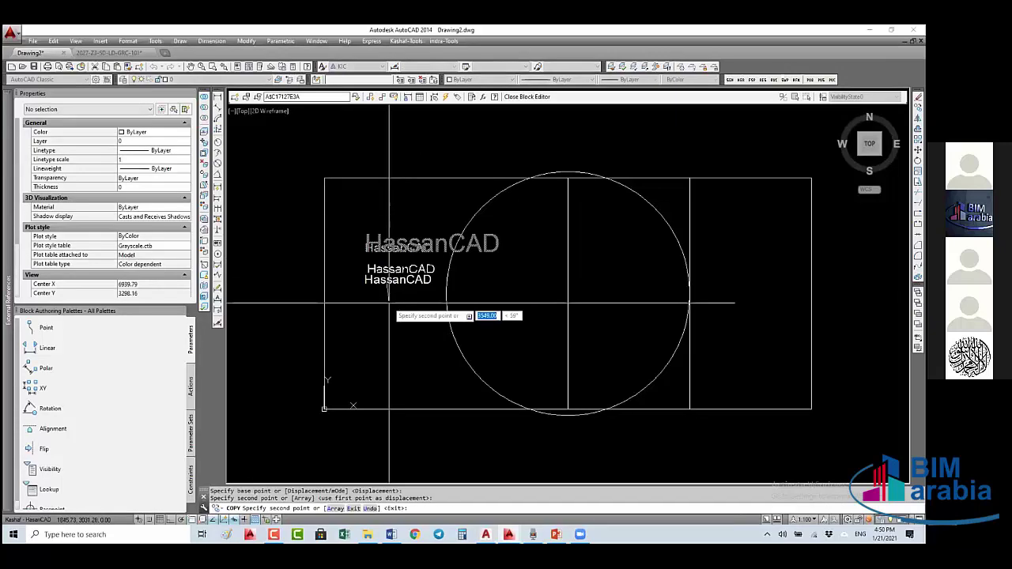
pyautogui.press('Escape')
pyautogui.press('Escape')
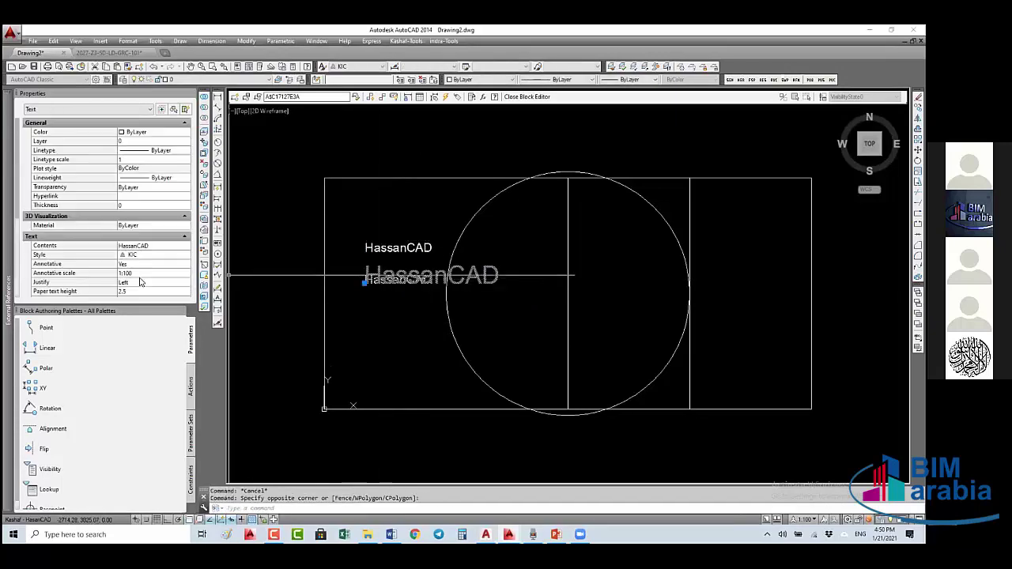
pyautogui.moveTo(118, 263)
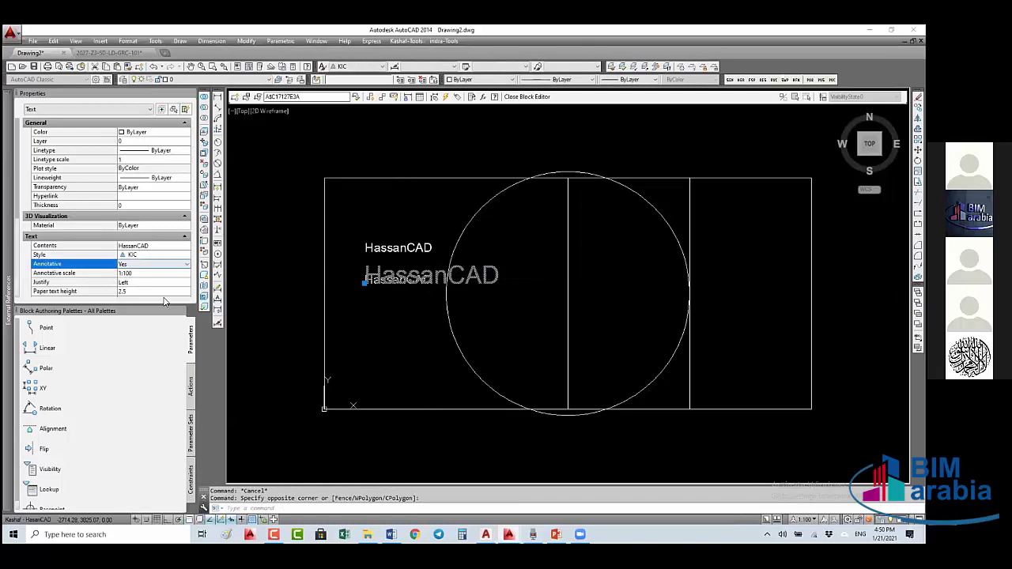
pyautogui.click(151, 282)
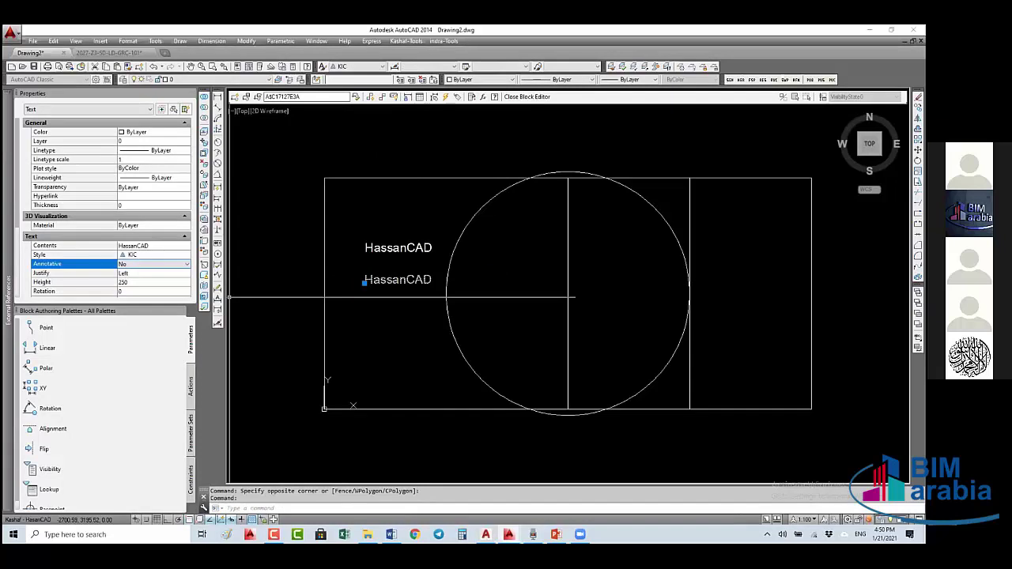
pyautogui.click(527, 96)
# - Save the block changes and activate the Layout1 viewport
pyautogui.click(458, 263)
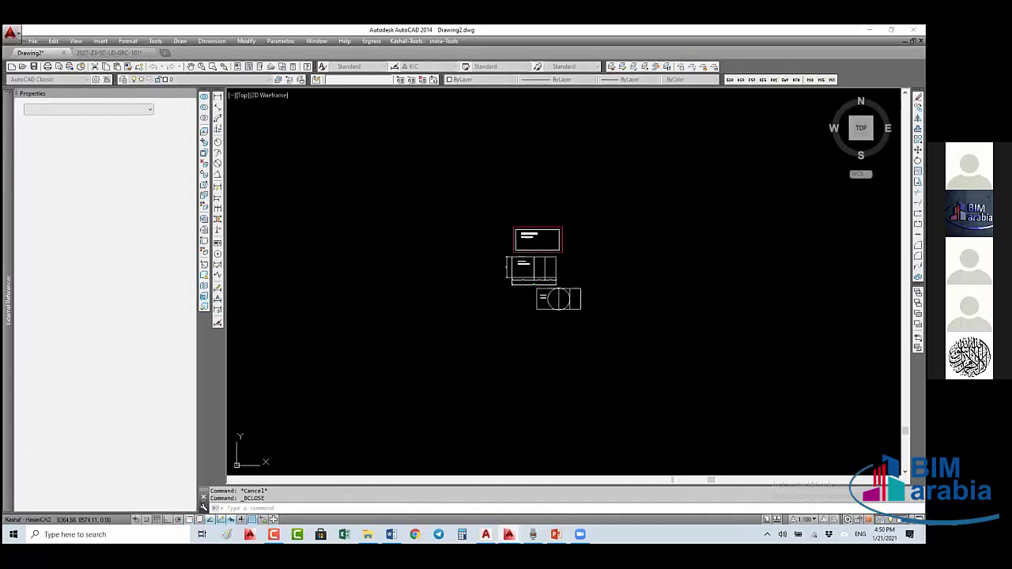
pyautogui.scroll(4, 490, 259)
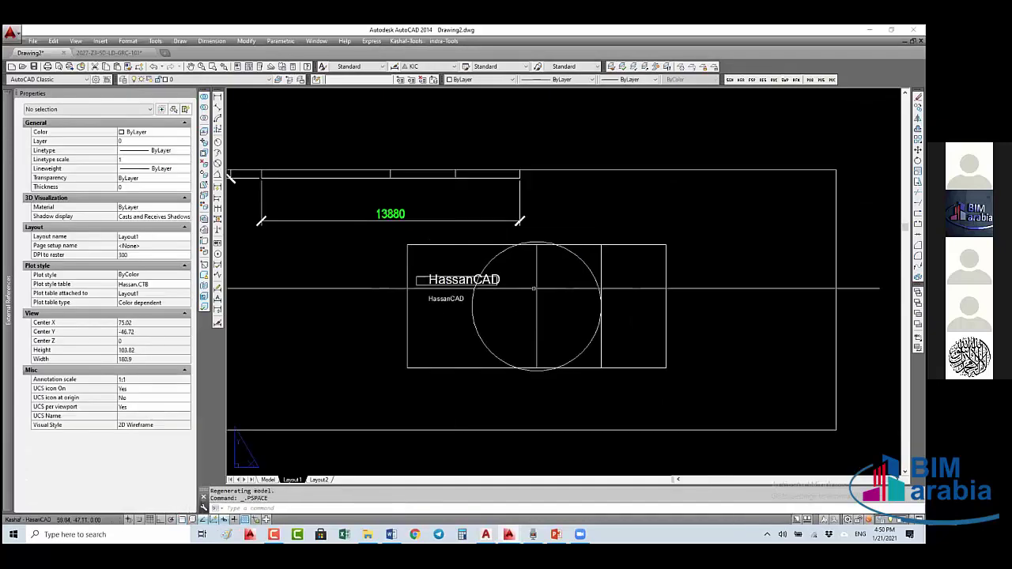
pyautogui.doubleClick(454, 283)
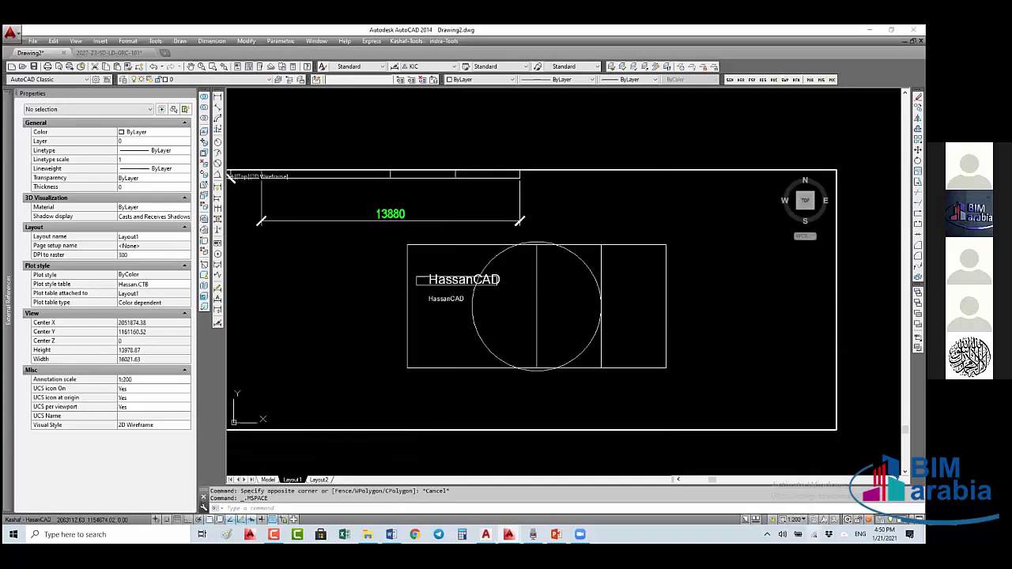
# - Switch the viewport scale to 1:100, then back to 1:200 to compare the labels
pyautogui.click(793, 519)
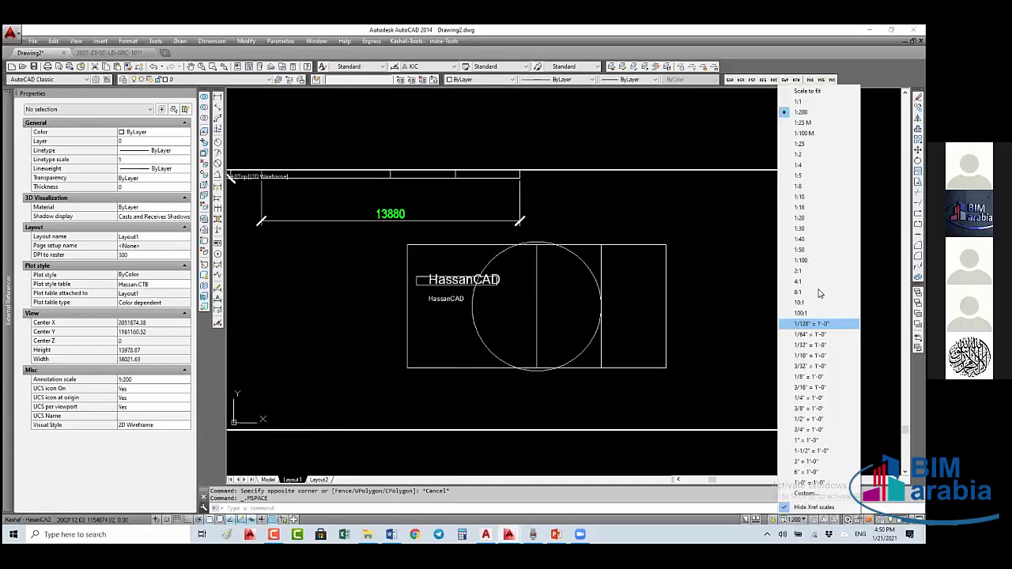
pyautogui.click(815, 272)
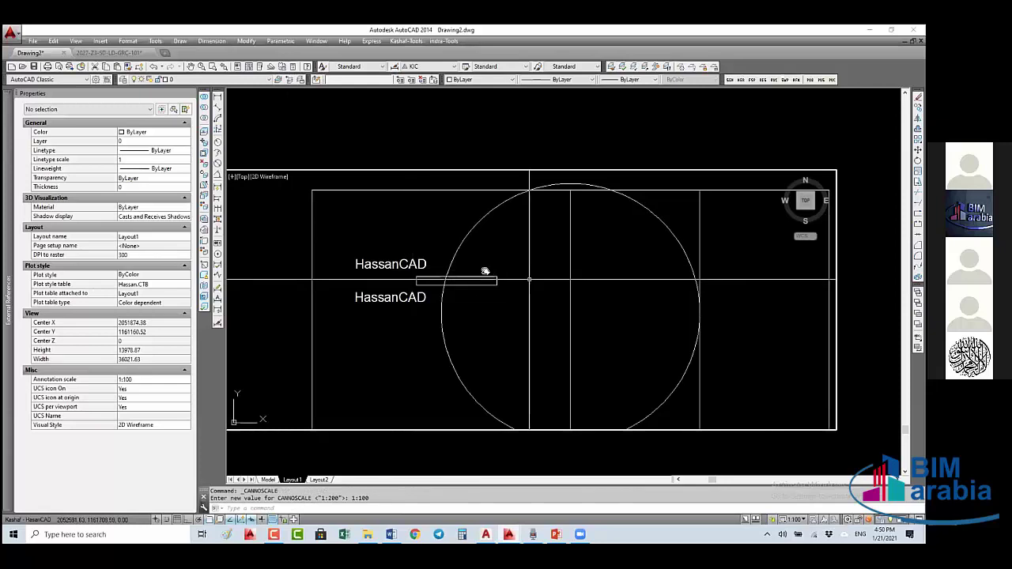
pyautogui.moveTo(489, 274); pyautogui.dragTo(485, 272, button='middle')
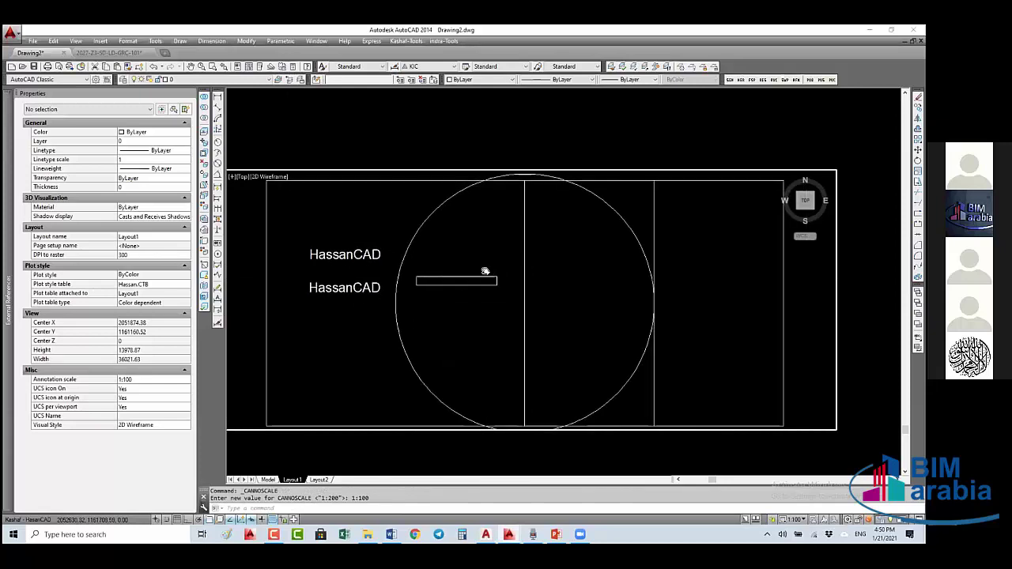
pyautogui.click(800, 520)
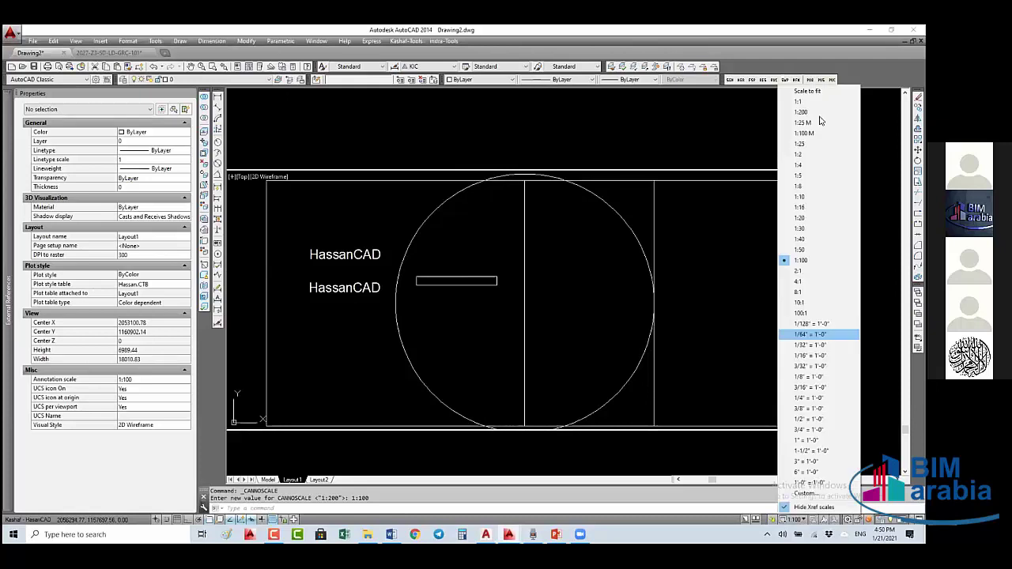
pyautogui.click(807, 114)
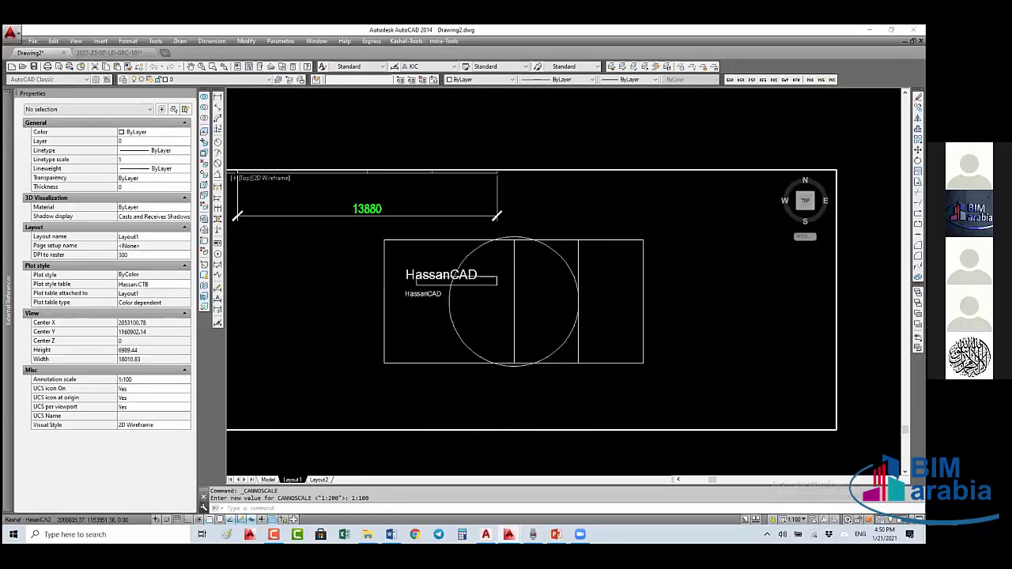
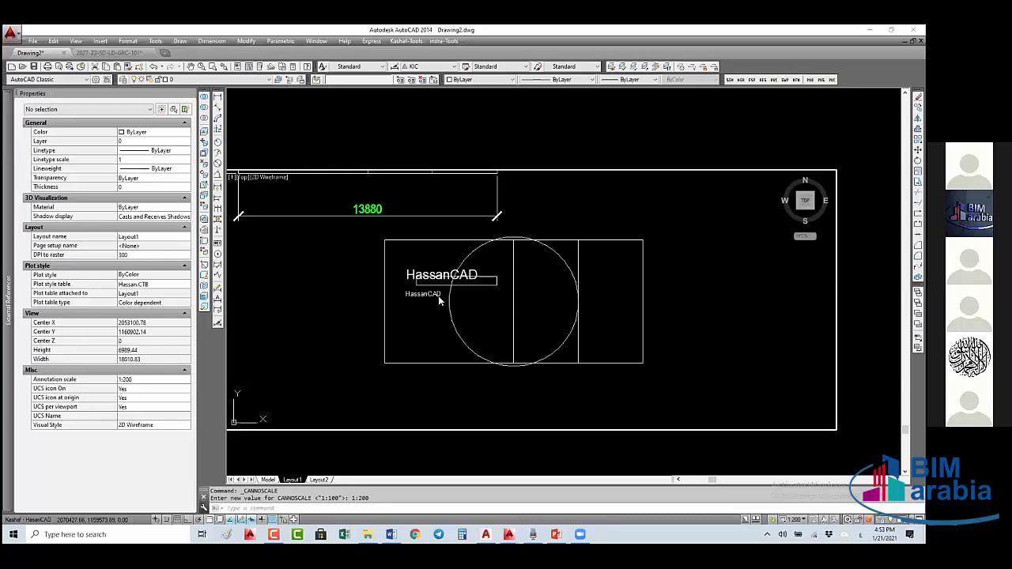
# - Enter the HassanCAD layout viewport to work on the model at 1:200
pyautogui.doubleClick(439, 298)
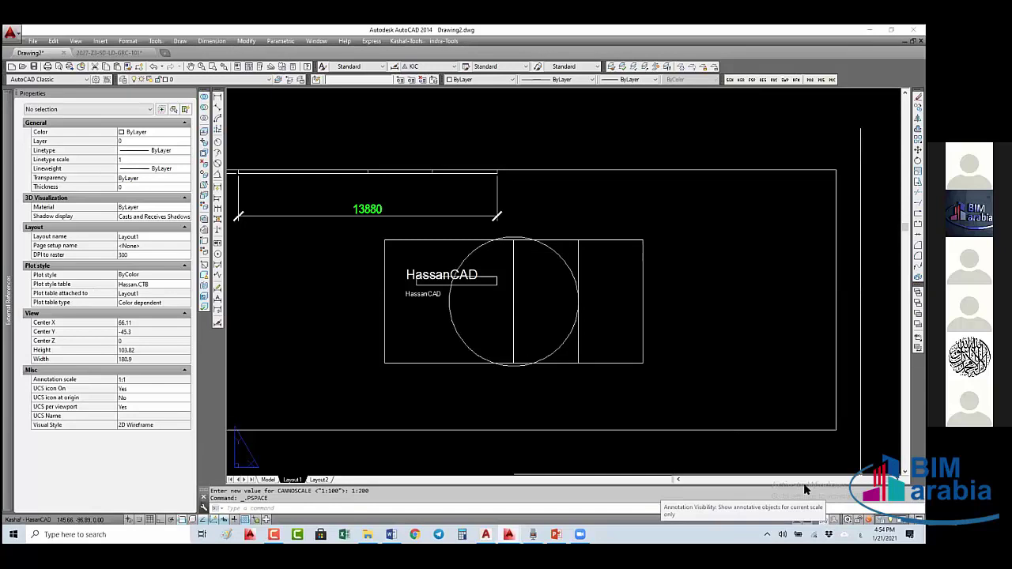
# - Pan the layout to the BIMArabia elevation and set its viewport scale to 1:100
pyautogui.moveTo(435, 352); pyautogui.dragTo(497, 401, button='middle')
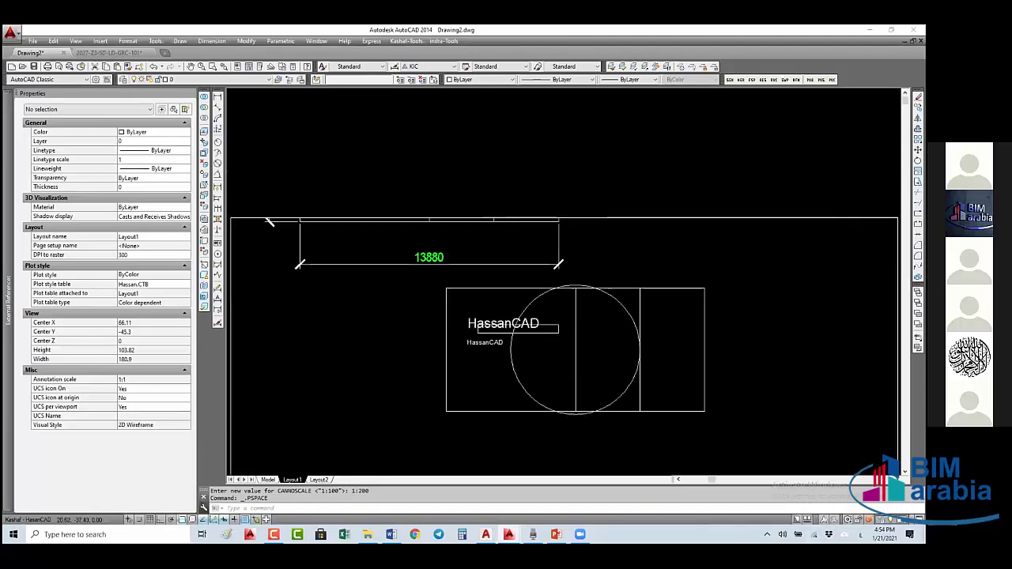
pyautogui.doubleClick(498, 401)
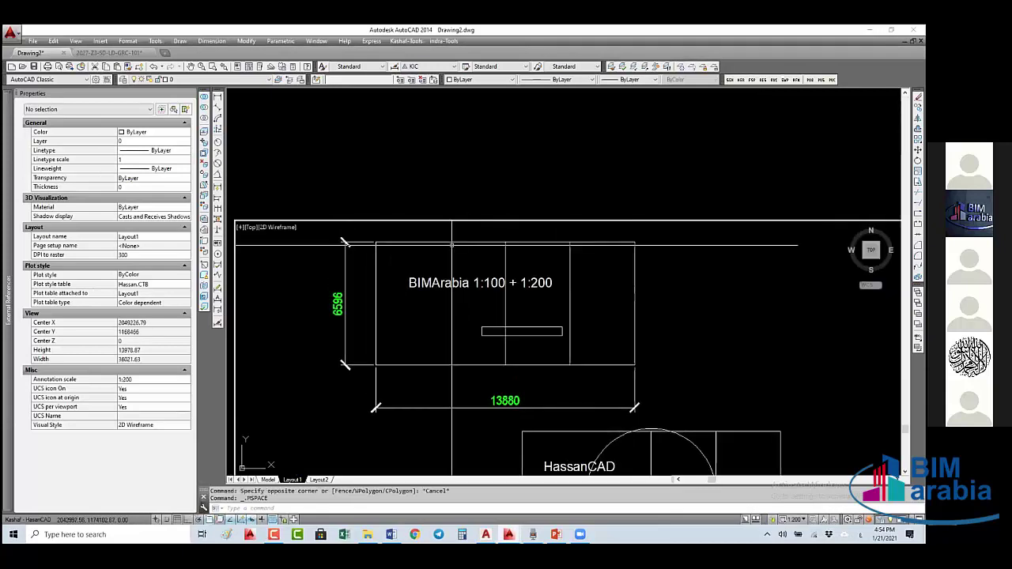
pyautogui.doubleClick(474, 245)
pyautogui.middleClick(474, 245)
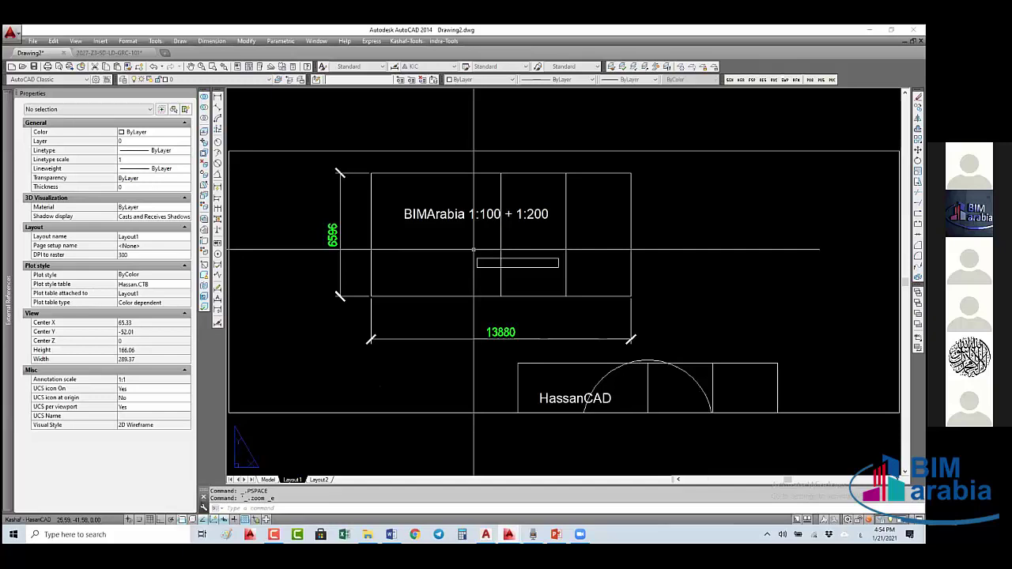
pyautogui.doubleClick(572, 289)
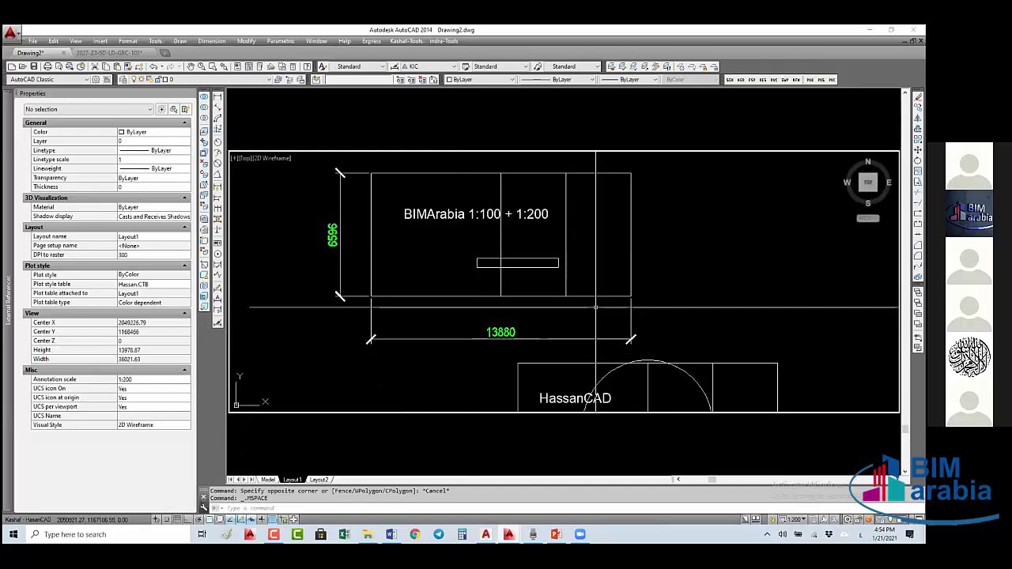
pyautogui.click(794, 520)
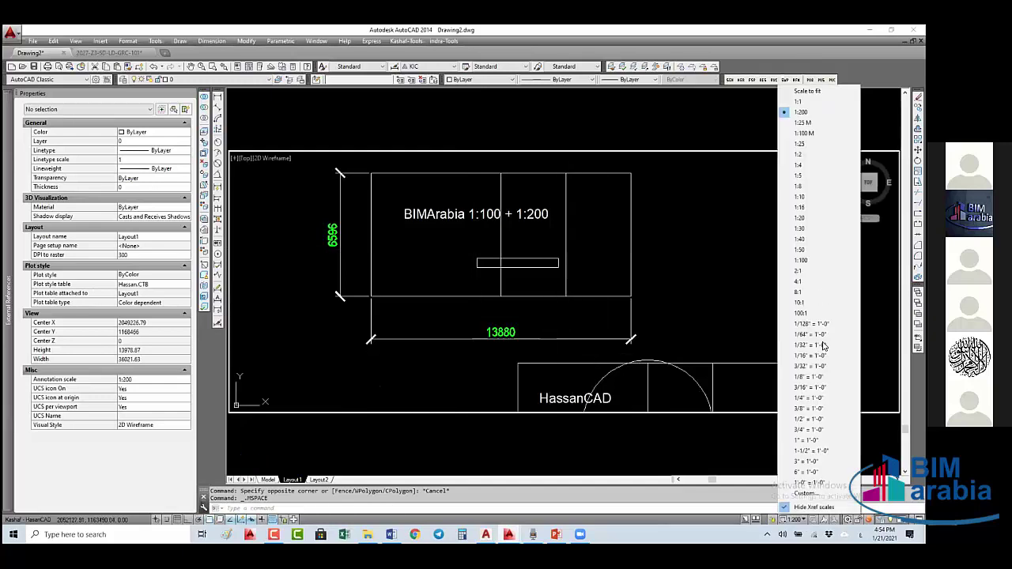
pyautogui.click(805, 258)
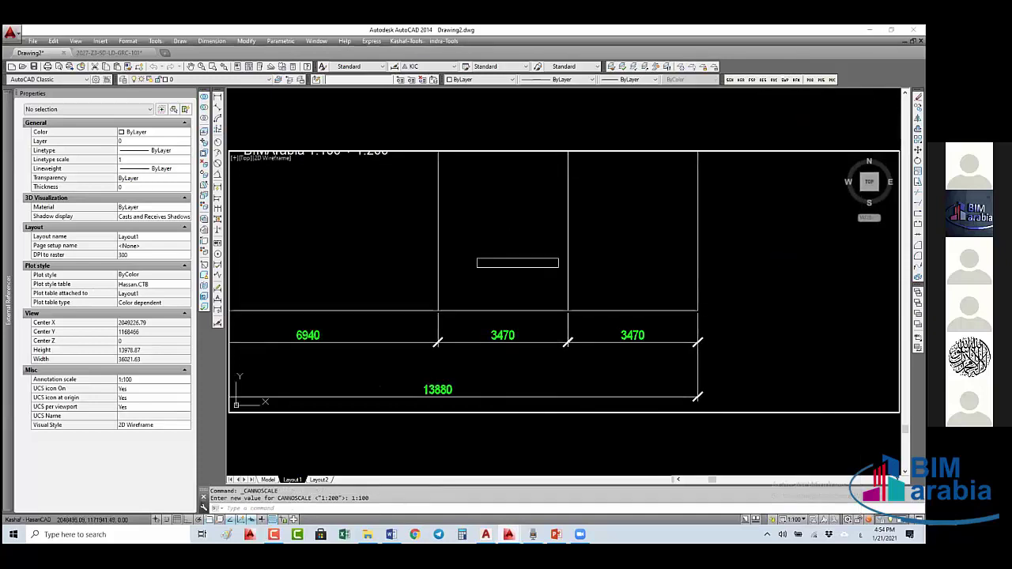
pyautogui.doubleClick(516, 234)
# - Widen the layout viewport by moving its top-left corner grip to the left
pyautogui.click(469, 241)
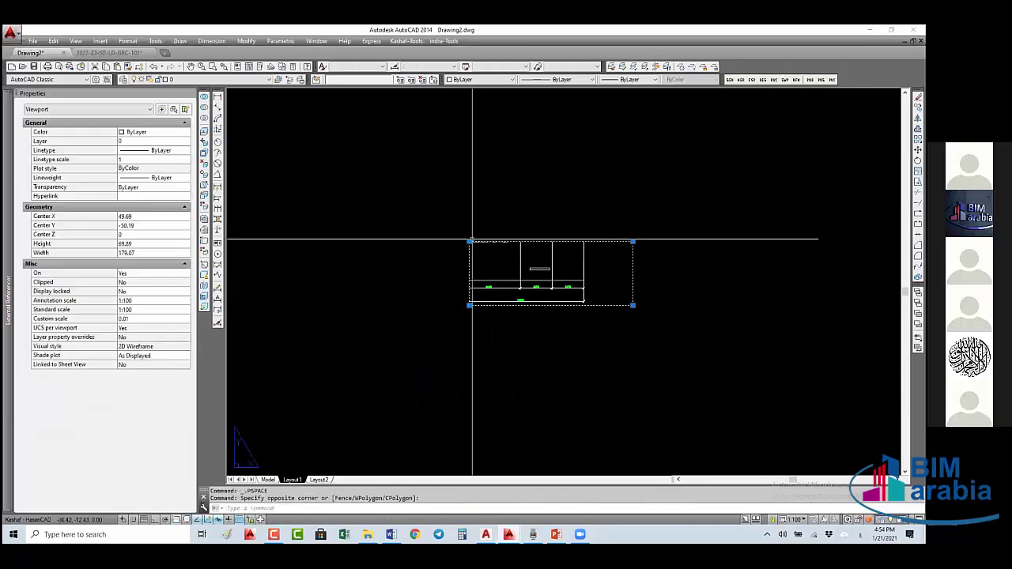
pyautogui.click(469, 241)
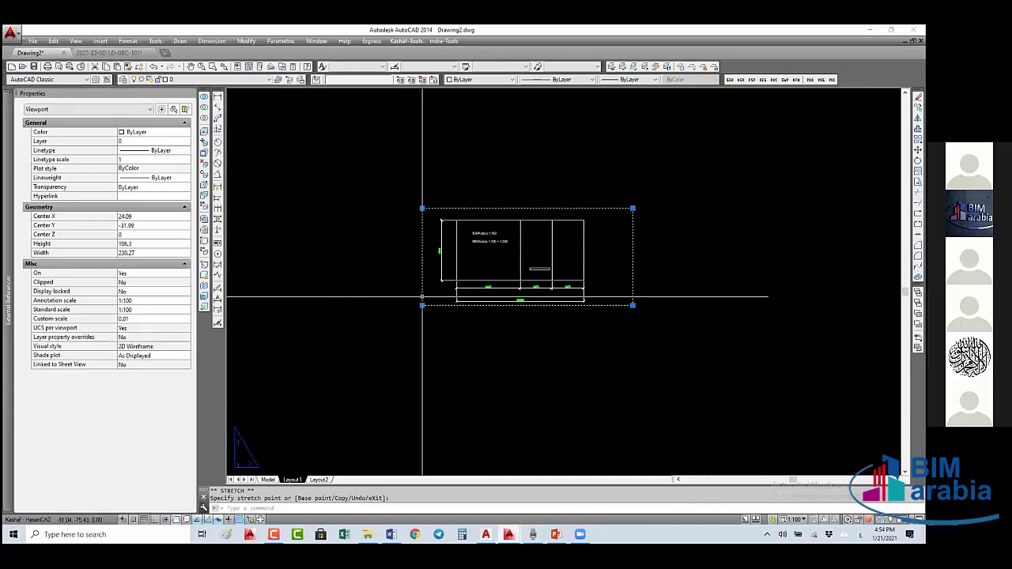
pyautogui.click(414, 299)
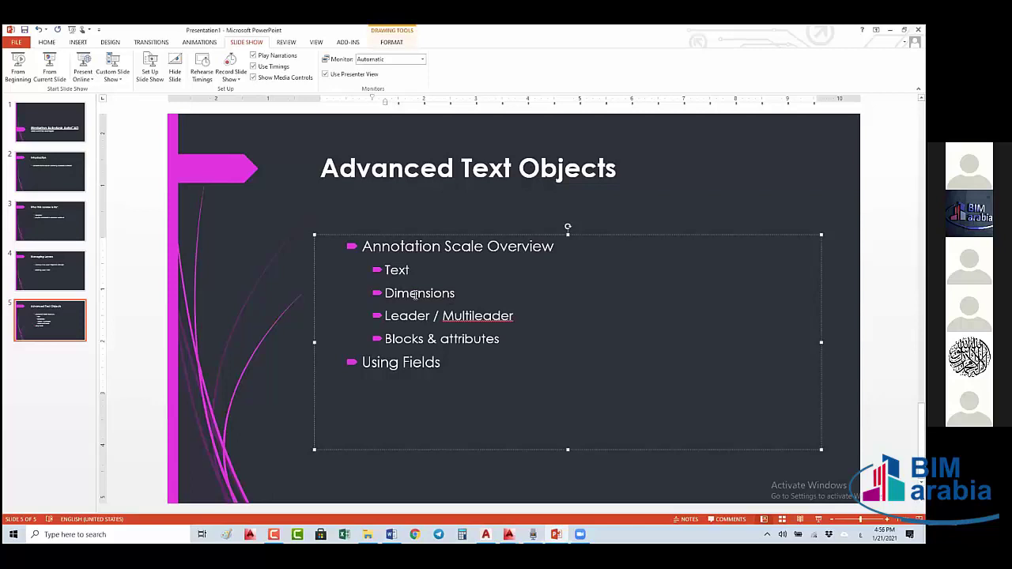
# - Highlight the Text, Dimensions, Leader / Multileader and Blocks & attributes sub-bullets
pyautogui.click(414, 294)
pyautogui.moveTo(501, 338); pyautogui.dragTo(367, 255)
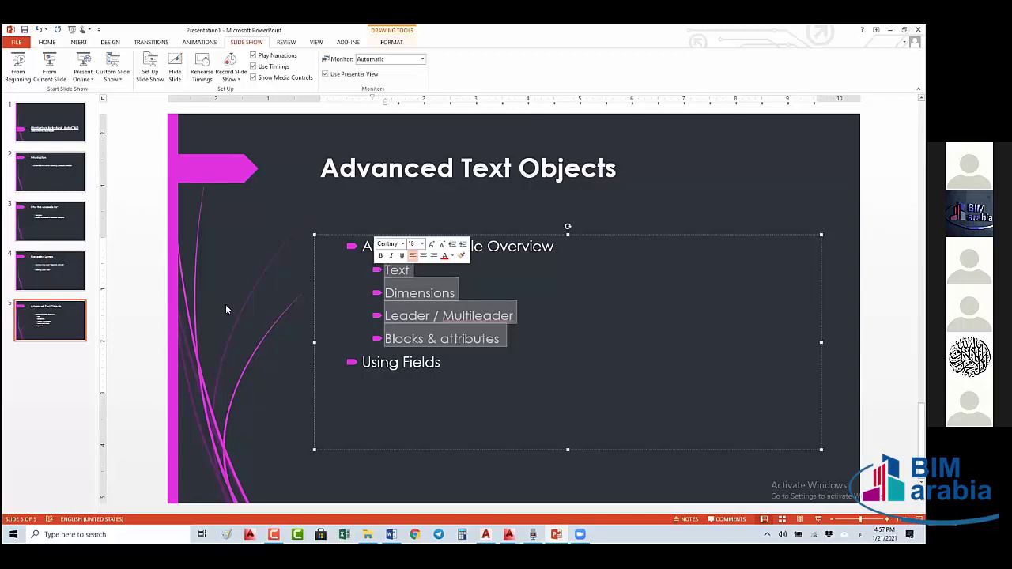
pyautogui.tripleClick(413, 364)
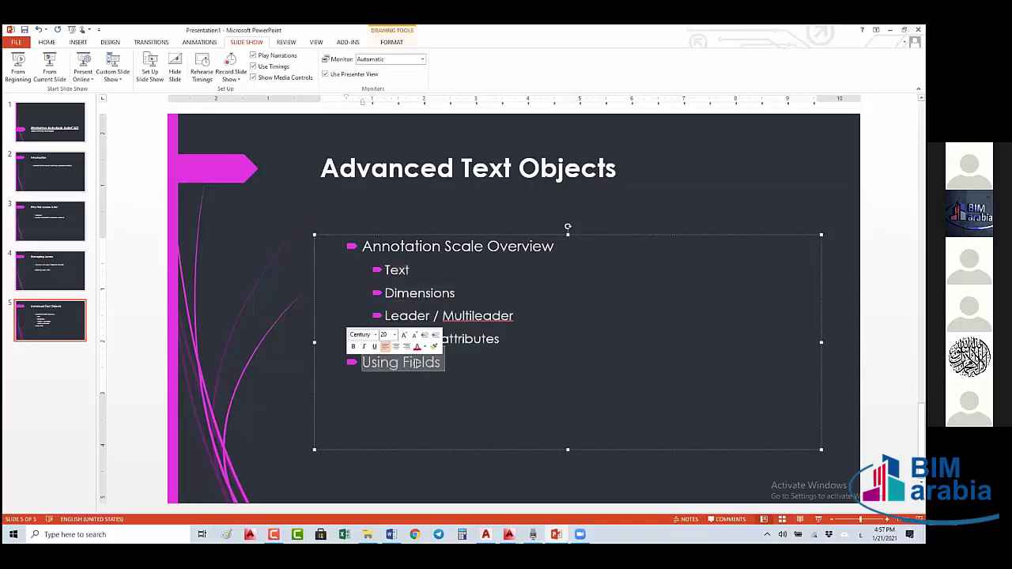
pyautogui.click(415, 364)
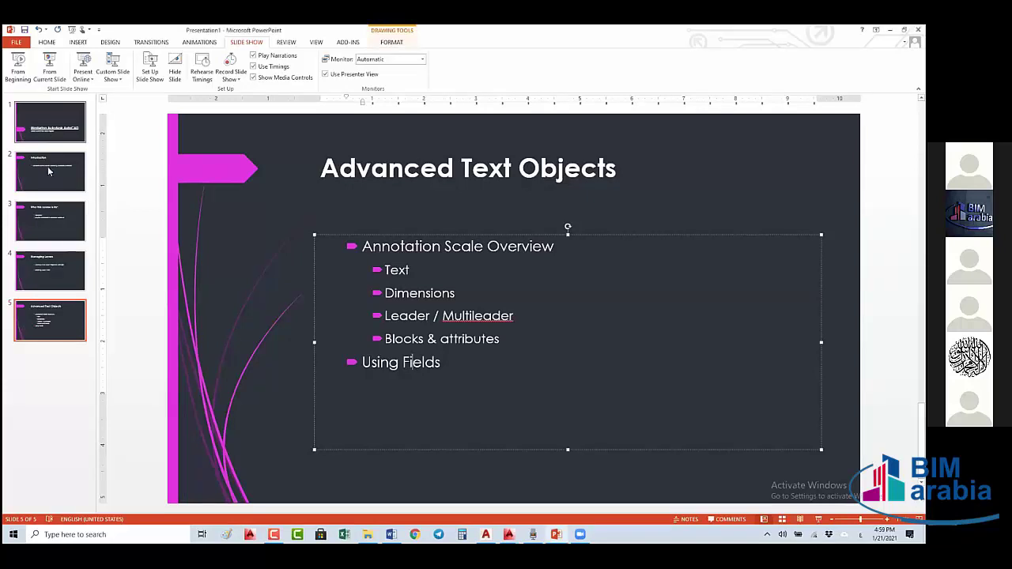
# - Move from the Introduction slide to slide 5, Advanced Text Objects
pyautogui.click(49, 170)
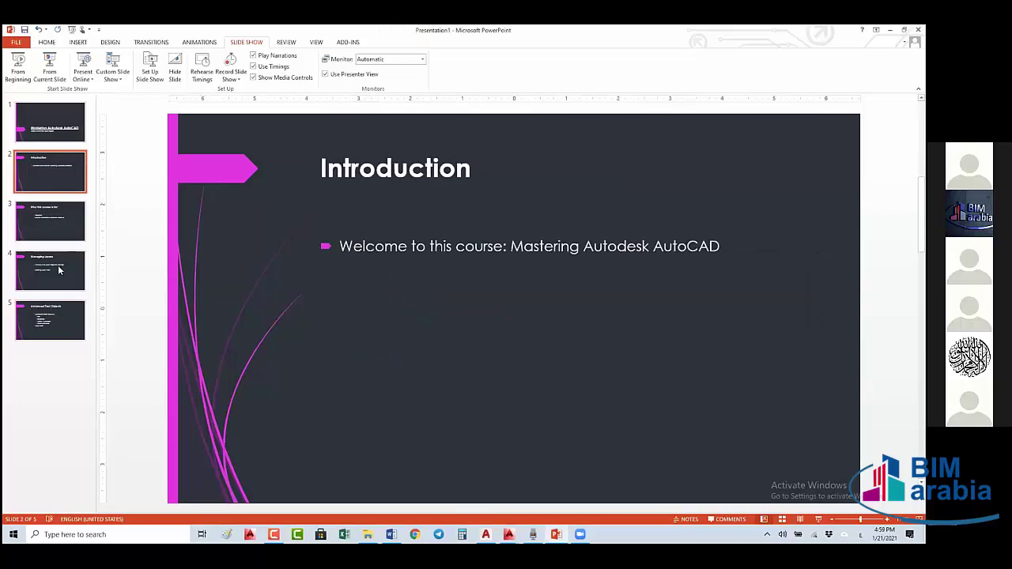
pyautogui.press('Down')
pyautogui.scroll(-1, 434, 315)
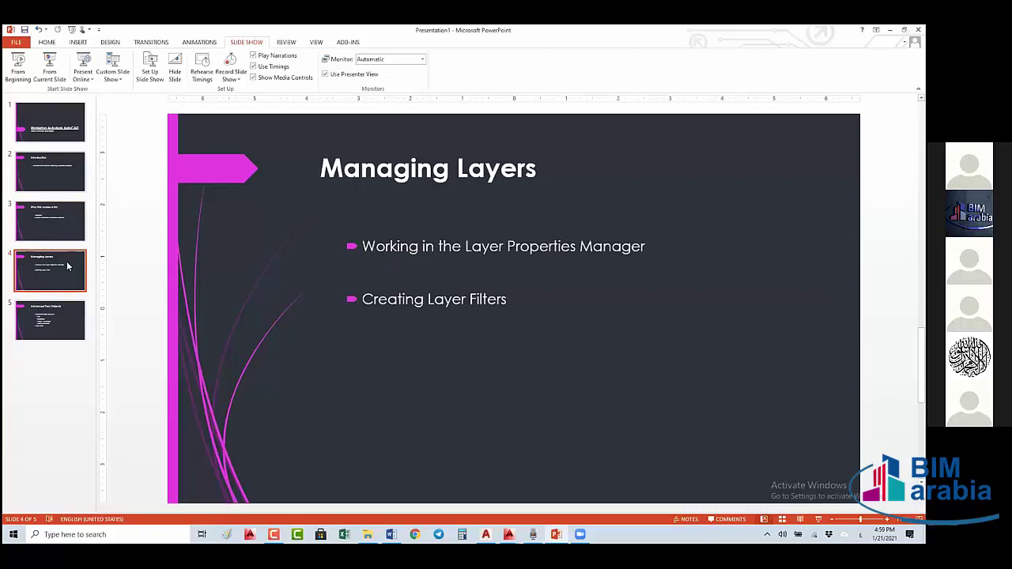
pyautogui.scroll(-1, 140, 320)
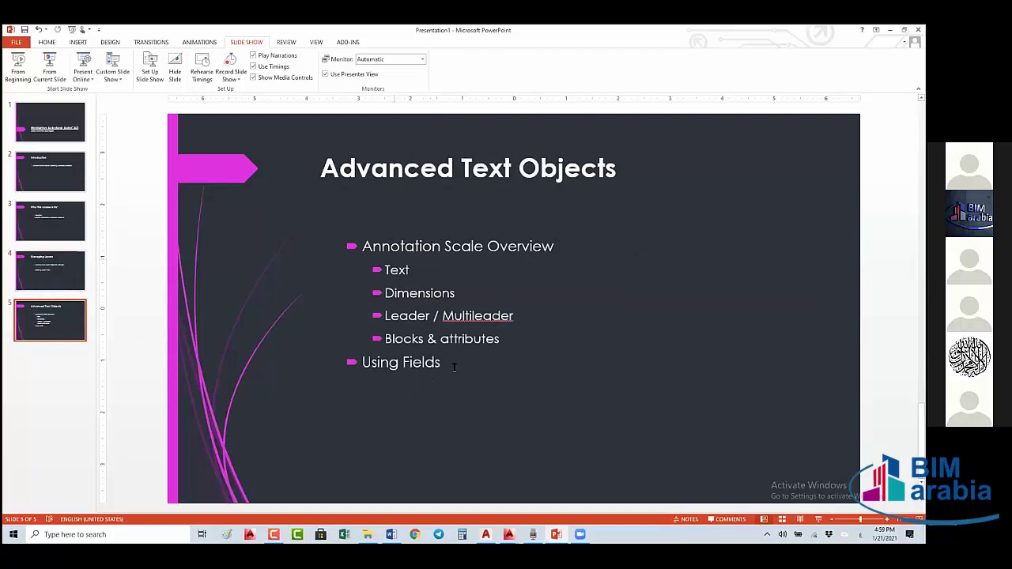
# - Highlight and clear the Using Fields line, then show the open AutoCAD drawing previews
pyautogui.click(451, 368)
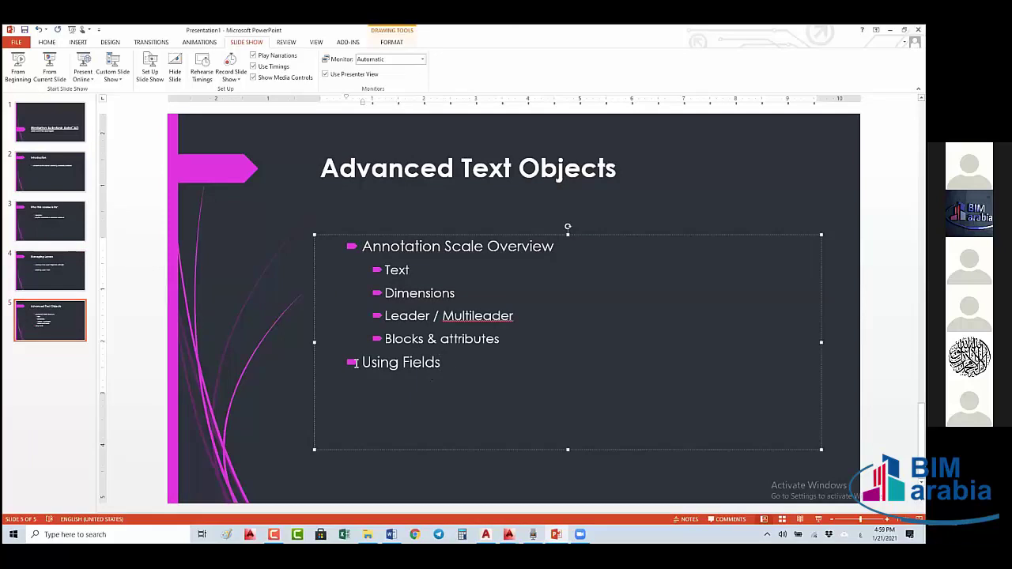
pyautogui.doubleClick(423, 361)
pyautogui.click(423, 361)
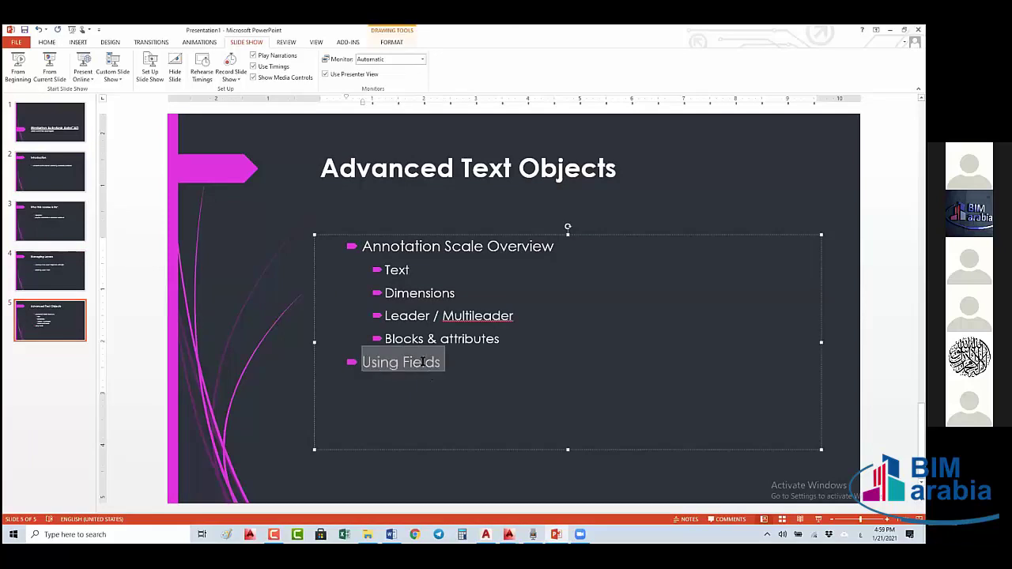
pyautogui.click(423, 361)
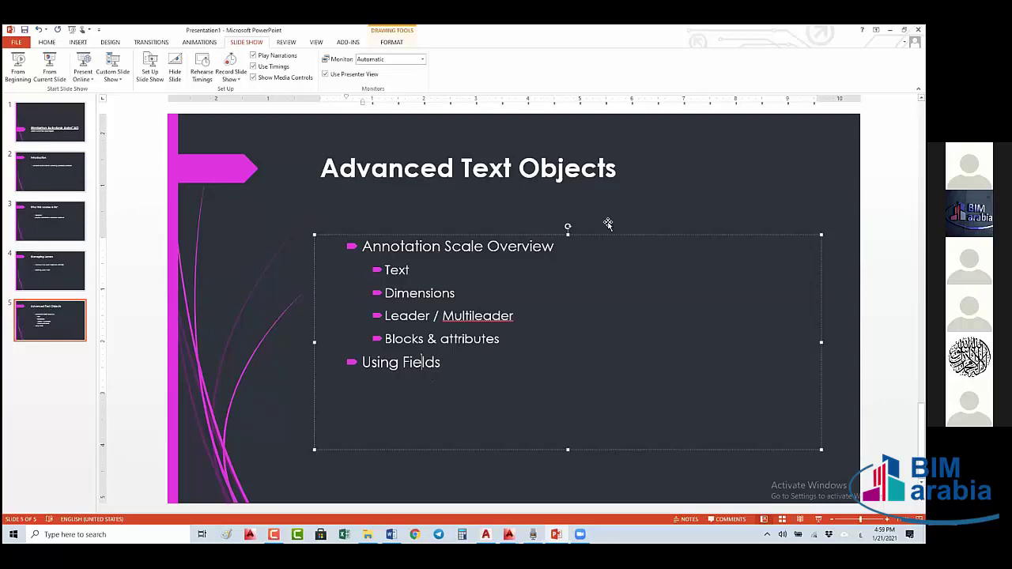
pyautogui.click(608, 224)
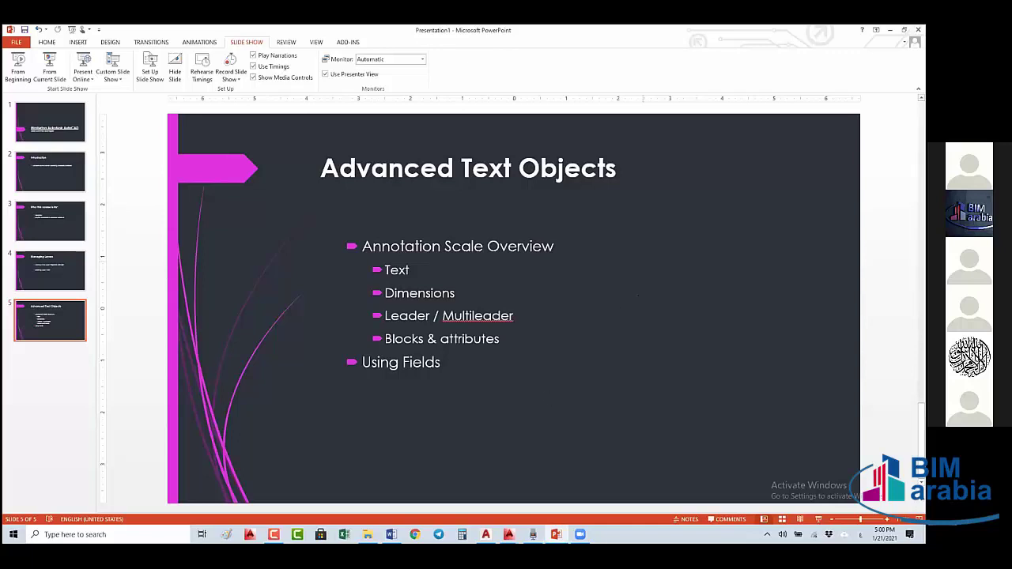
pyautogui.click(509, 535)
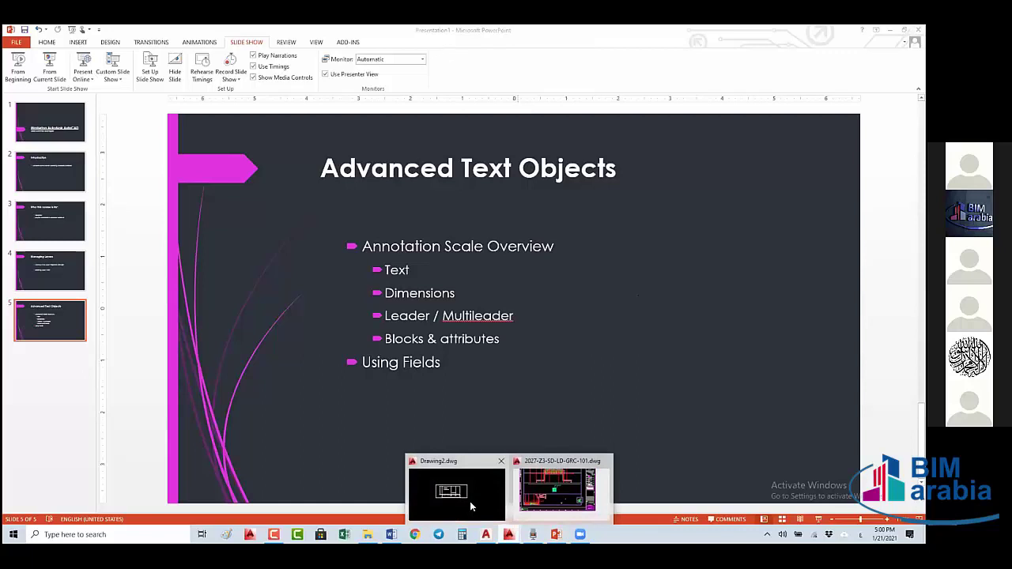
# - Switch to Drawing2.dwg, zoom out, and inspect the circle block's position and Scale X
pyautogui.click(457, 492)
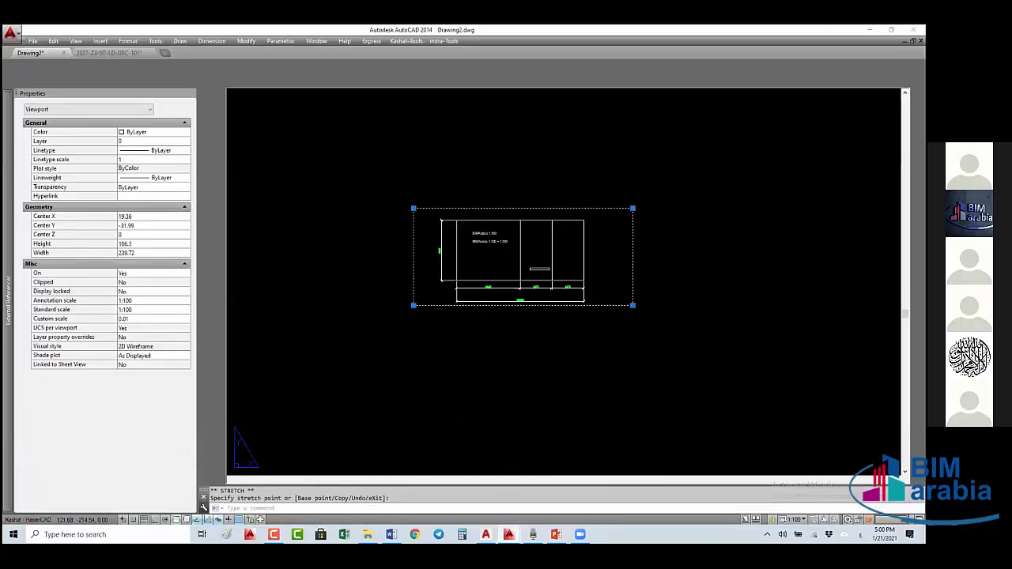
pyautogui.click(581, 257)
pyautogui.scroll(4, 564, 293)
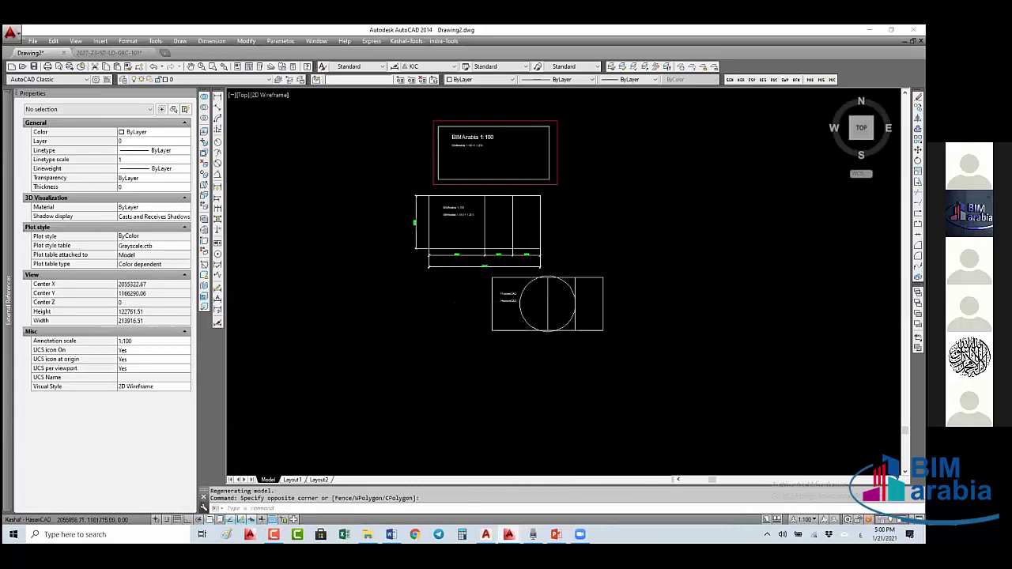
pyautogui.click(512, 294)
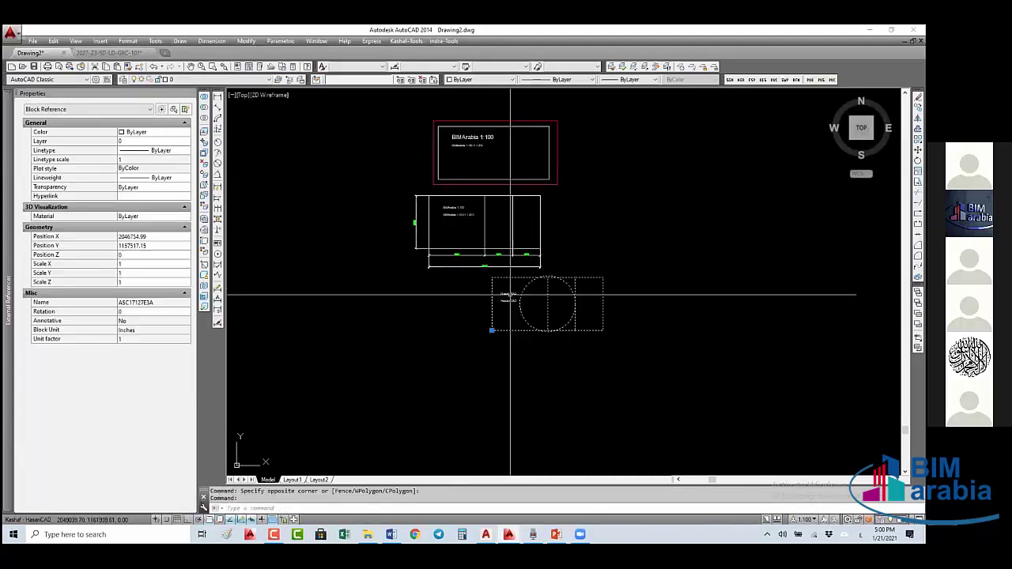
pyautogui.click(126, 265)
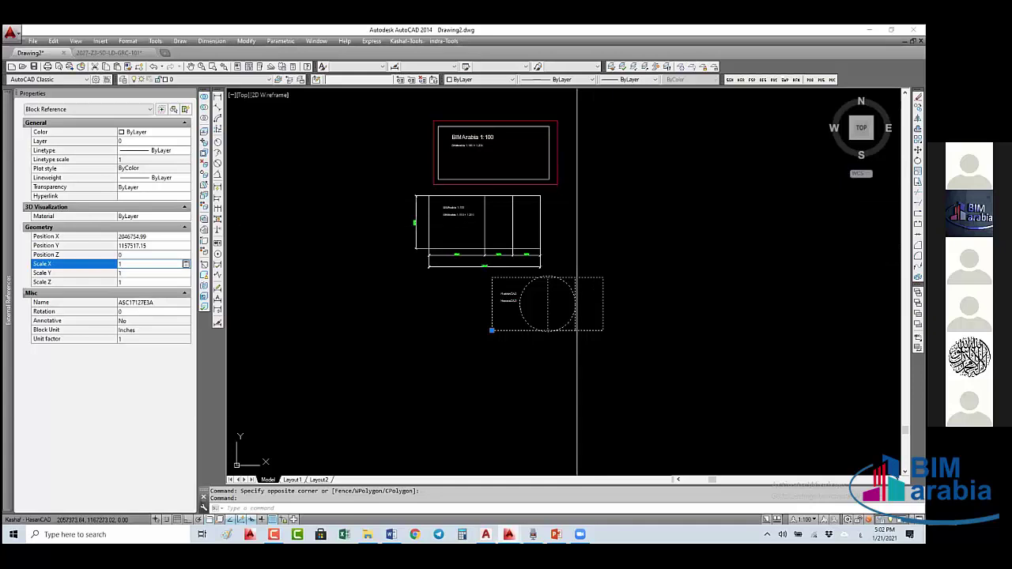
# - Erase the top two extra blocks in Drawing2
pyautogui.press('Escape')
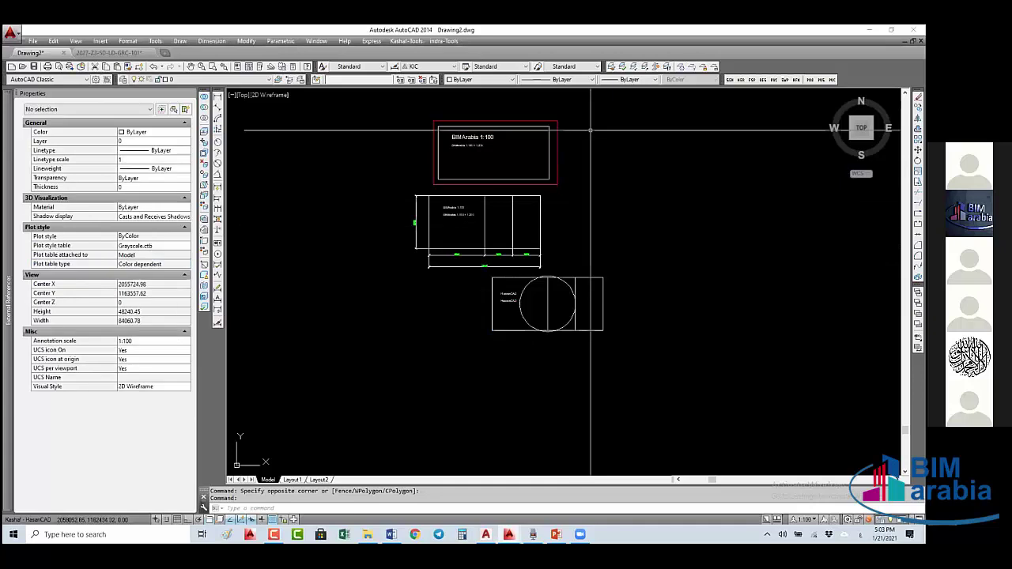
pyautogui.click(591, 130)
pyautogui.click(476, 205)
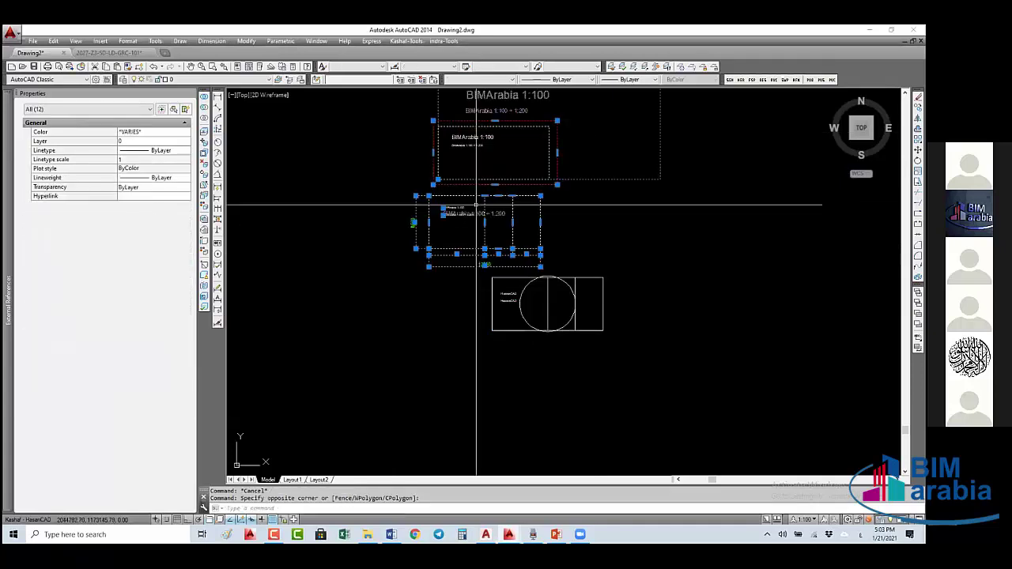
pyautogui.write('ﻻ')
pyautogui.press('Return')
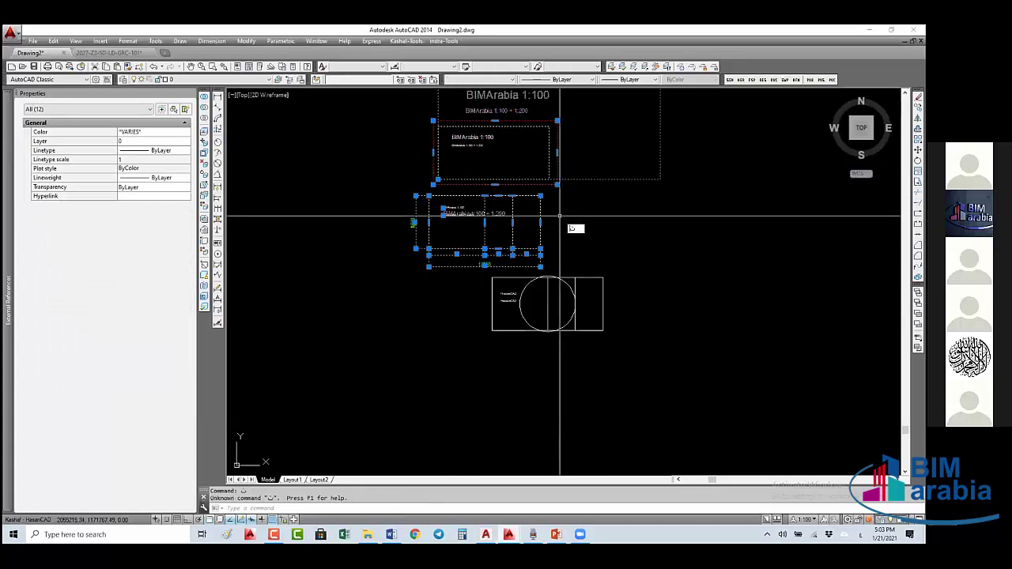
pyautogui.hotkey('alt', 'shift')
pyautogui.write('c')
pyautogui.press('Return')
# - Deselect and switch to the 2027-Z3-SD-LD-GRC-101 drawing
pyautogui.click(592, 248)
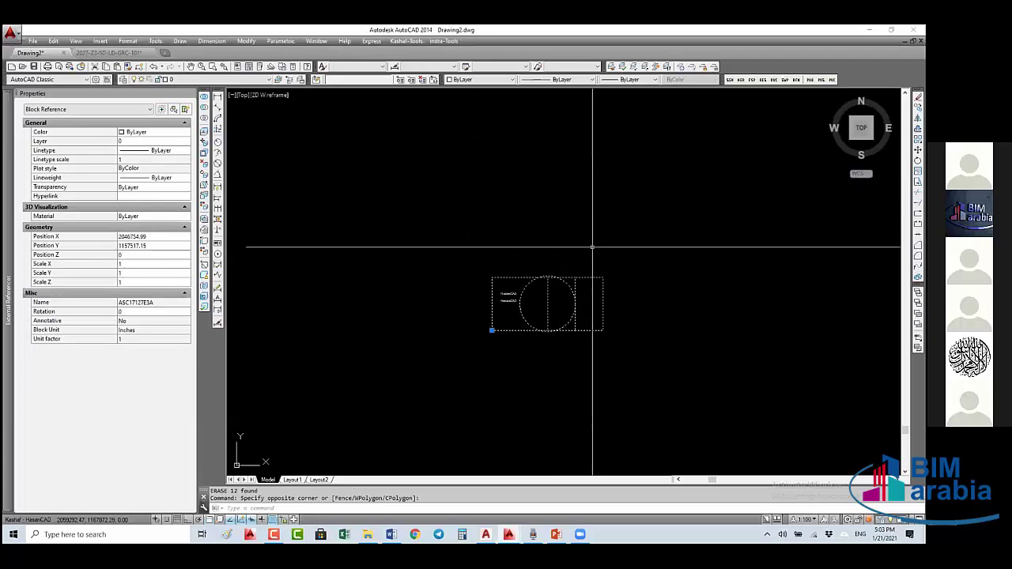
pyautogui.press('Escape')
pyautogui.press('Escape')
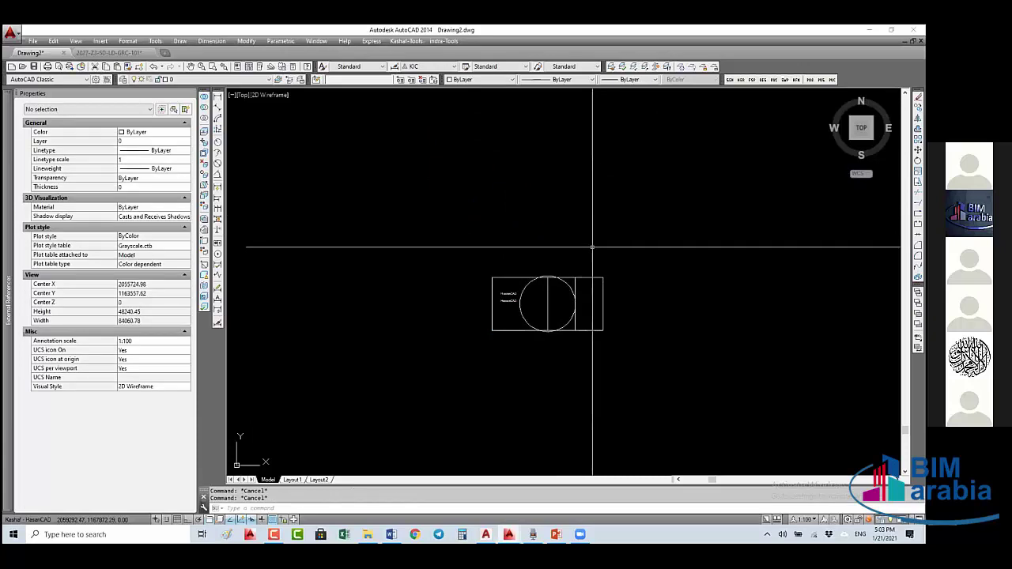
pyautogui.hotkey('ctrl', 'Tab')
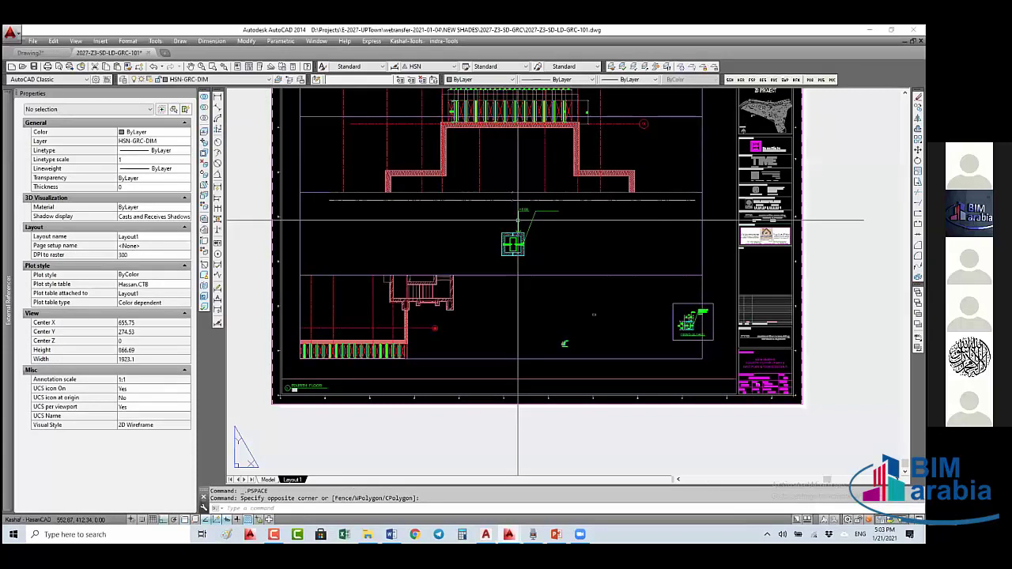
# - Bring the EC-Level_Elevation_02 level tag into Drawing2 at Position X 0, Y 0
pyautogui.click(518, 220)
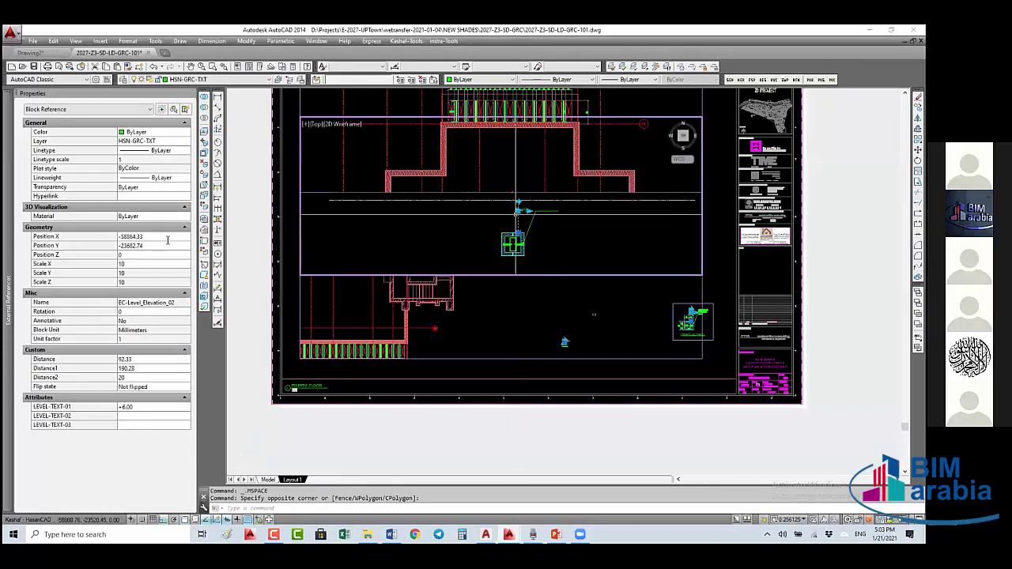
pyautogui.hotkey('ctrl', 'Tab')
pyautogui.write('0')
pyautogui.press('Tab')
pyautogui.write('0')
pyautogui.press('Tab')
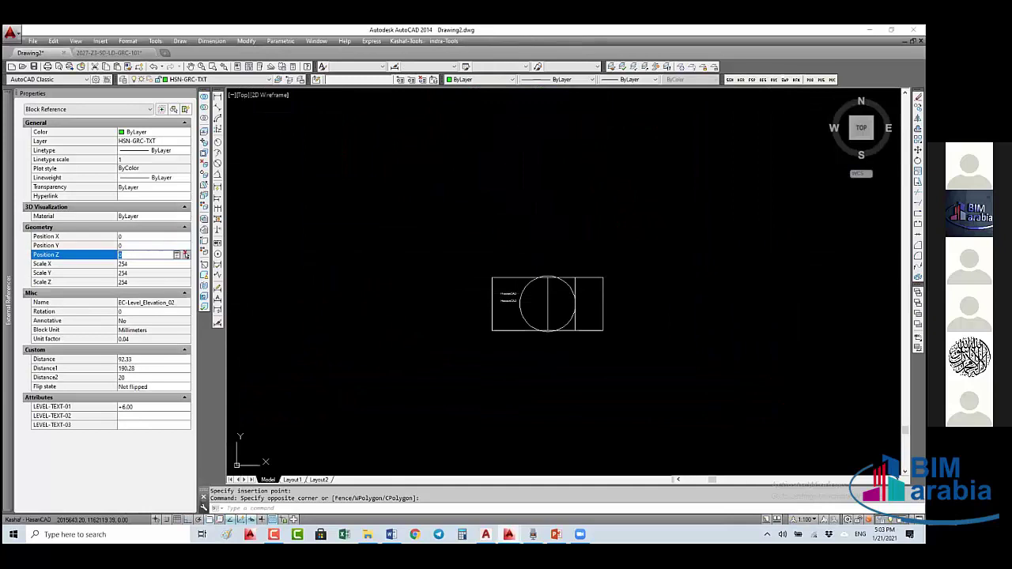
pyautogui.press('Escape')
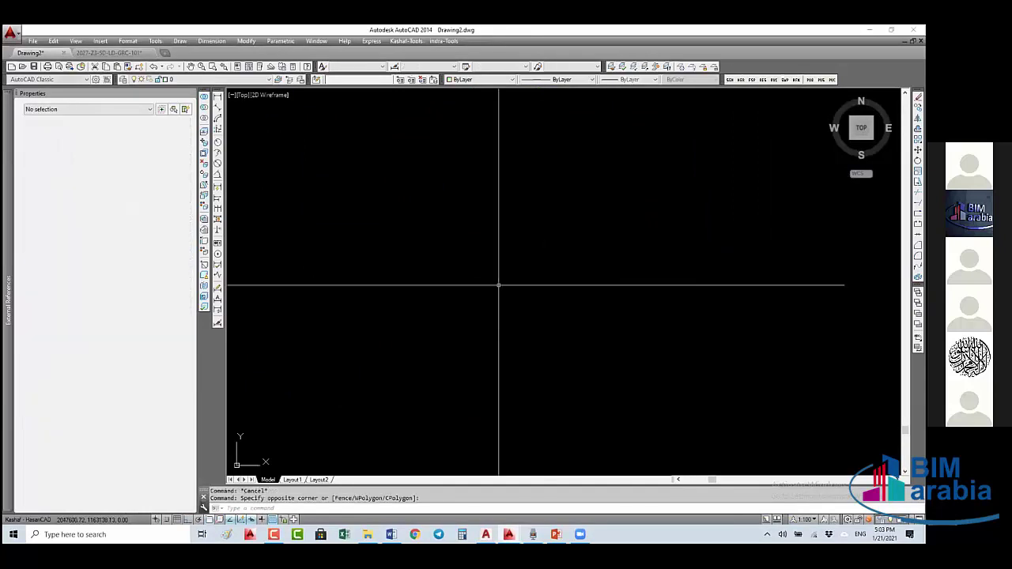
# - Erase a stray object and zoom to the drawing extents
pyautogui.click(498, 284)
pyautogui.write('e')
pyautogui.press('Return')
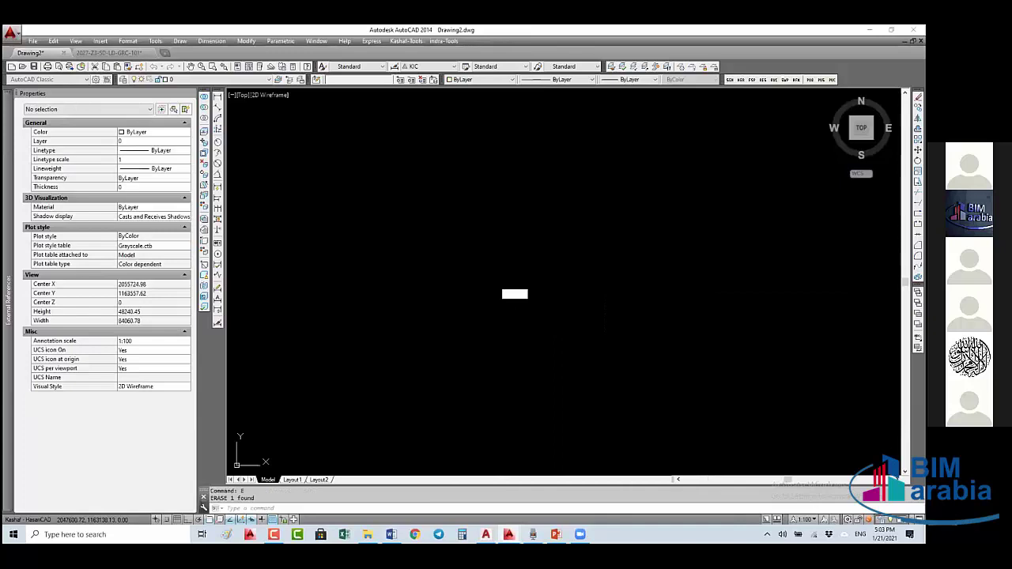
pyautogui.write('z')
pyautogui.press('Return')
pyautogui.write('e')
pyautogui.press('Return')
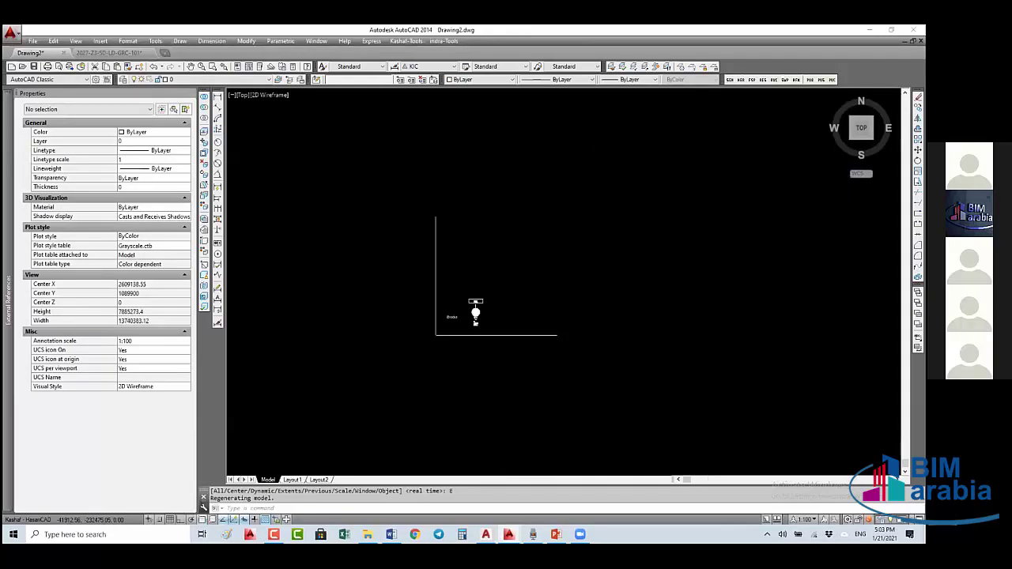
pyautogui.scroll(5, 433, 341)
# - Erase everything in Drawing2 except the level tag block
pyautogui.click(486, 282)
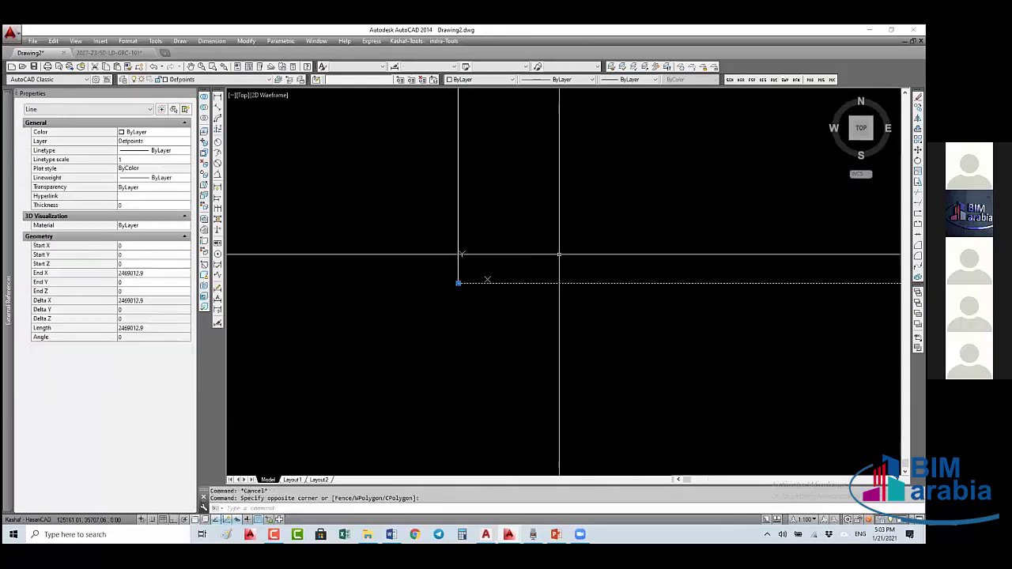
pyautogui.press('Escape')
pyautogui.hotkey('ctrl', 'a')
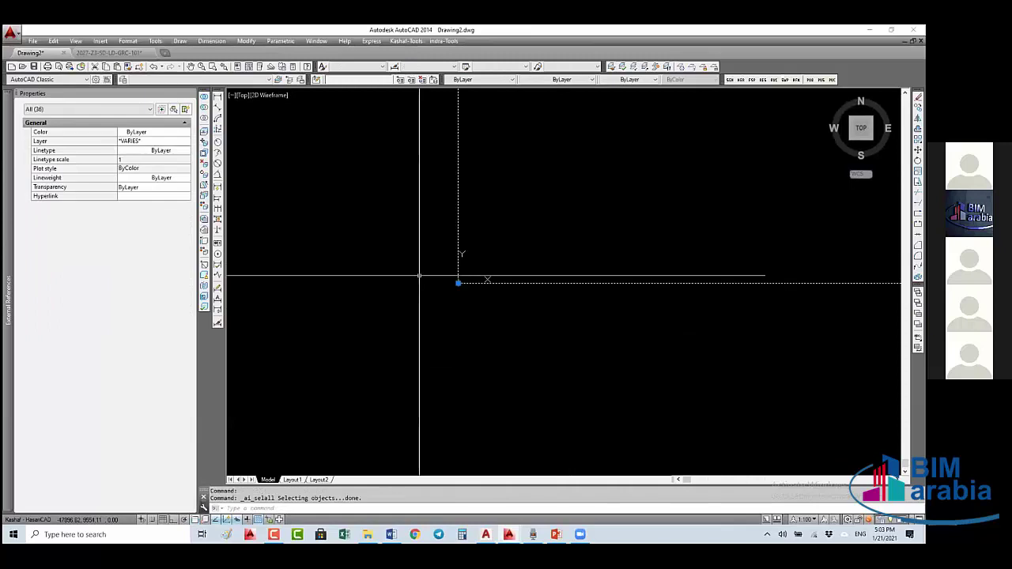
pyautogui.click(419, 278)
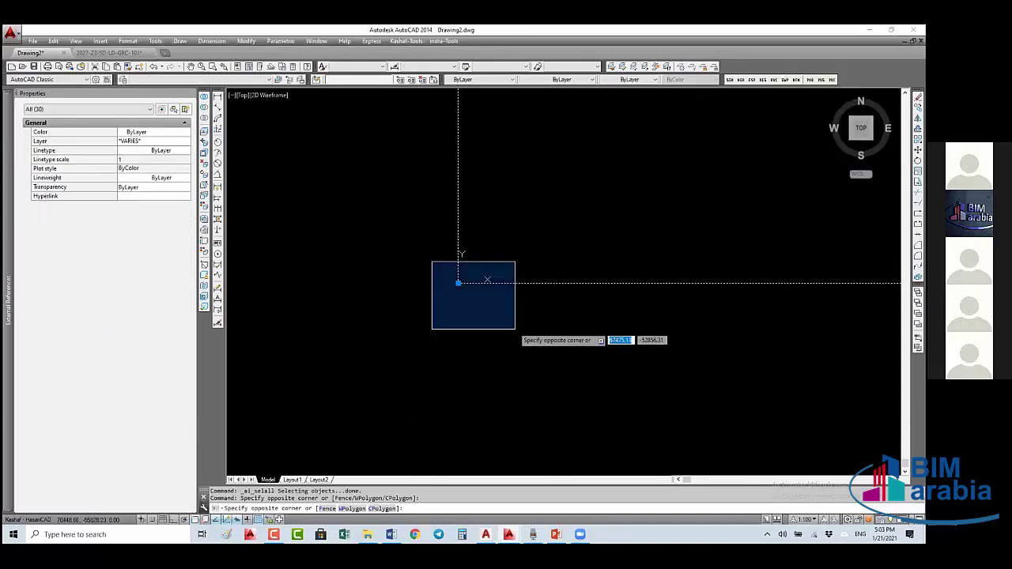
pyautogui.click(515, 328)
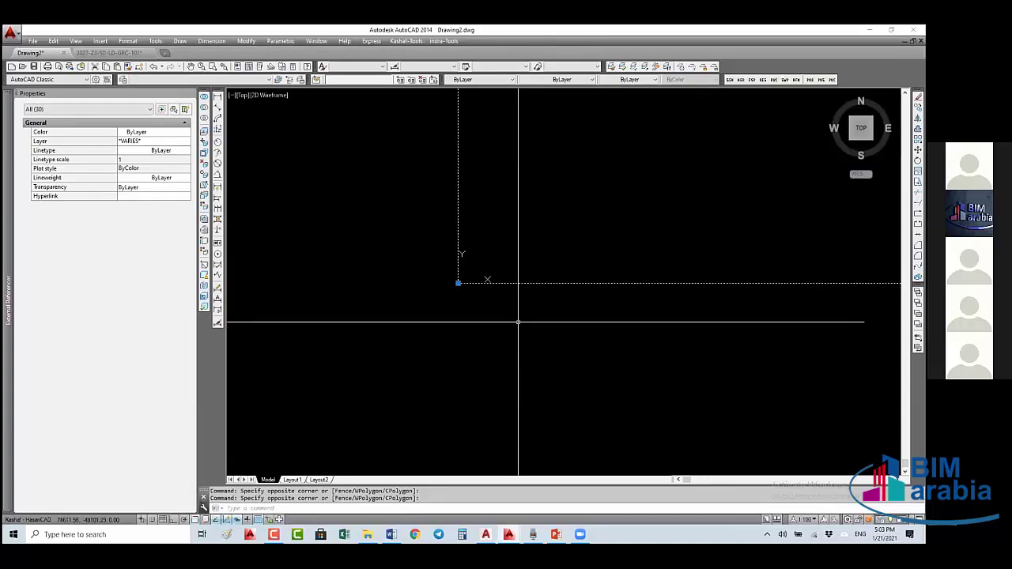
pyautogui.write('e')
pyautogui.press('Return')
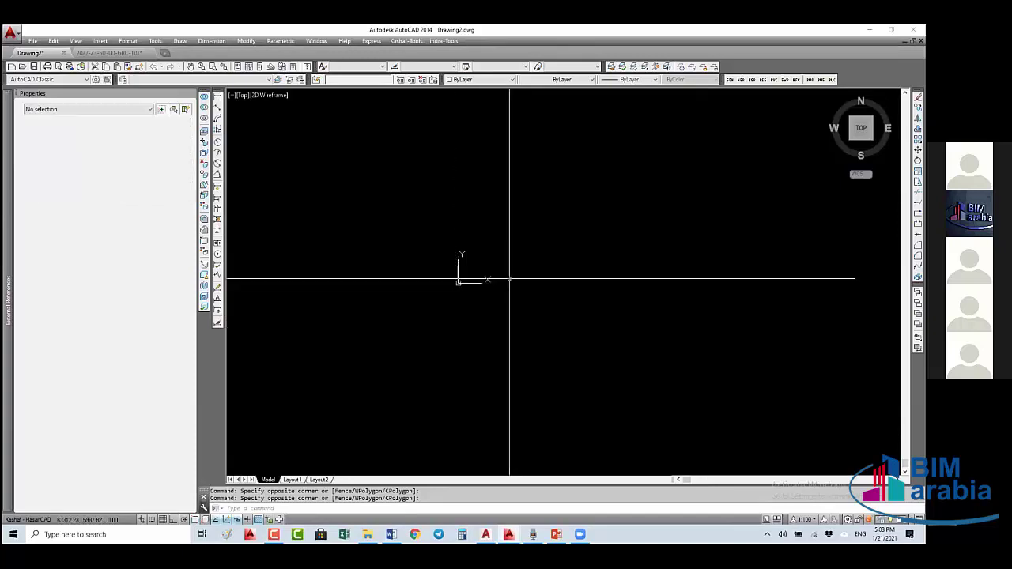
# - Erase the remaining drawings, undoing to restore the level tag
pyautogui.click(478, 298)
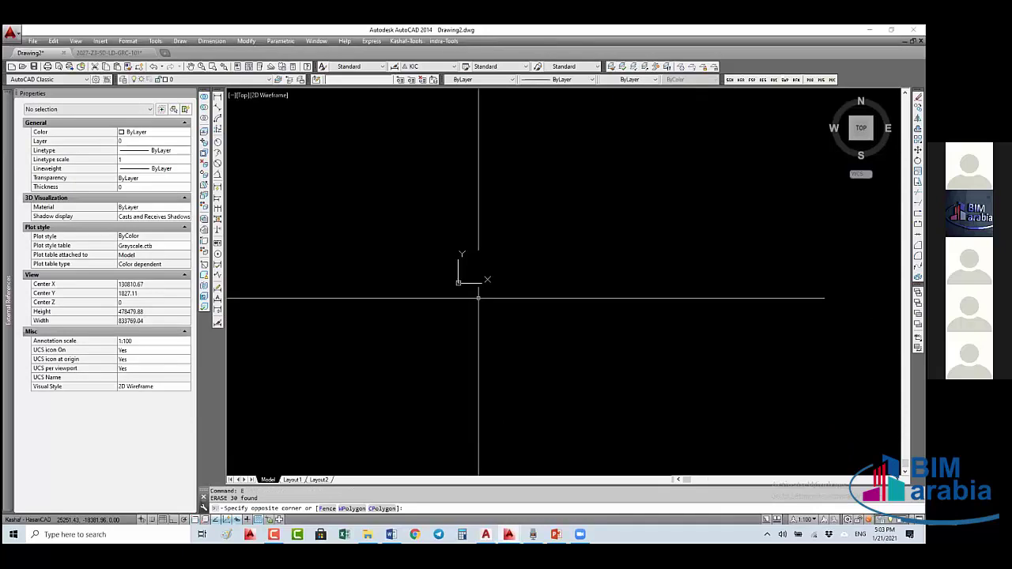
pyautogui.press('Escape')
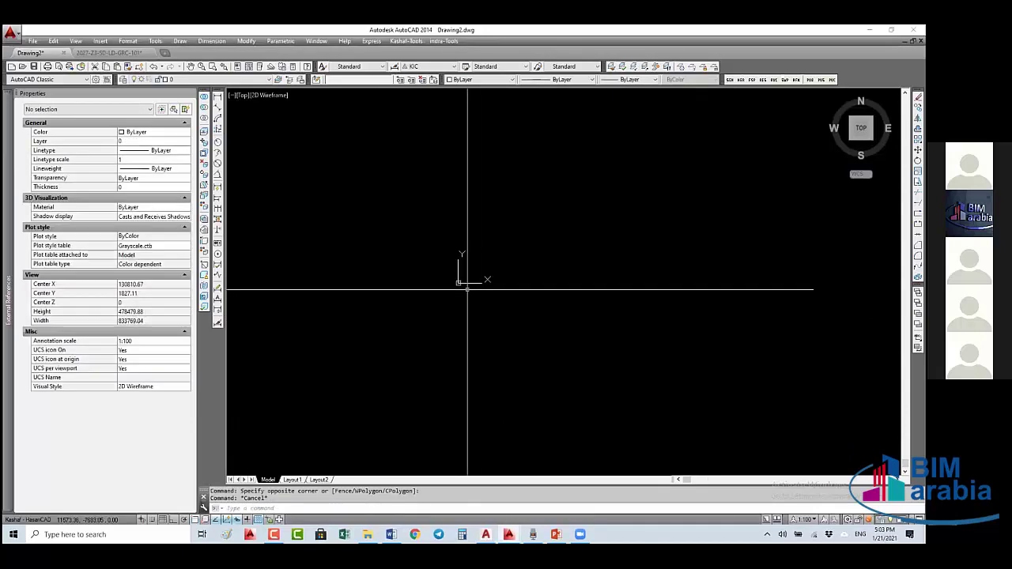
pyautogui.scroll(10, 467, 290)
pyautogui.scroll(-2, 468, 290)
pyautogui.hotkey('ctrl', 'a')
pyautogui.write('e')
pyautogui.press('Return')
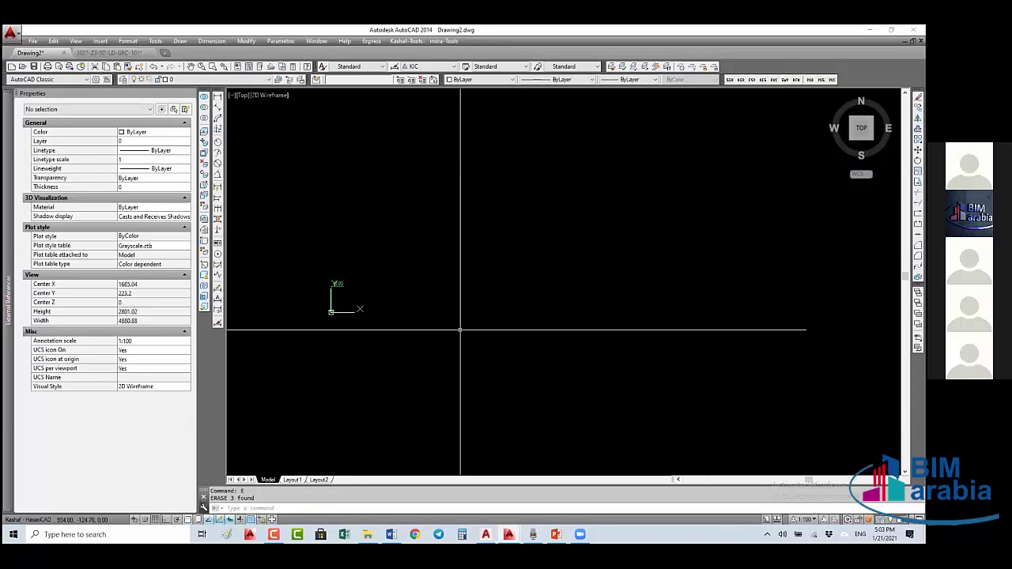
pyautogui.hotkey('ctrl', 'z')
pyautogui.scroll(-3, 470, 316)
pyautogui.click(470, 377)
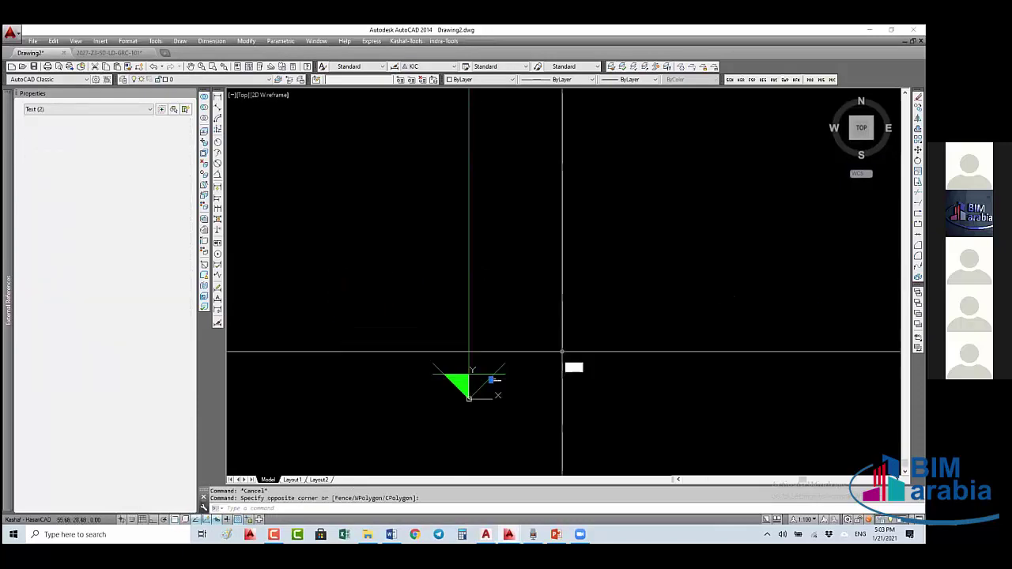
pyautogui.scroll(-2, 562, 351)
# - Change the +6.00 level tag's scale from 254 to 50 and zoom extents to it
pyautogui.click(529, 308)
pyautogui.click(437, 289)
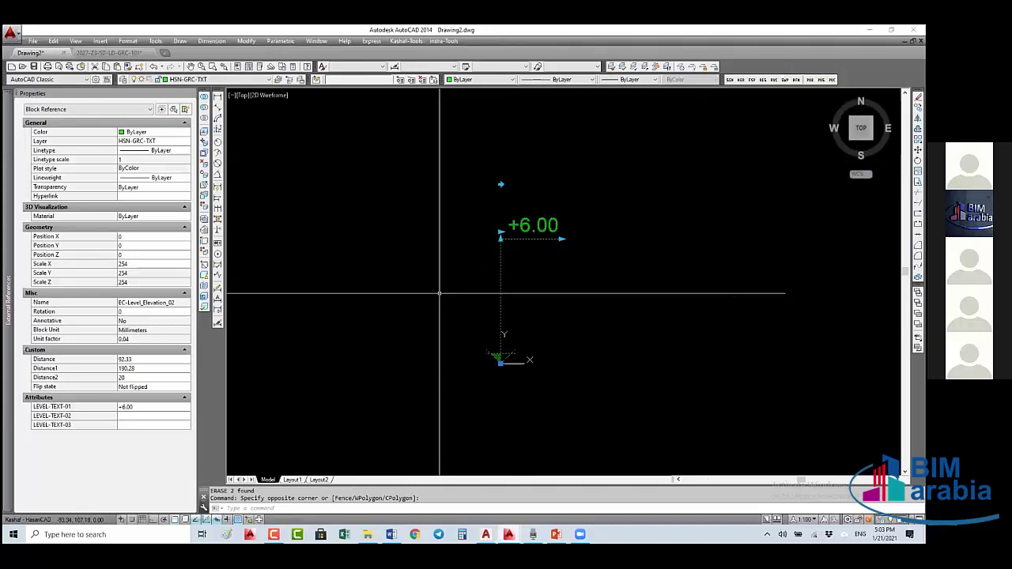
pyautogui.click(150, 264)
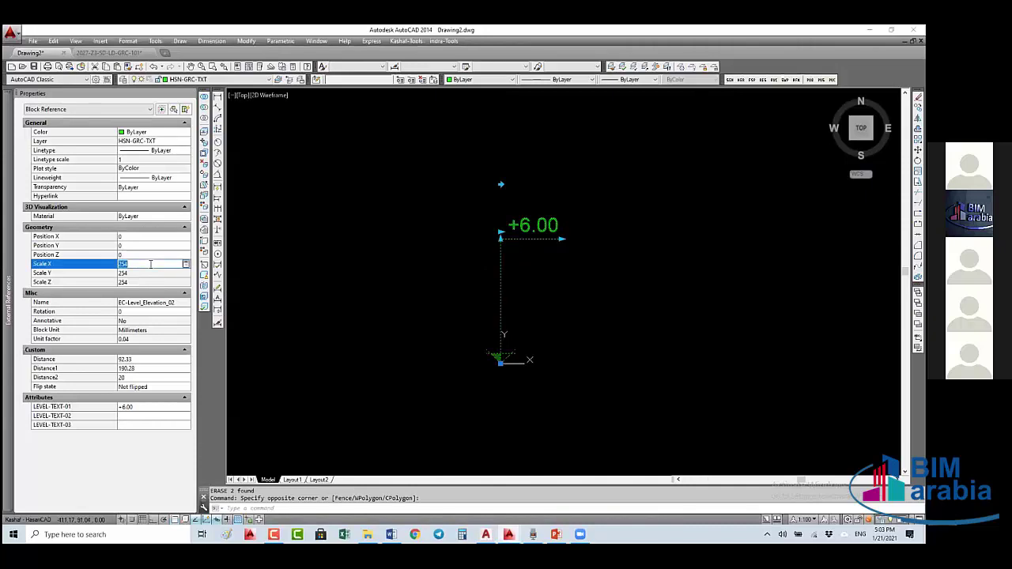
pyautogui.write('50')
pyautogui.press('Return')
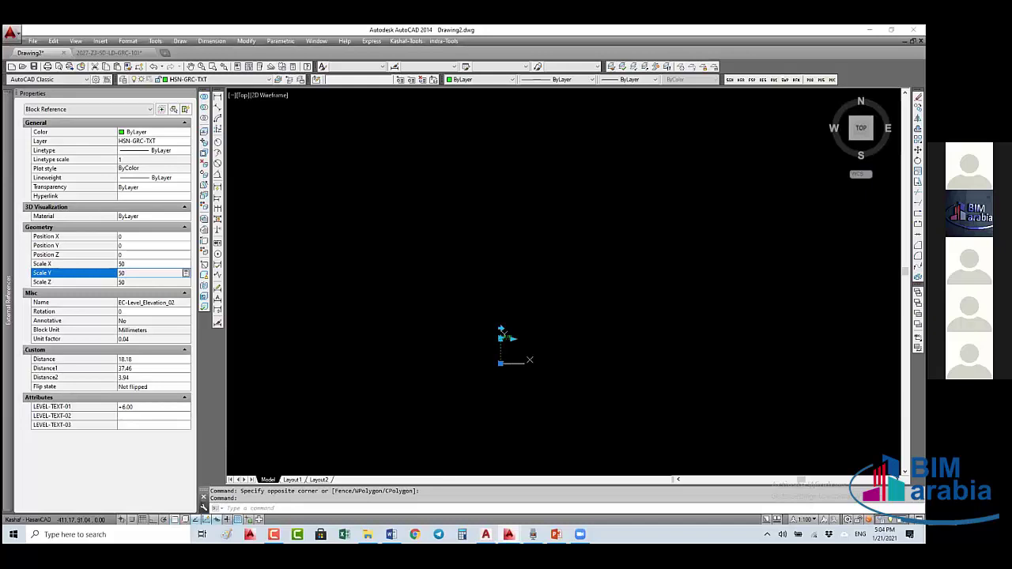
pyautogui.write('z')
pyautogui.press('Return')
pyautogui.write('e')
pyautogui.press('Return')
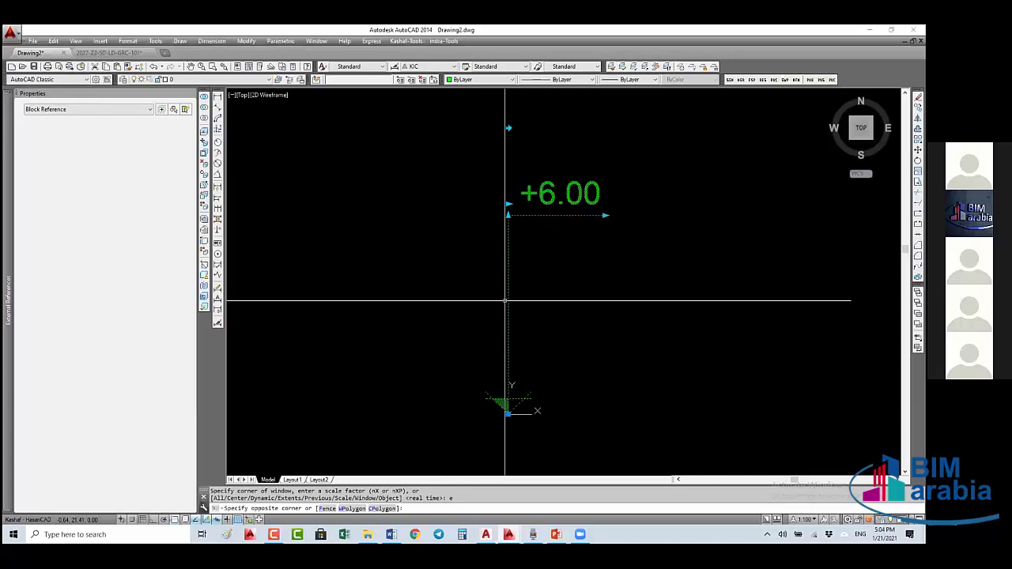
pyautogui.click(505, 300)
pyautogui.click(422, 333)
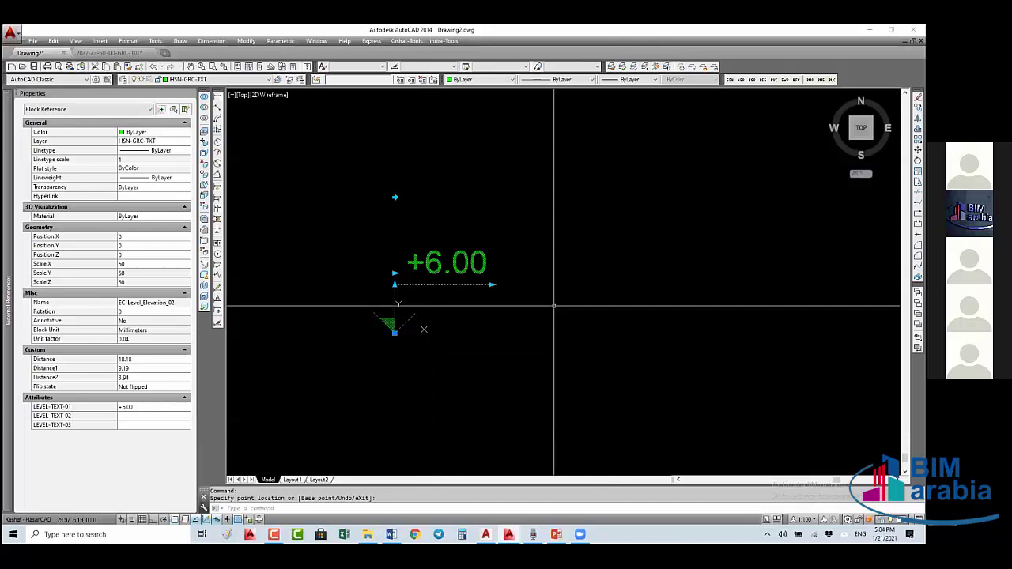
# - Draw a horizontal level line from the level tag's origin with Ortho on
pyautogui.press('Escape')
pyautogui.write('L')
pyautogui.press('Return')
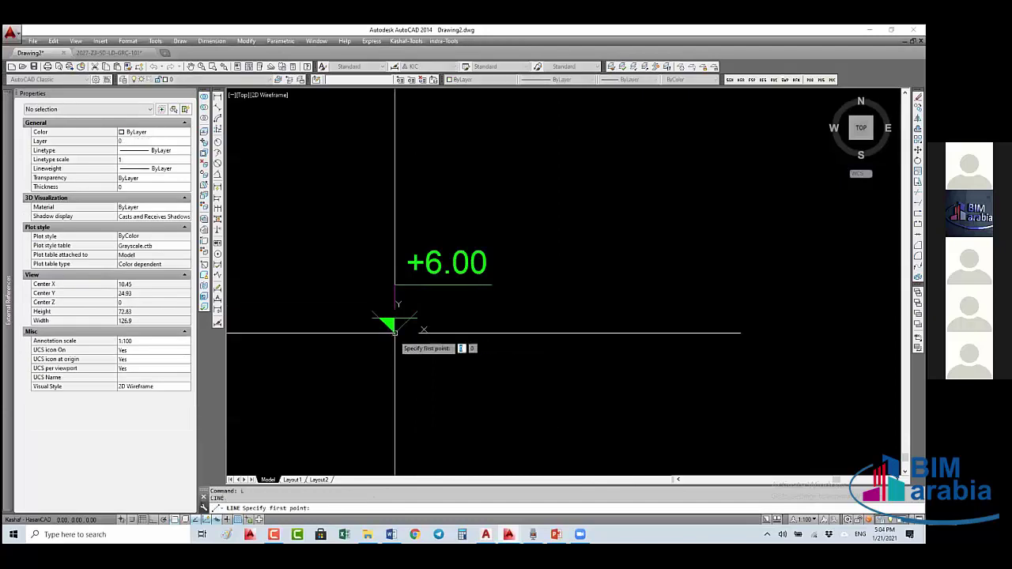
pyautogui.click(395, 333)
pyautogui.scroll(-5, 411, 333)
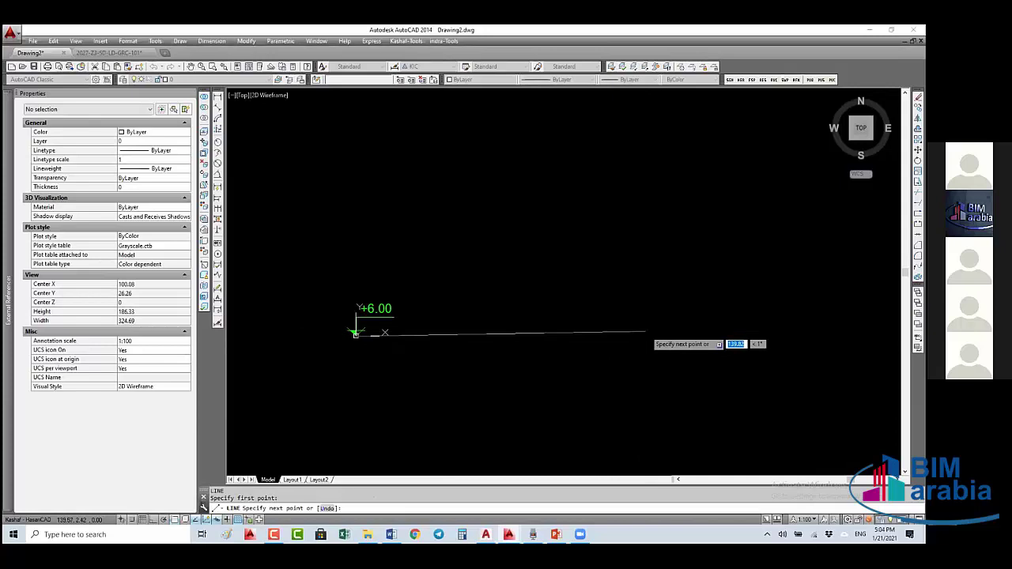
pyautogui.press('Escape')
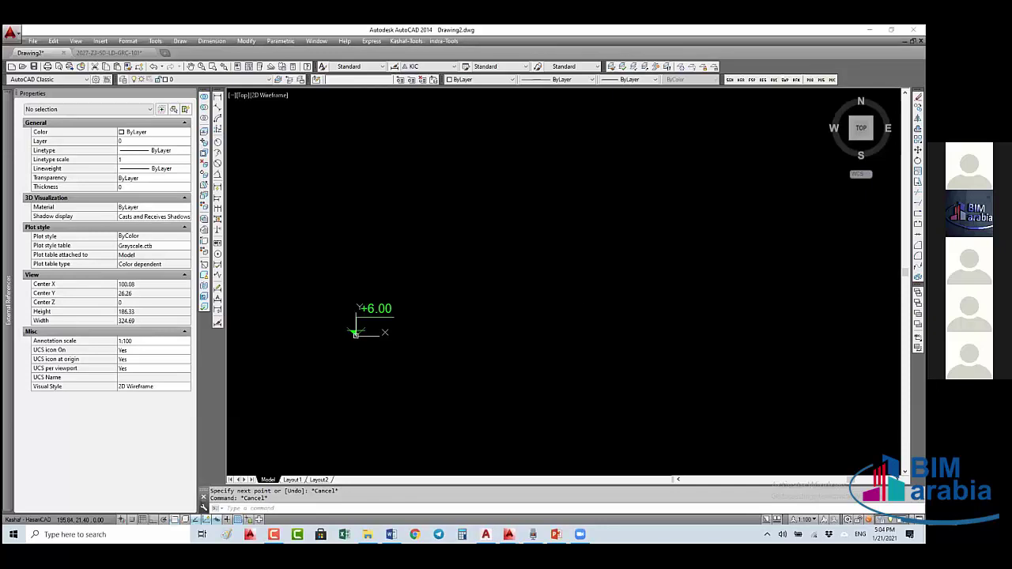
pyautogui.press('Escape')
pyautogui.write('l')
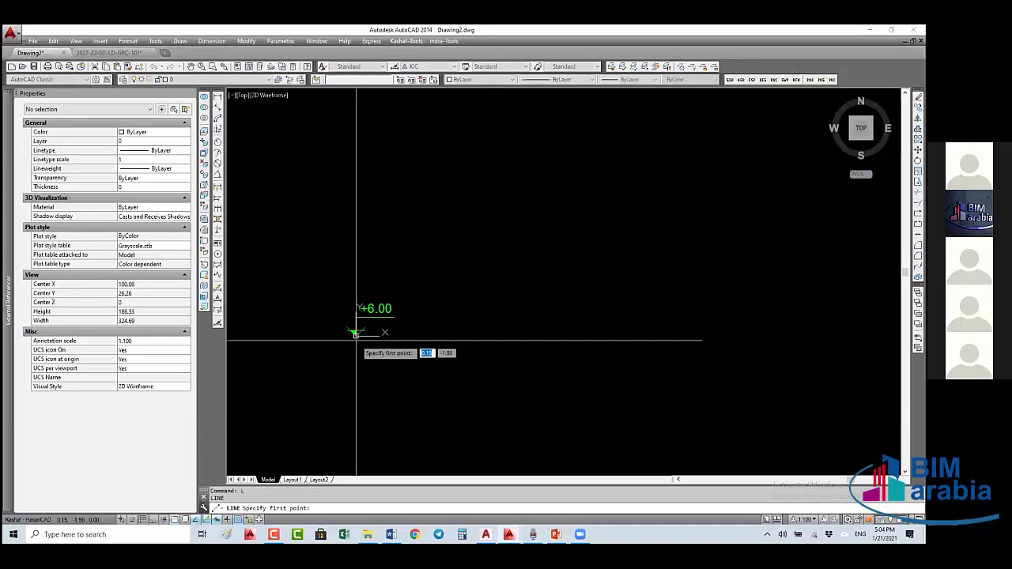
pyautogui.press('Return')
pyautogui.scroll(-2, 425, 364)
pyautogui.click(382, 344)
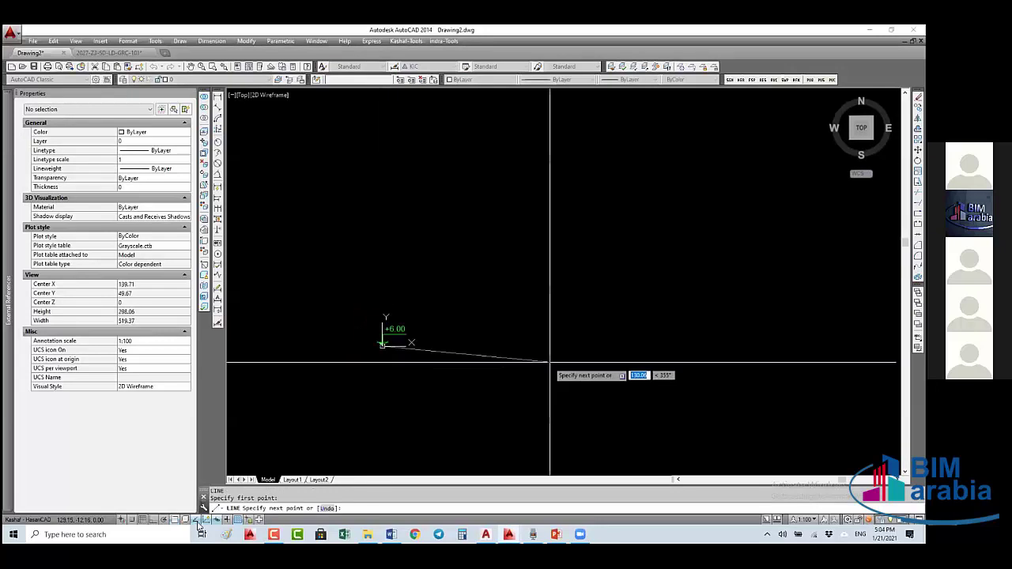
pyautogui.click(164, 520)
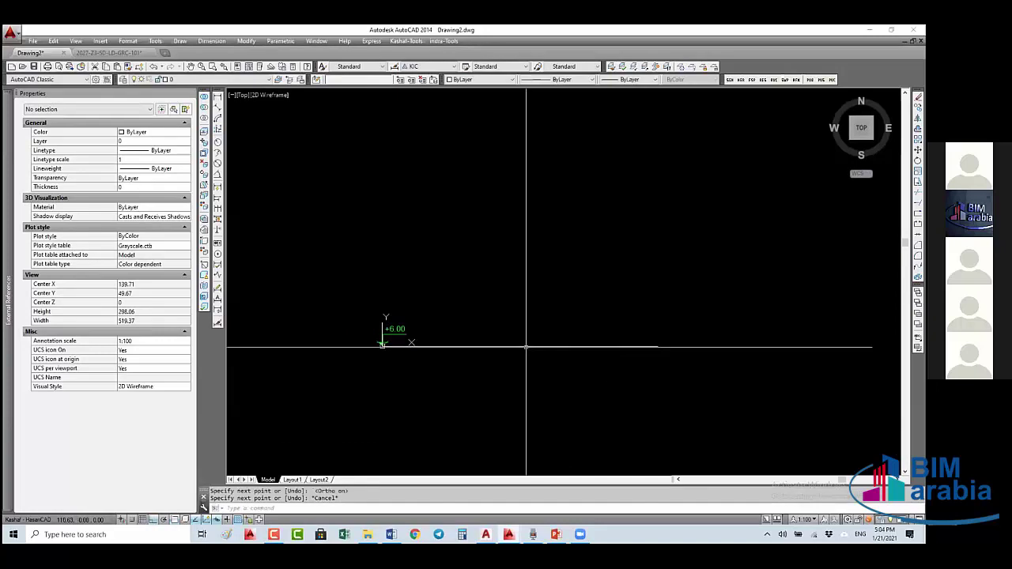
pyautogui.press('Escape')
pyautogui.press('Escape')
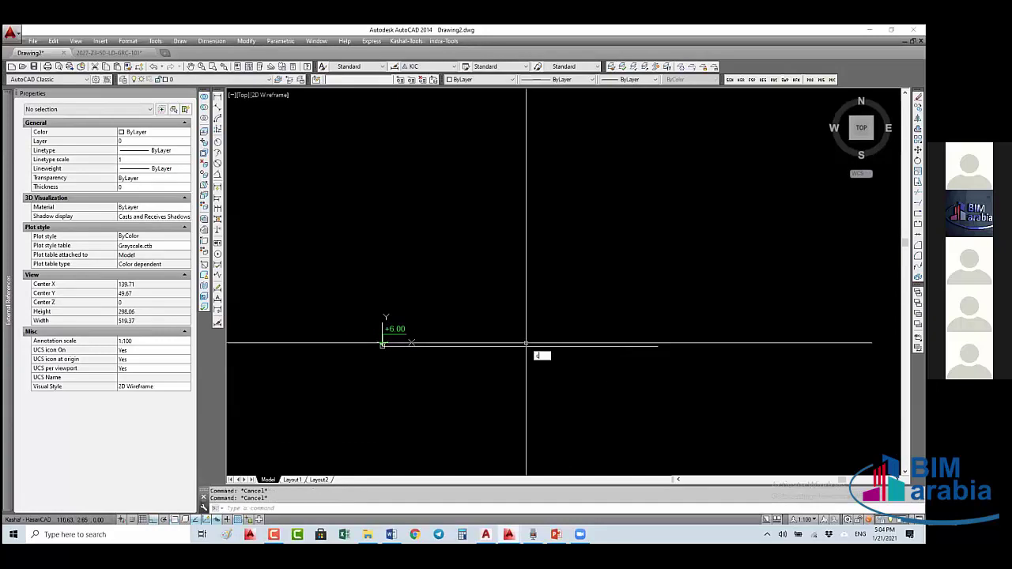
# - Copy the level line 3000 units upward and zoom extents
pyautogui.write('o')
pyautogui.press('Return')
pyautogui.click(525, 345)
pyautogui.press('Return')
pyautogui.click(541, 329)
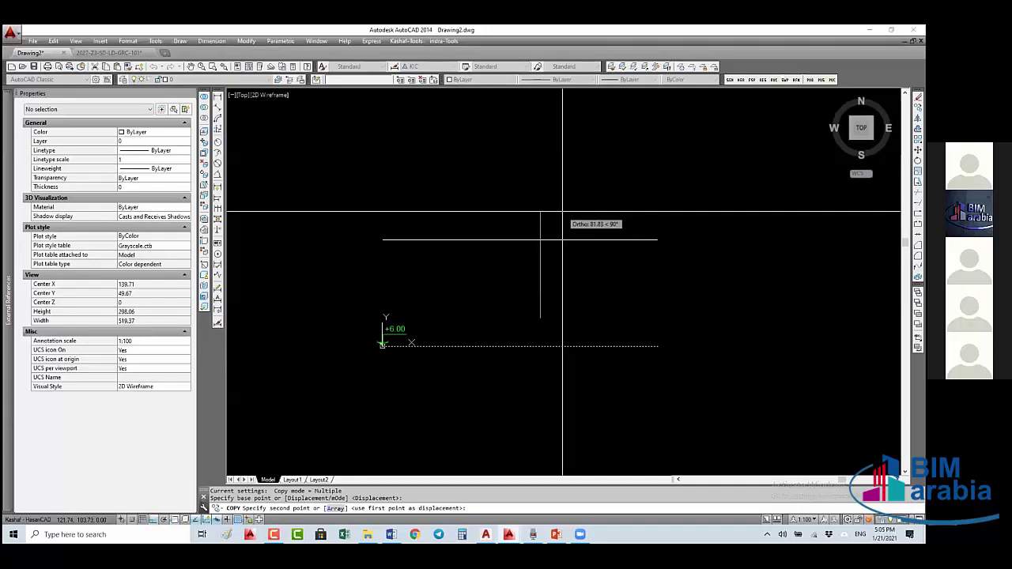
pyautogui.write('3000')
pyautogui.press('Return')
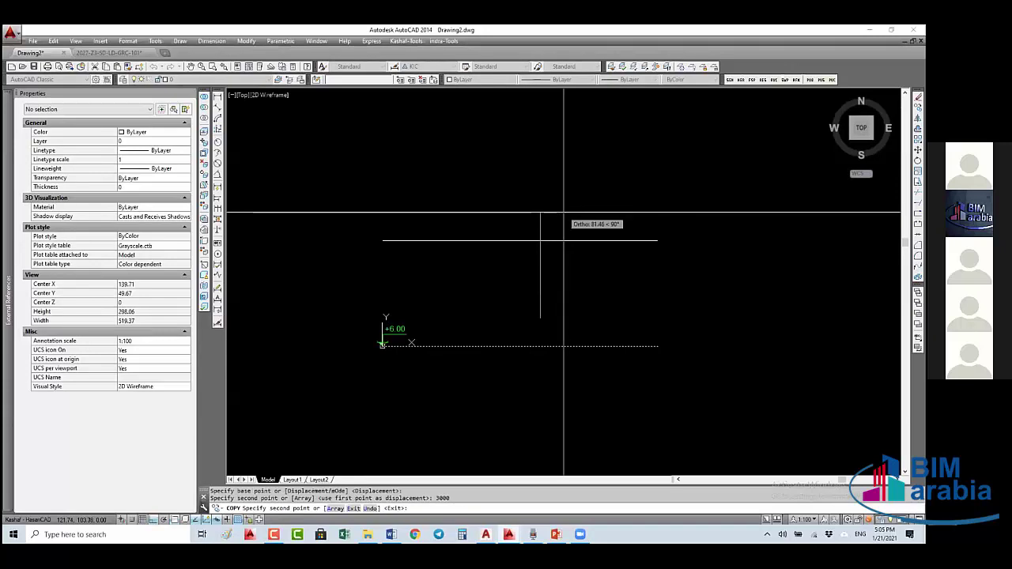
pyautogui.press('Return')
pyautogui.write('z')
pyautogui.press('Return')
pyautogui.write('e')
# - Try stretching the line ends with a crossing window, then cancel and select the level tag
pyautogui.press('Return')
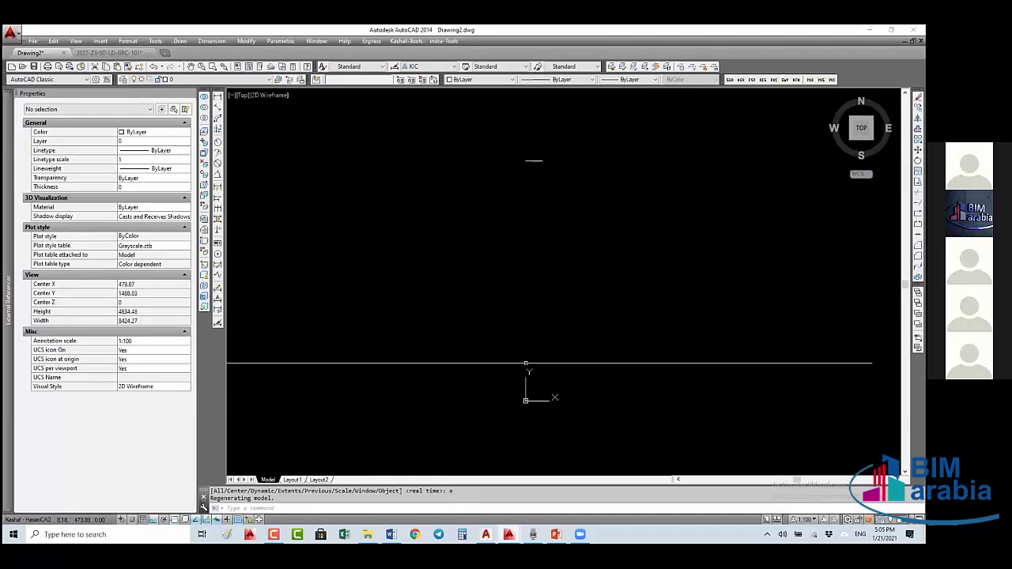
pyautogui.write('s')
pyautogui.press('Return')
pyautogui.moveTo(587, 273); pyautogui.dragTo(576, 265)
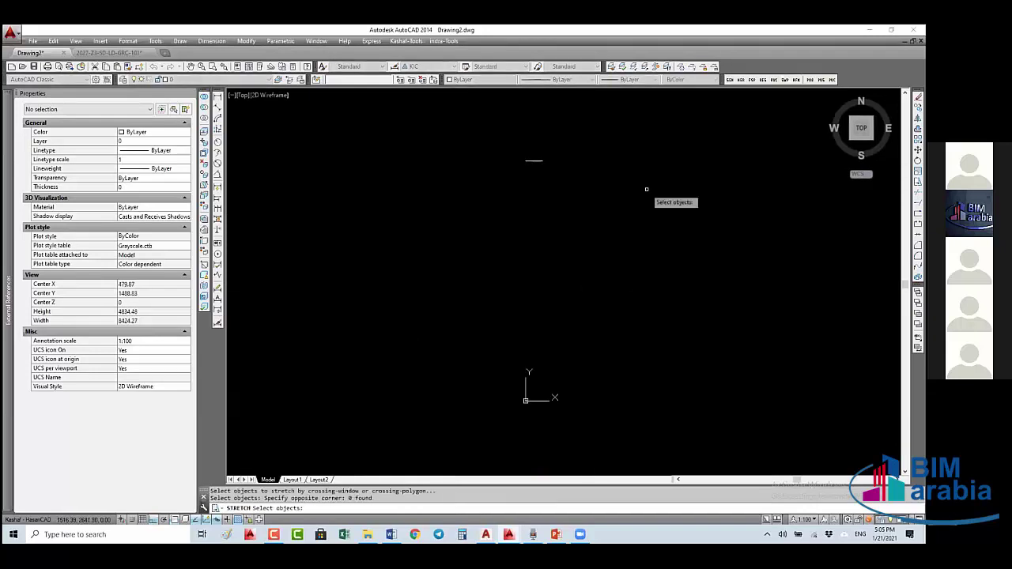
pyautogui.click(641, 121)
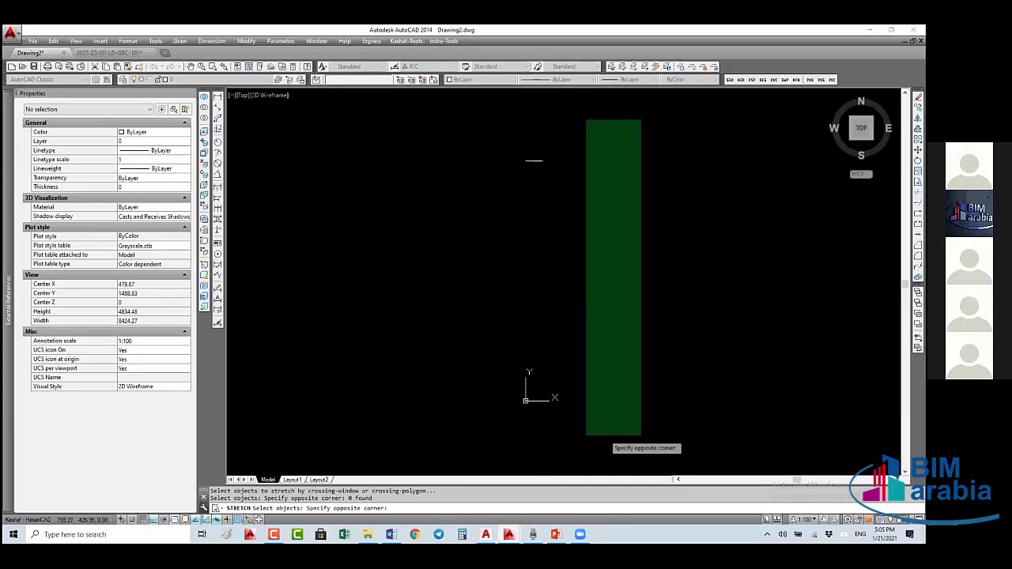
pyautogui.click(538, 447)
pyautogui.press('Return')
pyautogui.click(546, 447)
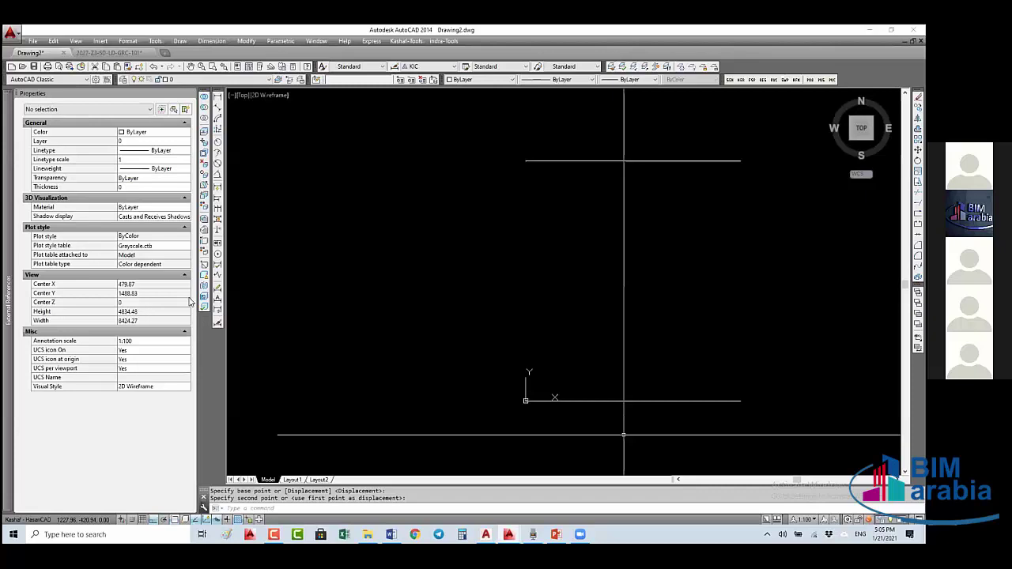
pyautogui.press('Escape')
pyautogui.click(240, 330)
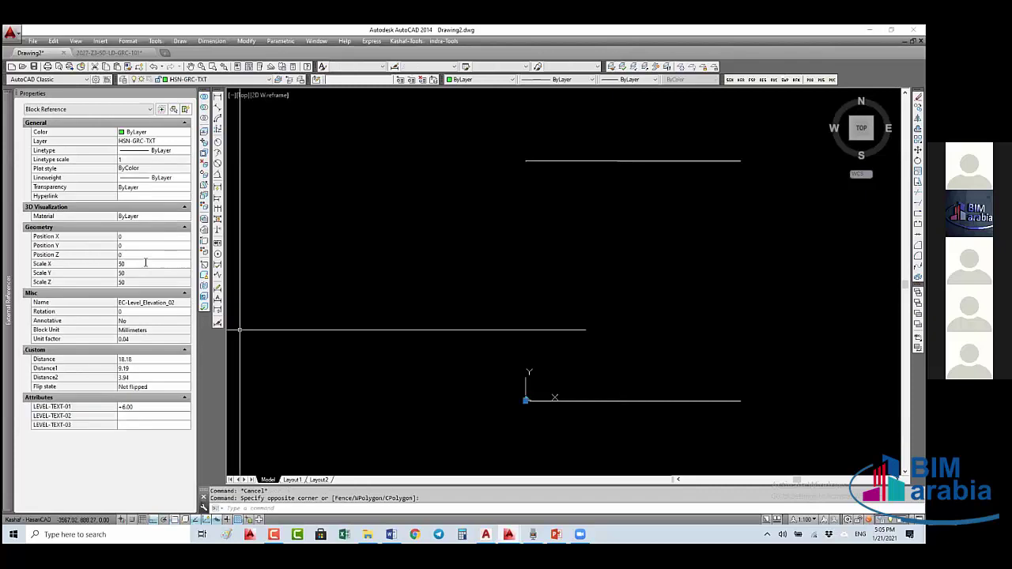
# - Set the level tag's X scale to 200 in Properties as a first try
pyautogui.click(146, 263)
pyautogui.write('200')
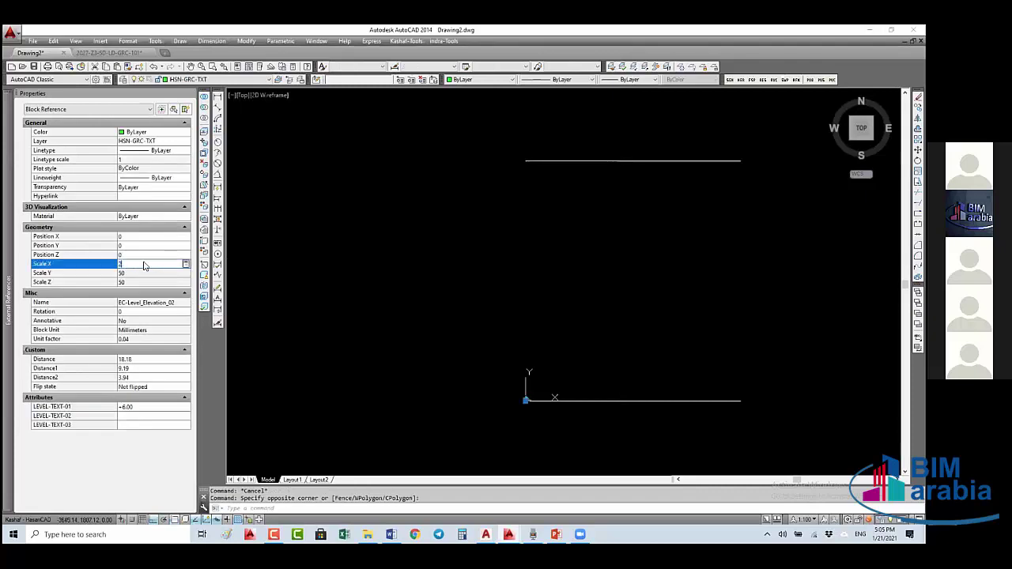
pyautogui.click(147, 272)
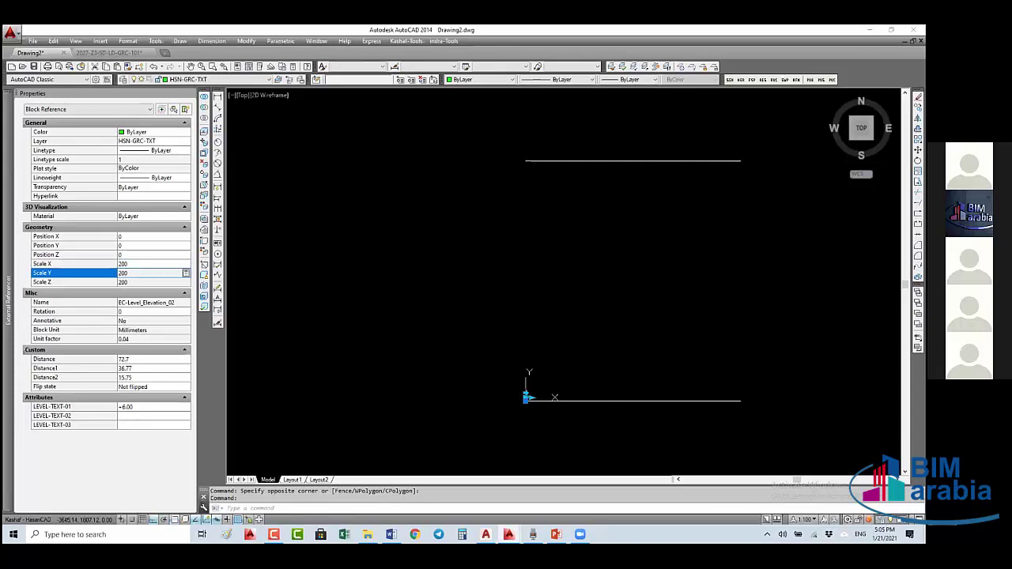
pyautogui.press('Escape')
pyautogui.press('Escape')
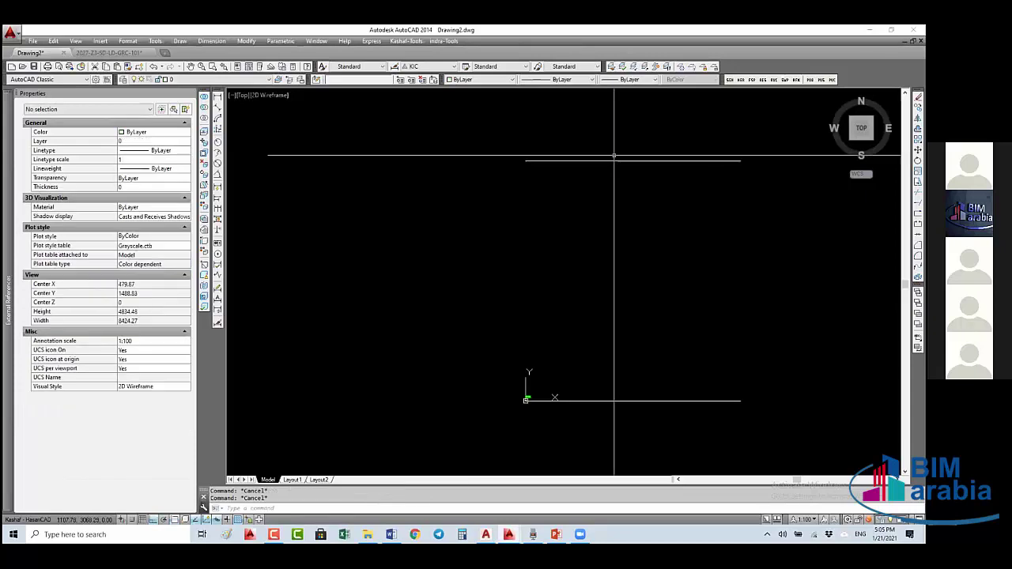
# - Copy the upper level line with COPY to form the middle level line
pyautogui.click(587, 160)
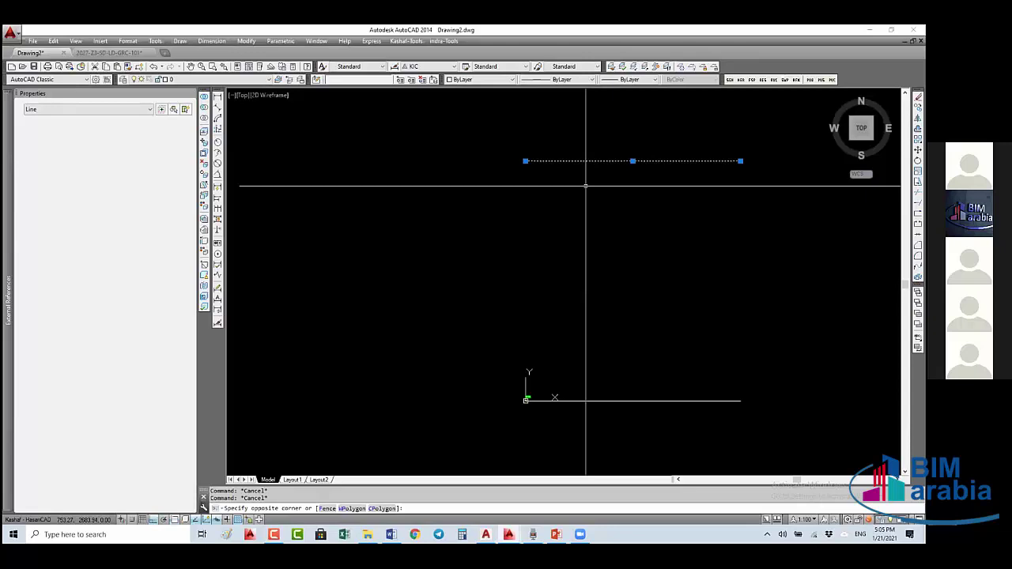
pyautogui.write('co')
pyautogui.press('Return')
pyautogui.click(591, 204)
pyautogui.write('300')
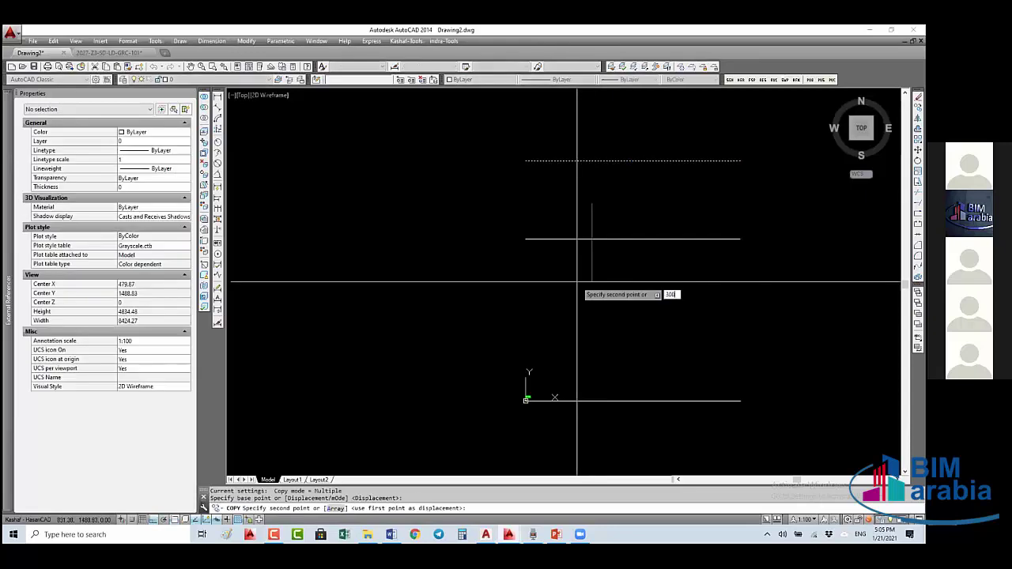
pyautogui.write('1')
pyautogui.press('Escape')
pyautogui.press('Escape')
pyautogui.moveTo(577, 282); pyautogui.dragTo(647, 277, button='middle')
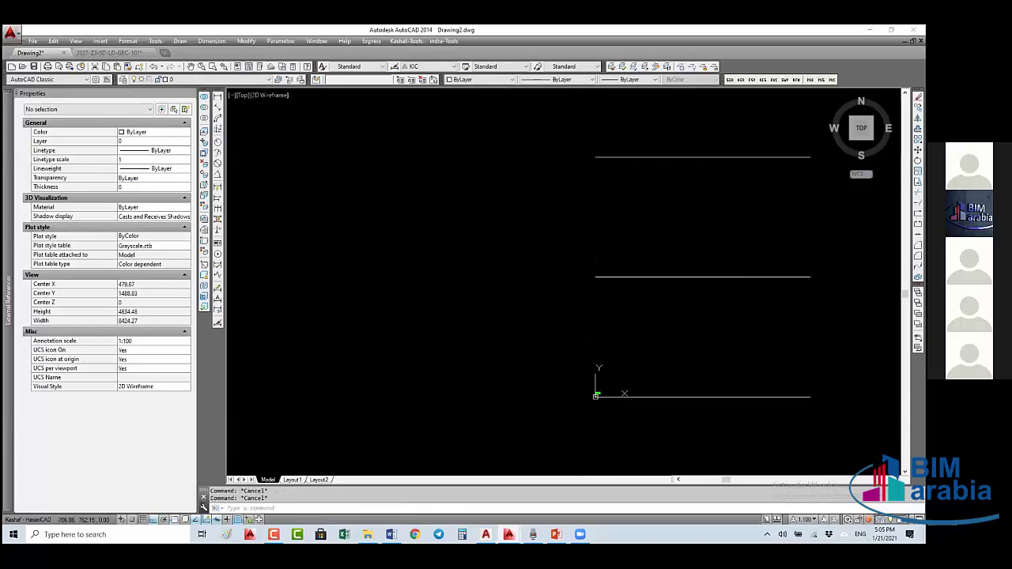
# - Rescale the level tag by setting its Scale X to 500
pyautogui.click(630, 419)
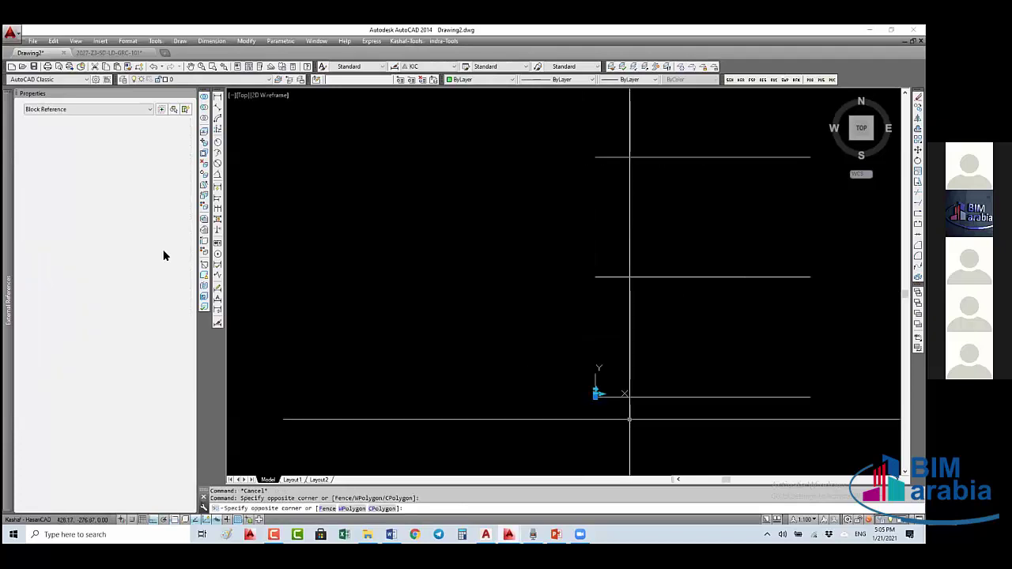
pyautogui.click(150, 263)
pyautogui.write('5')
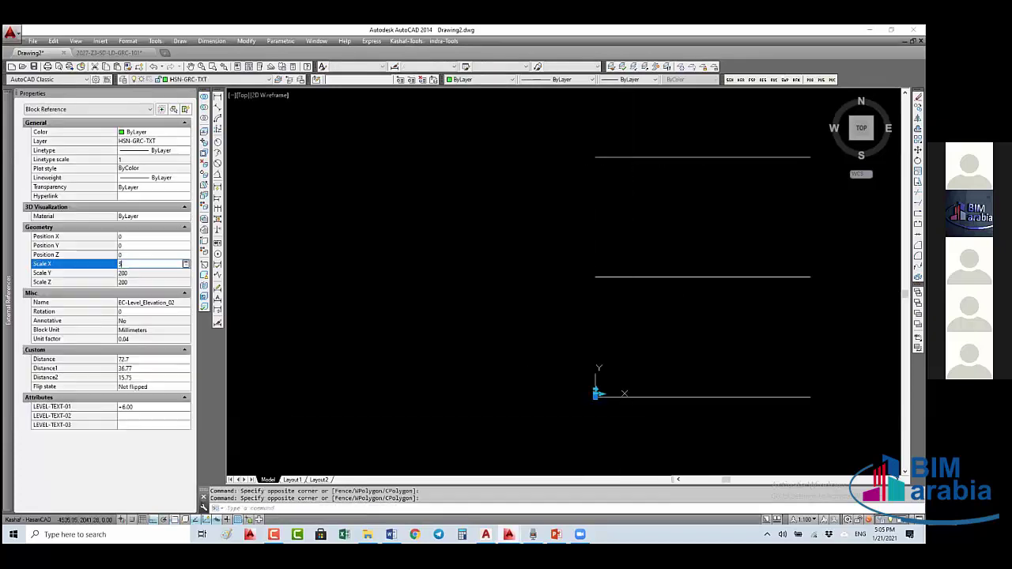
pyautogui.write('00')
pyautogui.press('Return')
pyautogui.scroll(-4, 279, 331)
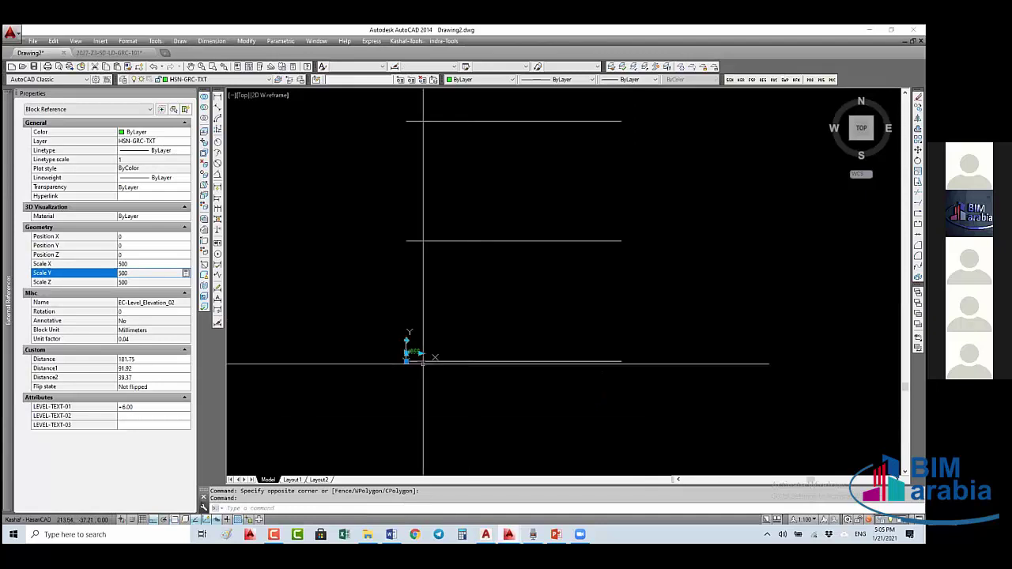
# - Copy the level tag from the line endpoint onto the upper level line
pyautogui.write('co')
pyautogui.press('Return')
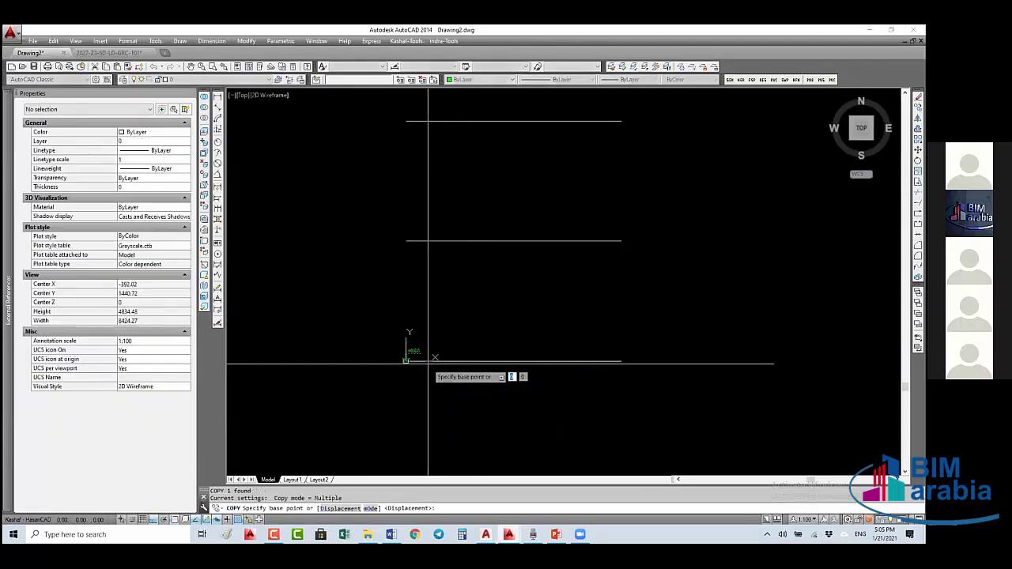
pyautogui.click(428, 363)
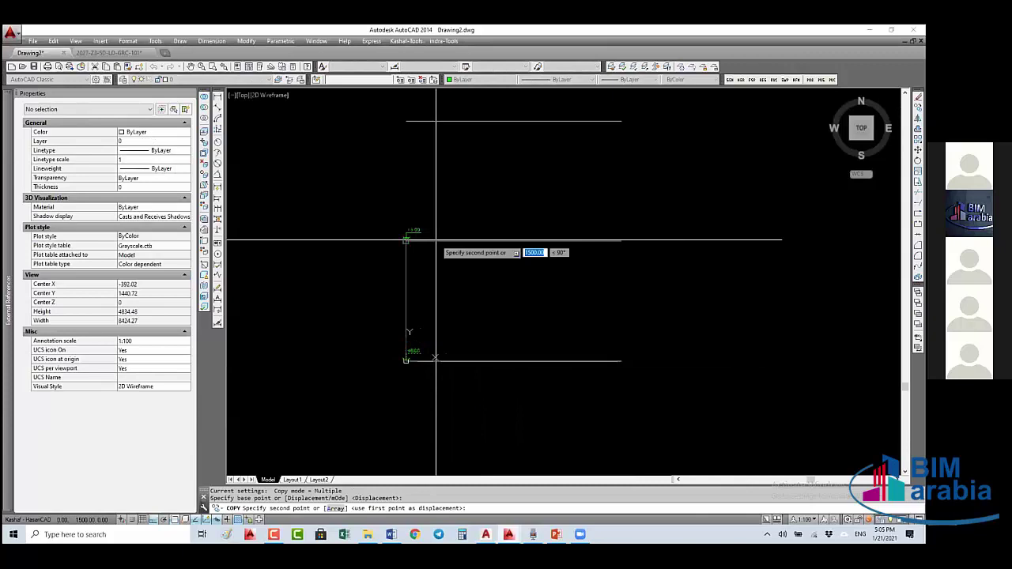
pyautogui.click(447, 121)
pyautogui.press('Escape')
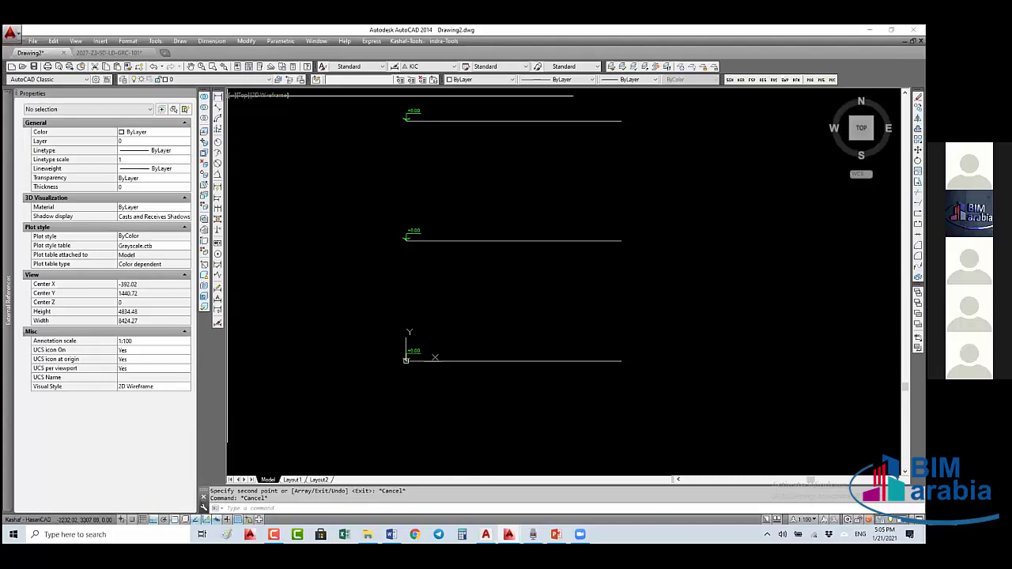
pyautogui.click(218, 97)
# - Add a 1500 linear dimension between the top and next level line endpoints
pyautogui.click(425, 123)
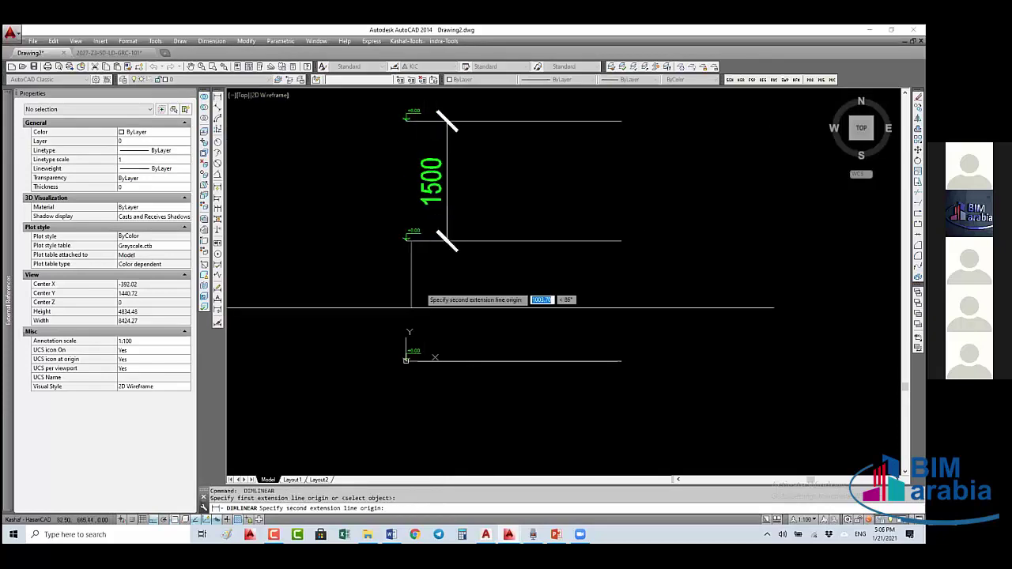
pyautogui.click(406, 360)
pyautogui.click(447, 238)
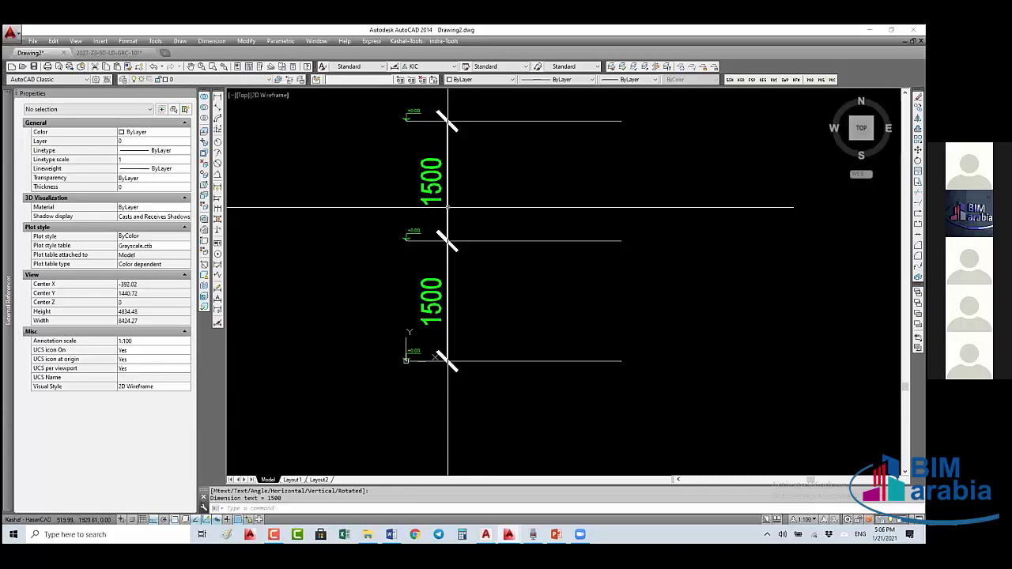
pyautogui.moveTo(449, 207); pyautogui.dragTo(428, 166, button='middle')
pyautogui.press('Escape')
pyautogui.press('Escape')
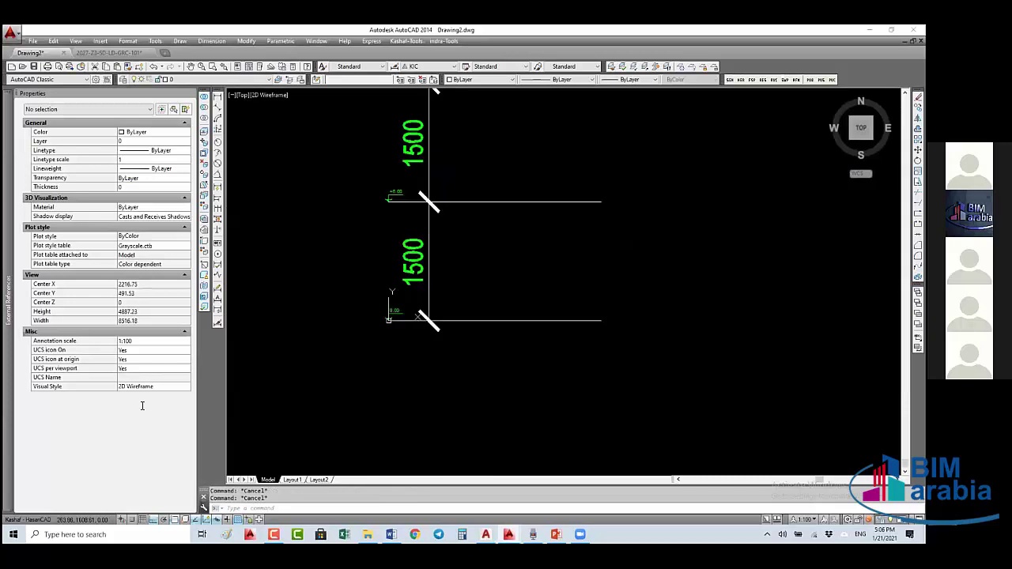
pyautogui.click(372, 178)
# - Change the middle level tag's LEVEL-TEXT-01 value to +1.50
pyautogui.click(415, 207)
pyautogui.write('+1.5')
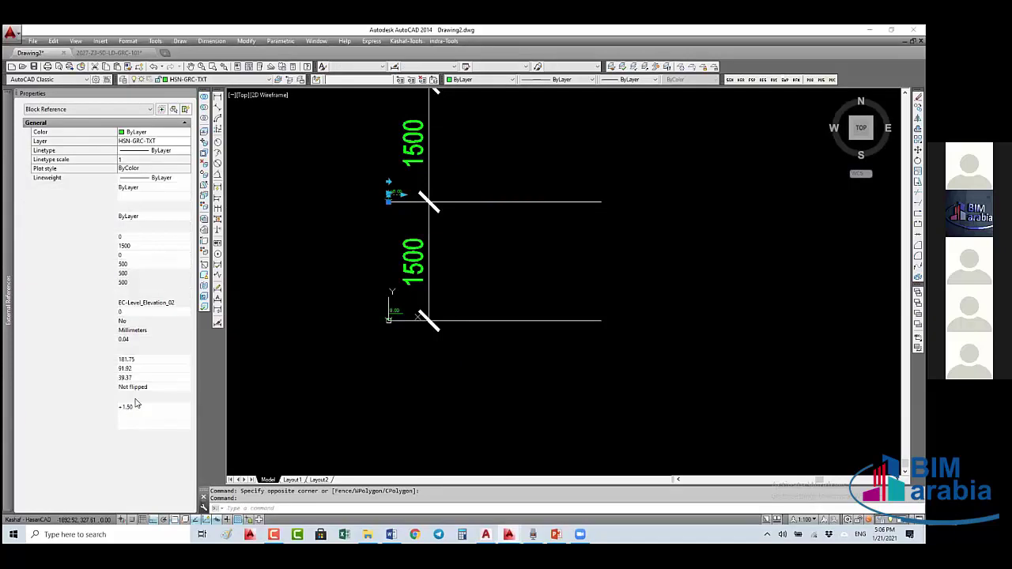
pyautogui.click(136, 403)
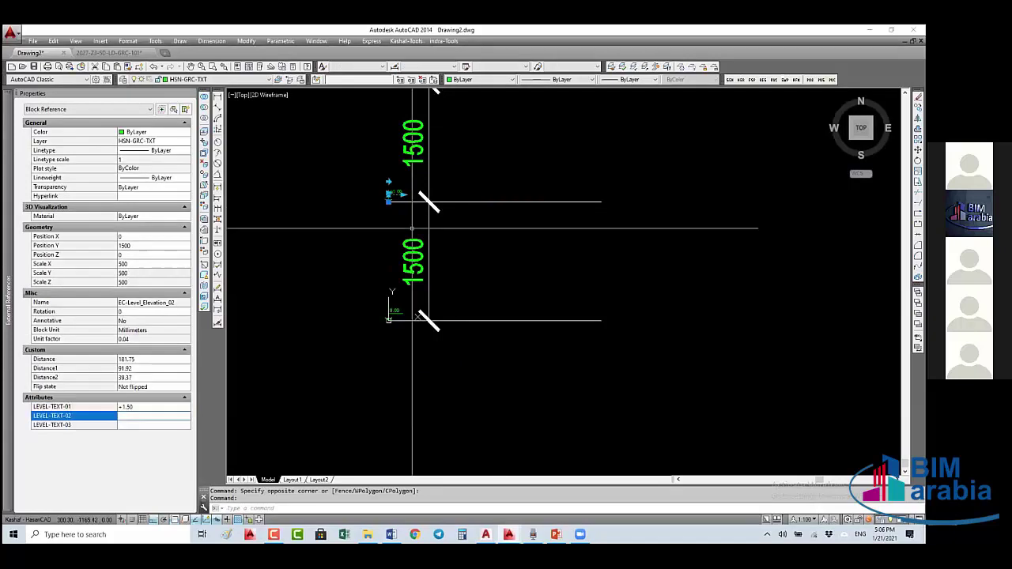
pyautogui.press('Escape')
pyautogui.press('Escape')
# - Change the top level tag's LEVEL-TEXT-01 value to +3.00
pyautogui.moveTo(406, 202); pyautogui.dragTo(432, 286, button='middle')
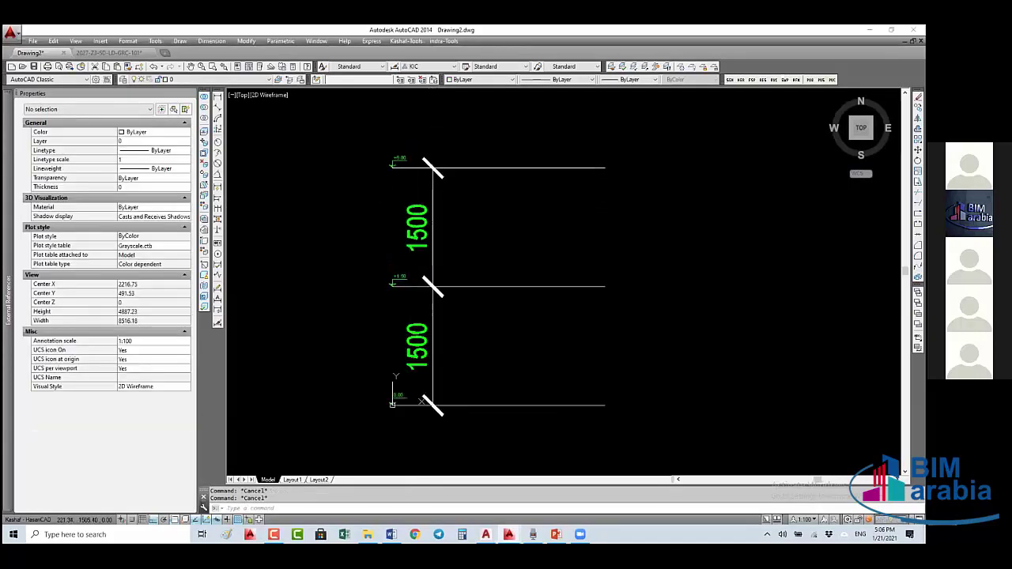
pyautogui.click(399, 161)
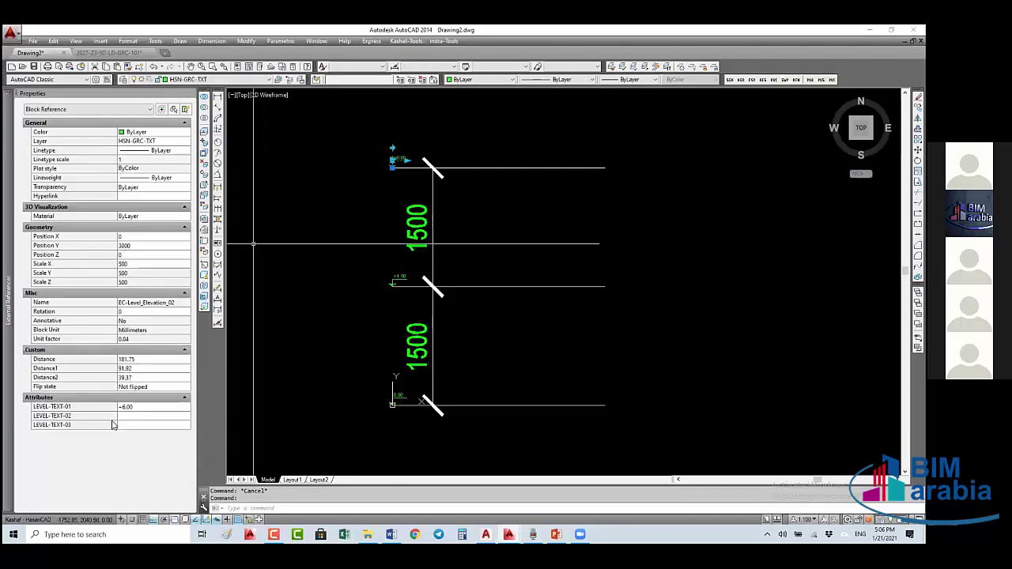
pyautogui.click(139, 406)
pyautogui.write('+3')
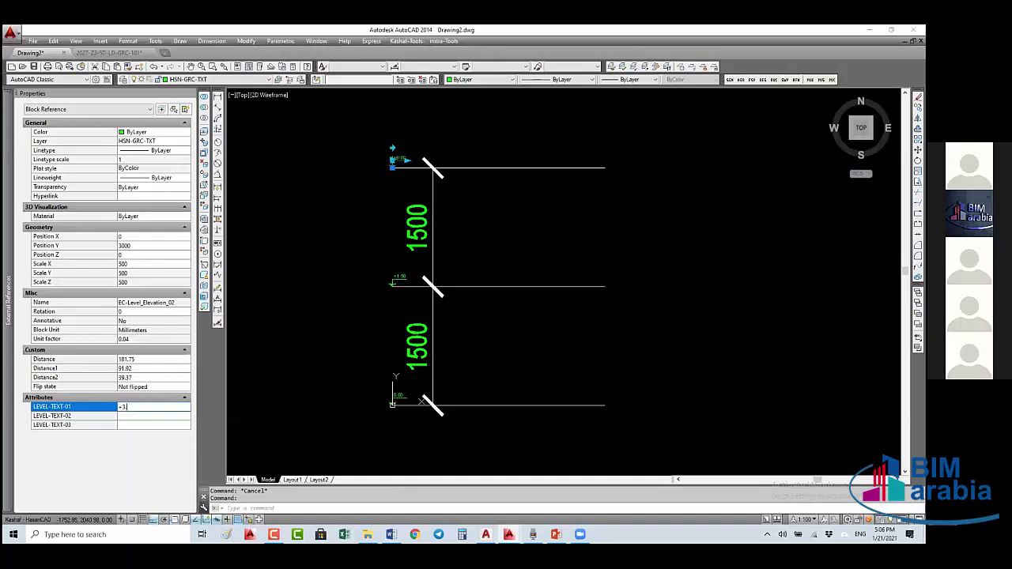
pyautogui.write('.00')
pyautogui.press('Return')
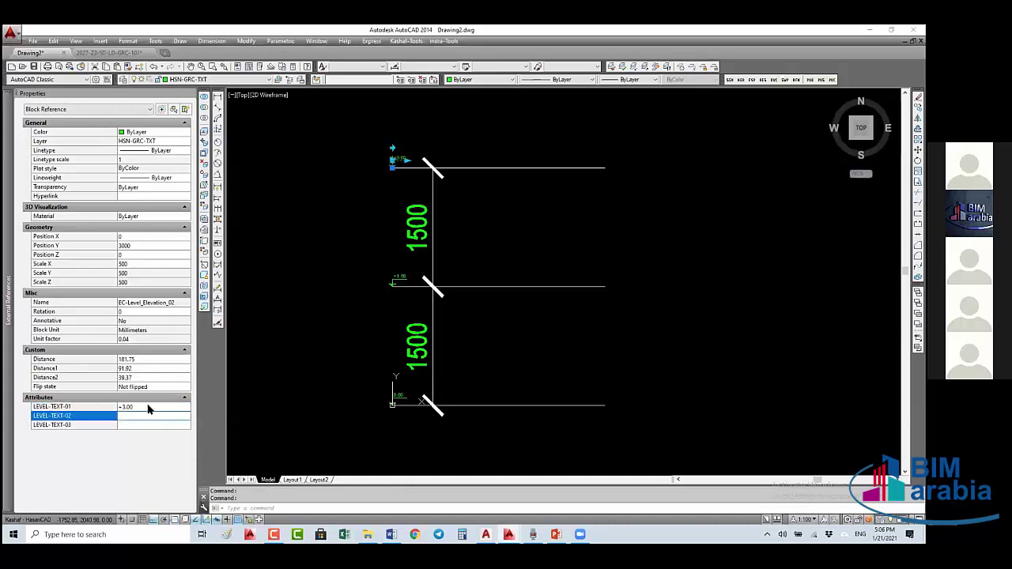
pyautogui.press('Escape')
pyautogui.press('Escape')
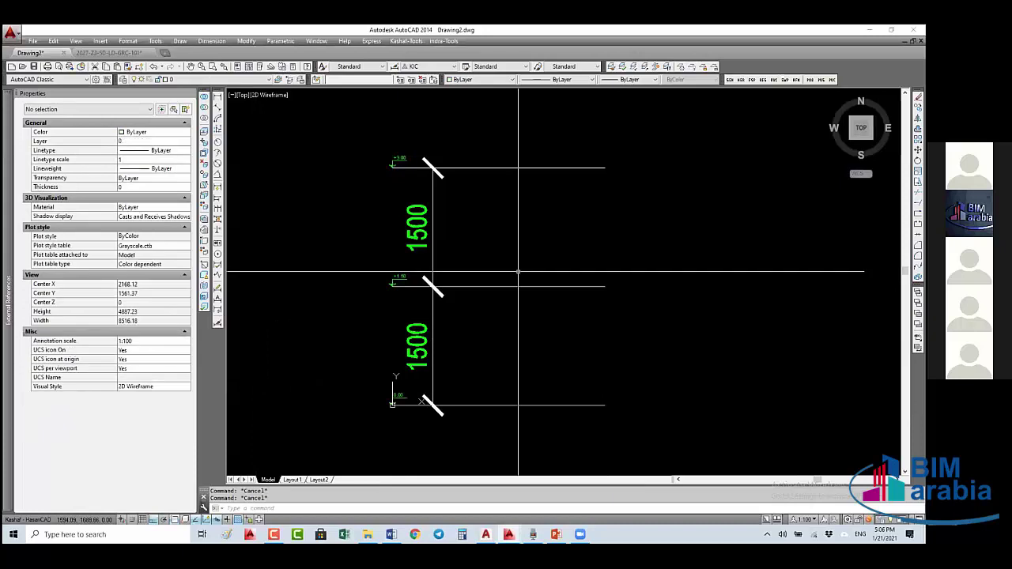
pyautogui.hotkey('ctrl', 'z')
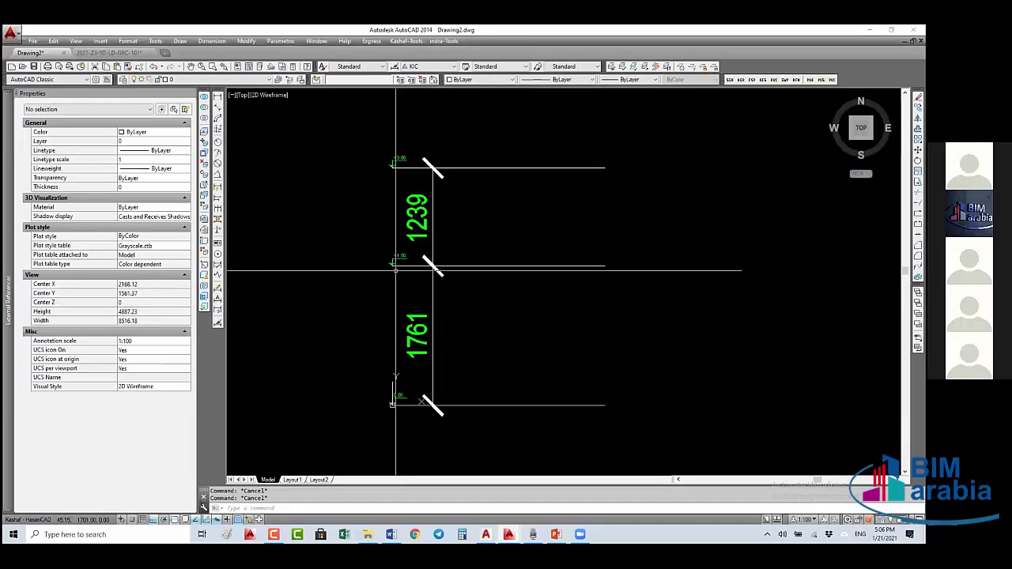
# - Stretch the top level line higher as a trial, then undo back to 1500/1500 spacing
pyautogui.moveTo(677, 132); pyautogui.dragTo(662, 198, button='middle')
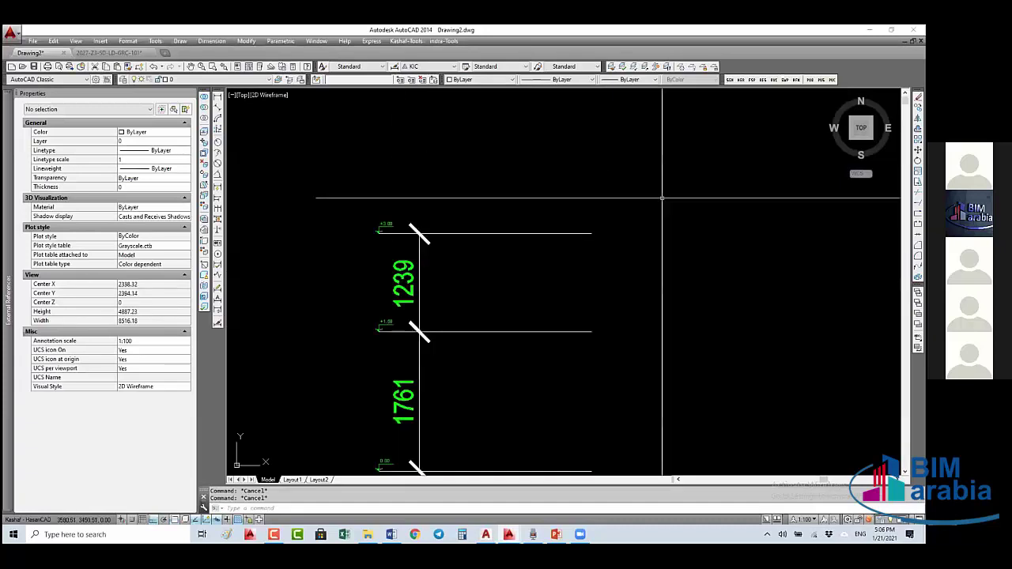
pyautogui.click(340, 232)
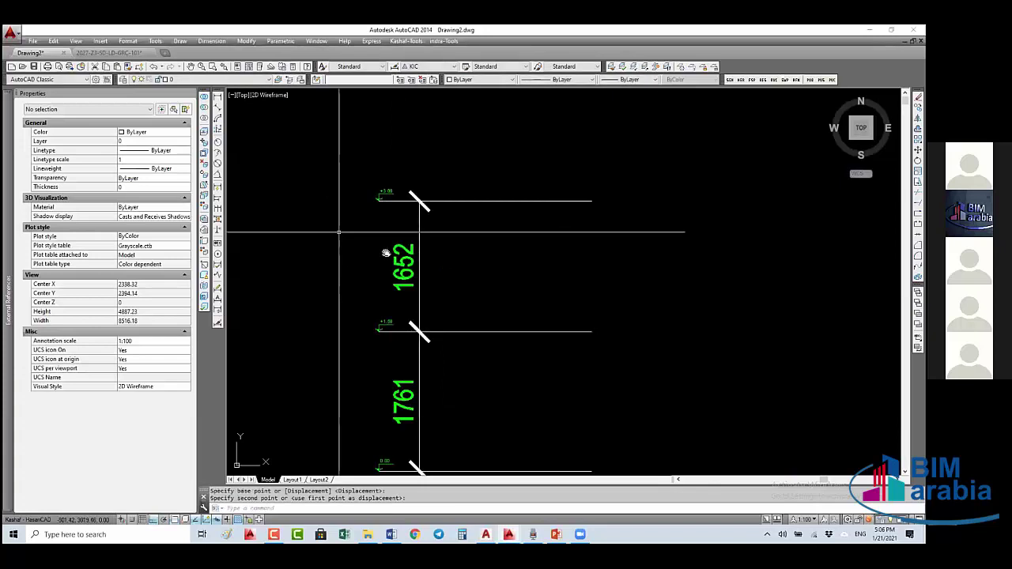
pyautogui.moveTo(385, 252); pyautogui.dragTo(395, 202, button='middle')
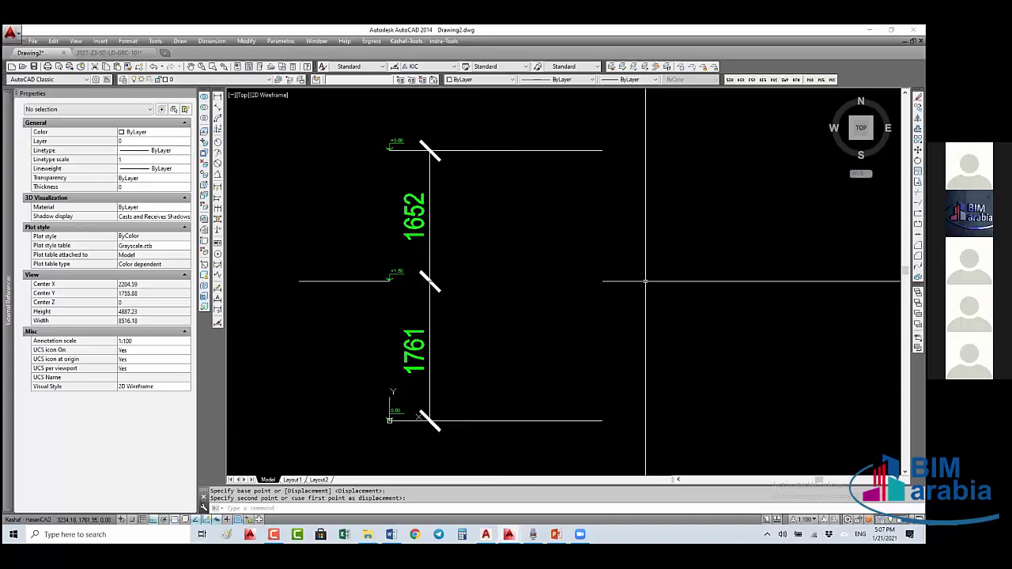
pyautogui.press('Escape')
pyautogui.moveTo(505, 289); pyautogui.dragTo(494, 340, button='middle')
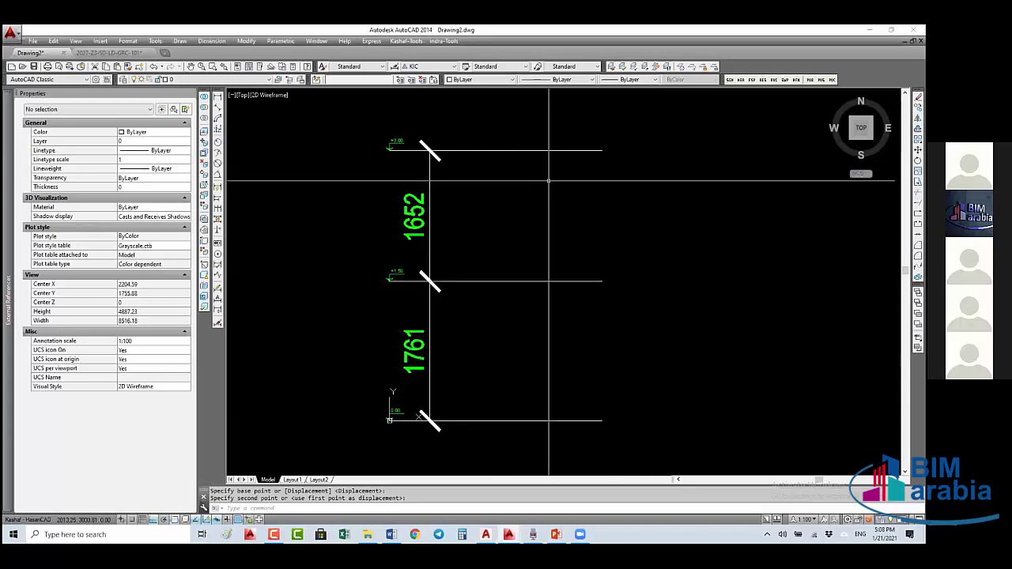
pyautogui.write('u')
pyautogui.press('Return')
pyautogui.press('Return')
pyautogui.press('Return')
pyautogui.press('Return')
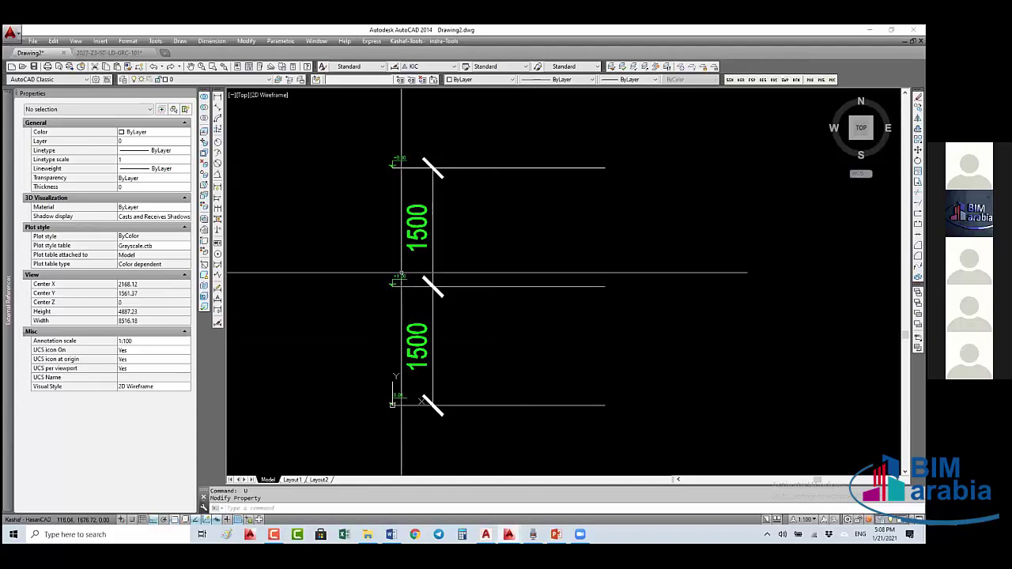
# - Inspect the top and middle level tags, the middle now 1810 above the base
pyautogui.scroll(6, 400, 282)
pyautogui.scroll(-5, 394, 276)
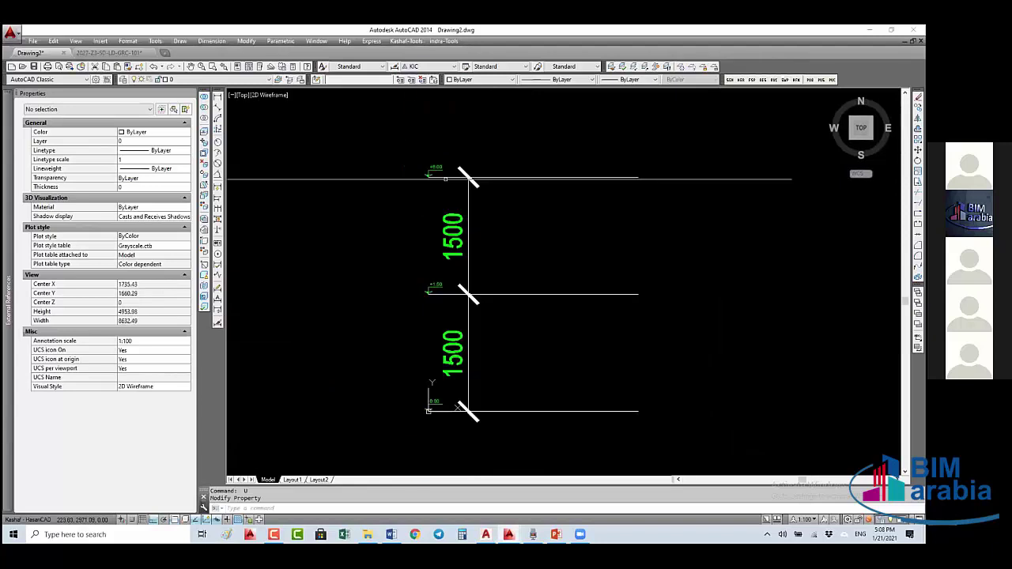
pyautogui.scroll(4, 427, 172)
pyautogui.click(443, 179)
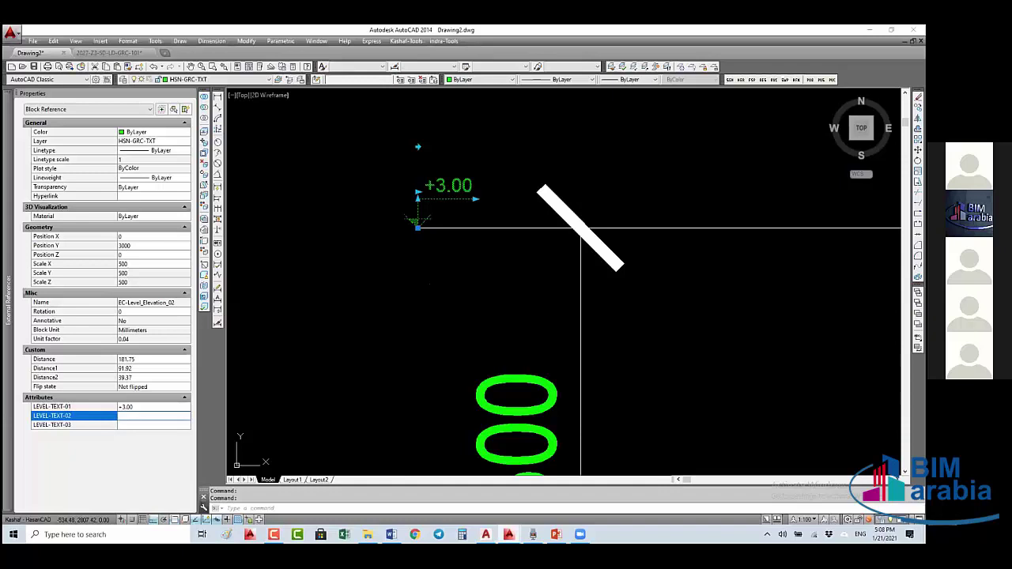
pyautogui.scroll(-6, 486, 362)
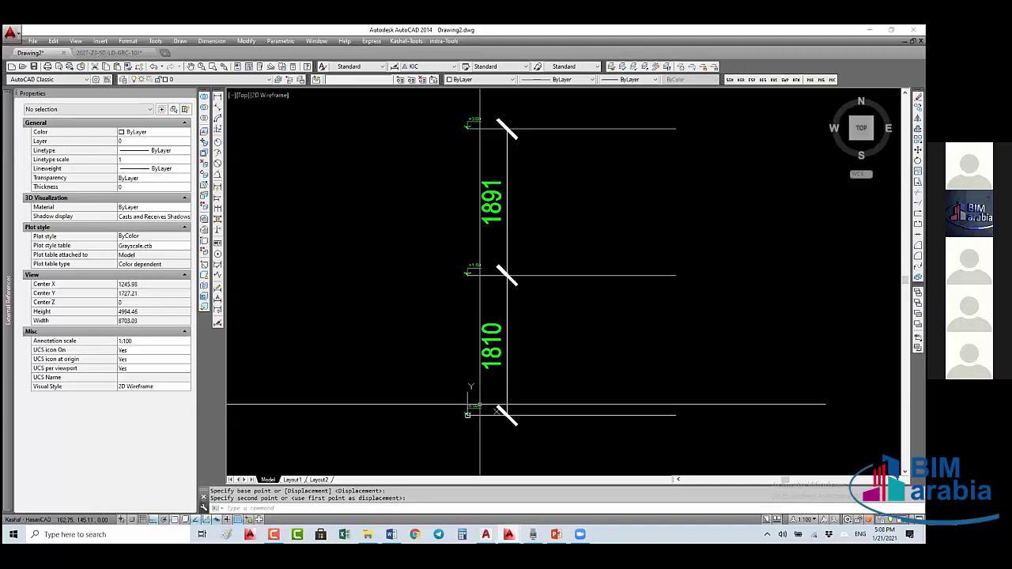
pyautogui.click(468, 269)
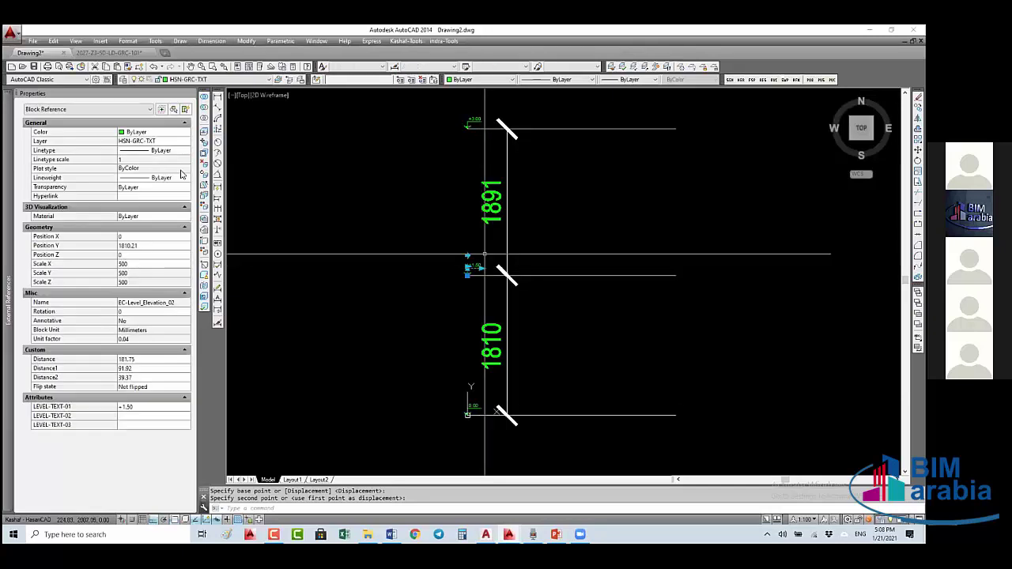
# - Open the middle tag's Enhanced Attribute Editor and select its +1.50 value
pyautogui.press('Escape')
pyautogui.write('BE')
pyautogui.doubleClick(484, 256)
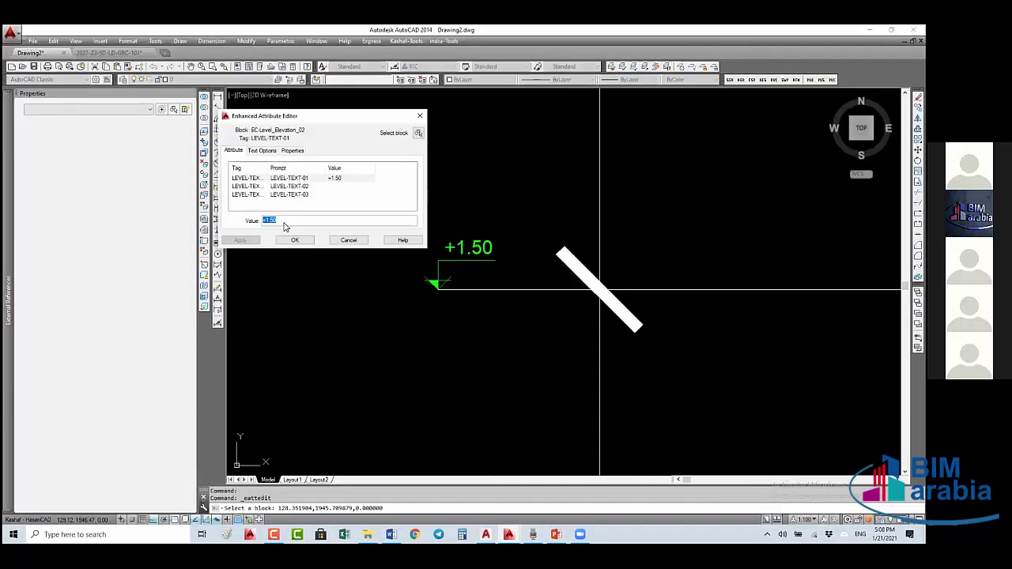
pyautogui.doubleClick(269, 221)
pyautogui.hotkey('shift', 'F10')
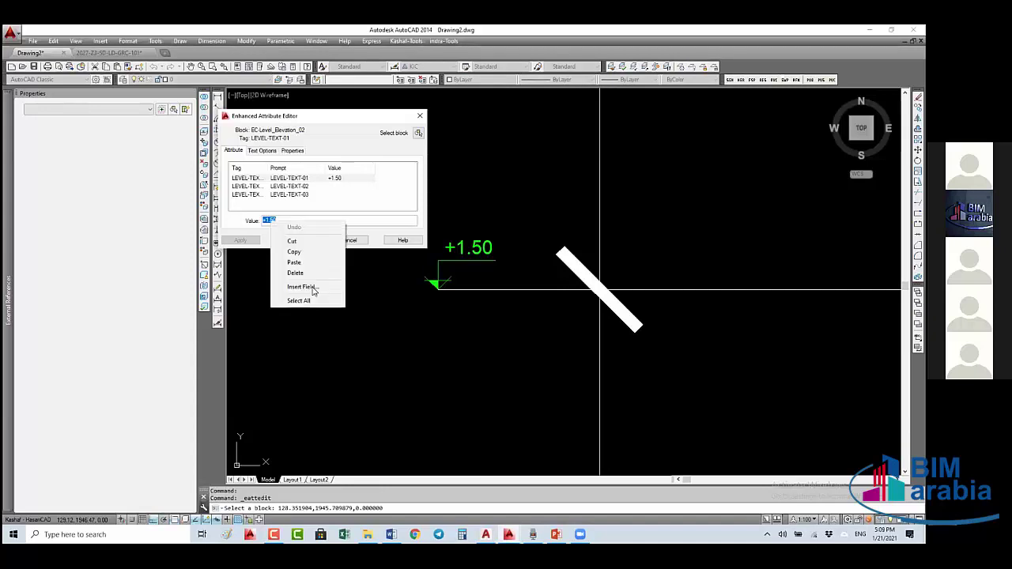
pyautogui.press('Up')
pyautogui.press('Up')
pyautogui.click(316, 304)
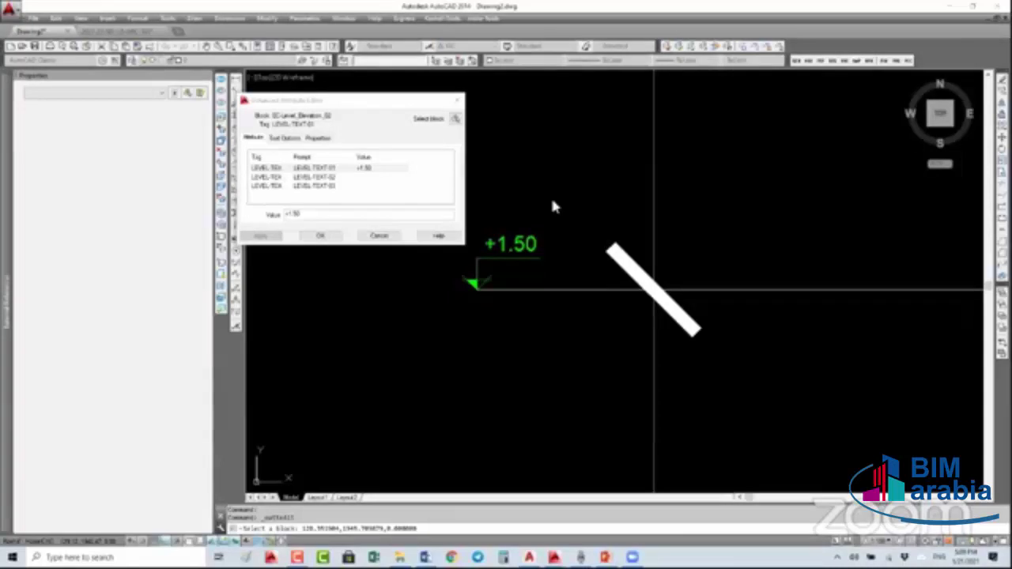
# - Reselect the +1.50 value and choose Insert Field from its context menu
pyautogui.click(312, 216)
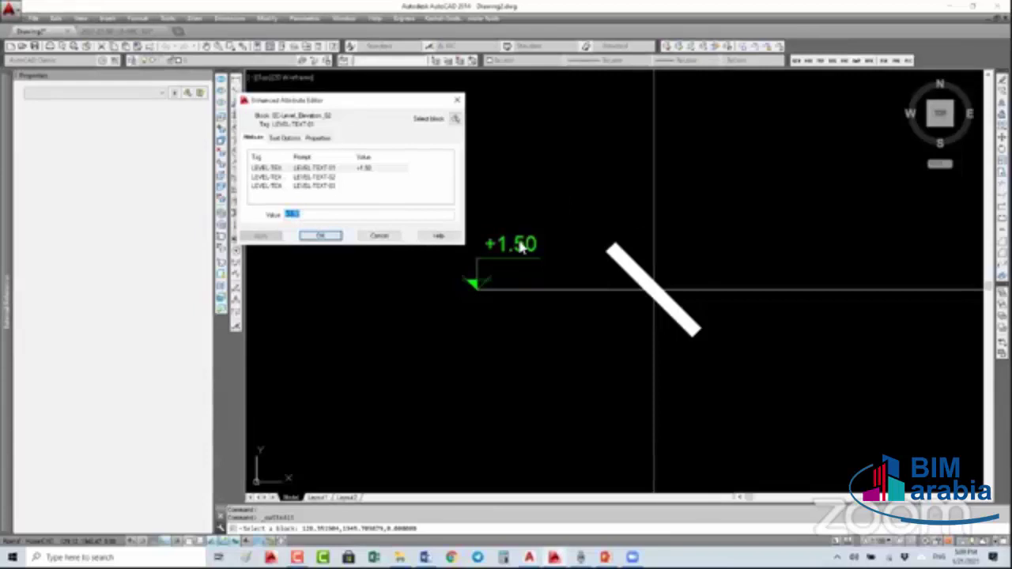
pyautogui.click(312, 215)
pyautogui.doubleClick(294, 214)
pyautogui.rightClick(292, 215)
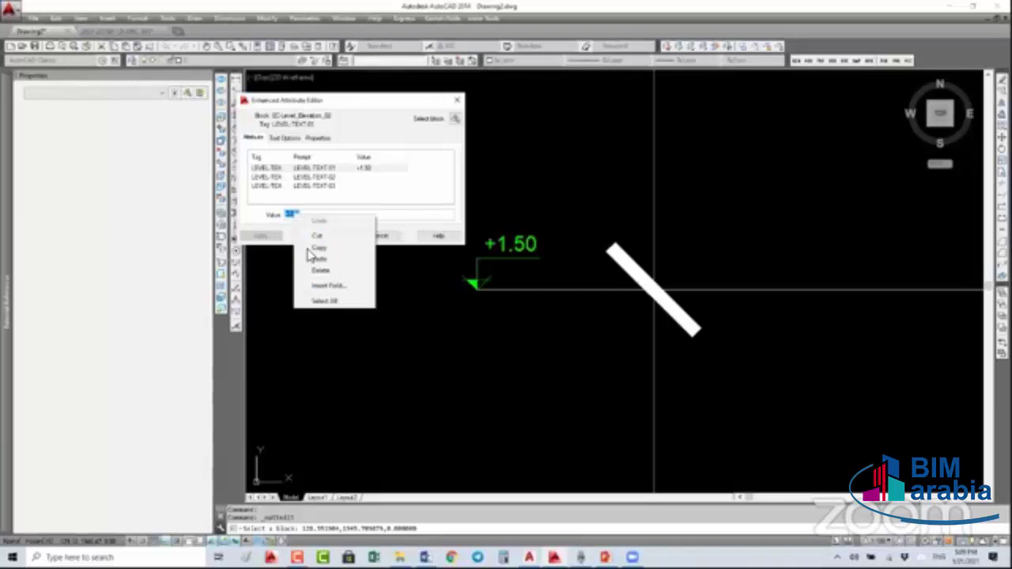
pyautogui.click(339, 291)
# - Link the tag value to the middle block's Position Y field (Objects > Object), showing 1810.21
pyautogui.click(289, 144)
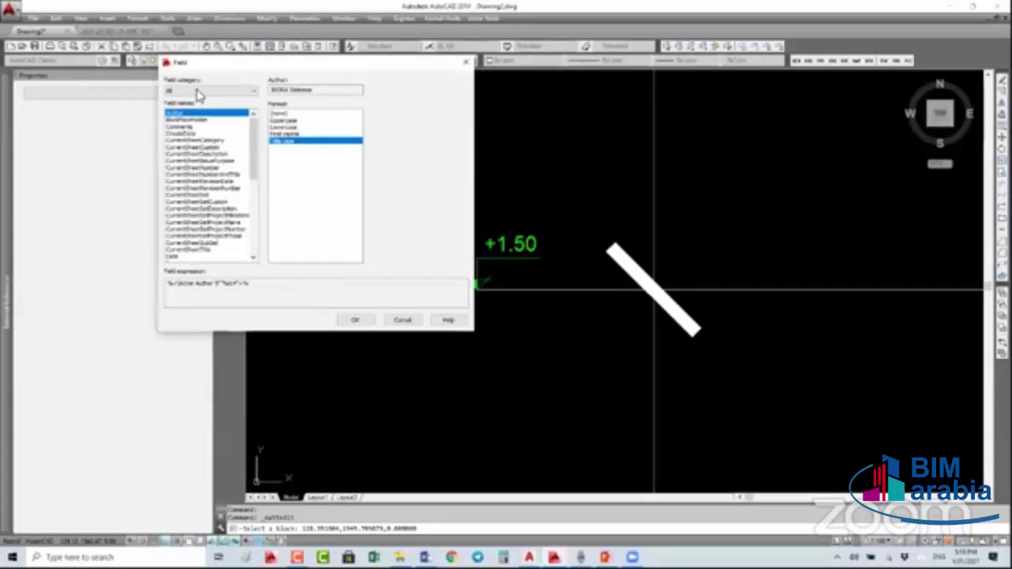
pyautogui.click(199, 95)
pyautogui.click(180, 131)
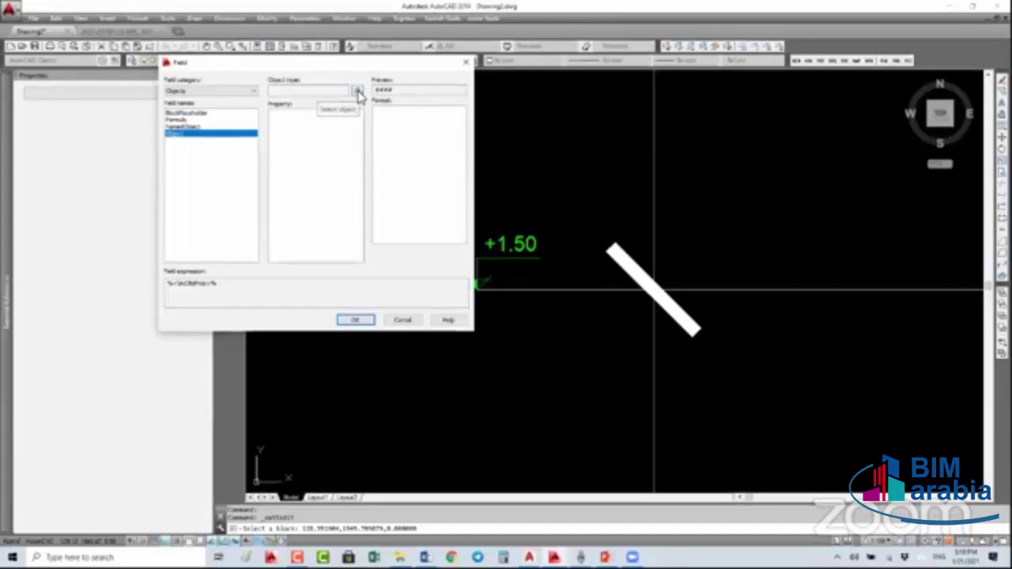
pyautogui.click(359, 92)
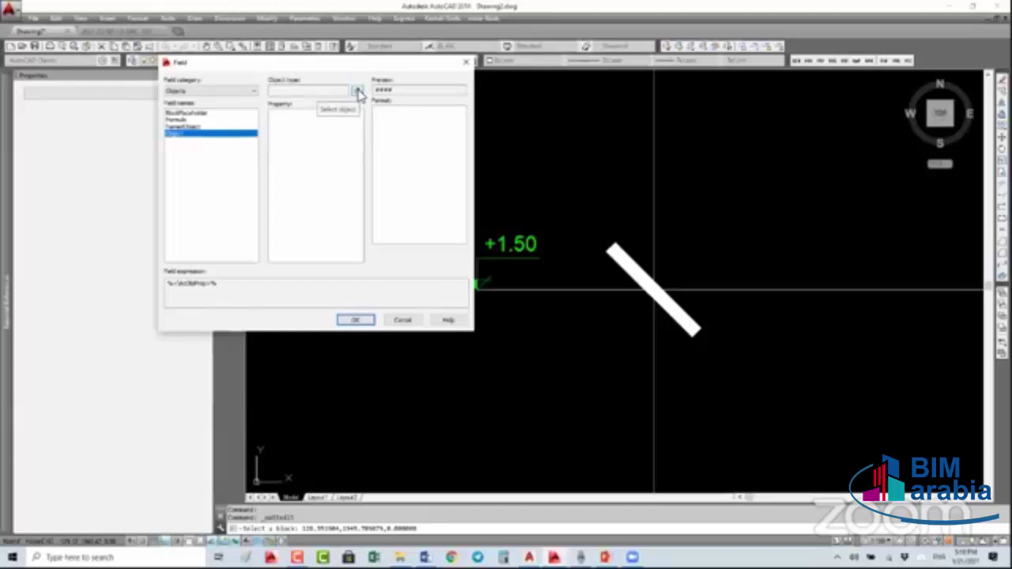
pyautogui.click(358, 93)
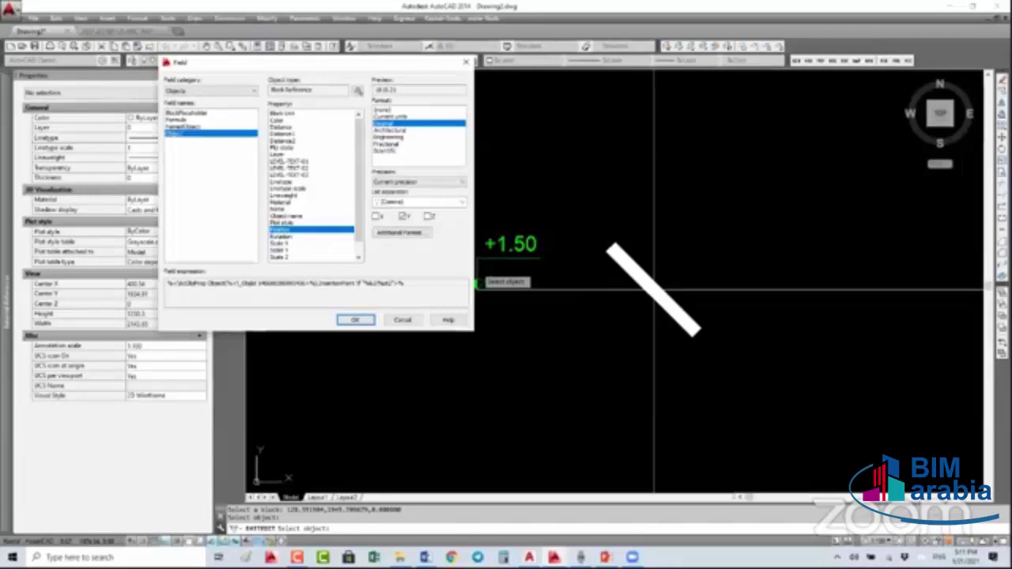
pyautogui.click(355, 319)
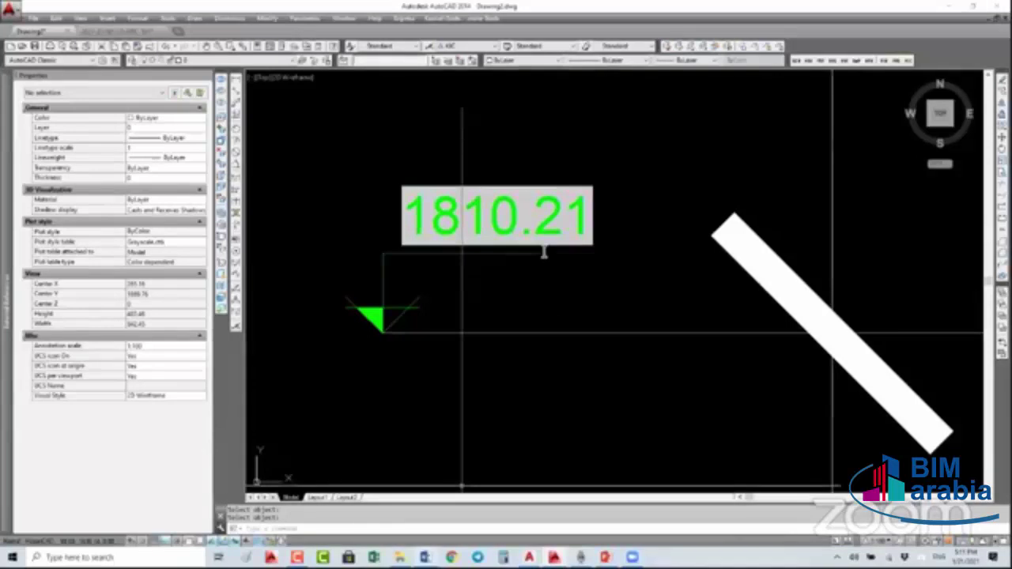
pyautogui.hotkey('alt', 'Tab')
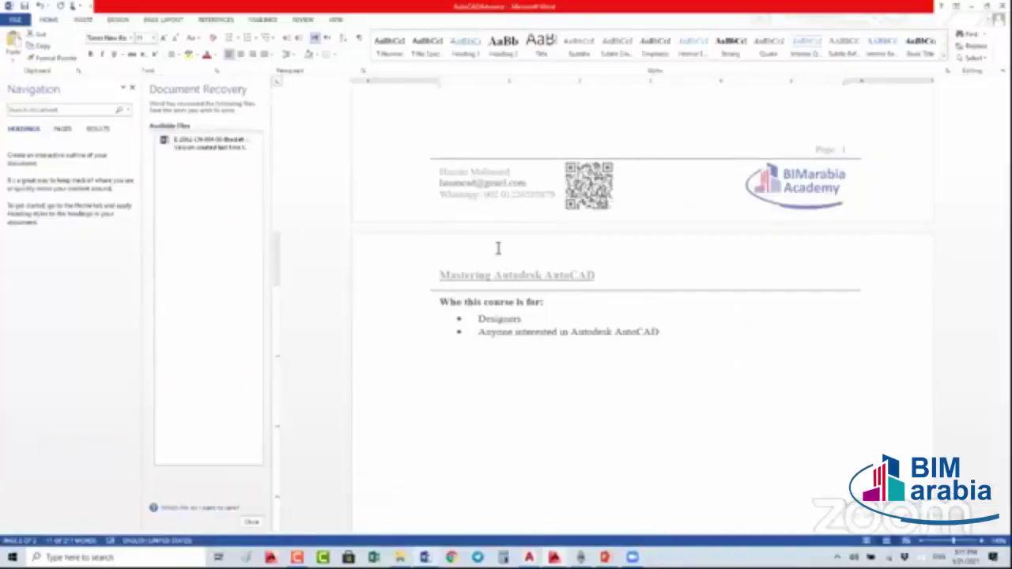
# - Review the 'Mastering Autodesk AutoCAD' course outline in Word, then return to AutoCAD
pyautogui.scroll(5, 455, 169)
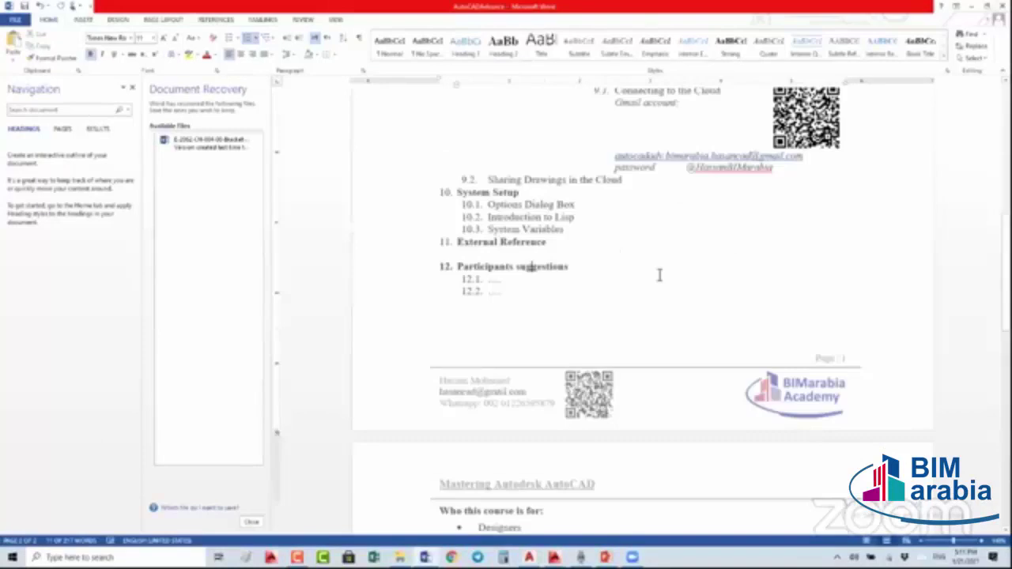
pyautogui.scroll(4, 656, 271)
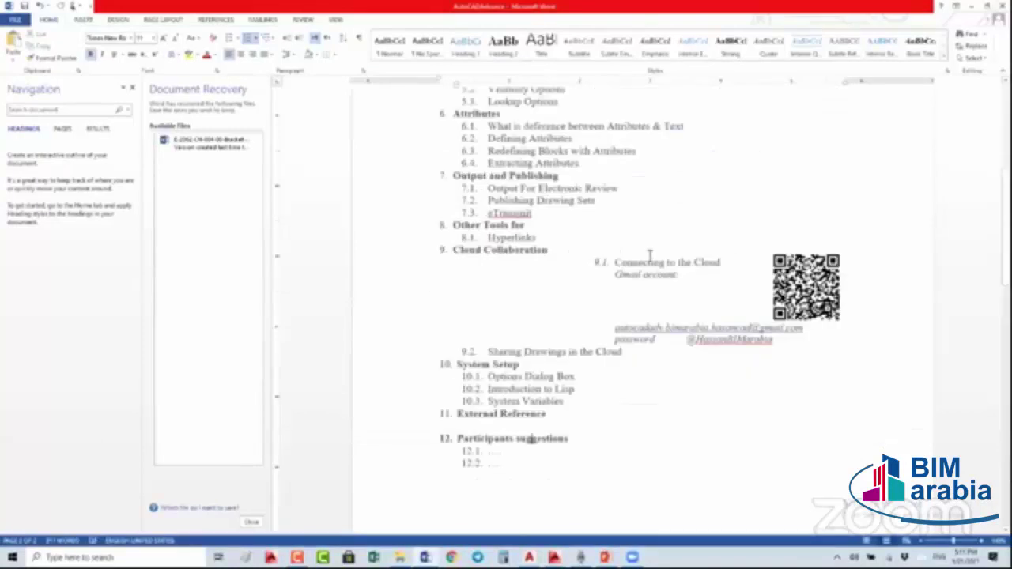
pyautogui.scroll(3, 567, 238)
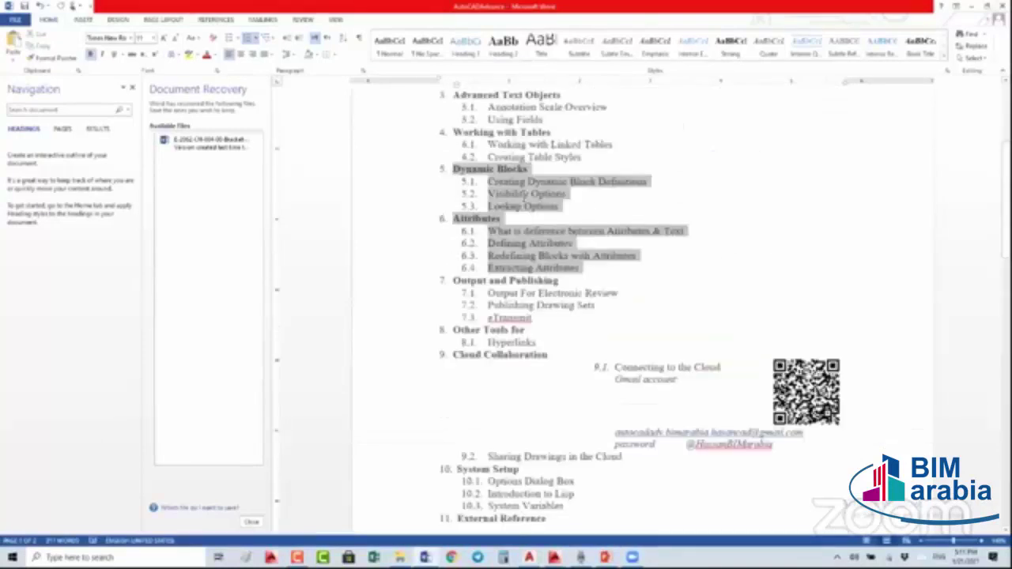
pyautogui.scroll(4, 525, 196)
pyautogui.scroll(1, 523, 197)
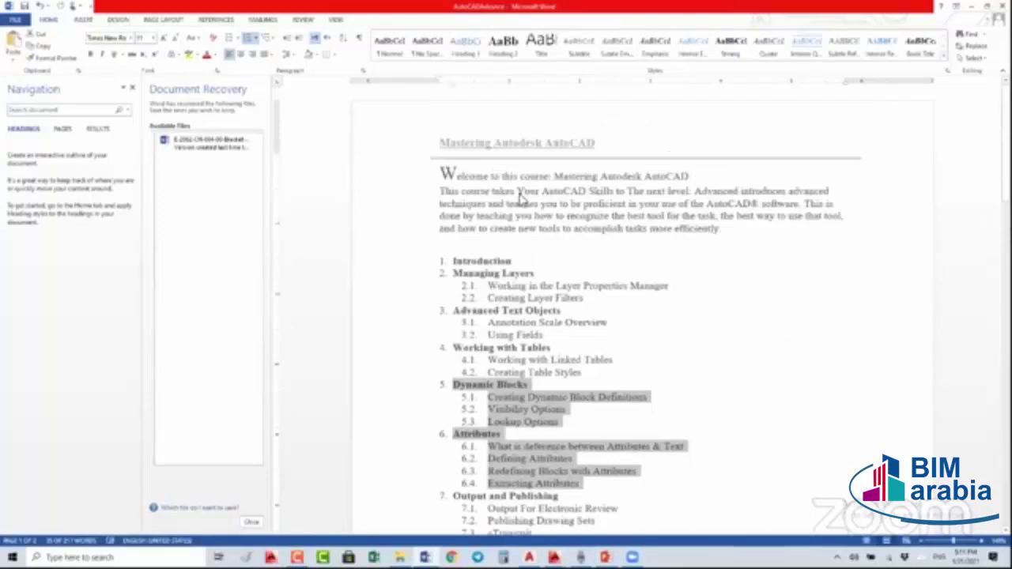
pyautogui.scroll(-2, 537, 229)
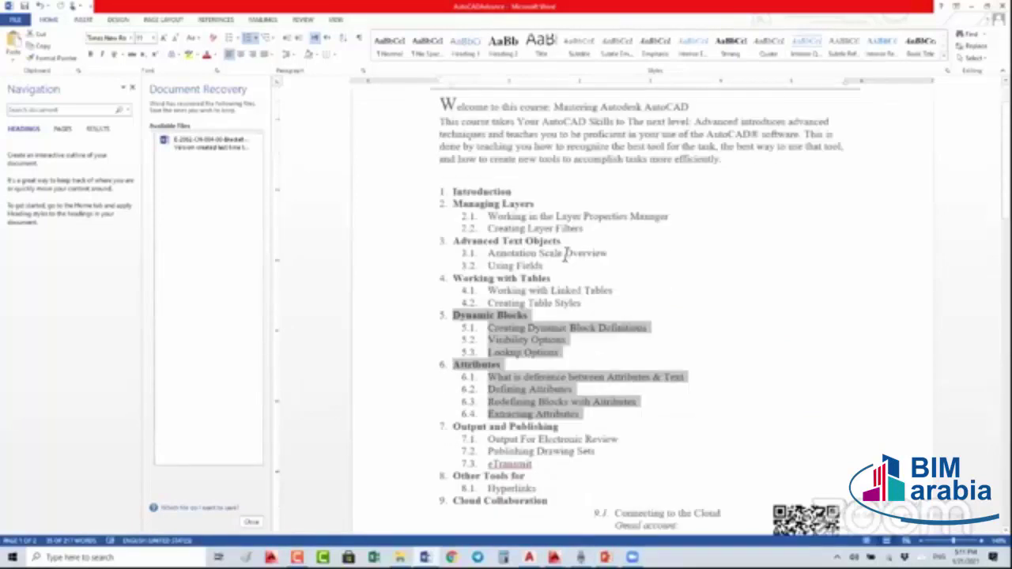
pyautogui.scroll(-7, 564, 253)
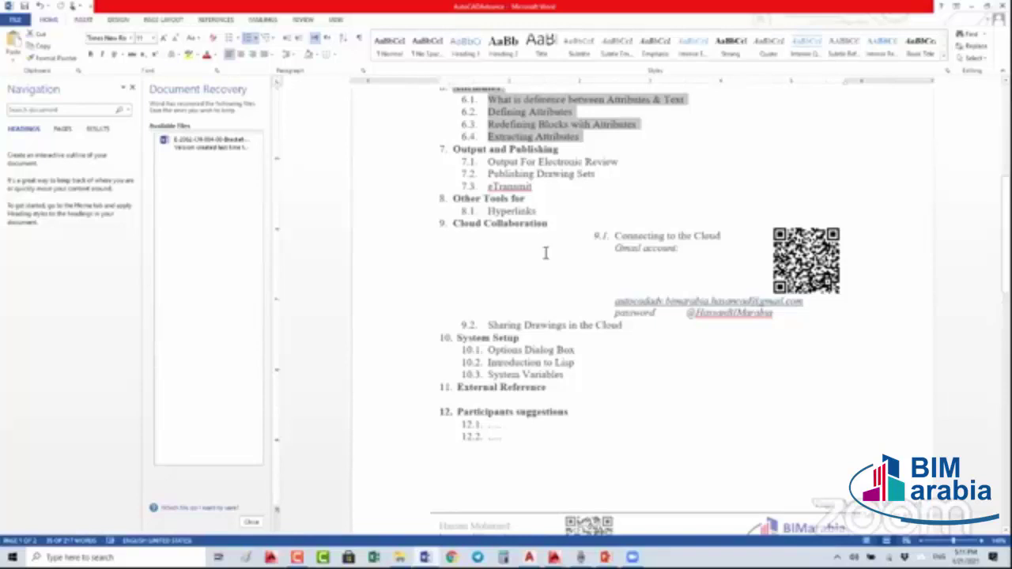
pyautogui.click(592, 234)
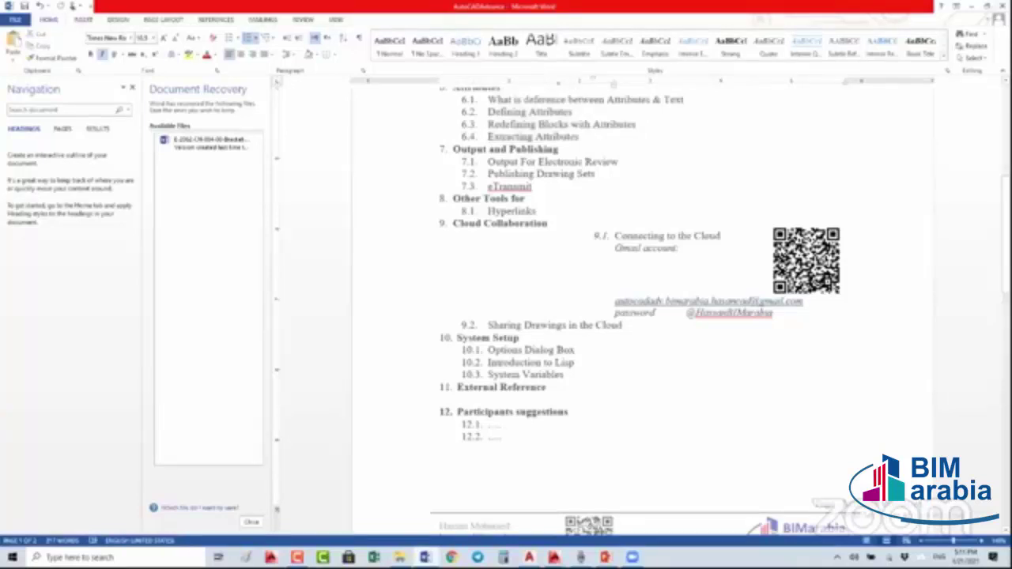
pyautogui.hotkey('alt', 'Tab')
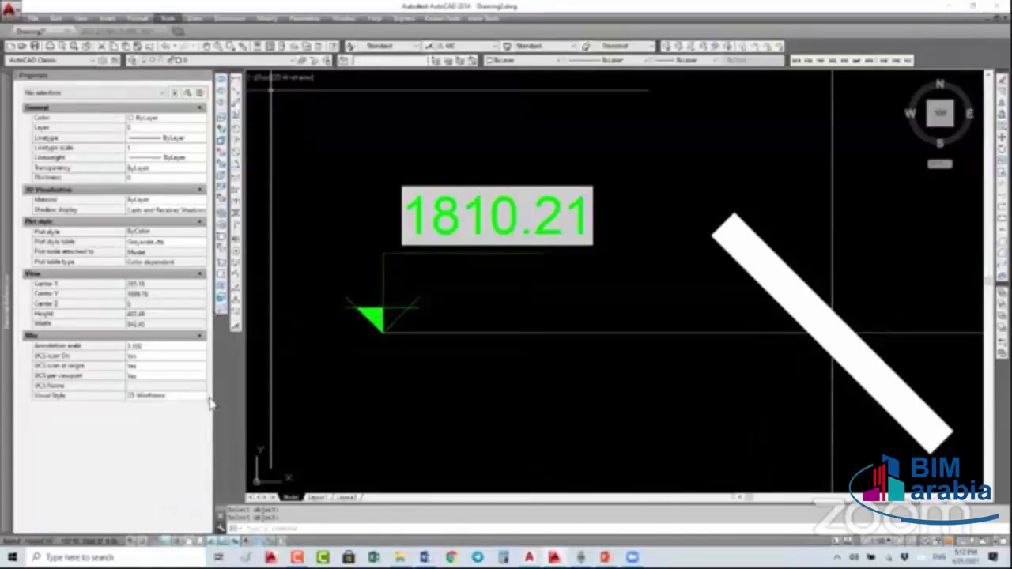
# - Toggle 'Display background of fields' under User Preferences in Options and confirm
pyautogui.click(212, 411)
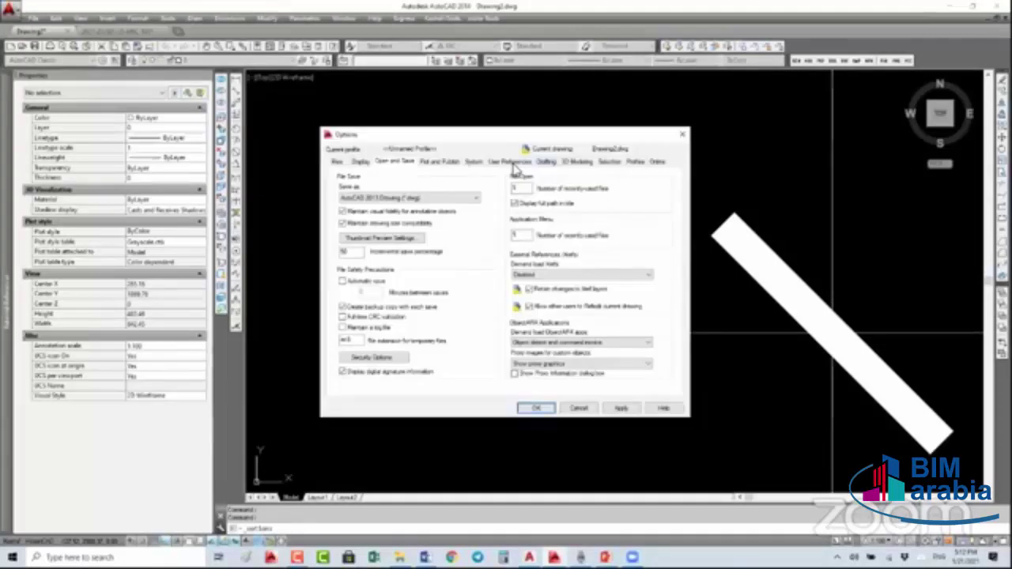
pyautogui.click(544, 162)
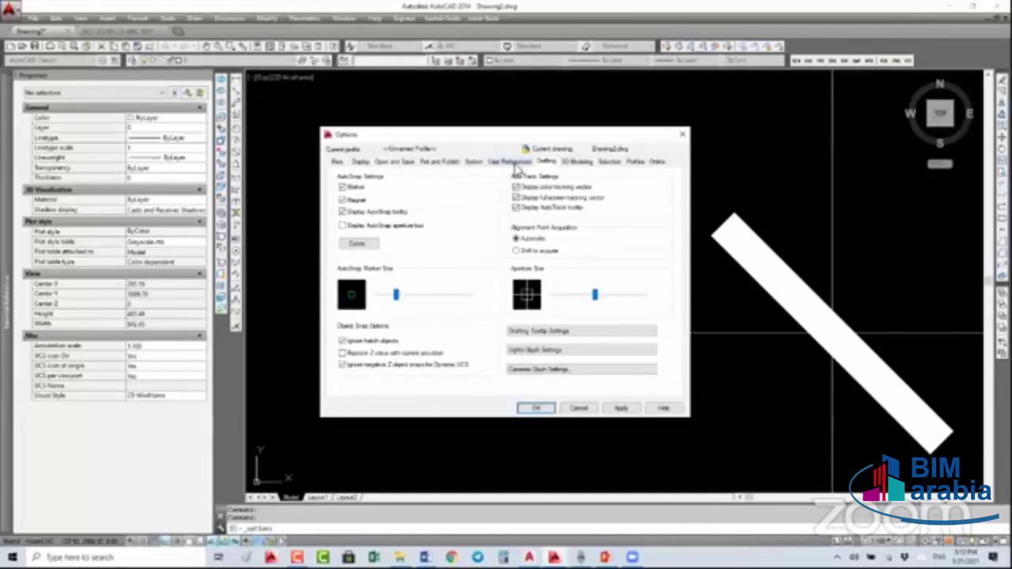
pyautogui.click(513, 162)
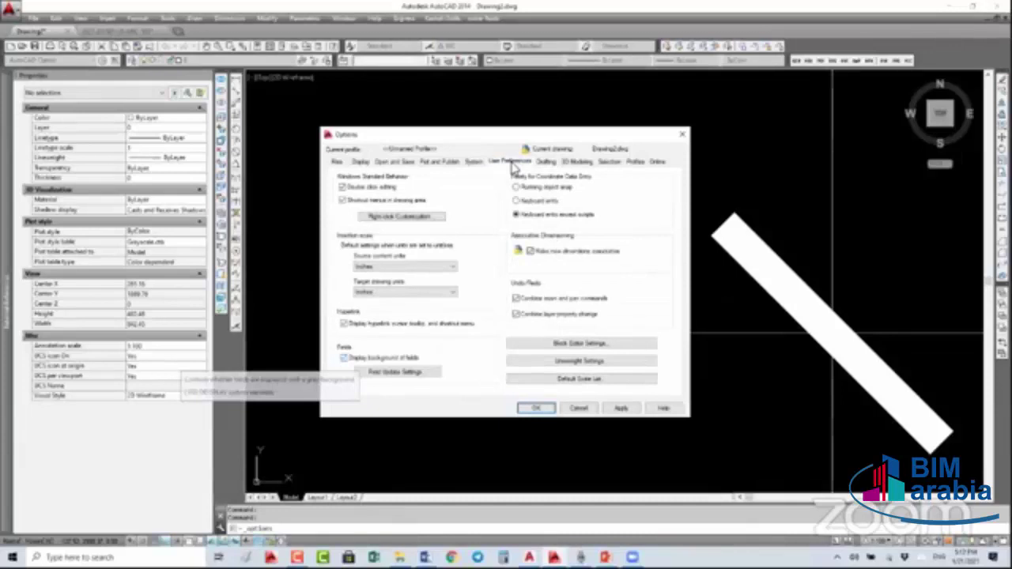
pyautogui.click(344, 358)
pyautogui.click(536, 408)
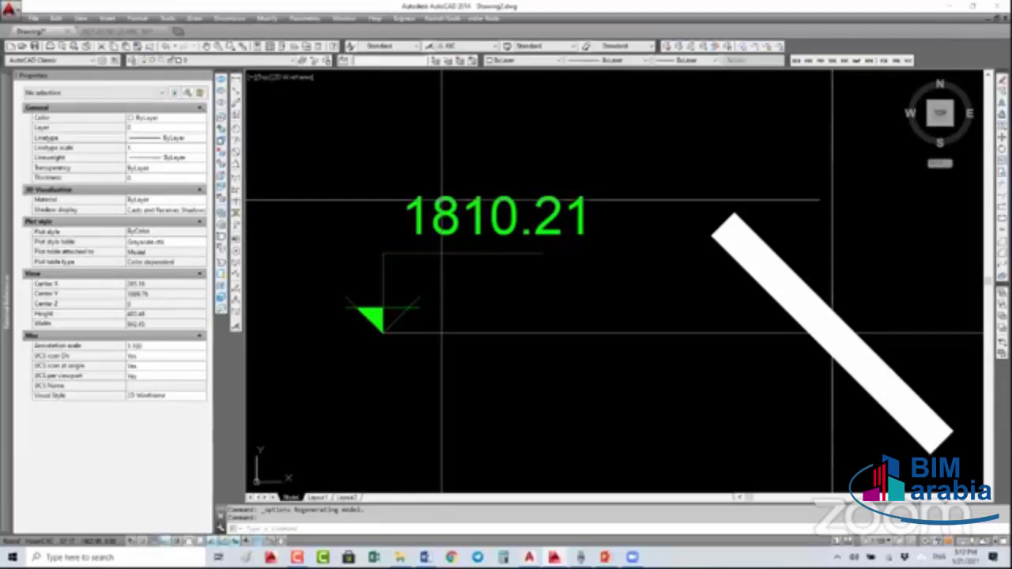
# - Zoom out and pan to show the whole elevation with its 4201, 1891 and 1810 dimensions
pyautogui.scroll(-5, 444, 245)
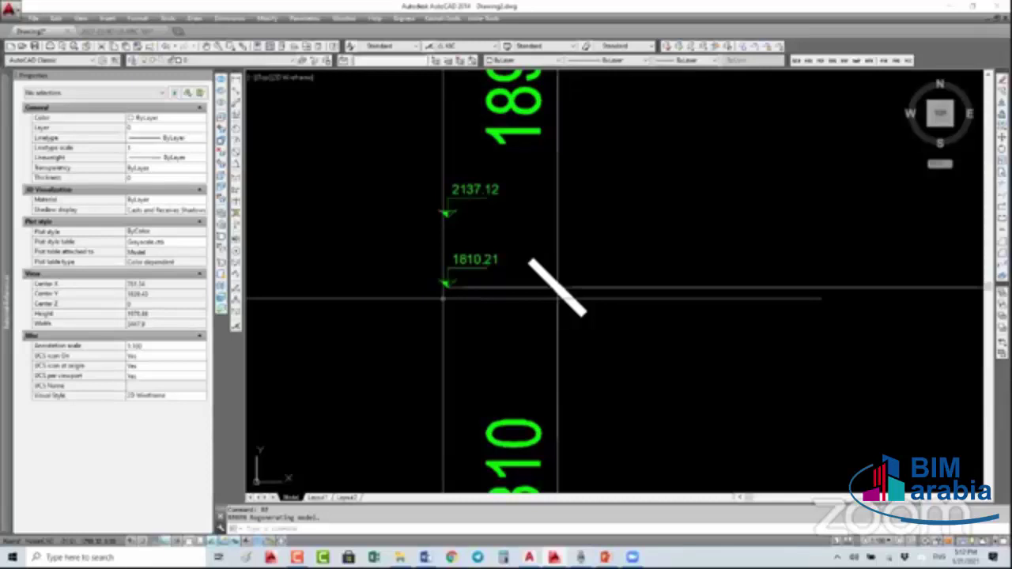
pyautogui.scroll(-2, 443, 299)
pyautogui.moveTo(522, 169); pyautogui.dragTo(536, 246, button='middle')
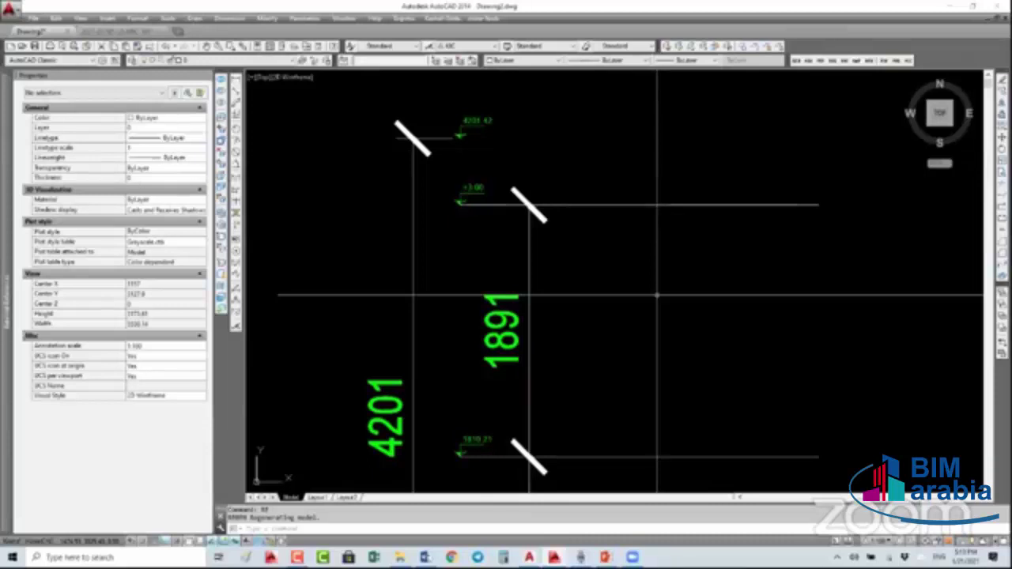
pyautogui.scroll(-3, 535, 241)
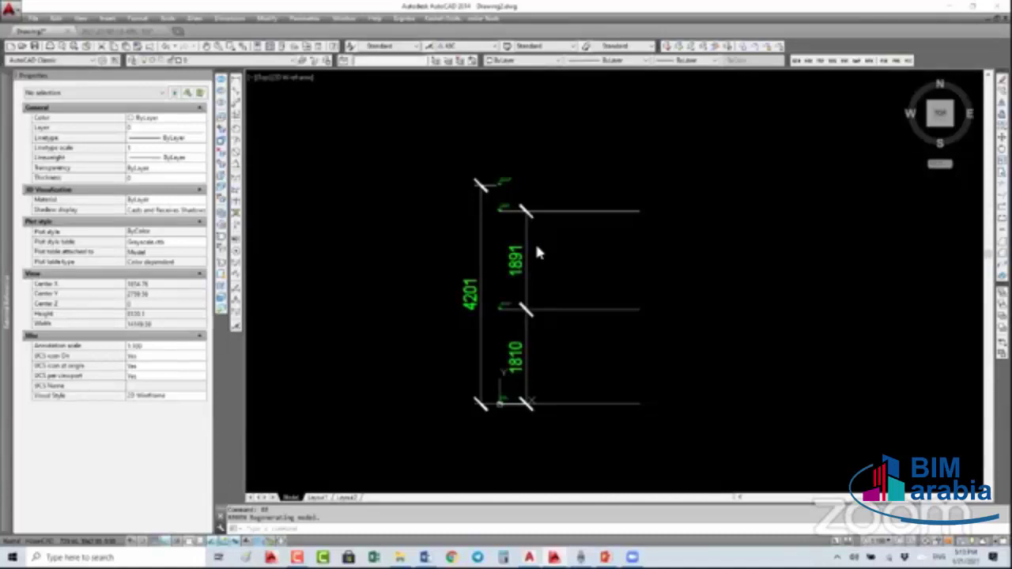
pyautogui.moveTo(609, 311); pyautogui.dragTo(606, 289, button='middle')
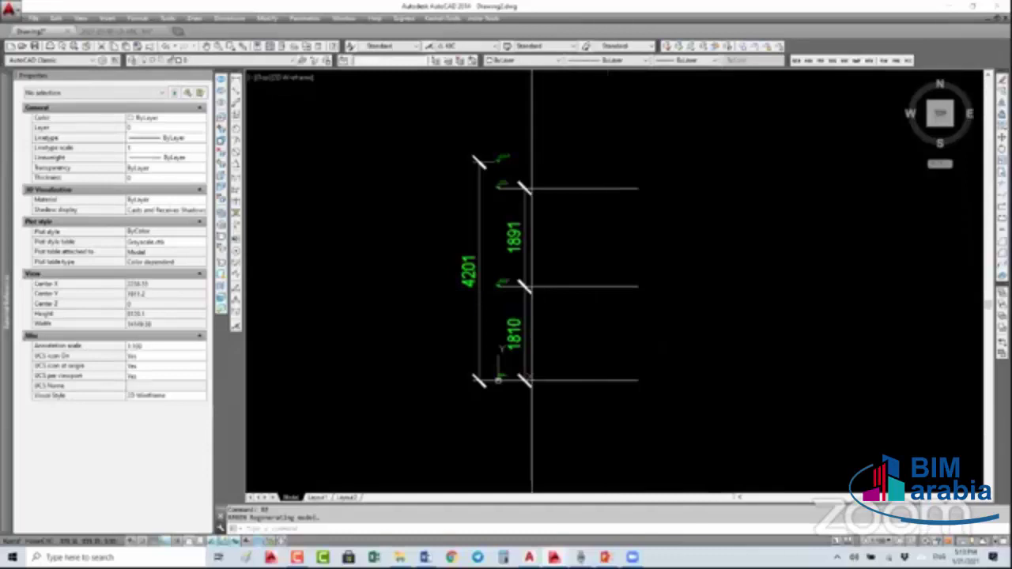
pyautogui.scroll(2, 528, 283)
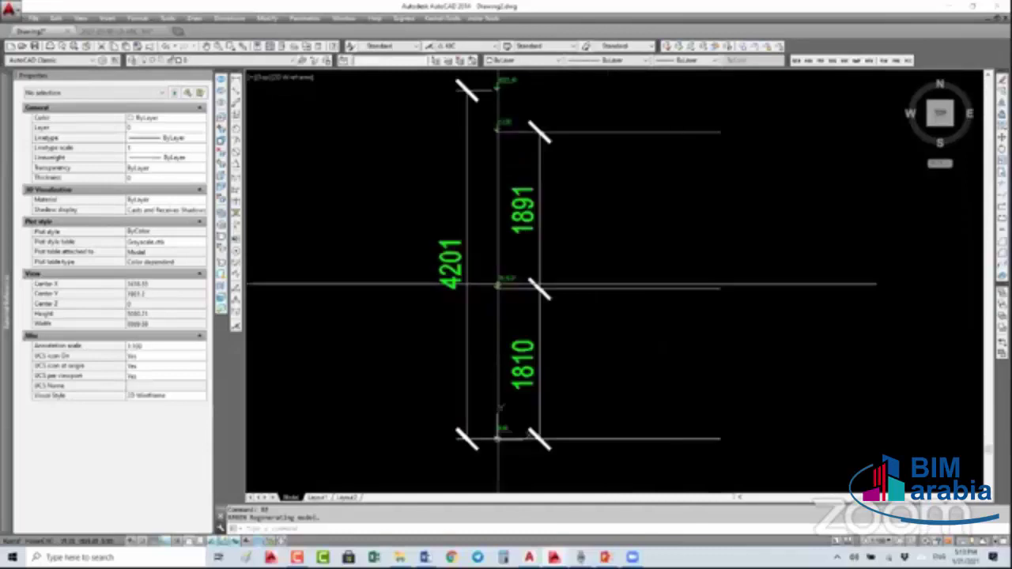
# - Stretch the middle level line so the lower dimension reads 2050
pyautogui.write('s')
pyautogui.press('Return')
pyautogui.click(746, 269)
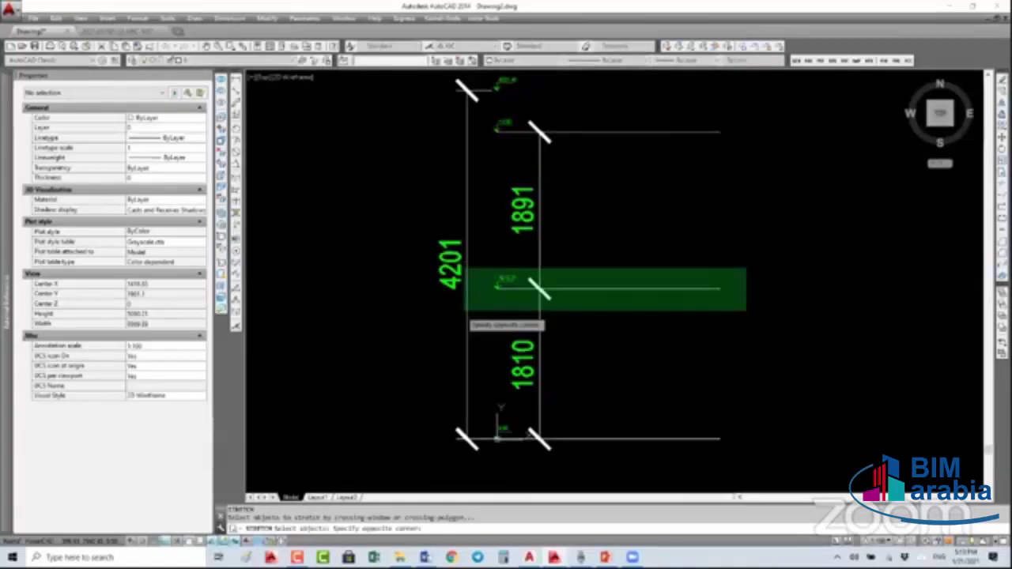
pyautogui.click(465, 311)
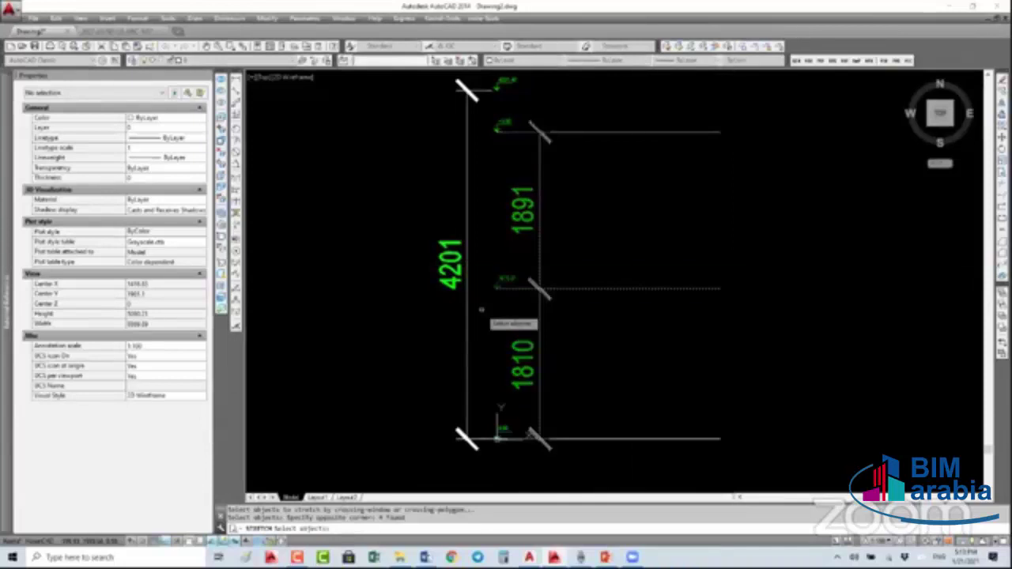
pyautogui.press('Return')
pyautogui.click(617, 253)
pyautogui.click(638, 232)
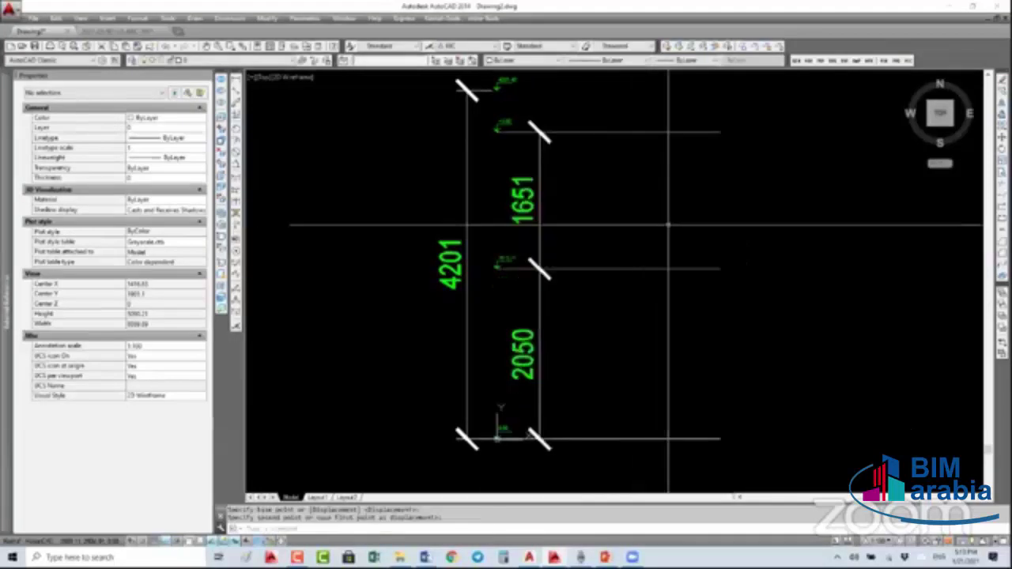
# - Stretch the top level line so its dimension reads 1853
pyautogui.press('Return')
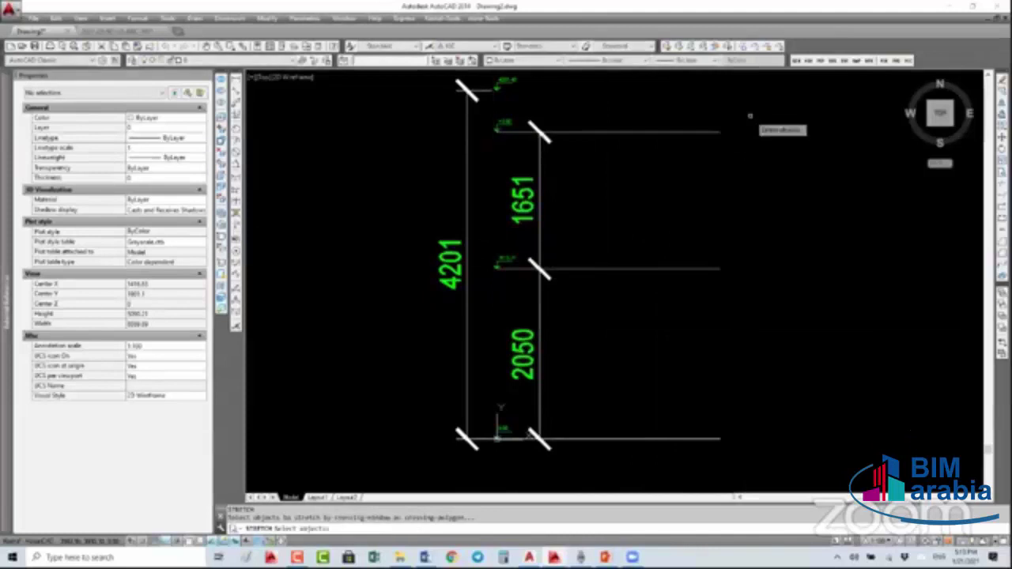
pyautogui.click(752, 118)
pyautogui.click(493, 158)
pyautogui.press('Return')
pyautogui.click(451, 198)
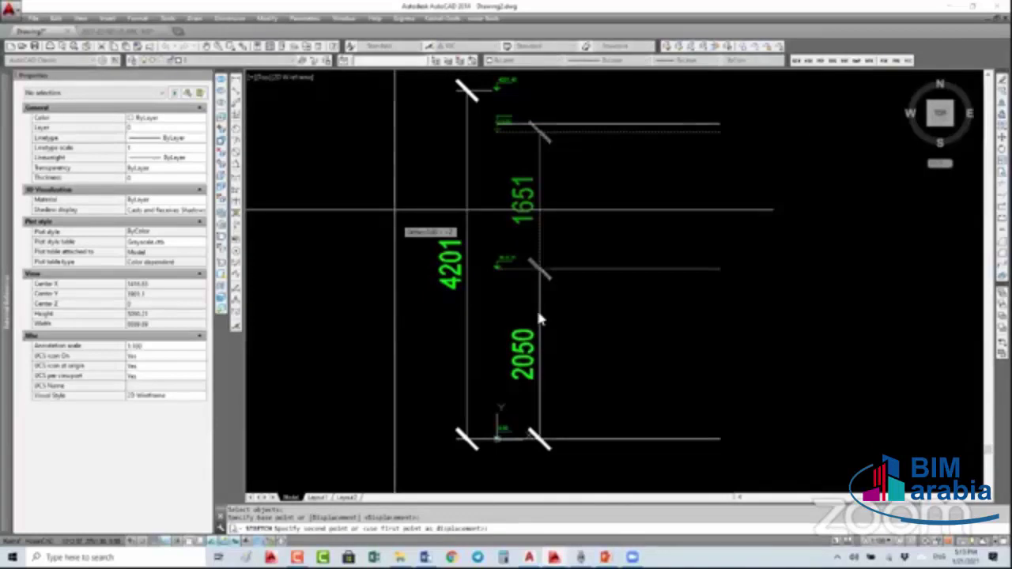
# - Rescale all level tags to an X scale of 750 in Properties, after trying 2000
pyautogui.rightClick(488, 84)
pyautogui.click(553, 350)
pyautogui.click(131, 261)
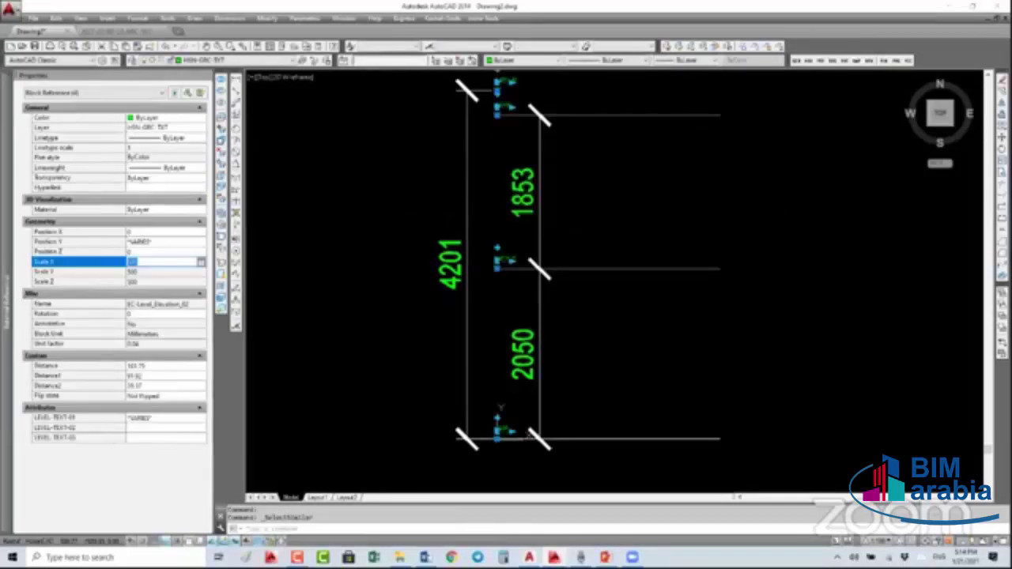
pyautogui.write('2000')
pyautogui.press('Return')
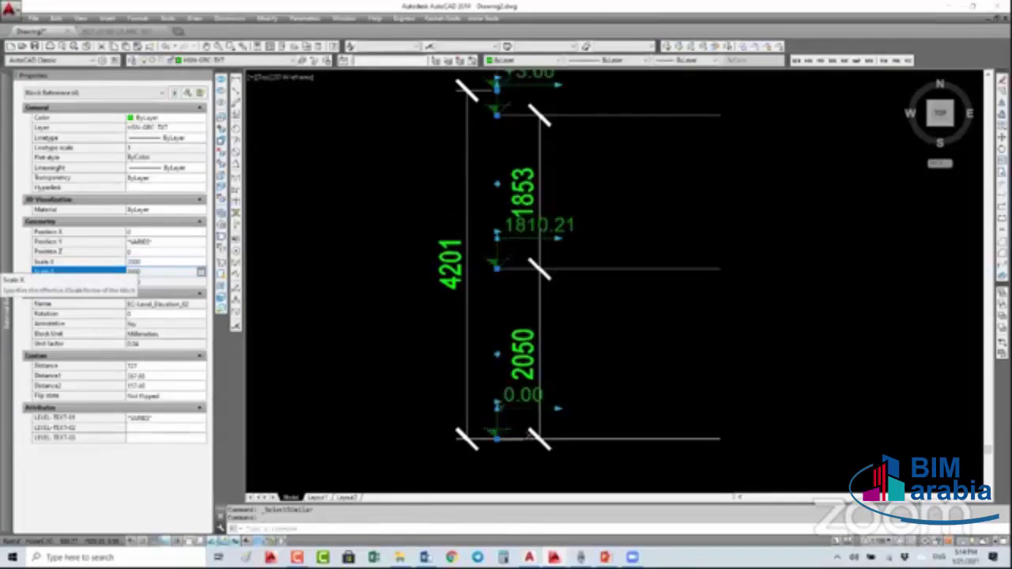
pyautogui.click(146, 262)
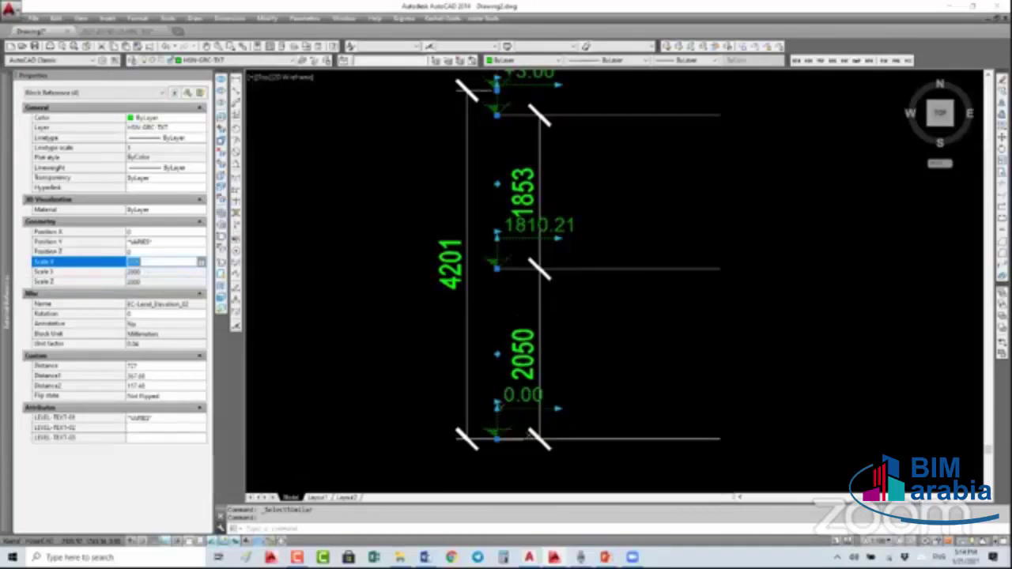
pyautogui.write('750')
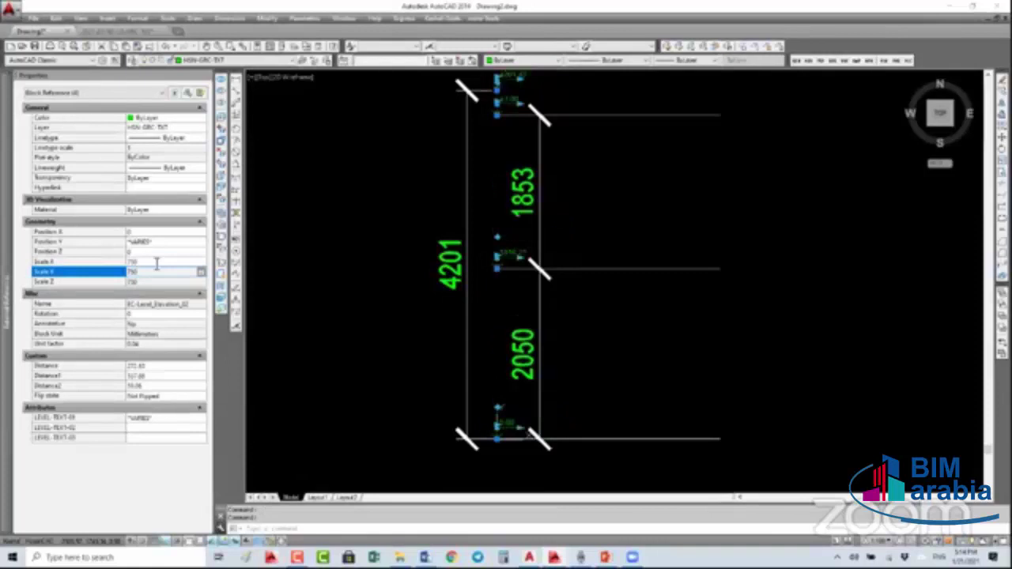
pyautogui.press('Return')
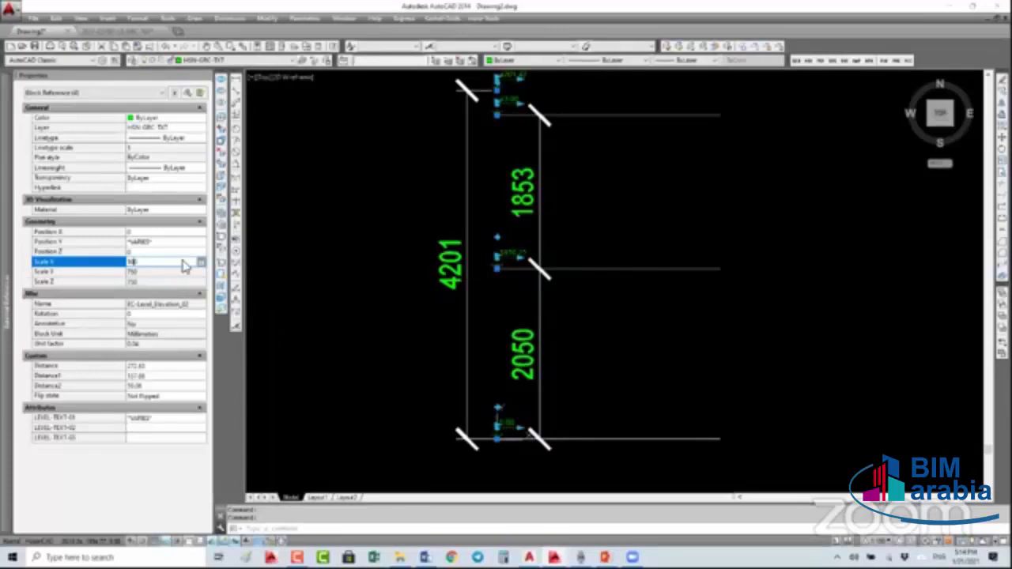
pyautogui.press('Return')
pyautogui.press('Escape')
pyautogui.press('Escape')
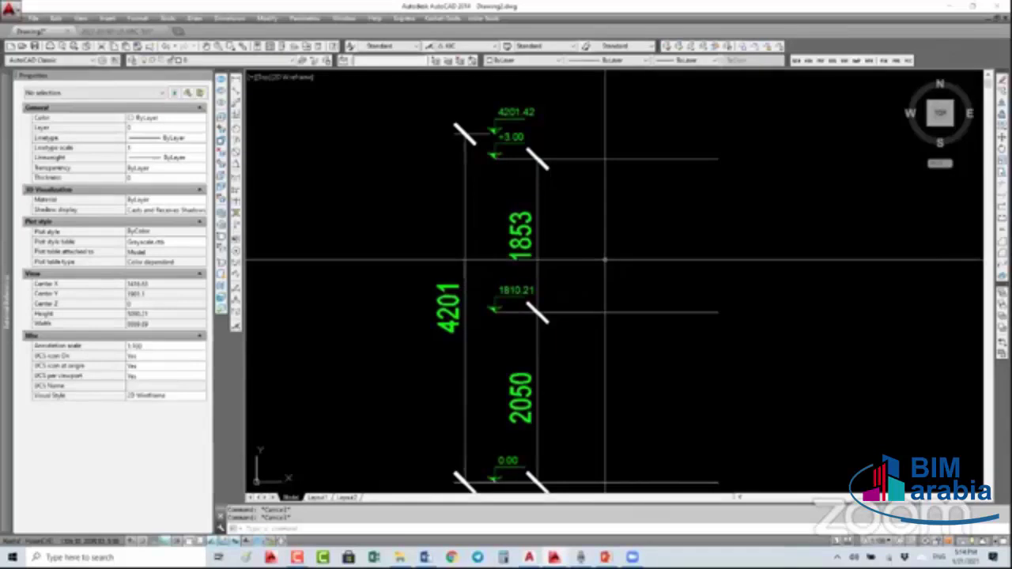
# - Window-select the whole elevation and copy it to the right
pyautogui.moveTo(518, 299); pyautogui.dragTo(512, 271, button='middle')
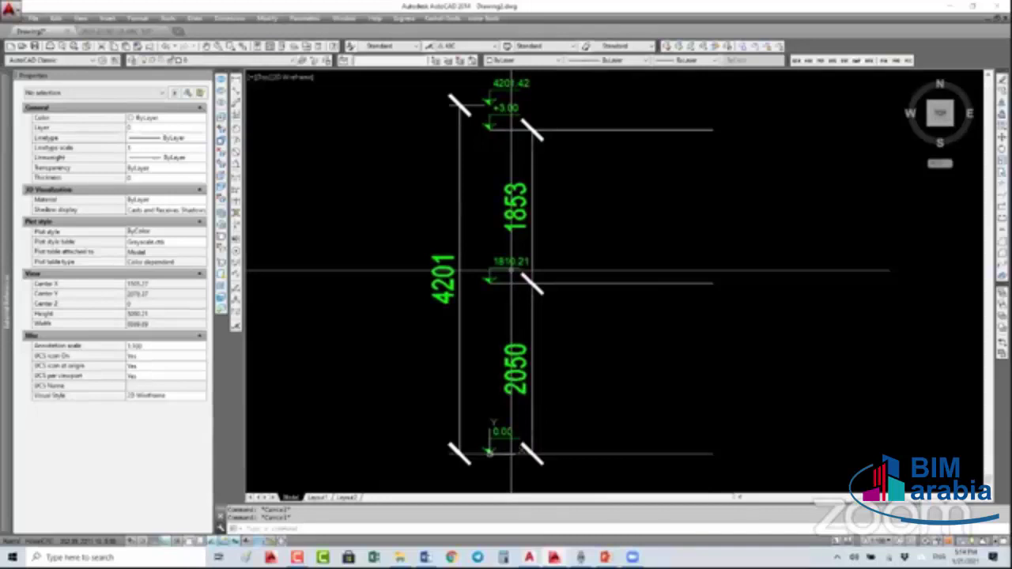
pyautogui.scroll(-2, 533, 321)
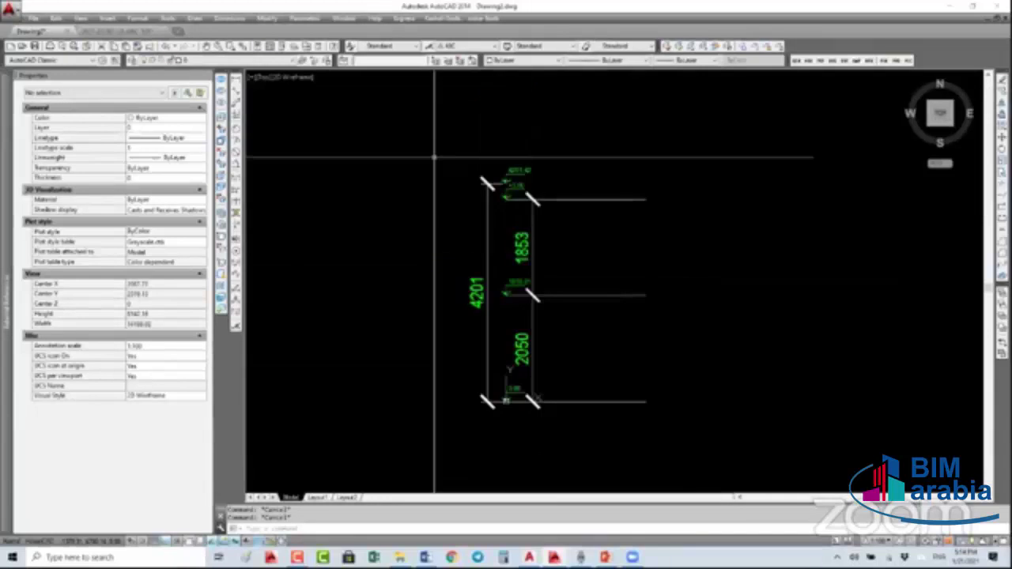
pyautogui.click(433, 135)
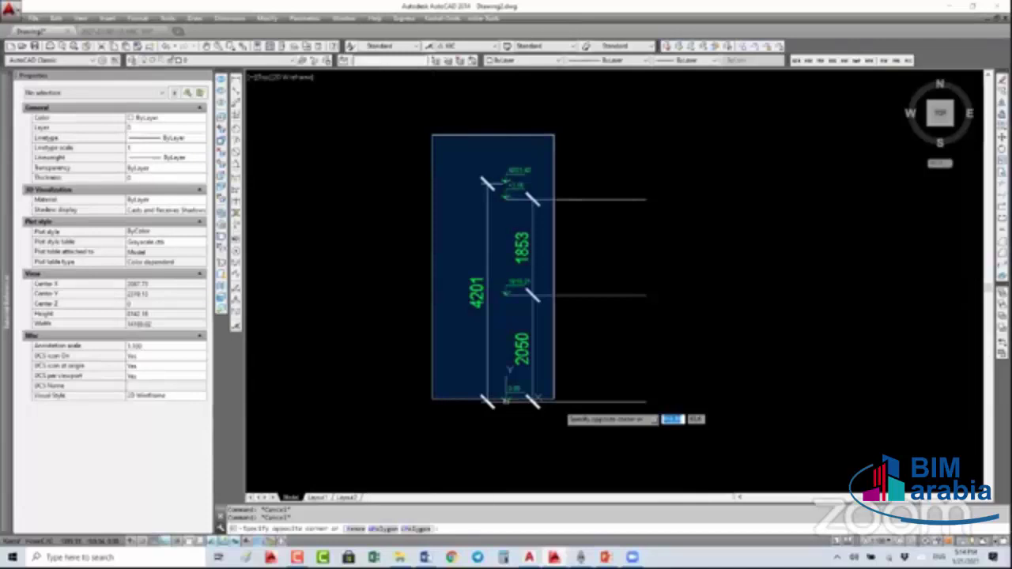
pyautogui.click(555, 399)
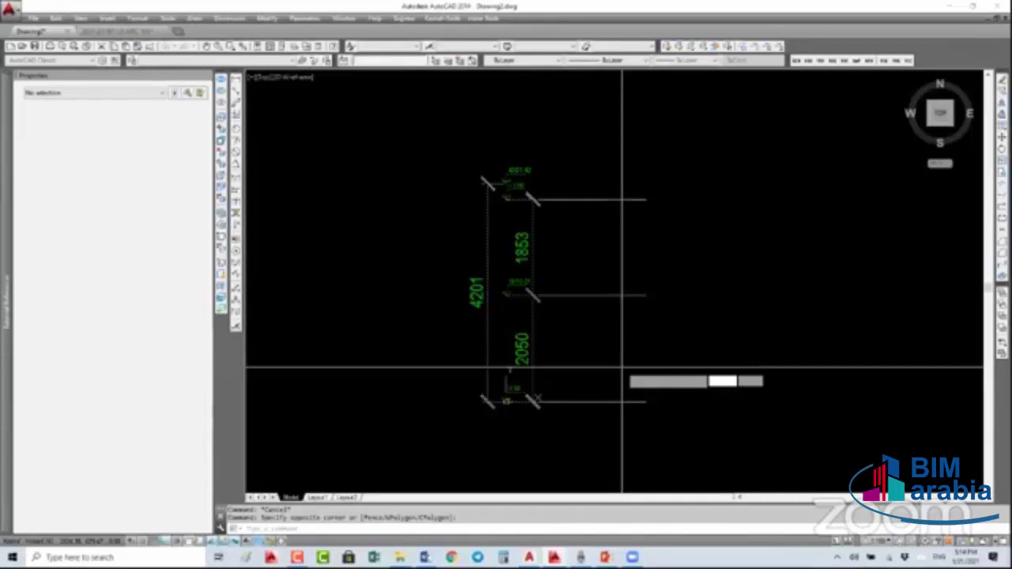
pyautogui.moveTo(693, 379); pyautogui.dragTo(583, 355, button='middle')
pyautogui.write('co')
pyautogui.press('Return')
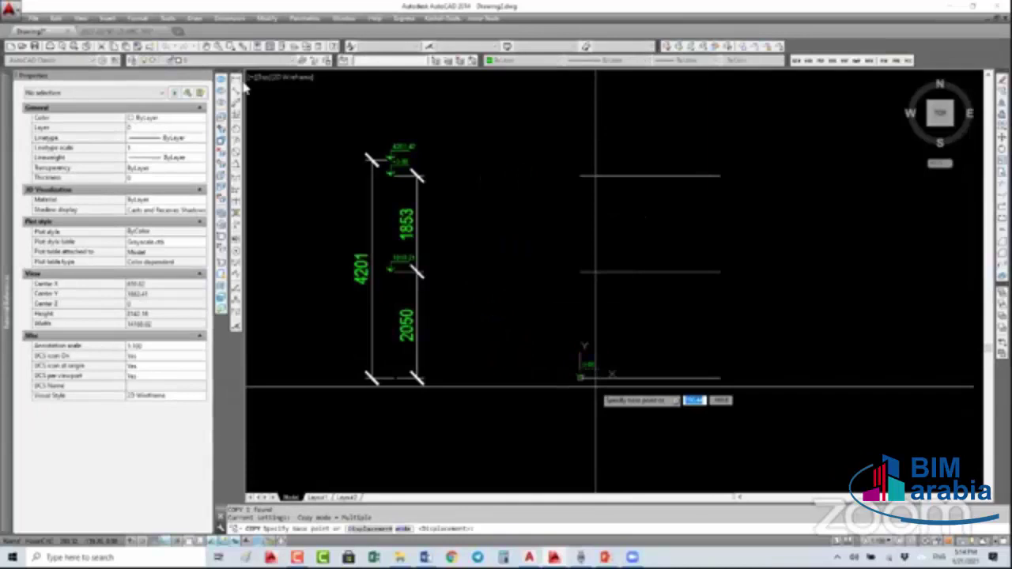
pyautogui.click(581, 377)
pyautogui.click(237, 86)
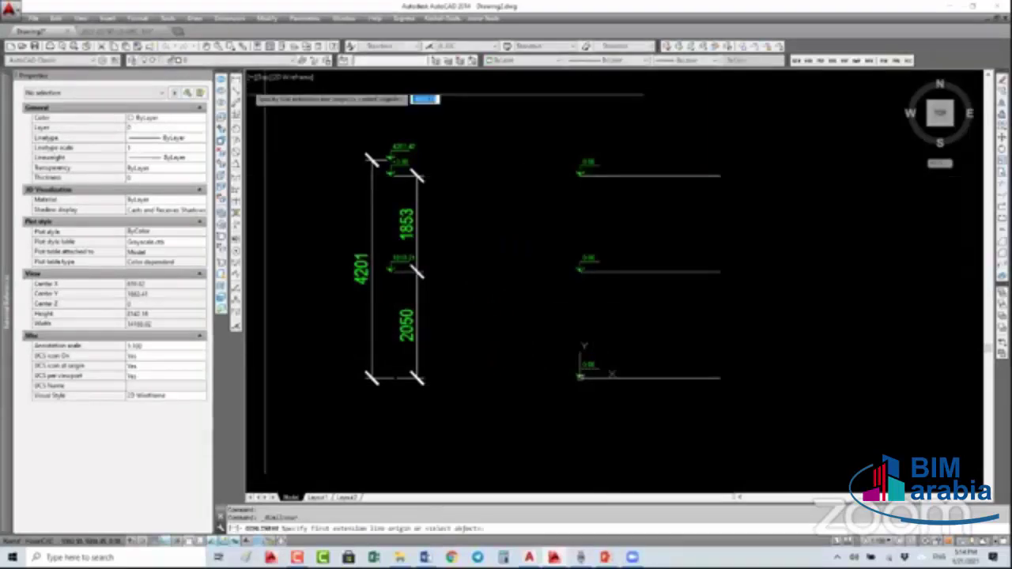
# - Dimension the copied levels with linear dimensions of 2050 and 1853
pyautogui.click(582, 269)
pyautogui.click(581, 378)
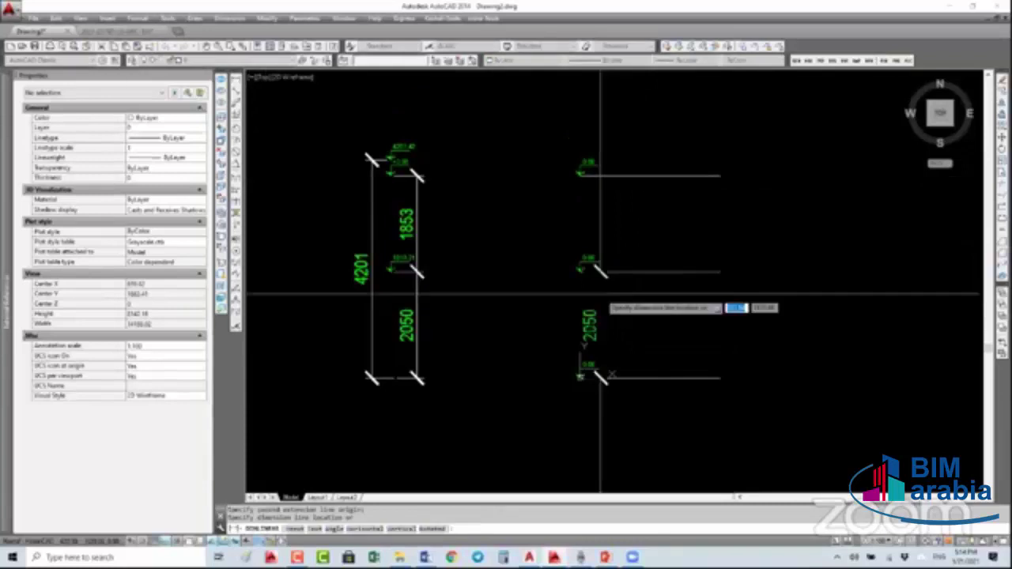
pyautogui.click(605, 293)
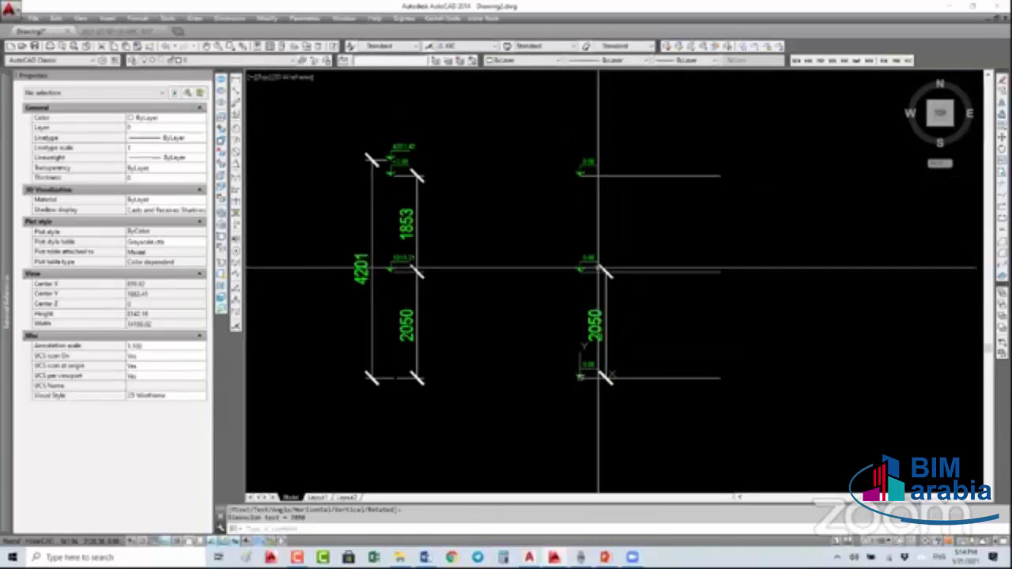
pyautogui.press('Return')
pyautogui.click(581, 269)
pyautogui.click(581, 174)
pyautogui.click(605, 203)
pyautogui.scroll(3, 599, 227)
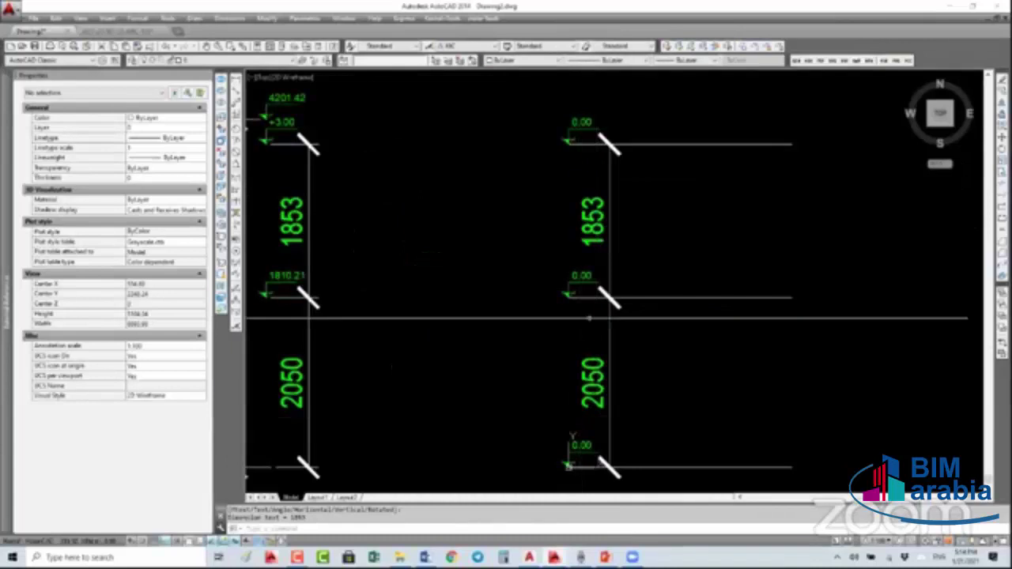
pyautogui.press('Return')
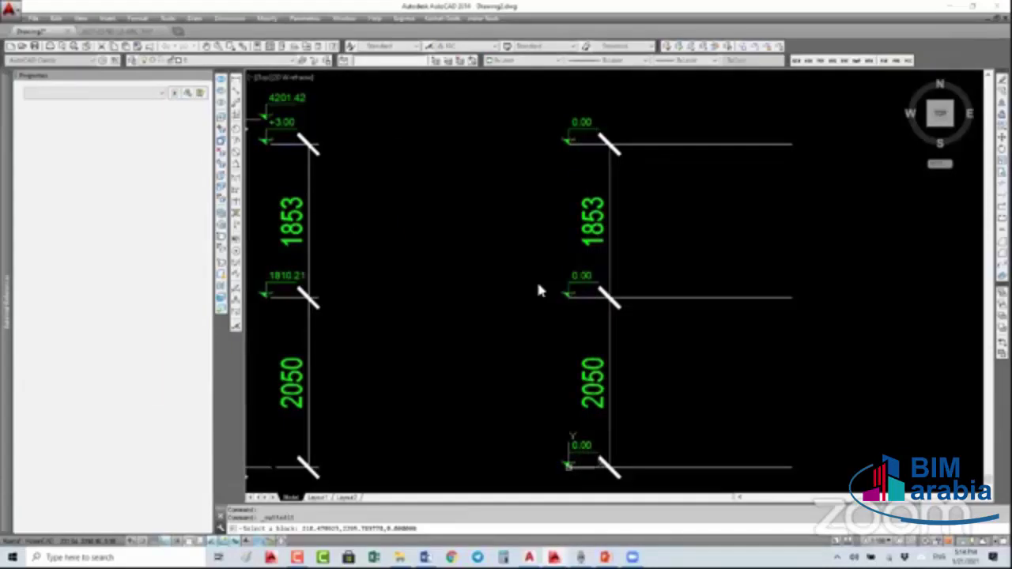
# - Set the right elevation's middle level tag to 2.050
pyautogui.click(538, 291)
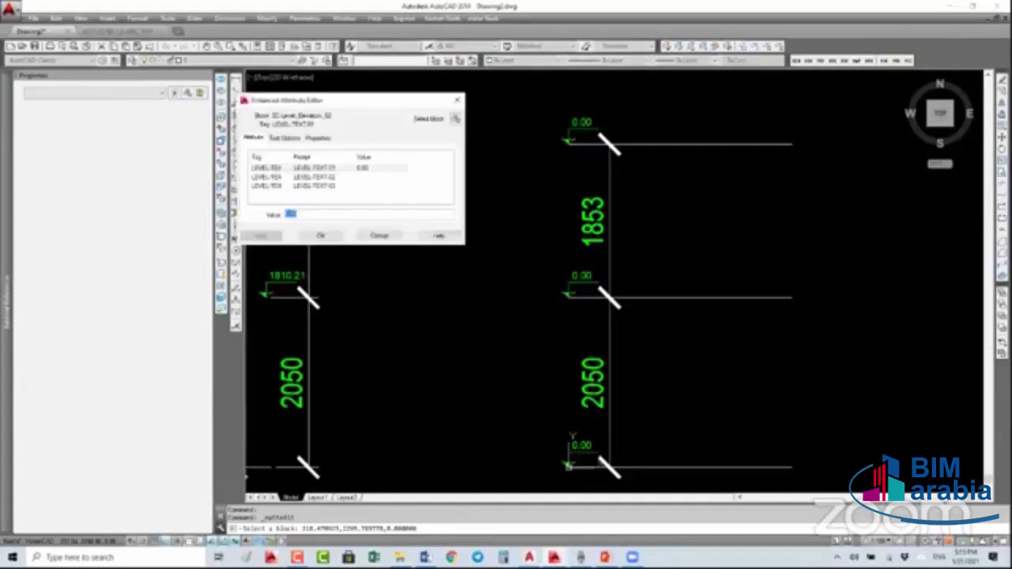
pyautogui.write('2.050')
pyautogui.click(325, 237)
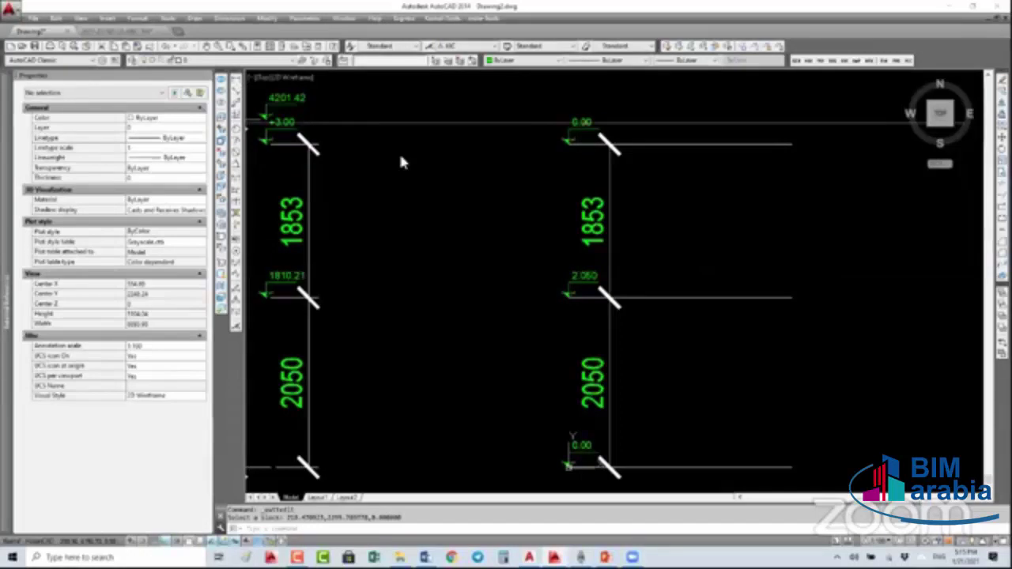
# - Add a 3903 overall height dimension beside the right elevation
pyautogui.click(567, 143)
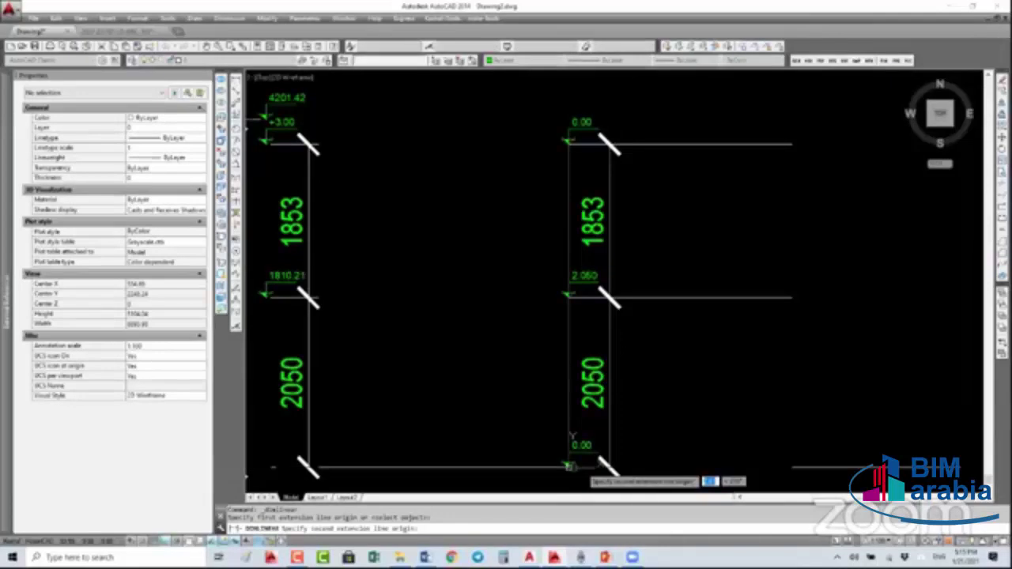
pyautogui.click(570, 467)
pyautogui.click(539, 305)
# - Set the top level tag to 3.903
pyautogui.doubleClick(608, 144)
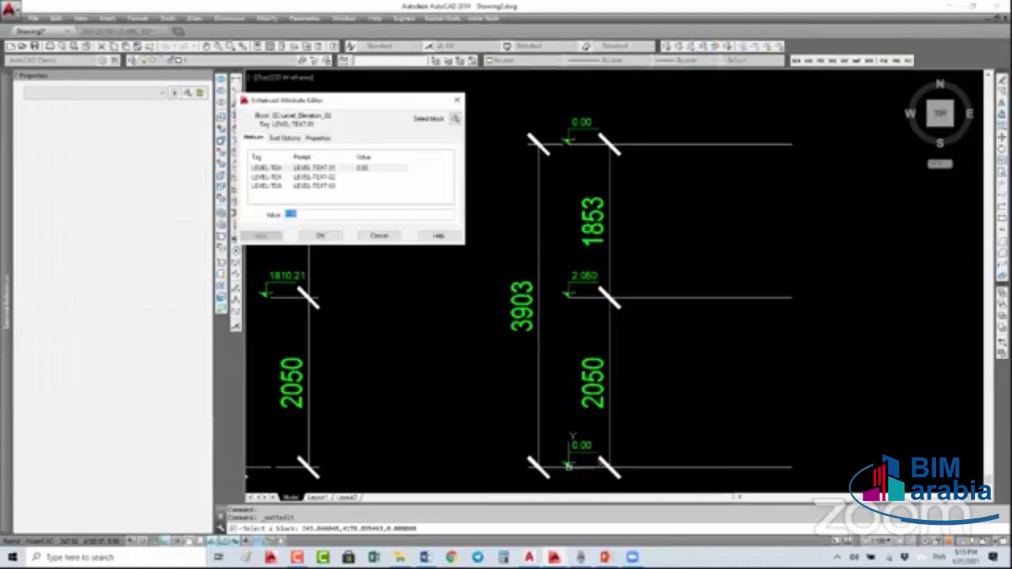
pyautogui.write('3.90')
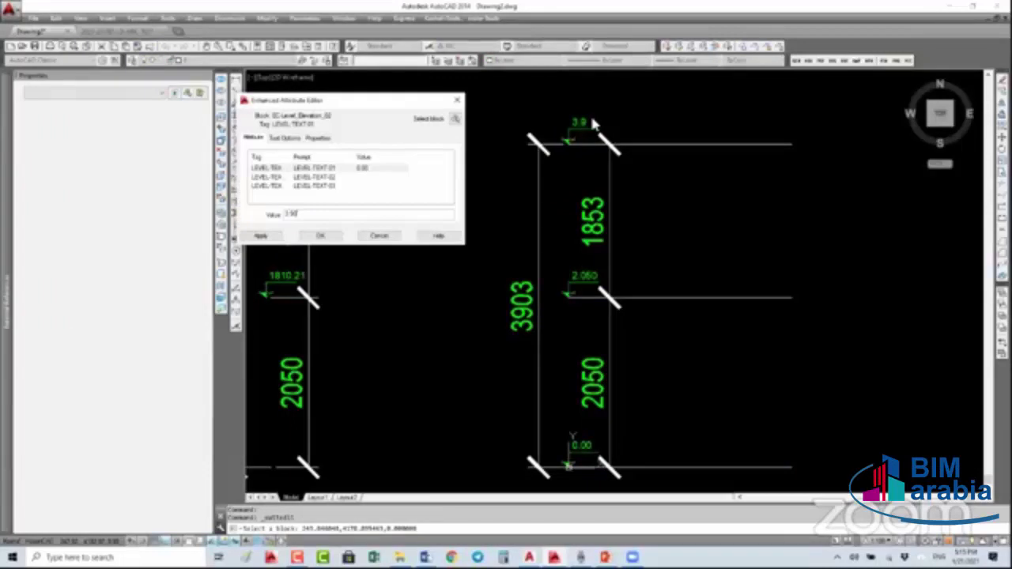
pyautogui.write('3')
pyautogui.click(321, 236)
pyautogui.moveTo(654, 196)
pyautogui.mouseDown(button='middle')
pyautogui.moveTo(598, 212)
pyautogui.moveTo(574, 201)
pyautogui.mouseUp(button='middle')
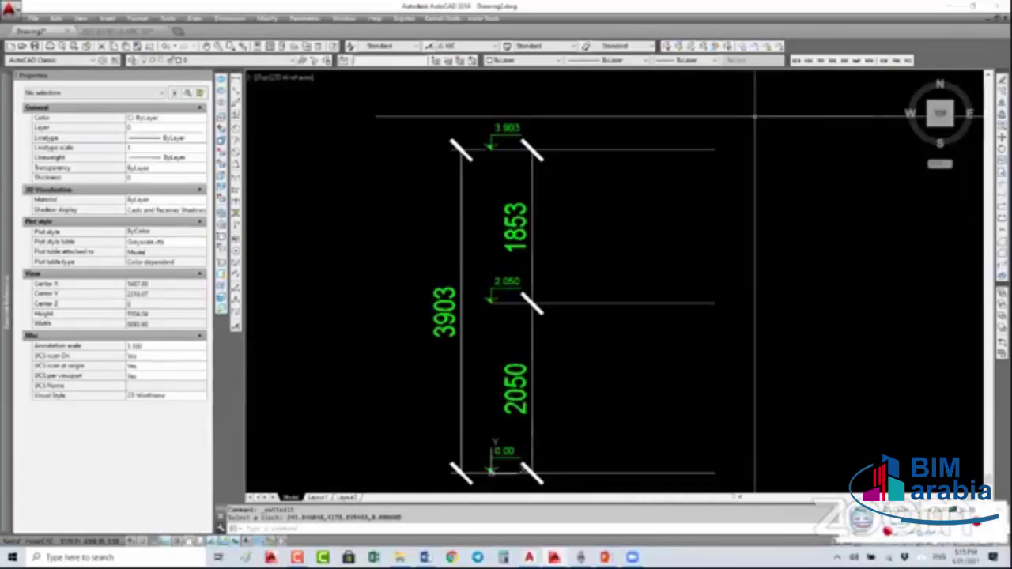
pyautogui.write('c')
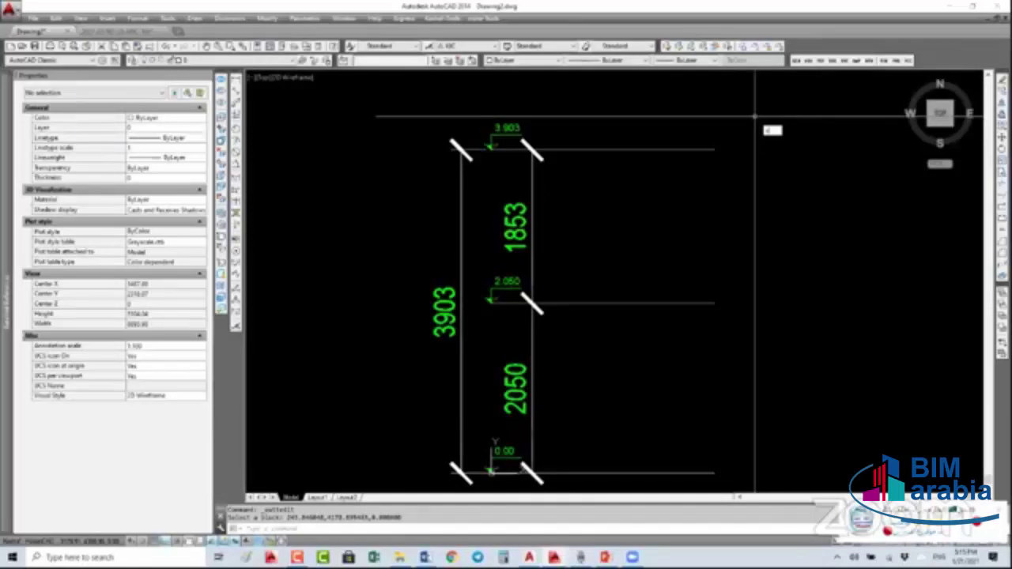
pyautogui.press('Escape')
pyautogui.press('Escape')
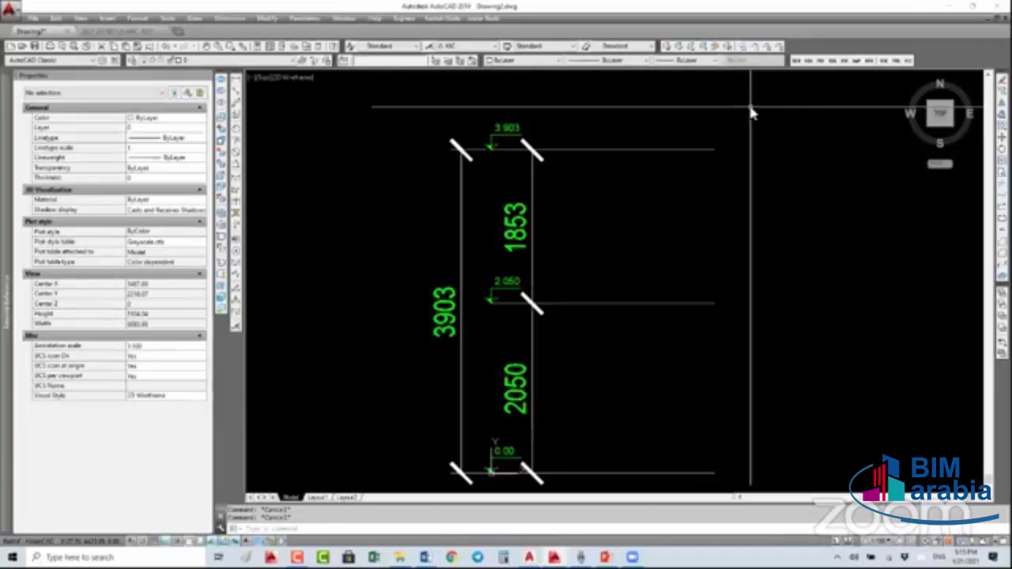
# - Stretch the right elevation's upper part upward to give 2589 and 1853, totalling 4442
pyautogui.write('s')
pyautogui.press('Return')
pyautogui.click(755, 106)
pyautogui.click(432, 319)
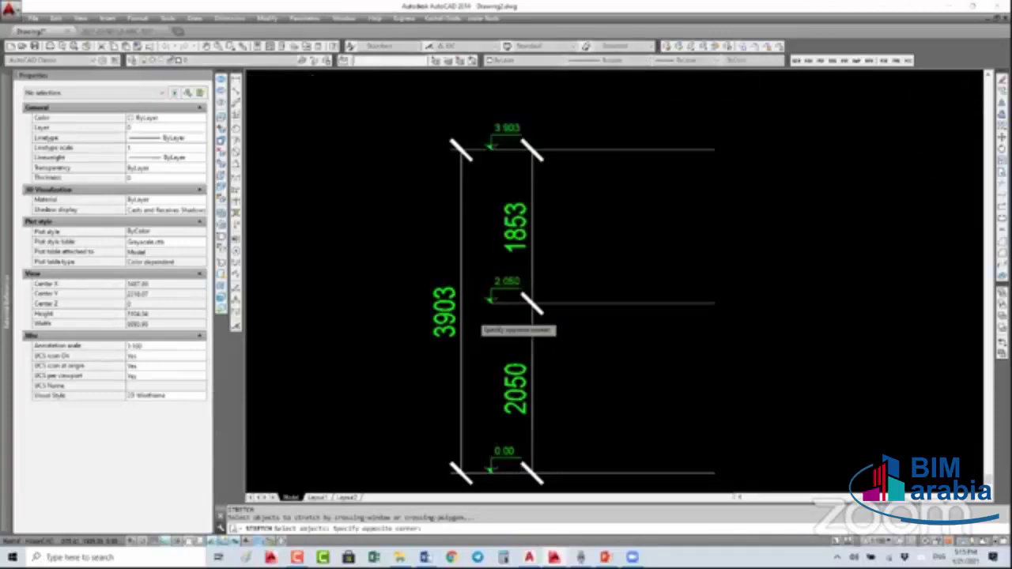
pyautogui.press('Return')
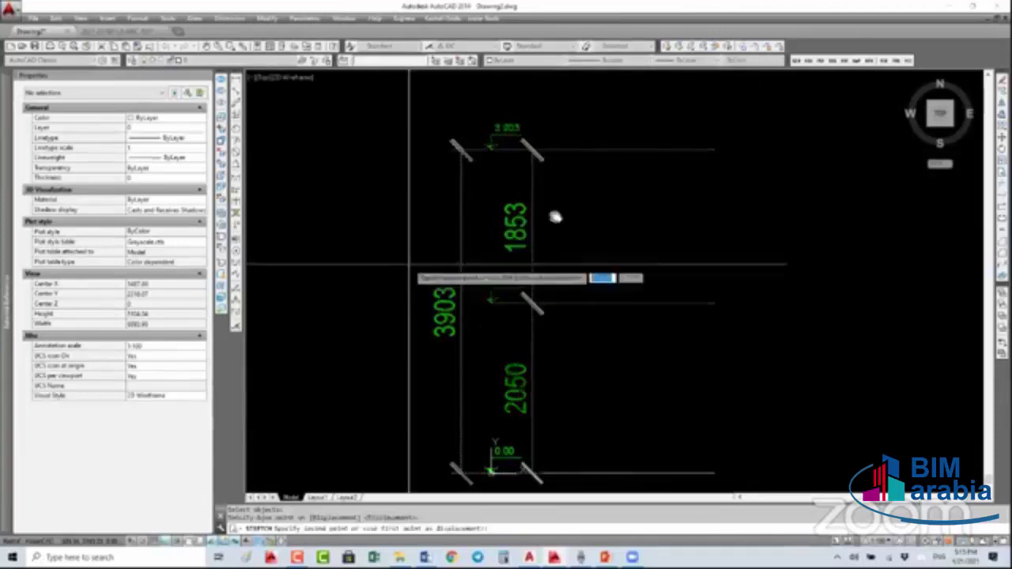
pyautogui.click(414, 274)
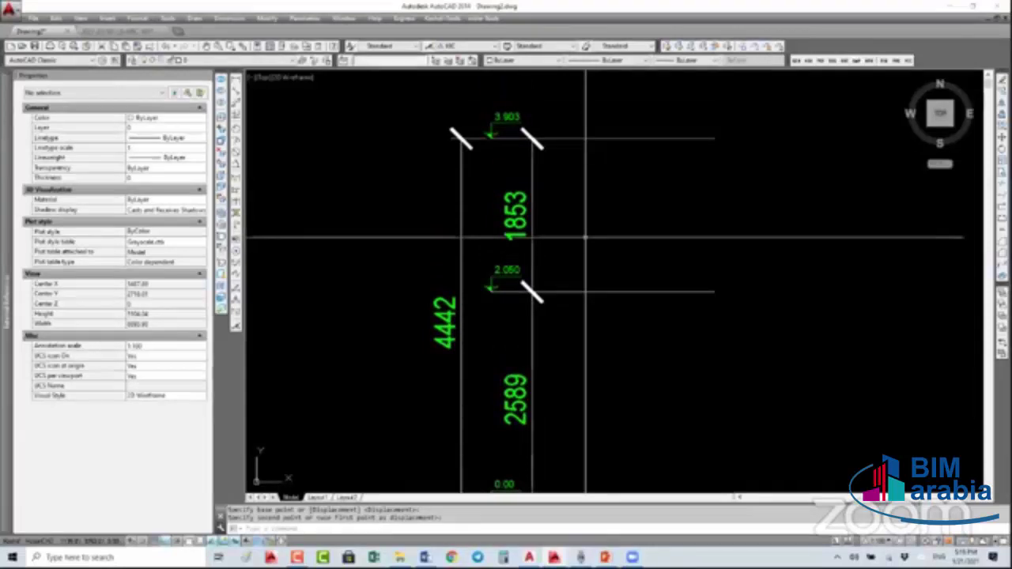
pyautogui.moveTo(590, 316); pyautogui.dragTo(590, 285, button='middle')
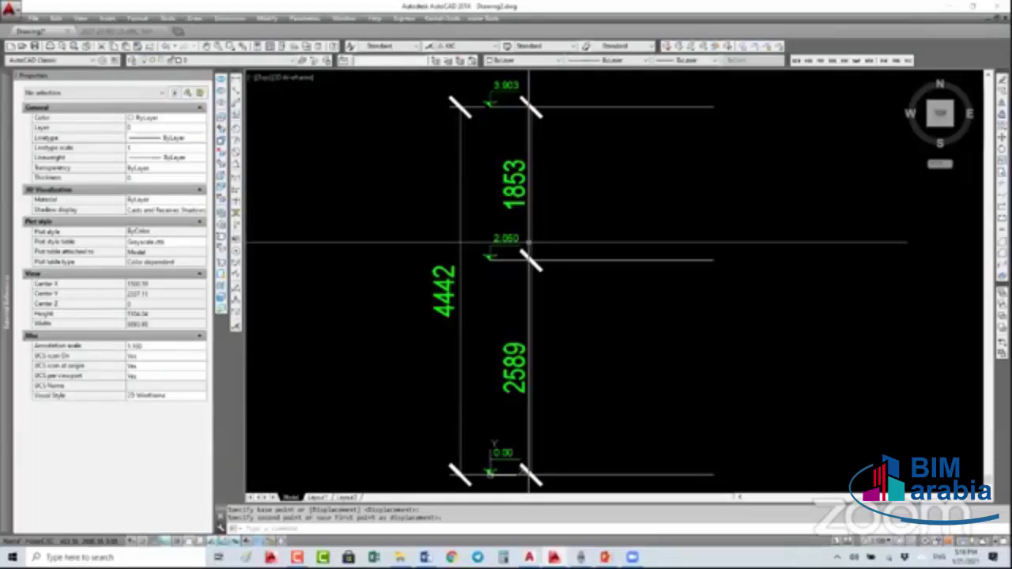
pyautogui.moveTo(528, 243); pyautogui.dragTo(635, 212, button='middle')
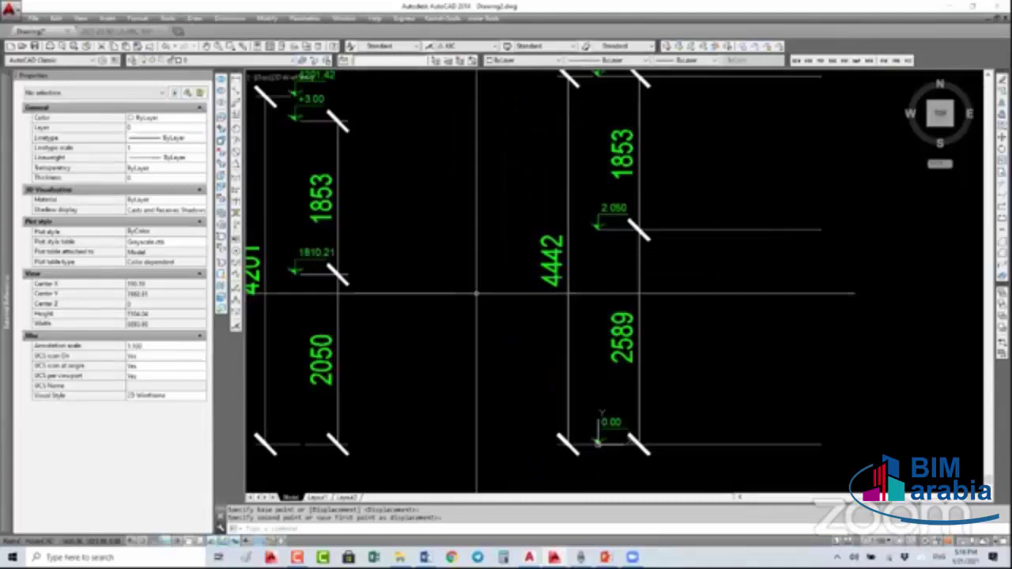
pyautogui.click(601, 215)
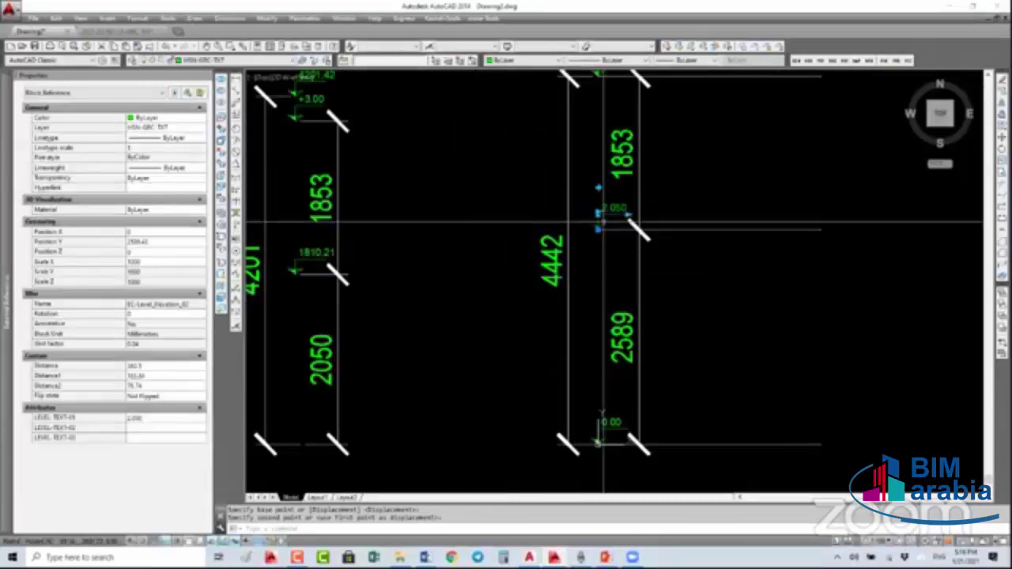
pyautogui.click(603, 222)
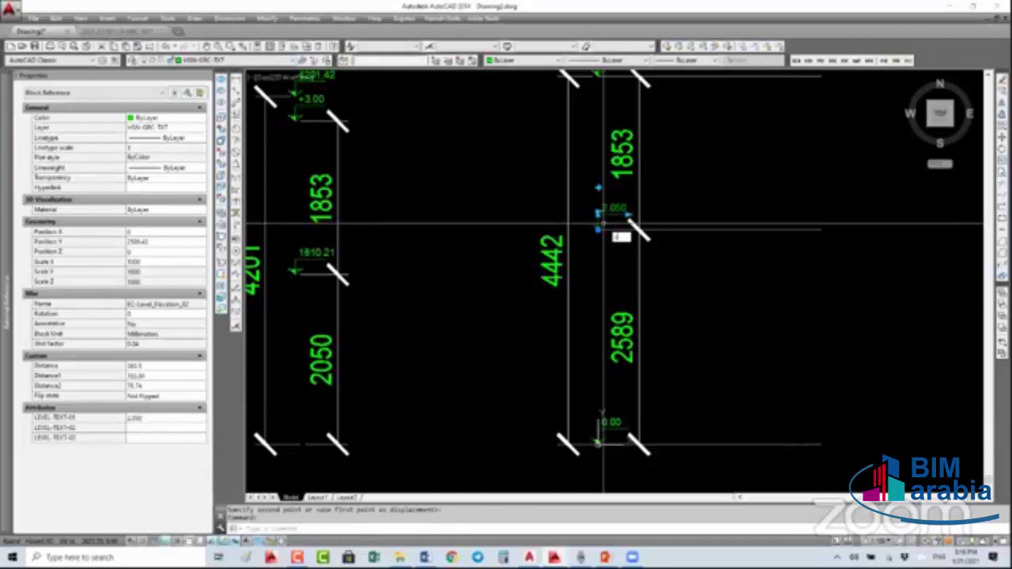
# - Zoom in on the right elevation's 2.050 level tag, abandoning a started copy
pyautogui.write('co')
pyautogui.press('Return')
pyautogui.click(603, 228)
pyautogui.scroll(-3, 601, 238)
pyautogui.scroll(3, 571, 235)
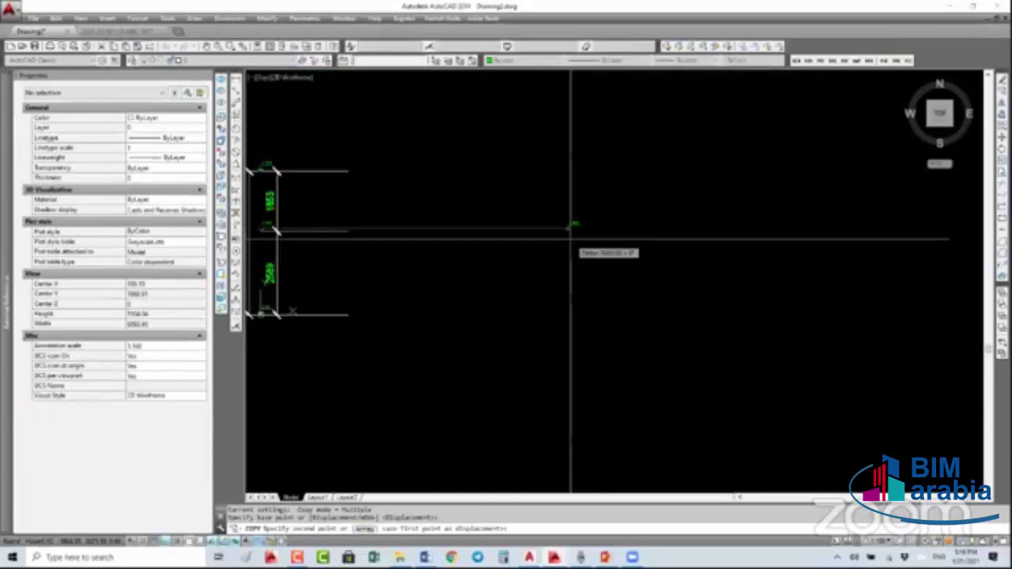
pyautogui.press('Escape')
pyautogui.scroll(5, 573, 229)
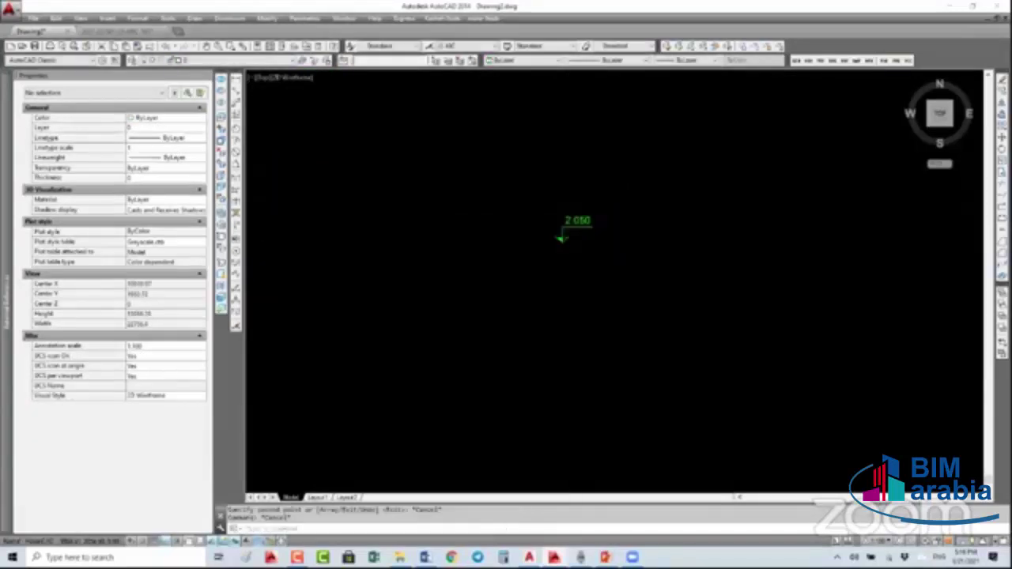
pyautogui.scroll(3, 578, 221)
pyautogui.click(578, 221)
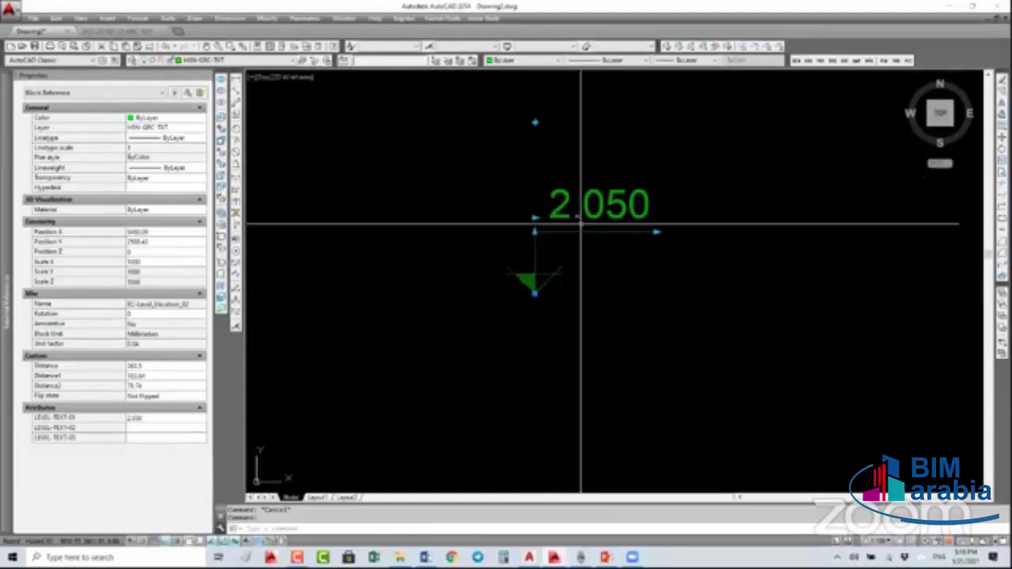
pyautogui.moveTo(583, 219); pyautogui.dragTo(561, 271, button='middle')
pyautogui.press('Escape')
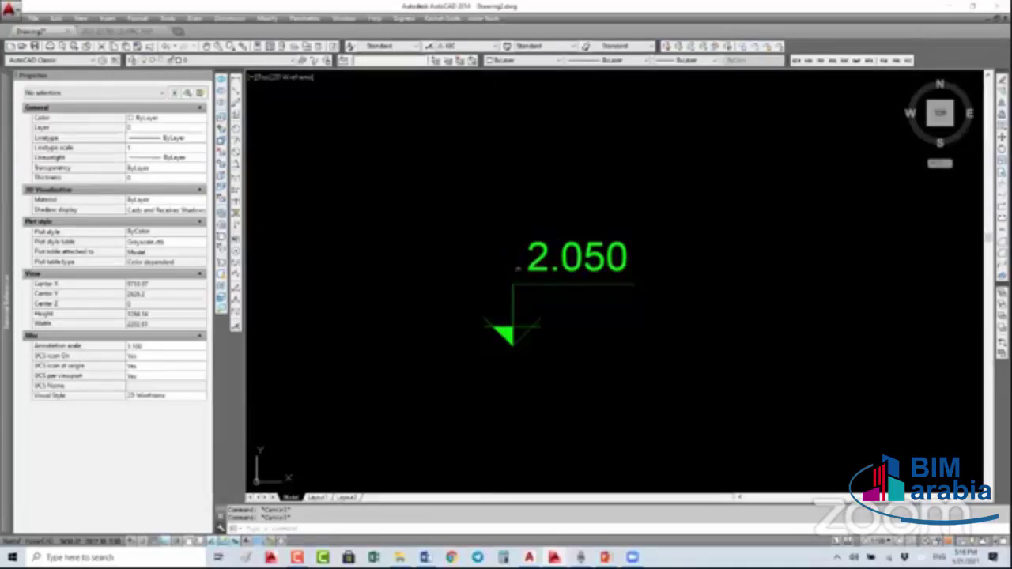
# - Replace the 2.050 tag value with an Object field linked to the block's Position, showing 2589.43
pyautogui.doubleClick(578, 257)
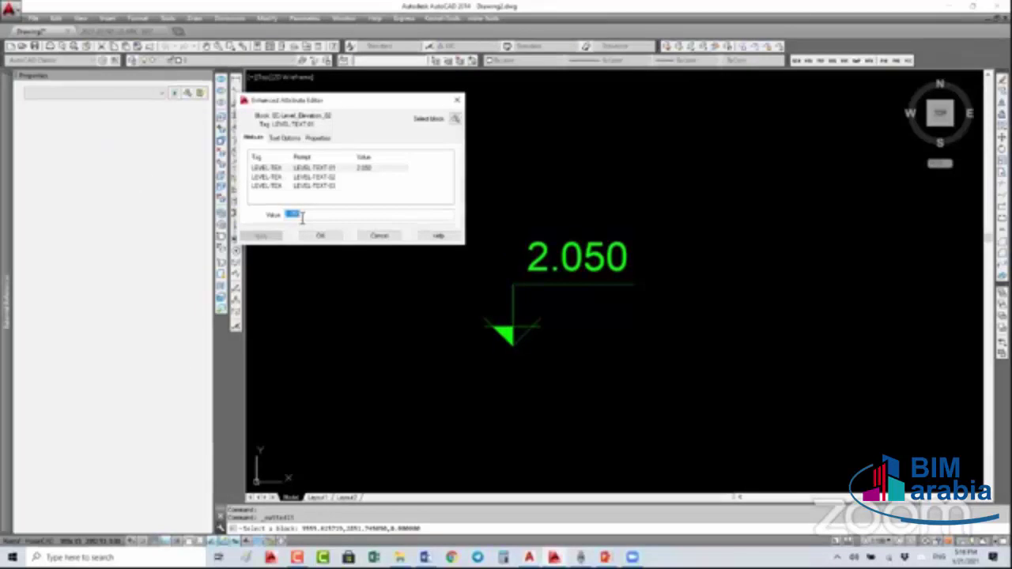
pyautogui.moveTo(310, 217); pyautogui.dragTo(356, 287, button='right')
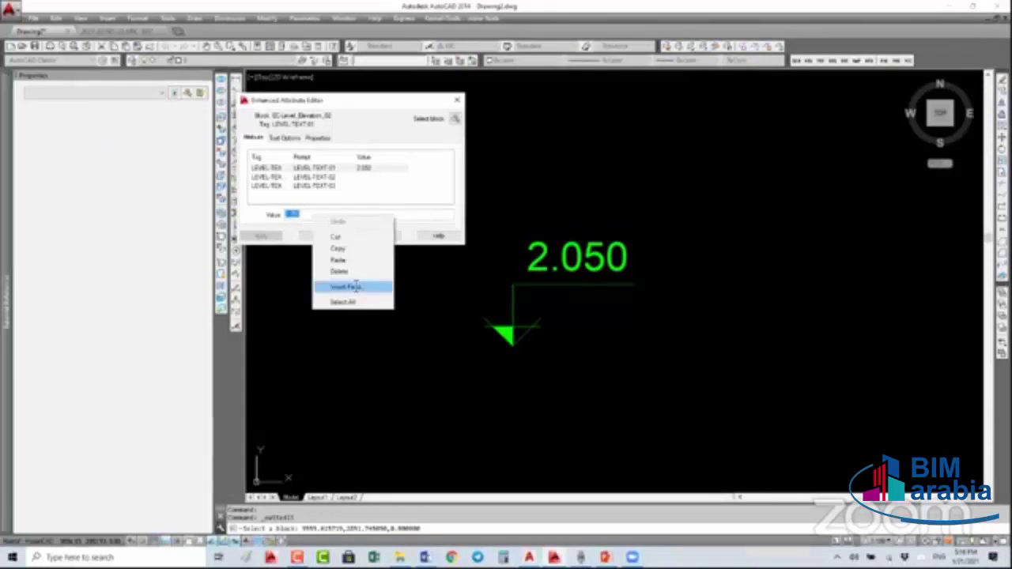
pyautogui.click(356, 287)
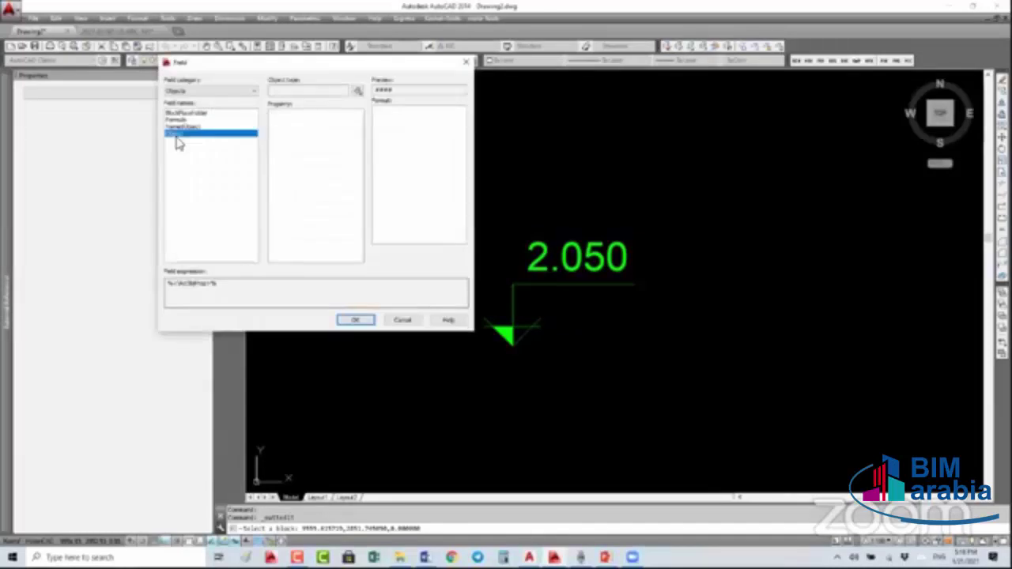
pyautogui.click(193, 92)
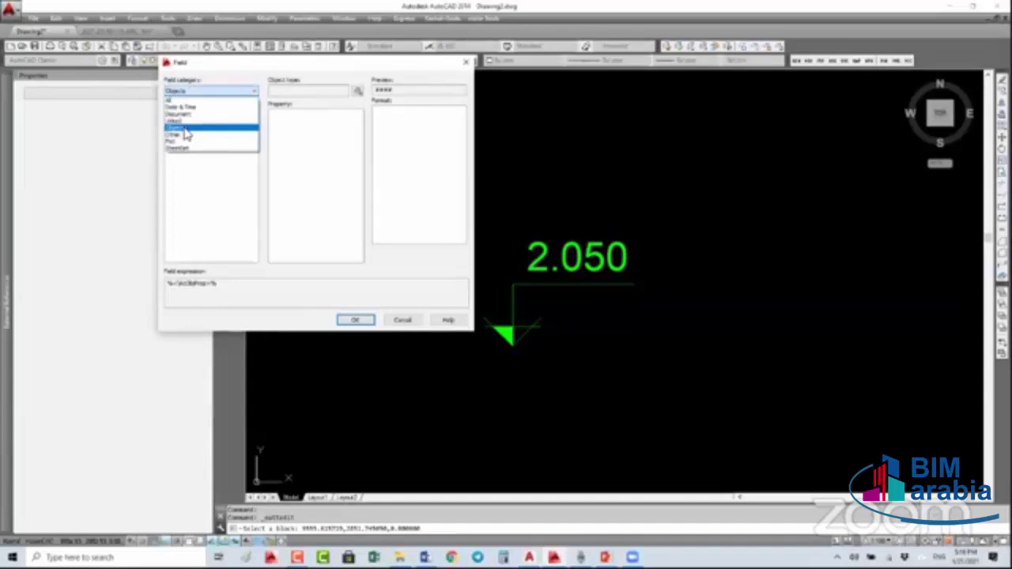
pyautogui.click(179, 140)
pyautogui.click(179, 139)
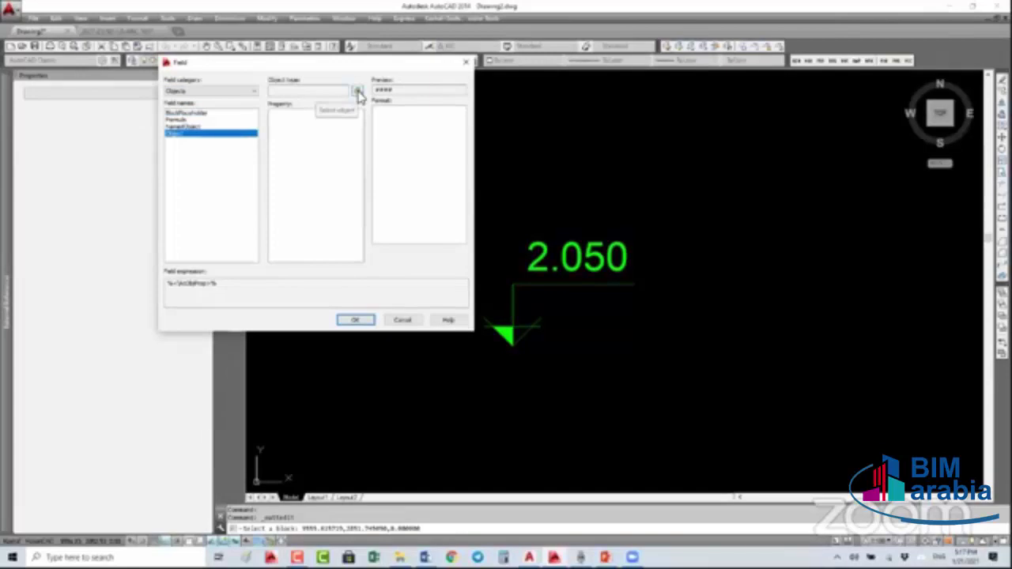
pyautogui.click(358, 93)
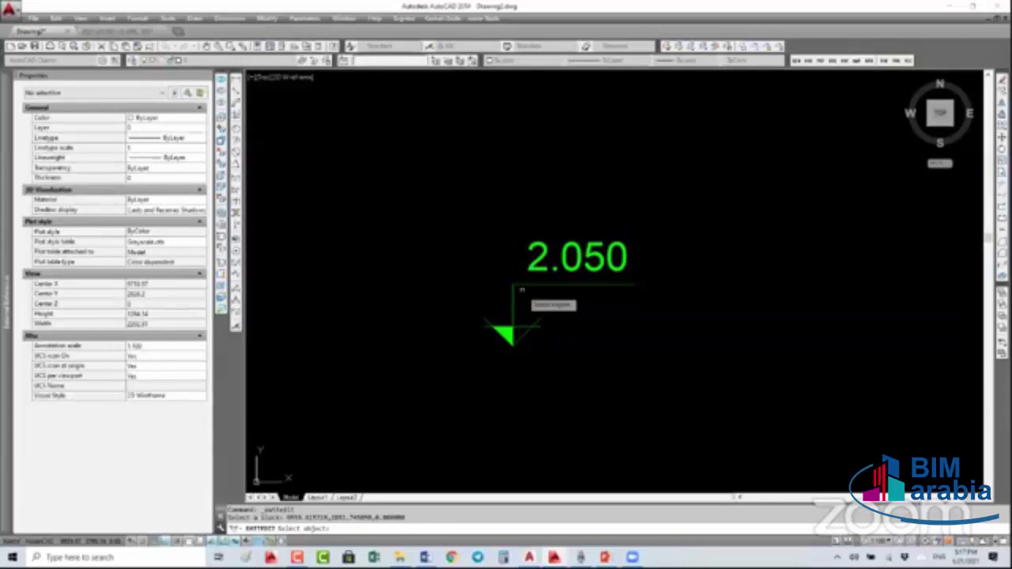
pyautogui.click(515, 302)
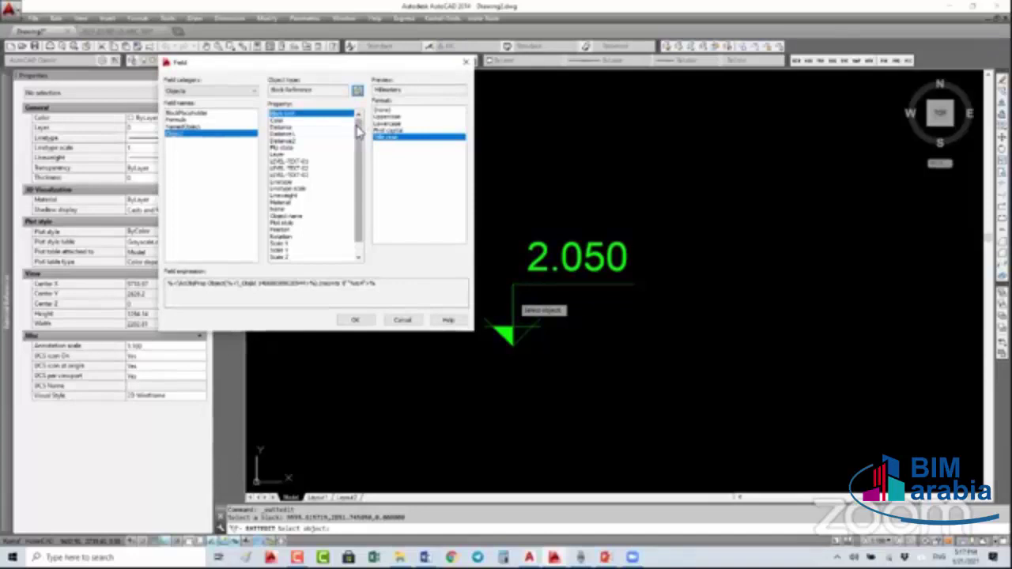
pyautogui.moveTo(359, 150); pyautogui.dragTo(358, 154)
pyautogui.scroll(-1, 360, 182)
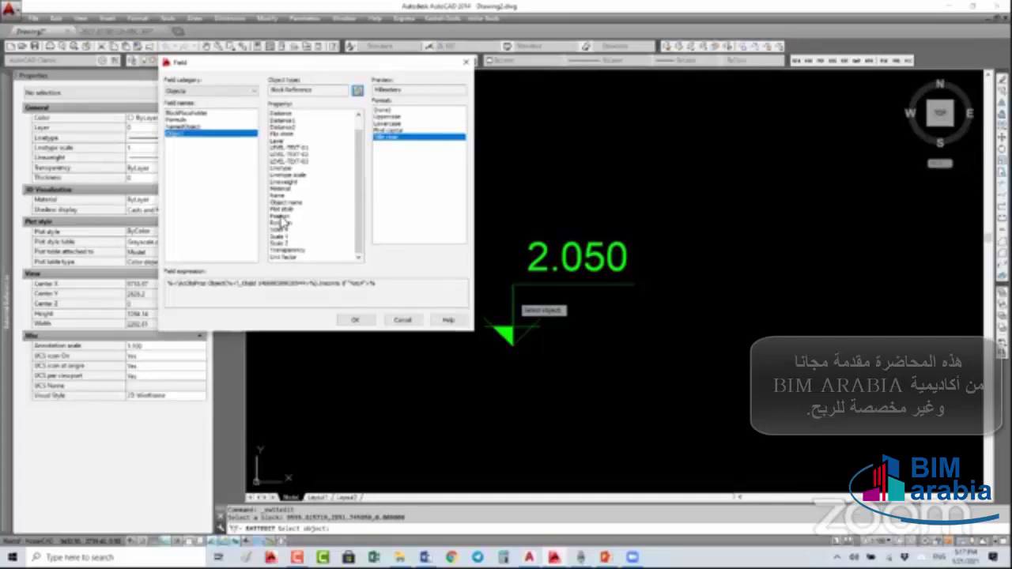
pyautogui.click(310, 216)
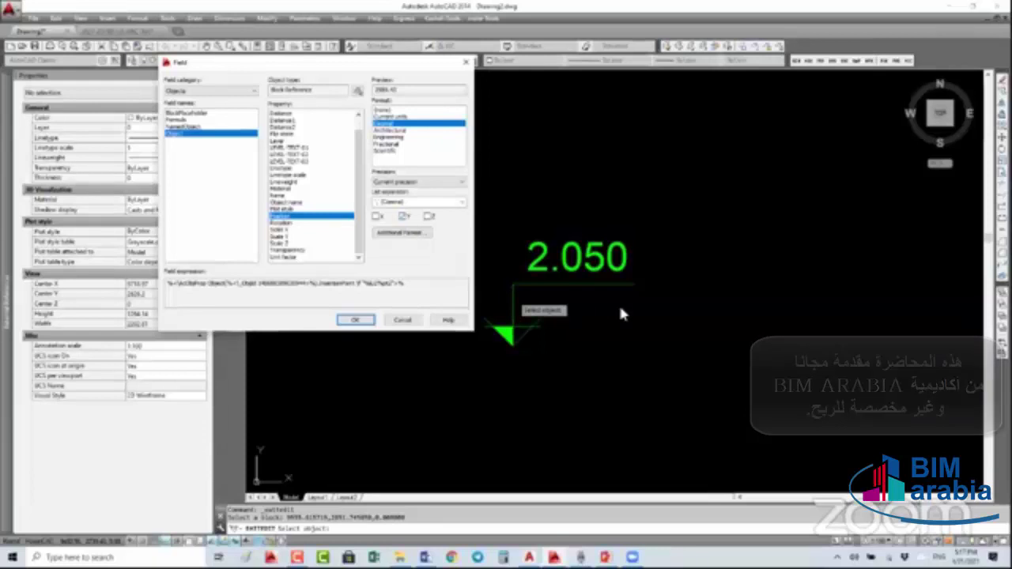
pyautogui.click(355, 321)
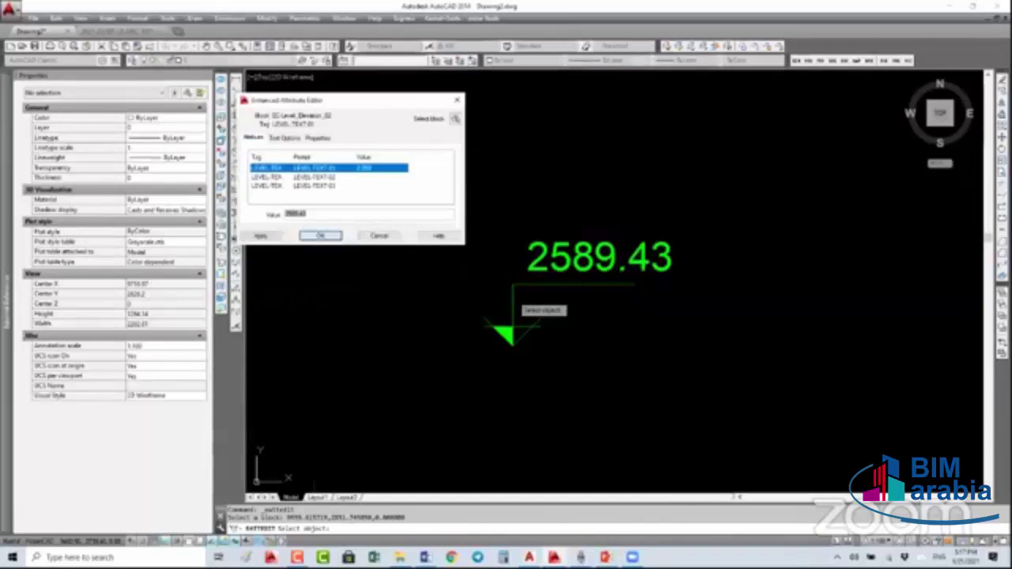
pyautogui.click(319, 235)
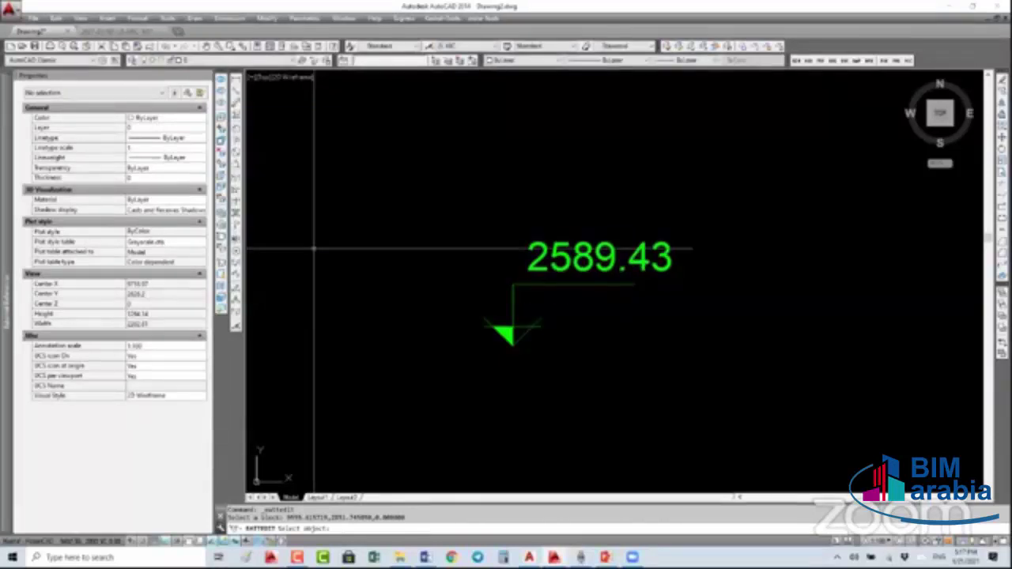
# - Regenerate the drawing so the level tag's field updates to 3605.20
pyautogui.click(513, 344)
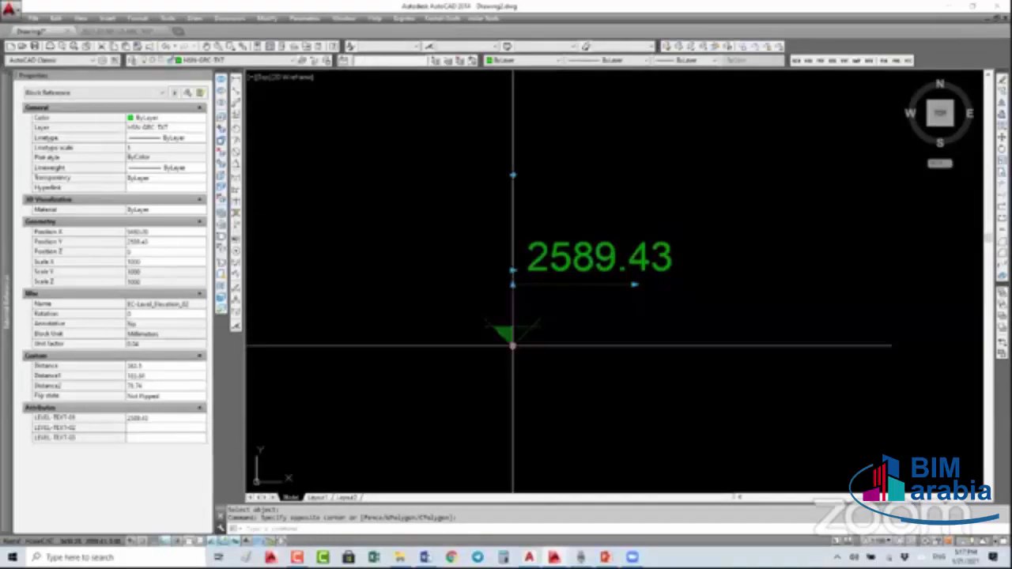
pyautogui.click(512, 346)
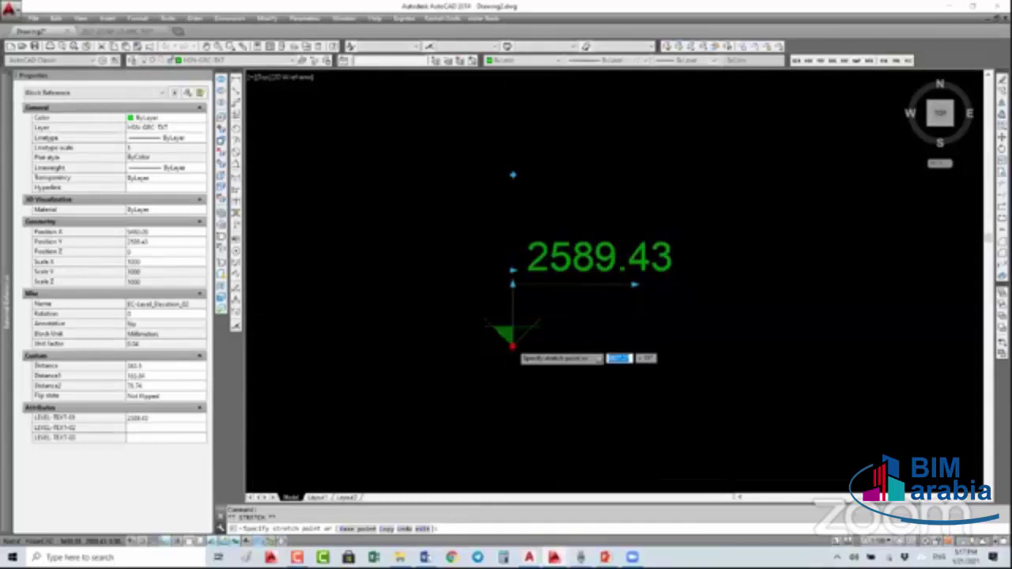
pyautogui.scroll(-4, 513, 345)
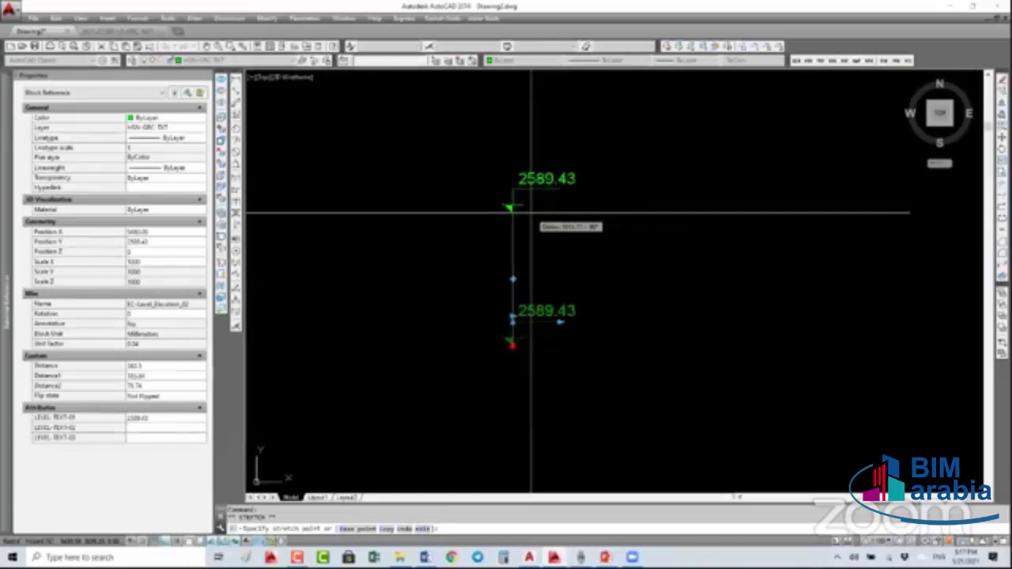
pyautogui.press('Escape')
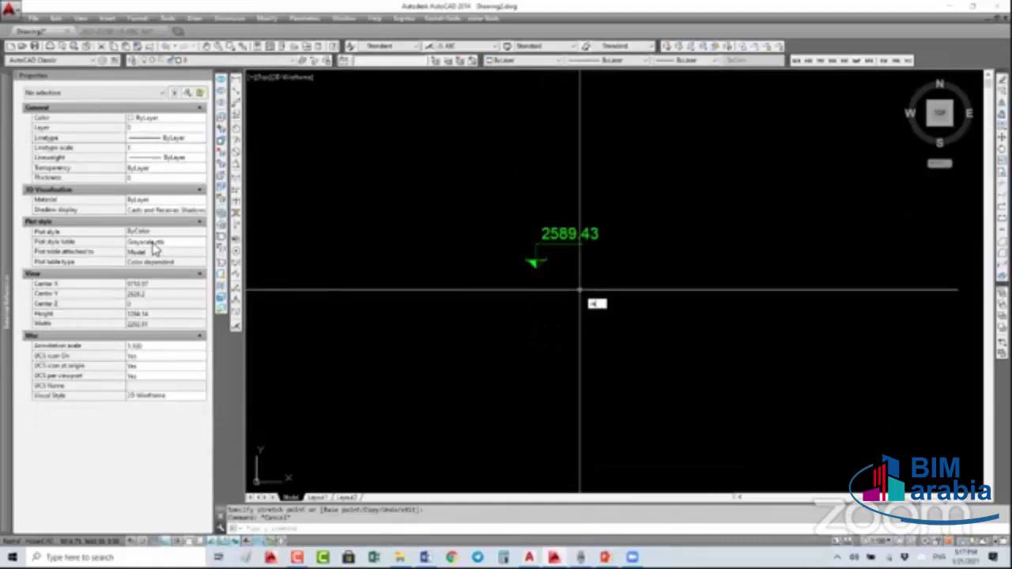
pyautogui.write('re')
pyautogui.press('Return')
pyautogui.click(535, 263)
pyautogui.click(271, 321)
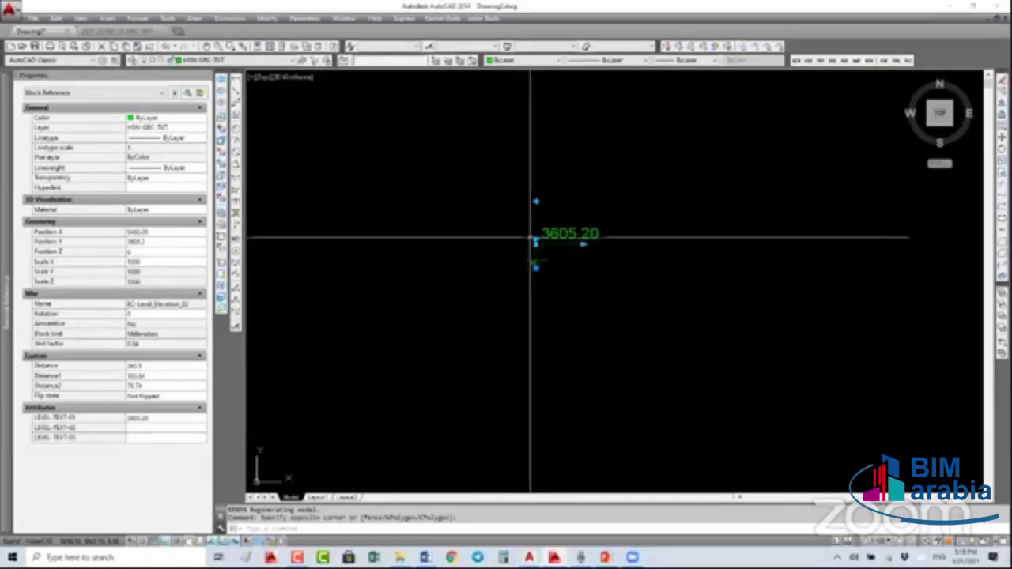
pyautogui.scroll(-2, 546, 255)
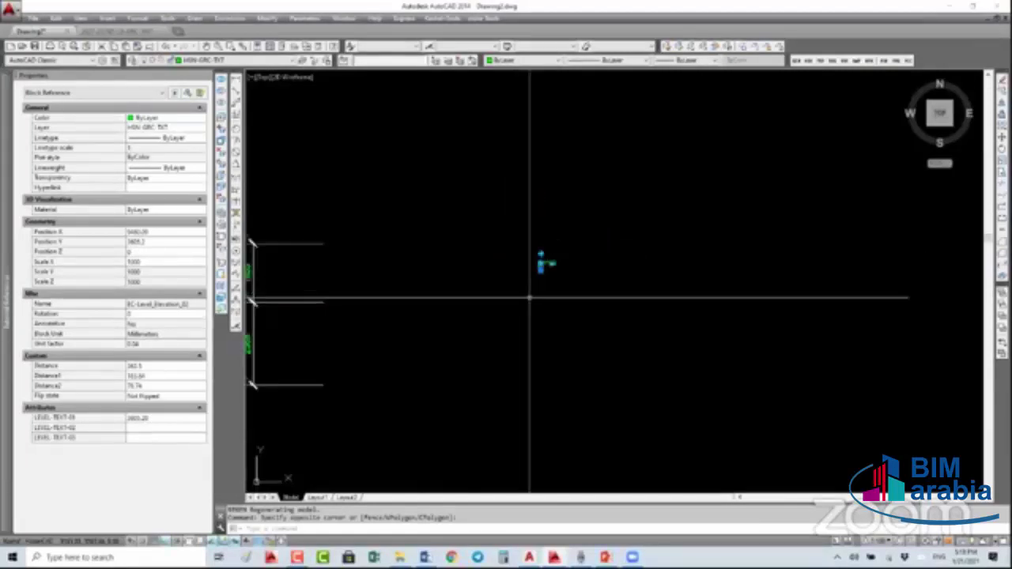
pyautogui.scroll(-3, 530, 298)
pyautogui.press('Escape')
# - Draw a horizontal datum line starting at the origin
pyautogui.write('l')
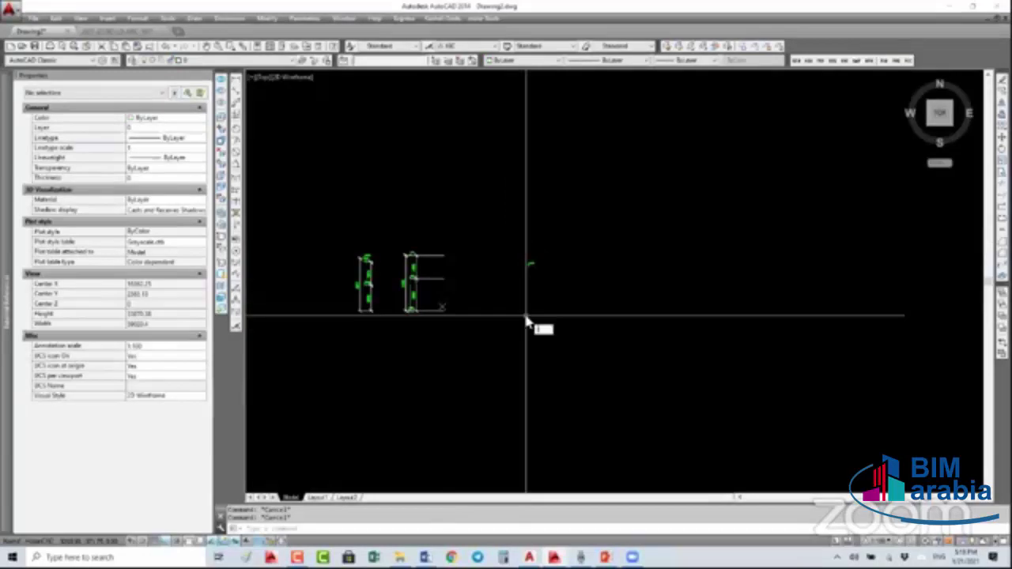
pyautogui.press('Return')
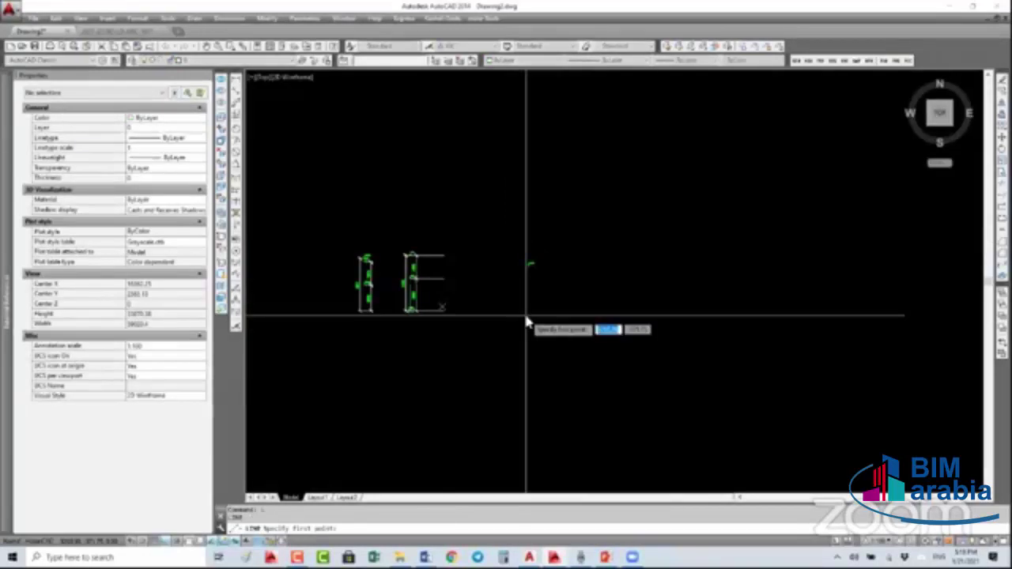
pyautogui.write('1,0')
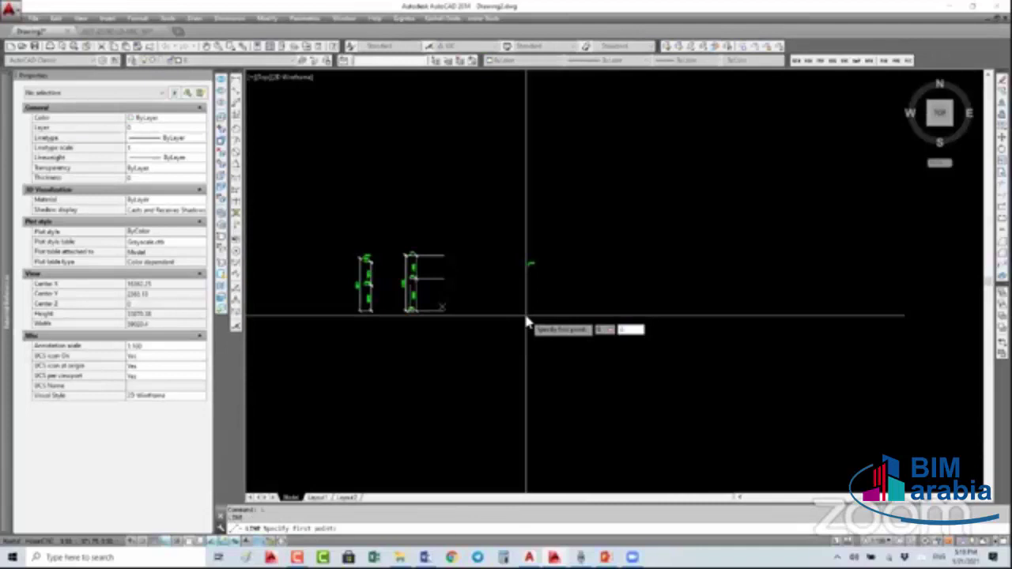
pyautogui.press('Return')
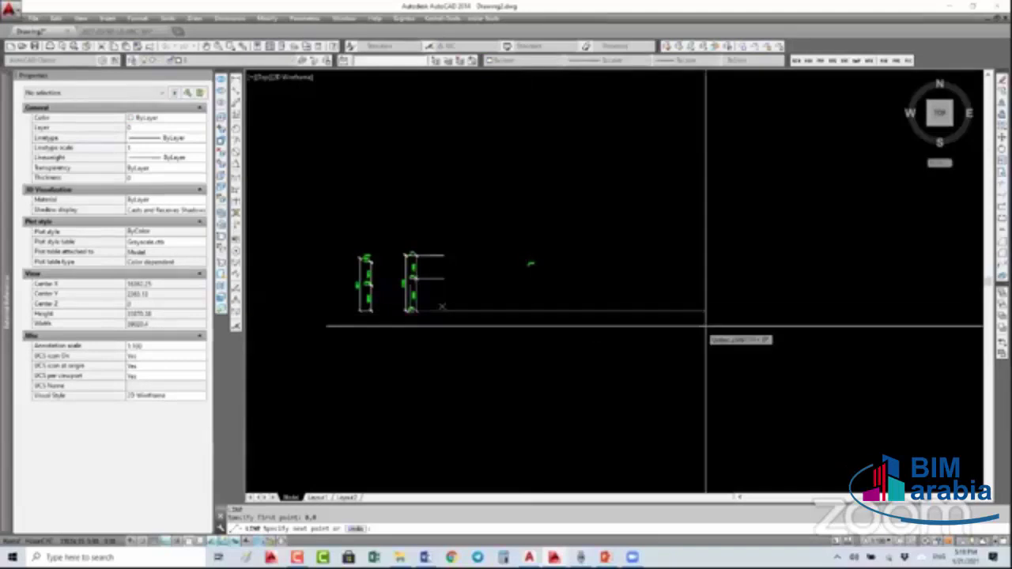
pyautogui.click(718, 324)
pyautogui.press('Escape')
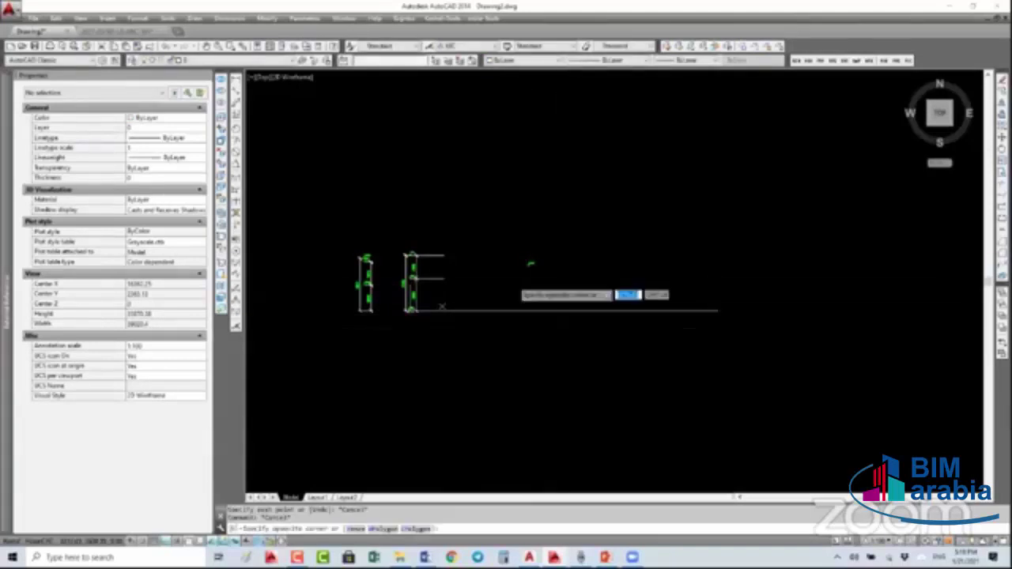
# - Move the level tag onto the datum line and regenerate so it reads 0.00
pyautogui.click(530, 264)
pyautogui.click(530, 264)
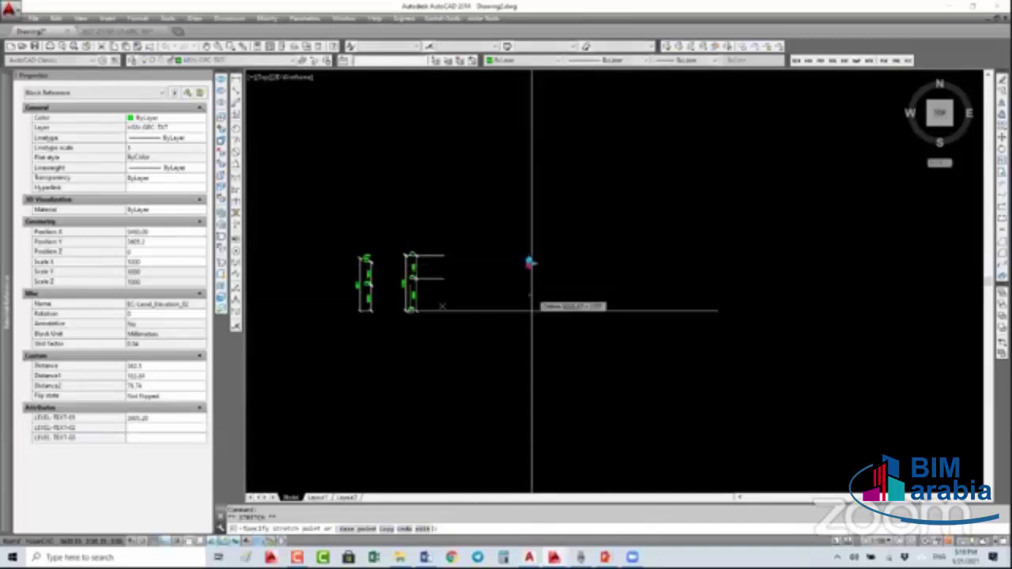
pyautogui.scroll(3, 532, 308)
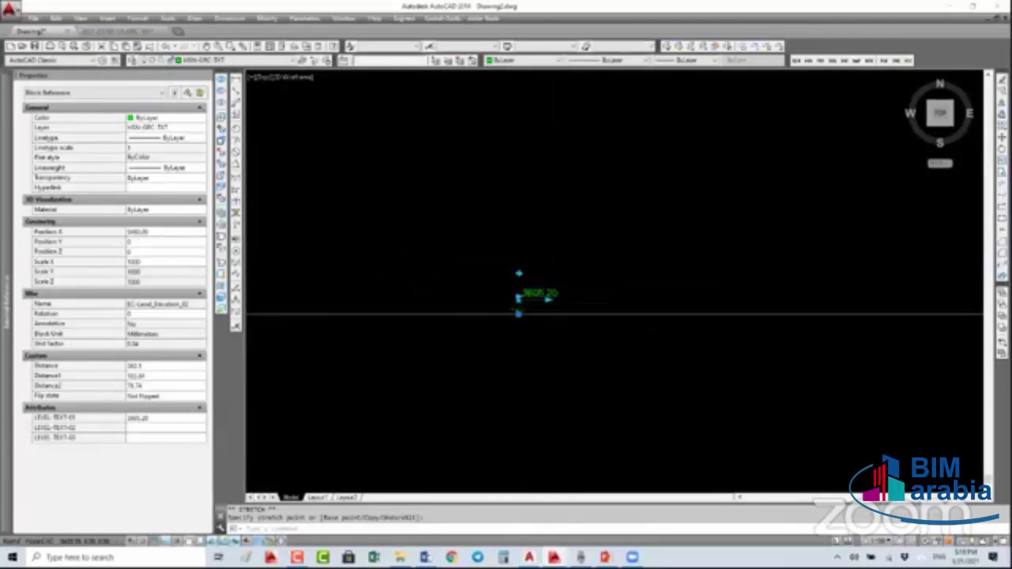
pyautogui.click(548, 300)
pyautogui.scroll(3, 548, 303)
pyautogui.write('re')
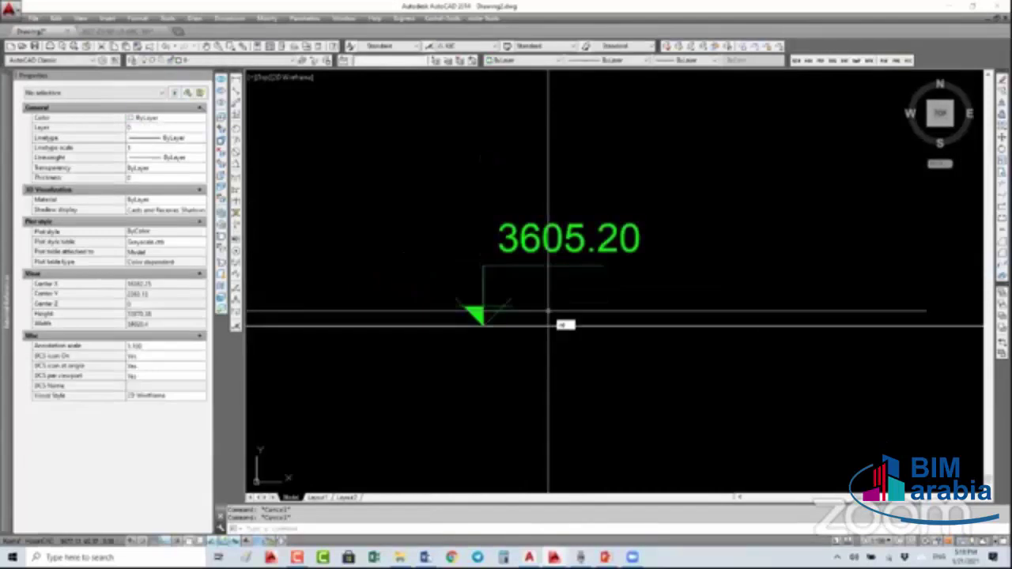
pyautogui.press('Return')
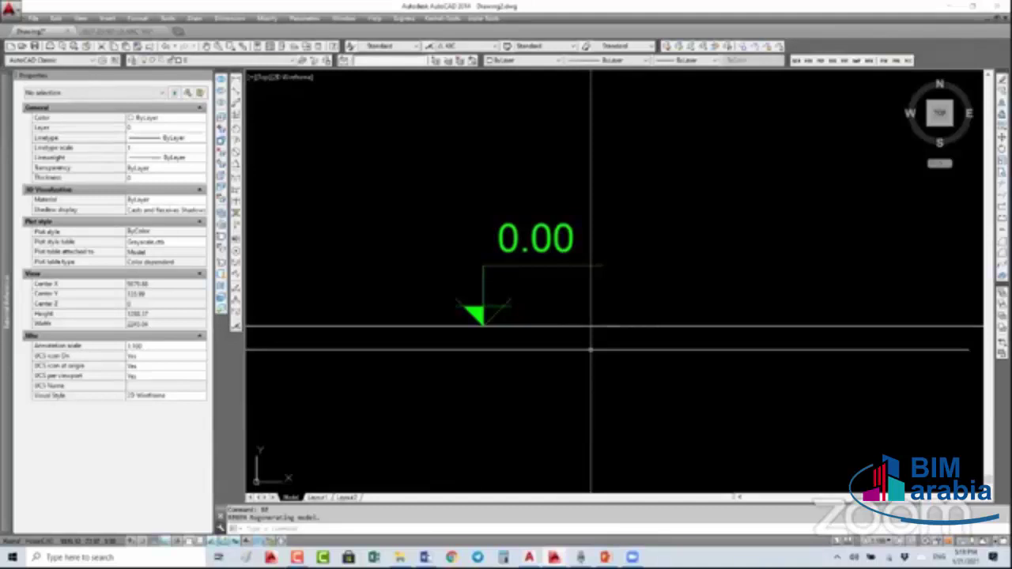
# - Copy the level tag 1000 units up and regenerate so it reads 1000.00
pyautogui.press('Escape')
pyautogui.press('Escape')
pyautogui.click(489, 312)
pyautogui.scroll(-5, 503, 293)
pyautogui.click(503, 293)
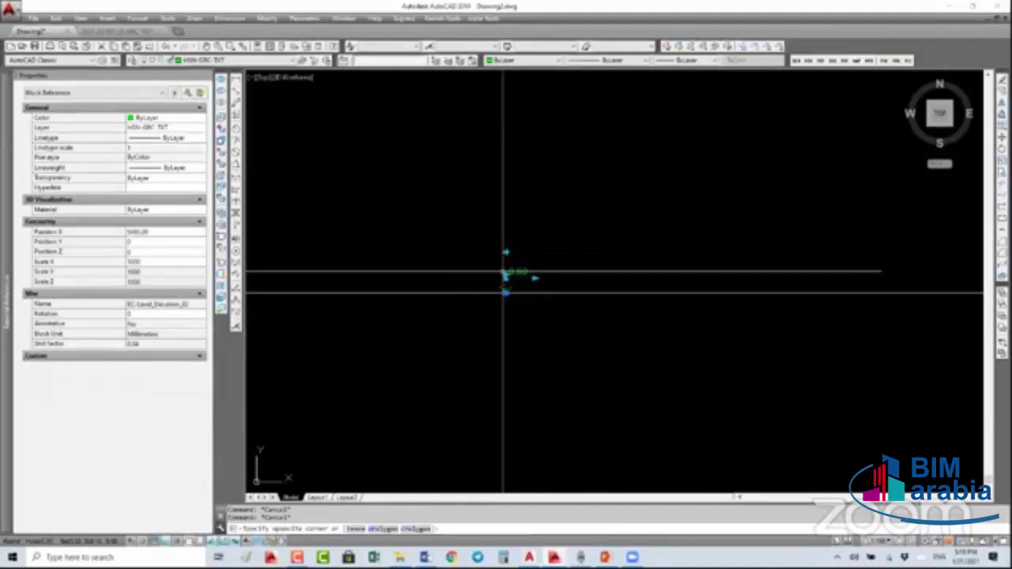
pyautogui.scroll(5, 503, 293)
pyautogui.press('Escape')
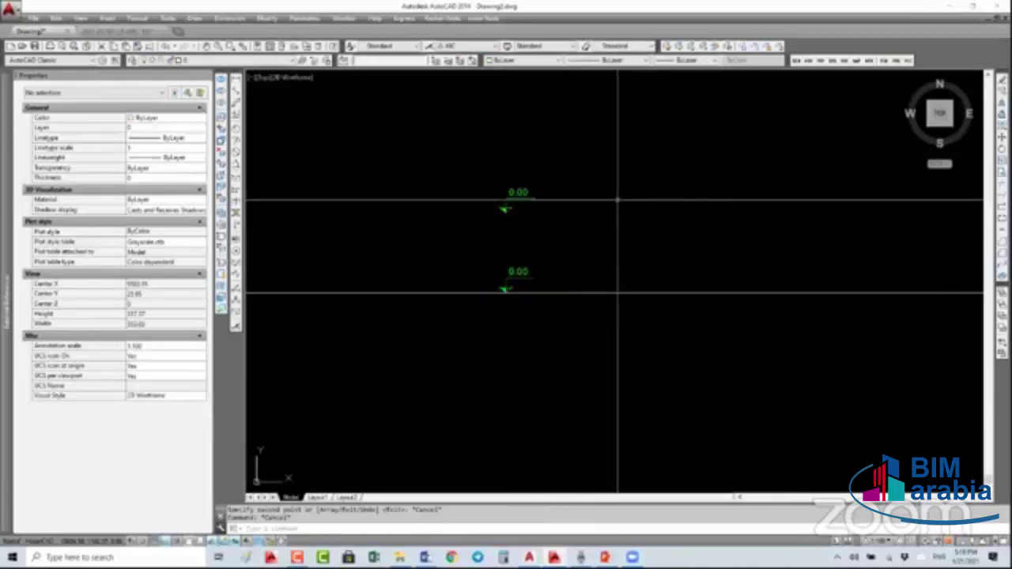
pyautogui.press('Escape')
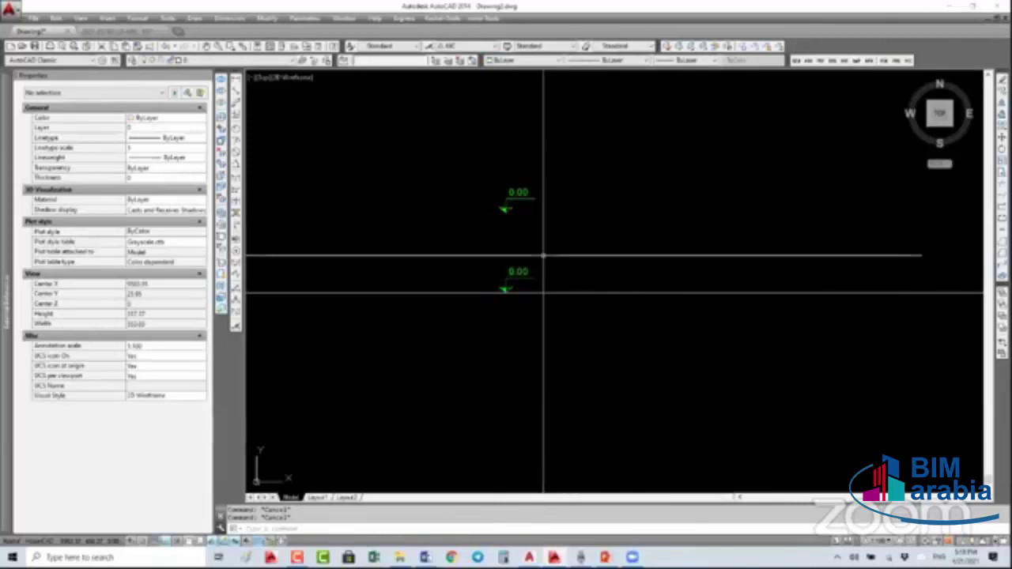
pyautogui.write('re')
pyautogui.press('Return')
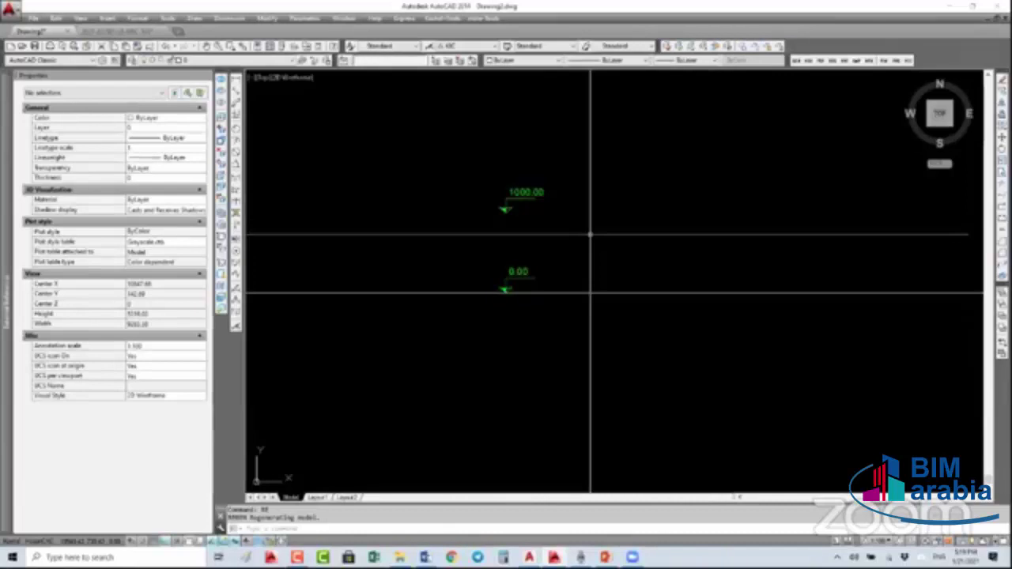
pyautogui.scroll(-2, 546, 265)
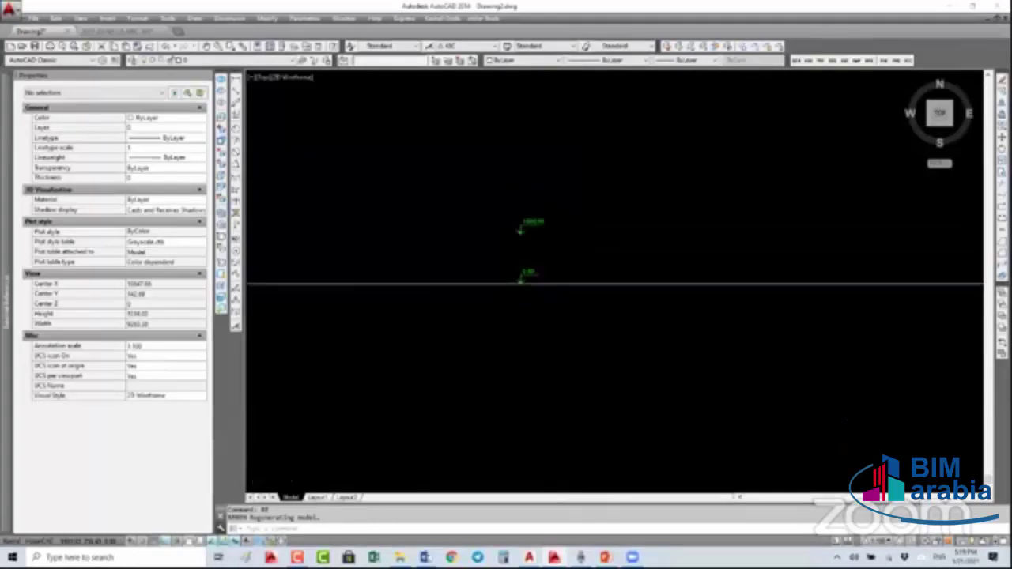
pyautogui.scroll(-3, 547, 265)
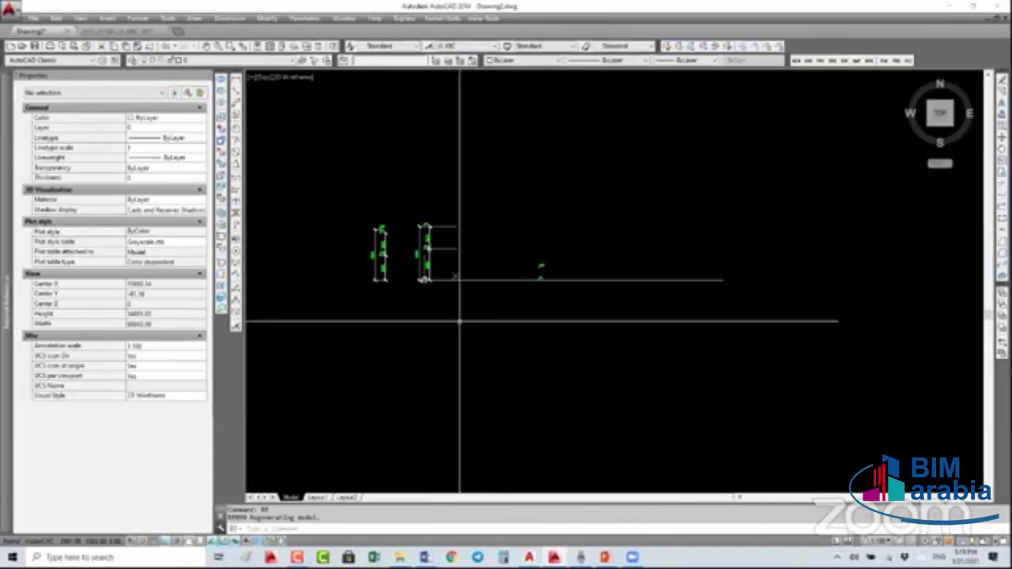
pyautogui.scroll(3, 542, 277)
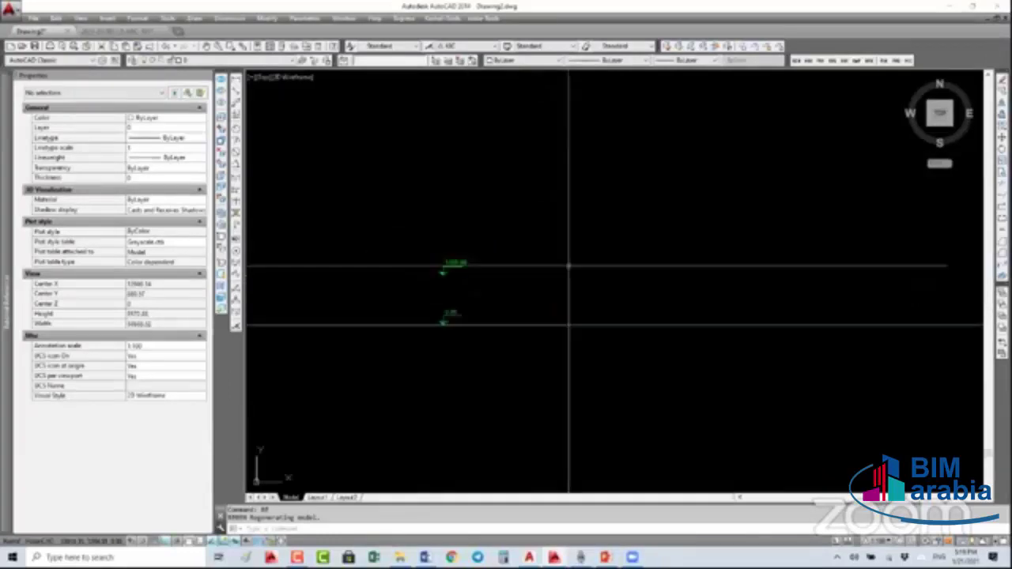
pyautogui.scroll(3, 553, 265)
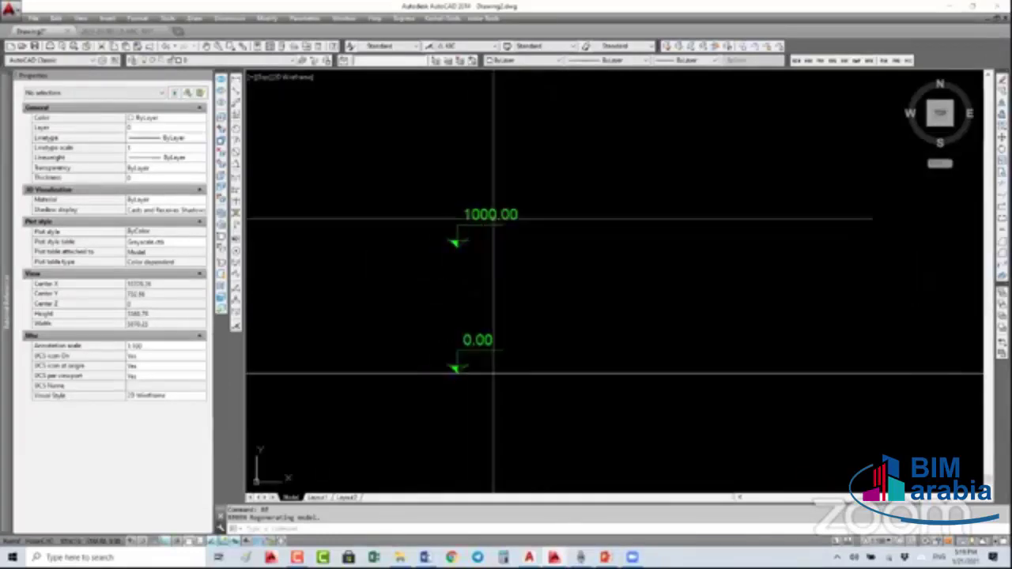
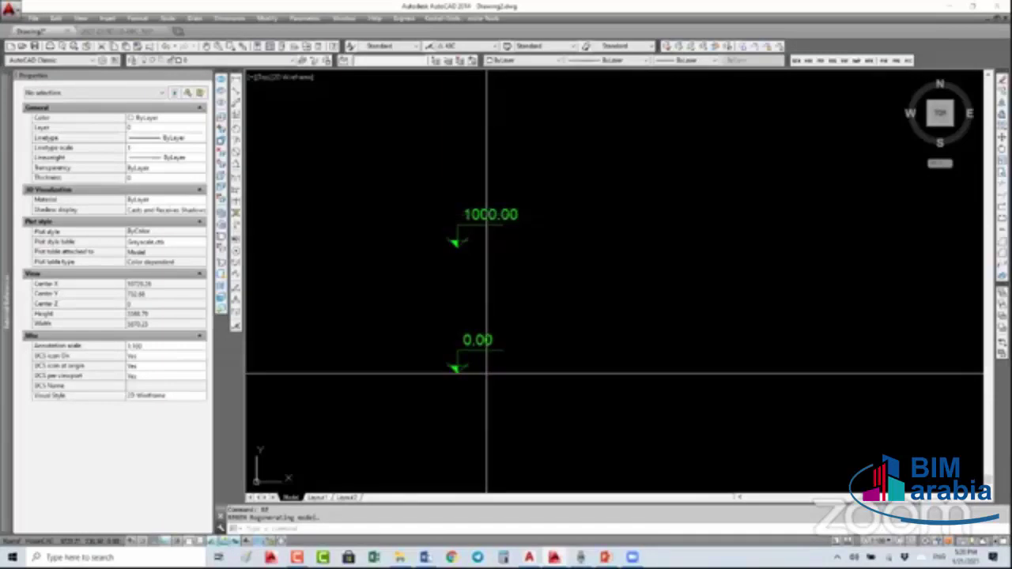
# - Zoom out and window-select the ground line together with its 0.00 level marker
pyautogui.scroll(-3, 488, 215)
pyautogui.scroll(-3, 490, 221)
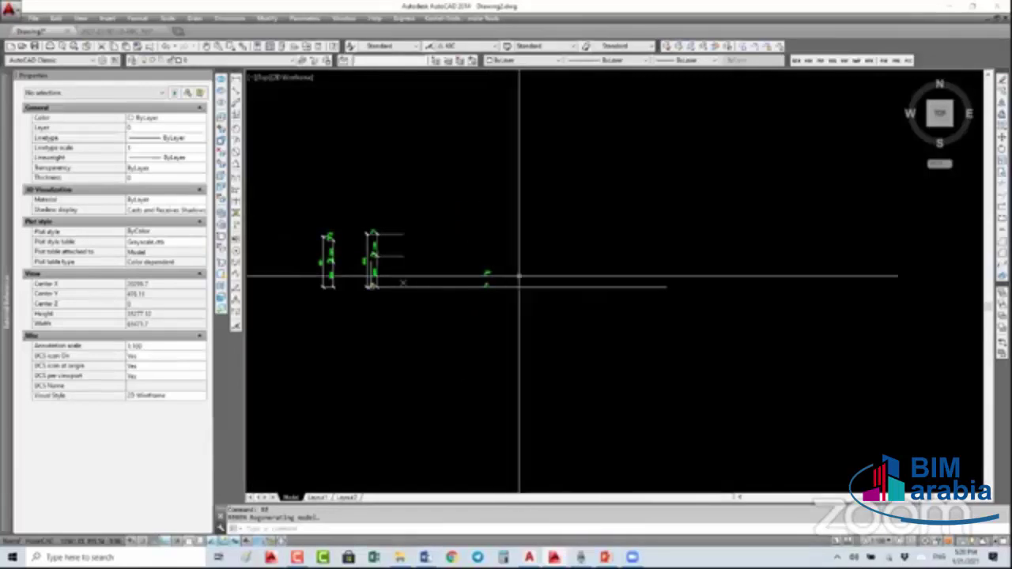
pyautogui.moveTo(506, 273); pyautogui.dragTo(468, 296)
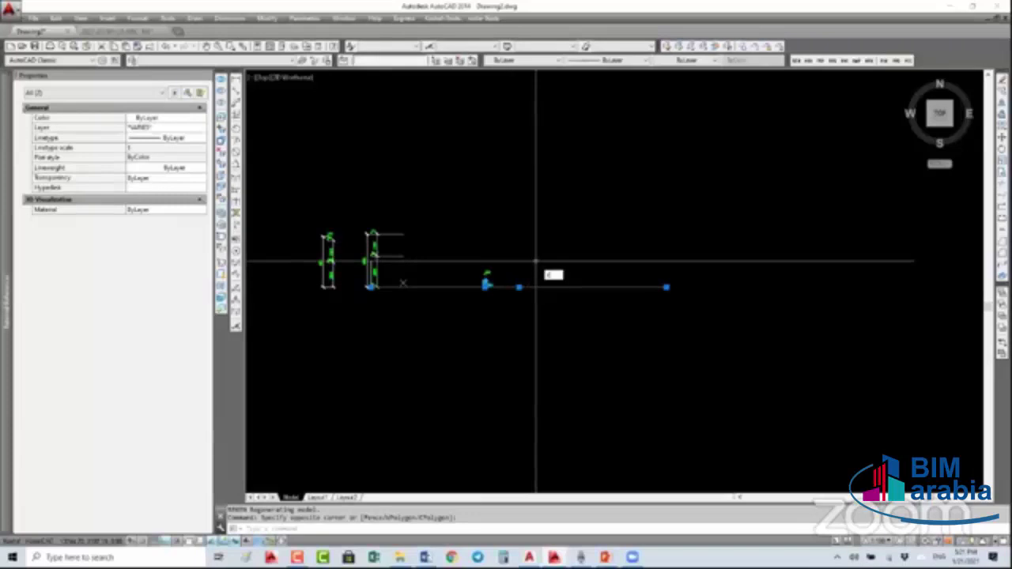
# - Copy the ground line and level marker 10000 units straight up, then regenerate so it reads 10000.00
pyautogui.write('co')
pyautogui.press('Return')
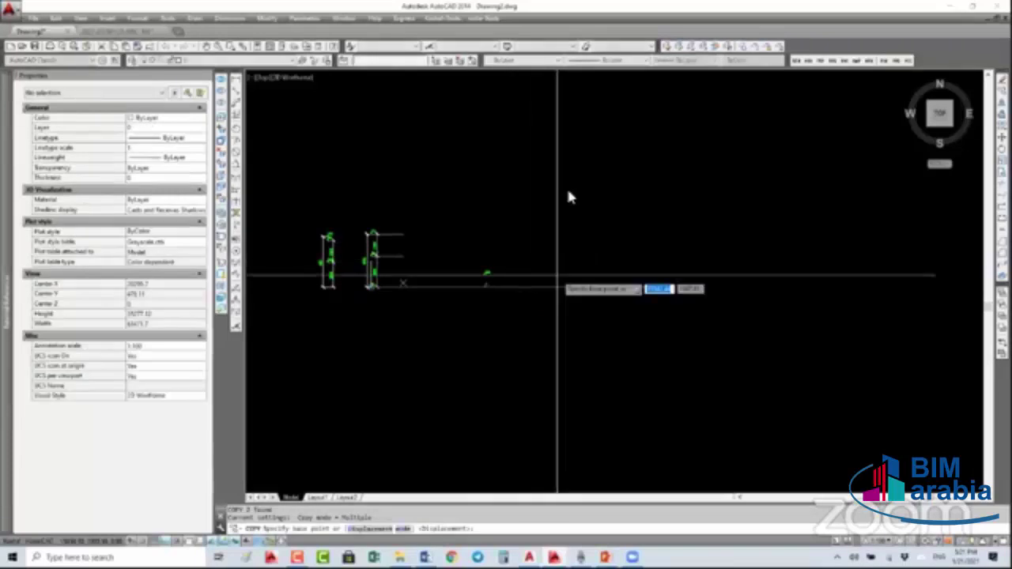
pyautogui.click(558, 276)
pyautogui.write('10000')
pyautogui.press('Return')
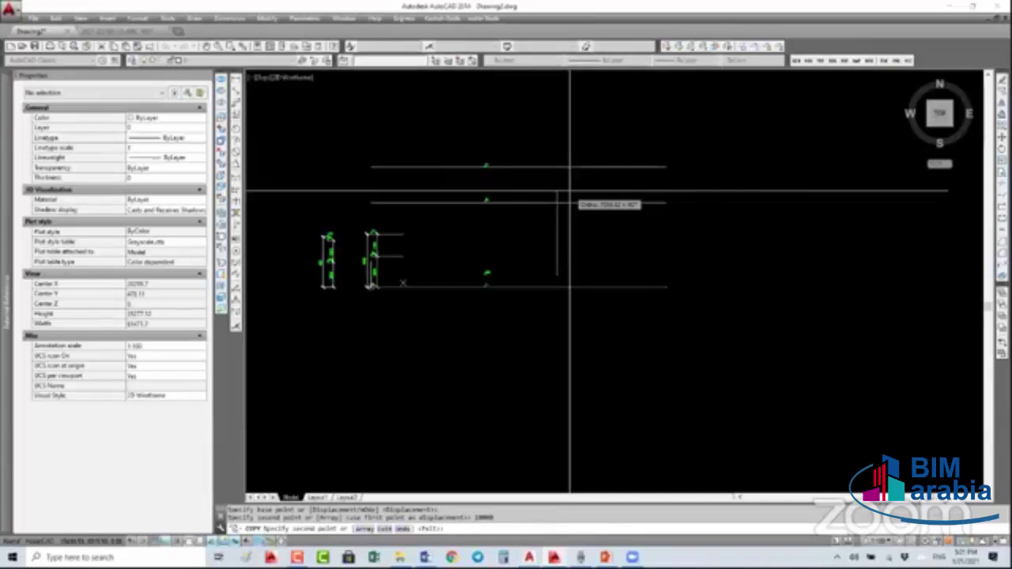
pyautogui.press('Escape')
pyautogui.scroll(5, 569, 191)
pyautogui.write('re')
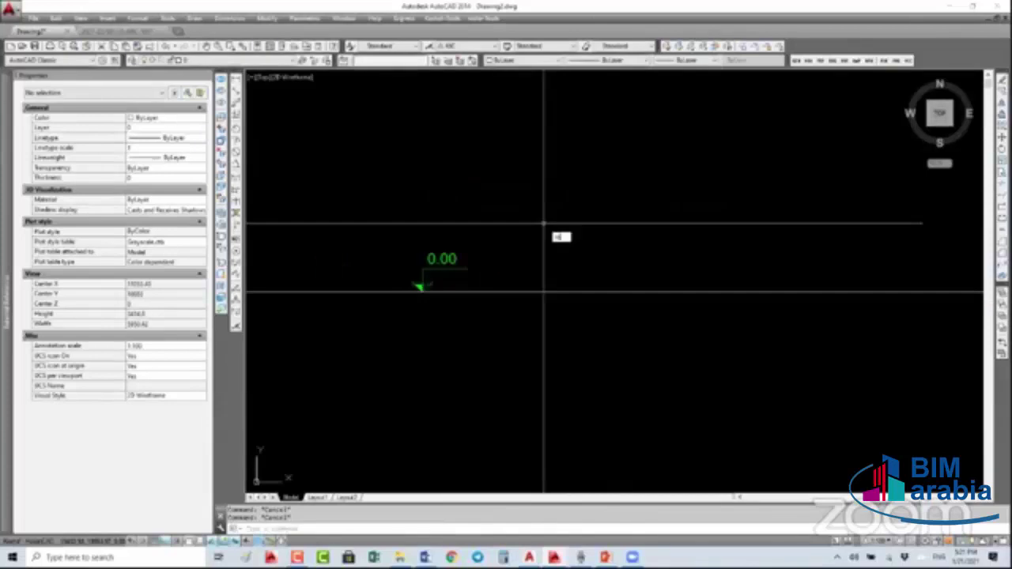
pyautogui.press('Return')
# - Draw a three-point stepped line near the copied upper level
pyautogui.scroll(-3, 530, 239)
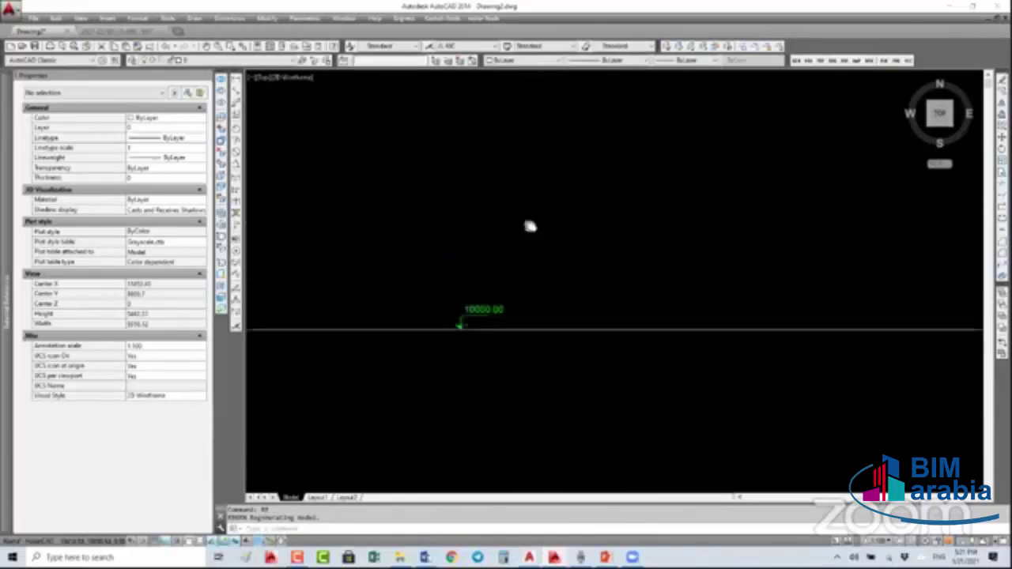
pyautogui.scroll(-2, 532, 236)
pyautogui.moveTo(504, 181); pyautogui.dragTo(515, 221, button='middle')
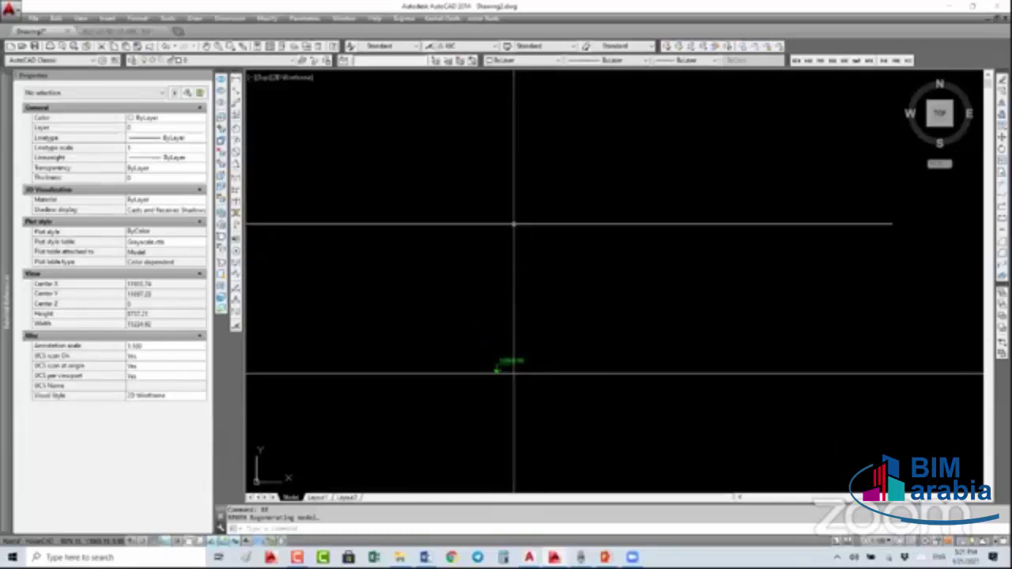
pyautogui.write('l')
pyautogui.press('Return')
pyautogui.click(650, 210)
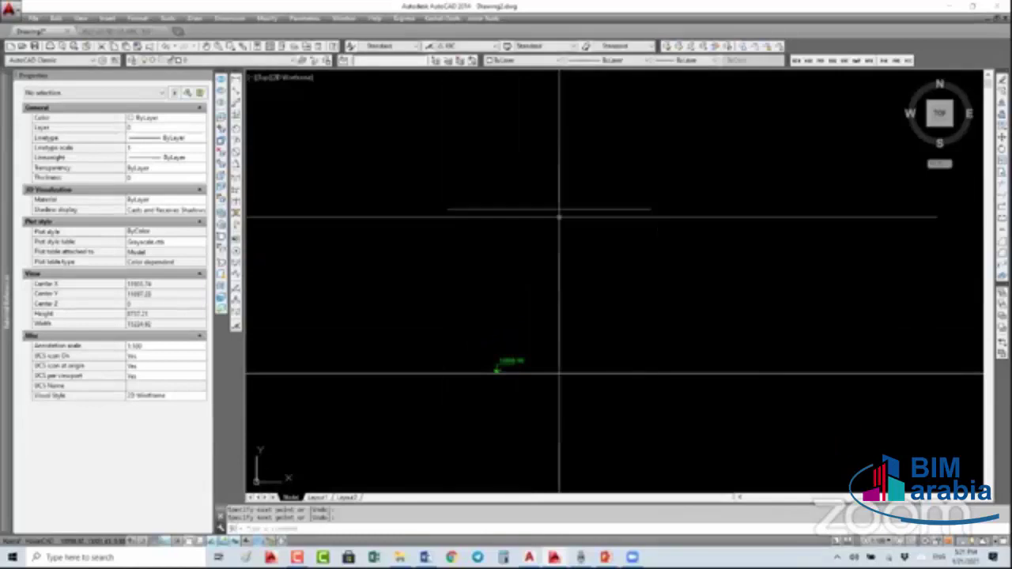
pyautogui.click(495, 220)
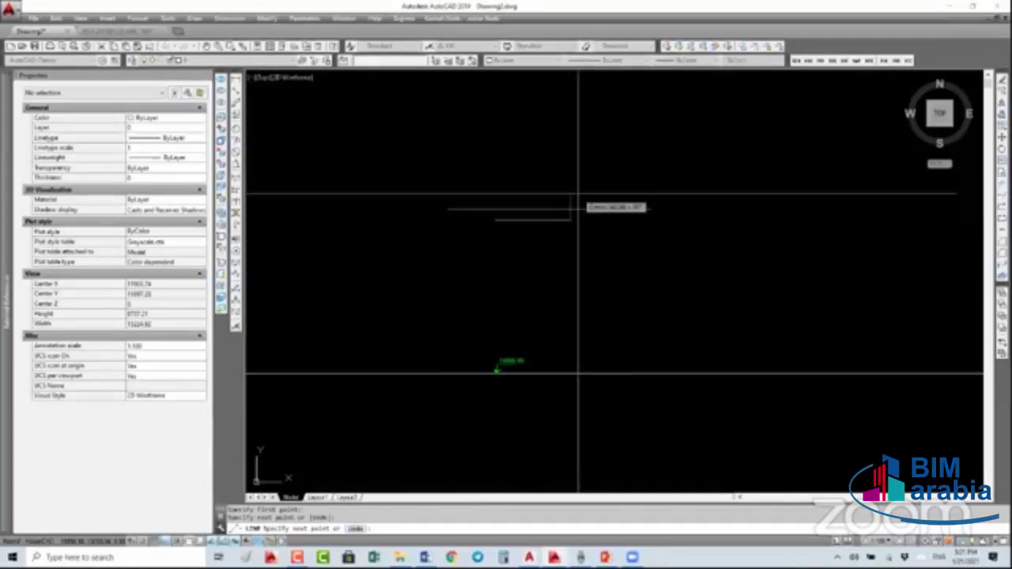
pyautogui.click(662, 196)
pyautogui.press('Escape')
pyautogui.press('Escape')
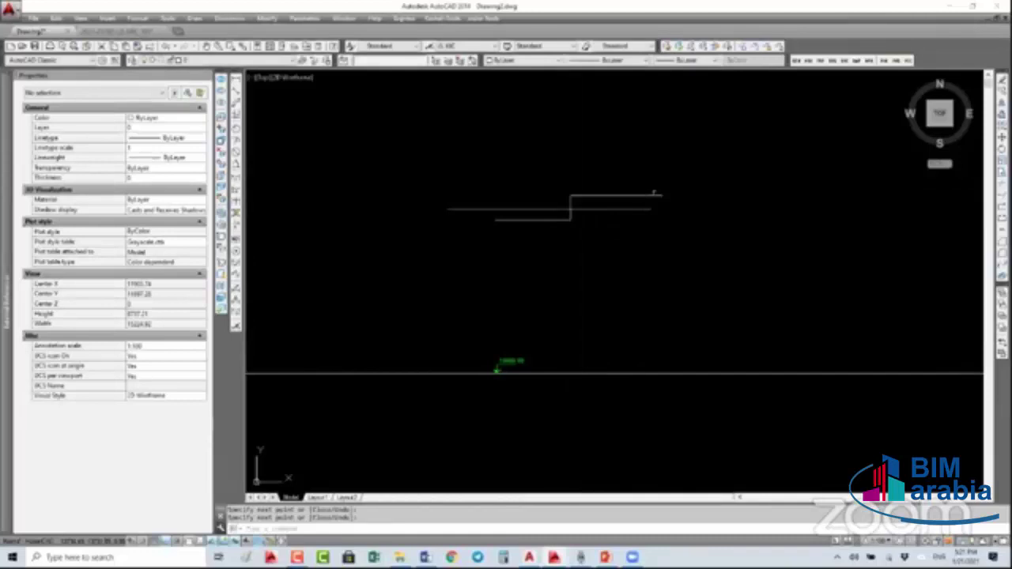
# - Copy the 10000.00 level marker onto the upper line and the stepped line, then regenerate
pyautogui.click(532, 329)
pyautogui.click(496, 369)
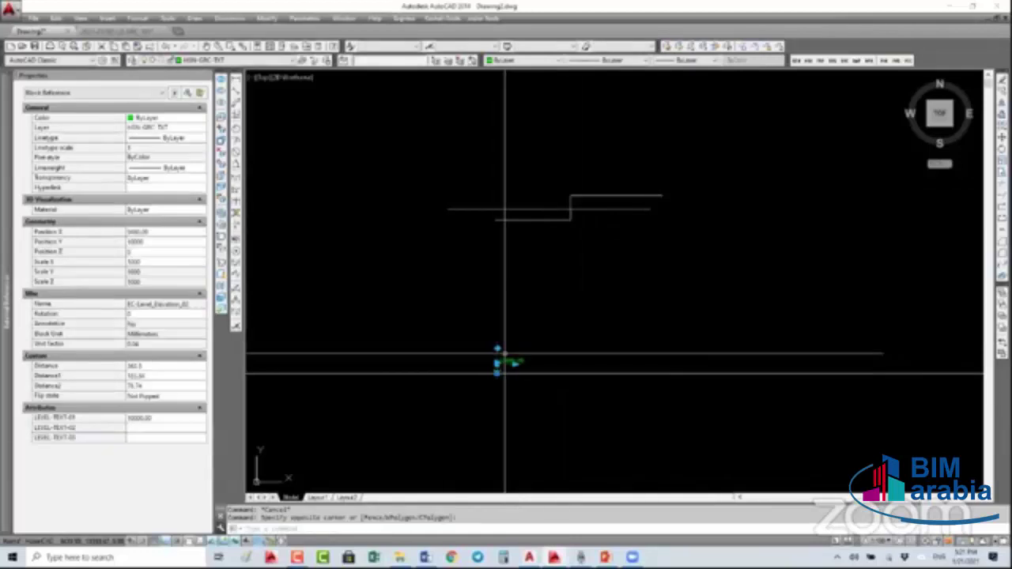
pyautogui.write('co')
pyautogui.press('Return')
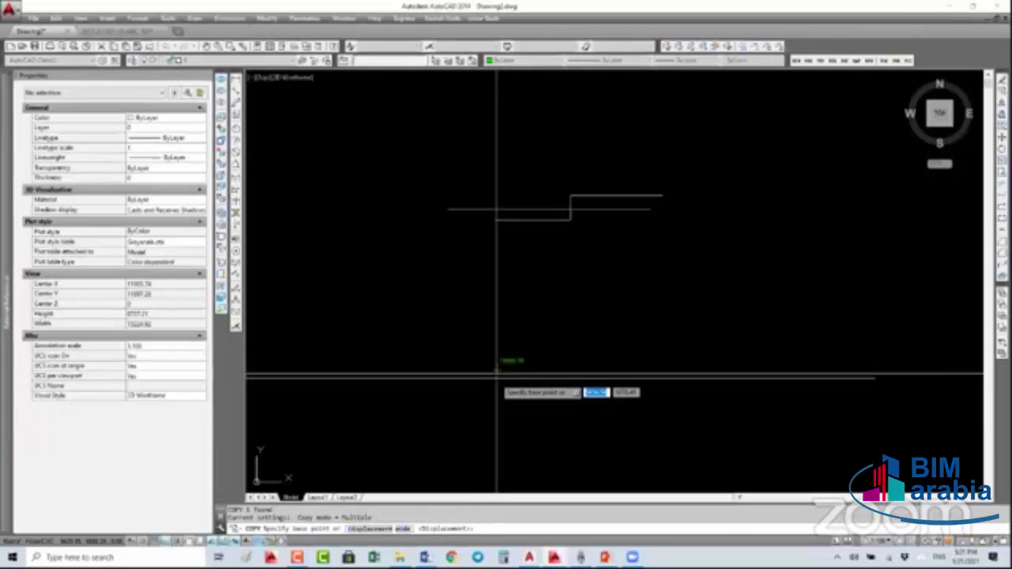
pyautogui.click(497, 368)
pyautogui.click(497, 208)
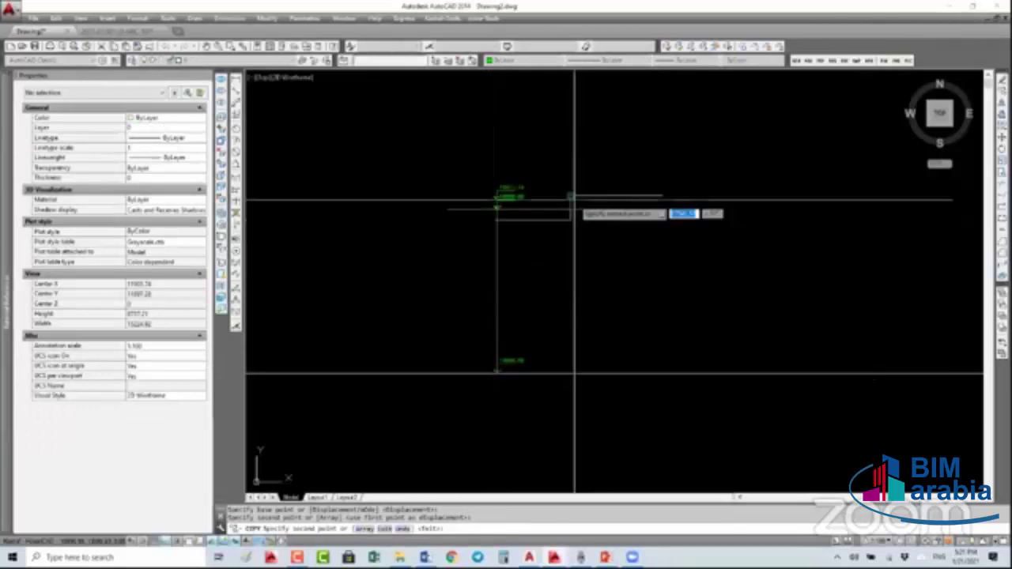
pyautogui.click(569, 195)
pyautogui.press('Return')
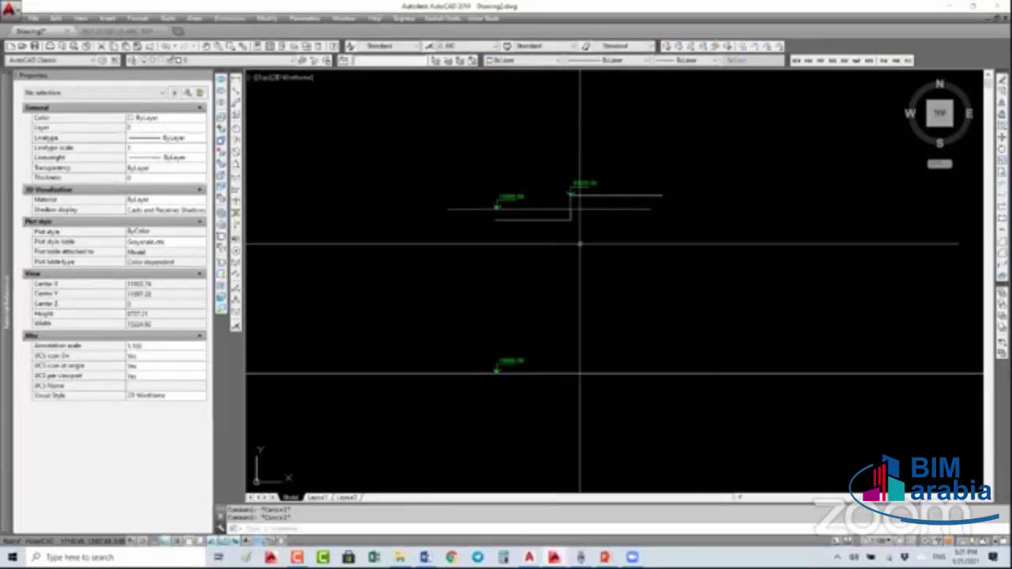
pyautogui.write('re')
pyautogui.press('Return')
pyautogui.scroll(3, 549, 215)
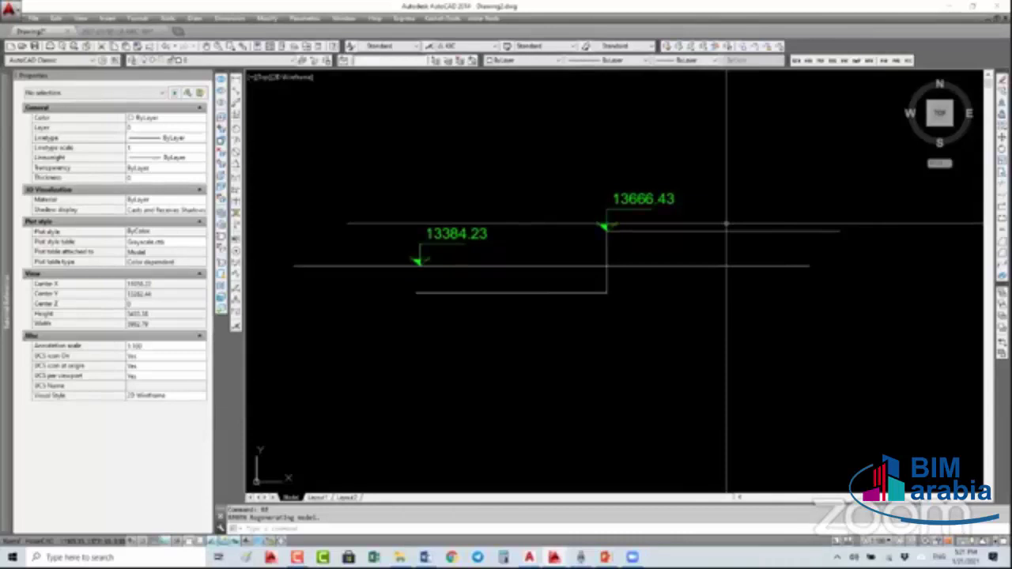
pyautogui.scroll(-5, 723, 225)
pyautogui.scroll(-3, 594, 282)
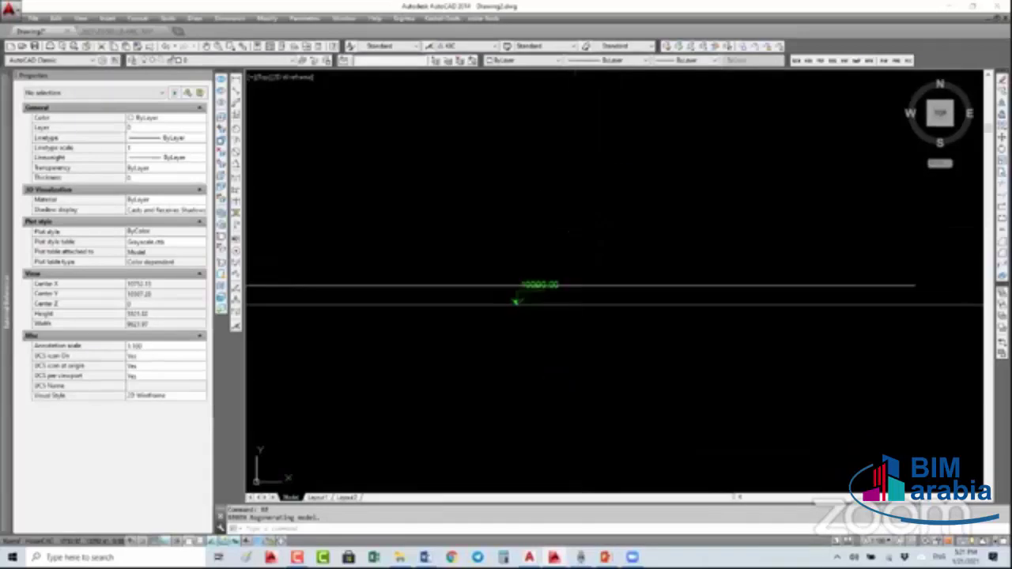
pyautogui.scroll(-1, 546, 303)
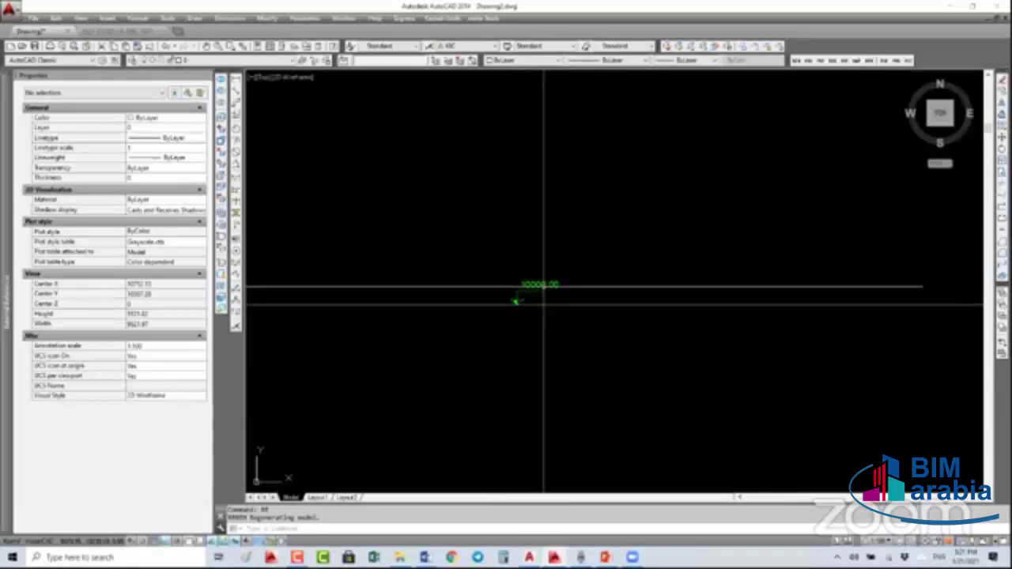
pyautogui.scroll(5, 543, 304)
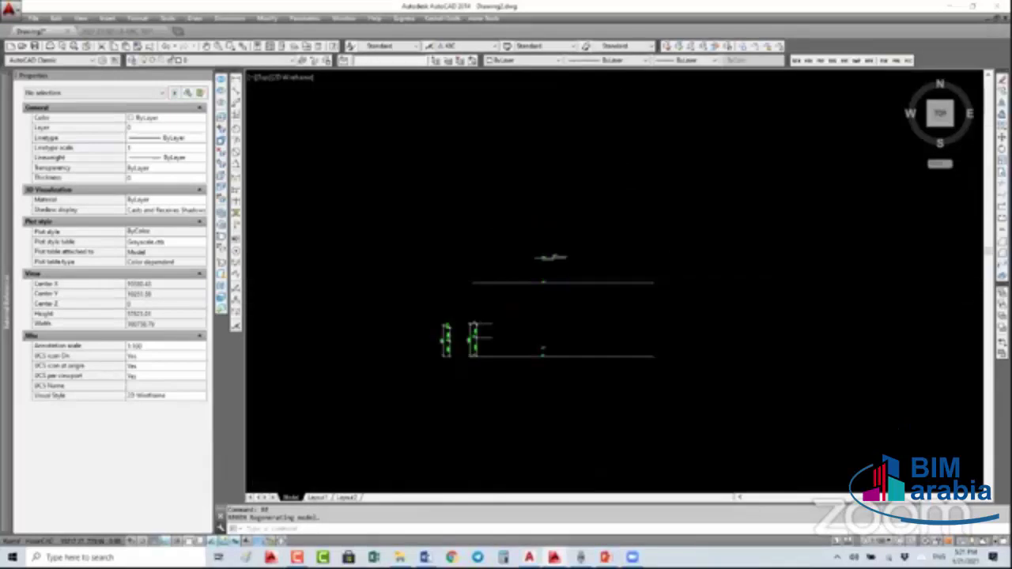
pyautogui.scroll(5, 530, 316)
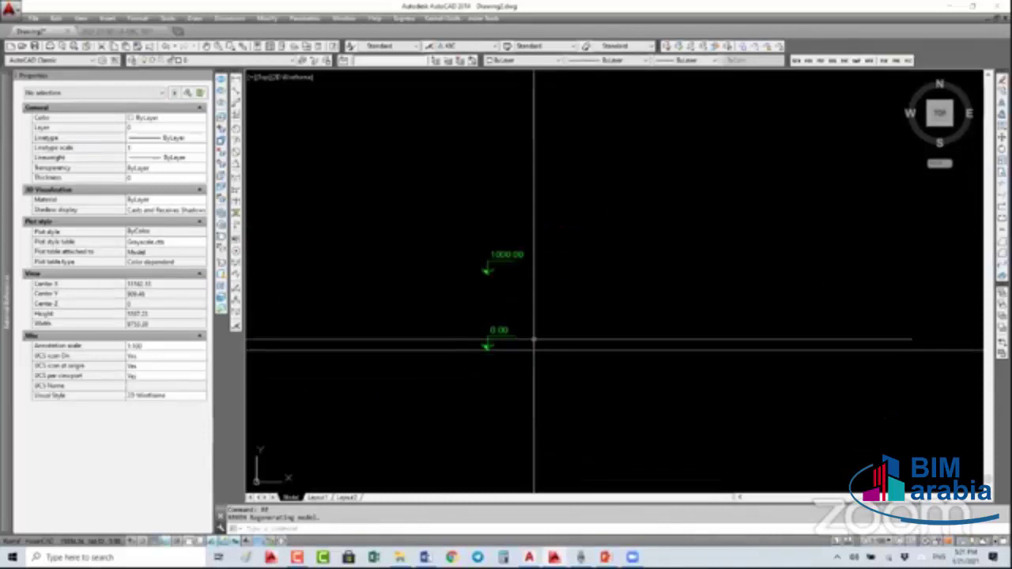
pyautogui.moveTo(532, 356); pyautogui.dragTo(669, 353, button='middle')
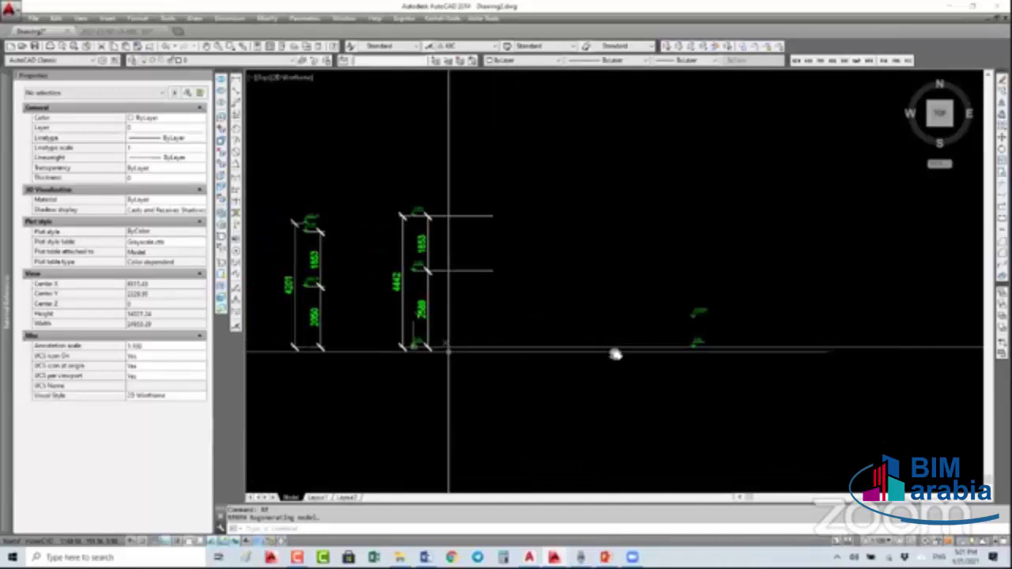
pyautogui.moveTo(448, 350); pyautogui.dragTo(306, 357, button='middle')
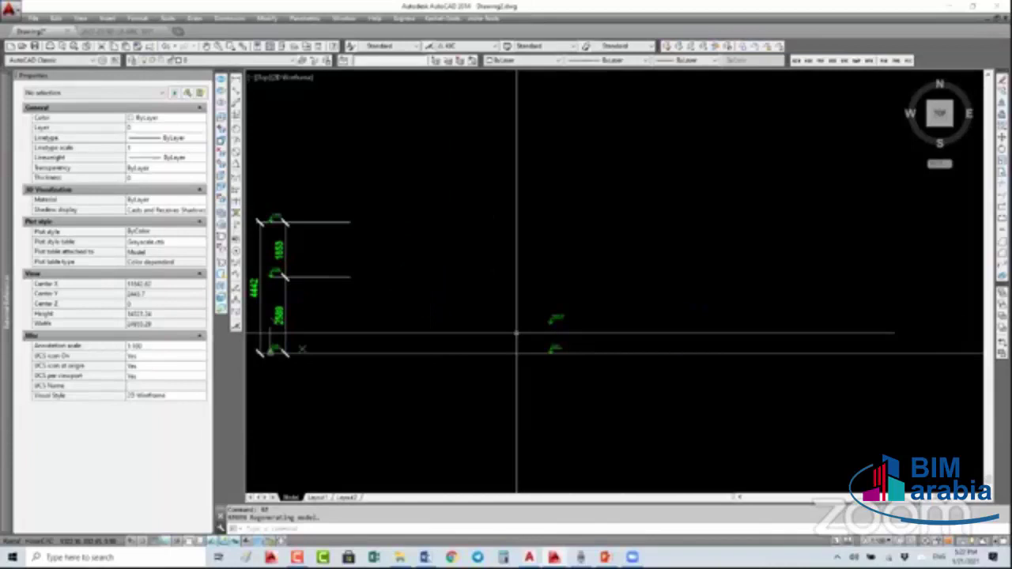
pyautogui.scroll(-2, 516, 333)
pyautogui.scroll(10, 554, 348)
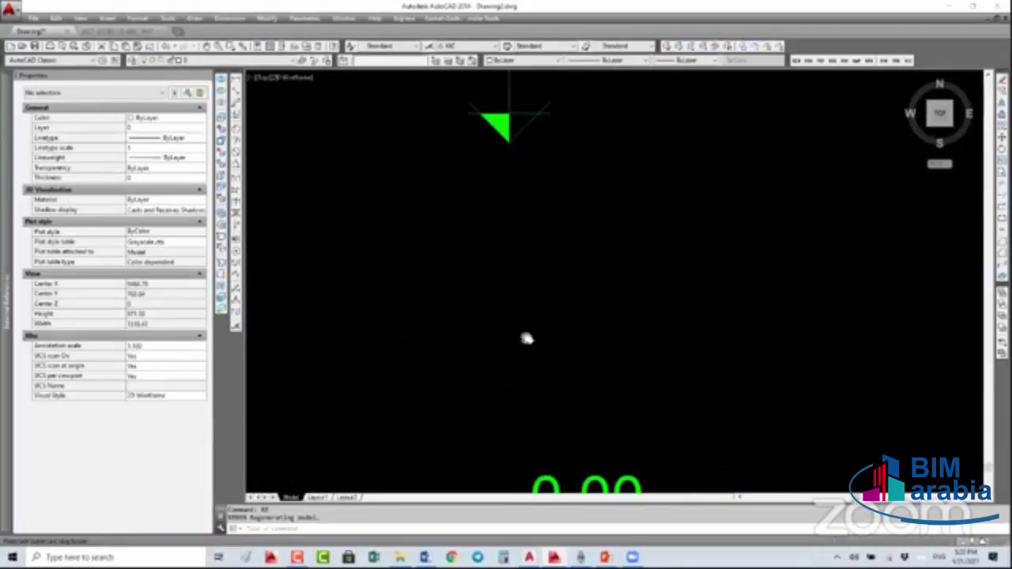
pyautogui.scroll(-4, 527, 340)
pyautogui.moveTo(518, 301); pyautogui.dragTo(522, 346, button='middle')
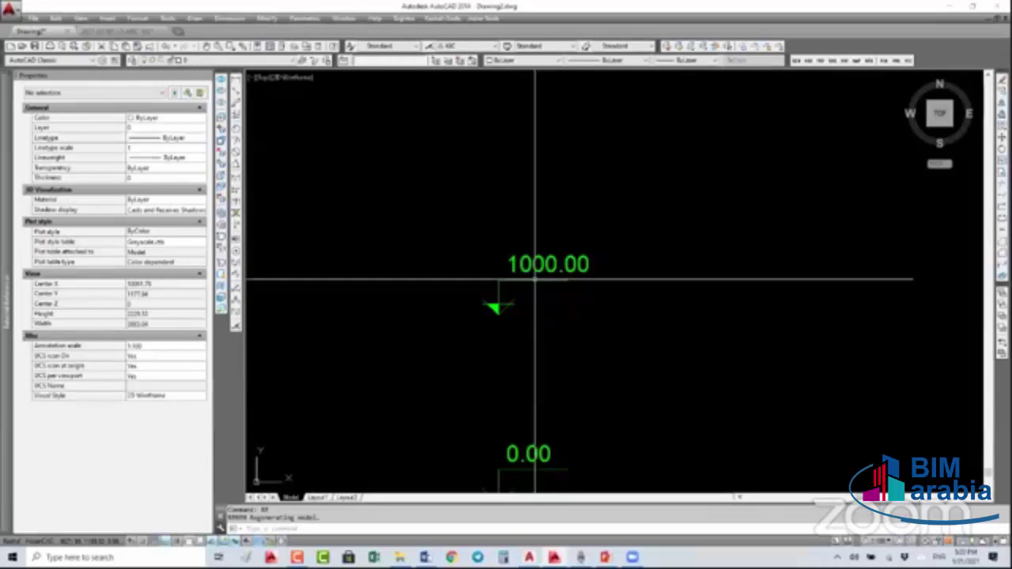
pyautogui.scroll(-6, 535, 278)
pyautogui.scroll(5, 559, 304)
pyautogui.moveTo(570, 379); pyautogui.dragTo(574, 324, button='middle')
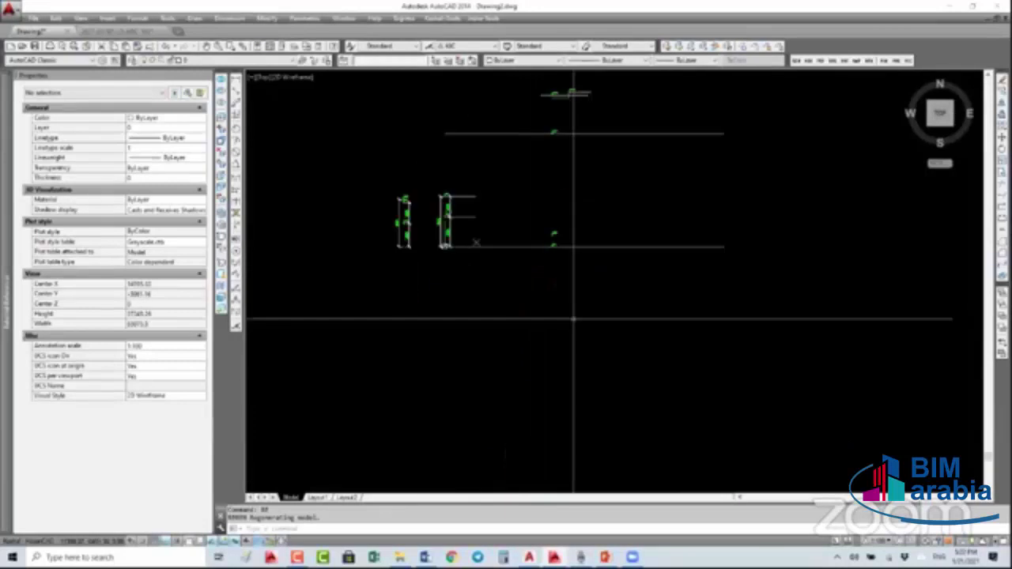
# - Draw a horizontal line from 0,0 running right along the ground level
pyautogui.write('l')
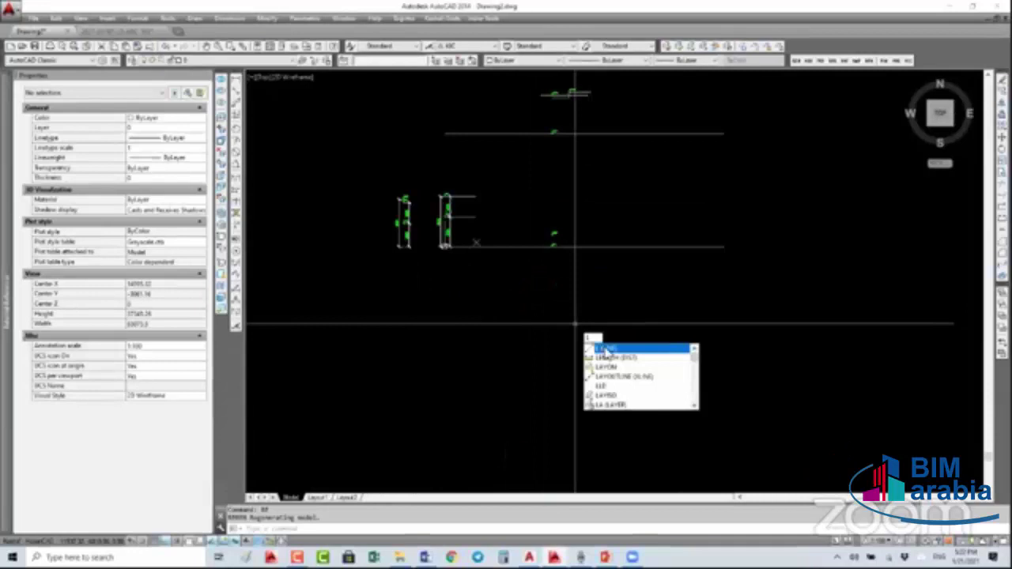
pyautogui.click(606, 350)
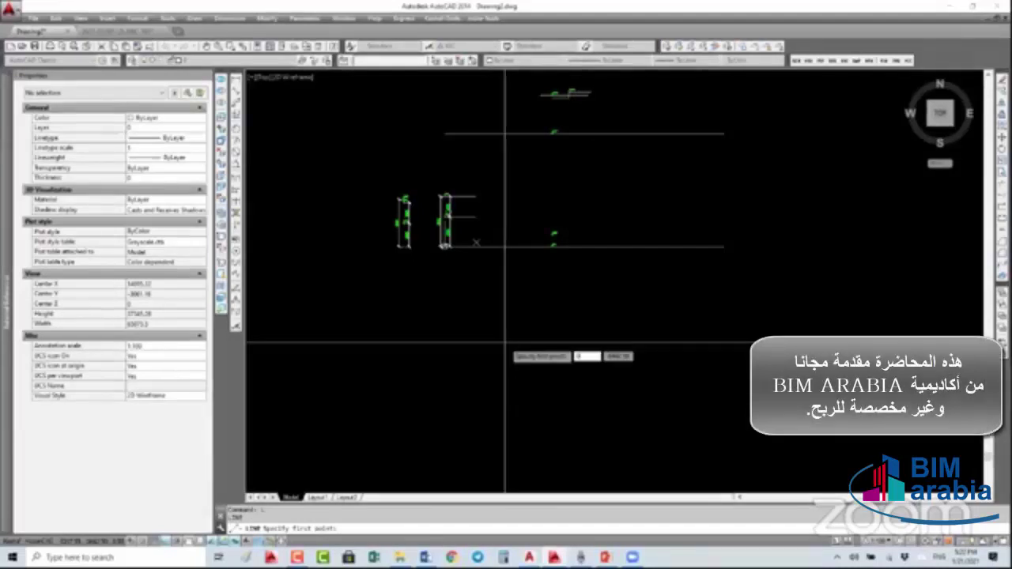
pyautogui.press('Tab')
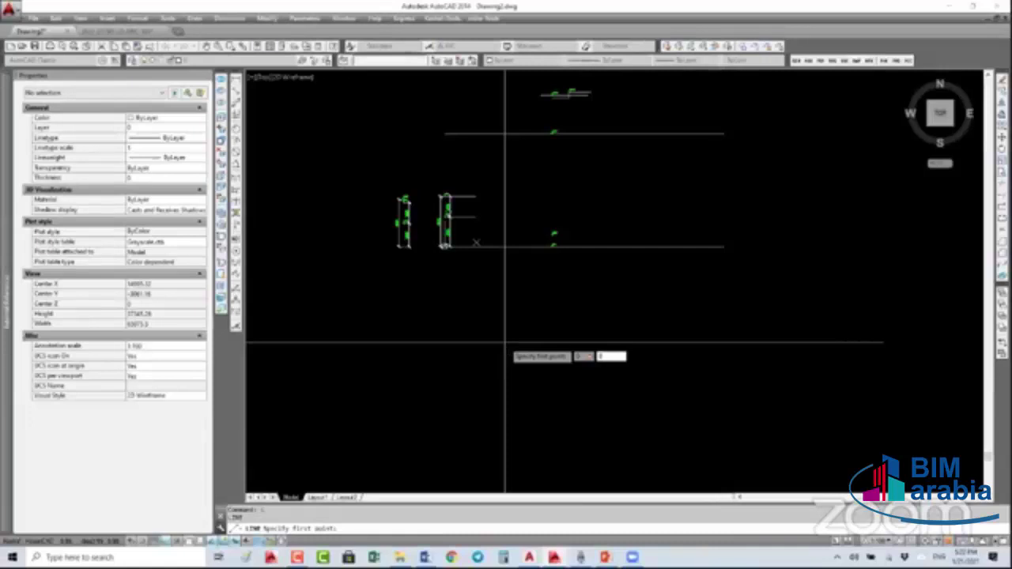
pyautogui.press('Return')
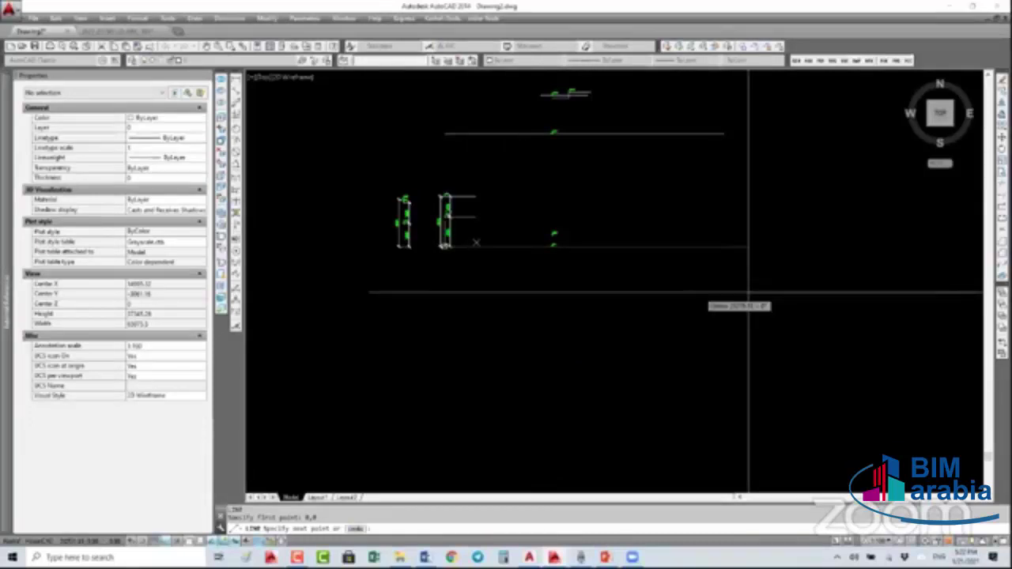
pyautogui.click(779, 288)
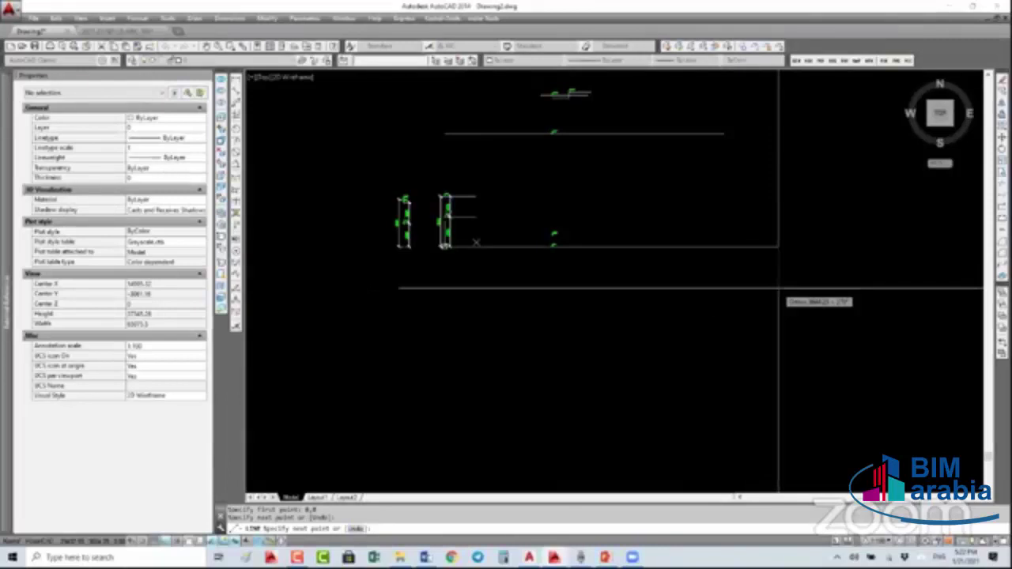
pyautogui.press('Escape')
pyautogui.press('Escape')
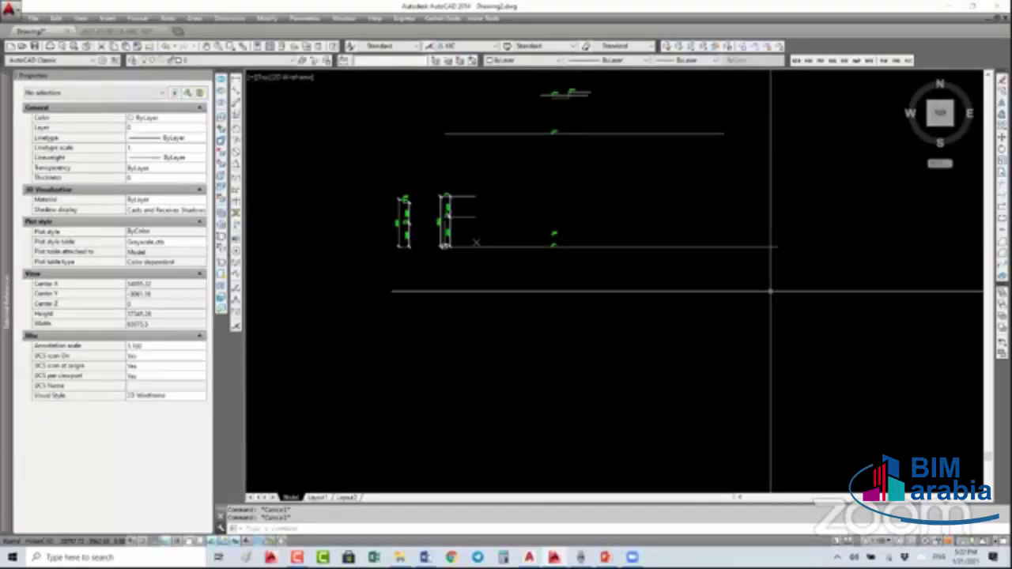
pyautogui.scroll(8, 532, 238)
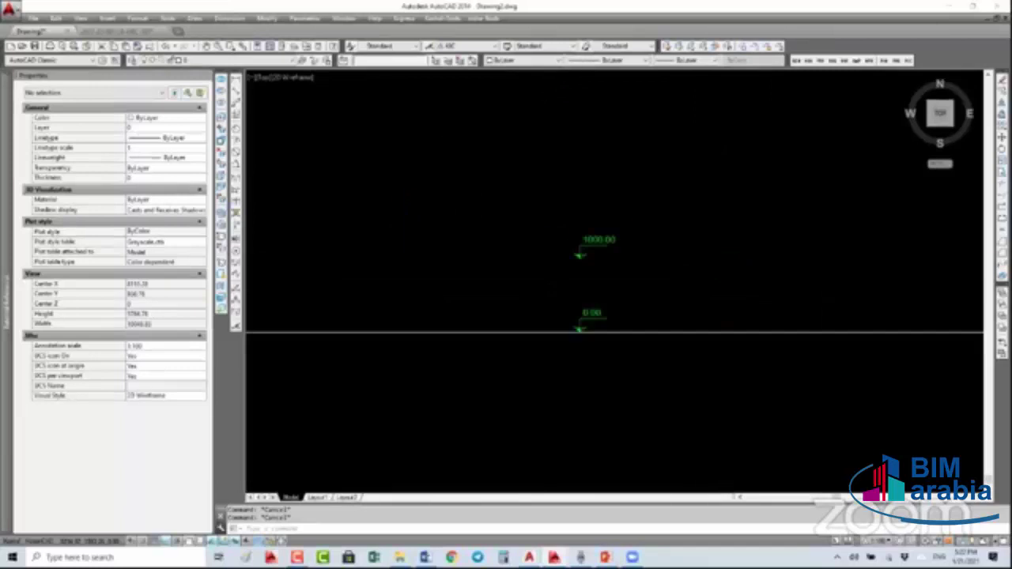
# - Open the field behind the 1000.00 marker's elevation and copy its field expression
pyautogui.scroll(2, 582, 253)
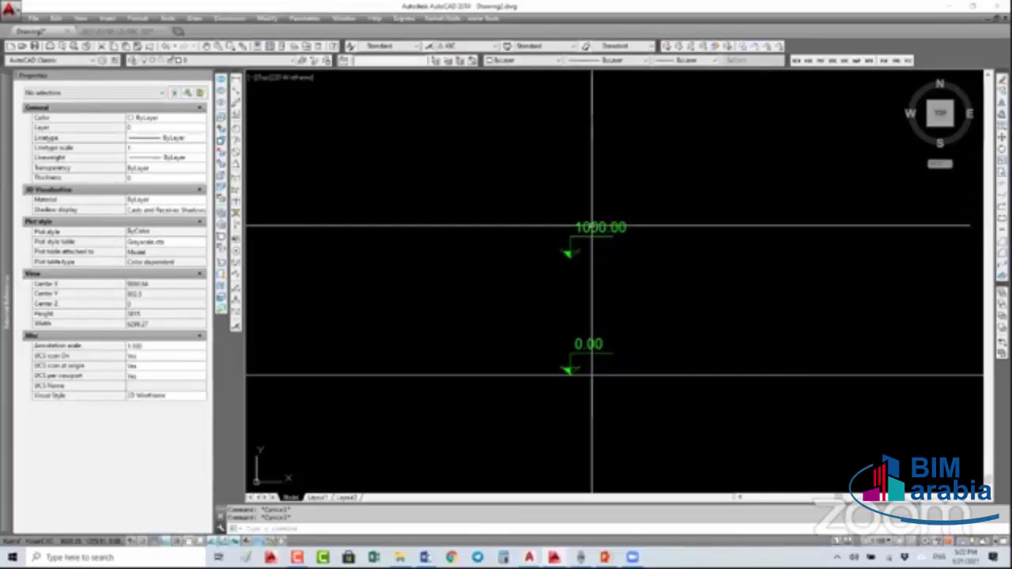
pyautogui.click(591, 225)
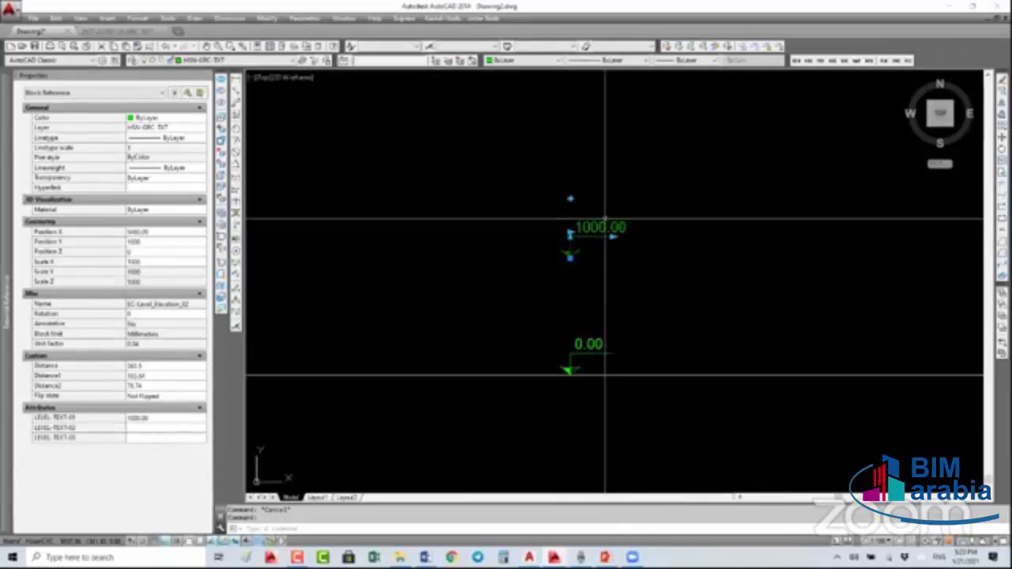
pyautogui.press('Escape')
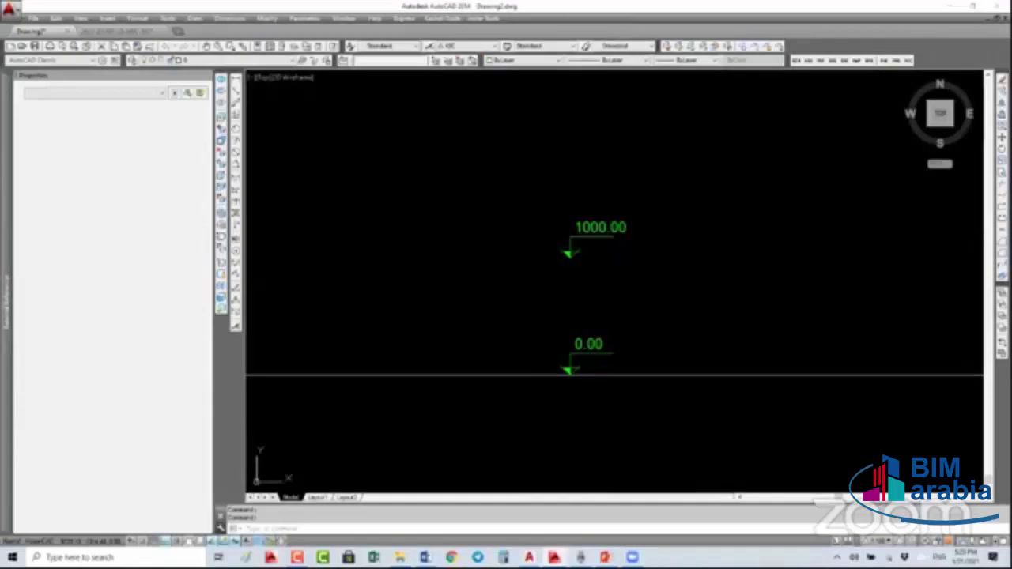
pyautogui.doubleClick(591, 228)
pyautogui.doubleClick(288, 212)
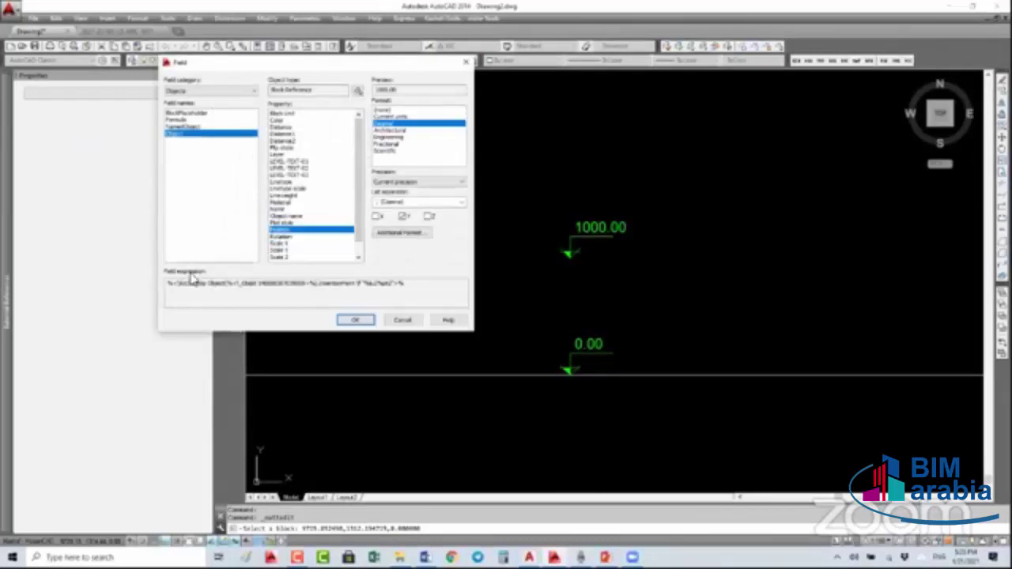
pyautogui.moveTo(419, 285); pyautogui.dragTo(399, 284)
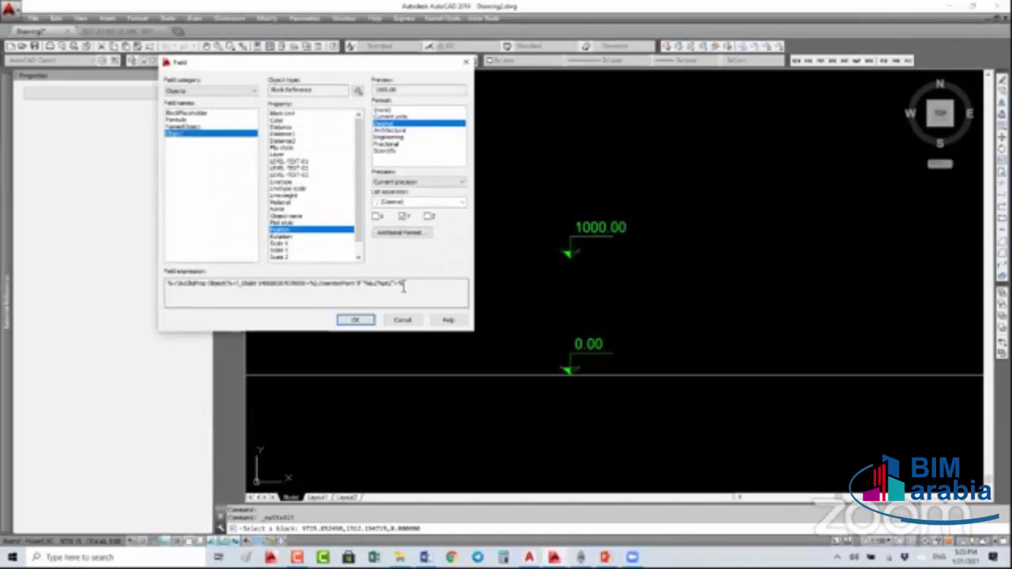
pyautogui.moveTo(325, 290); pyautogui.dragTo(248, 288)
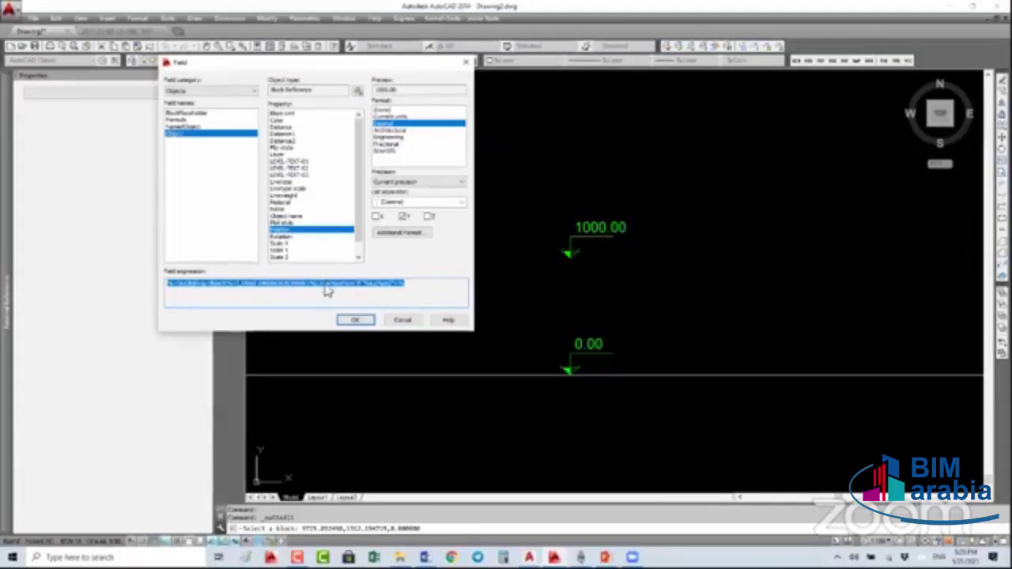
pyautogui.rightClick(233, 319)
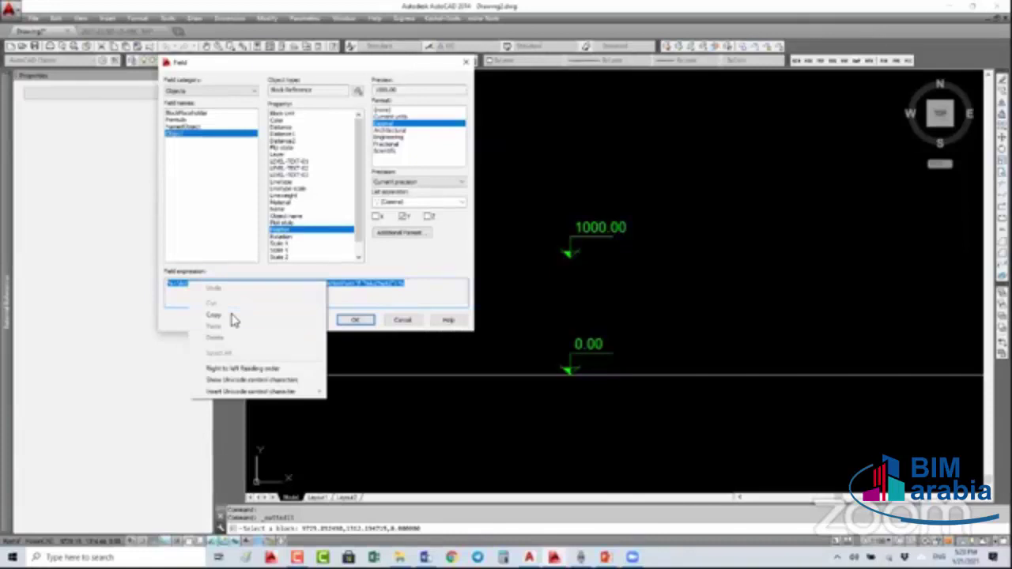
pyautogui.click(269, 315)
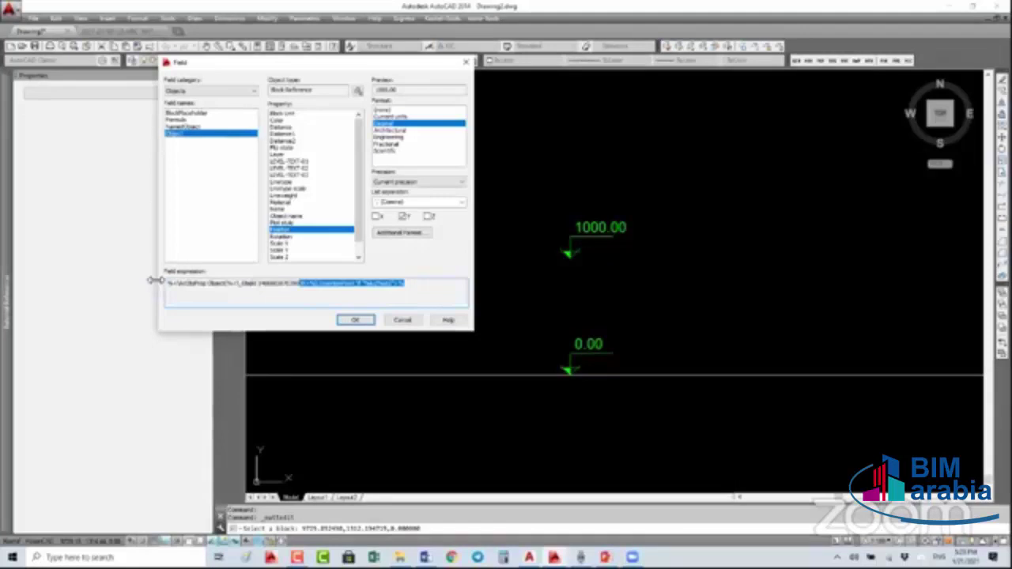
pyautogui.rightClick(288, 286)
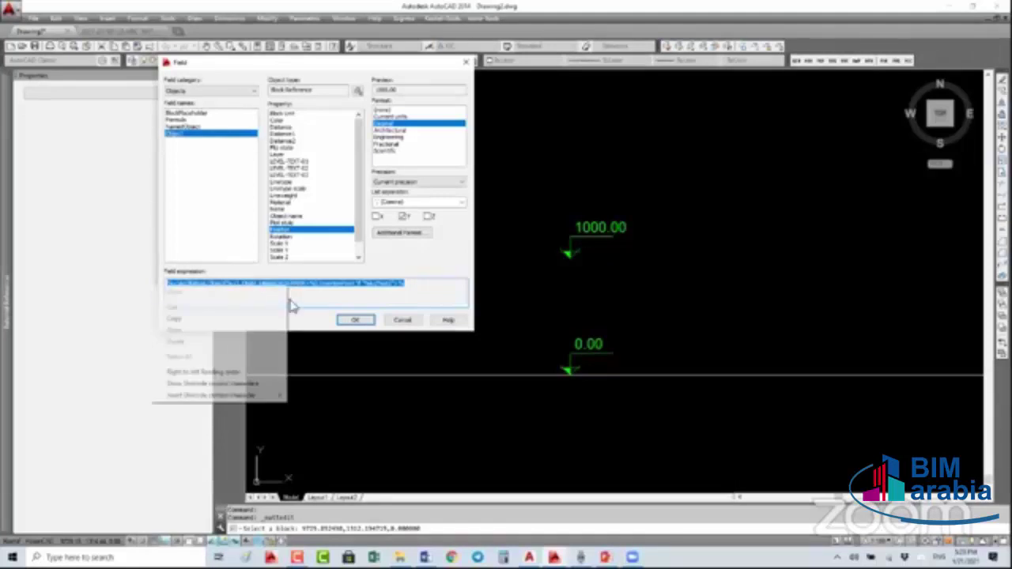
pyautogui.click(218, 320)
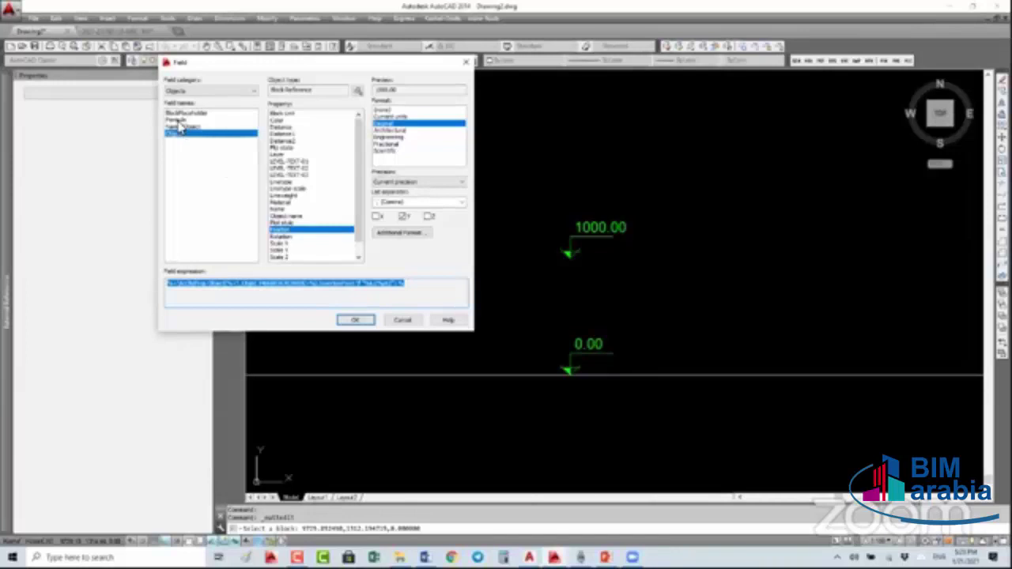
# - Turn the field into a formula of the pasted expression divided by 1000, making it read 1.00
pyautogui.click(179, 120)
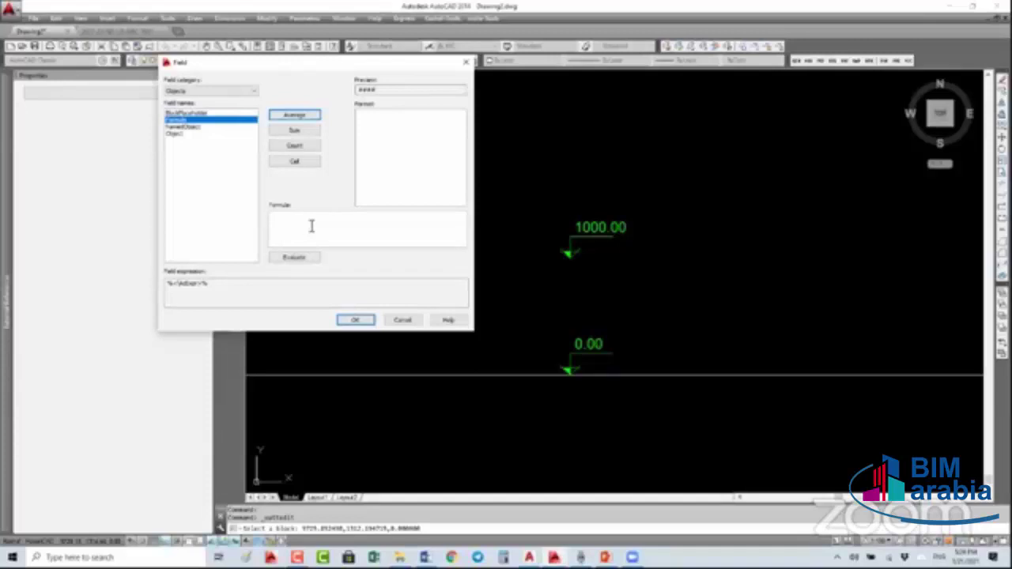
pyautogui.rightClick(309, 230)
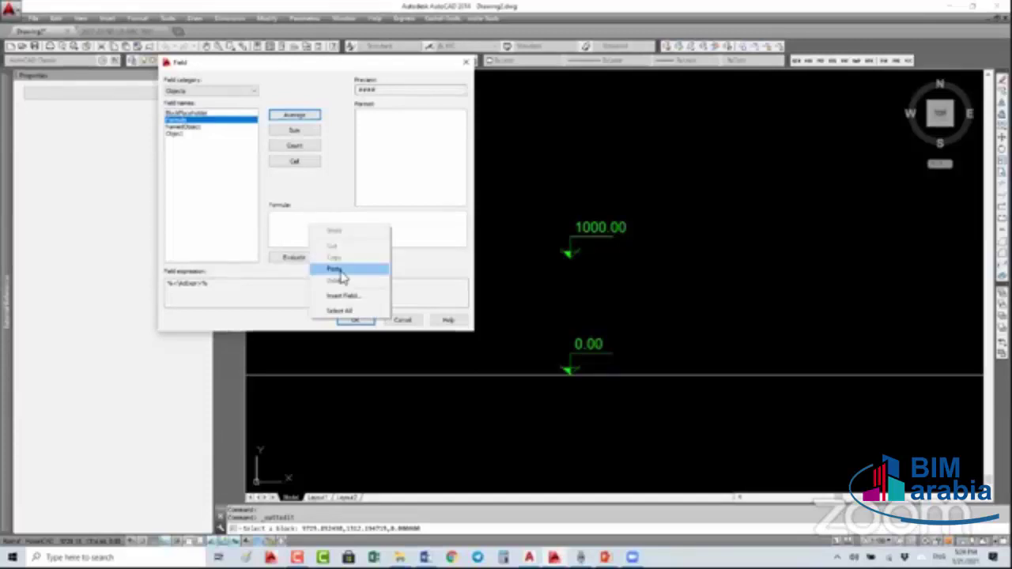
pyautogui.click(337, 270)
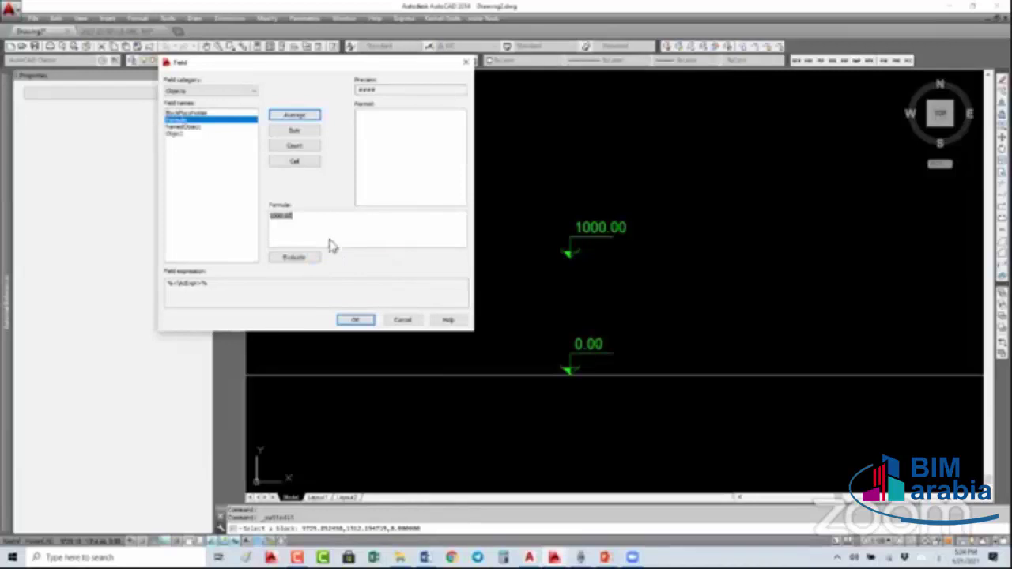
pyautogui.click(294, 257)
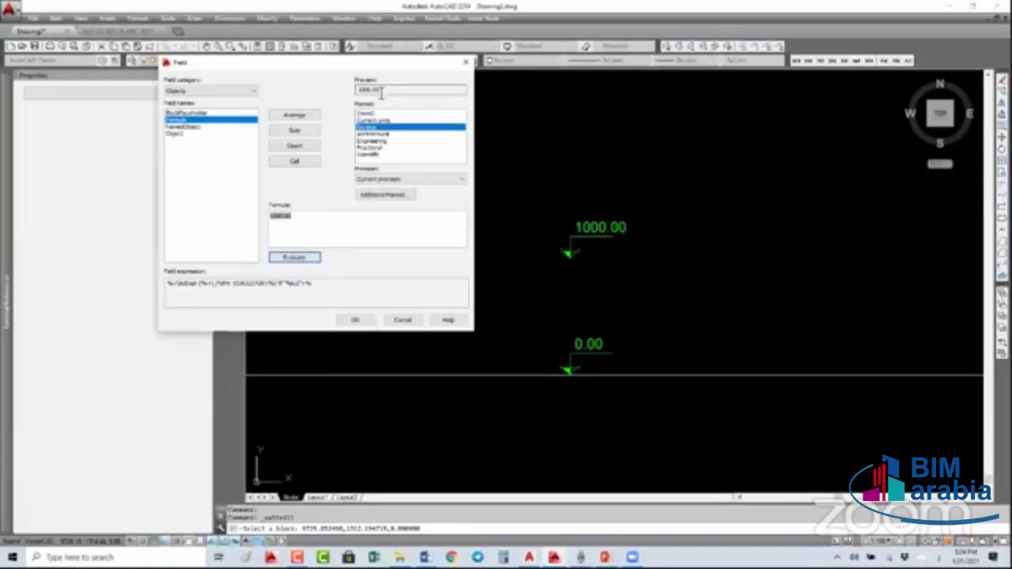
pyautogui.click(370, 127)
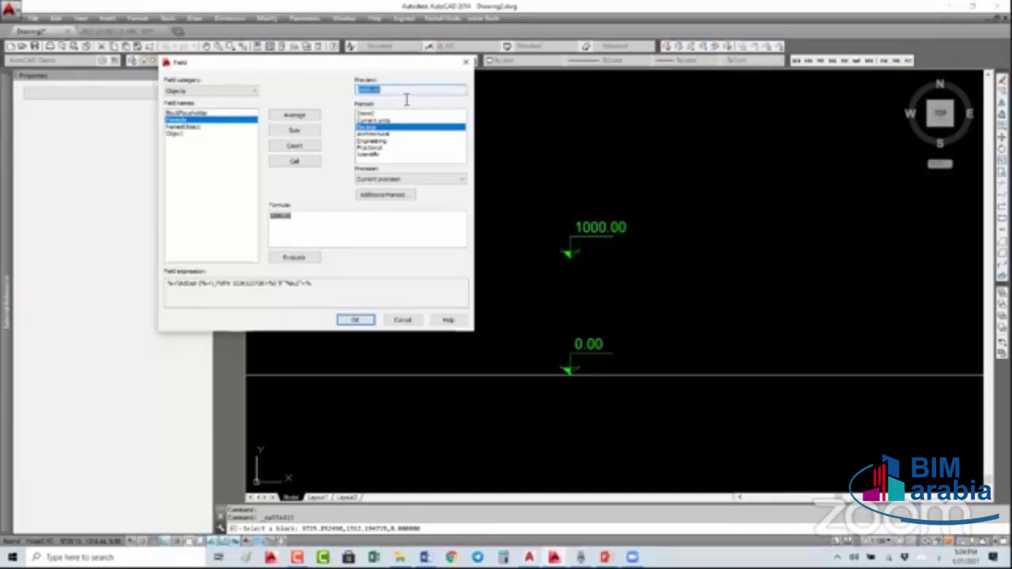
pyautogui.click(300, 219)
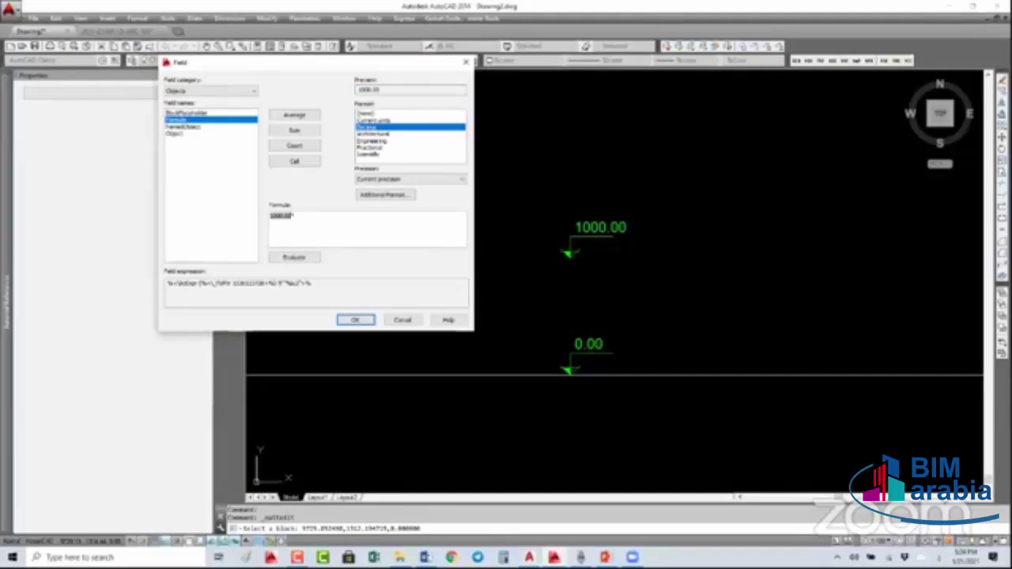
pyautogui.write('*1')
pyautogui.write('00')
pyautogui.press('BackSpace')
pyautogui.press('BackSpace')
pyautogui.press('BackSpace')
pyautogui.write('/1000')
pyautogui.click(294, 258)
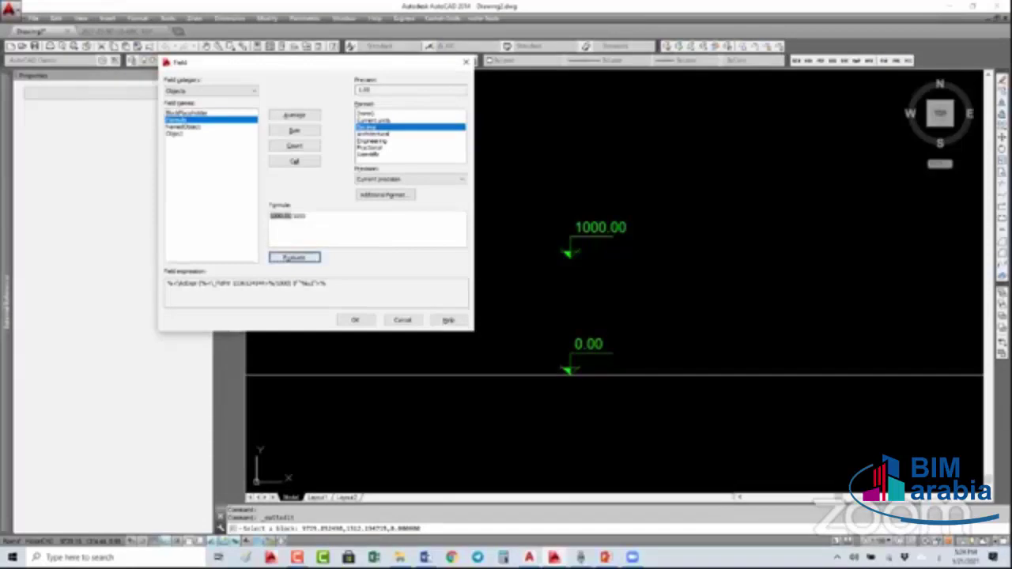
pyautogui.press('Return')
pyautogui.click(560, 265)
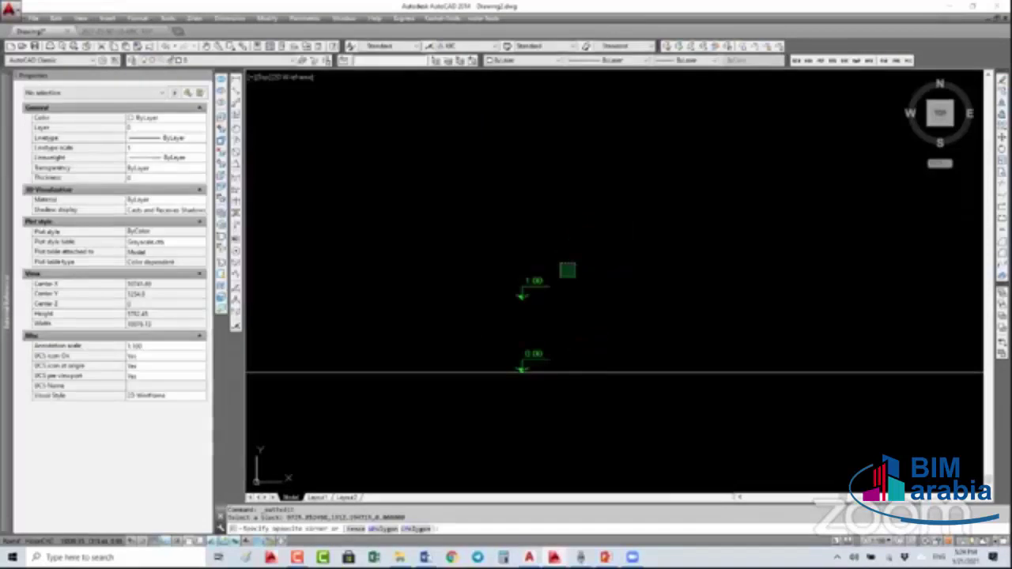
# - Select the top level marker reading 3.61 and open it in the attribute editor
pyautogui.click(560, 277)
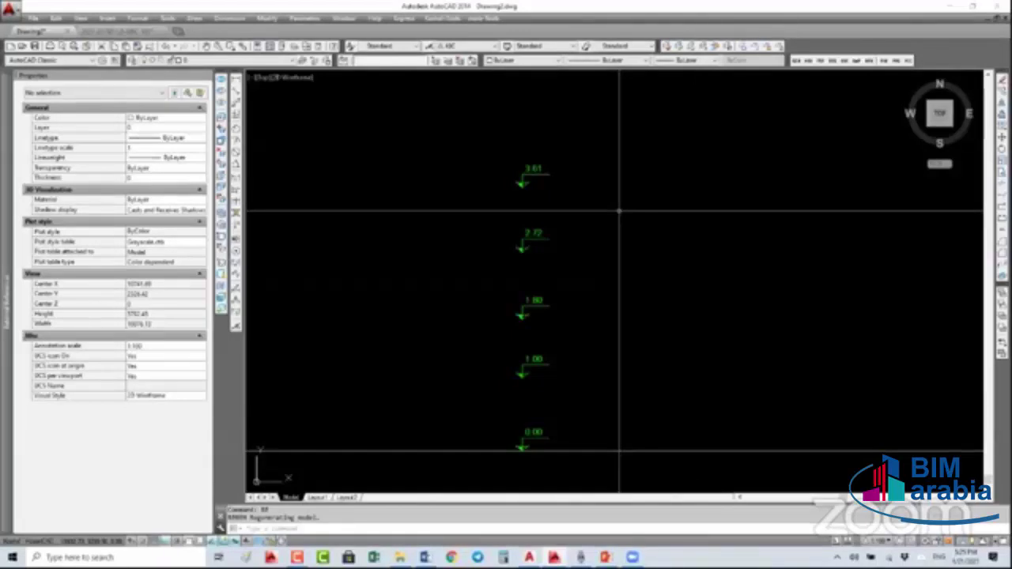
pyautogui.click(530, 169)
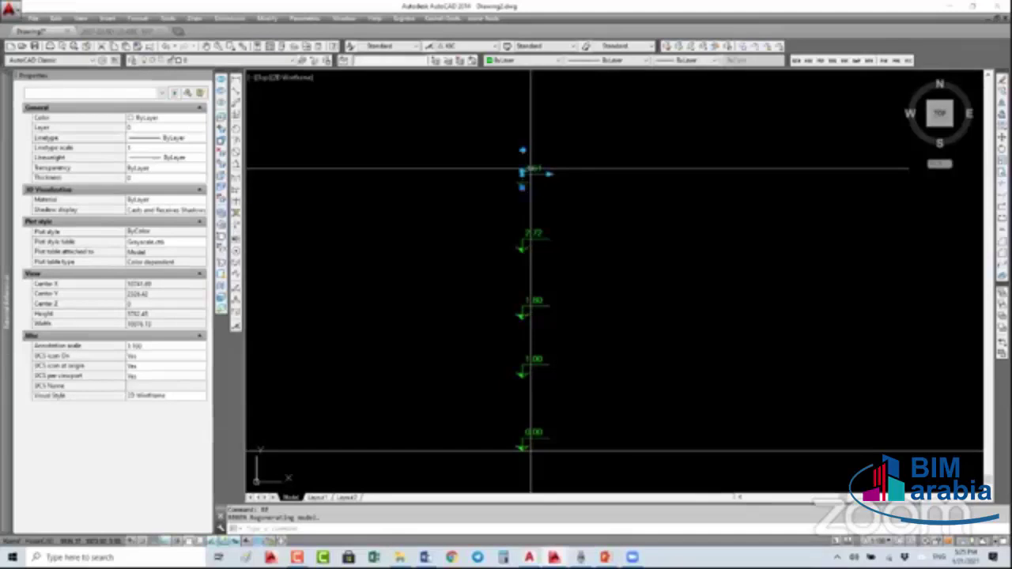
pyautogui.doubleClick(531, 169)
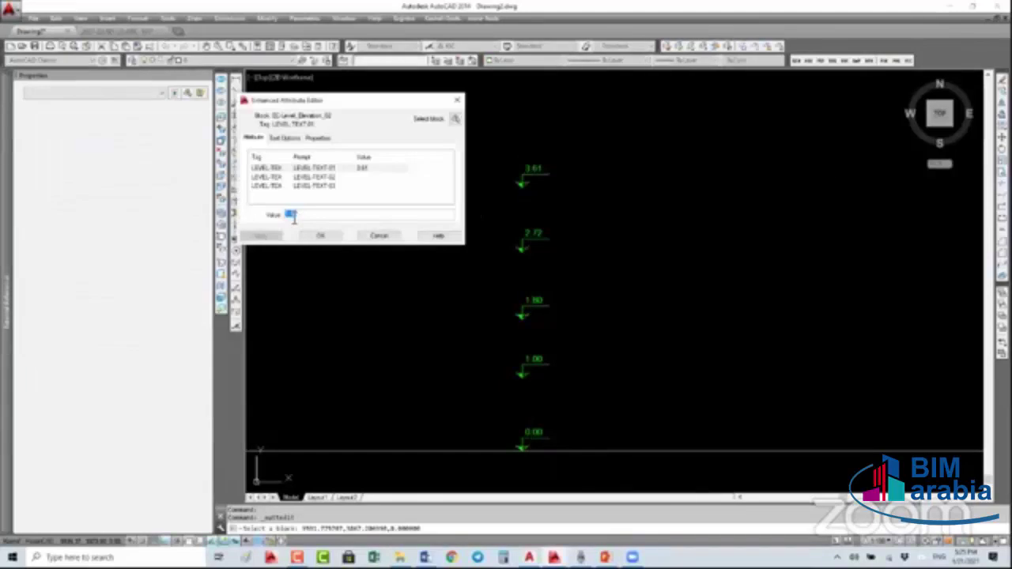
# - Format the top marker's elevation field with 0.000 precision, prefix 'E: ' and suffix ' M'
pyautogui.doubleClick(292, 216)
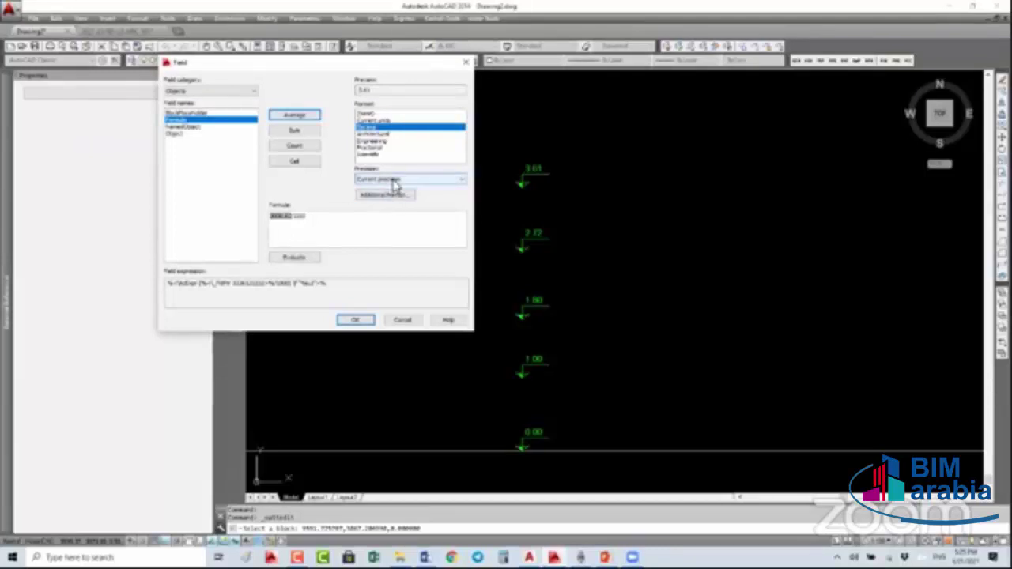
pyautogui.click(396, 182)
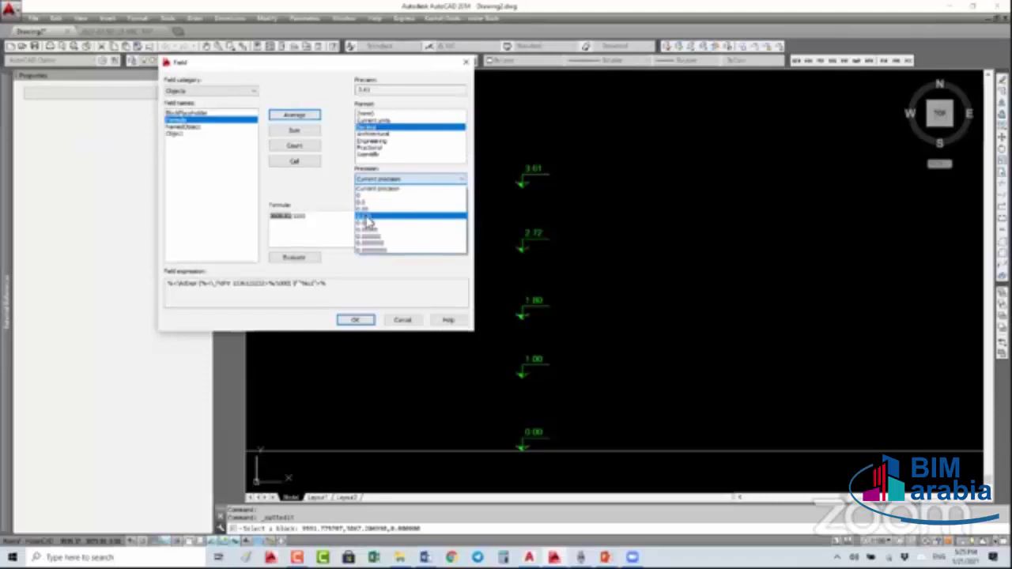
pyautogui.click(371, 217)
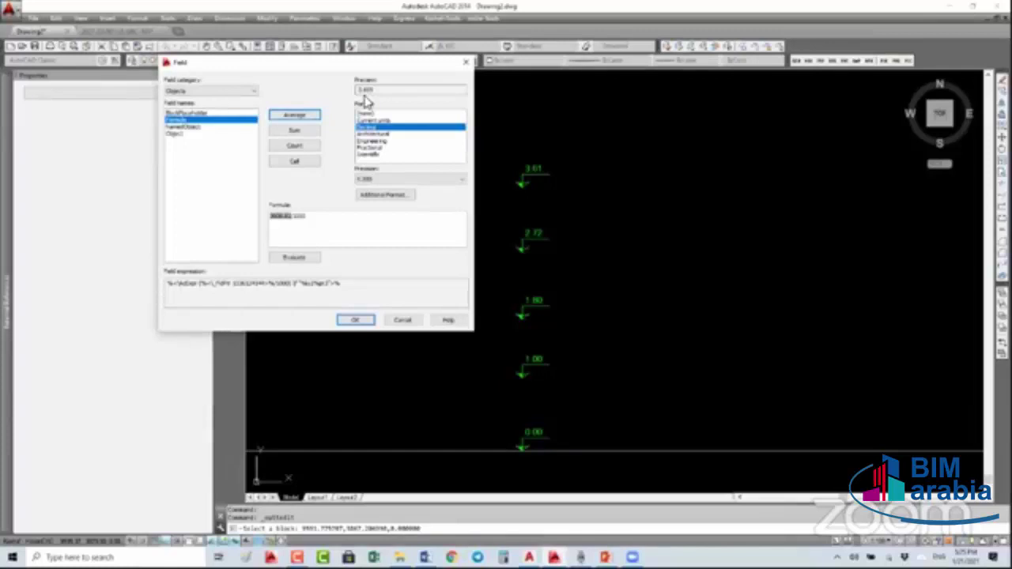
pyautogui.click(395, 198)
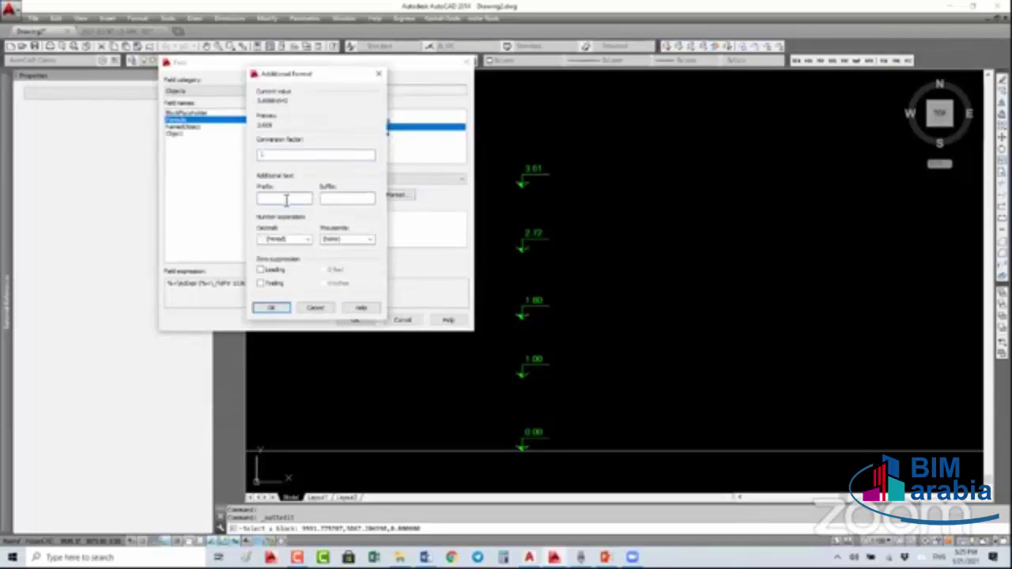
pyautogui.click(287, 200)
pyautogui.write('+')
pyautogui.write(':')
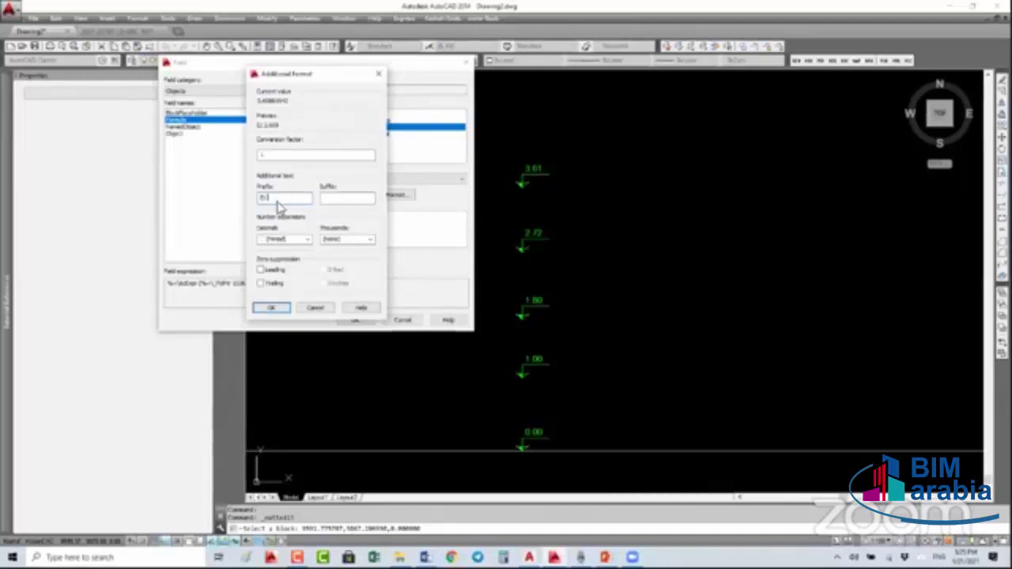
pyautogui.click(354, 199)
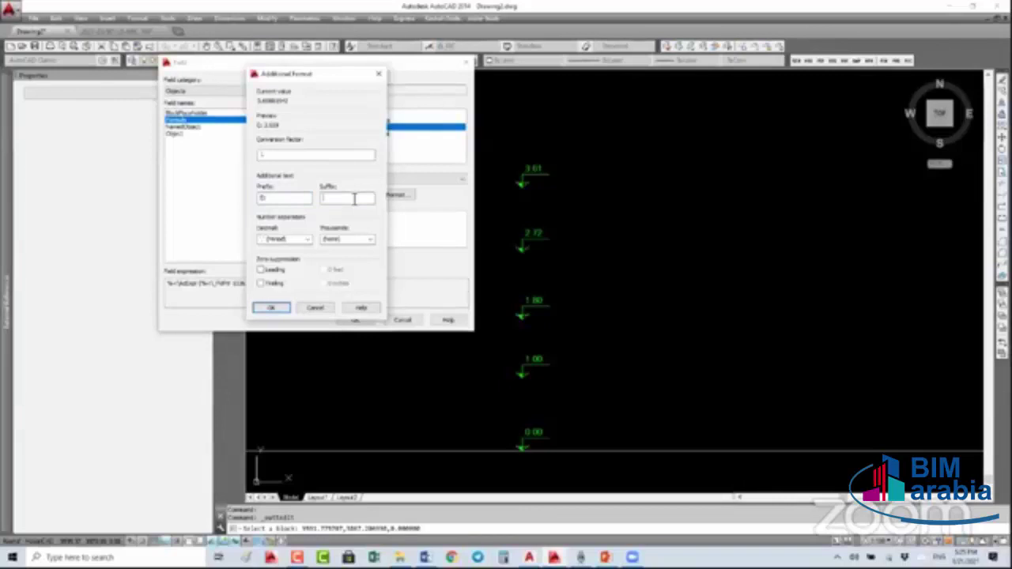
pyautogui.click(277, 308)
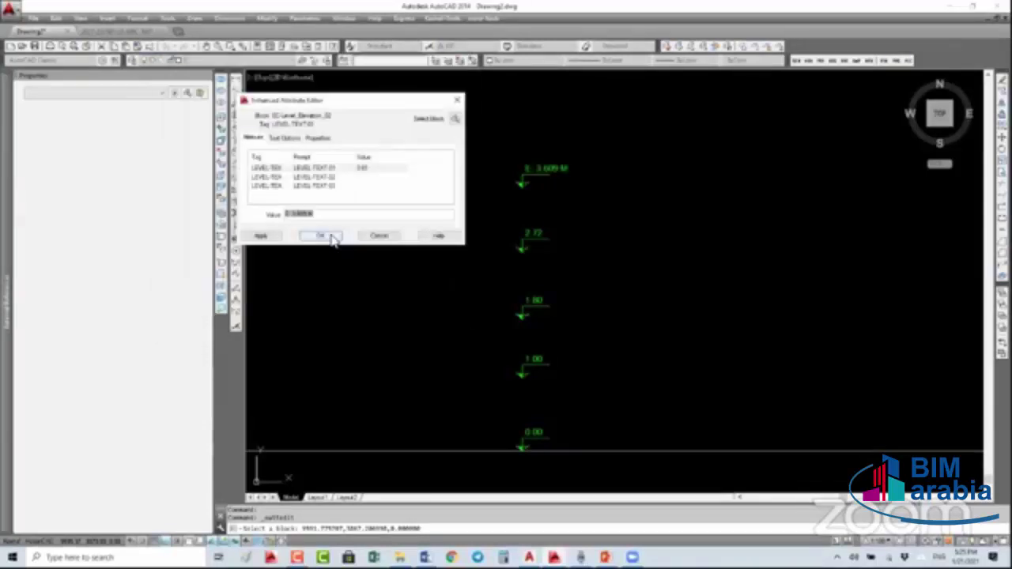
pyautogui.click(332, 237)
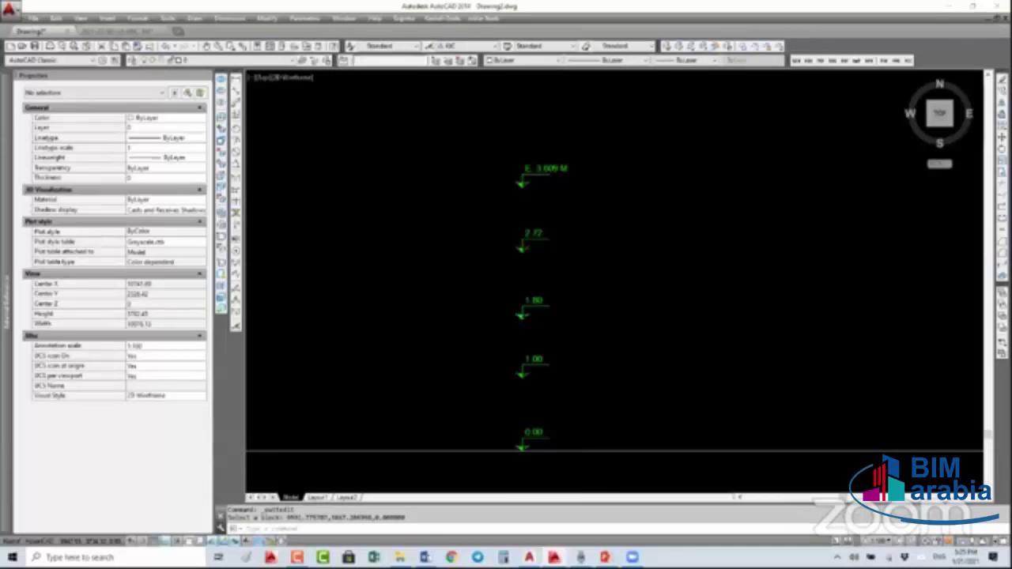
pyautogui.scroll(4, 561, 166)
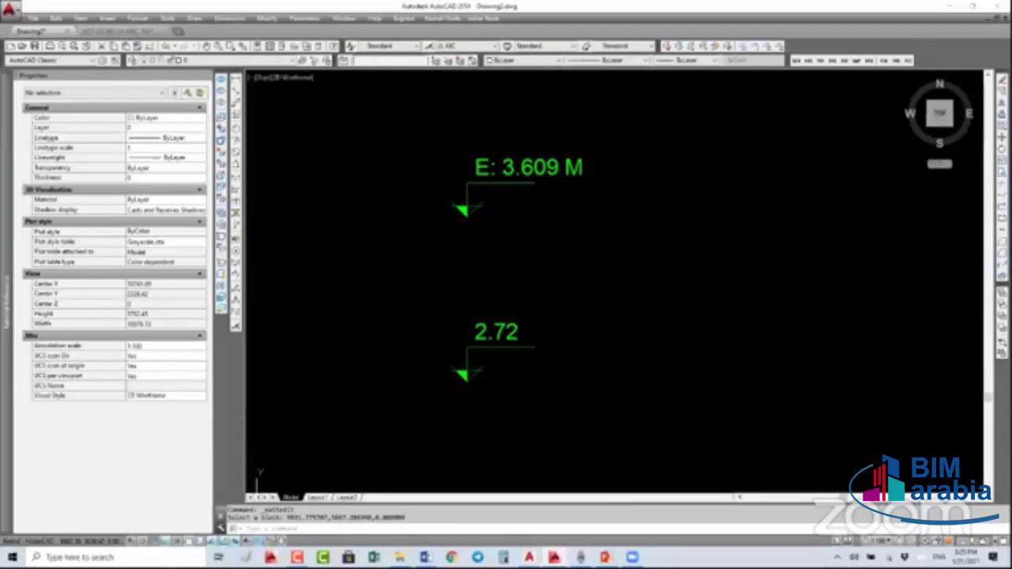
pyautogui.scroll(-2, 629, 236)
pyautogui.click(628, 236)
pyautogui.press('Escape')
pyautogui.scroll(-2, 678, 185)
pyautogui.write('re')
pyautogui.press('Return')
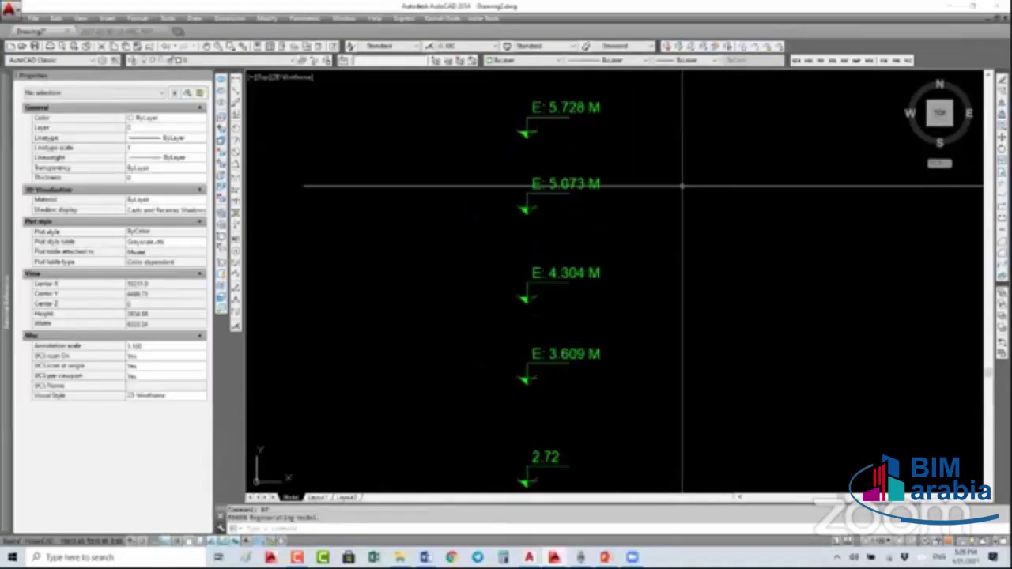
pyautogui.scroll(-2, 678, 185)
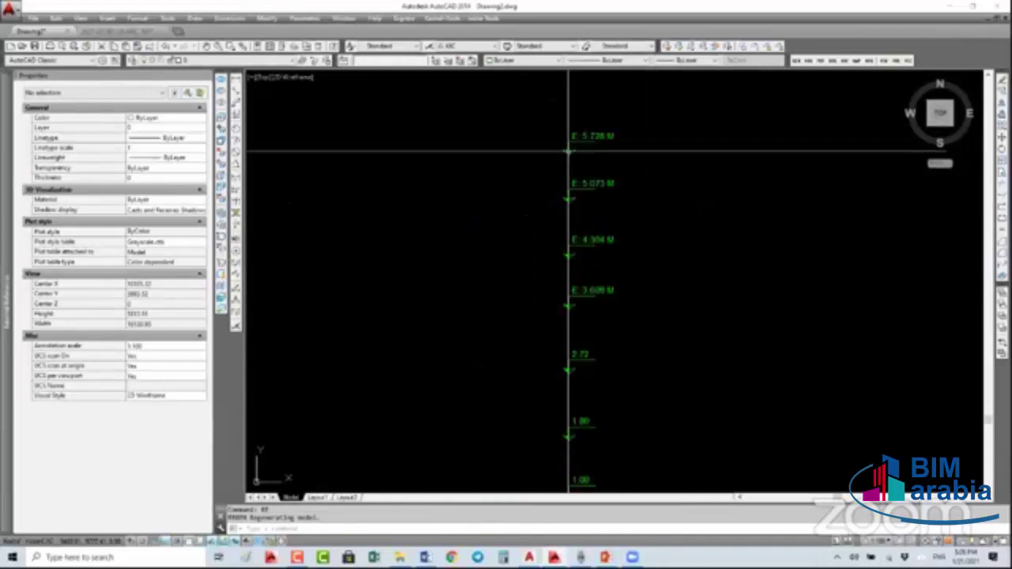
pyautogui.scroll(2, 588, 144)
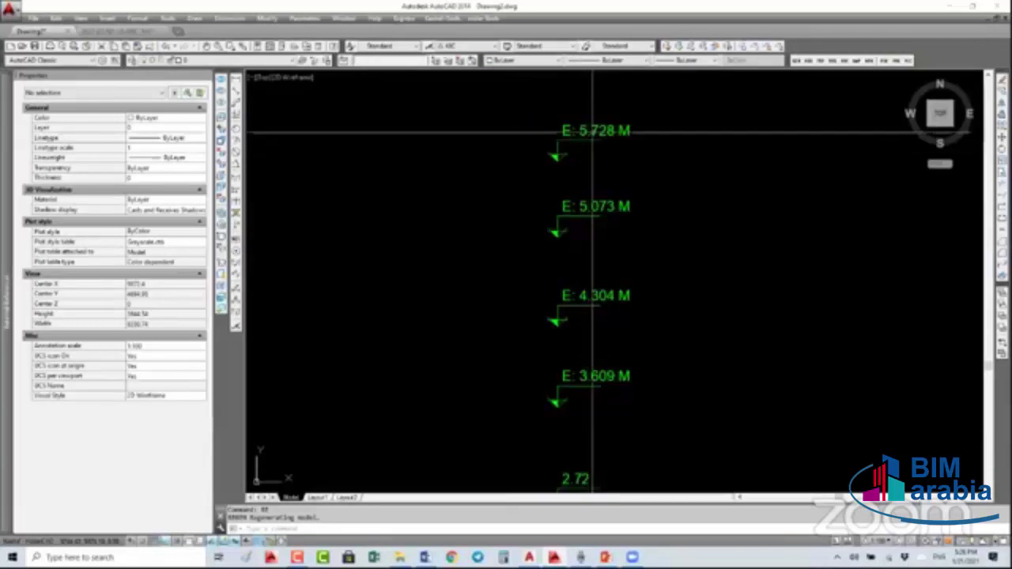
pyautogui.scroll(2, 651, 108)
pyautogui.click(655, 113)
pyautogui.press('Escape')
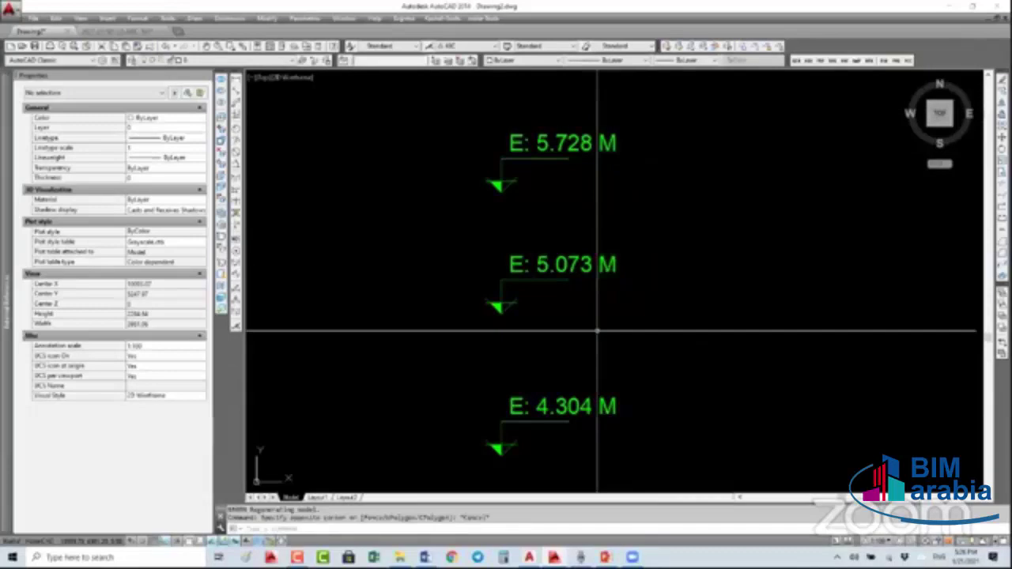
pyautogui.write('re')
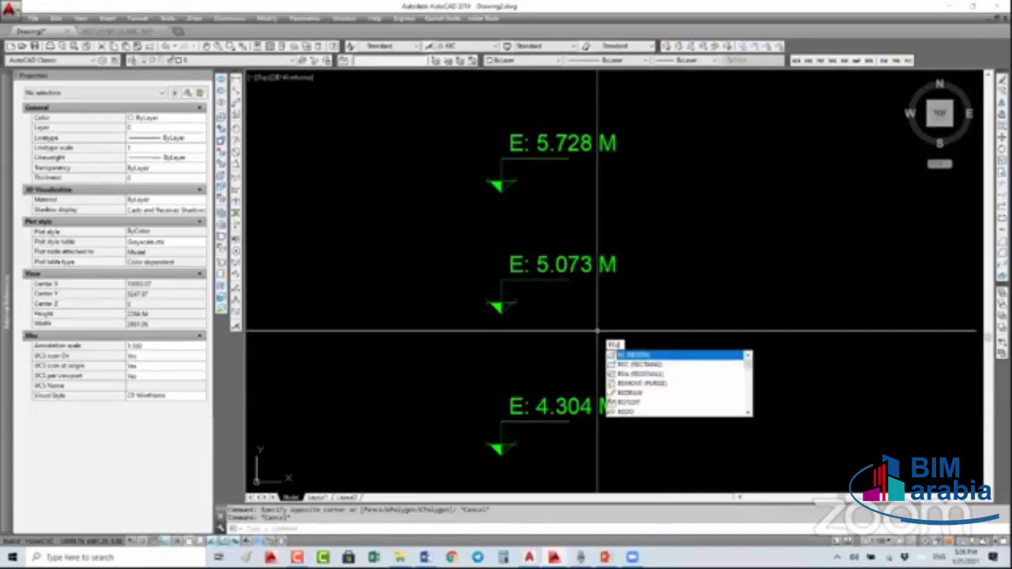
pyautogui.write('c')
# - Draw two tall rectangles by the markers and stretch them upward until the top marker reads E: 6.677 M
pyautogui.press('Return')
pyautogui.click(594, 332)
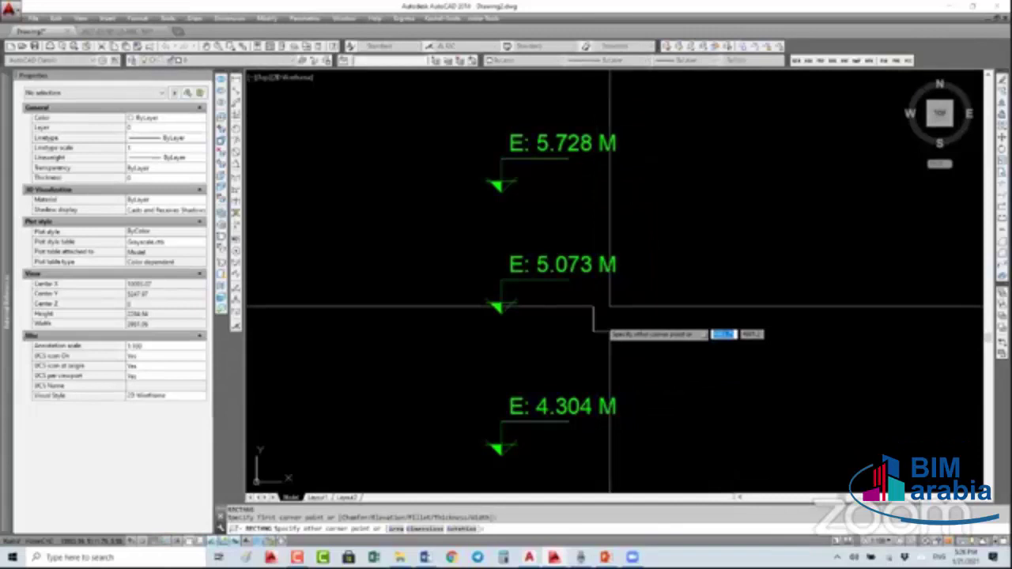
pyautogui.click(685, 97)
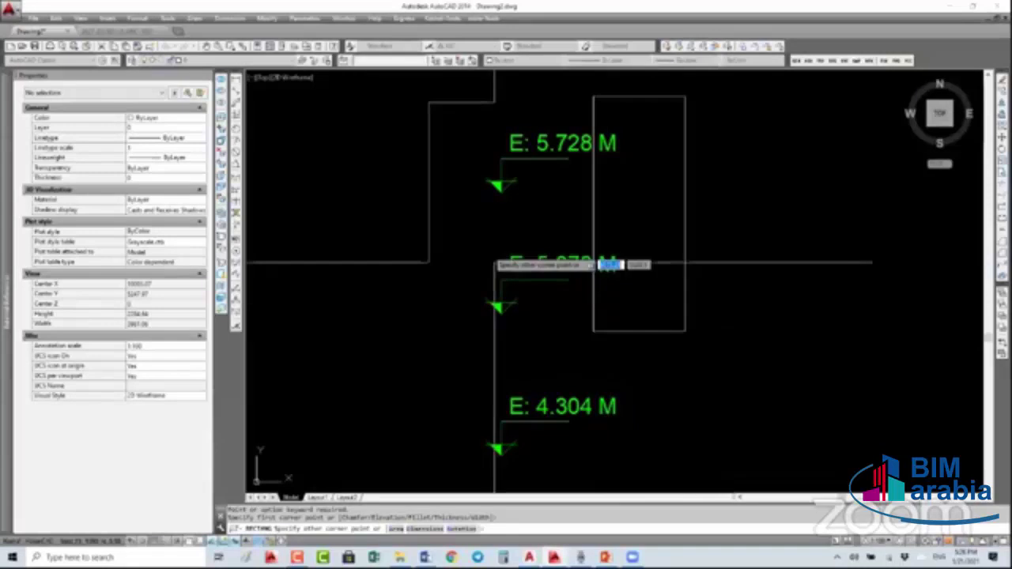
pyautogui.click(534, 332)
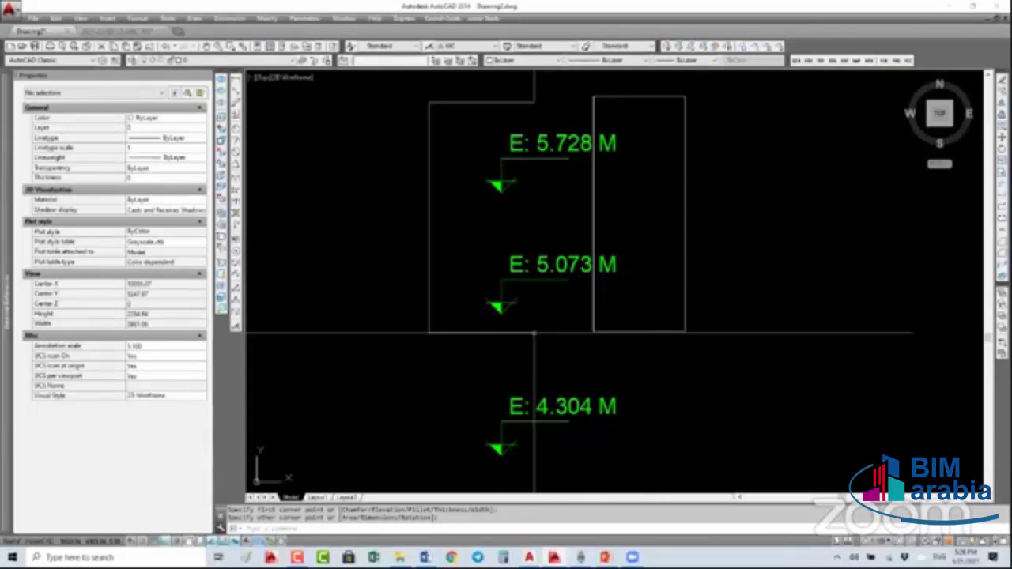
pyautogui.scroll(-2, 575, 250)
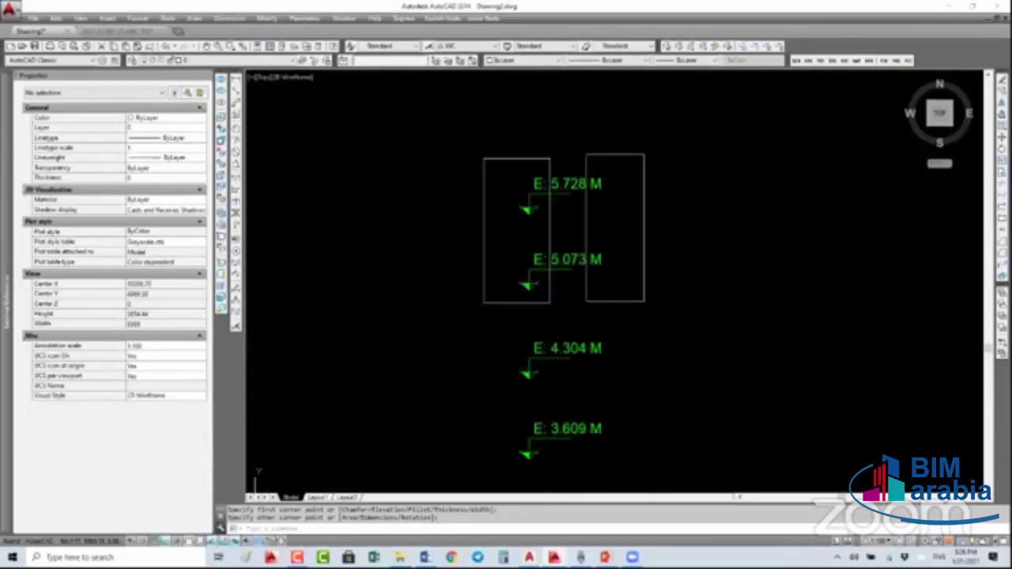
pyautogui.click(428, 312)
pyautogui.write('re')
pyautogui.press('Return')
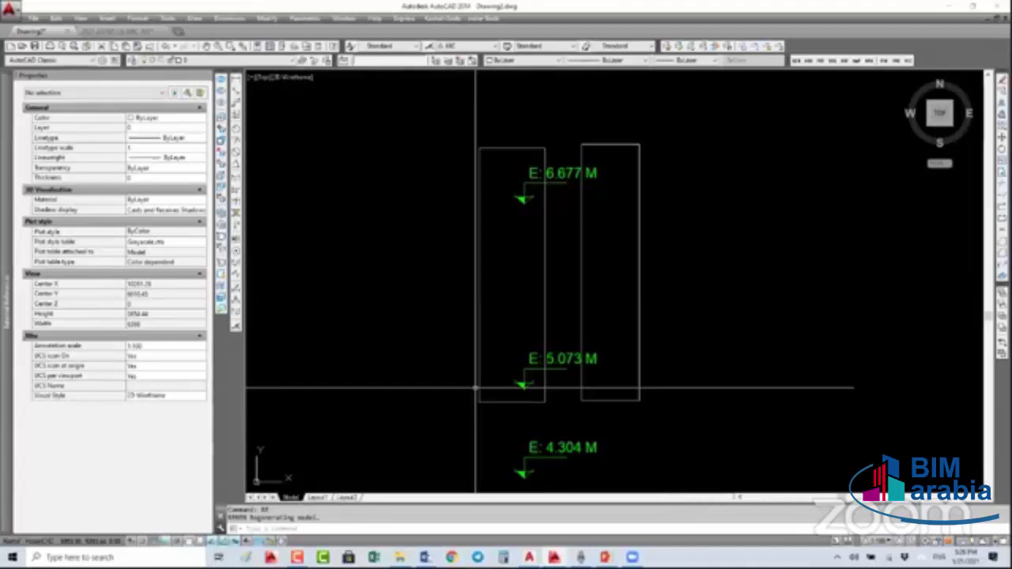
# - Draw a central square and a tall rectangle to its right
pyautogui.scroll(-5, 577, 324)
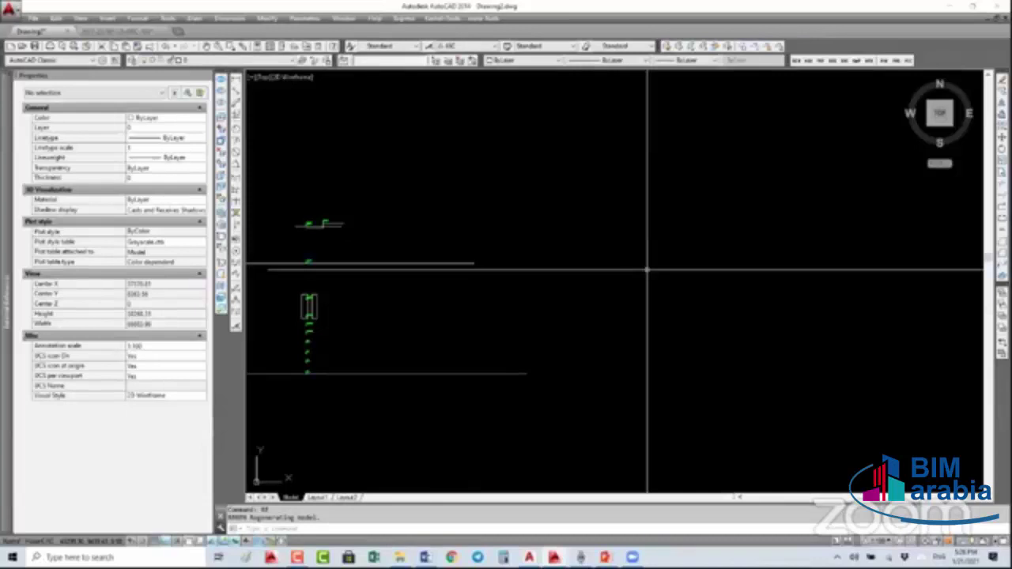
pyautogui.press('Escape')
pyautogui.press('Escape')
pyautogui.write('c')
pyautogui.press('Return')
pyautogui.click(751, 184)
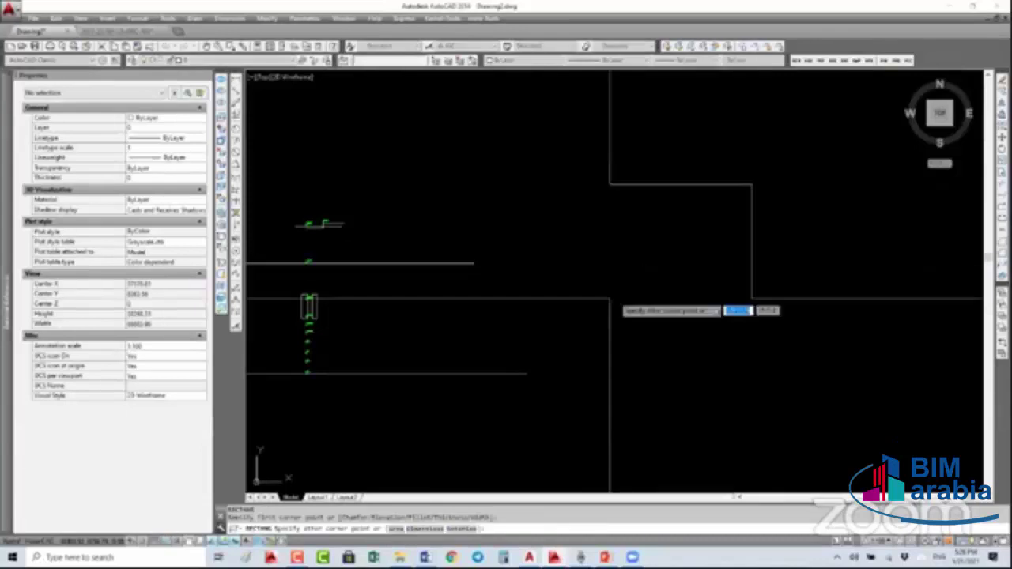
pyautogui.click(583, 360)
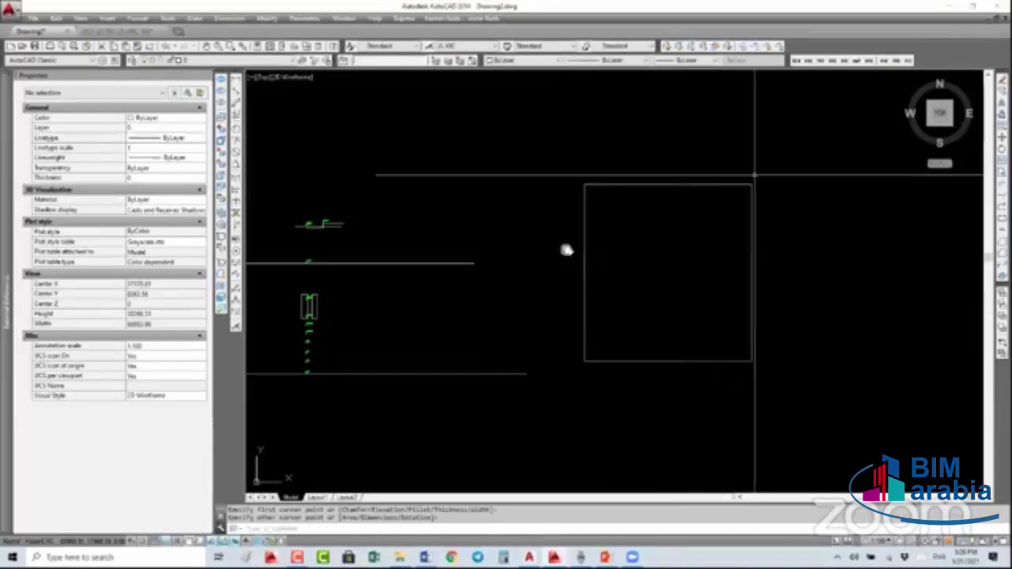
pyautogui.moveTo(738, 243); pyautogui.dragTo(580, 232, button='middle')
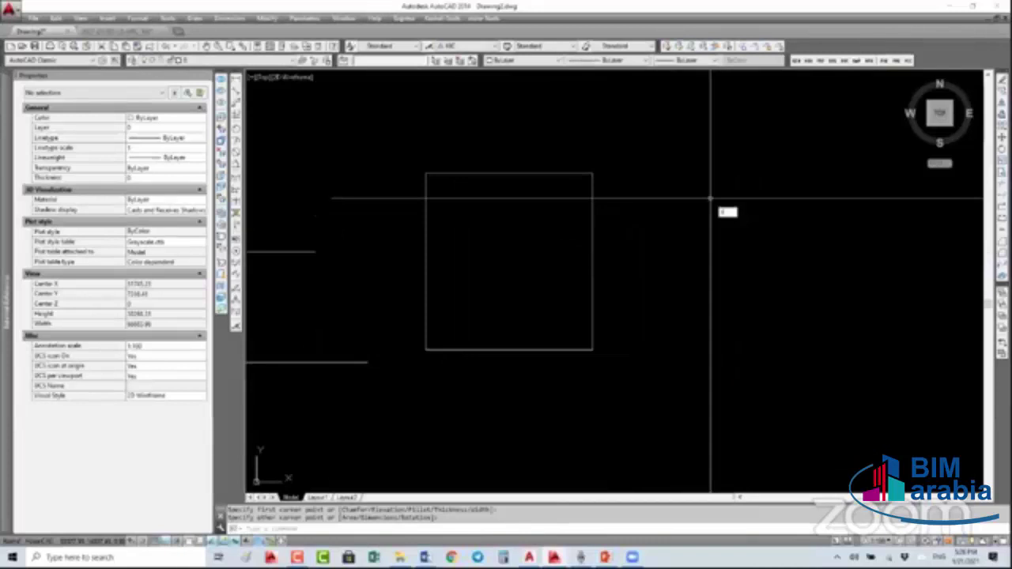
pyautogui.press('Return')
pyautogui.click(723, 160)
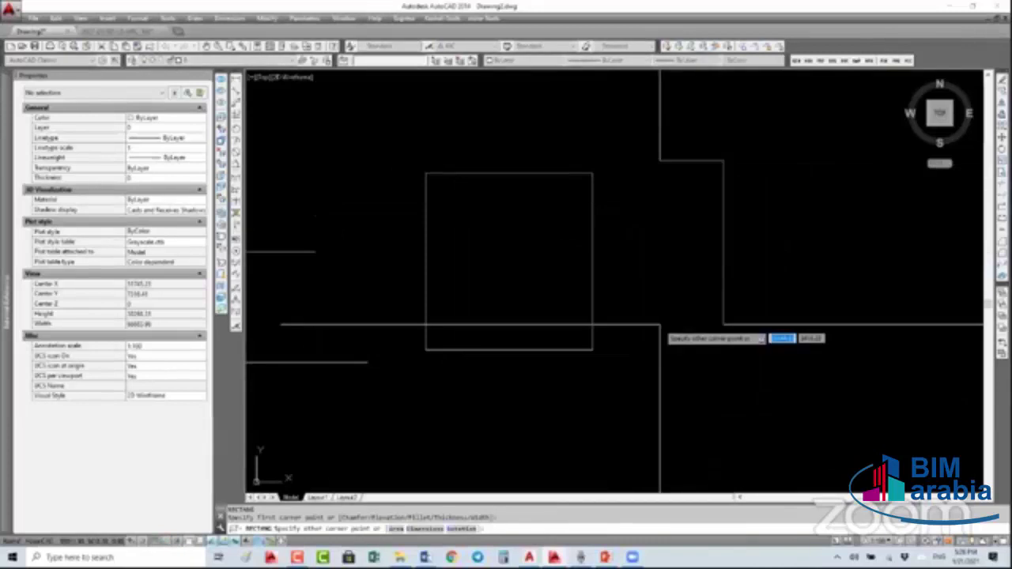
pyautogui.click(654, 350)
# - Add wide rectangles above and below the square, then frame the layout and elevation markers
pyautogui.press('Return')
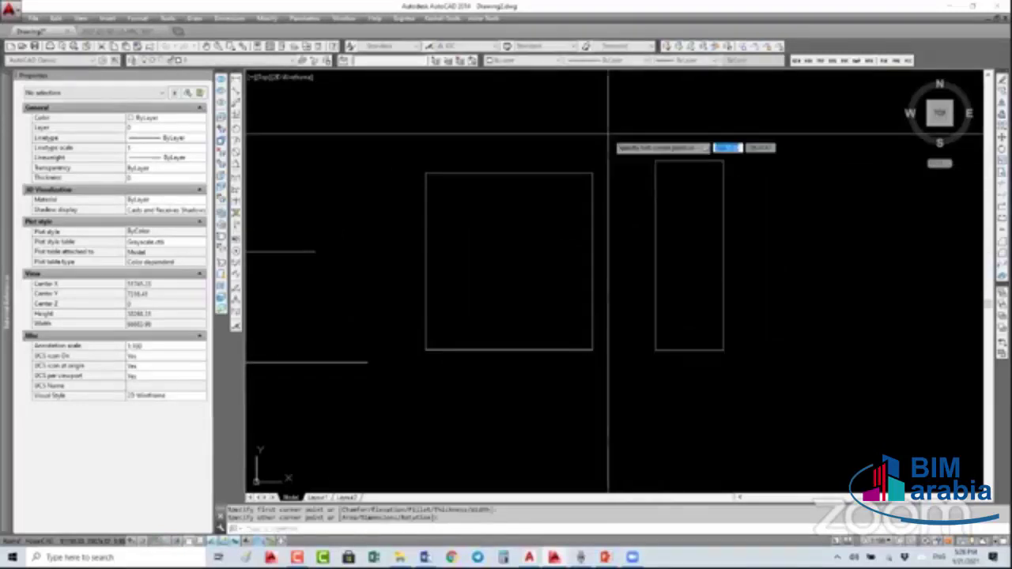
pyautogui.moveTo(609, 134); pyautogui.dragTo(644, 206, button='middle')
pyautogui.click(672, 196)
pyautogui.click(445, 113)
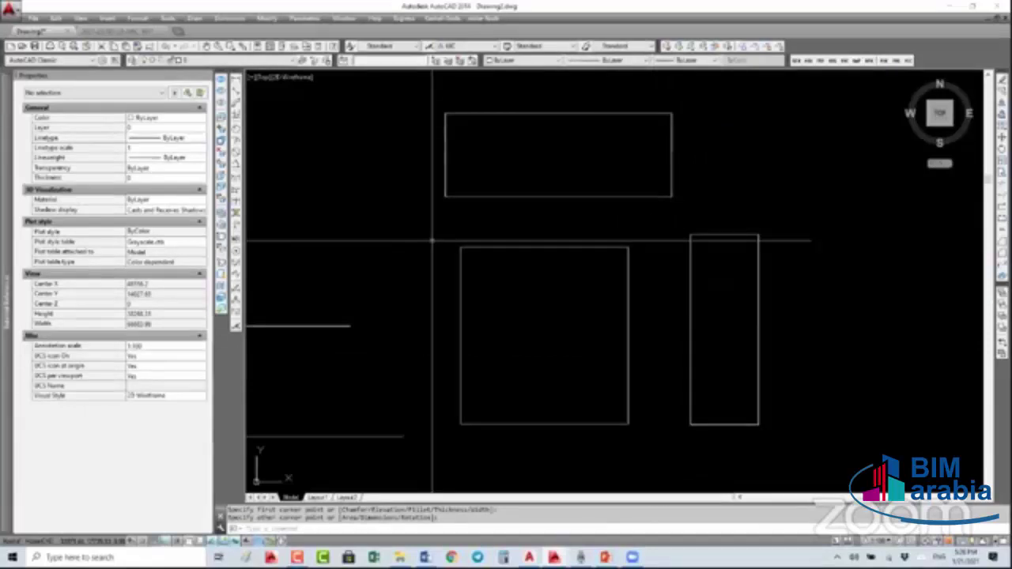
pyautogui.press('Return')
pyautogui.moveTo(432, 239); pyautogui.dragTo(471, 71, button='middle')
pyautogui.click(683, 378)
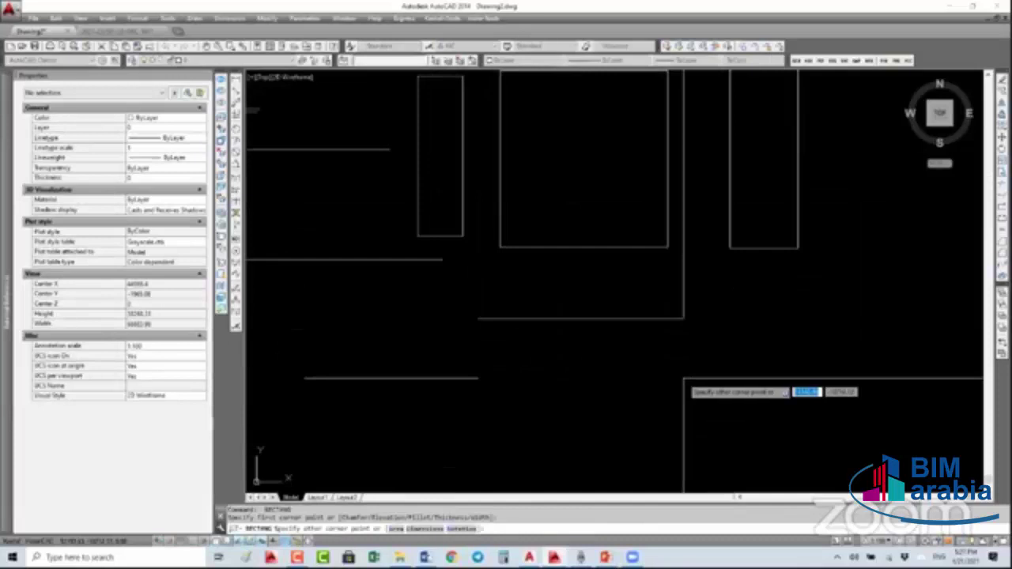
pyautogui.click(478, 319)
pyautogui.moveTo(664, 306); pyautogui.dragTo(650, 420, button='middle')
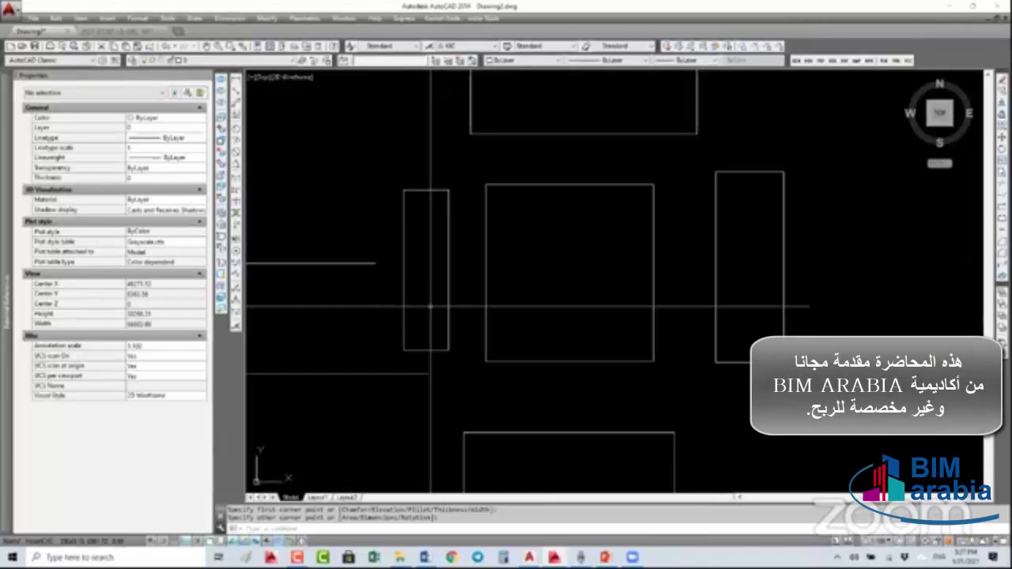
pyautogui.moveTo(431, 306); pyautogui.dragTo(426, 324, button='middle')
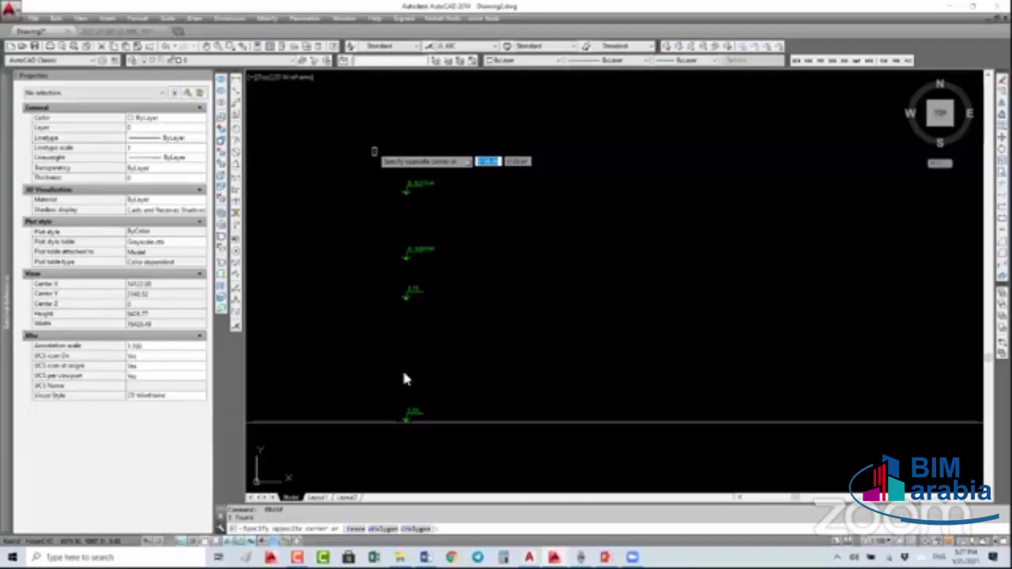
# - Make the four window-selected elevation markers one block with a picked base point, then select it
pyautogui.click(467, 333)
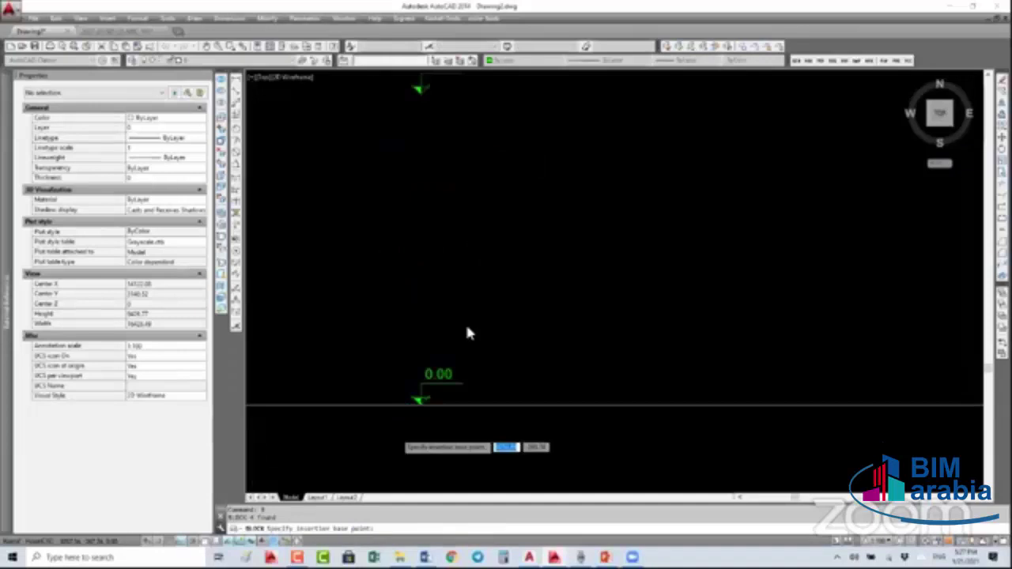
pyautogui.click(518, 197)
pyautogui.click(543, 367)
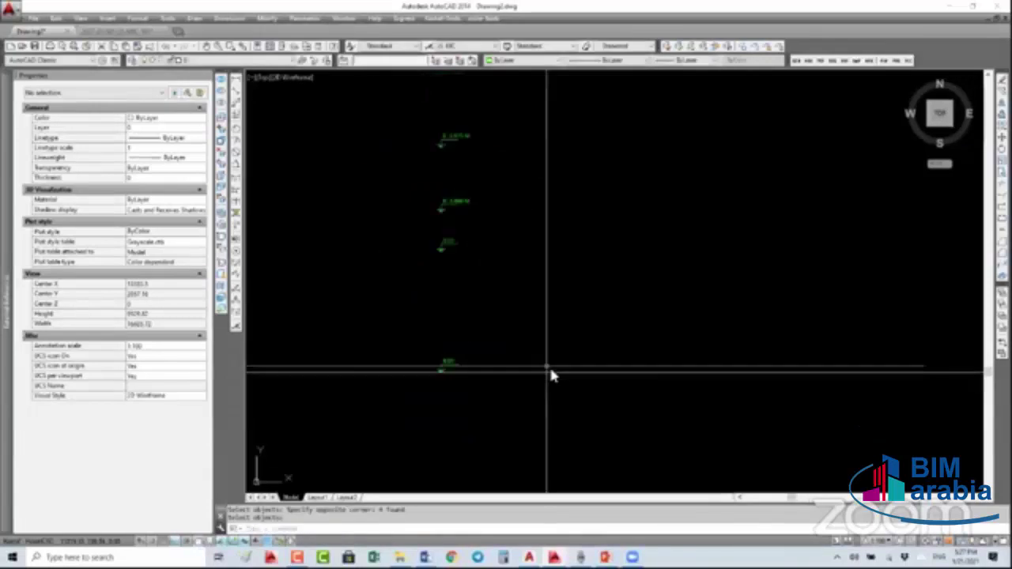
pyautogui.click(449, 355)
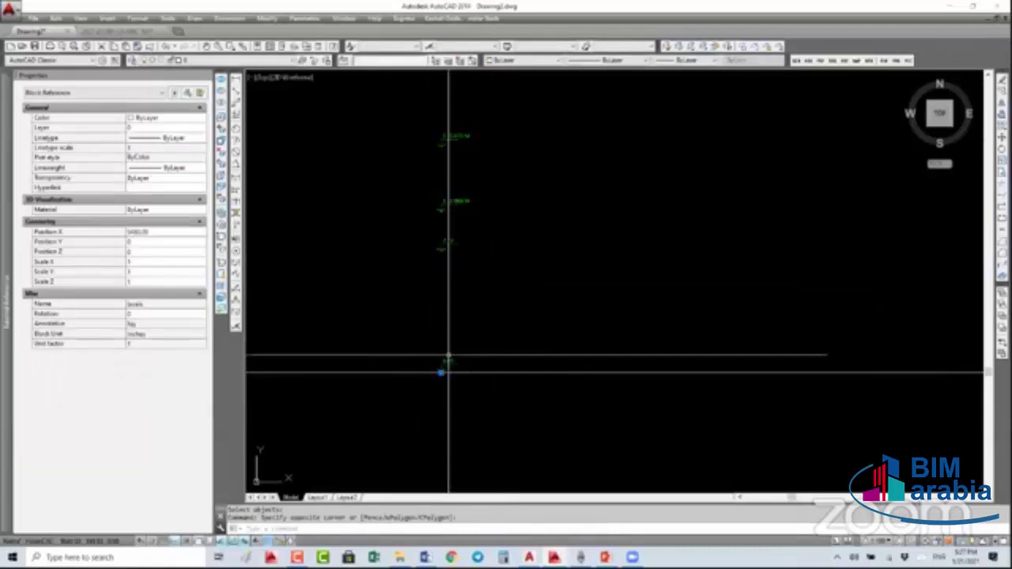
# - Rotate the marker block 90° onto its side using its base grip
pyautogui.click(448, 360)
pyautogui.scroll(-3, 448, 360)
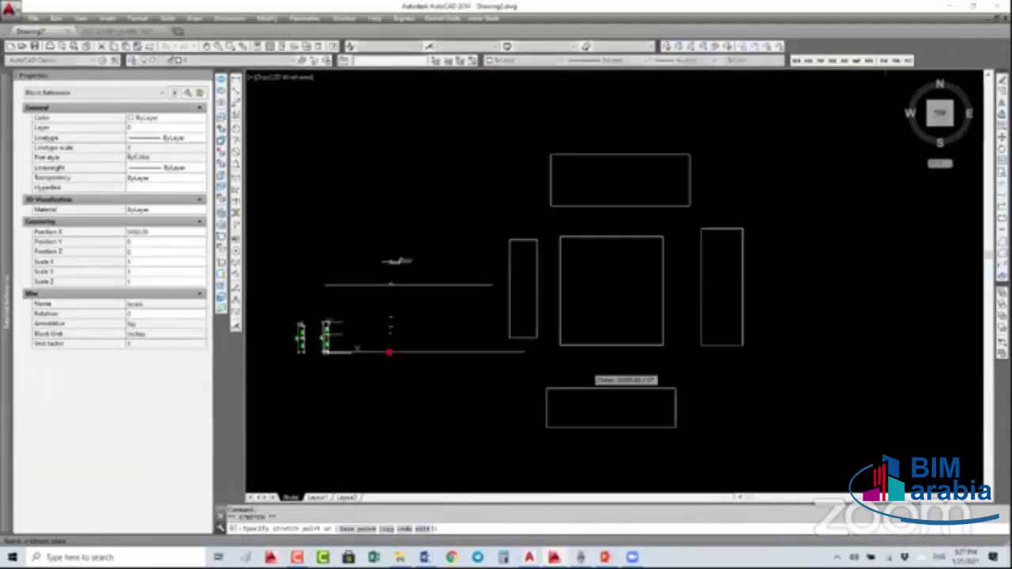
pyautogui.scroll(5, 742, 344)
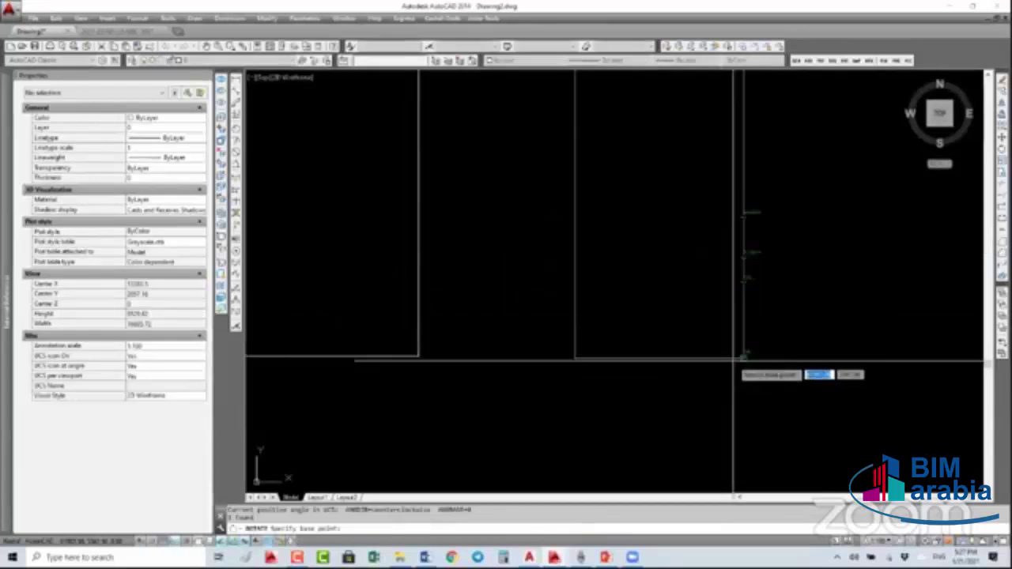
pyautogui.click(746, 357)
pyautogui.scroll(2, 712, 348)
pyautogui.press('Escape')
# - Move the rotated markers to the bottom of the right-hand tall rectangle
pyautogui.write('m')
pyautogui.press('Return')
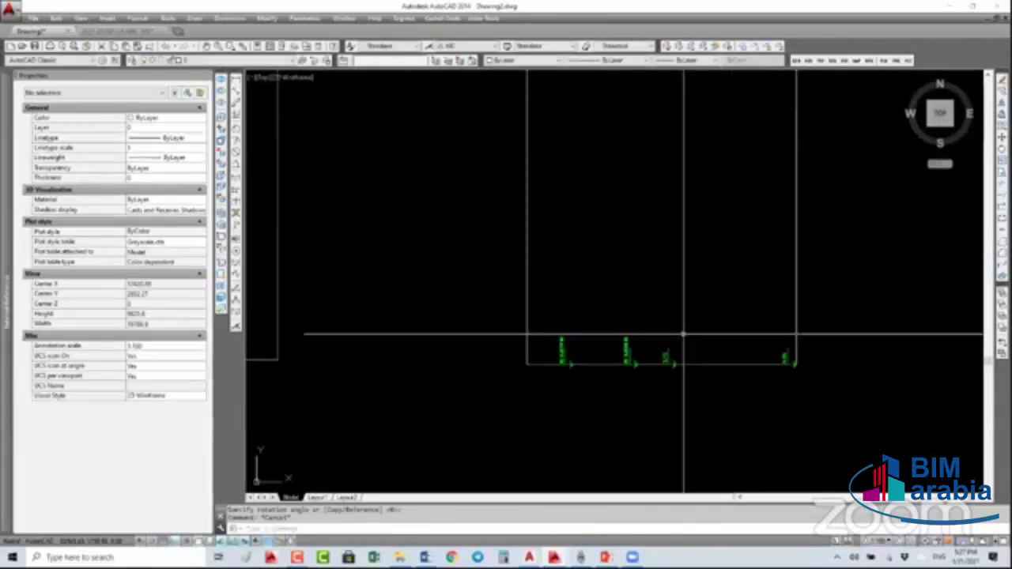
pyautogui.click(694, 336)
pyautogui.click(625, 362)
pyautogui.press('Return')
pyautogui.click(795, 364)
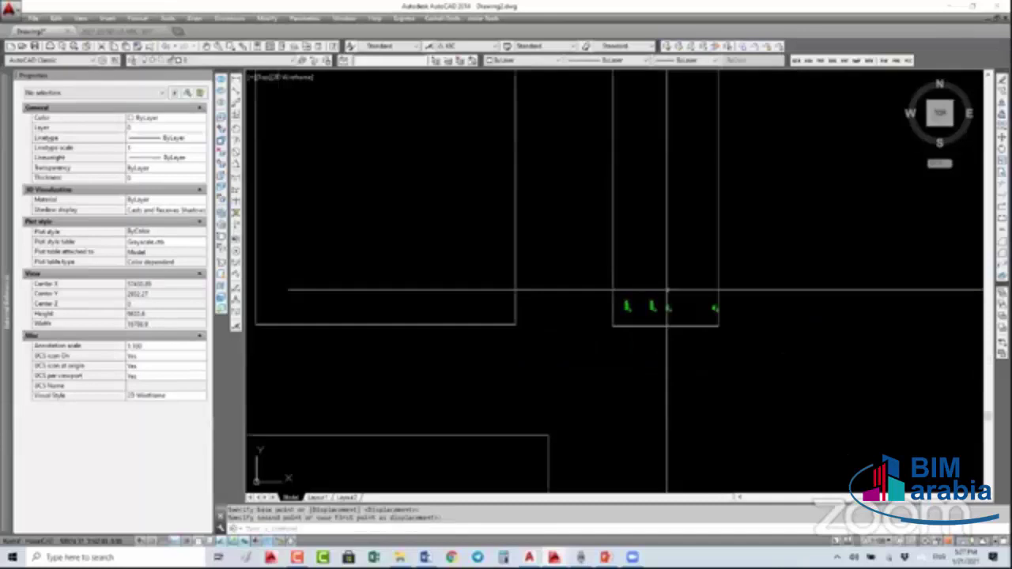
pyautogui.scroll(-5, 795, 363)
pyautogui.moveTo(460, 317); pyautogui.dragTo(479, 334, button='middle')
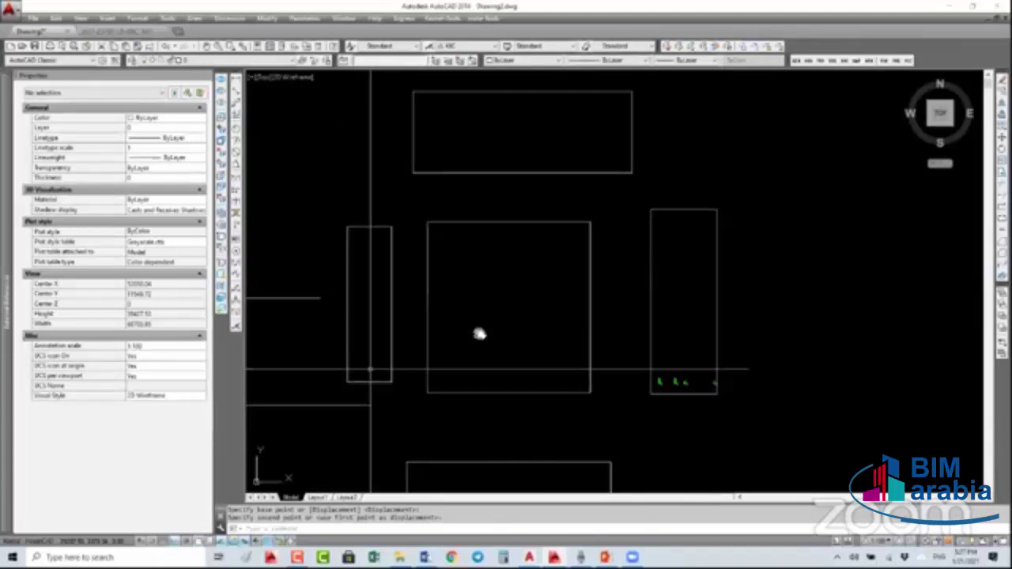
pyautogui.moveTo(480, 334); pyautogui.dragTo(479, 223, button='middle')
pyautogui.scroll(6, 645, 351)
pyautogui.write('l')
pyautogui.press('Return')
pyautogui.press('Escape')
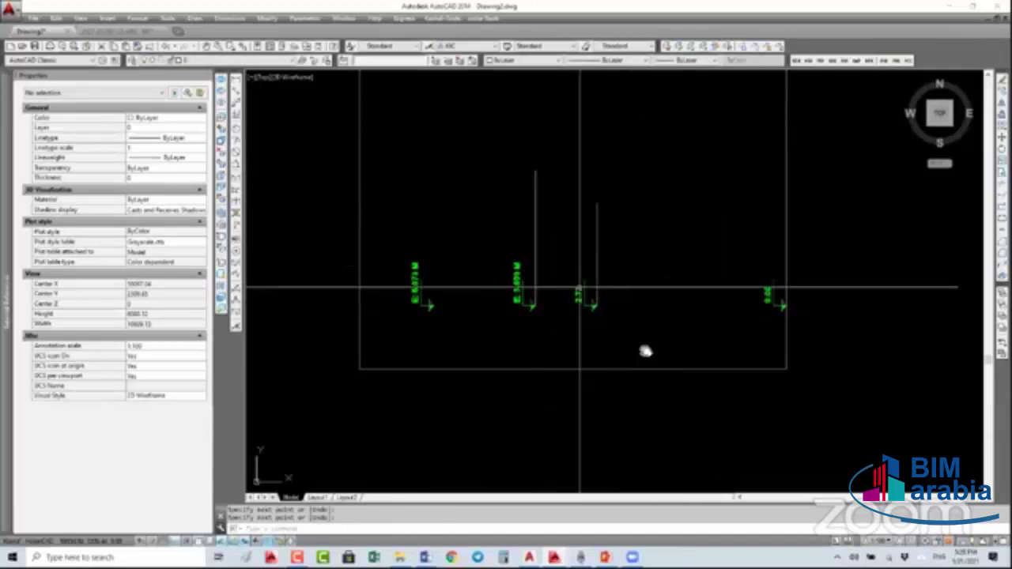
pyautogui.scroll(-4, 582, 312)
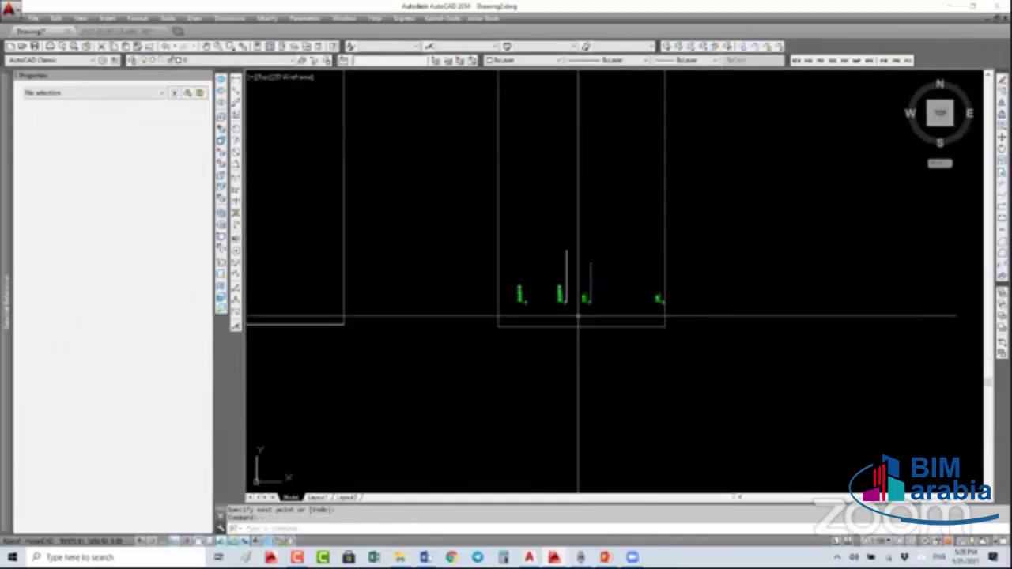
pyautogui.press('Escape')
pyautogui.press('Escape')
pyautogui.scroll(-3, 561, 324)
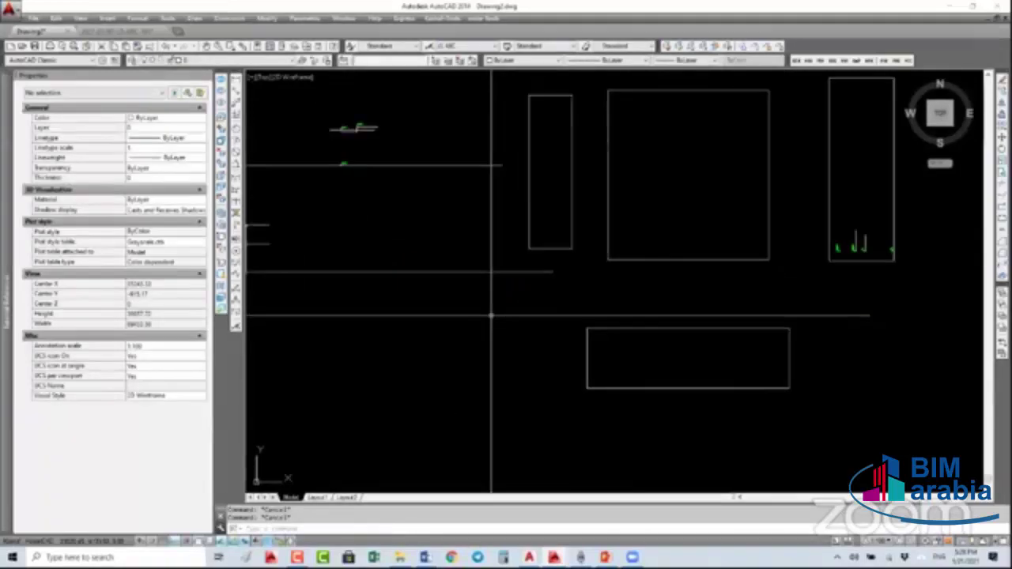
pyautogui.moveTo(491, 316); pyautogui.dragTo(347, 347, button='middle')
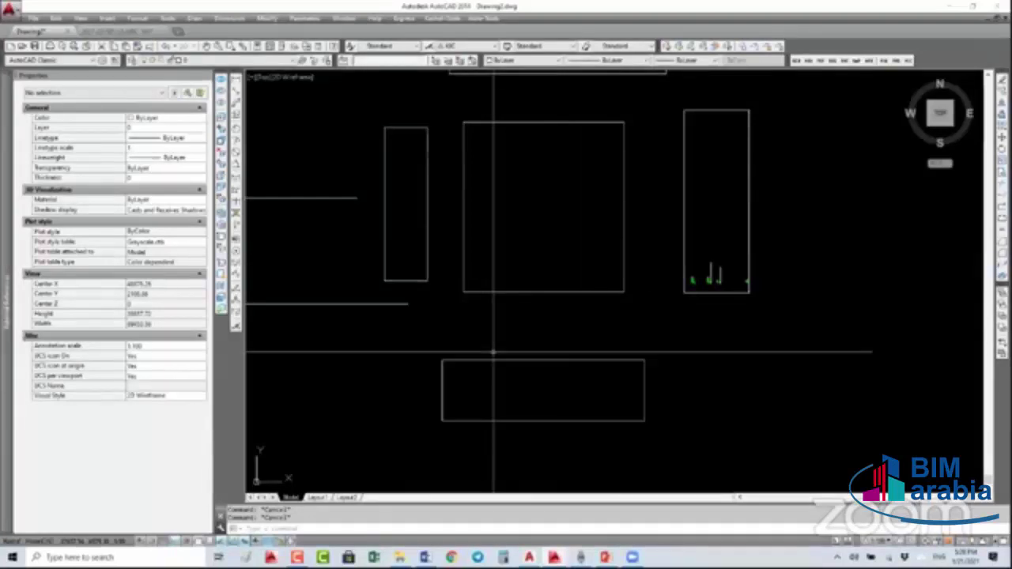
pyautogui.moveTo(494, 352); pyautogui.dragTo(707, 431, button='middle')
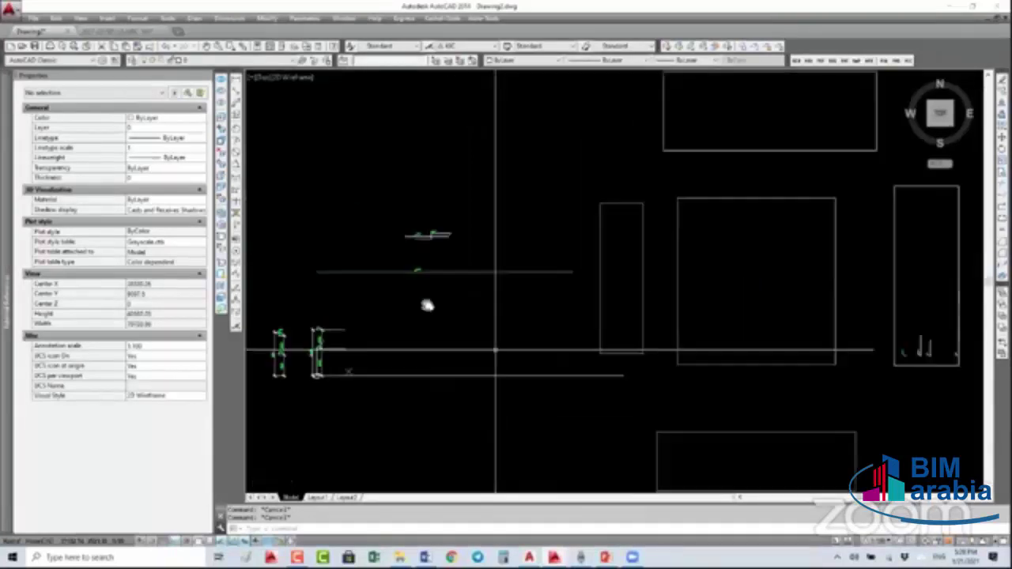
pyautogui.scroll(5, 406, 275)
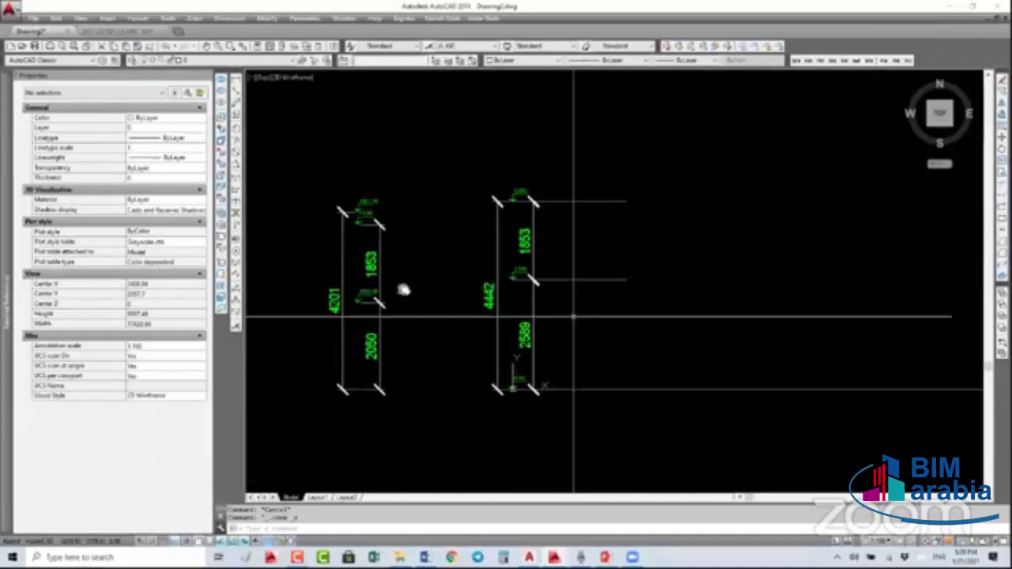
pyautogui.scroll(-3, 287, 258)
# - Bring up the GRC plan drawing's layout and zoom in on its title block
pyautogui.click(317, 497)
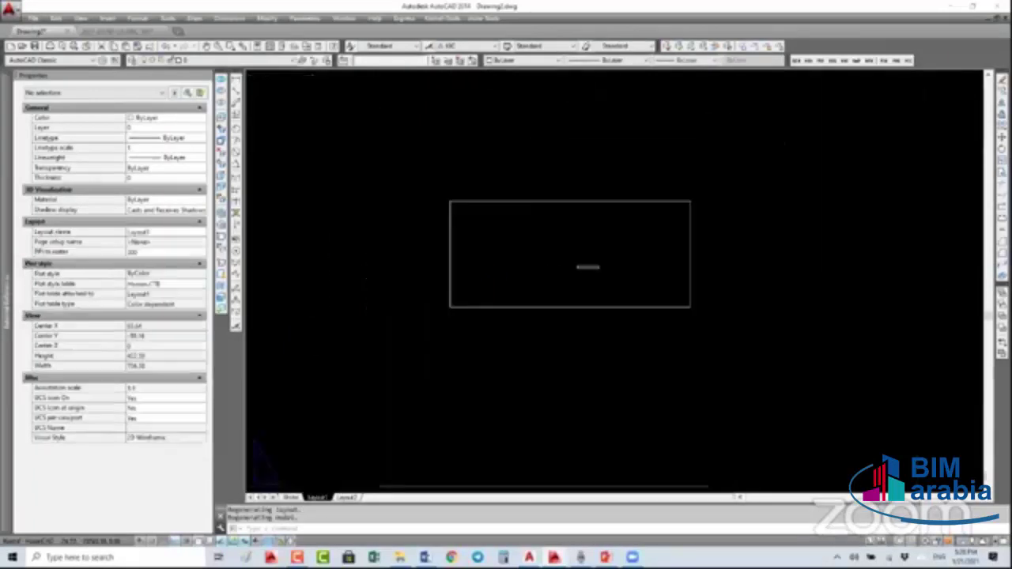
pyautogui.scroll(-3, 529, 336)
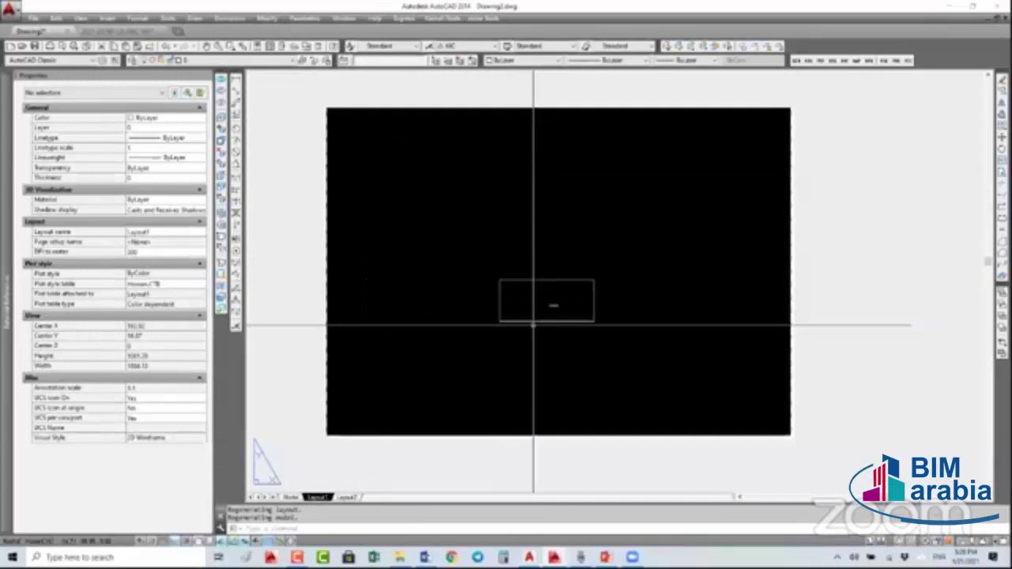
pyautogui.scroll(2, 492, 303)
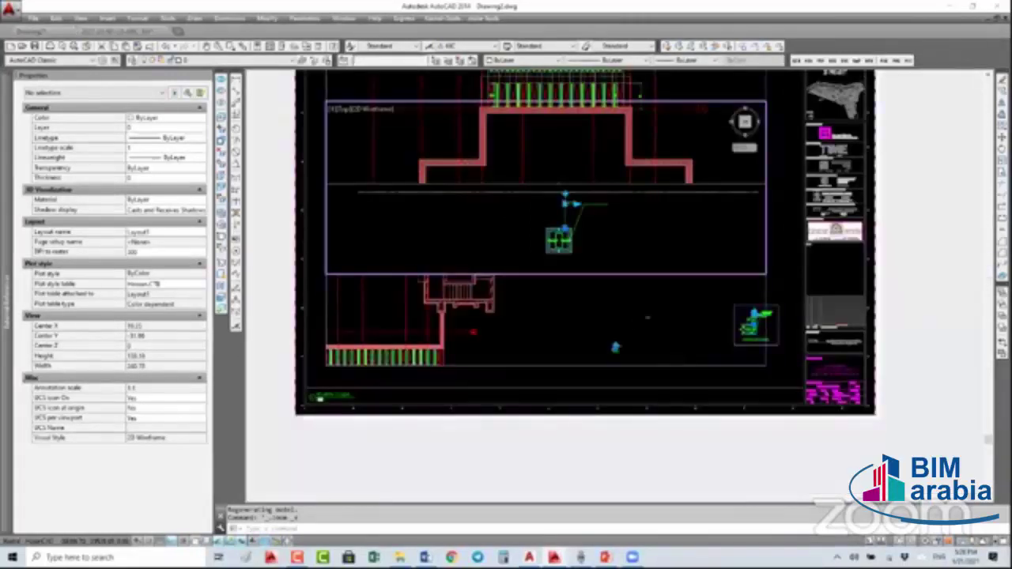
pyautogui.hotkey('ctrl', 'Tab')
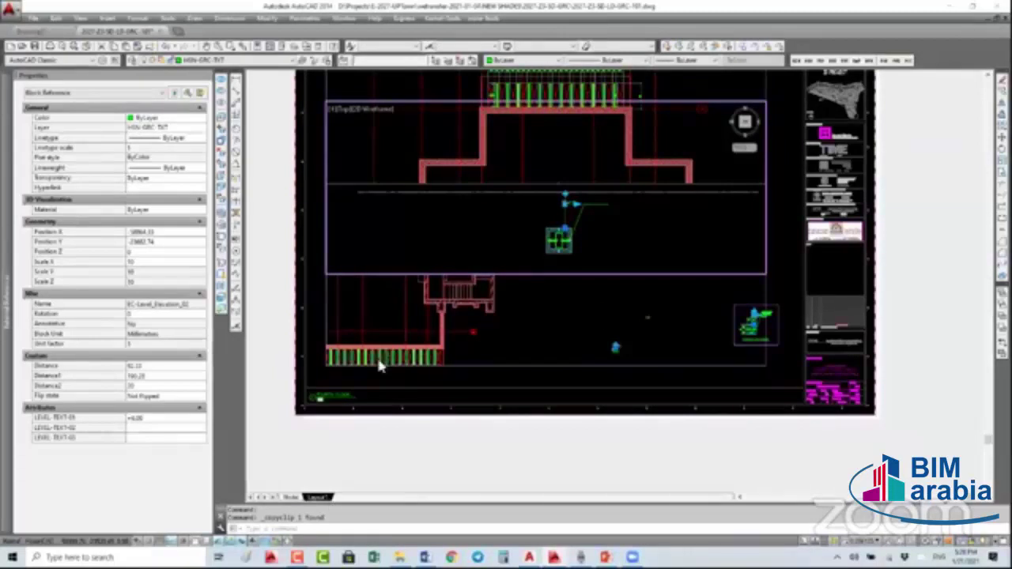
pyautogui.doubleClick(437, 311)
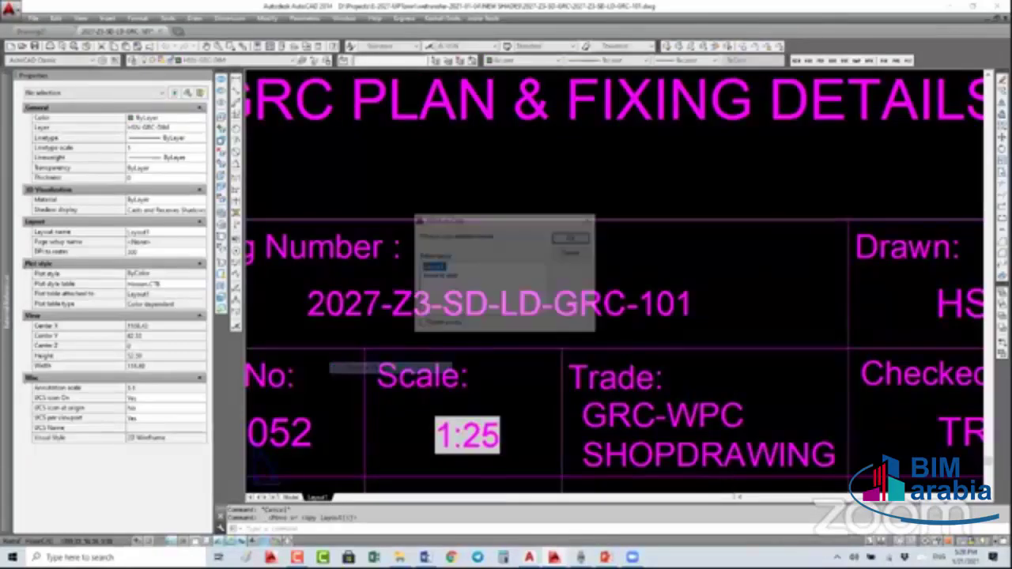
# - Copy layout 101 as a new layout named 102 and start editing its drawing number
pyautogui.press('Return')
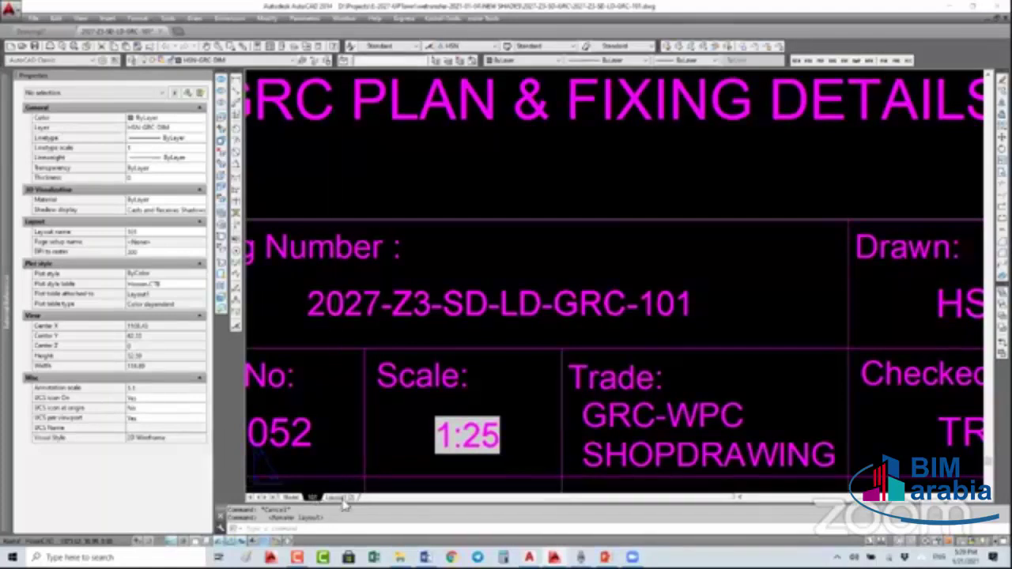
pyautogui.click(340, 498)
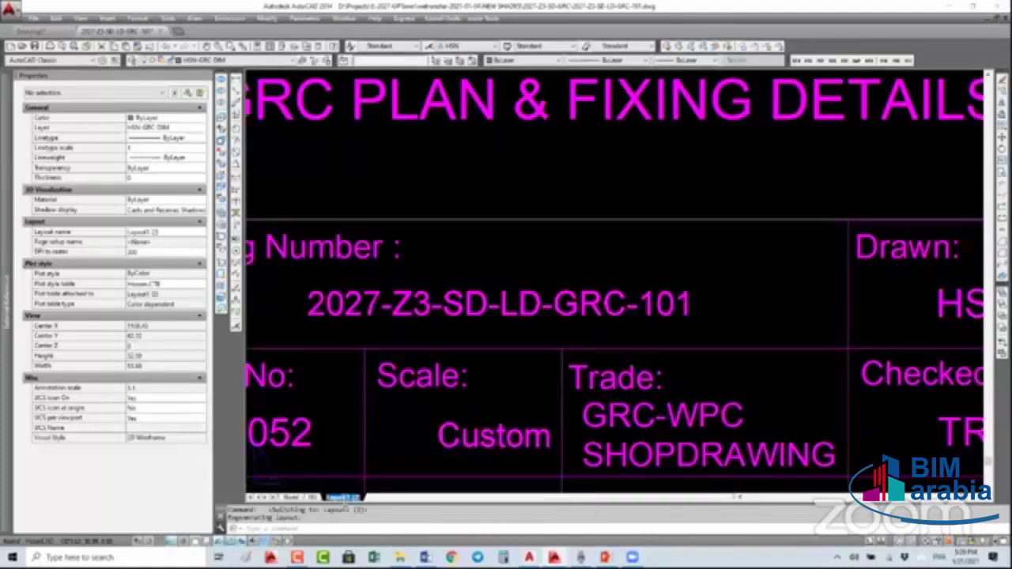
pyautogui.doubleClick(340, 498)
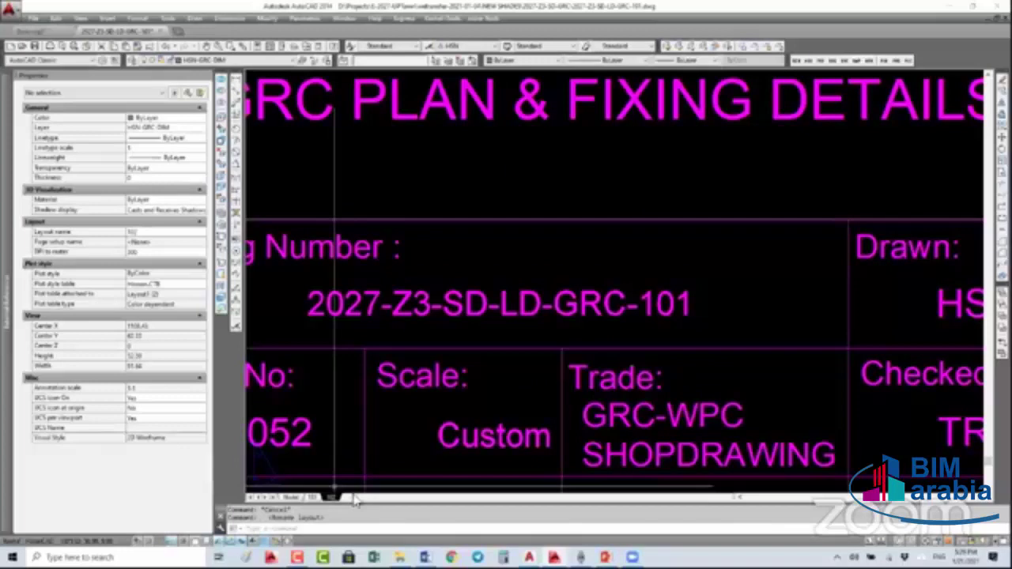
pyautogui.doubleClick(648, 300)
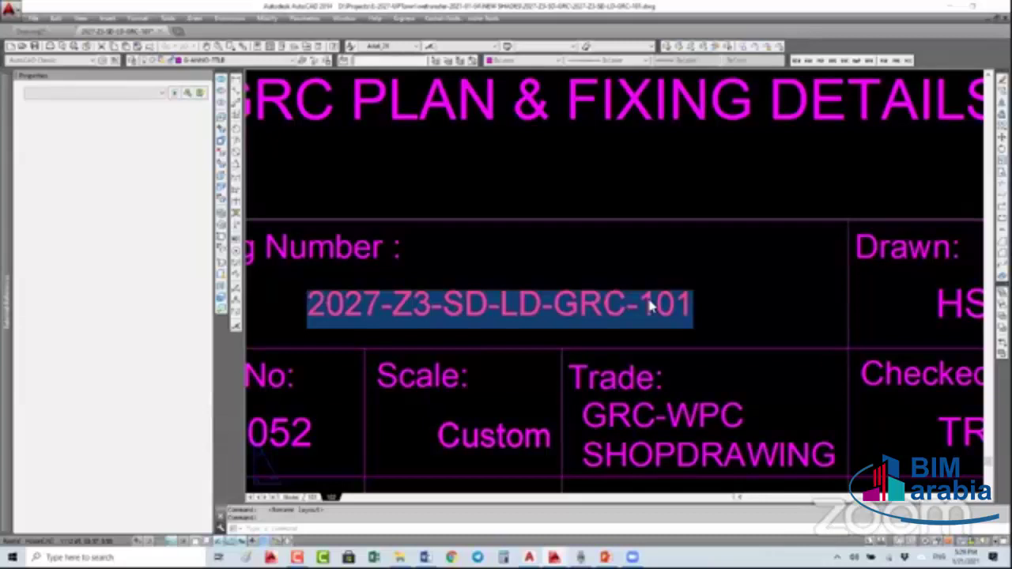
# - Replace the 101 suffix with a current sheet field, so it reads 2027-Z3-SD-LD-GRC-102
pyautogui.doubleClick(685, 304)
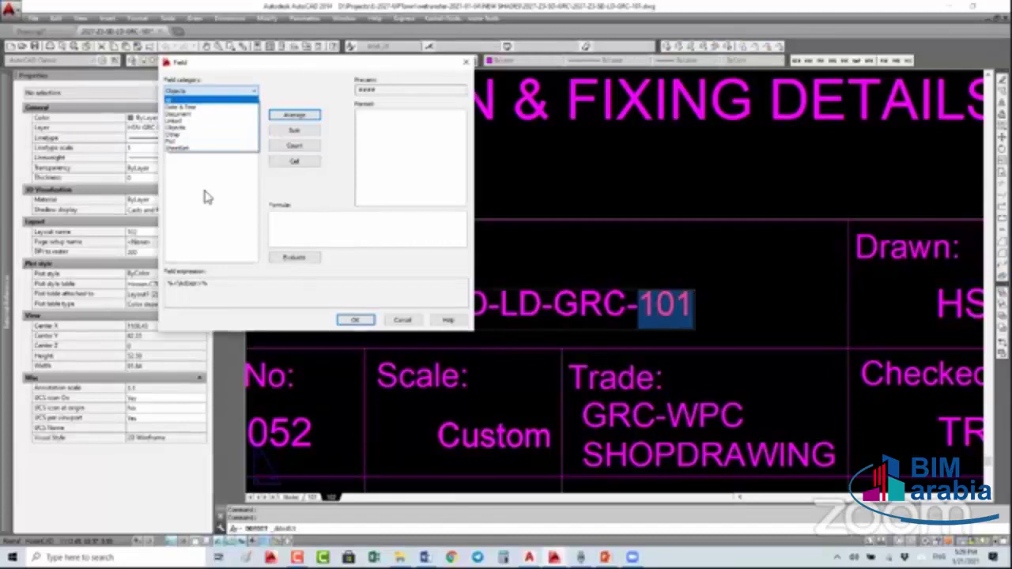
pyautogui.click(288, 179)
pyautogui.click(283, 139)
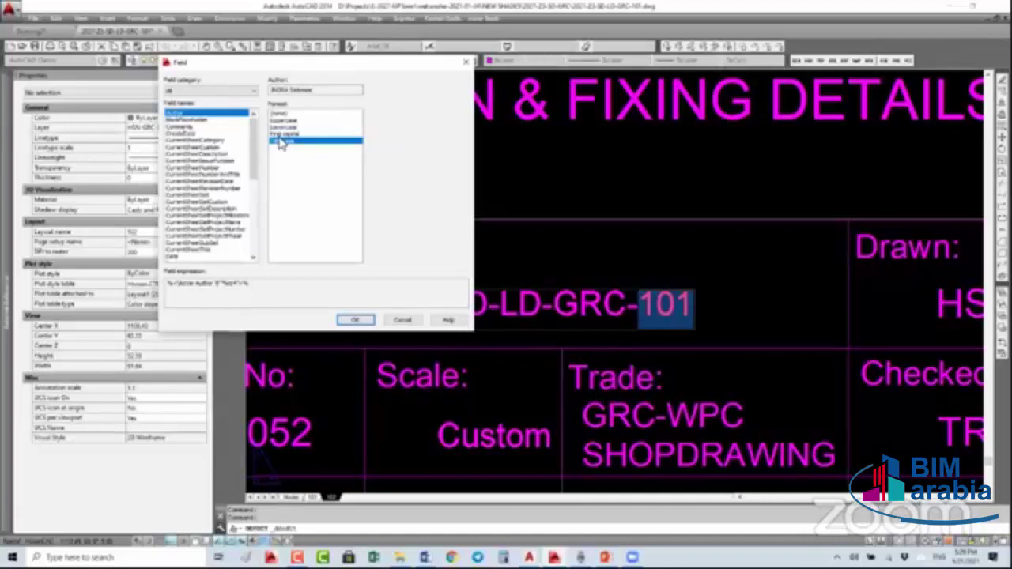
pyautogui.click(198, 168)
pyautogui.press('Return')
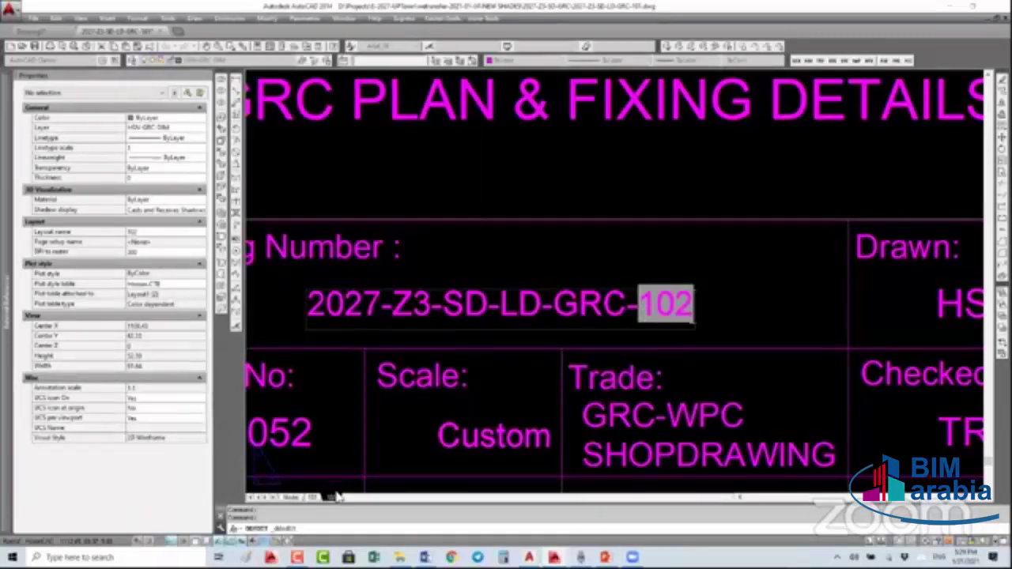
pyautogui.click(572, 280)
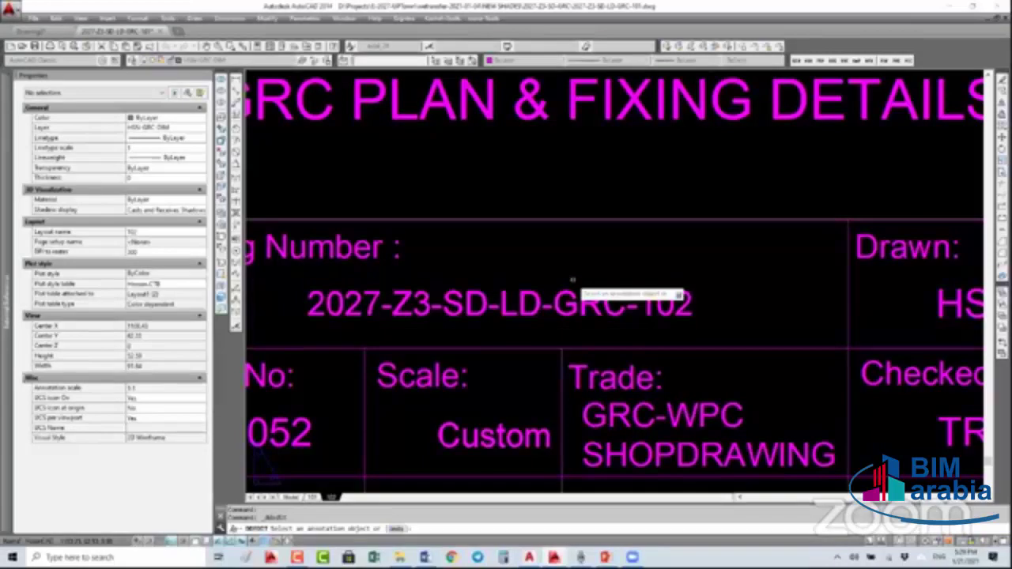
# - Copy the drawing-number text from layout 102 and paste it into layout 101
pyautogui.press('Escape')
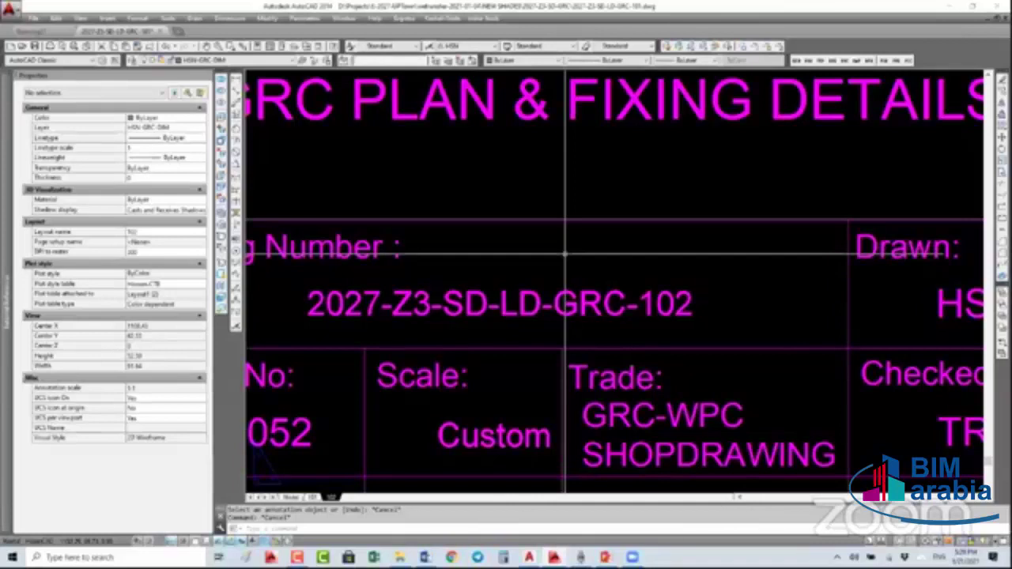
pyautogui.scroll(-2, 565, 254)
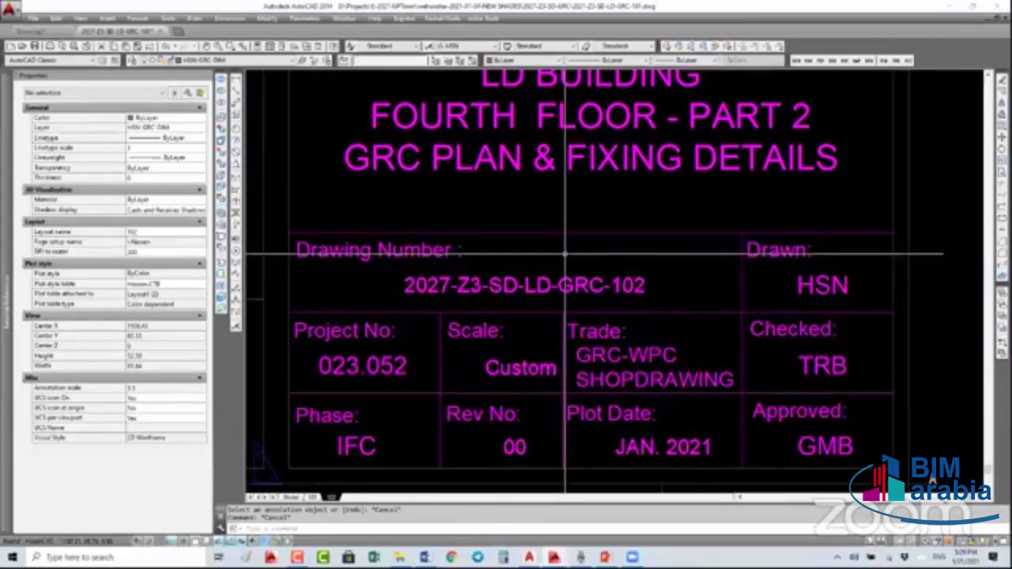
pyautogui.click(647, 277)
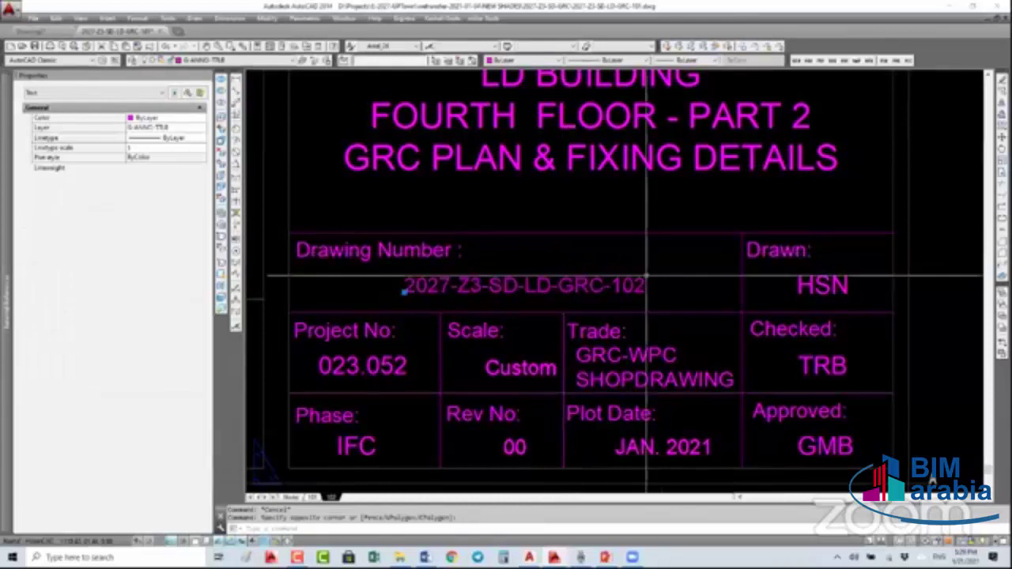
pyautogui.hotkey('ctrl', 'Tab')
pyautogui.hotkey('ctrl', 'v')
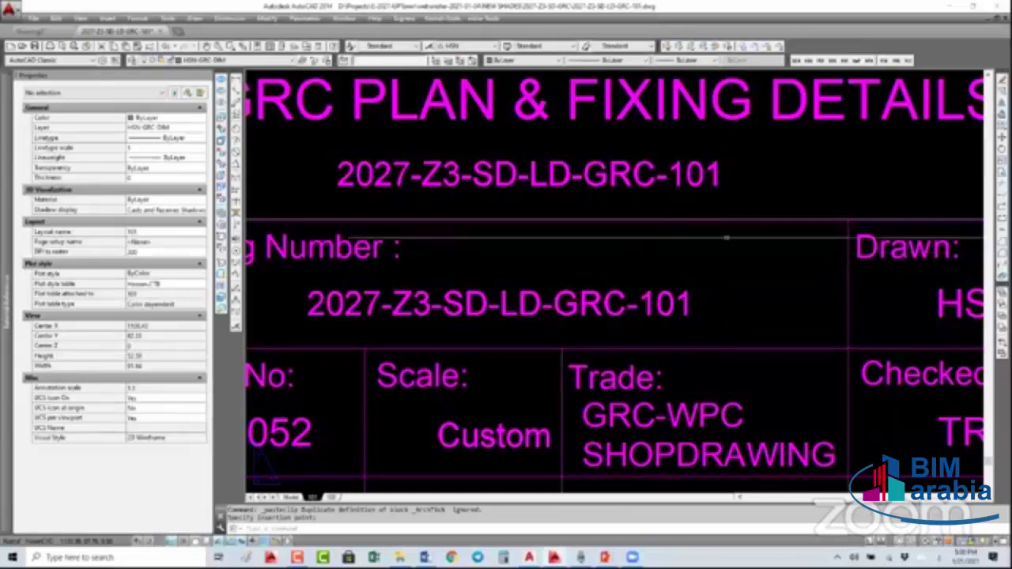
pyautogui.click(712, 180)
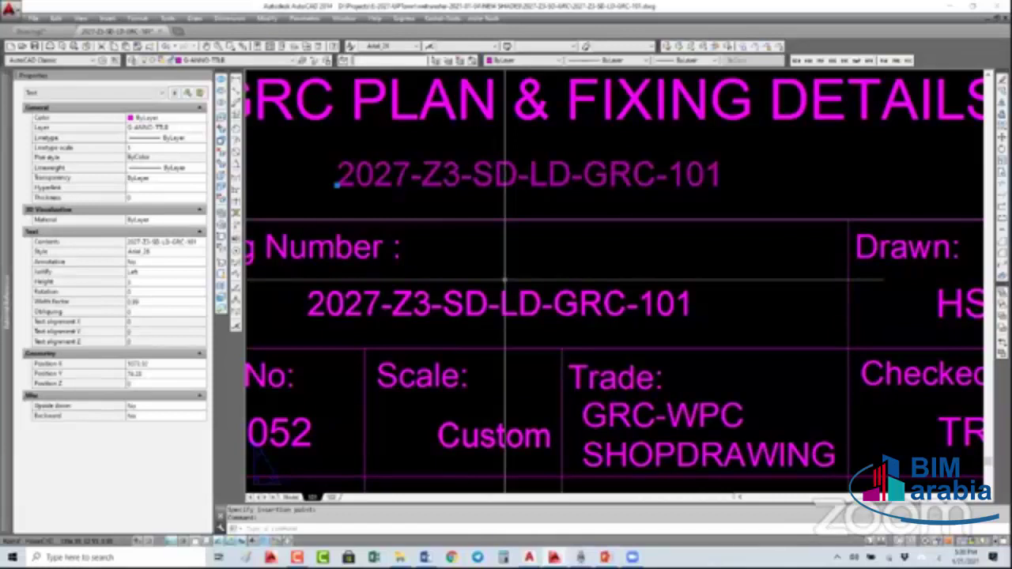
pyautogui.scroll(-2, 601, 221)
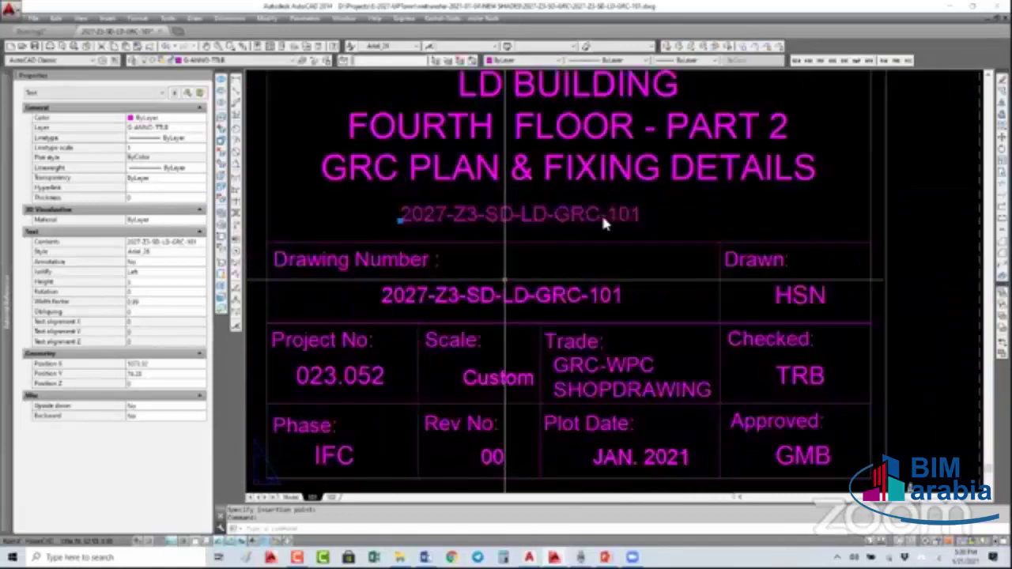
pyautogui.hotkey('ctrl', 'f')
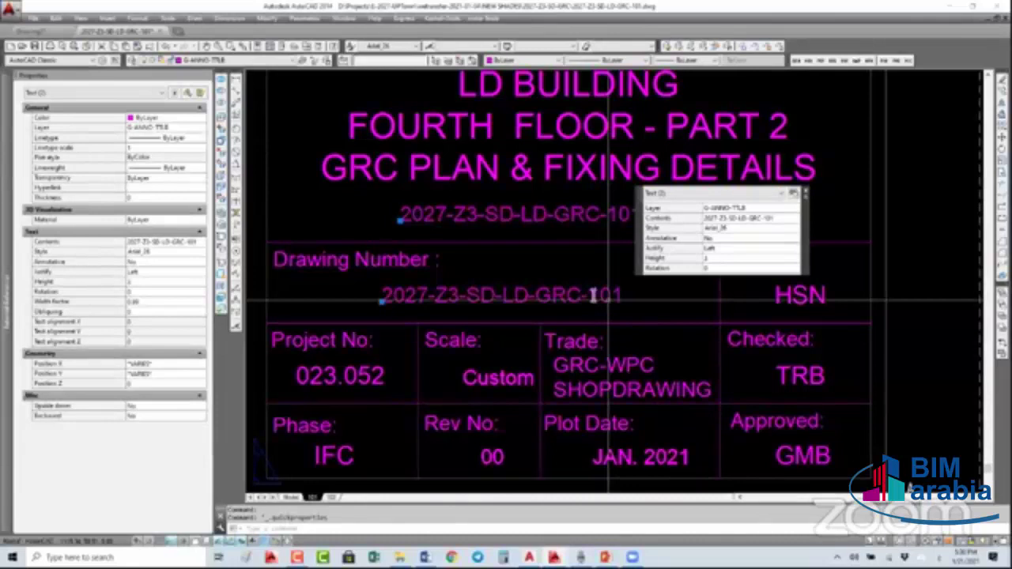
# - Replace the 101 suffix with a CTAB system-variable field showing the layout name
pyautogui.doubleClick(622, 296)
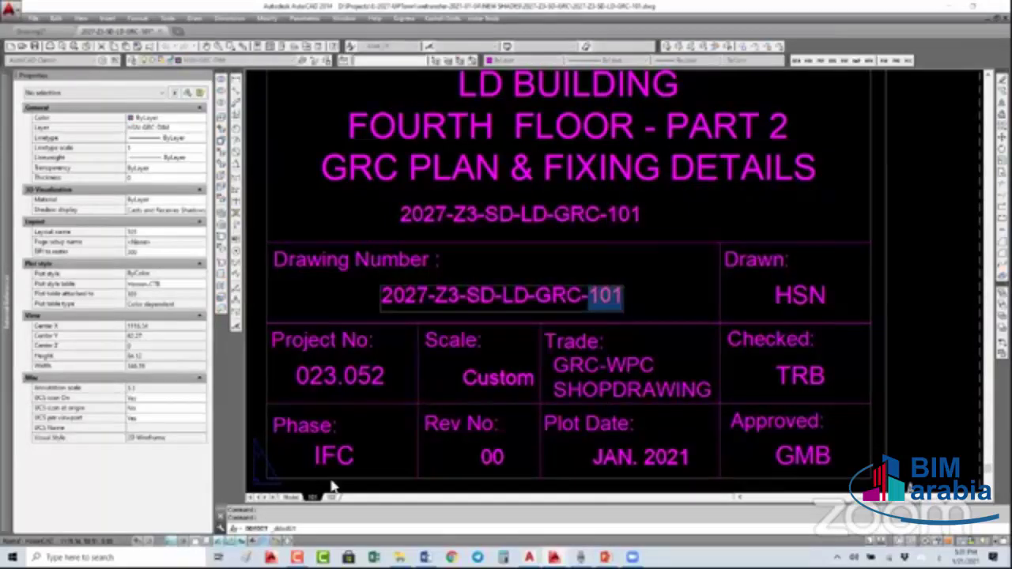
pyautogui.rightClick(608, 300)
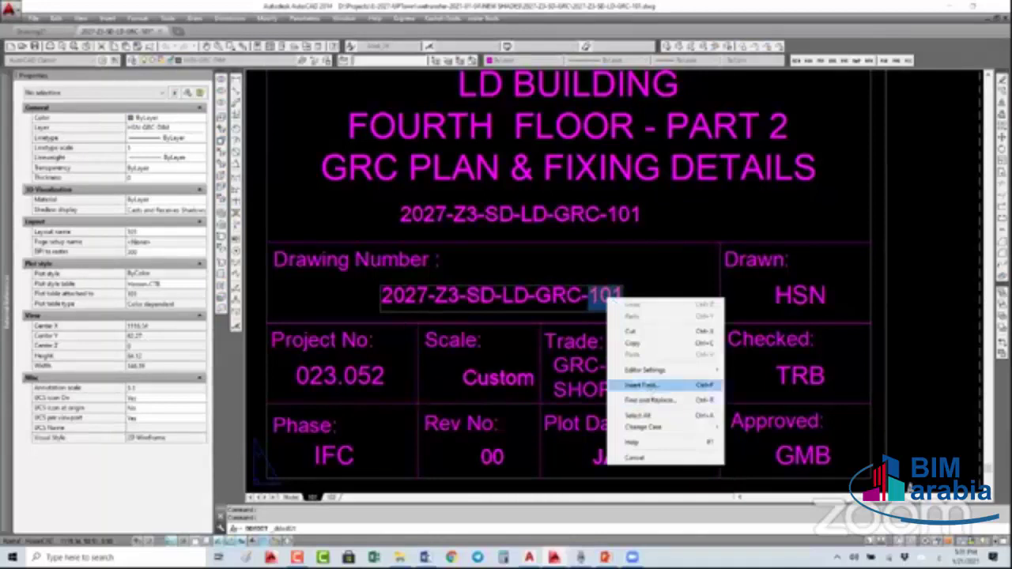
pyautogui.click(642, 385)
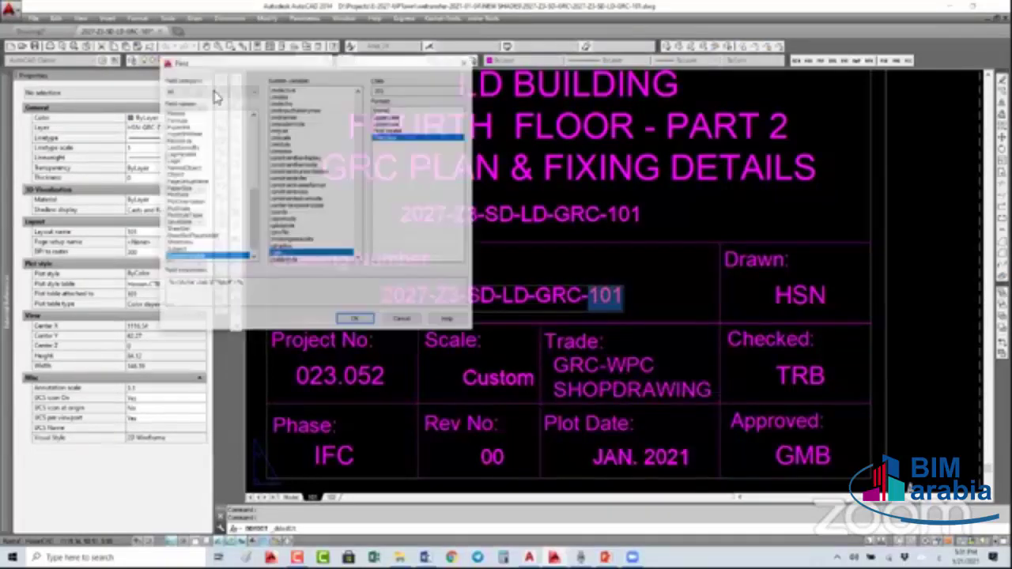
pyautogui.click(210, 92)
pyautogui.click(190, 133)
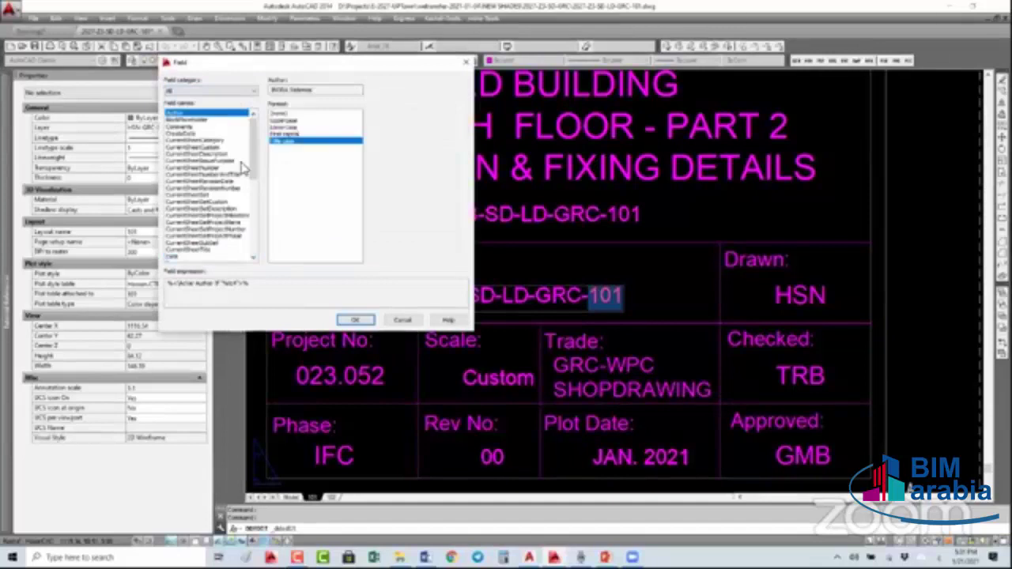
pyautogui.moveTo(254, 162); pyautogui.dragTo(255, 241)
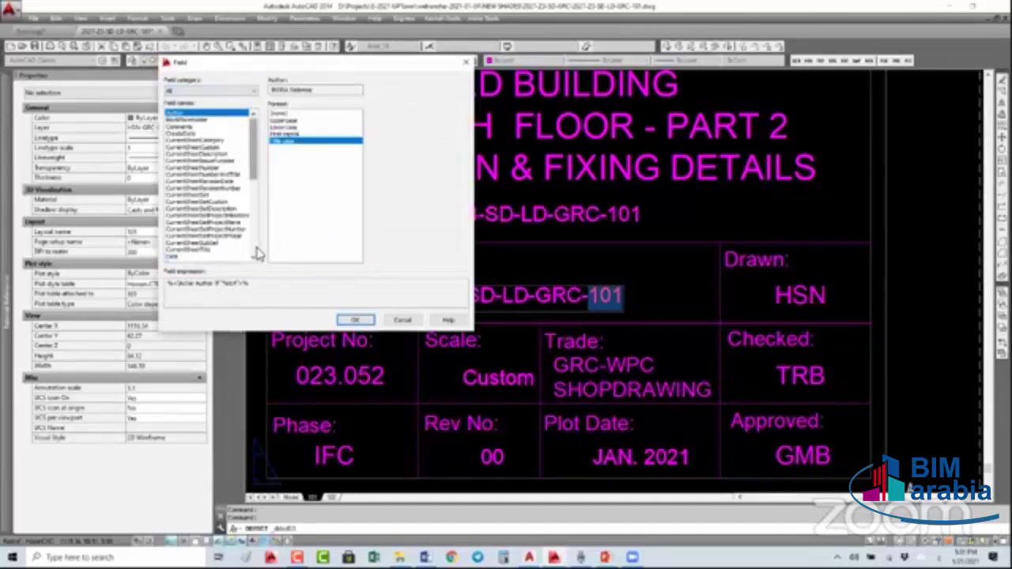
pyautogui.click(183, 249)
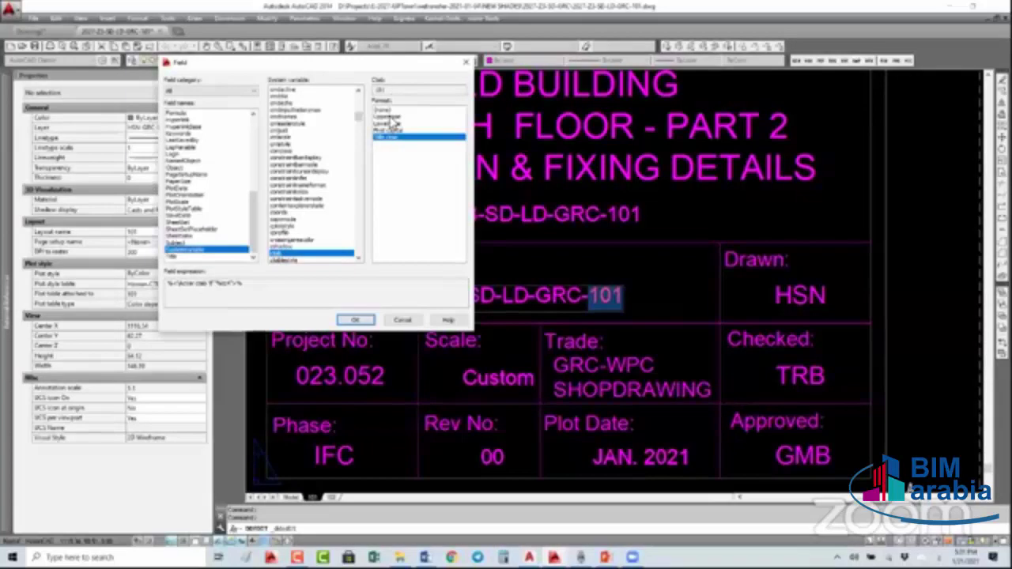
pyautogui.click(391, 117)
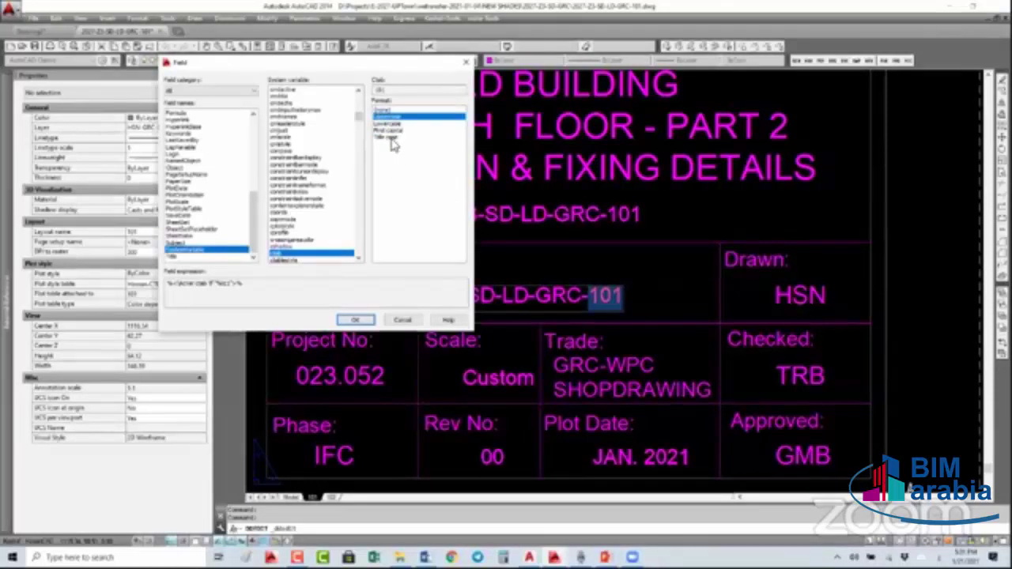
pyautogui.click(360, 320)
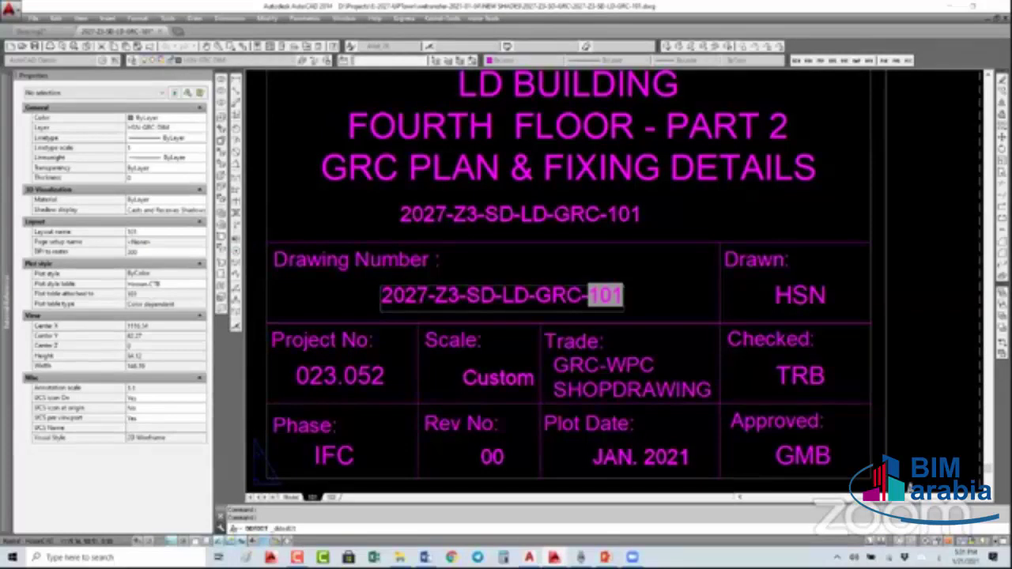
pyautogui.press('Escape')
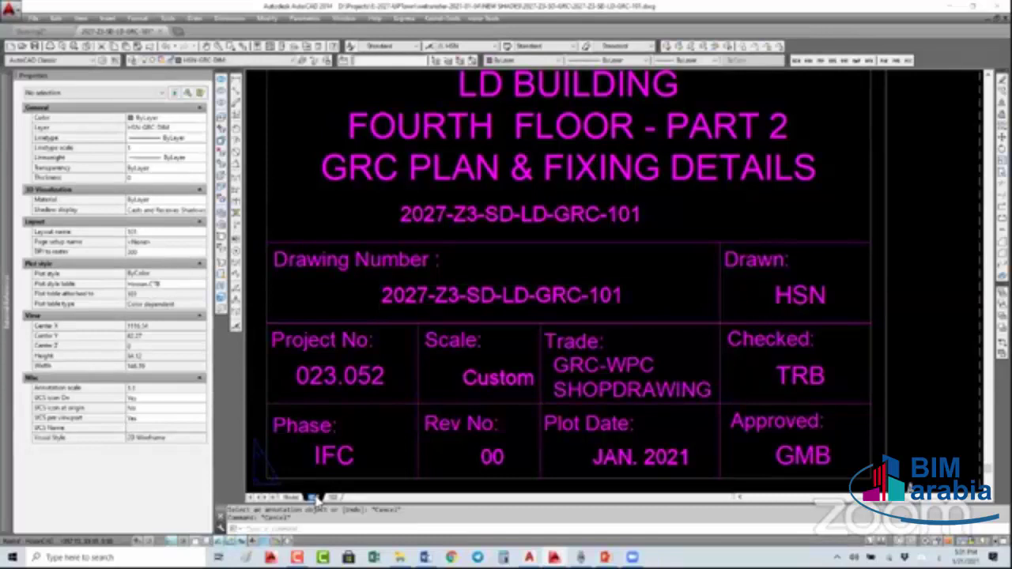
# - Switch to the other layout and regenerate with RE so the fields update
pyautogui.click(315, 497)
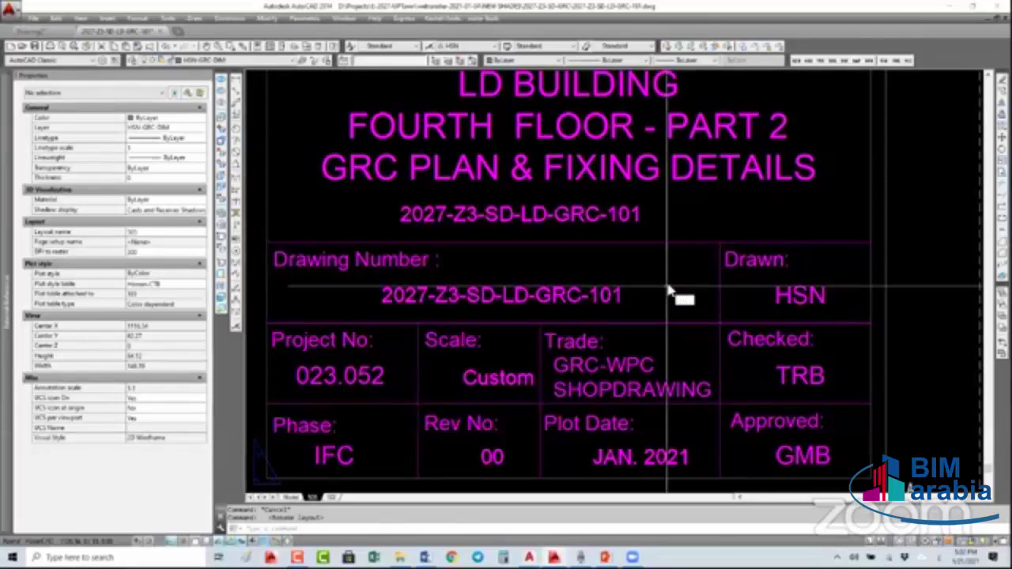
pyautogui.write('re')
pyautogui.press('Return')
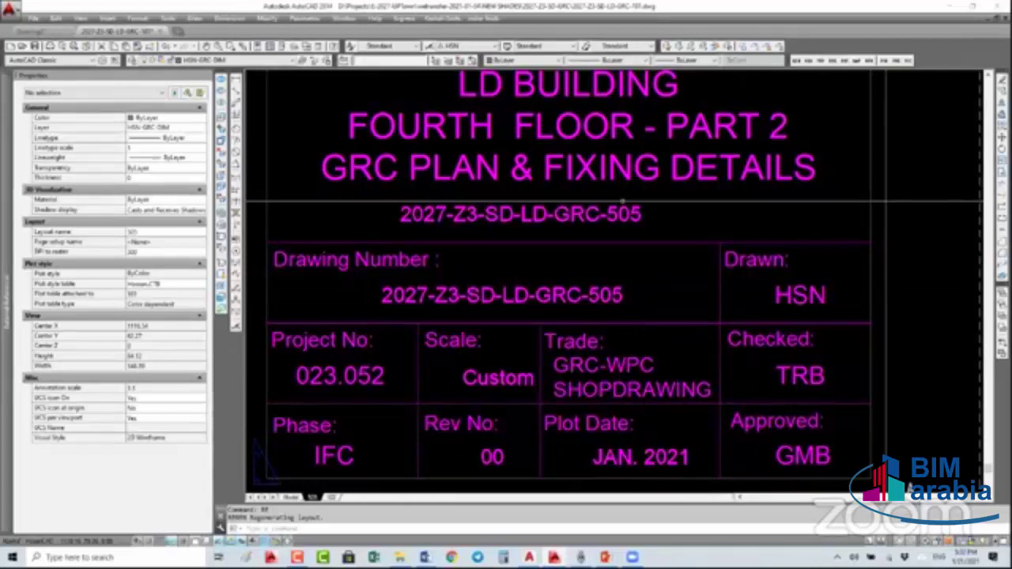
# - Abandon a rectangle beside the drawing number, switch layouts and regenerate to show GRC-404
pyautogui.write('rec')
pyautogui.press('Return')
pyautogui.click(650, 202)
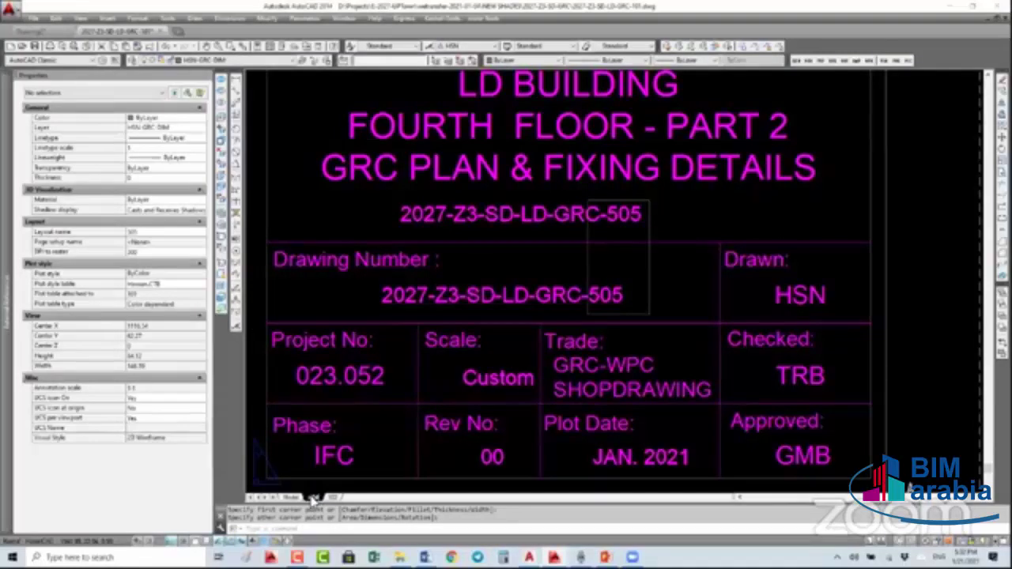
pyautogui.click(313, 496)
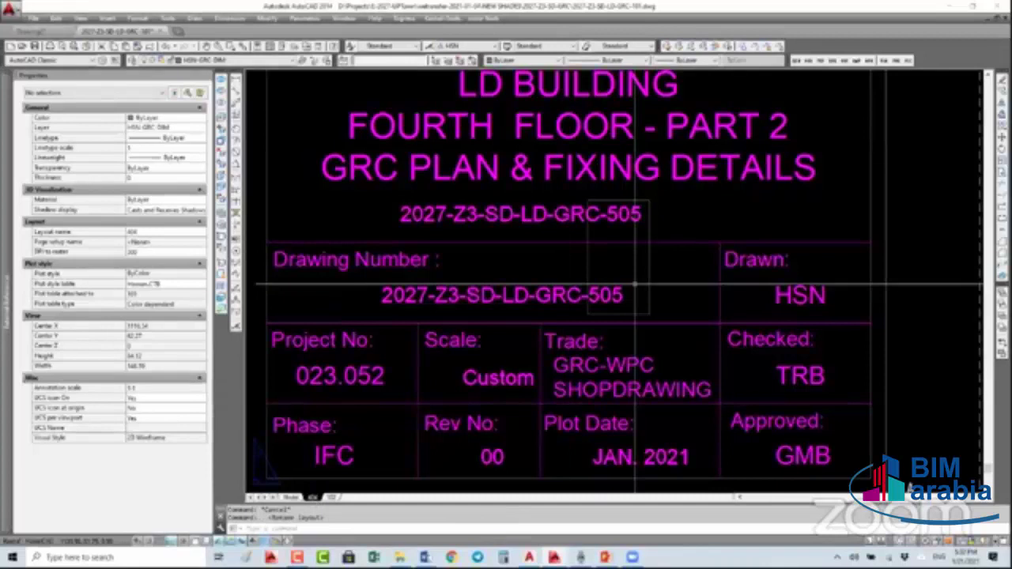
pyautogui.write('re')
pyautogui.press('Return')
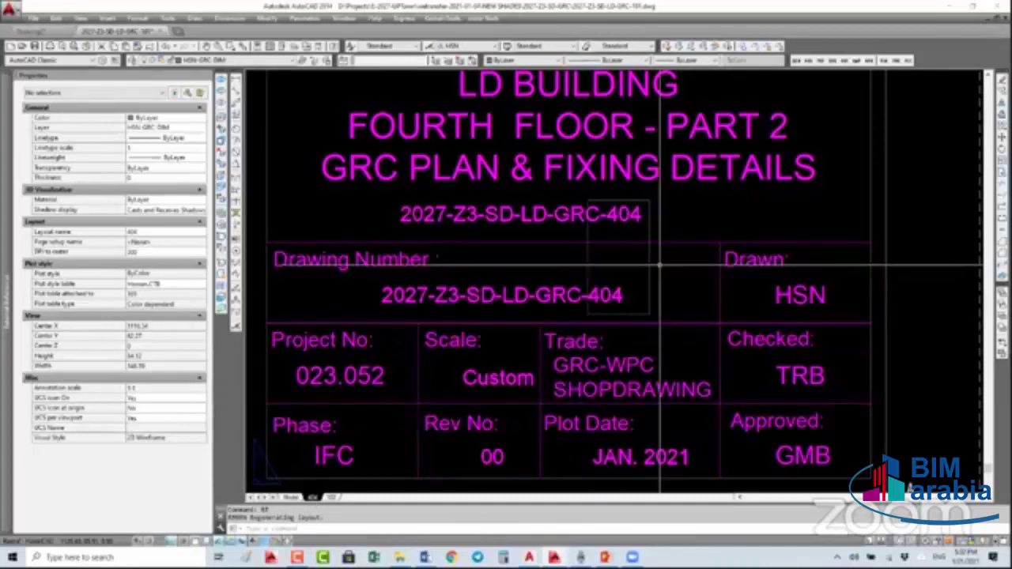
pyautogui.click(595, 285)
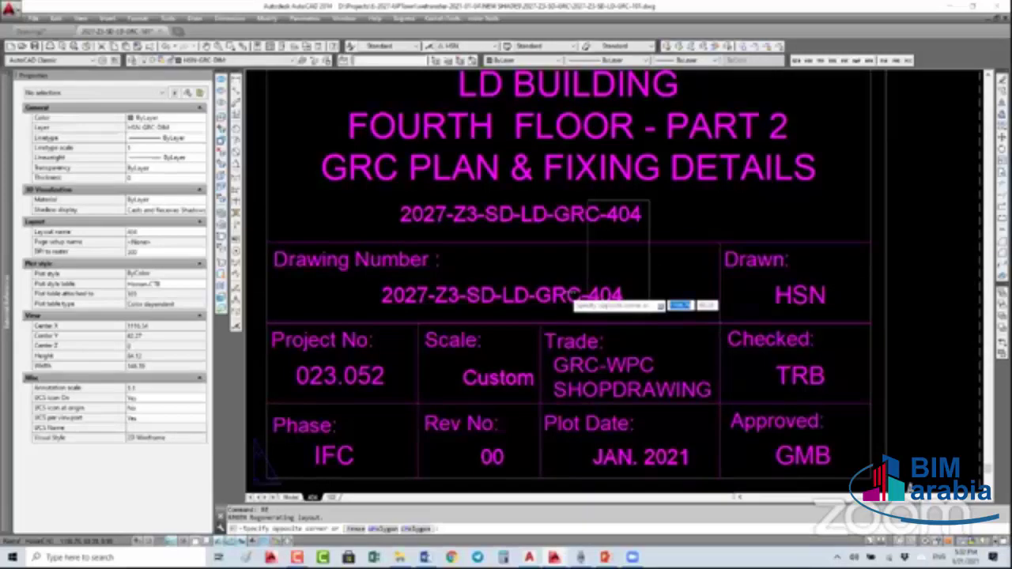
# - Insert a Document Filename field, file name only without extension, into the drawing number
pyautogui.doubleClick(605, 296)
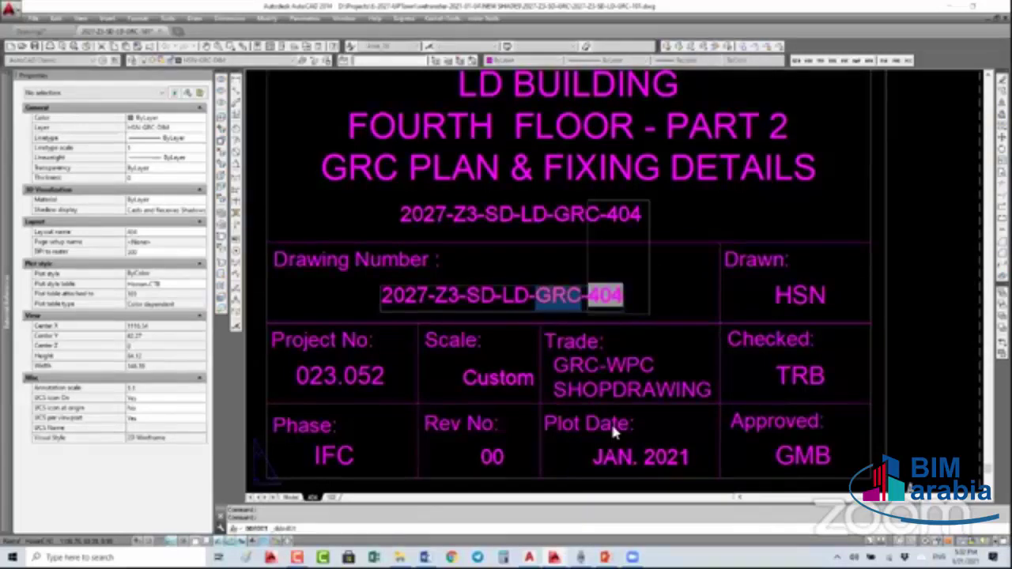
pyautogui.rightClick(611, 425)
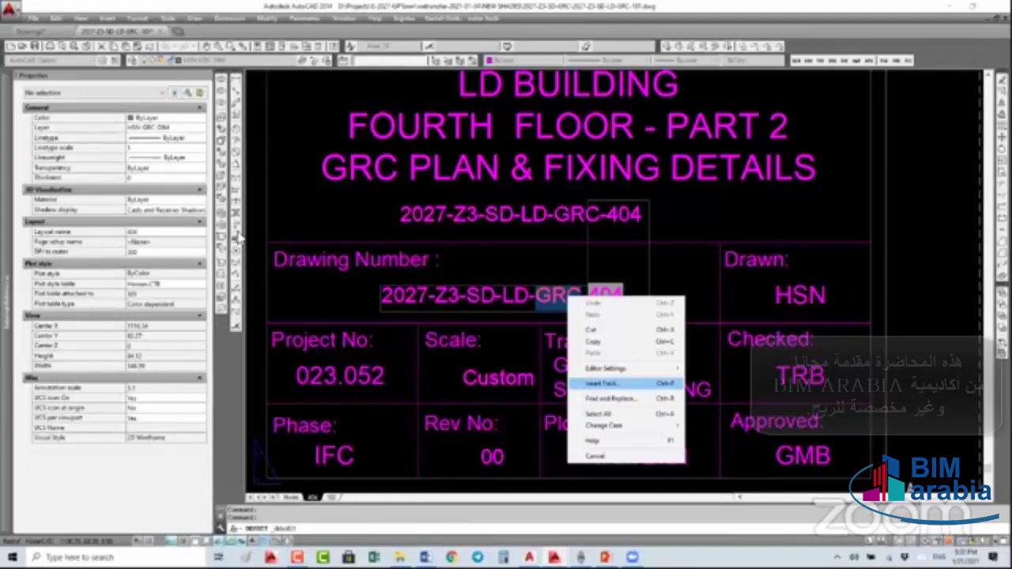
pyautogui.press('Escape')
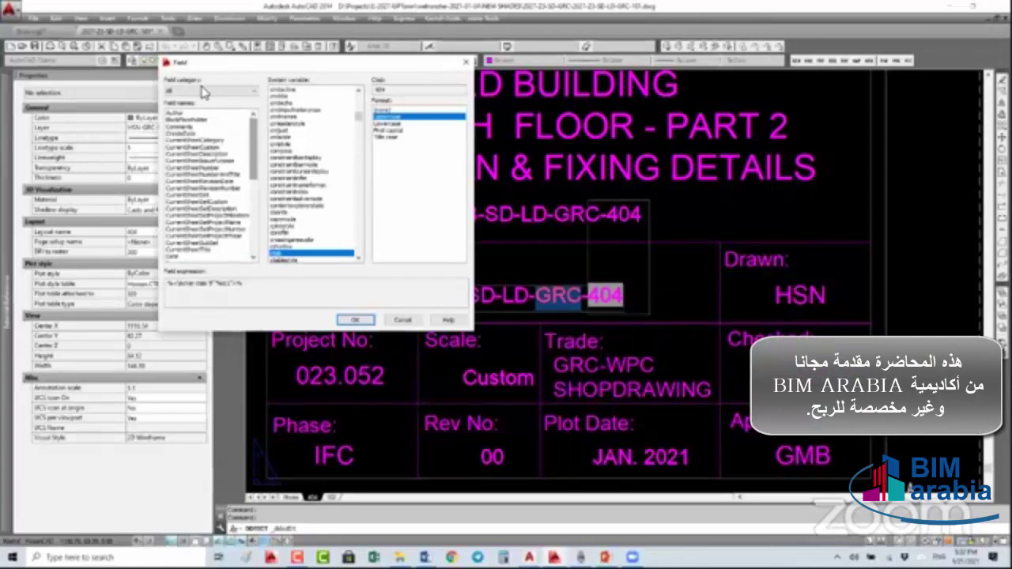
pyautogui.click(203, 95)
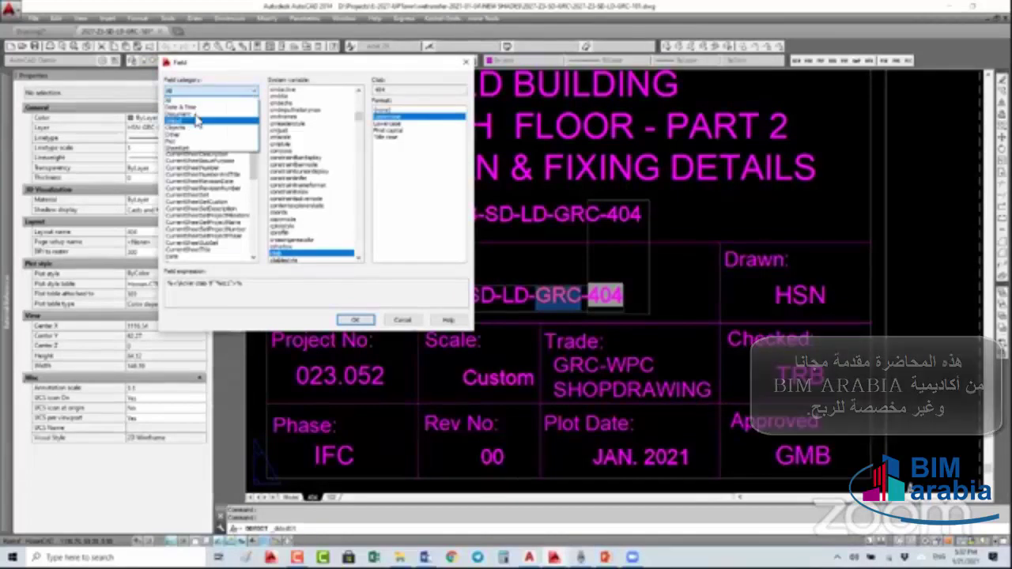
pyautogui.click(190, 116)
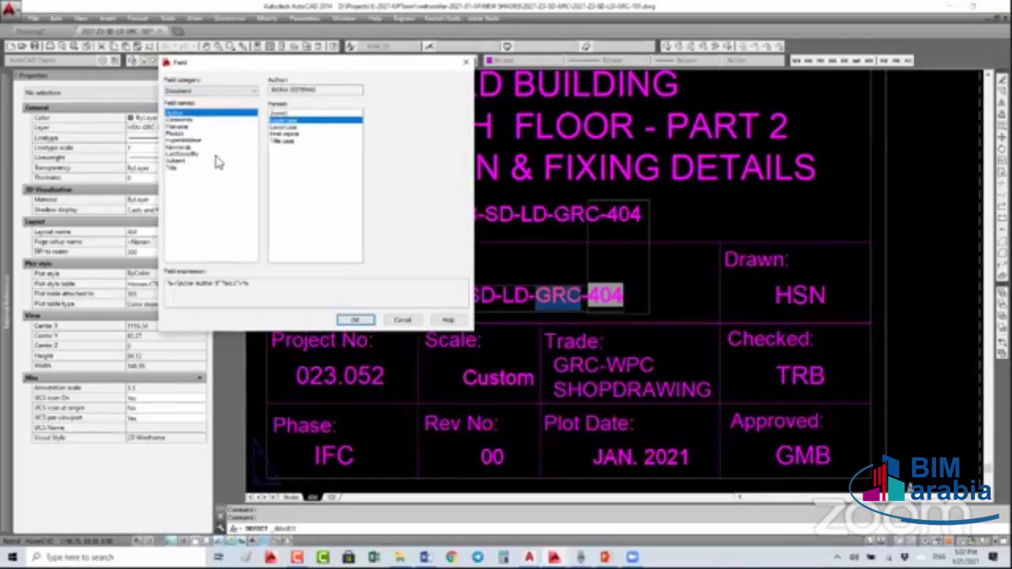
pyautogui.click(208, 127)
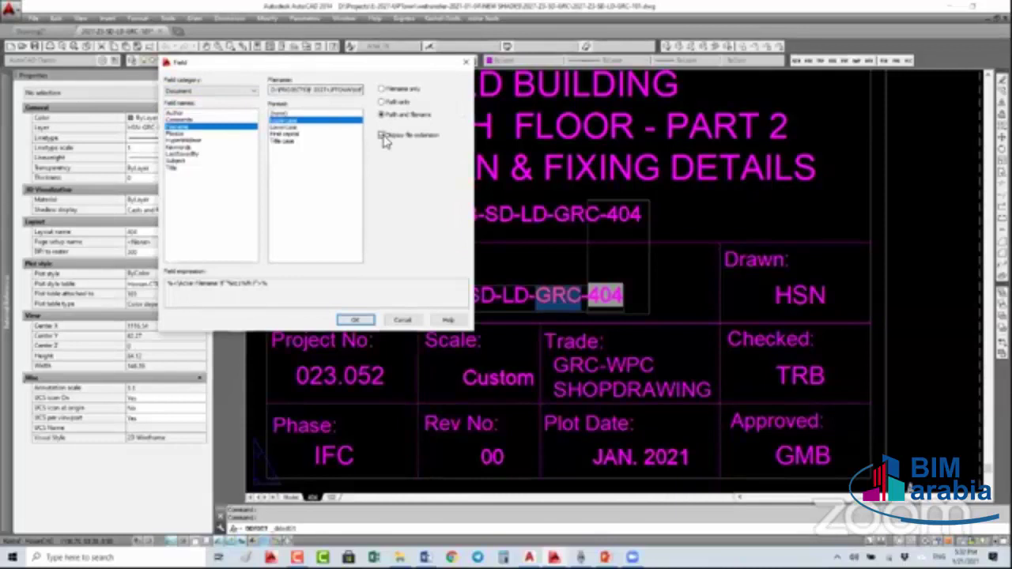
pyautogui.click(383, 136)
pyautogui.click(382, 88)
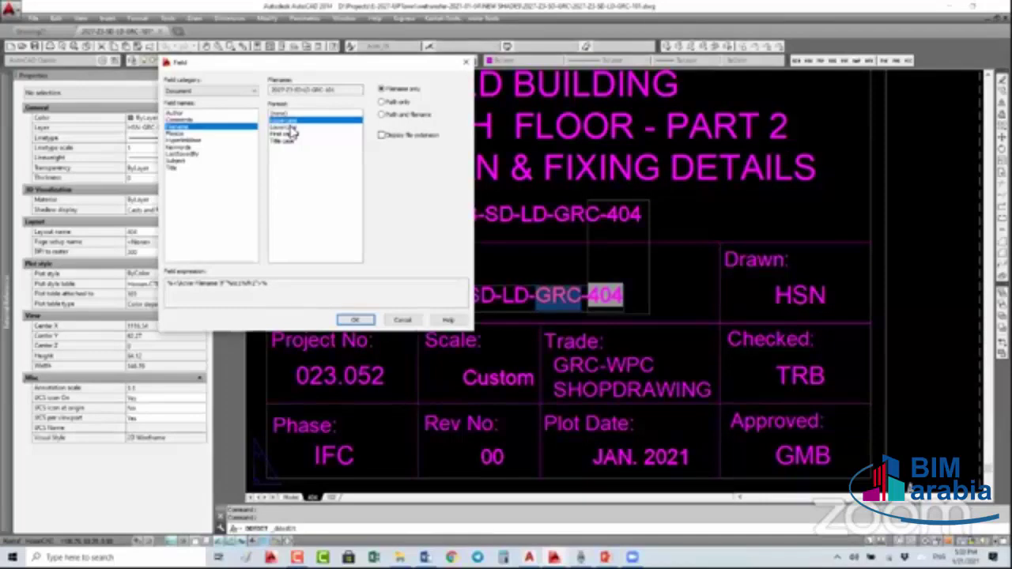
pyautogui.click(355, 321)
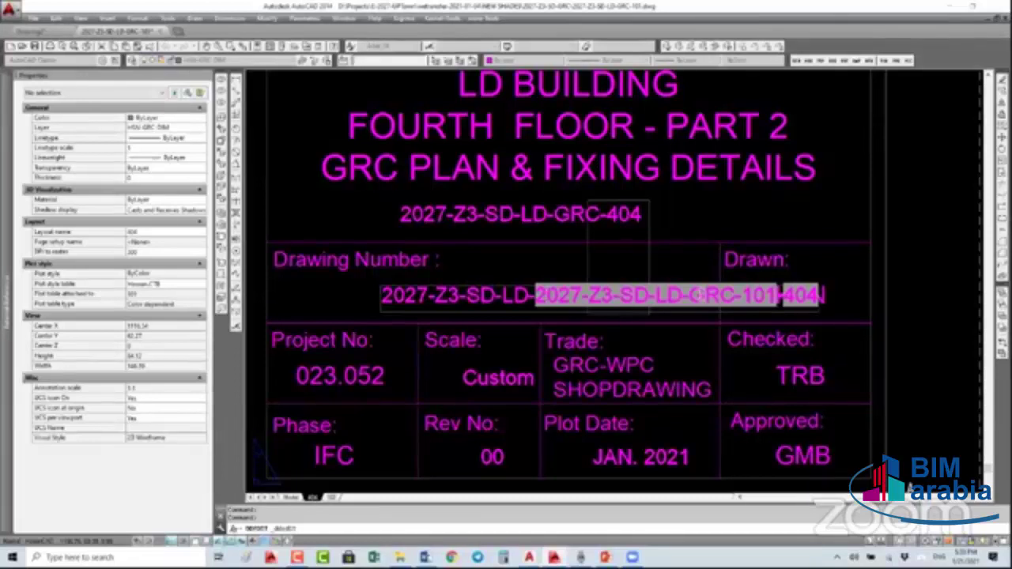
# - Delete all of the existing drawing-number text
pyautogui.doubleClick(663, 299)
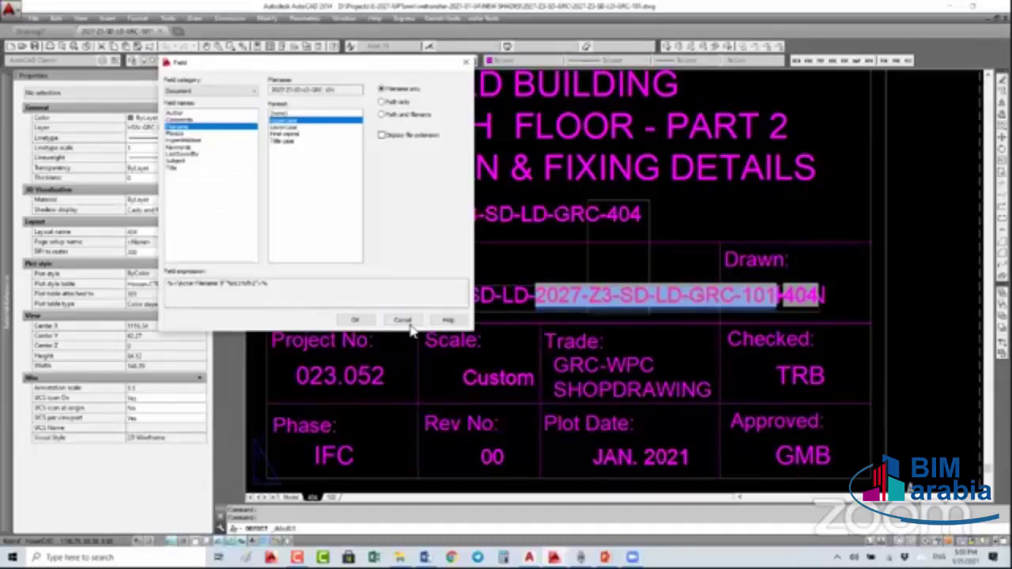
pyautogui.click(411, 320)
pyautogui.hotkey('ctrl', 'a')
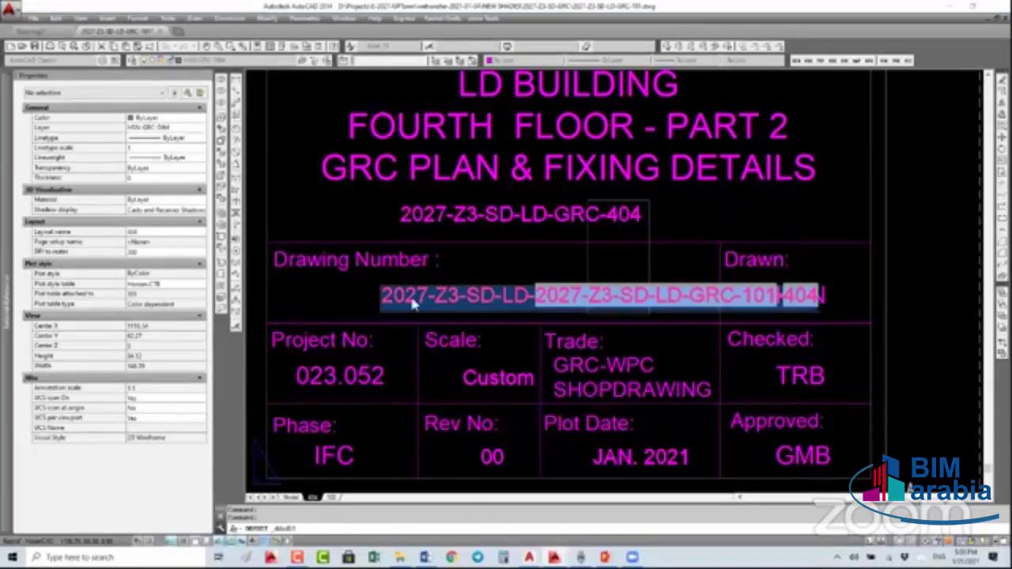
pyautogui.press('Delete')
pyautogui.hotkey('ctrl', 'a')
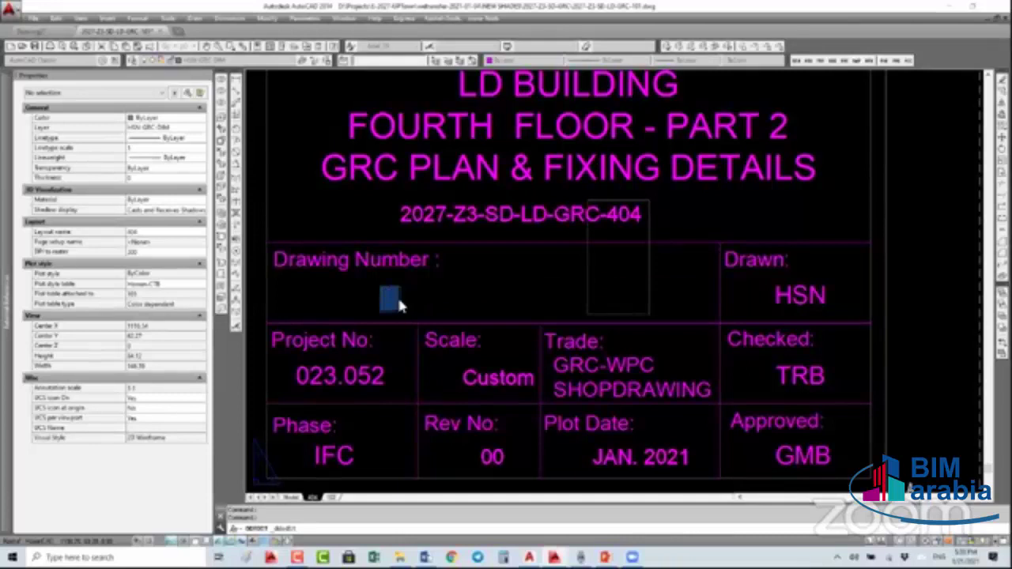
# - Insert a Document Filename field as the sole drawing-number content
pyautogui.rightClick(397, 303)
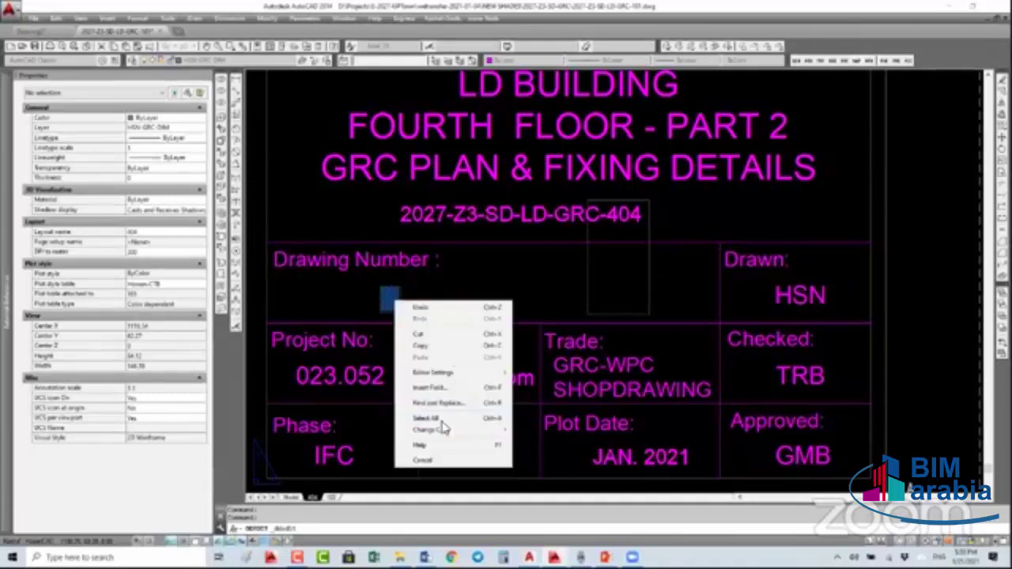
pyautogui.click(446, 428)
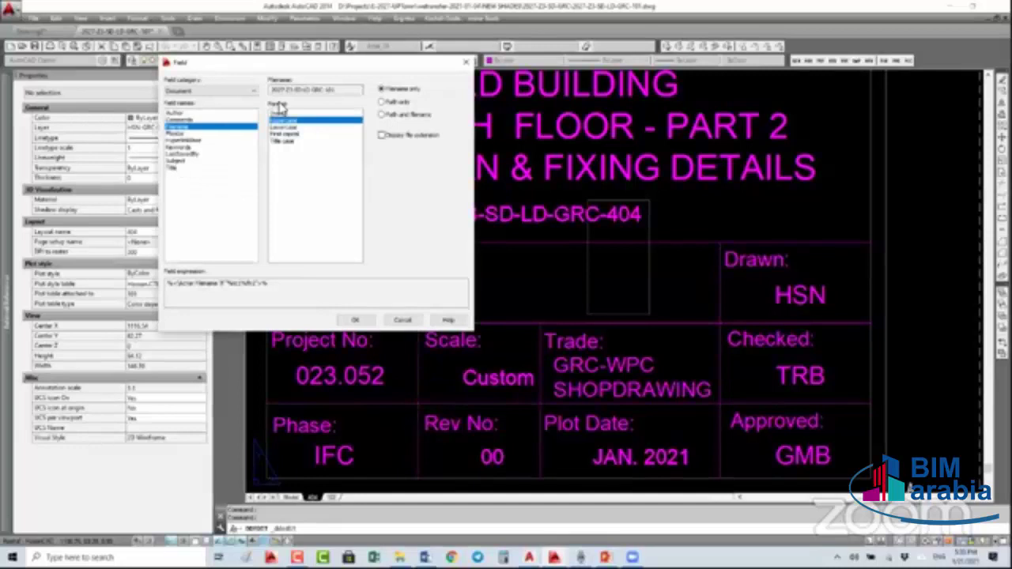
pyautogui.click(204, 93)
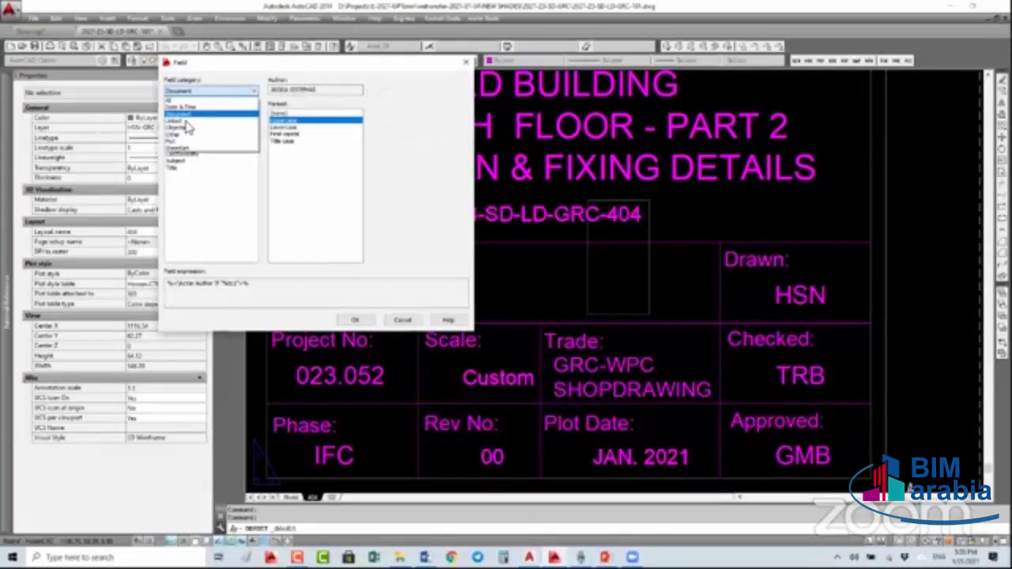
pyautogui.click(186, 117)
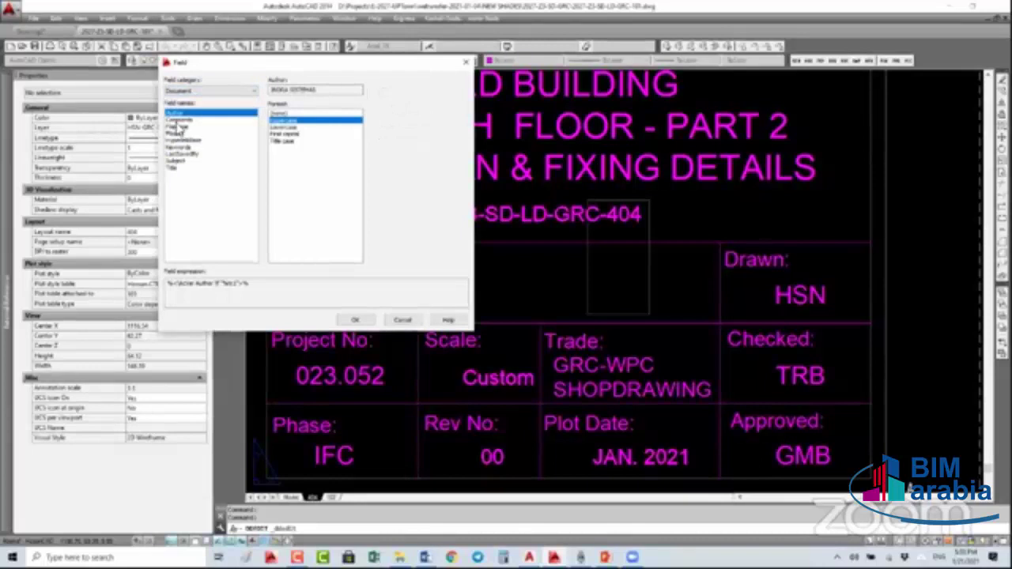
pyautogui.click(179, 126)
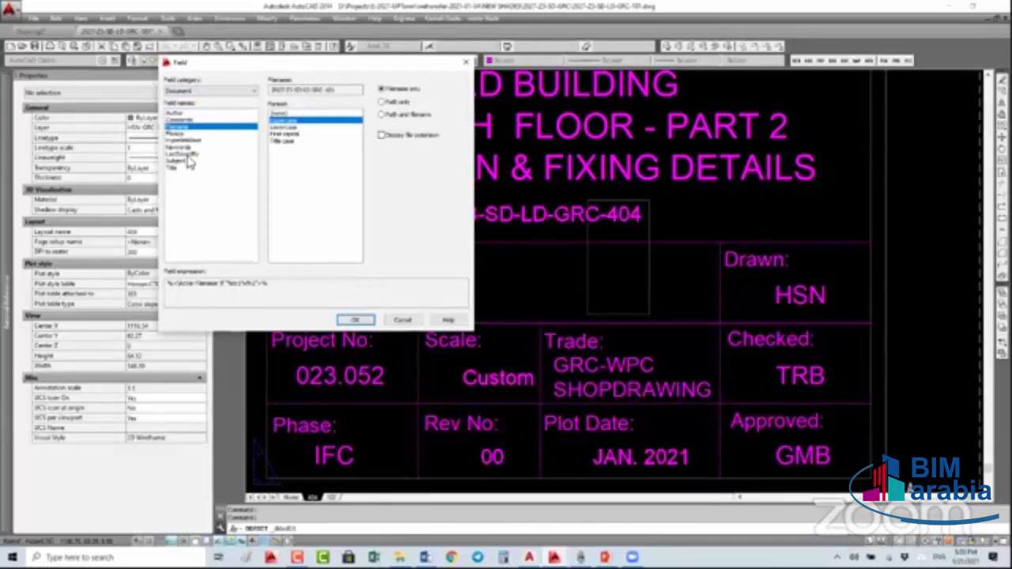
pyautogui.click(183, 154)
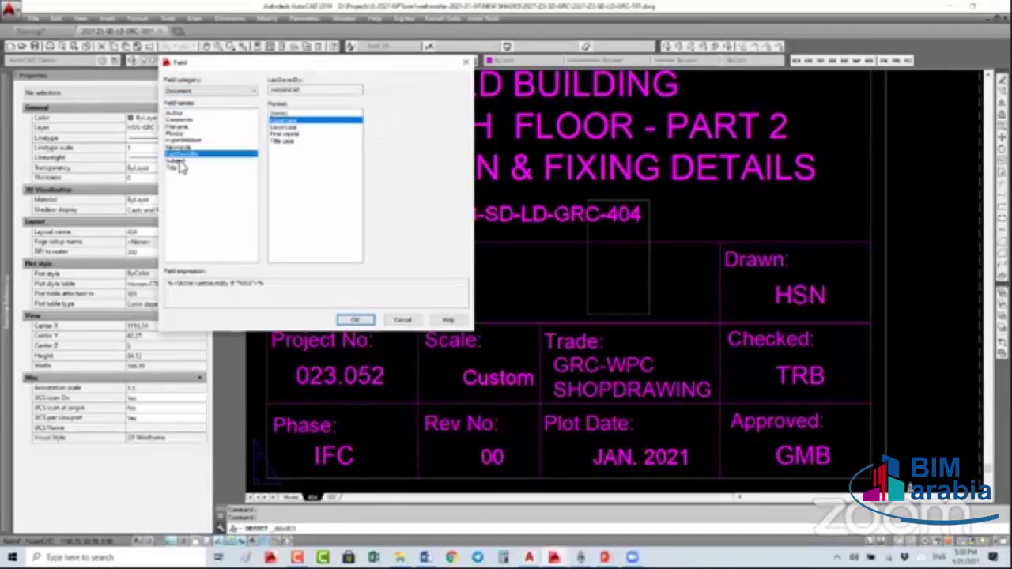
pyautogui.click(180, 161)
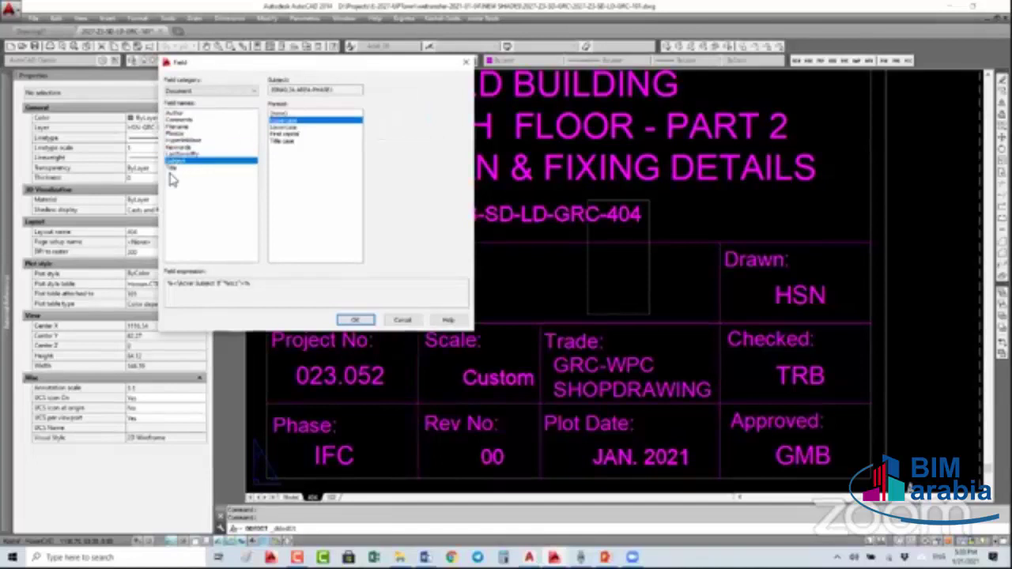
pyautogui.click(173, 168)
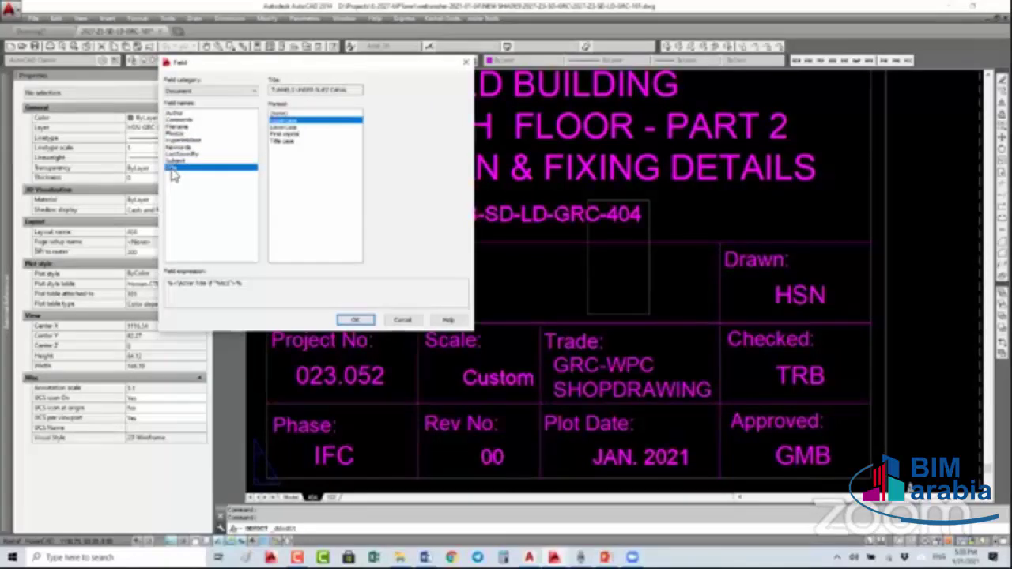
pyautogui.click(177, 126)
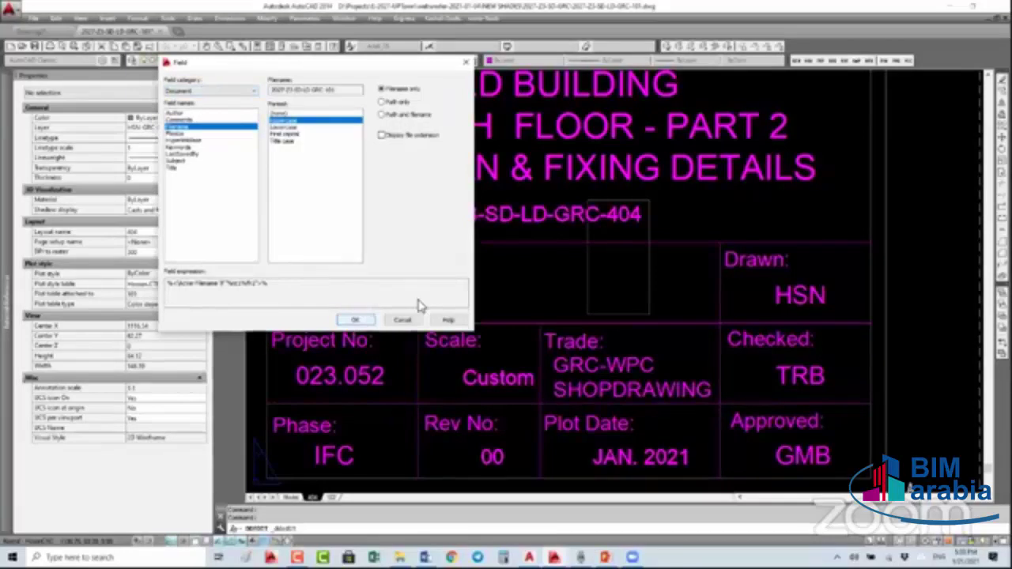
pyautogui.click(356, 320)
pyautogui.rightClick(529, 270)
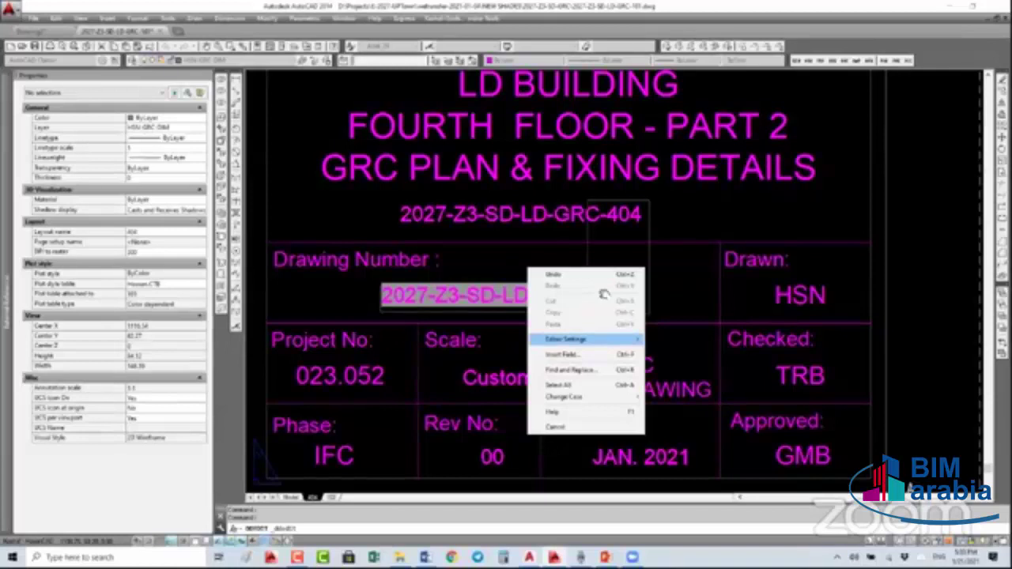
# - Exit the text editor, zoom out, and switch from AutoCAD to the Word course outline
pyautogui.press('Escape')
pyautogui.scroll(-6, 603, 294)
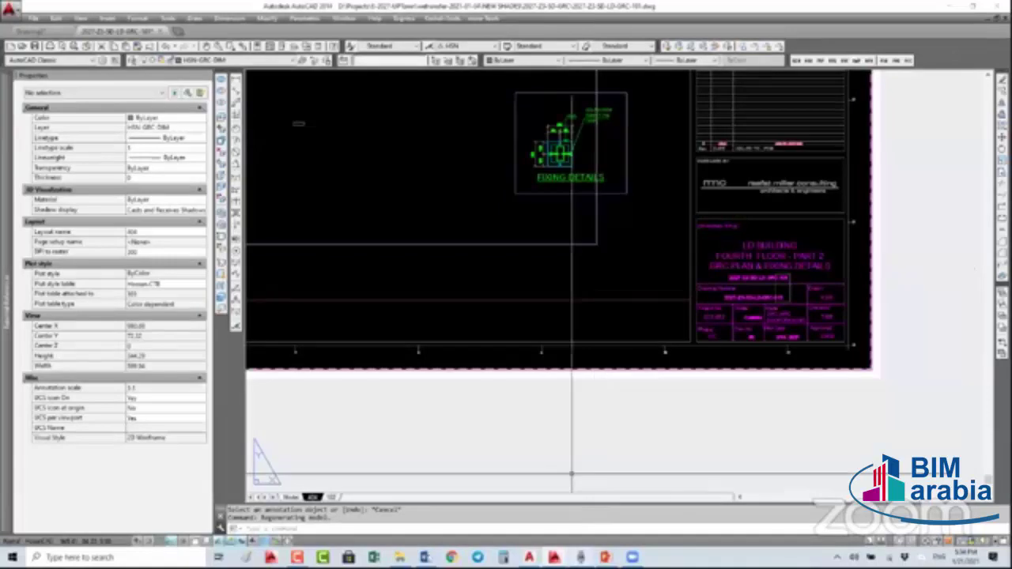
pyautogui.moveTo(605, 557)
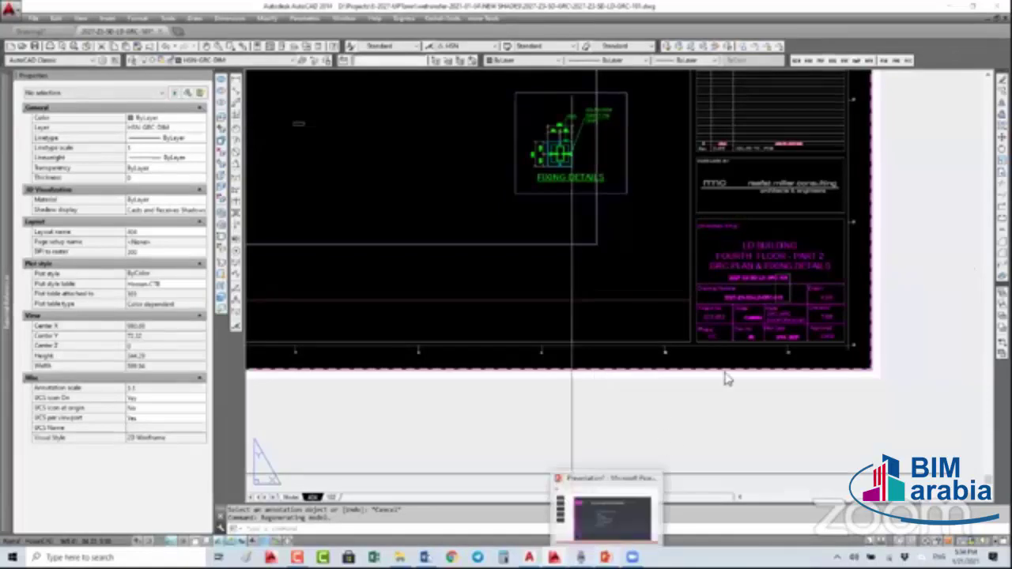
pyautogui.hotkey('alt', 'Tab')
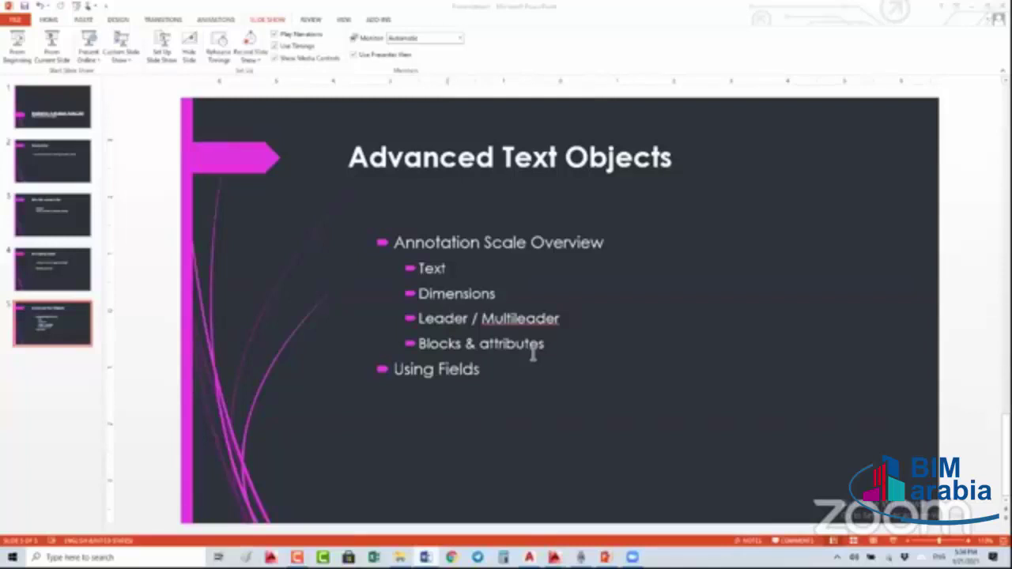
pyautogui.hotkey('alt', 'Tab')
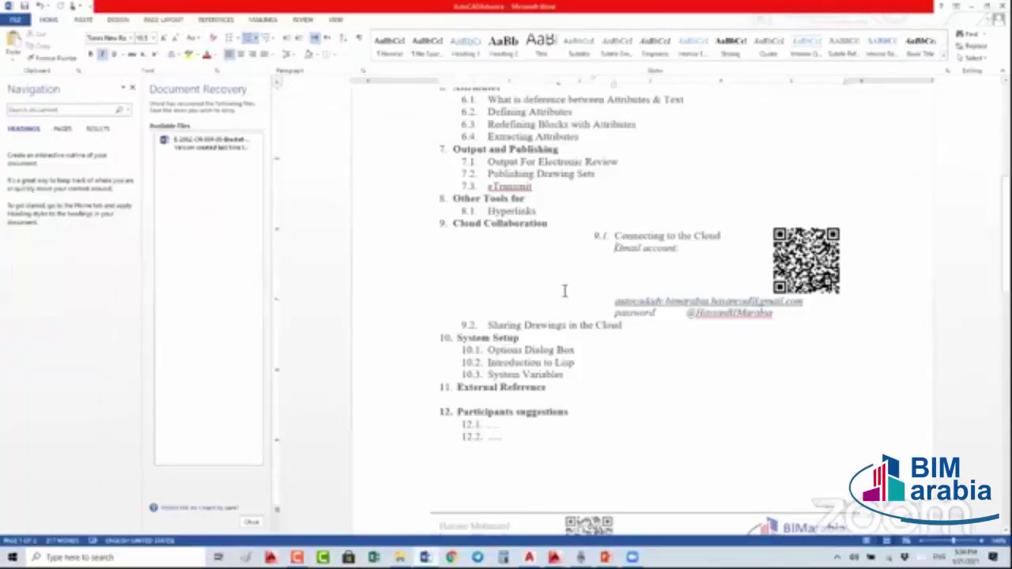
pyautogui.scroll(5, 565, 291)
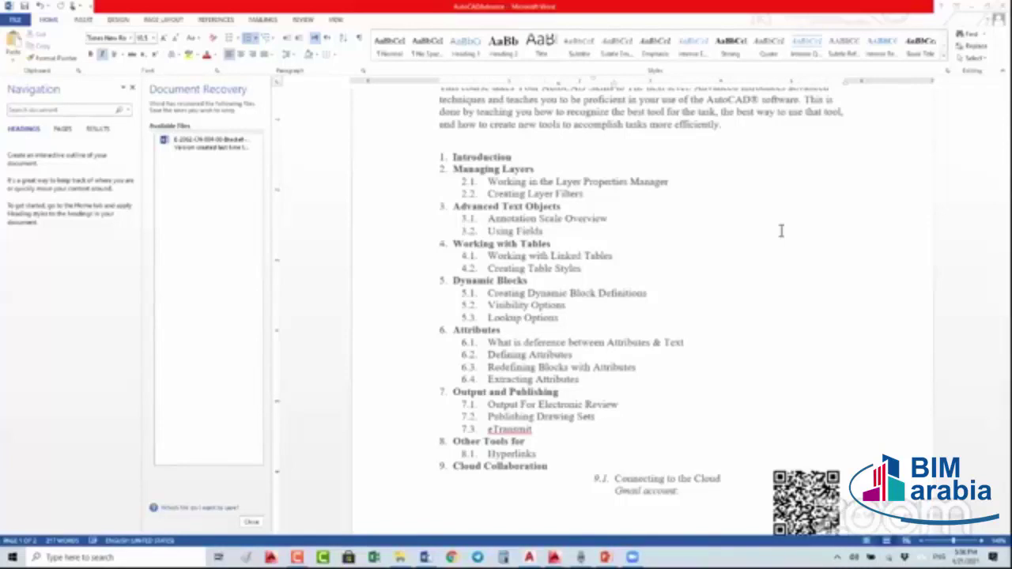
# - Return to the Word outline and place the cursor in the Linked Tables item
pyautogui.hotkey('alt', 'Tab')
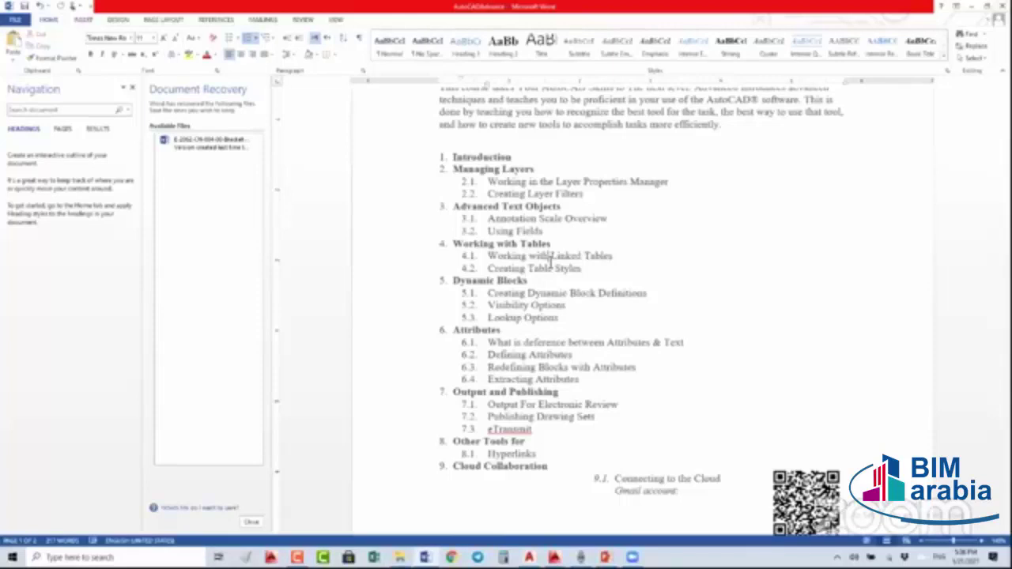
pyautogui.click(549, 257)
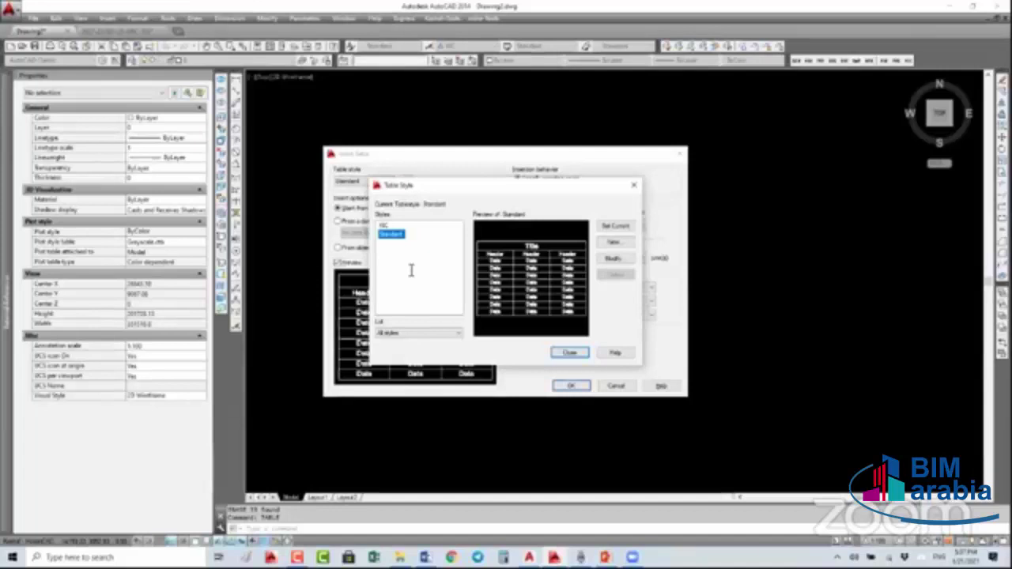
# - Close the table style dialogs, leaving the small table numbered 1, 2, 3 in Drawing2
pyautogui.hotkey('alt', 'n')
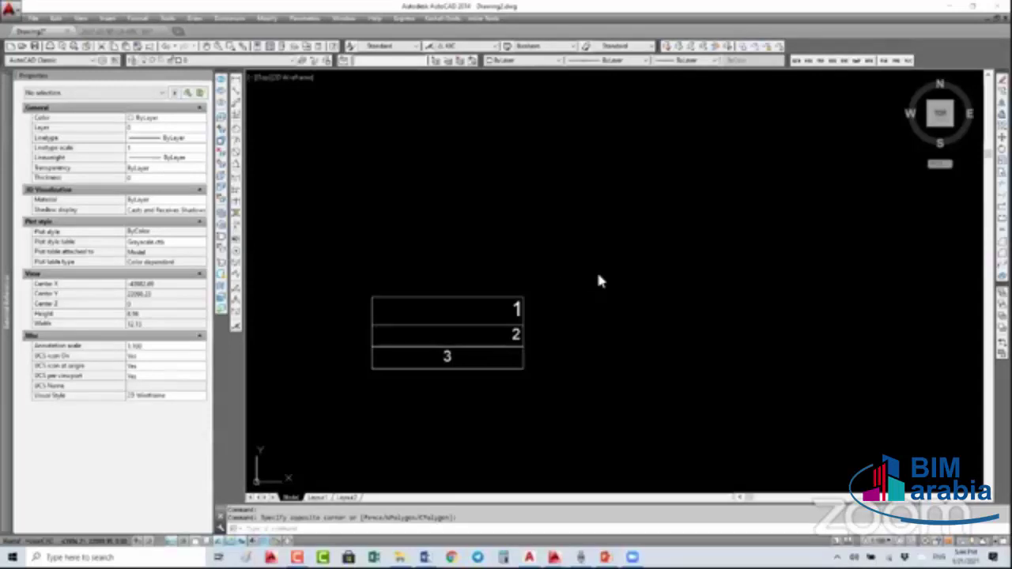
pyautogui.click(625, 295)
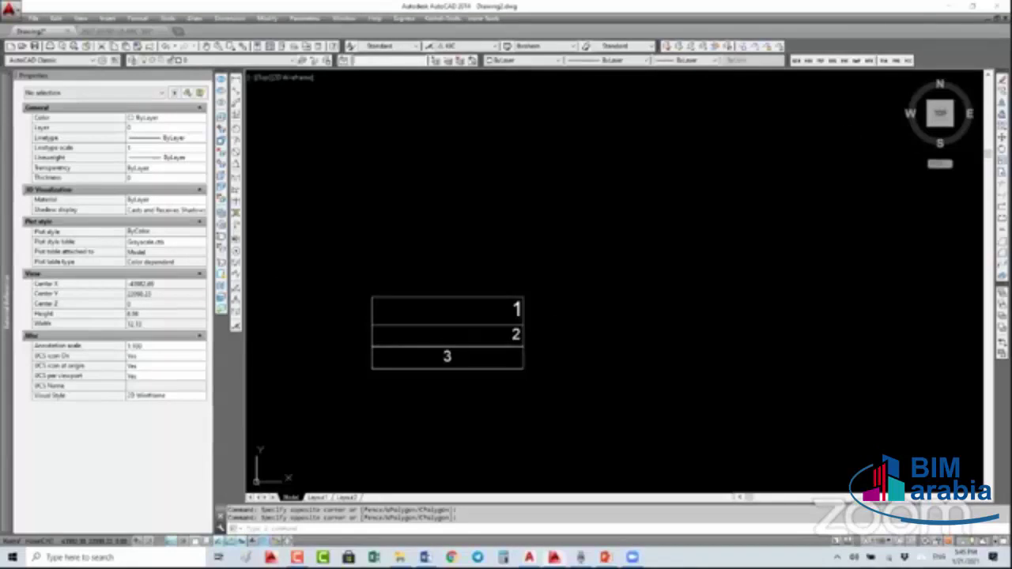
# - Zoom out and run TABLE to bring up the Insert Table settings
pyautogui.scroll(-5, 520, 236)
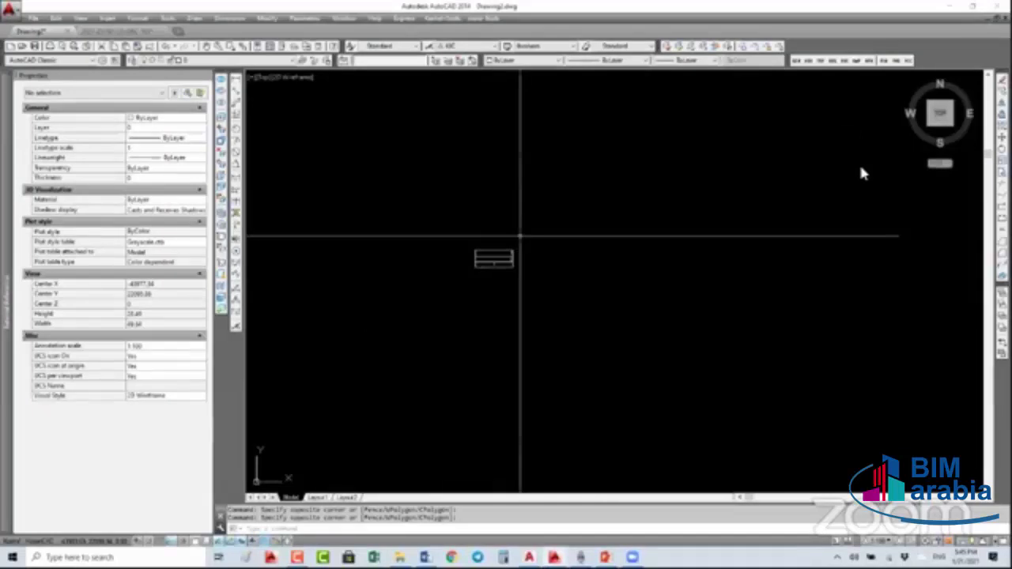
pyautogui.write('table')
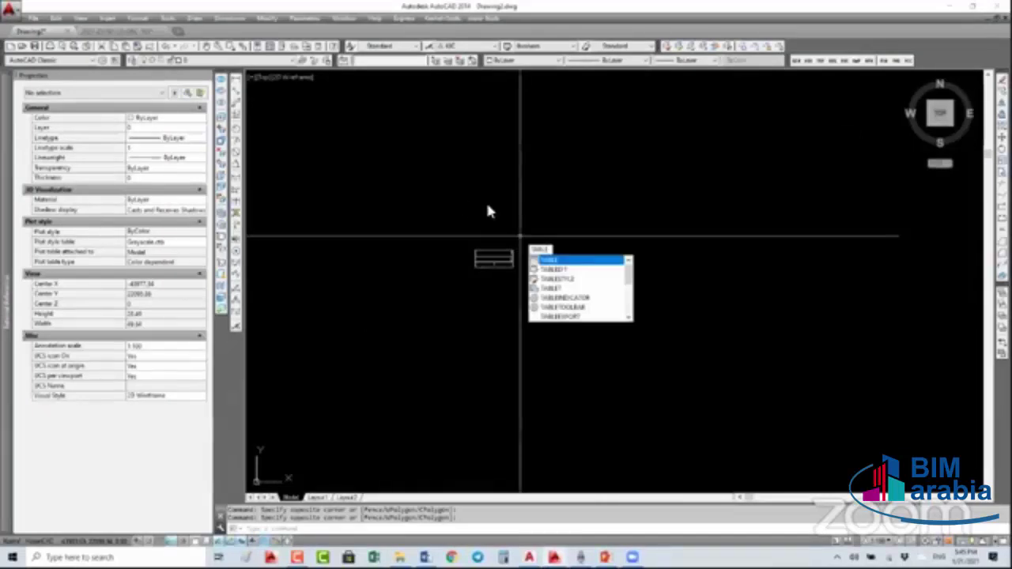
pyautogui.press('Return')
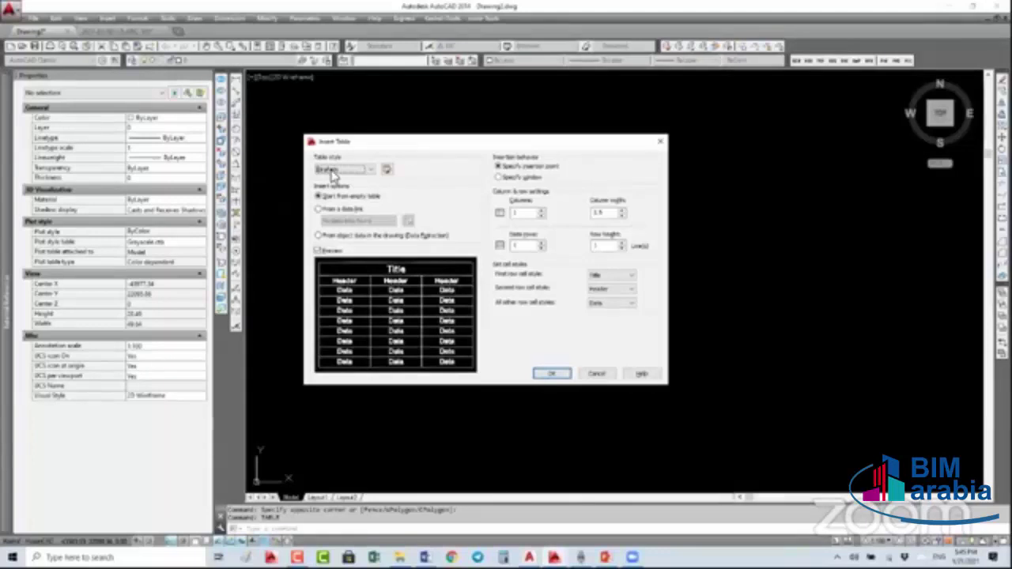
# - Switch the Insert Table style to Standard
pyautogui.click(338, 171)
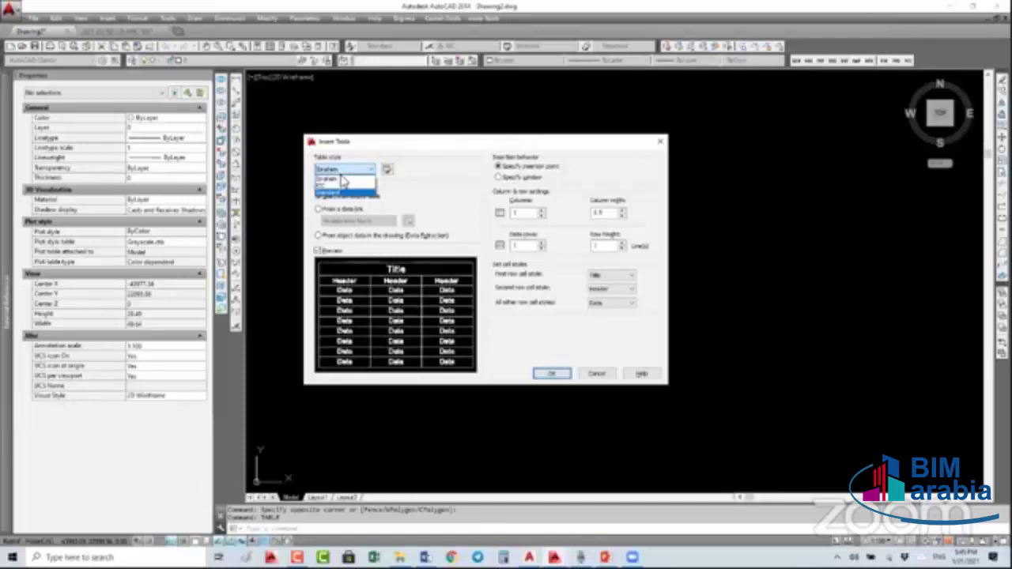
pyautogui.click(342, 192)
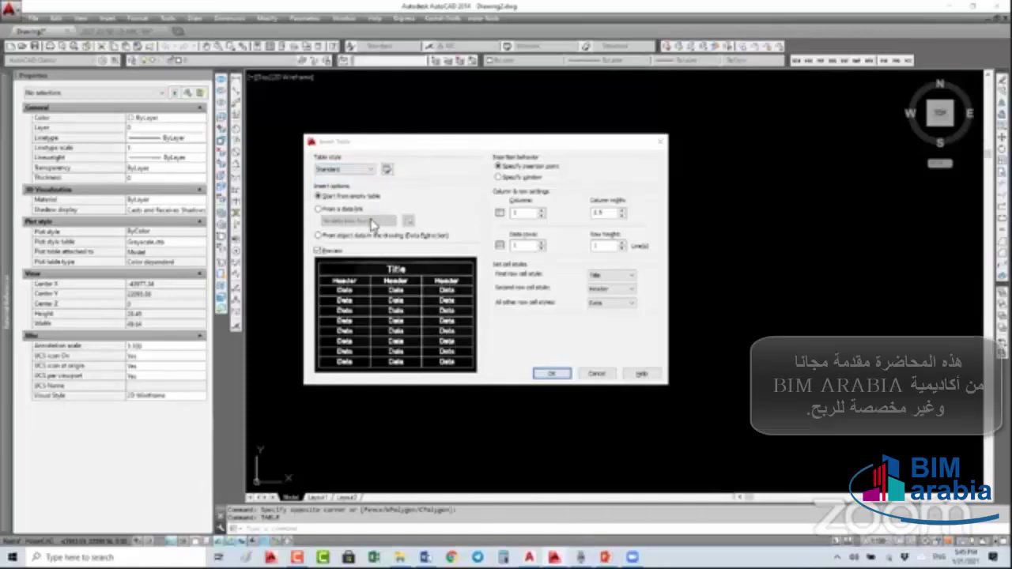
# - Create a new table style named 'Test1' in the Table Style manager
pyautogui.click(387, 170)
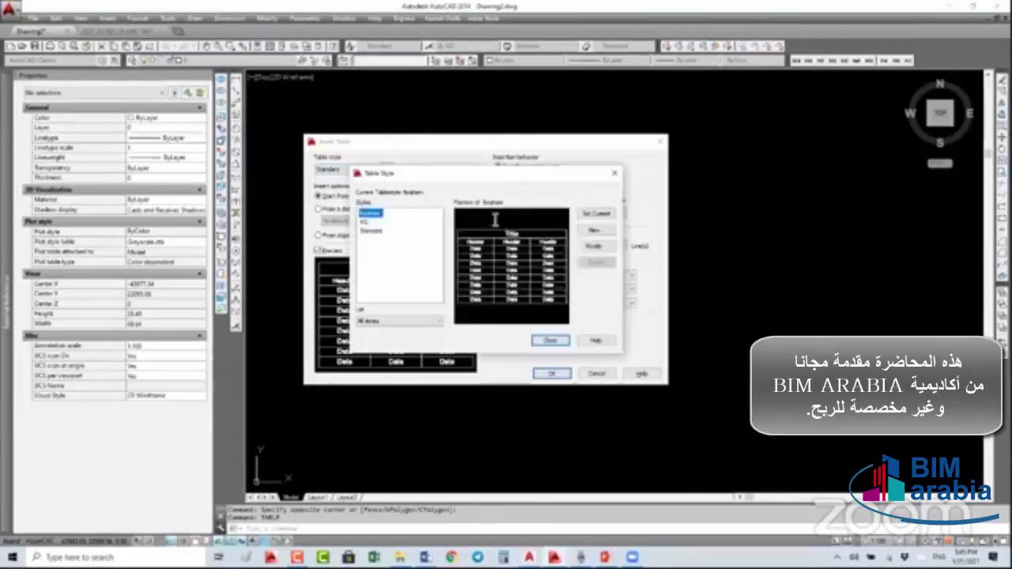
pyautogui.click(594, 229)
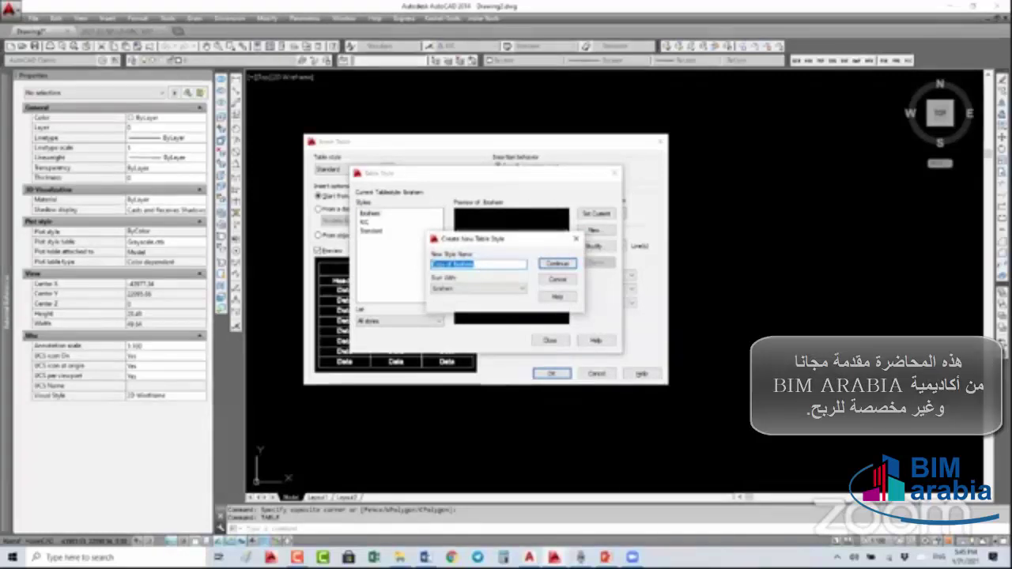
pyautogui.write('Test')
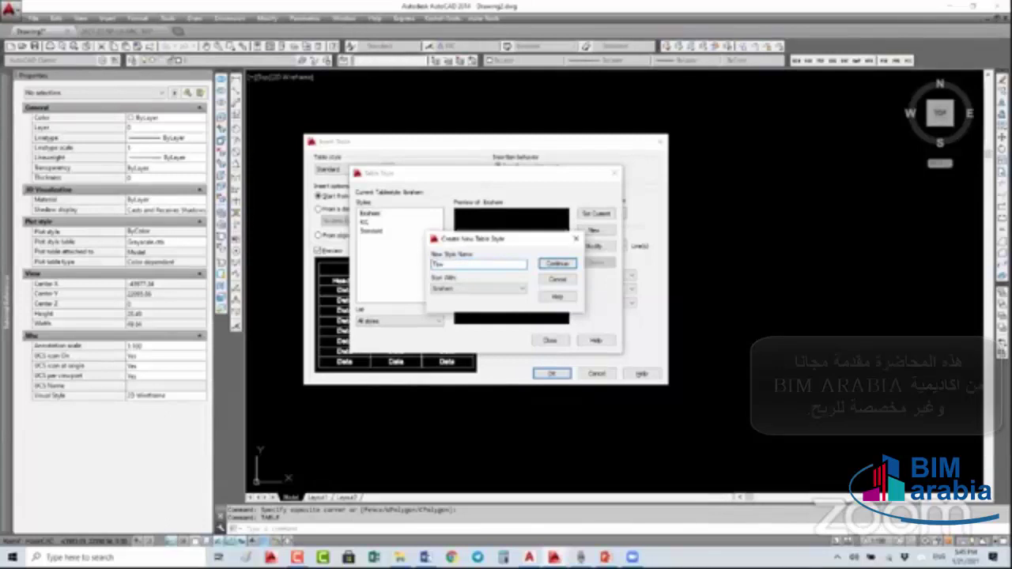
pyautogui.write('1')
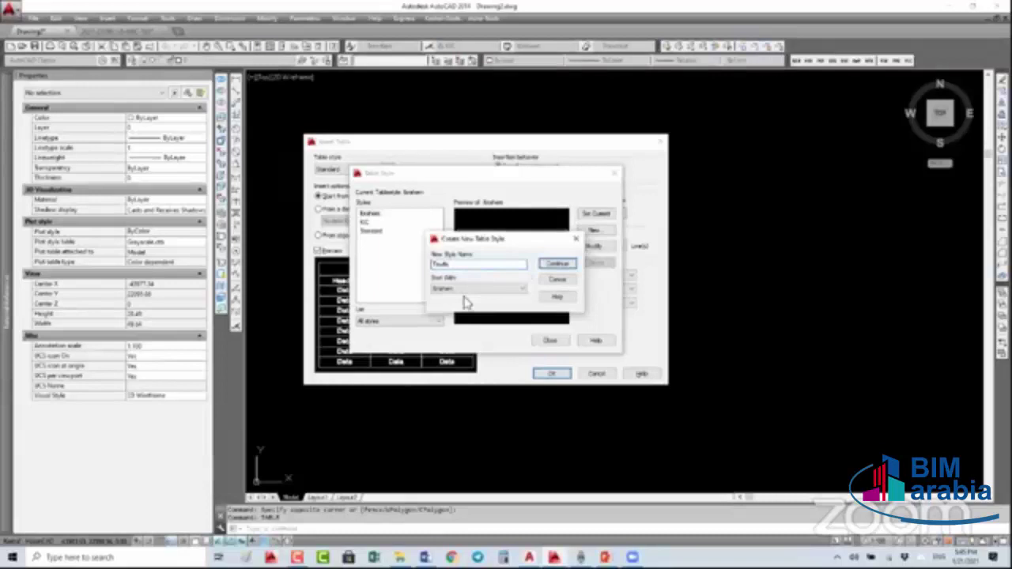
pyautogui.press('Return')
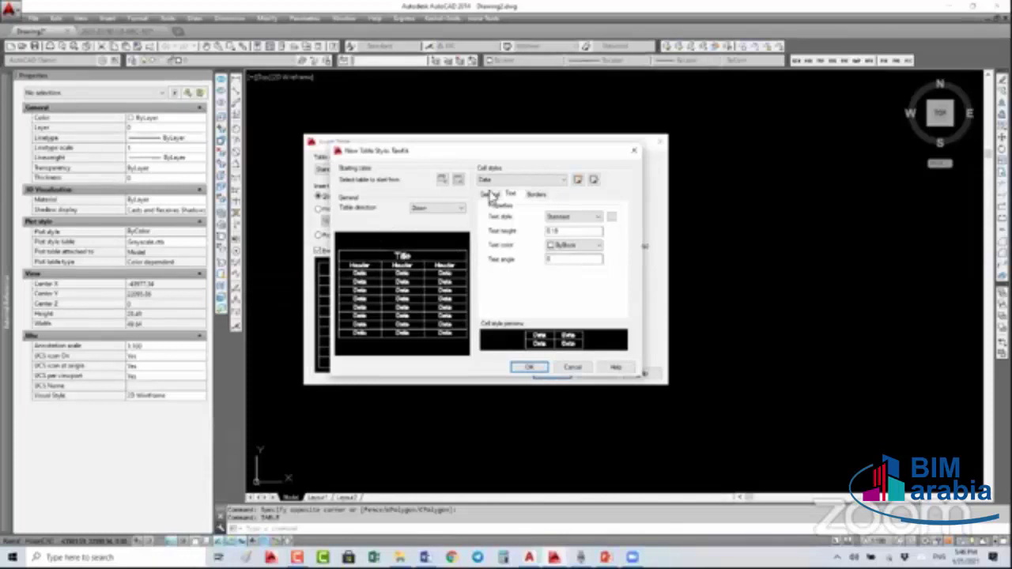
# - Give Data cells no fill and Middle Center alignment, then move on to the Header cell style
pyautogui.click(495, 180)
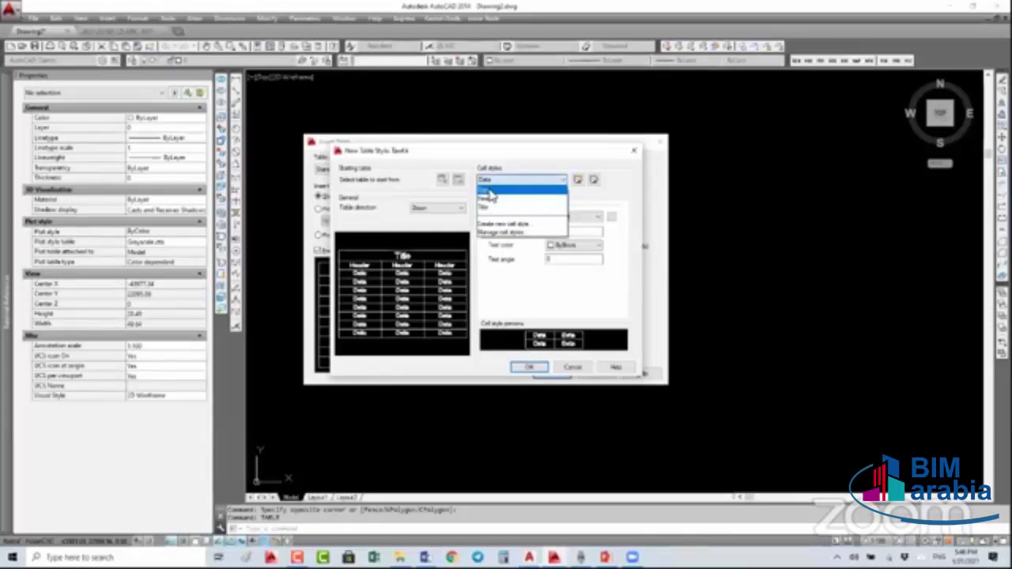
pyautogui.click(496, 190)
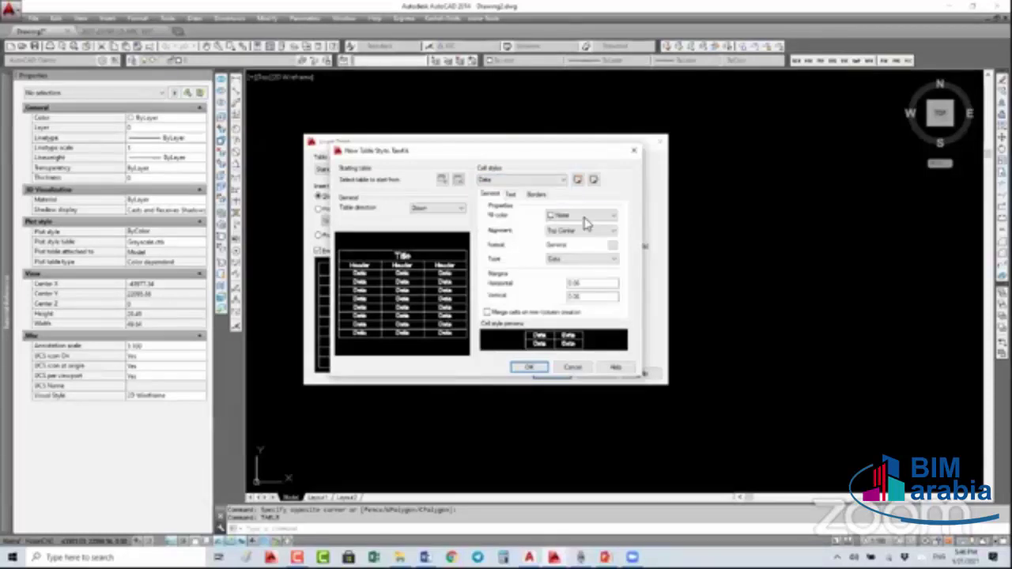
pyautogui.click(580, 217)
pyautogui.click(579, 230)
pyautogui.click(579, 231)
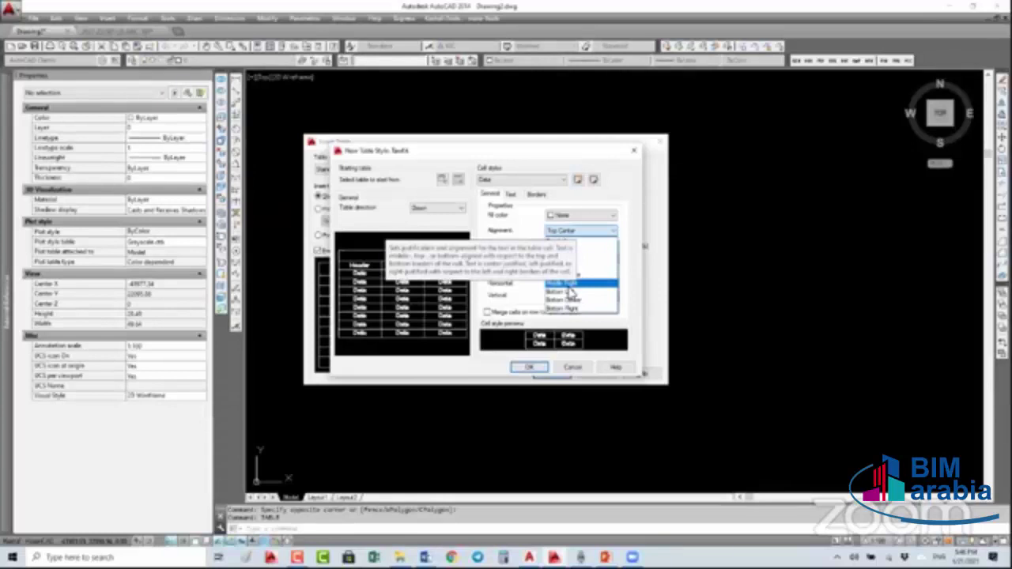
pyautogui.click(563, 275)
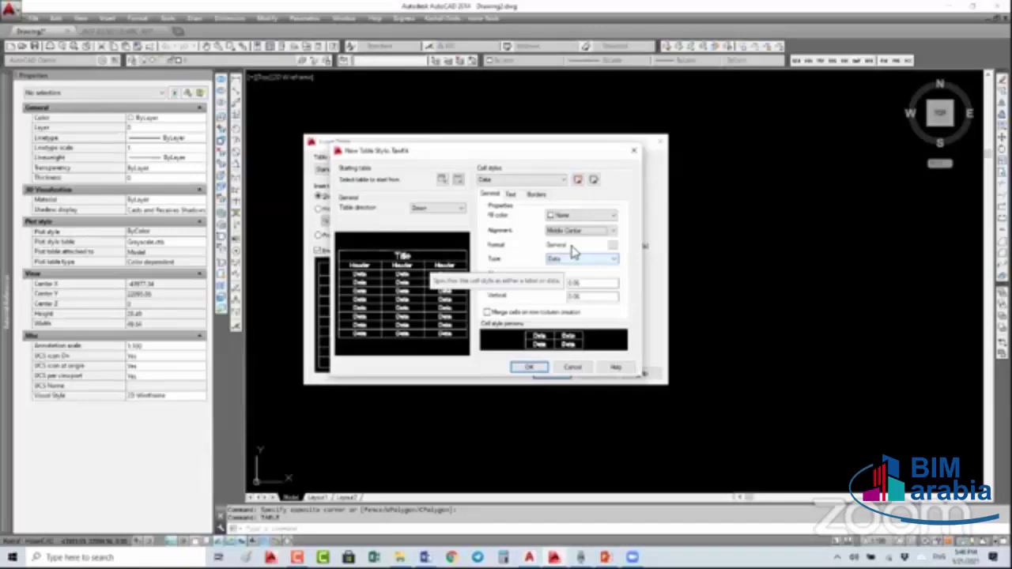
pyautogui.click(510, 193)
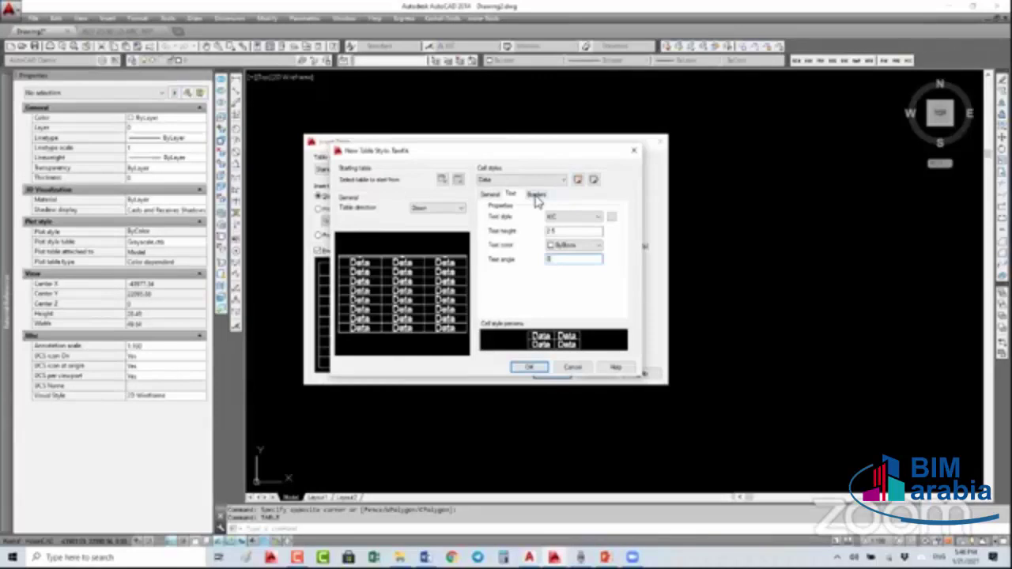
pyautogui.click(522, 180)
pyautogui.click(514, 199)
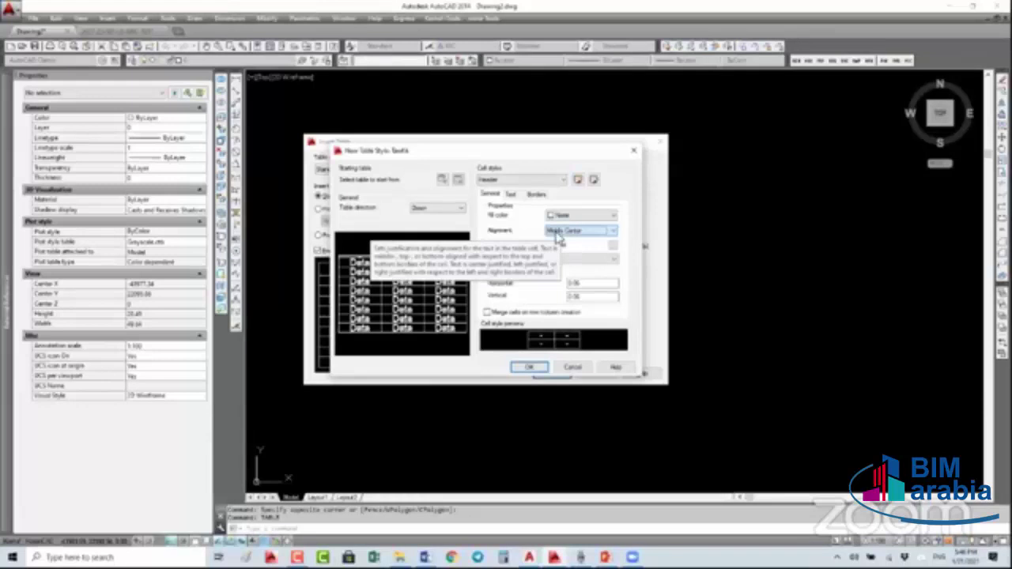
# - Give Header cell text a height of 3.5 and the colour cyan
pyautogui.click(511, 194)
pyautogui.write('.5')
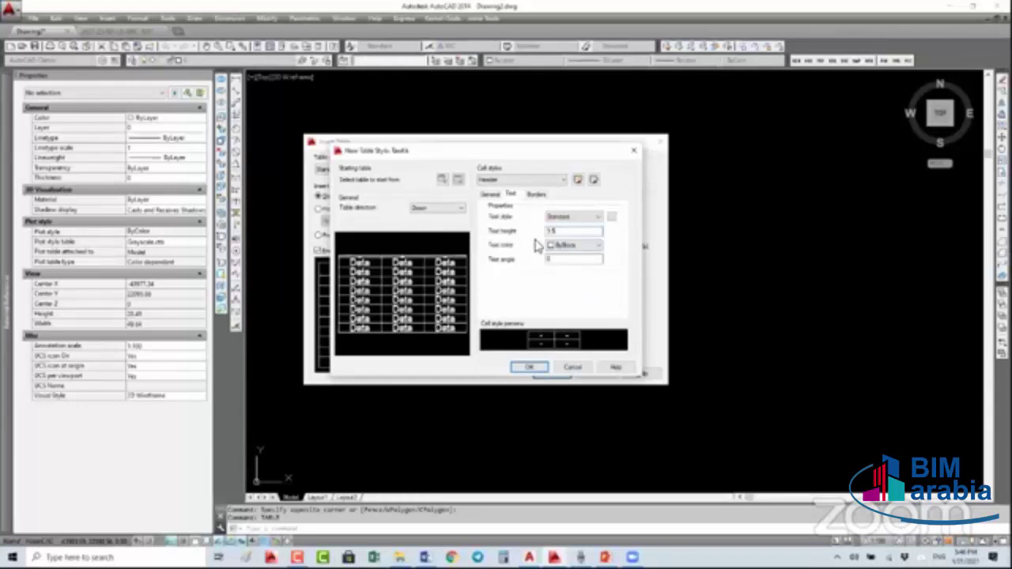
pyautogui.click(575, 247)
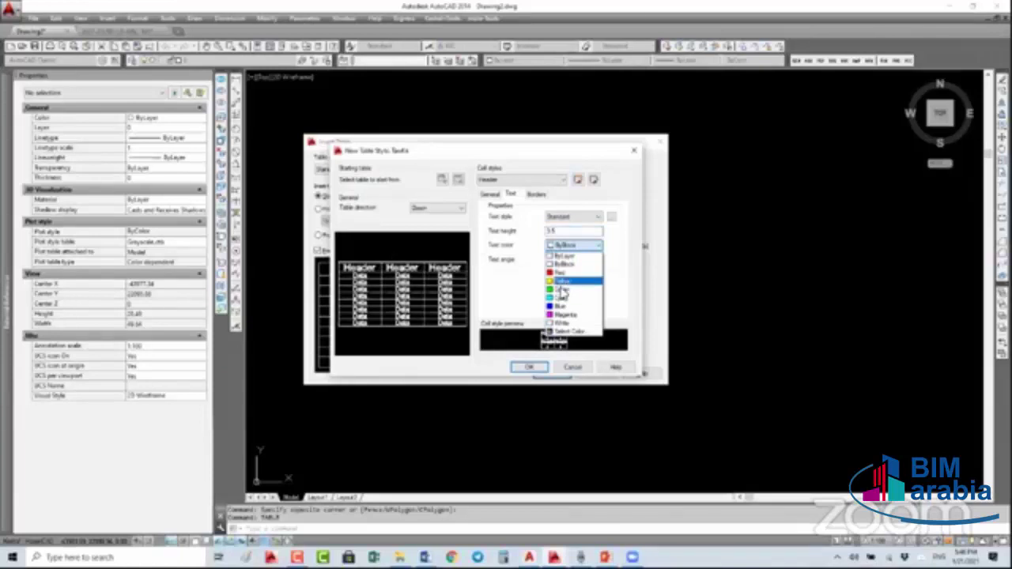
pyautogui.click(562, 299)
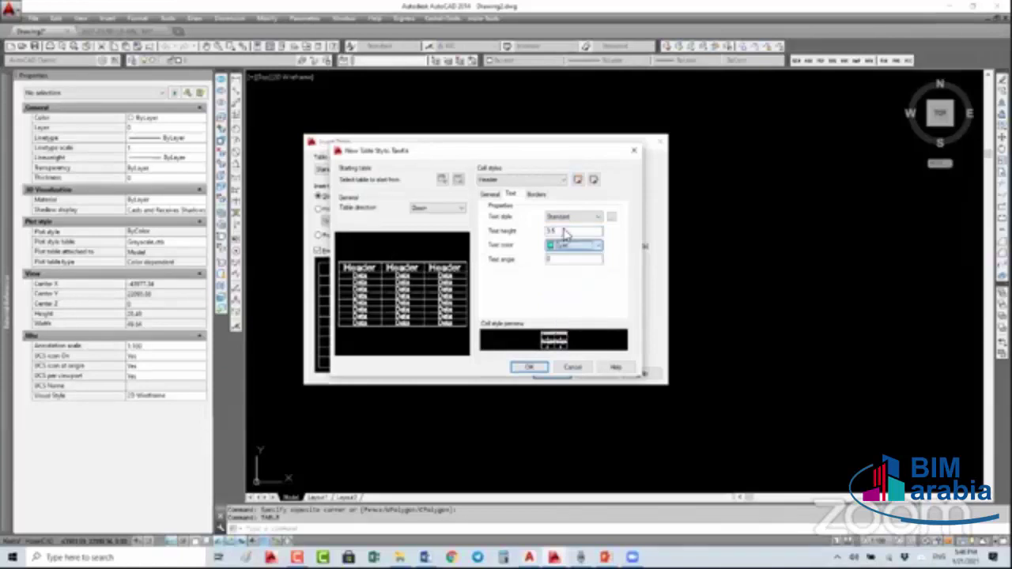
# - Make the Data cell text green
pyautogui.click(491, 181)
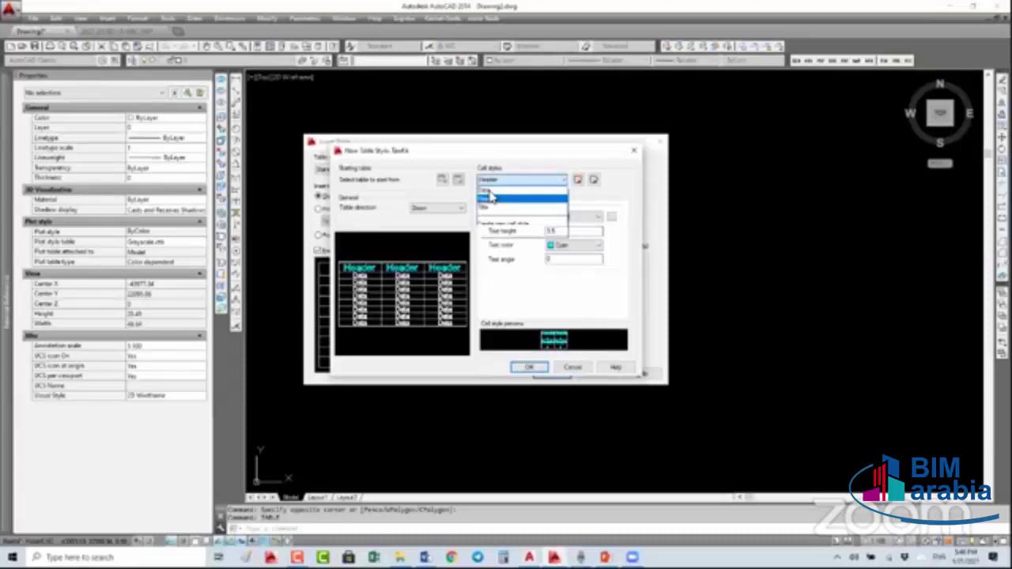
pyautogui.click(506, 190)
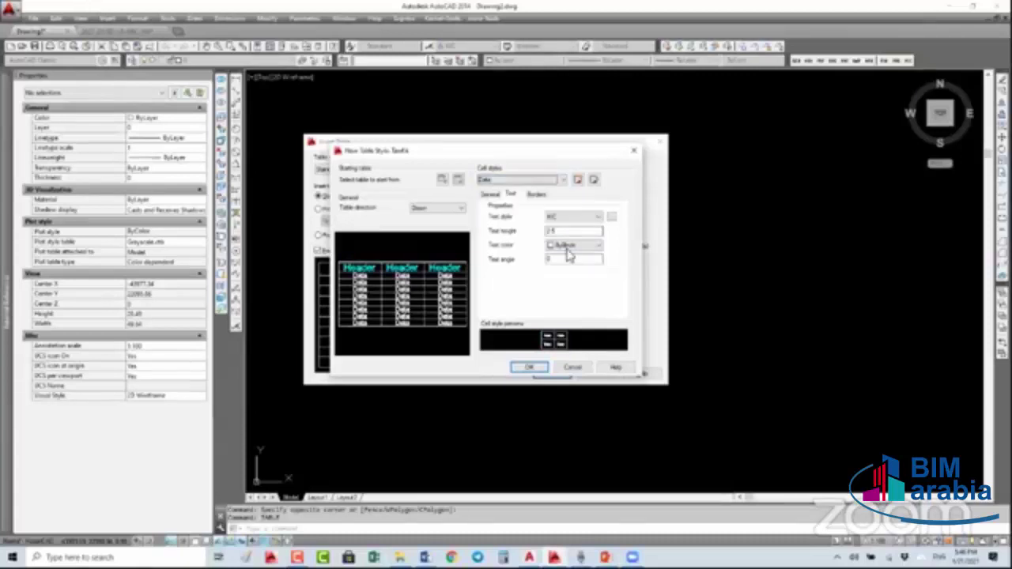
pyautogui.click(569, 247)
pyautogui.click(551, 289)
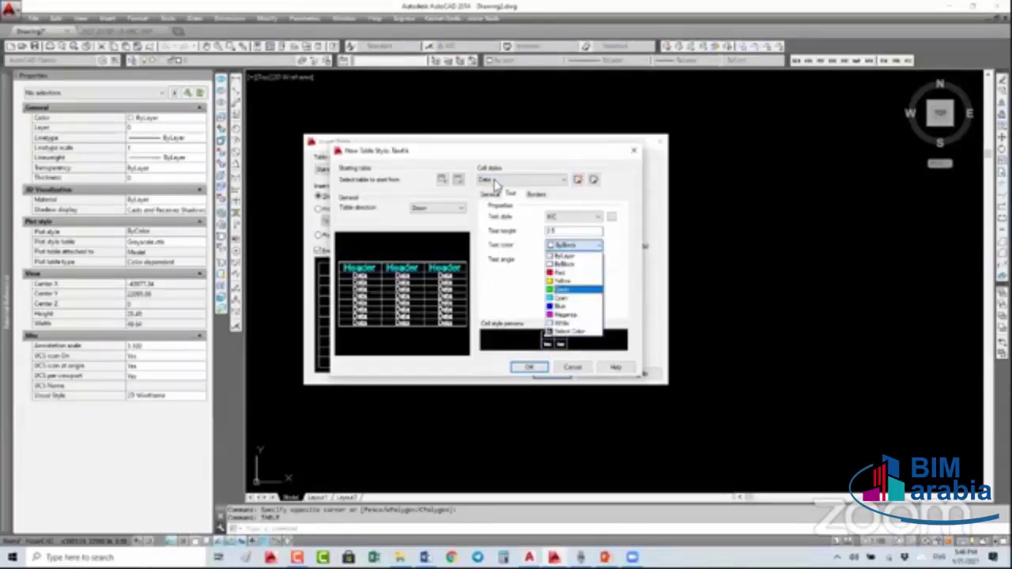
# - Give Title cell text height 5 in red and save the Test1 style
pyautogui.click(498, 180)
pyautogui.click(510, 195)
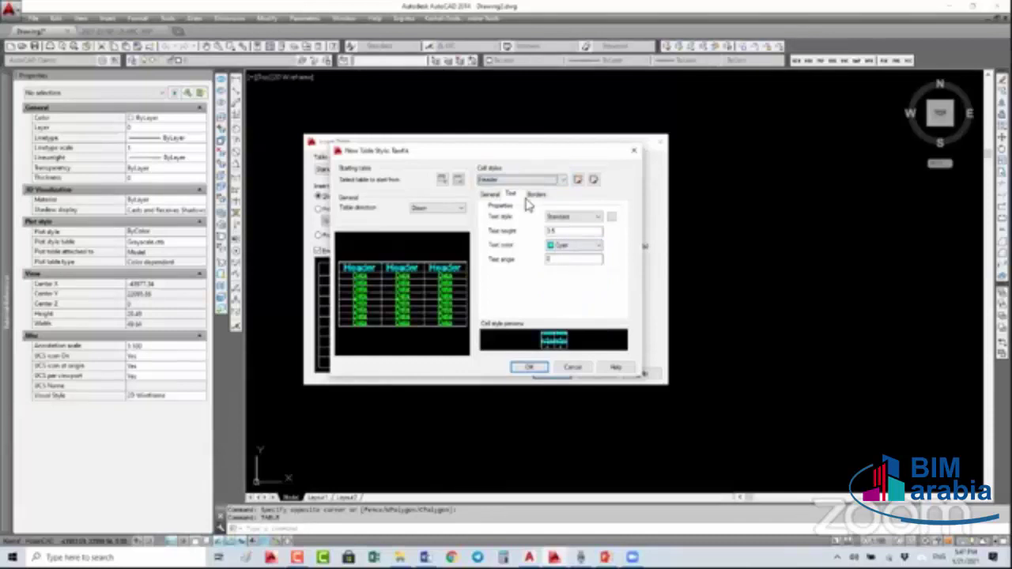
pyautogui.click(536, 194)
pyautogui.click(511, 182)
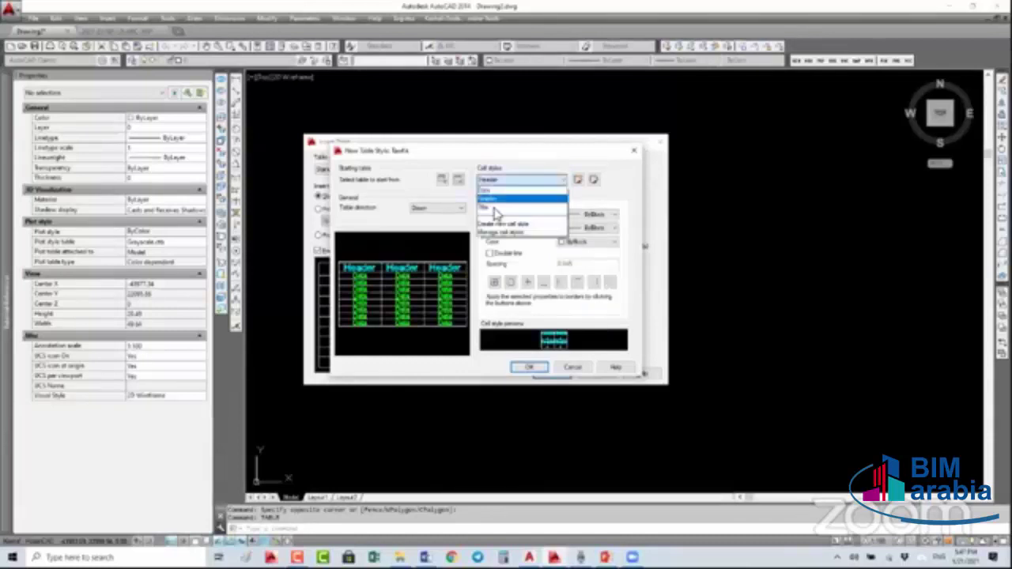
pyautogui.click(544, 206)
pyautogui.click(510, 196)
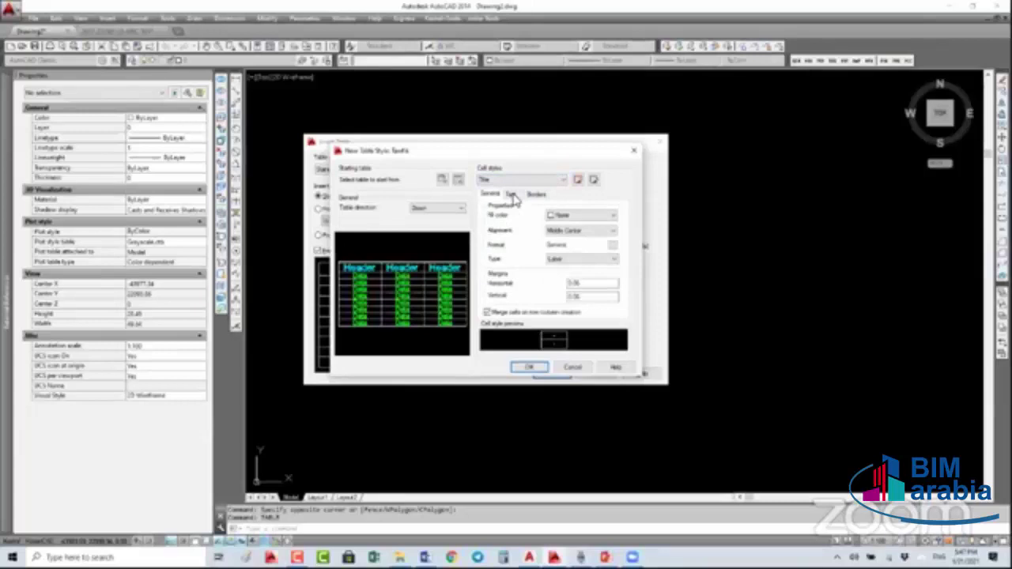
pyautogui.click(511, 194)
pyautogui.doubleClick(565, 231)
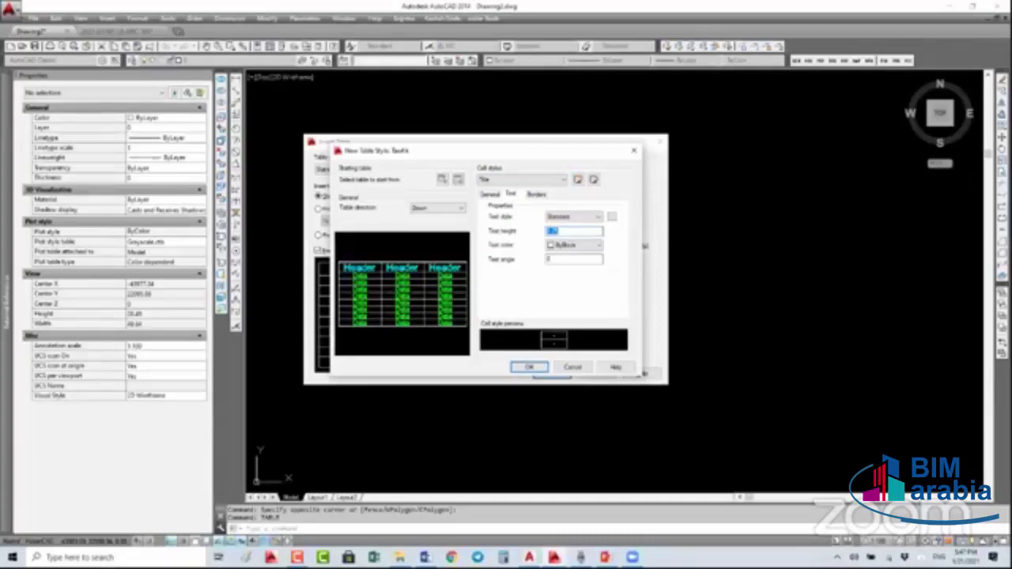
pyautogui.write('5')
pyautogui.click(571, 246)
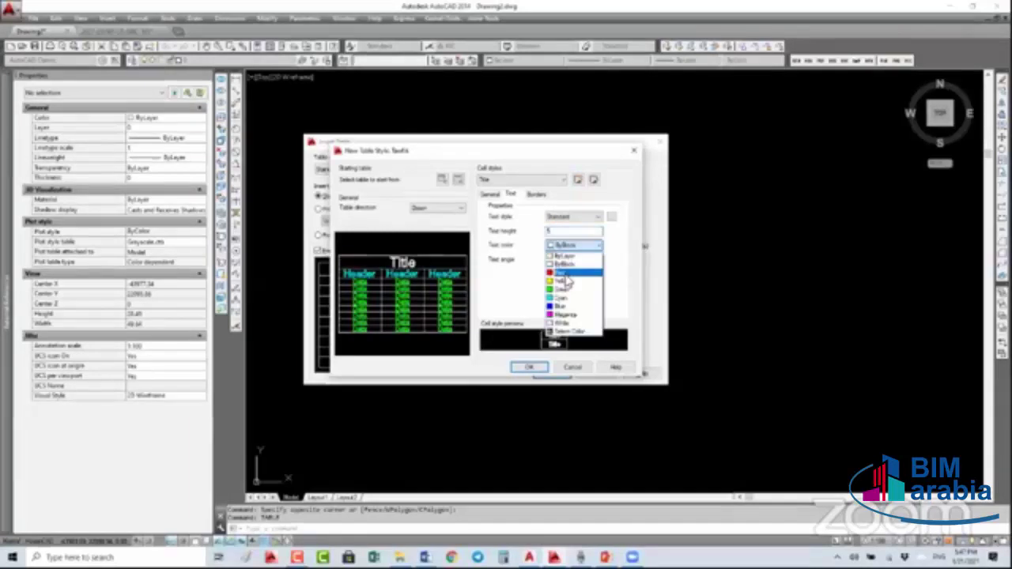
pyautogui.click(563, 273)
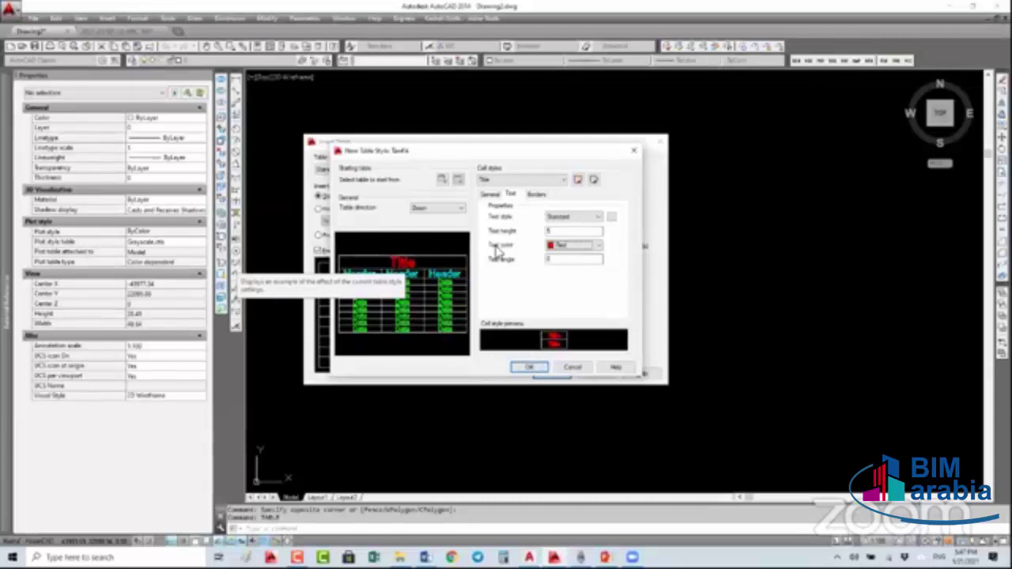
pyautogui.press('Return')
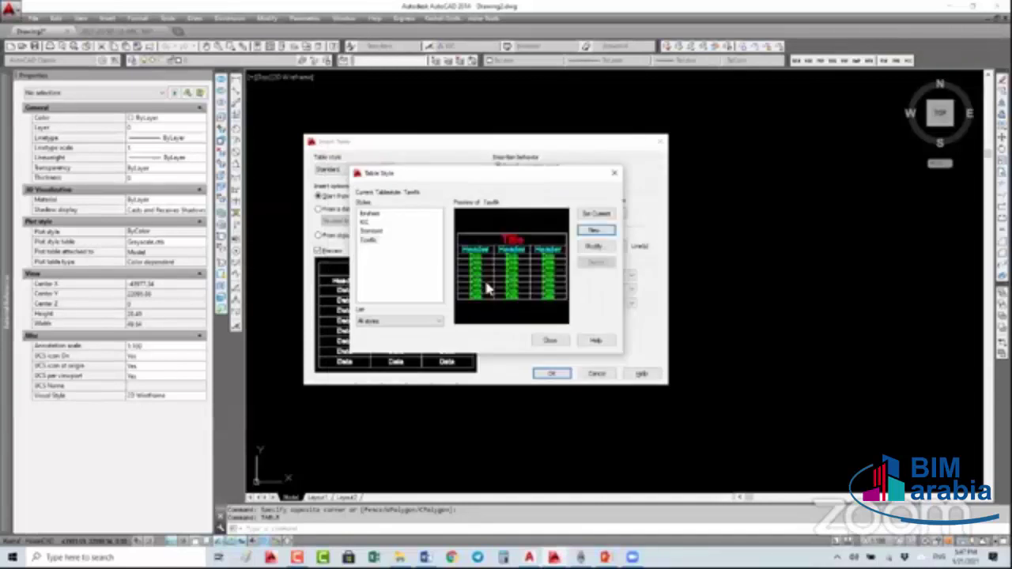
# - Select the Test1 style, close the manager and accept the table insertion settings
pyautogui.click(370, 241)
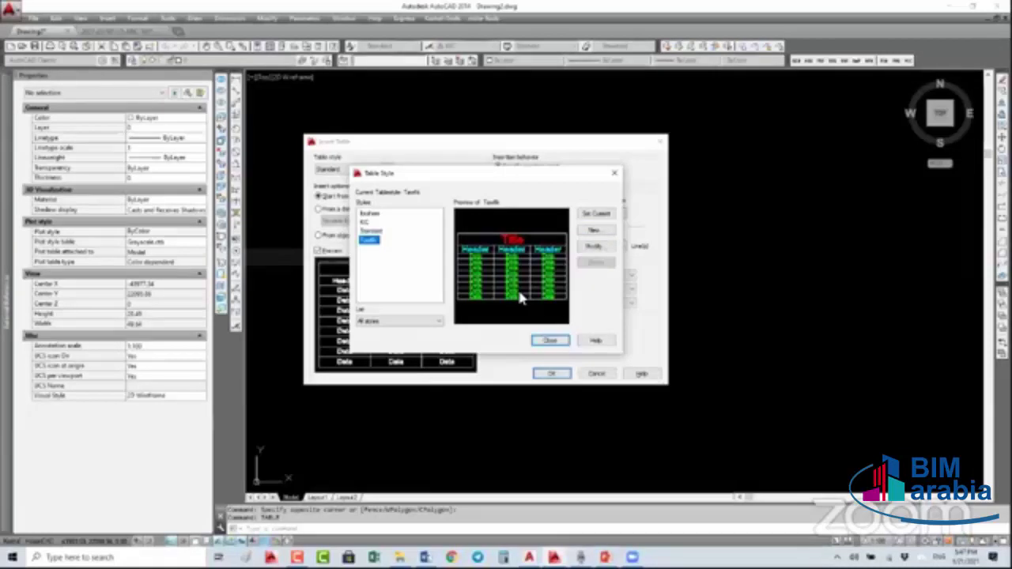
pyautogui.click(544, 342)
pyautogui.click(551, 374)
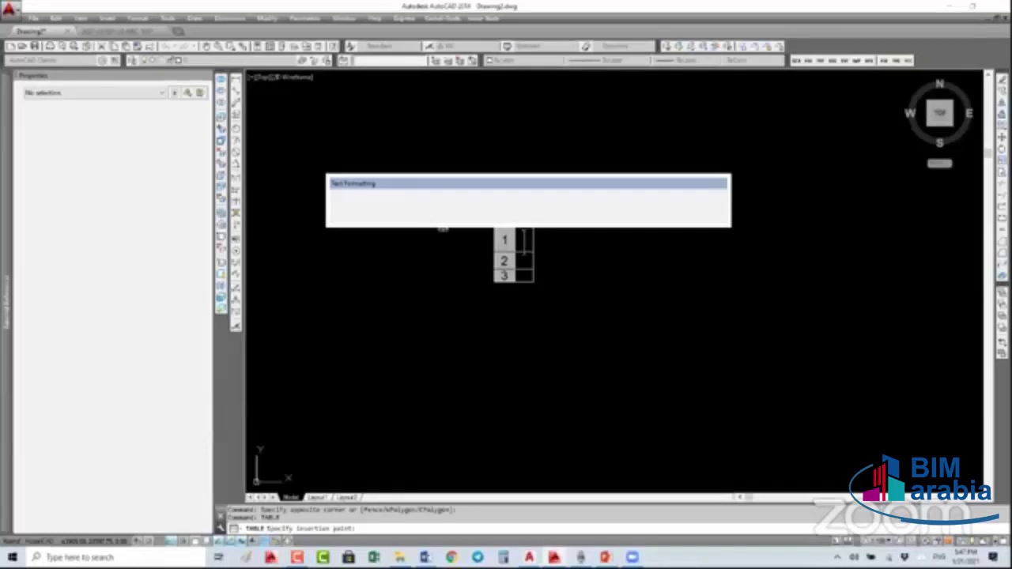
# - Cancel the text edit and rerun TABLE to place a four-column, eight-row table
pyautogui.press('Escape')
pyautogui.press('Escape')
pyautogui.write('table')
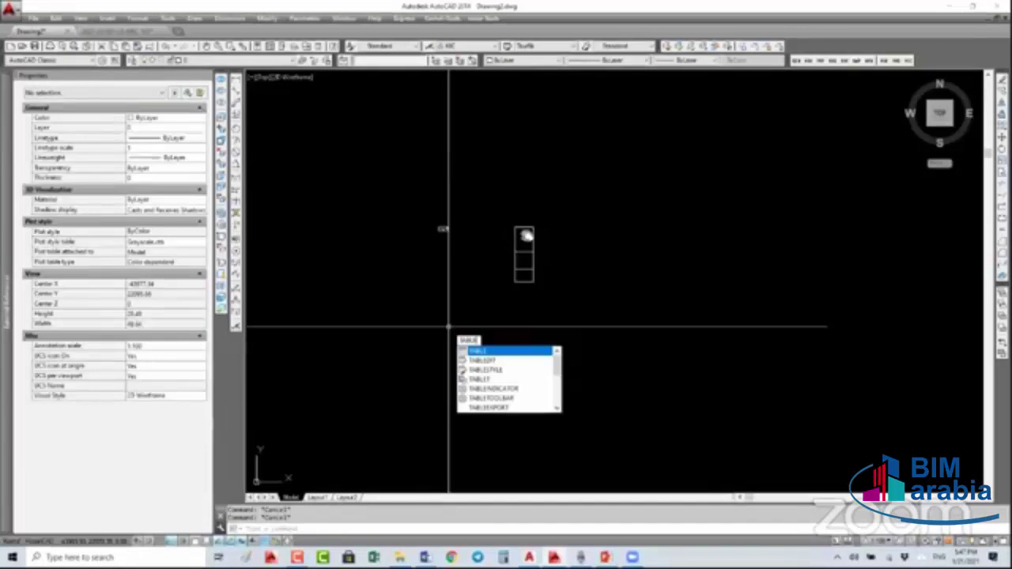
pyautogui.press('Return')
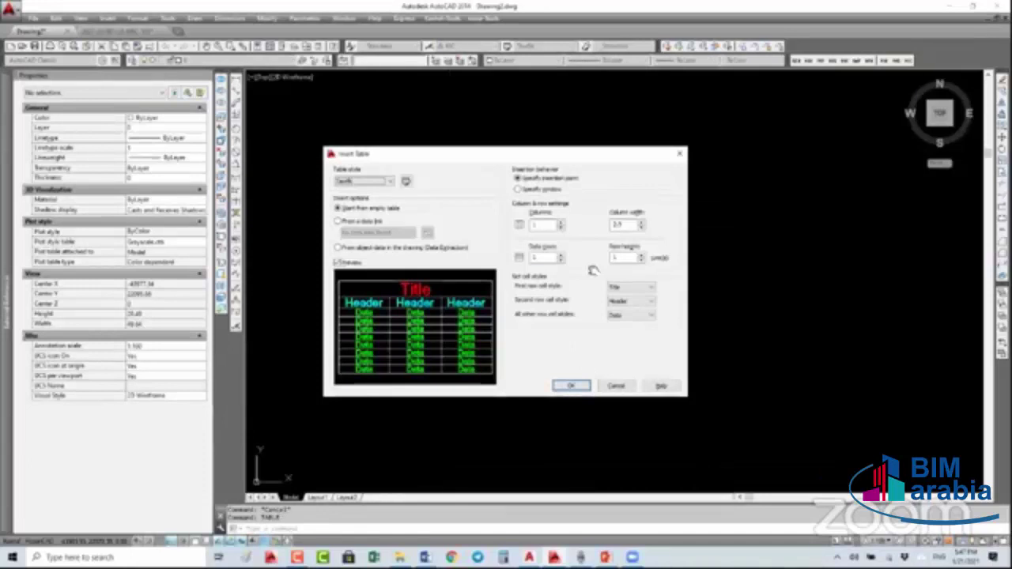
pyautogui.press('Return')
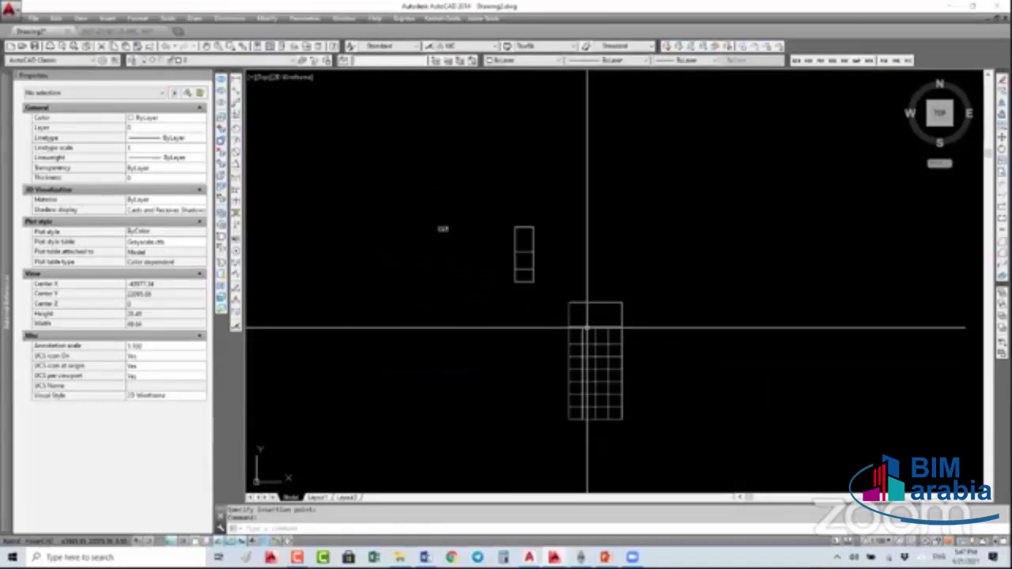
pyautogui.scroll(4, 587, 327)
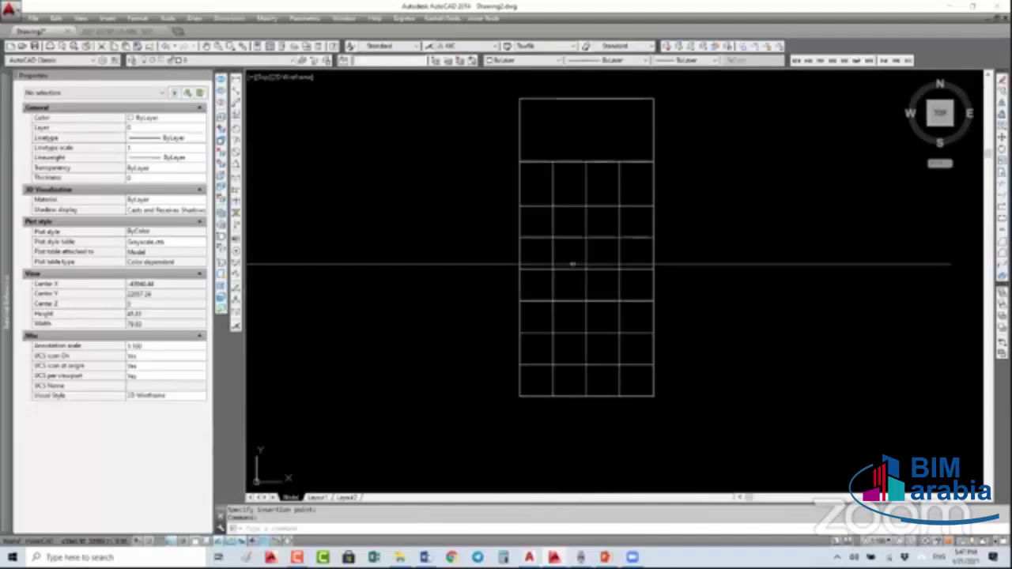
# - Place the table, set the selected cell width to 10 and make row 3 taller
pyautogui.click(570, 221)
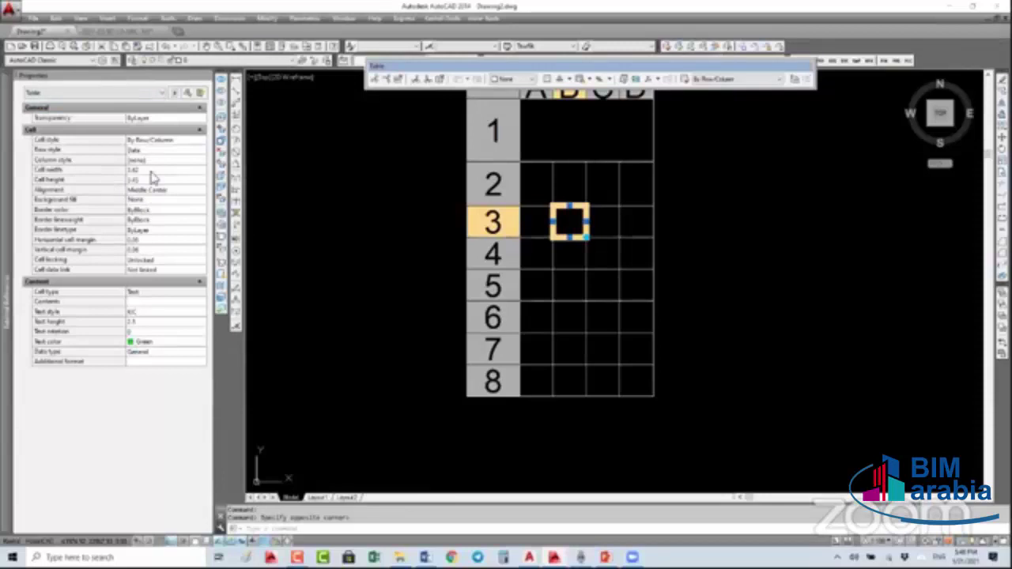
pyautogui.click(154, 170)
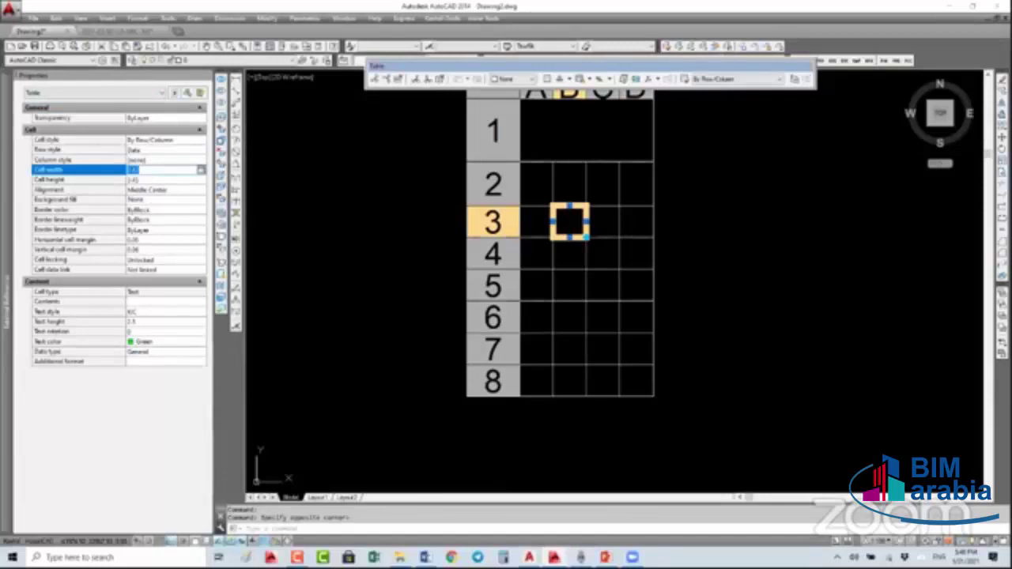
pyautogui.write('10')
pyautogui.press('Return')
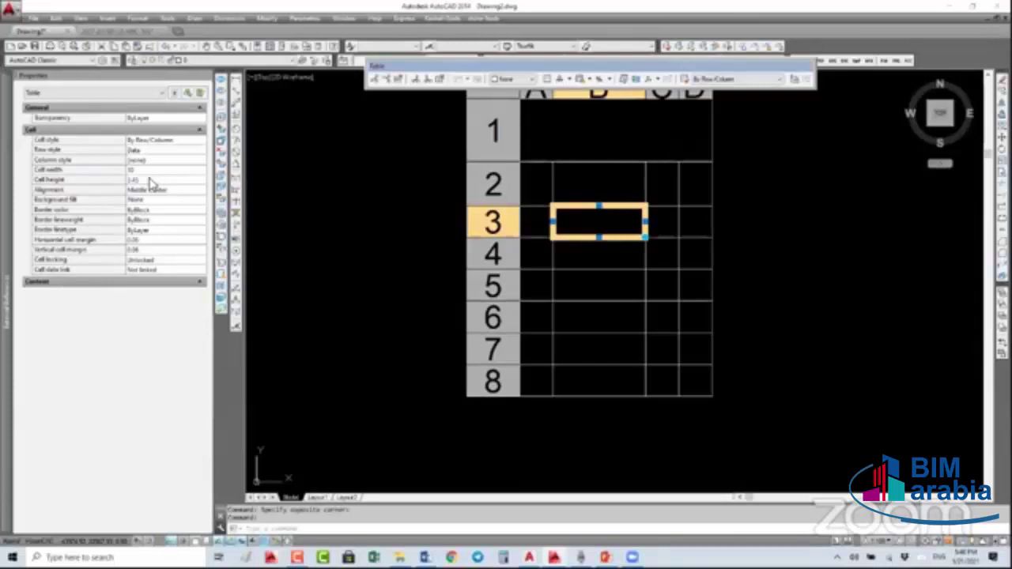
pyautogui.press('Return')
pyautogui.write('Hassan')
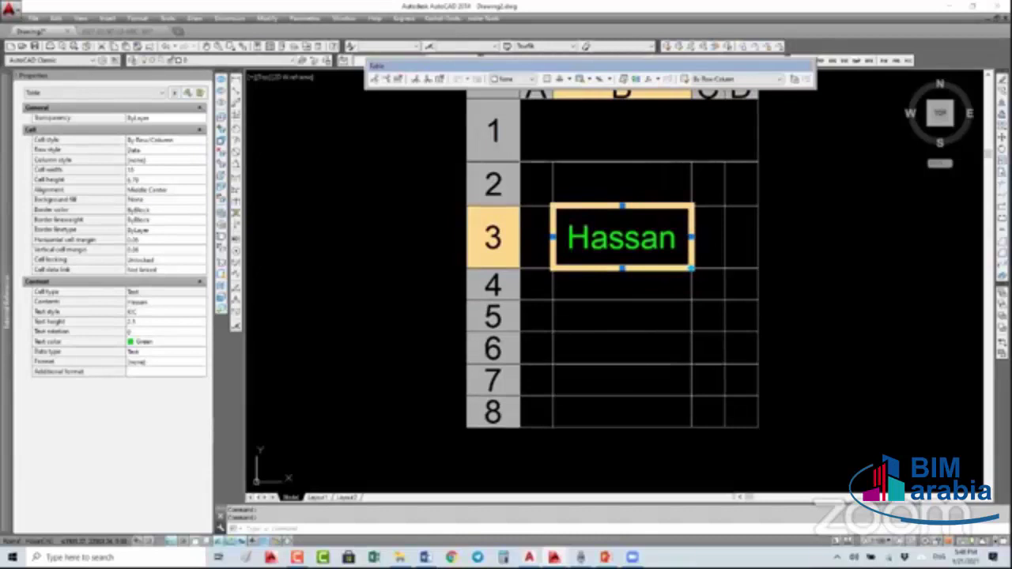
pyautogui.moveTo(646, 276); pyautogui.dragTo(564, 261, button='middle')
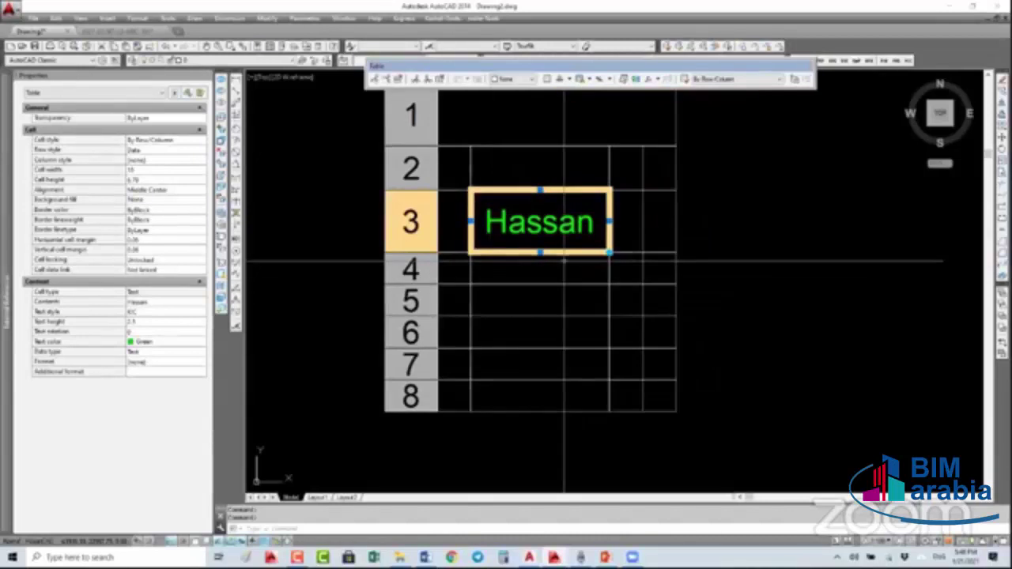
pyautogui.press('Escape')
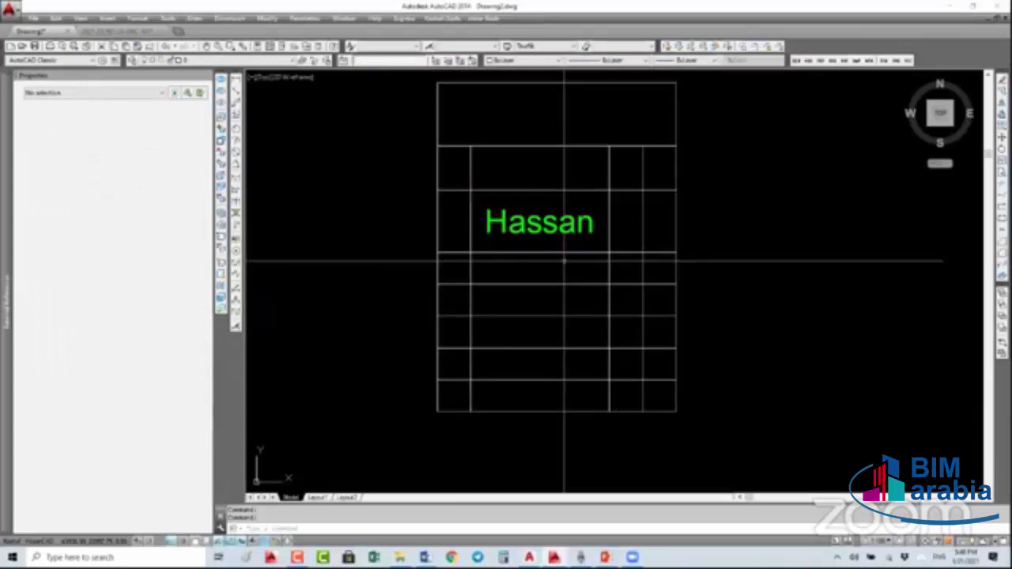
pyautogui.press('Escape')
pyautogui.press('Escape')
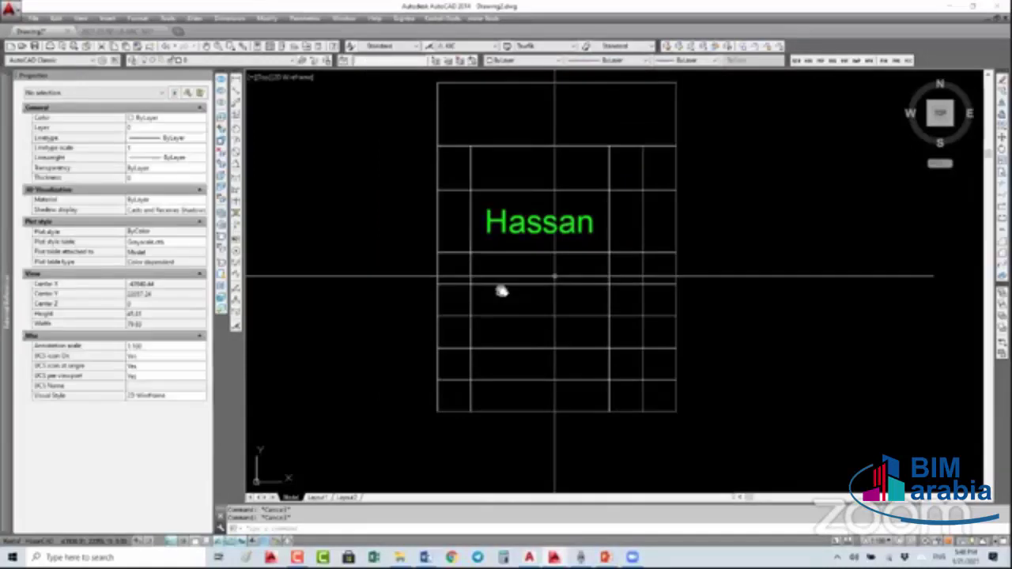
# - Enter the sum formula d3+d4+d5+d6 into cell D8
pyautogui.click(501, 292)
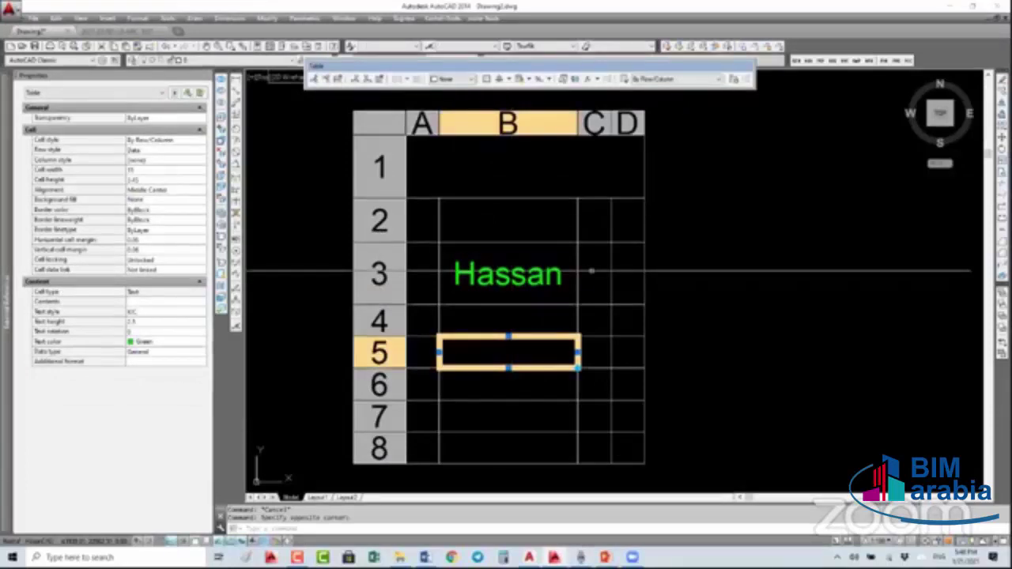
pyautogui.click(627, 441)
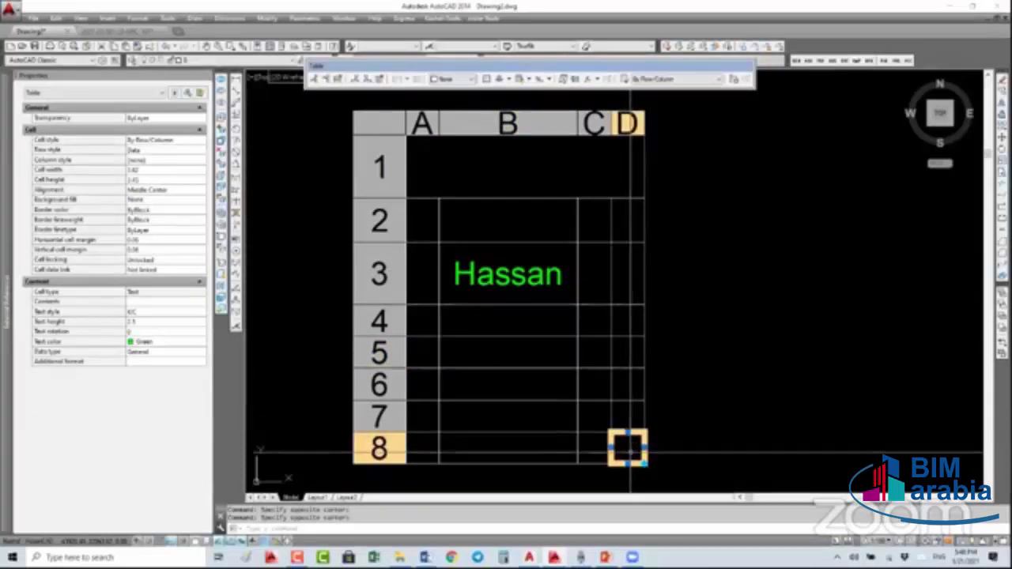
pyautogui.press('Escape')
pyautogui.doubleClick(627, 447)
pyautogui.write('=')
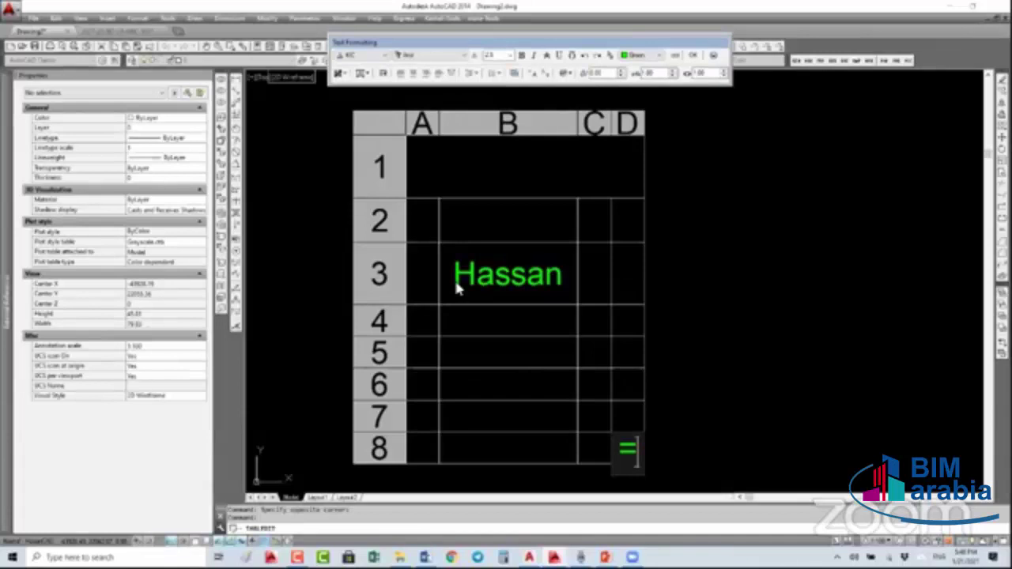
pyautogui.write('d3')
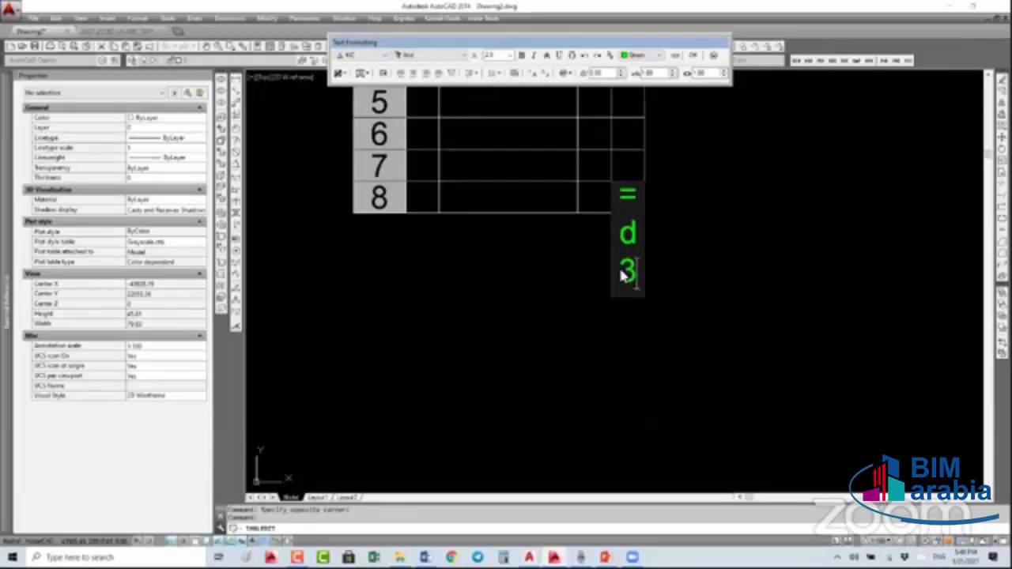
pyautogui.write('+d4d')
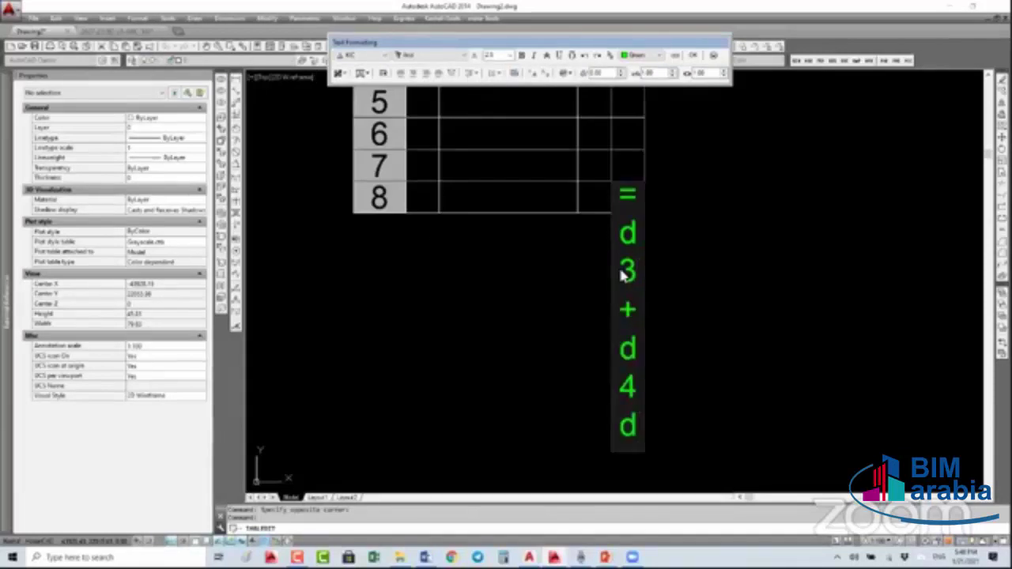
pyautogui.press('BackSpace')
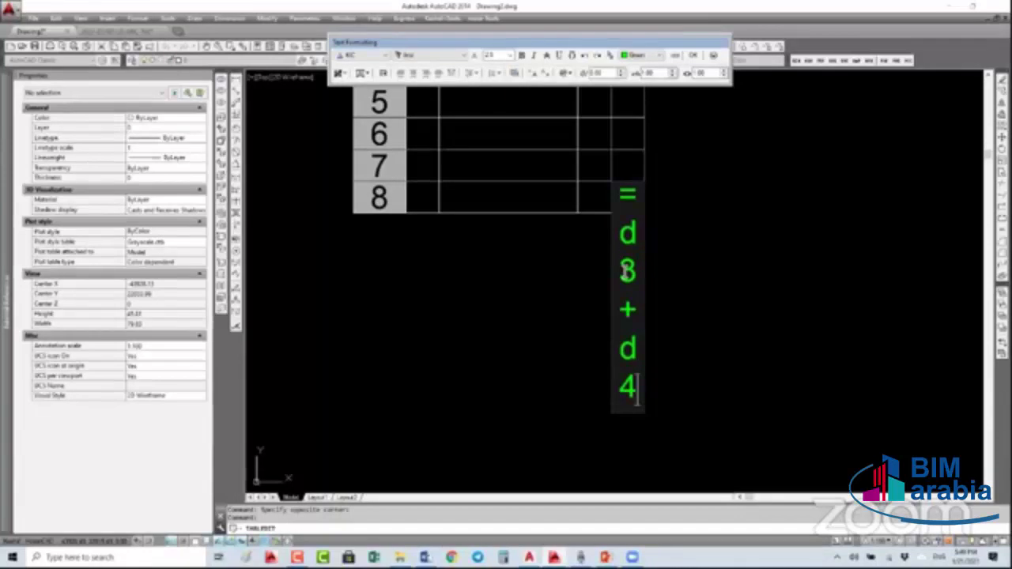
pyautogui.write('+d5+d6')
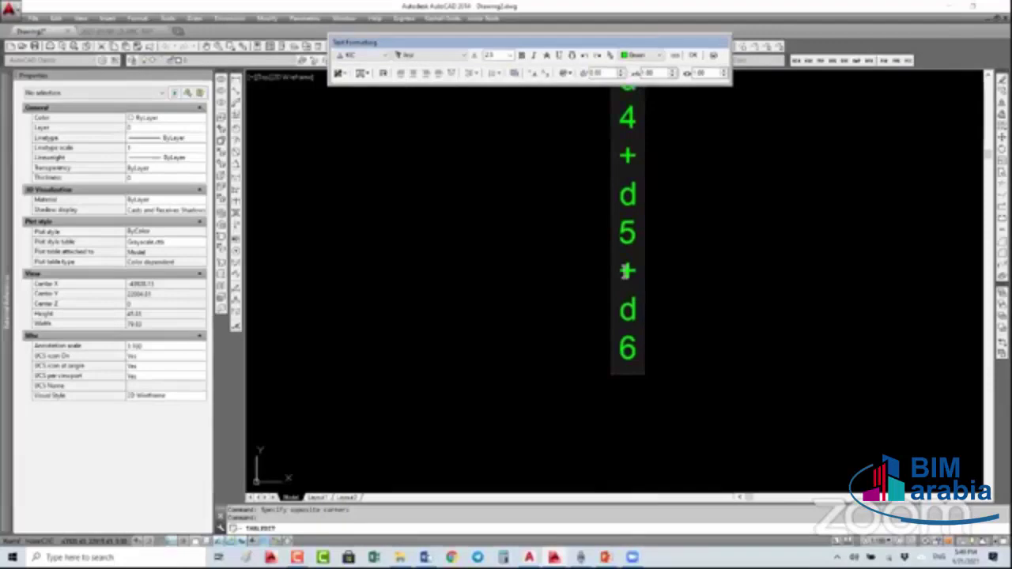
pyautogui.press('Escape')
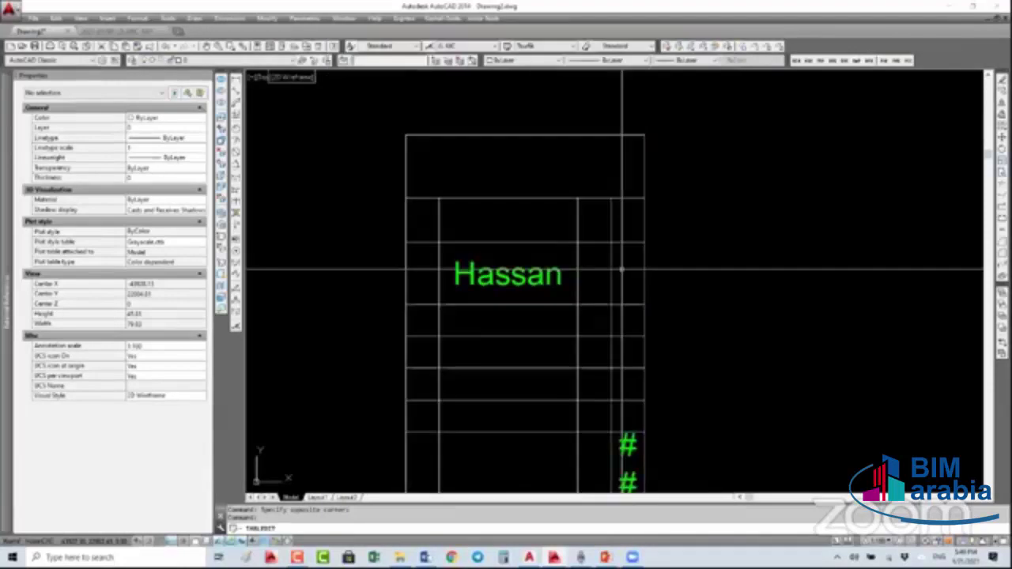
pyautogui.scroll(-2, 622, 270)
pyautogui.click(626, 261)
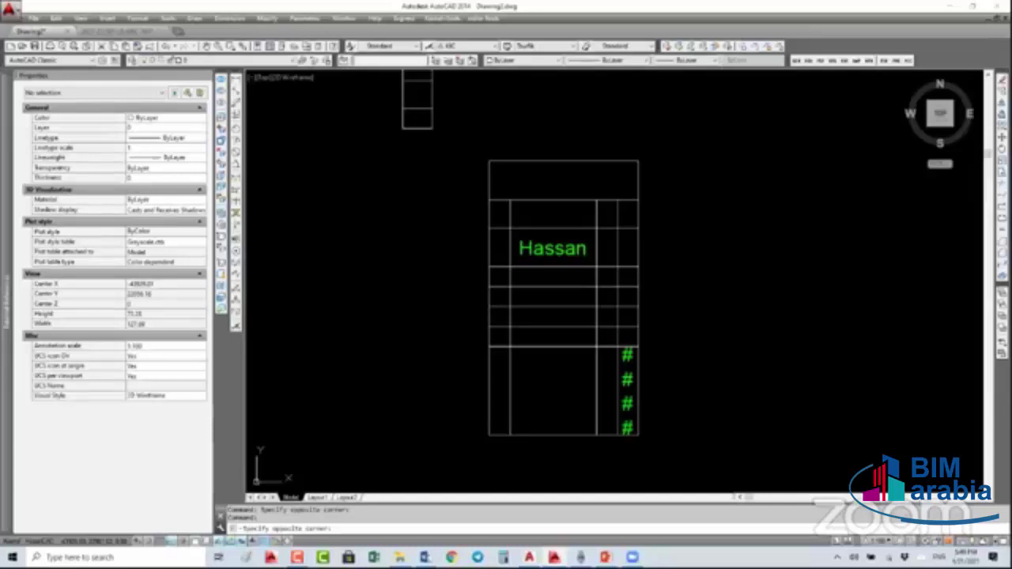
# - Type the values 1 through 5 into column D from D3, updating the D8 total to 15
pyautogui.click(626, 253)
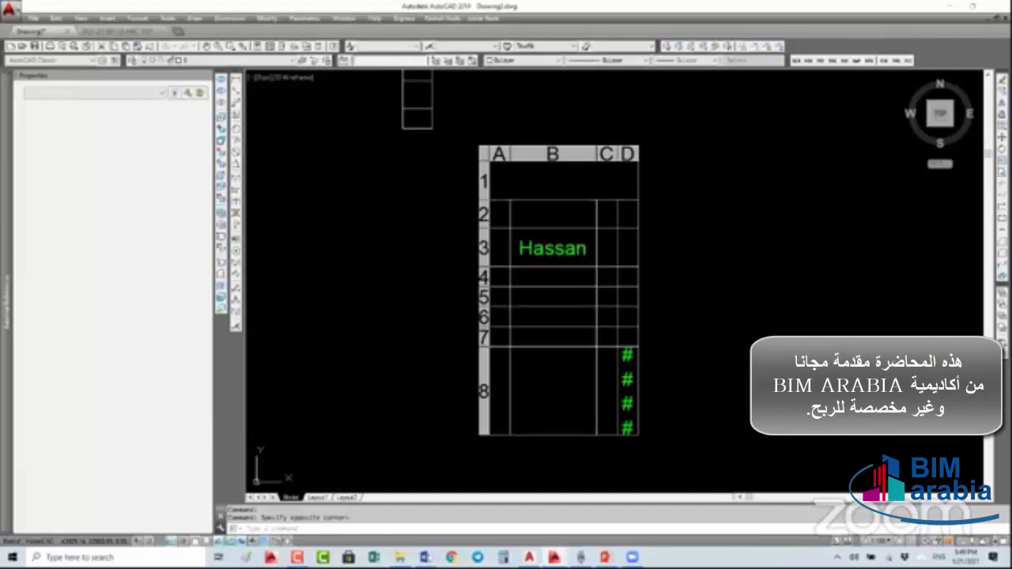
pyautogui.doubleClick(628, 248)
pyautogui.write('123')
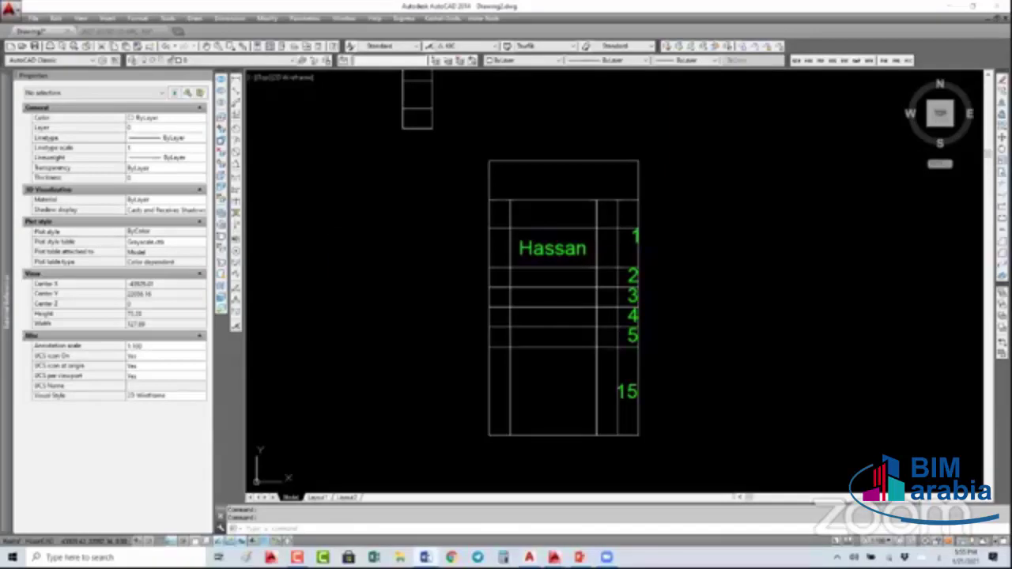
pyautogui.rightClick(425, 557)
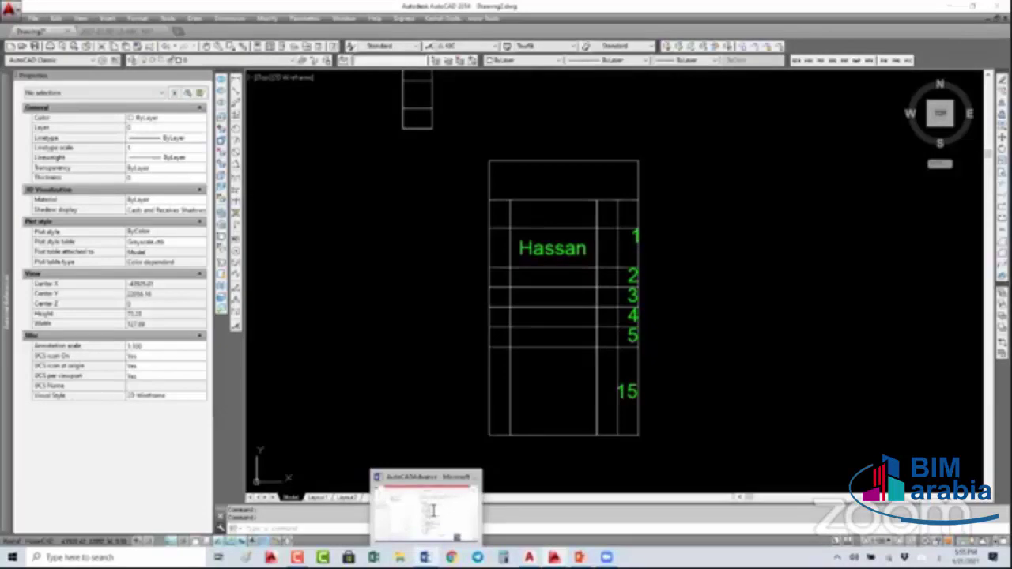
# - Bring the Word course outline to the front and find the 9.1 Connecting to the Cloud item
pyautogui.click(434, 510)
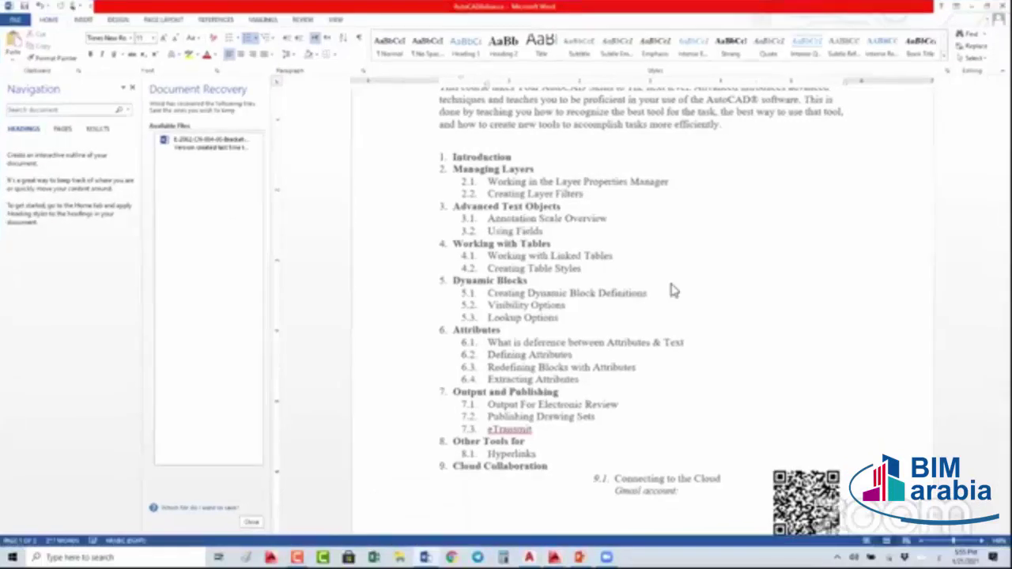
pyautogui.scroll(-2, 675, 289)
pyautogui.scroll(1, 710, 309)
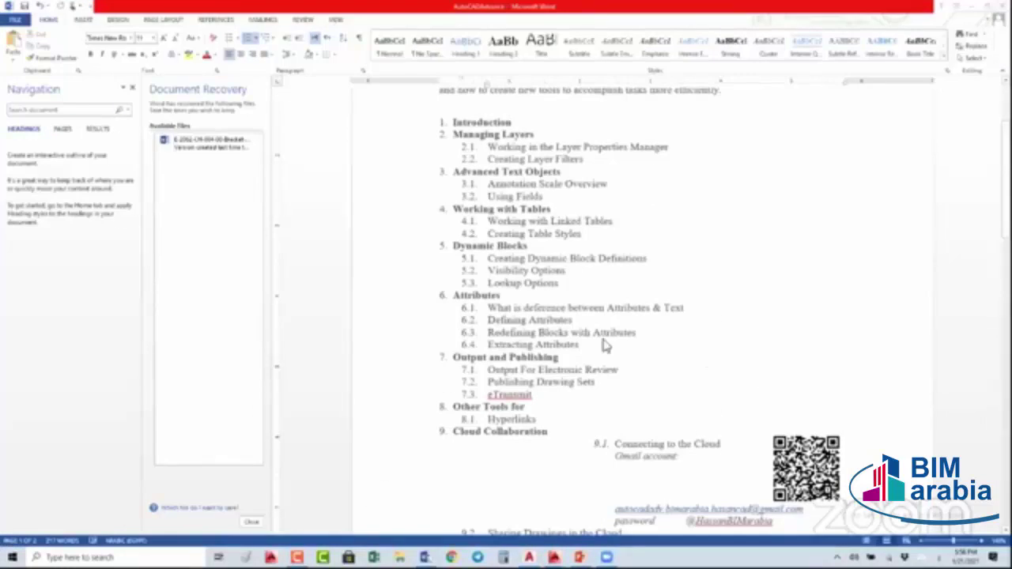
pyautogui.scroll(-3, 633, 340)
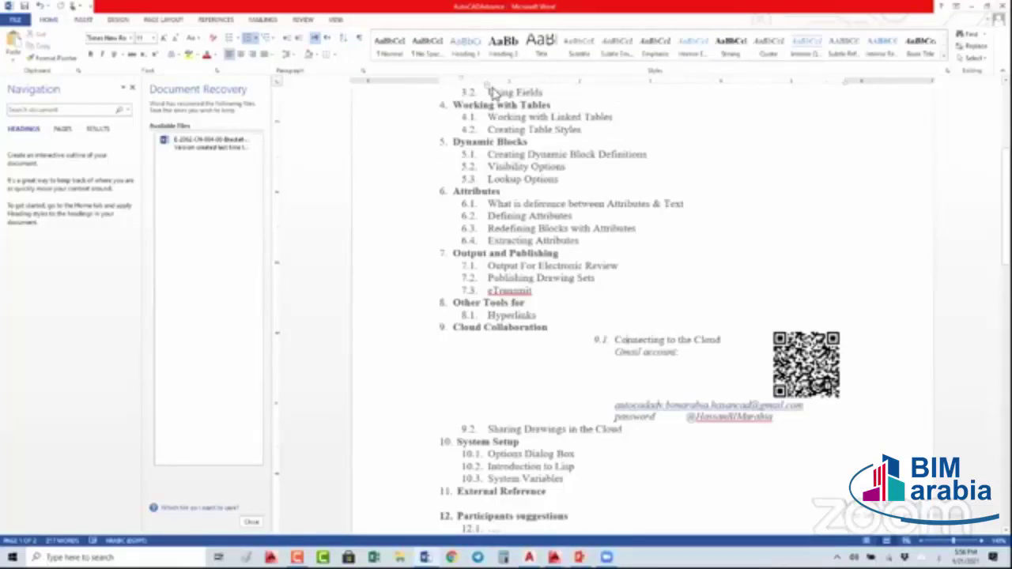
# - Align the indent of the 9.1 Connecting to the Cloud block with item 9.2
pyautogui.hotkey('shift', 'Down')
pyautogui.hotkey('shift', 'Down')
pyautogui.hotkey('shift', 'Down')
pyautogui.hotkey('ctrl', 'q')
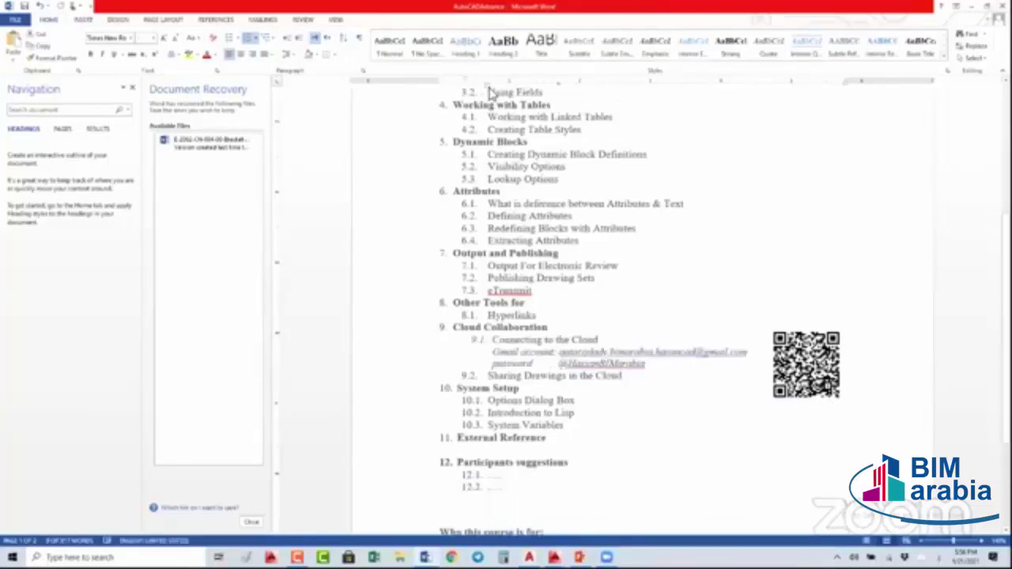
pyautogui.hotkey('shift', 'Tab')
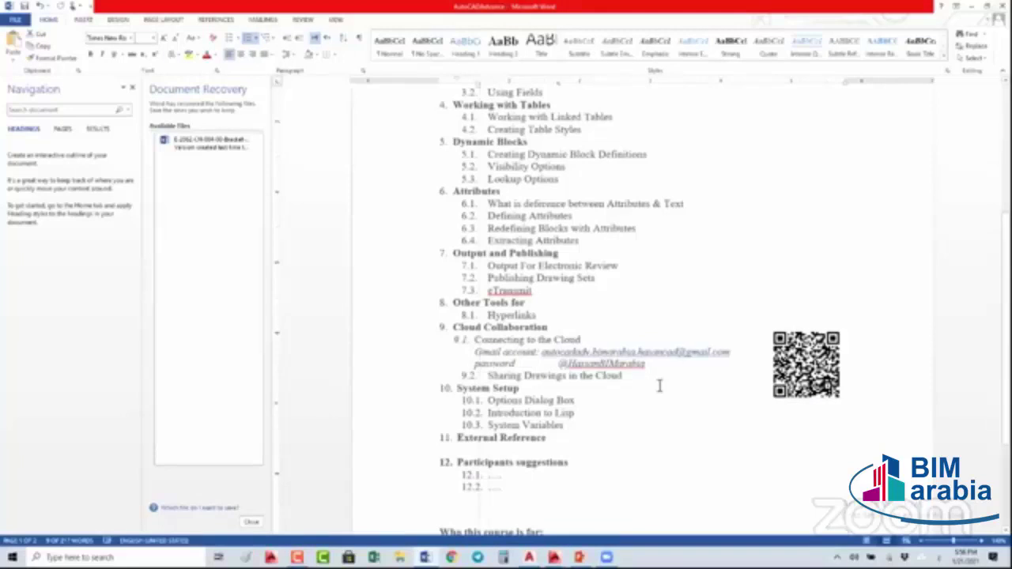
pyautogui.hotkey('ctrl', 'z')
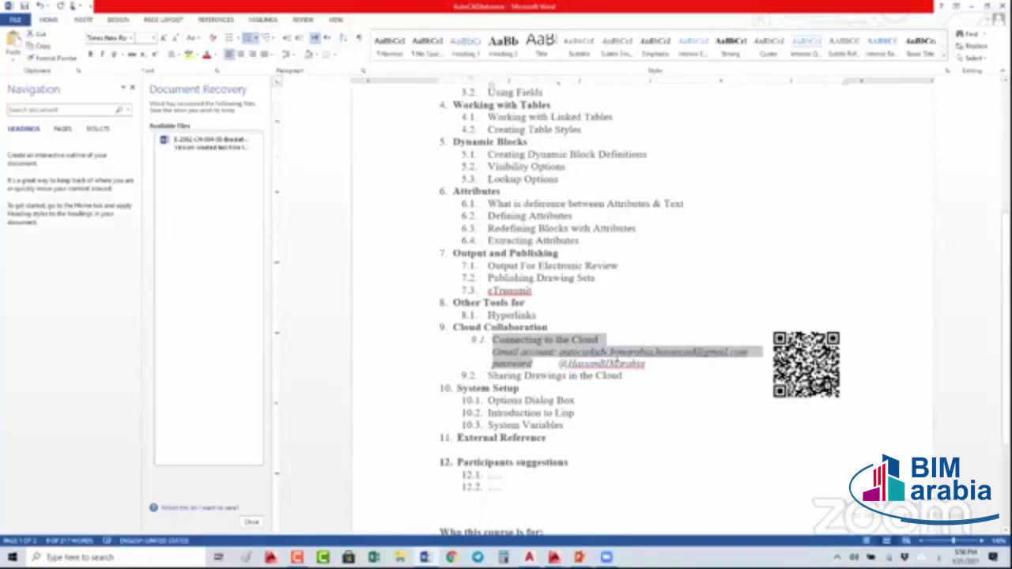
pyautogui.click(650, 368)
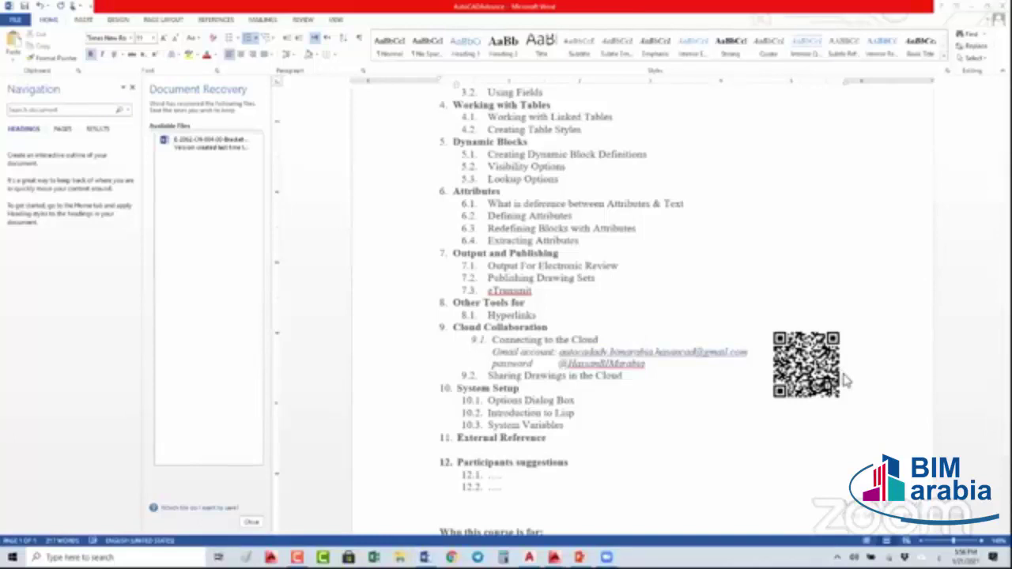
pyautogui.scroll(-1, 846, 381)
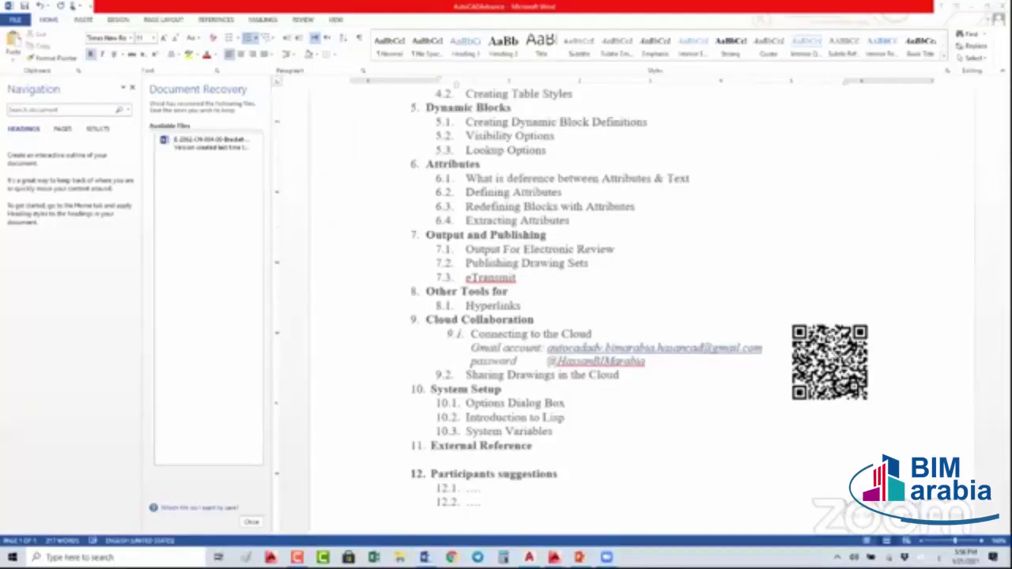
pyautogui.keyDown('ctrl'); pyautogui.scroll(5, 846, 381); pyautogui.keyUp('ctrl')
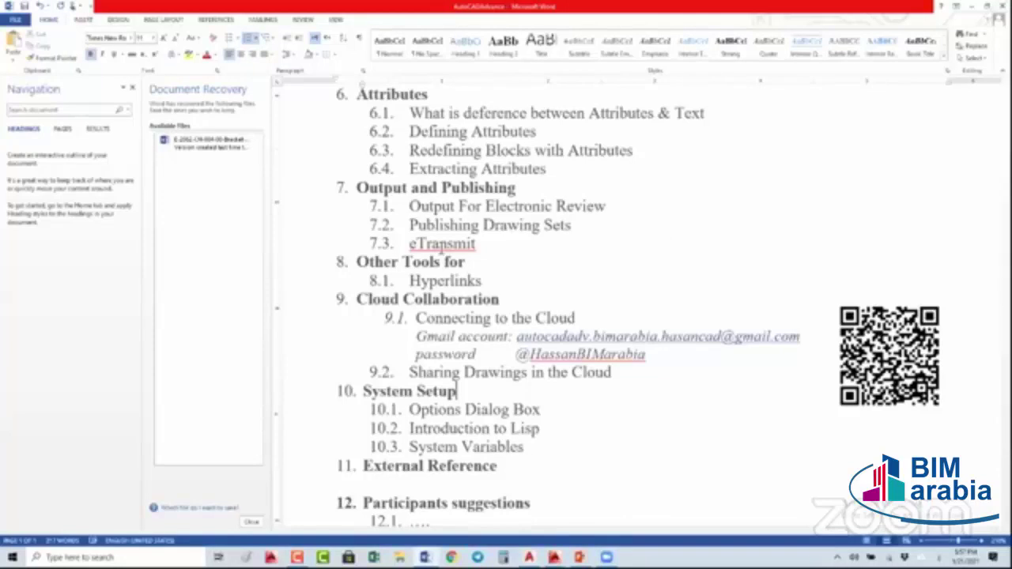
pyautogui.scroll(3, 443, 249)
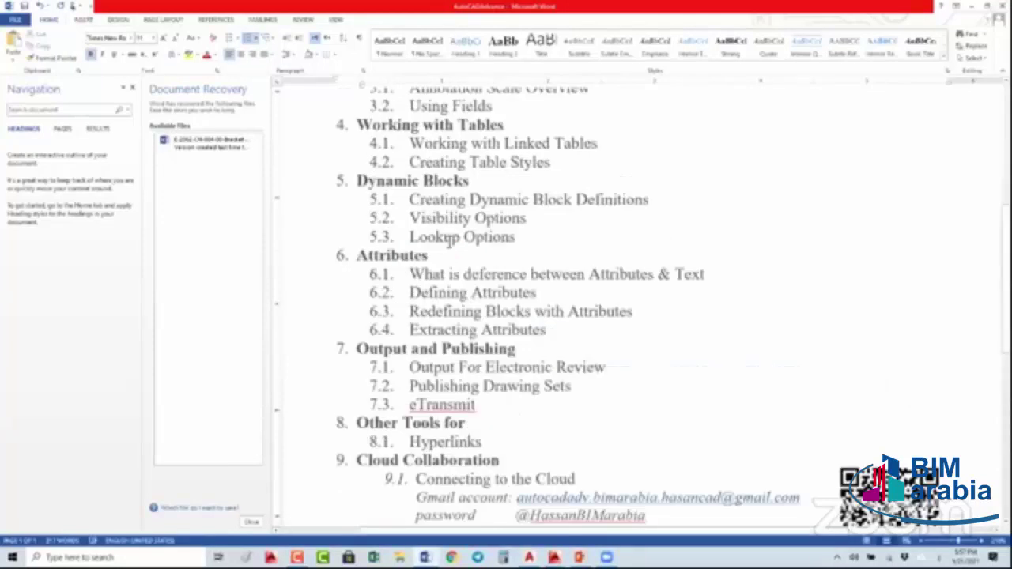
pyautogui.scroll(1, 447, 242)
pyautogui.scroll(-4, 448, 252)
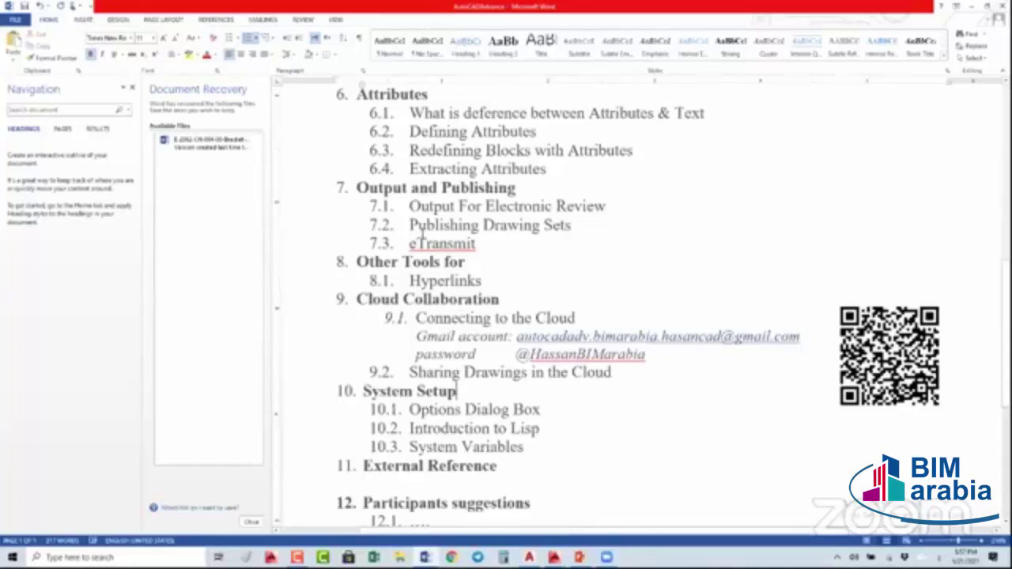
pyautogui.scroll(-1, 423, 233)
pyautogui.scroll(-3, 414, 226)
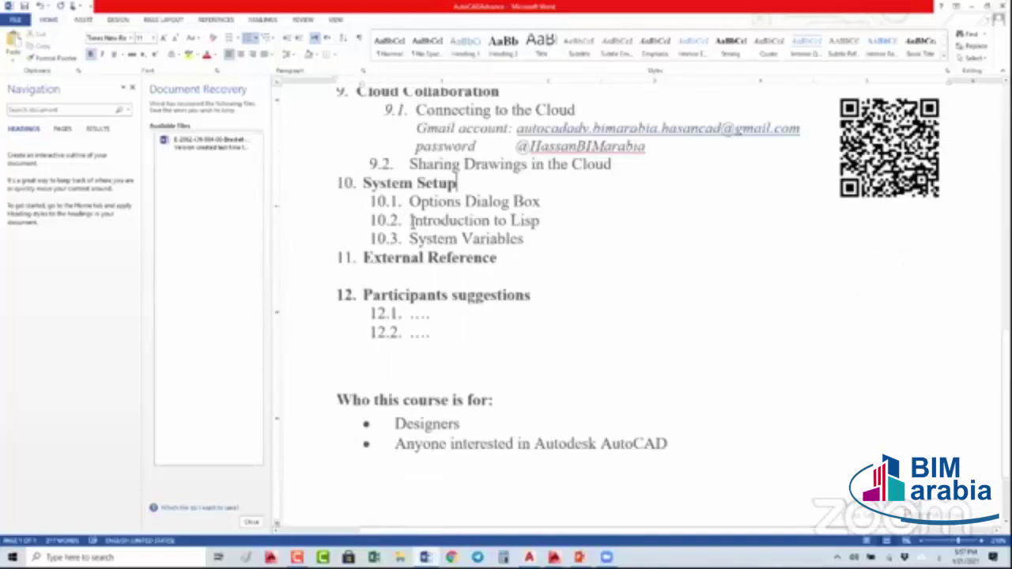
pyautogui.moveTo(411, 221); pyautogui.dragTo(540, 223)
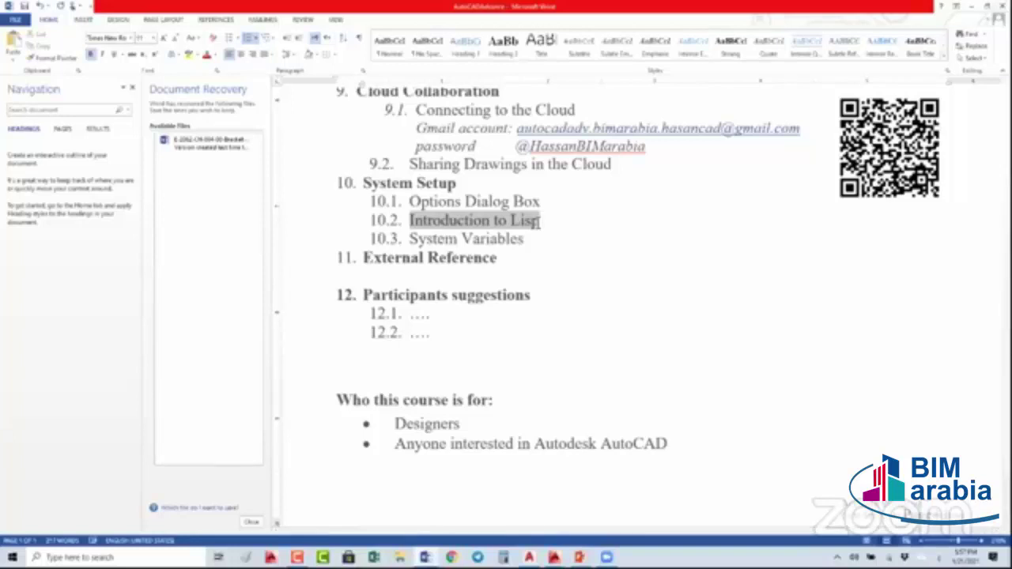
pyautogui.moveTo(536, 222); pyautogui.dragTo(545, 227)
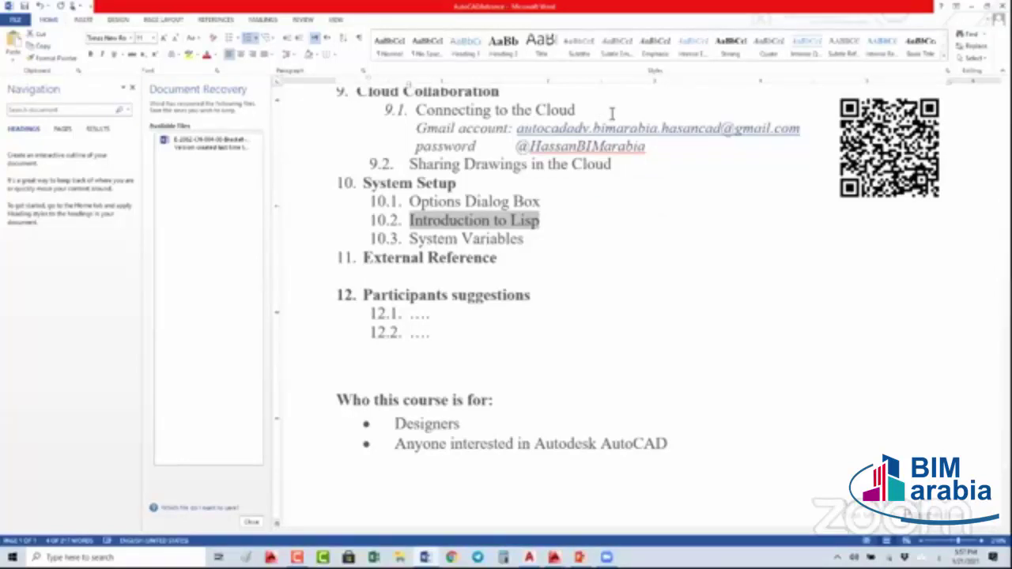
pyautogui.click(704, 99)
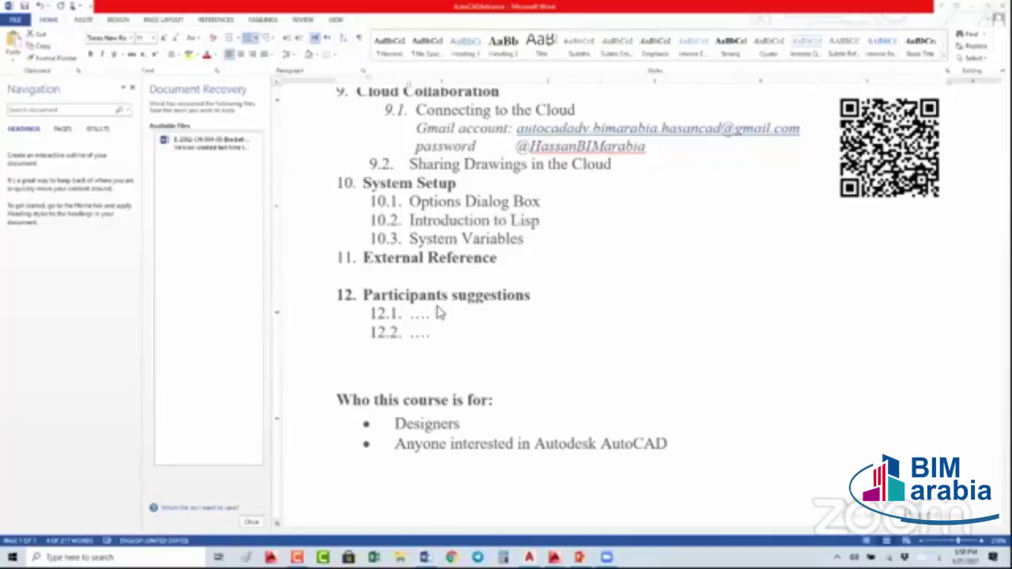
pyautogui.tripleClick(517, 224)
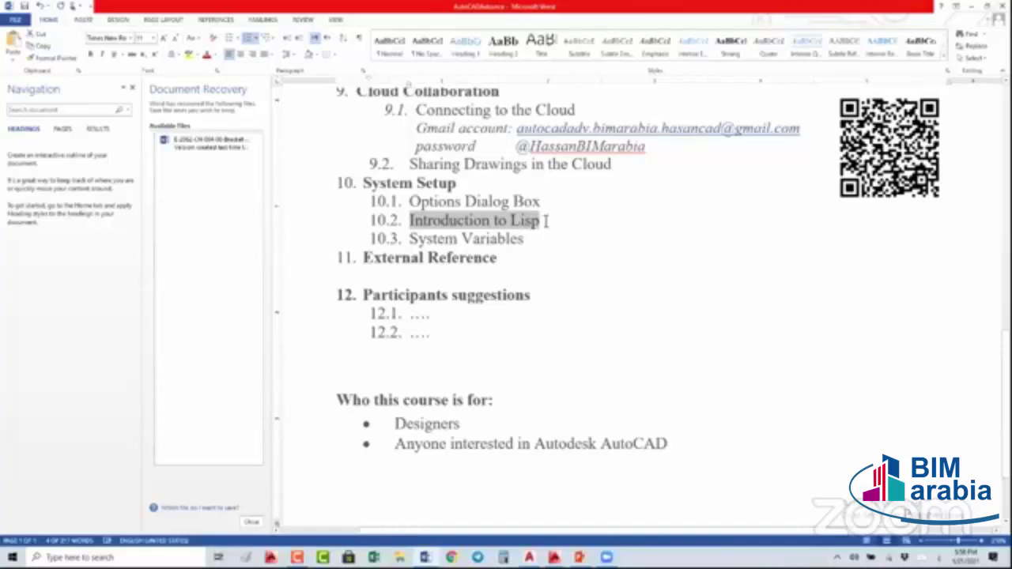
pyautogui.click(544, 222)
pyautogui.tripleClick(431, 225)
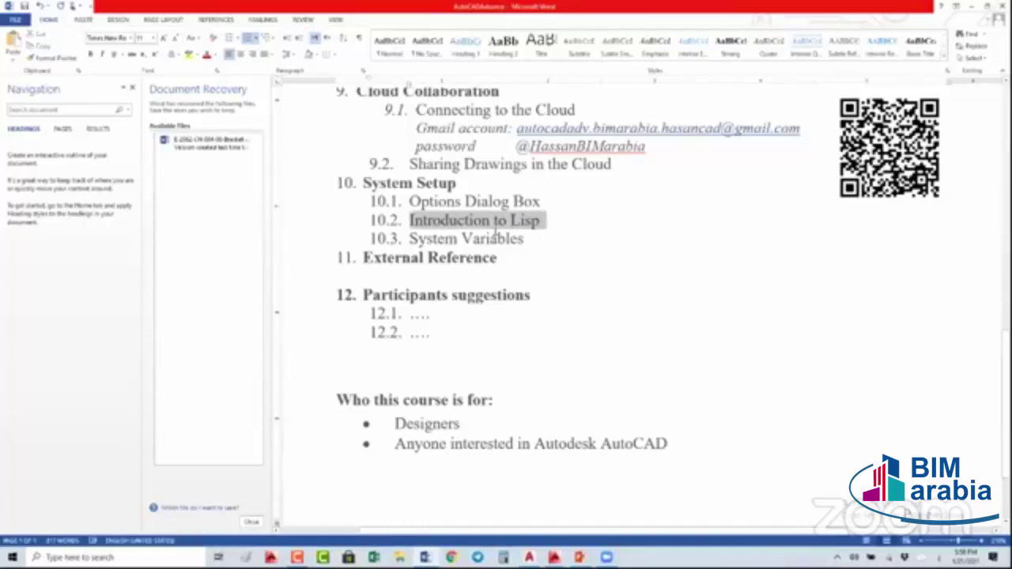
pyautogui.click(479, 239)
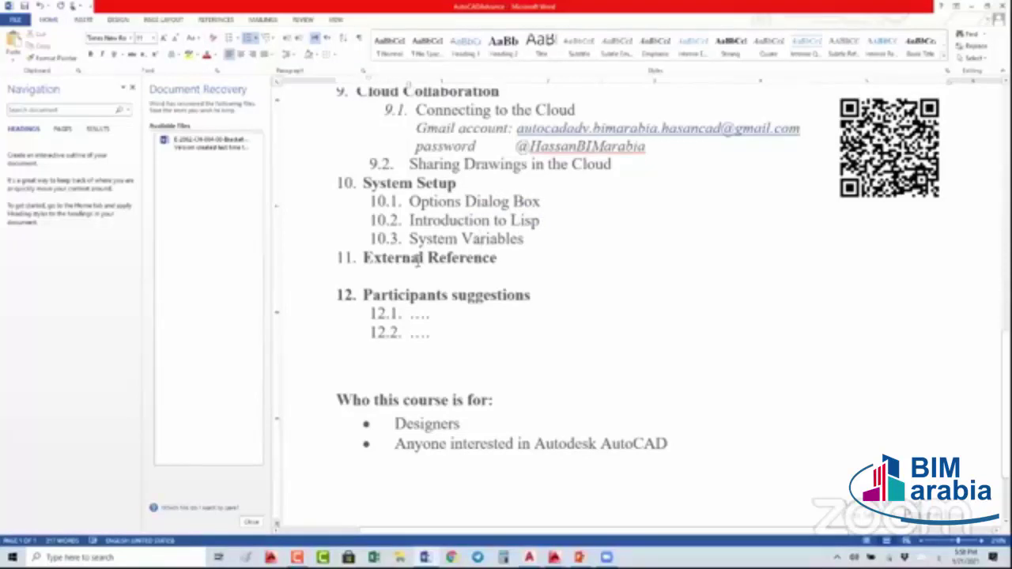
# - Clear the placeholder dots from item 12.1, keeping its 12.1 numbering
pyautogui.keyDown('shift'); pyautogui.click(360, 257); pyautogui.keyUp('shift')
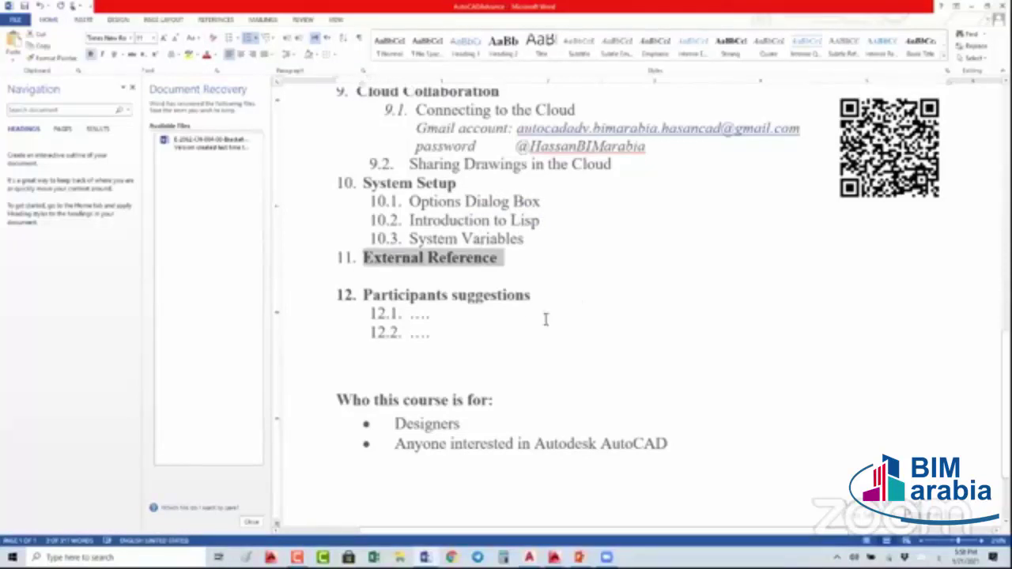
pyautogui.click(477, 332)
pyautogui.click(436, 314)
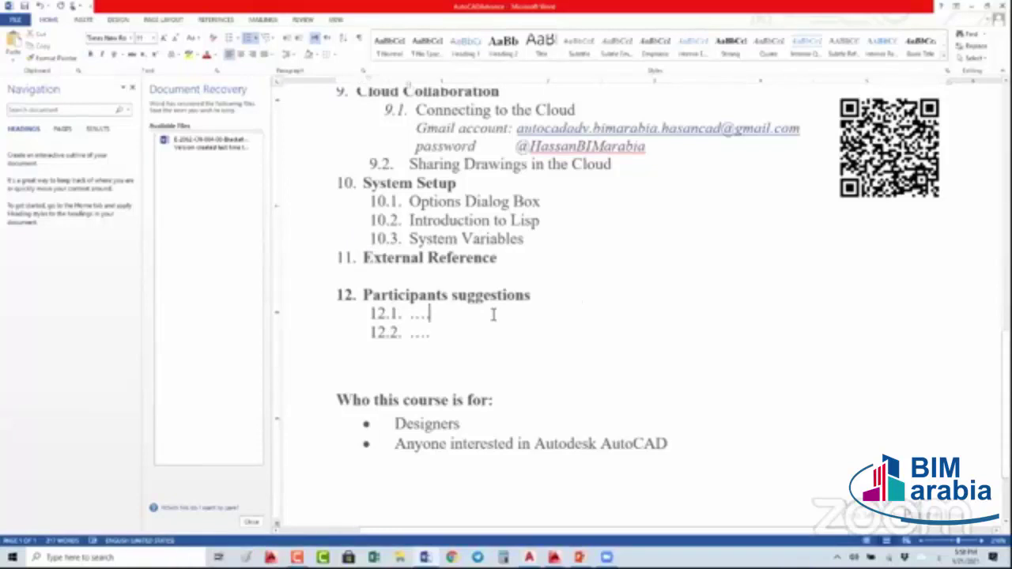
pyautogui.press('BackSpace')
pyautogui.press('BackSpace')
pyautogui.press('BackSpace')
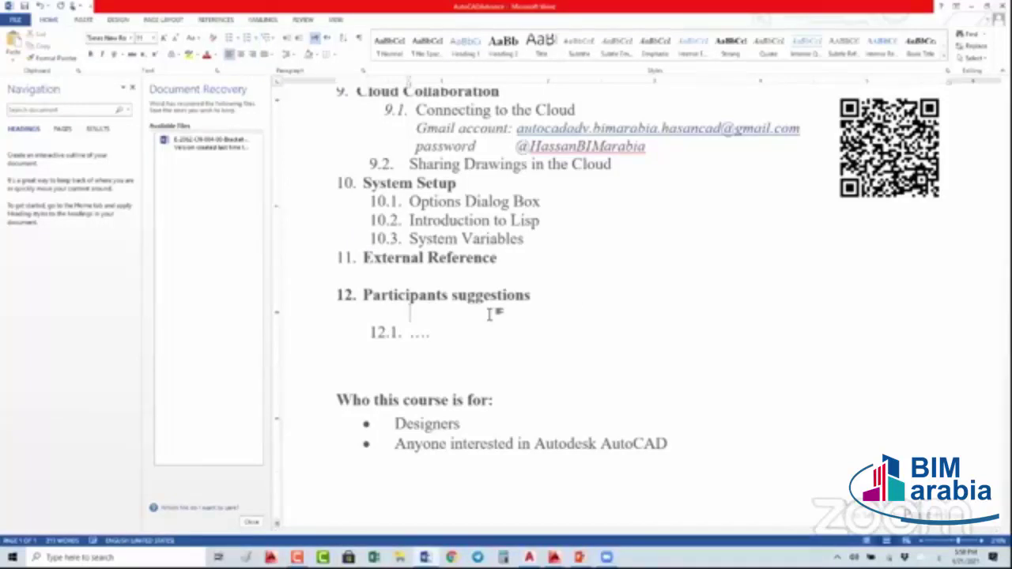
pyautogui.hotkey('ctrl', 'z')
pyautogui.write('لا/')
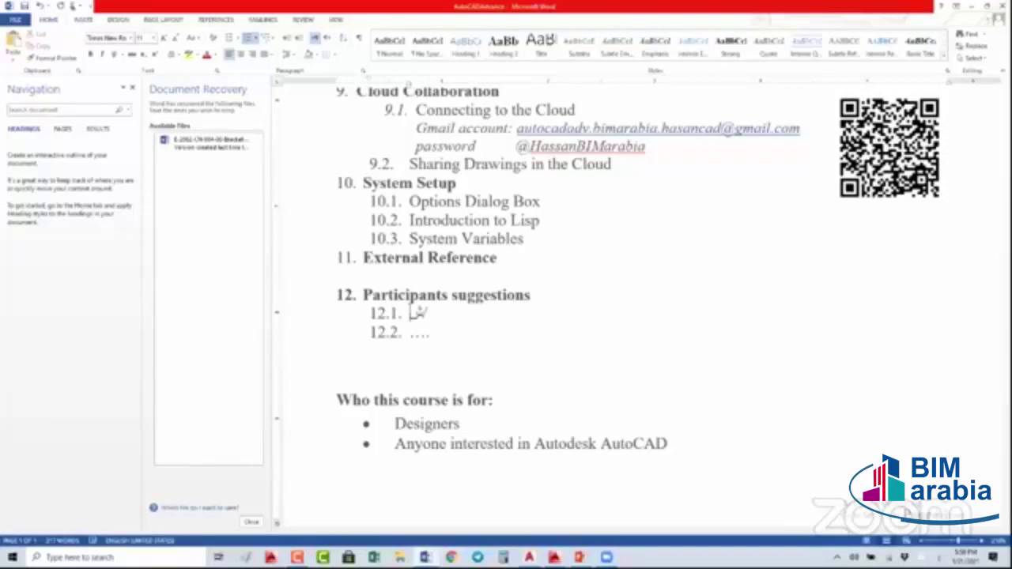
pyautogui.hotkey('ctrl', 'z')
# - Enter Layout as item 12.1 and Frame as the new item 12.2
pyautogui.write('Lay')
pyautogui.write('out')
pyautogui.press('Return')
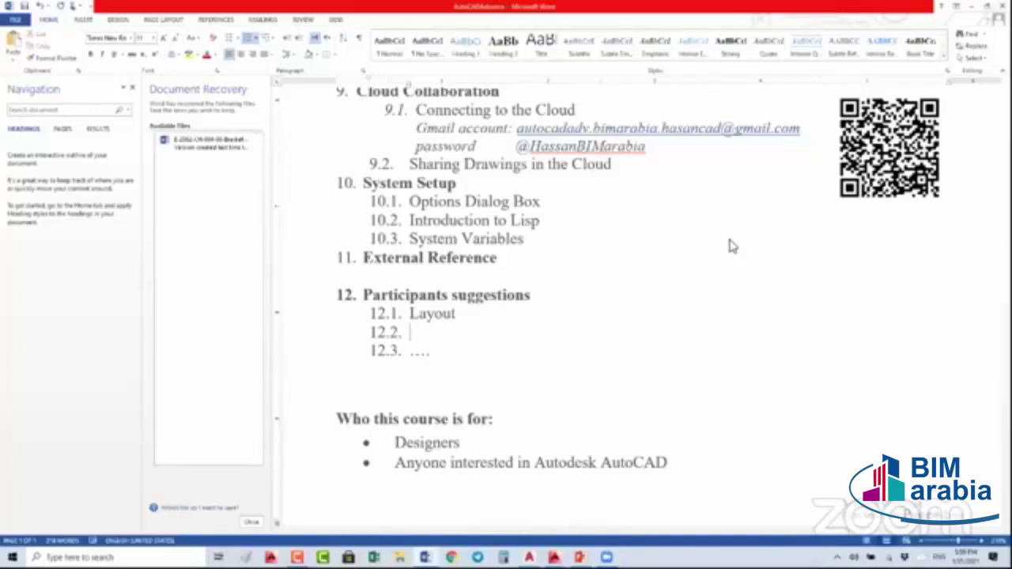
pyautogui.write('Frame')
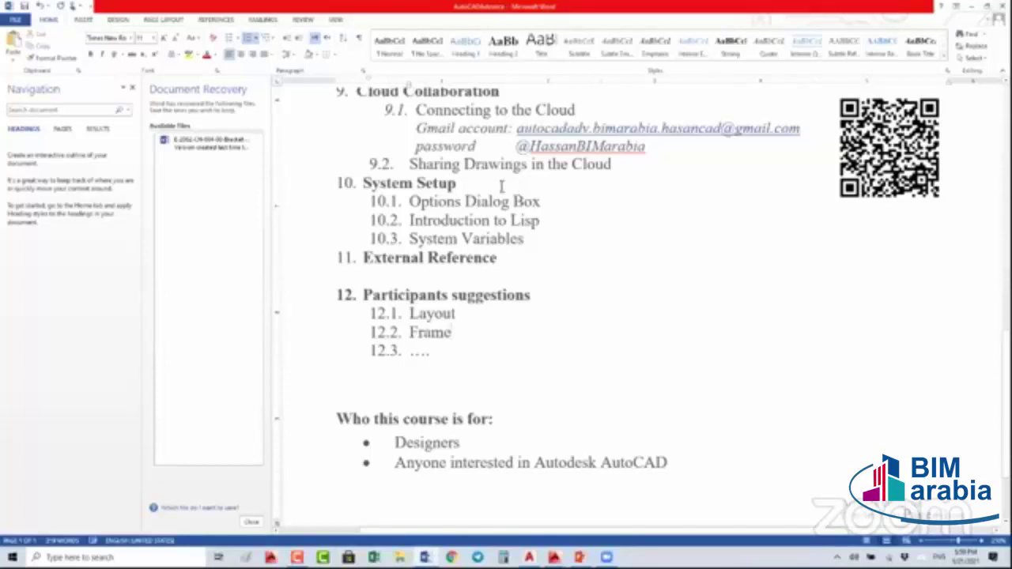
pyautogui.scroll(2, 488, 190)
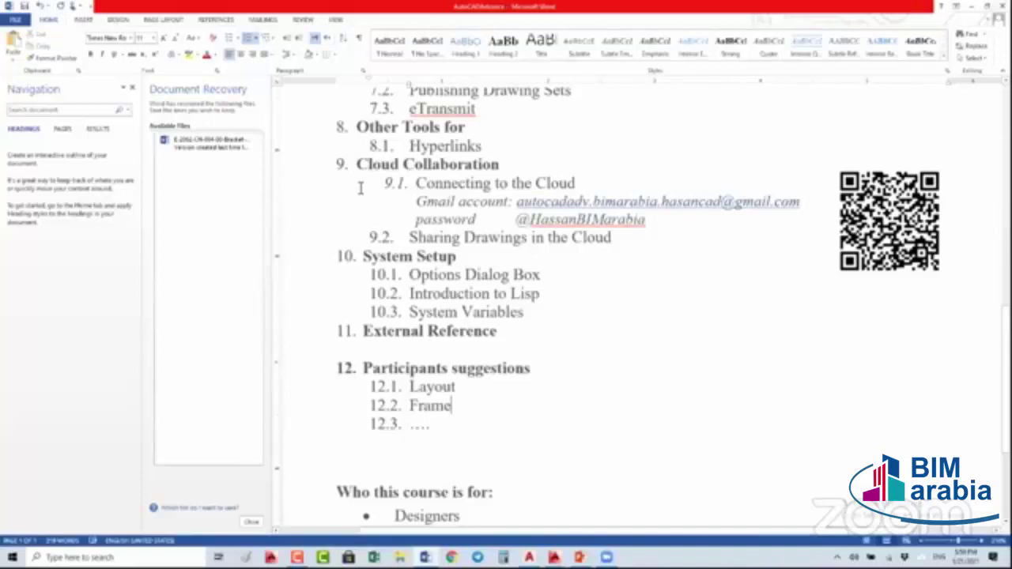
pyautogui.scroll(4, 360, 188)
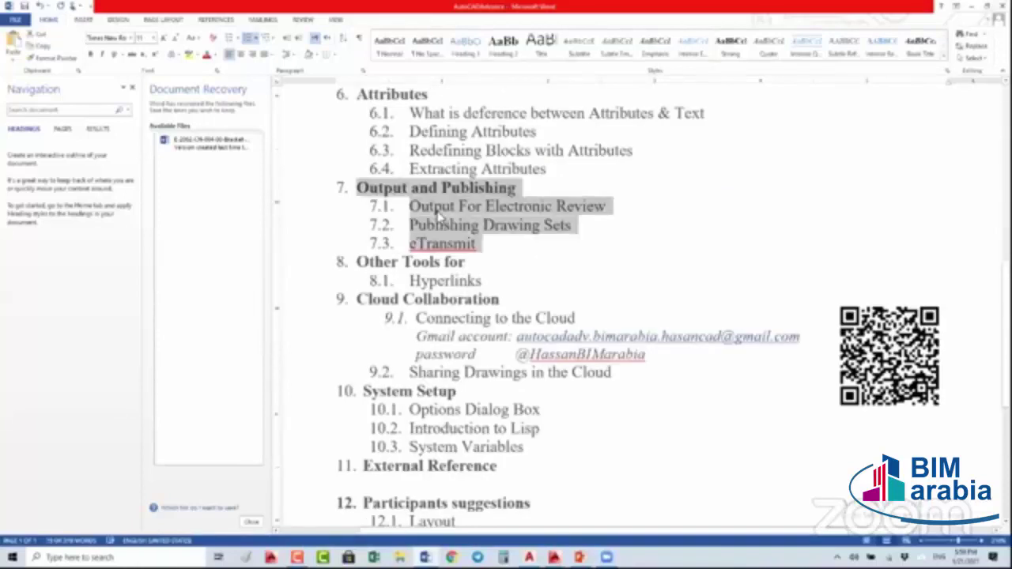
pyautogui.click(438, 218)
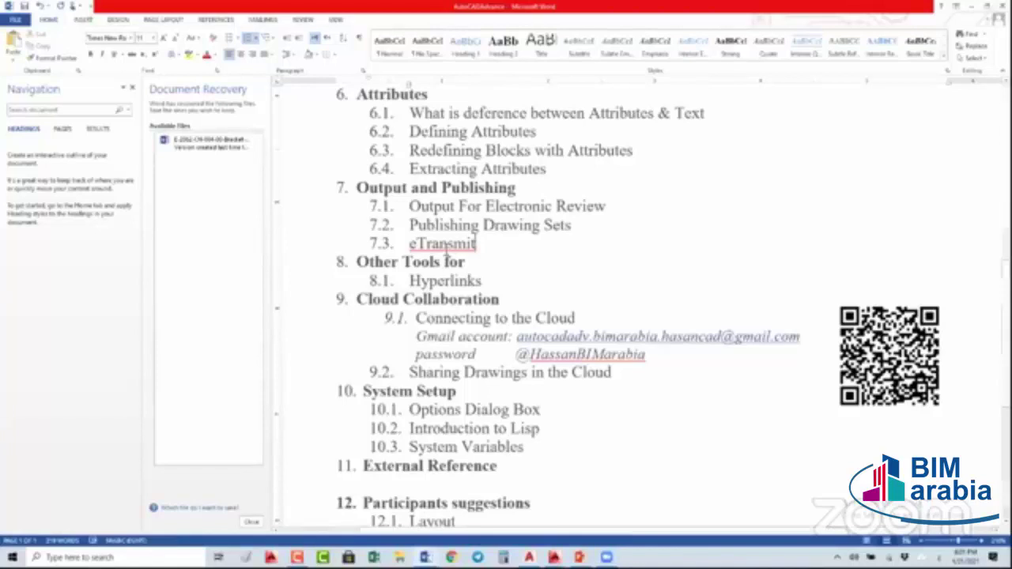
pyautogui.moveTo(408, 245); pyautogui.dragTo(504, 250)
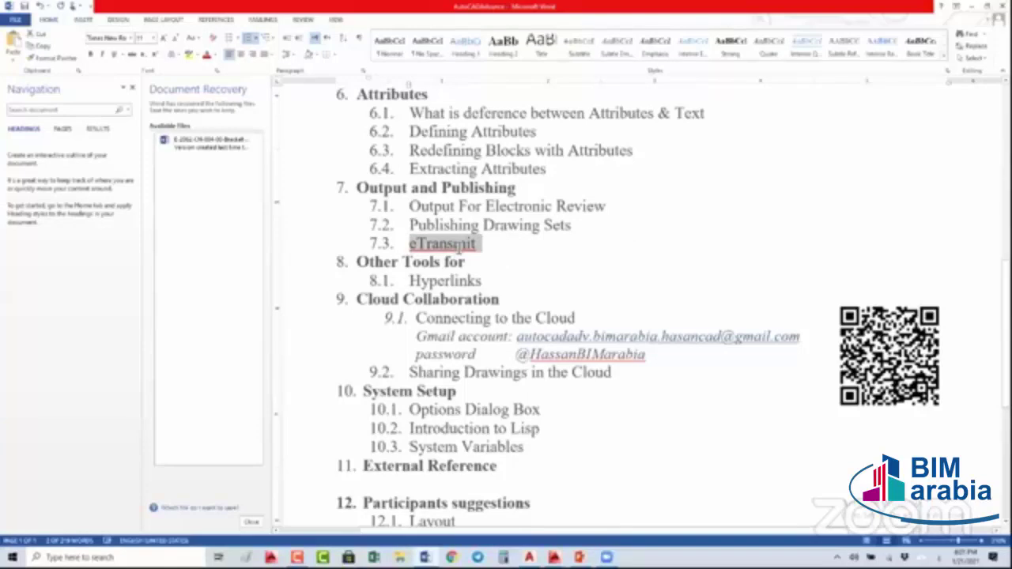
pyautogui.click(454, 245)
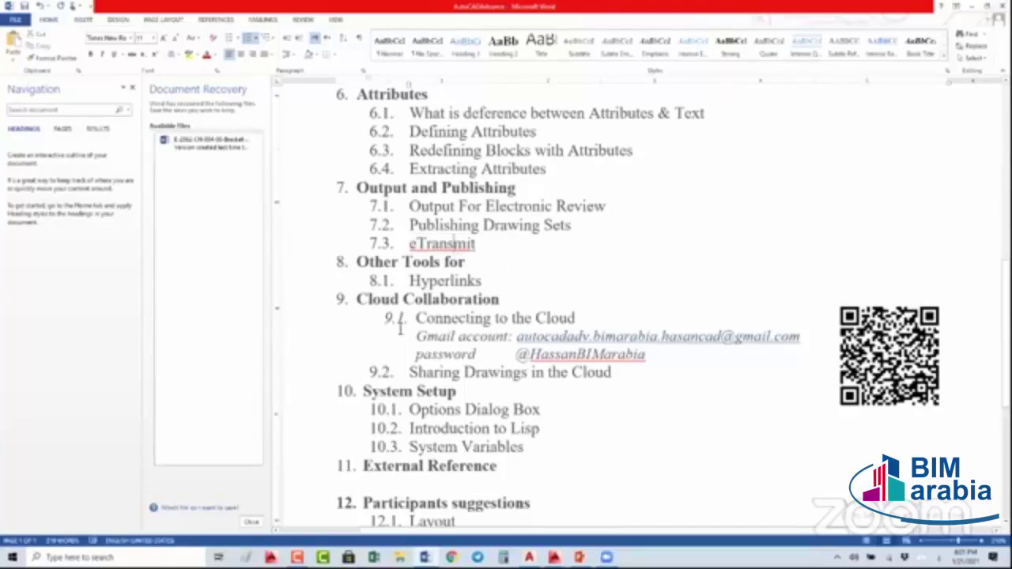
# - Type Xref under External Reference and Format Painter item 10.2's numbering onto it as 11.1
pyautogui.scroll(-2, 503, 264)
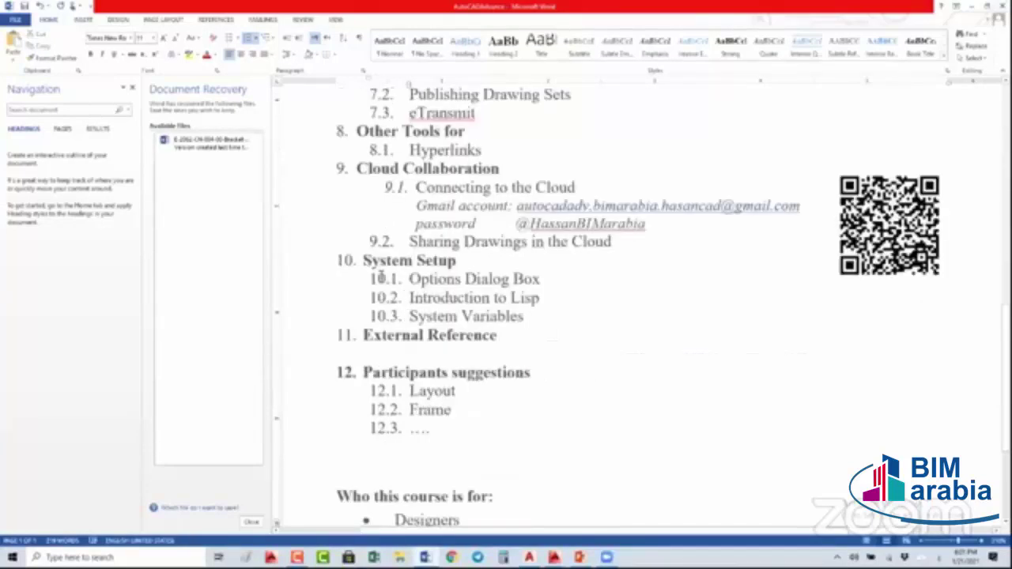
pyautogui.scroll(-1, 388, 279)
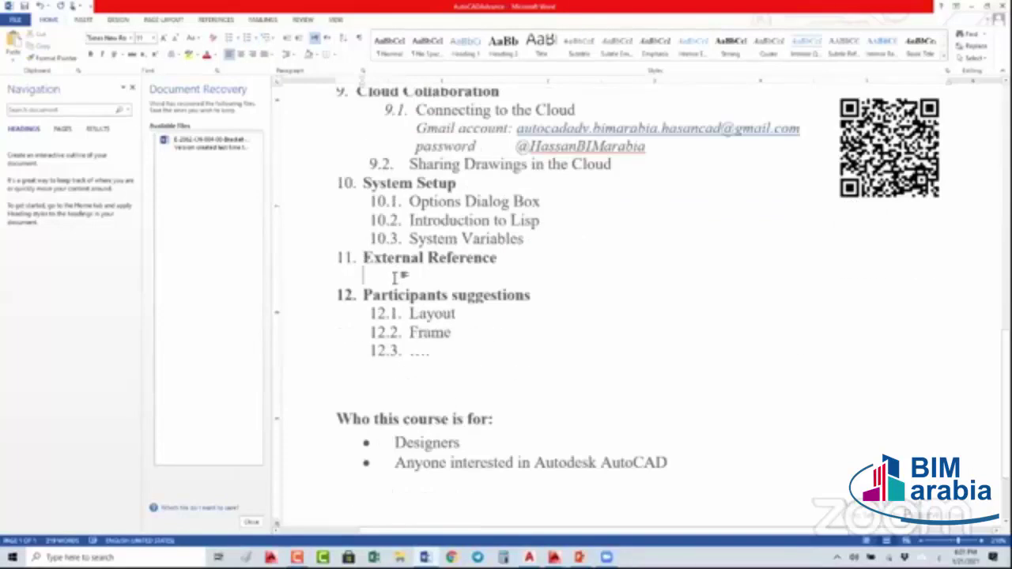
pyautogui.hotkey('alt', 'shift')
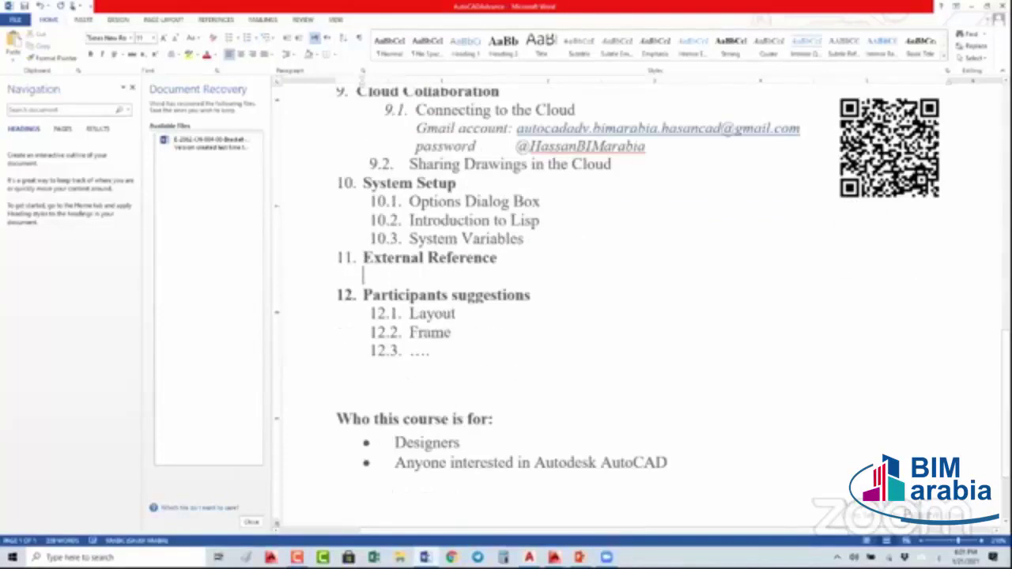
pyautogui.write('Xre')
pyautogui.write('f')
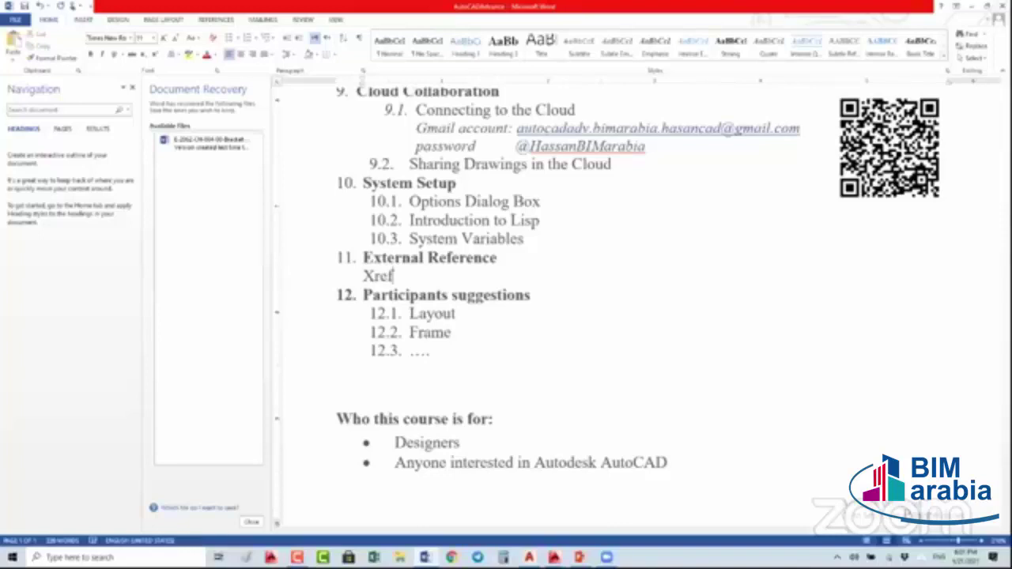
pyautogui.click(422, 220)
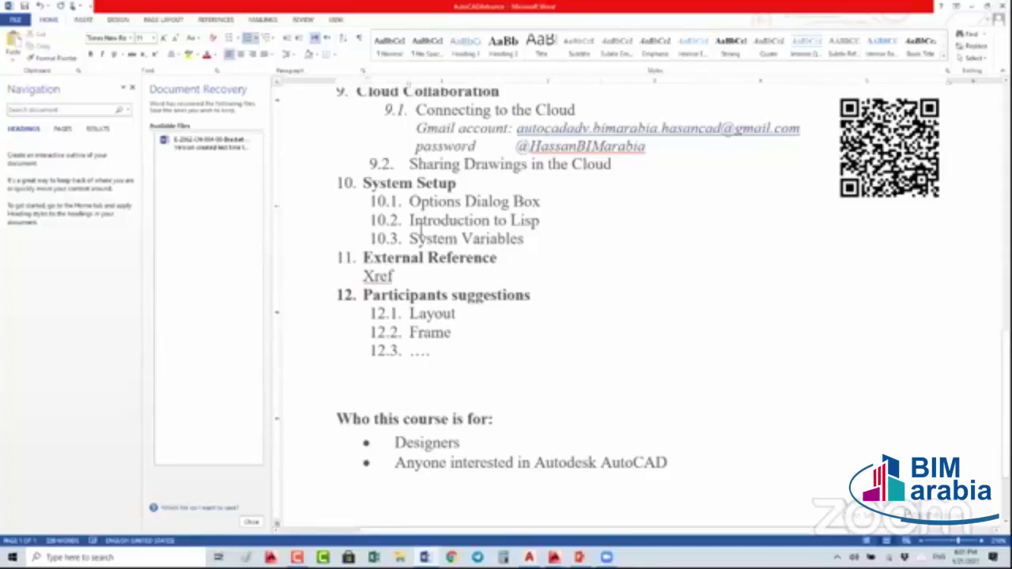
pyautogui.click(56, 60)
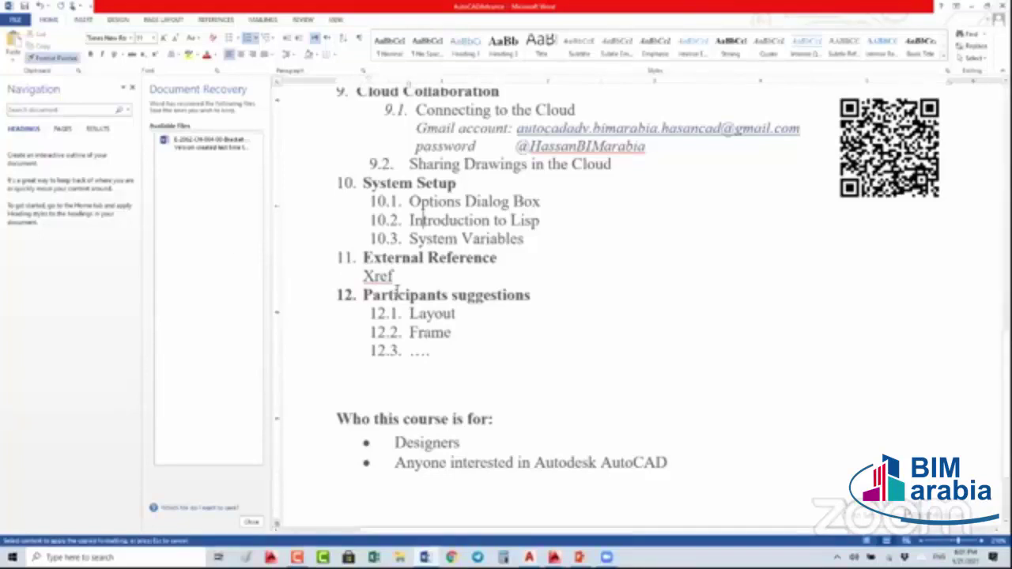
pyautogui.click(434, 276)
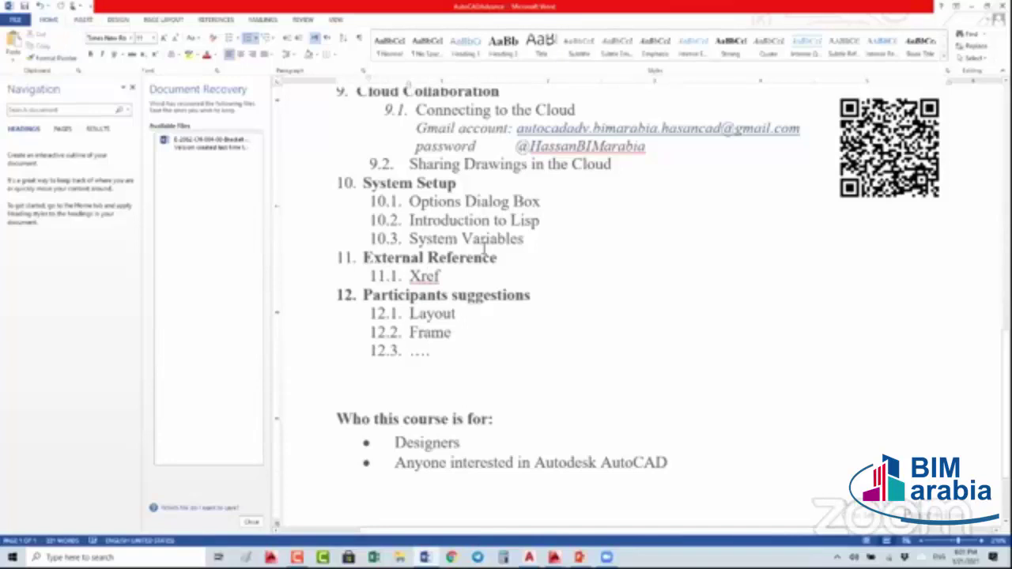
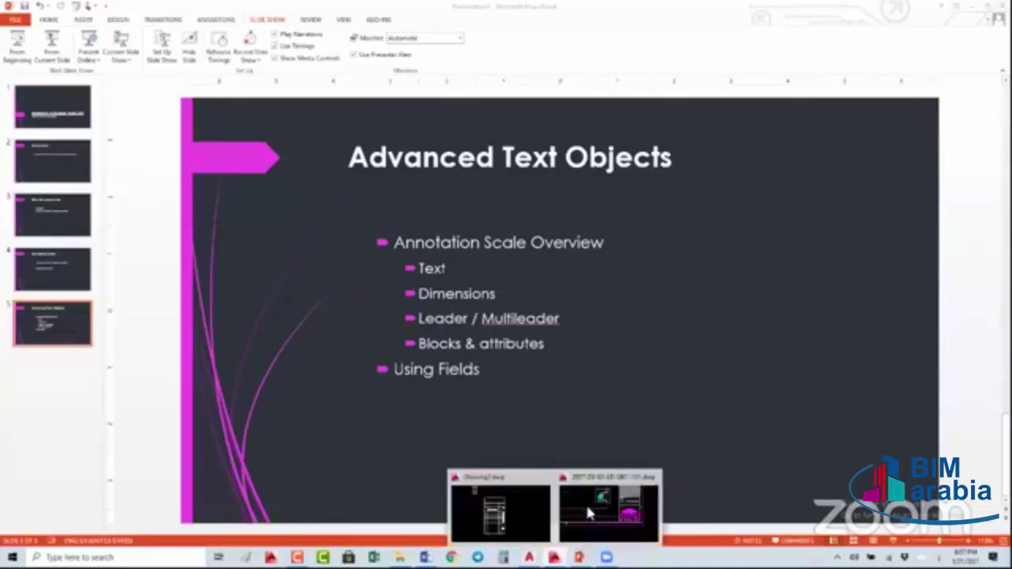
# - Switch from the PowerPoint slide to the AutoCAD drawing with the GRC layout sheet
pyautogui.click(608, 513)
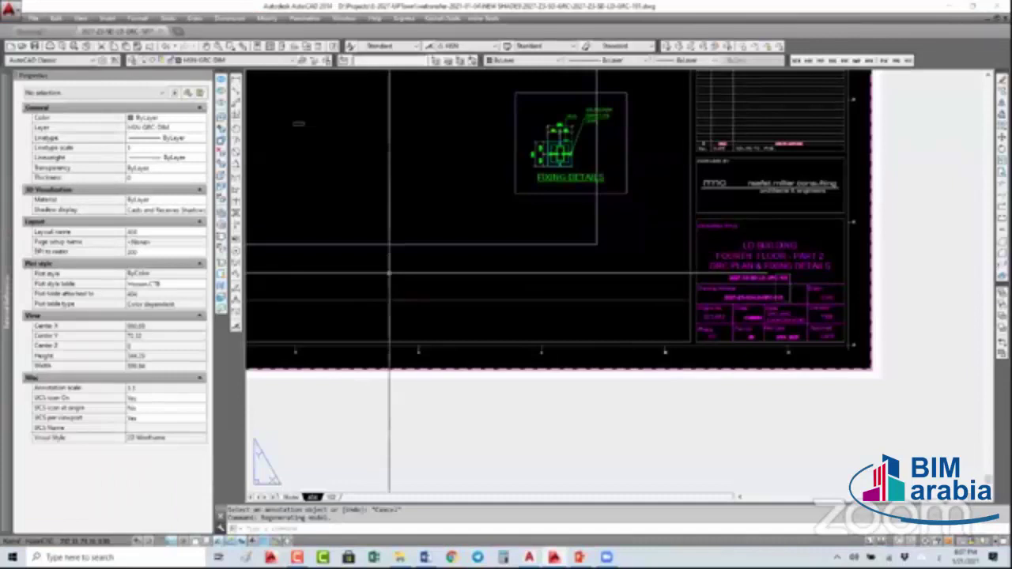
# - Open Hatch and Gradient with the H command and show the predefined hatch pattern palette
pyautogui.click(447, 222)
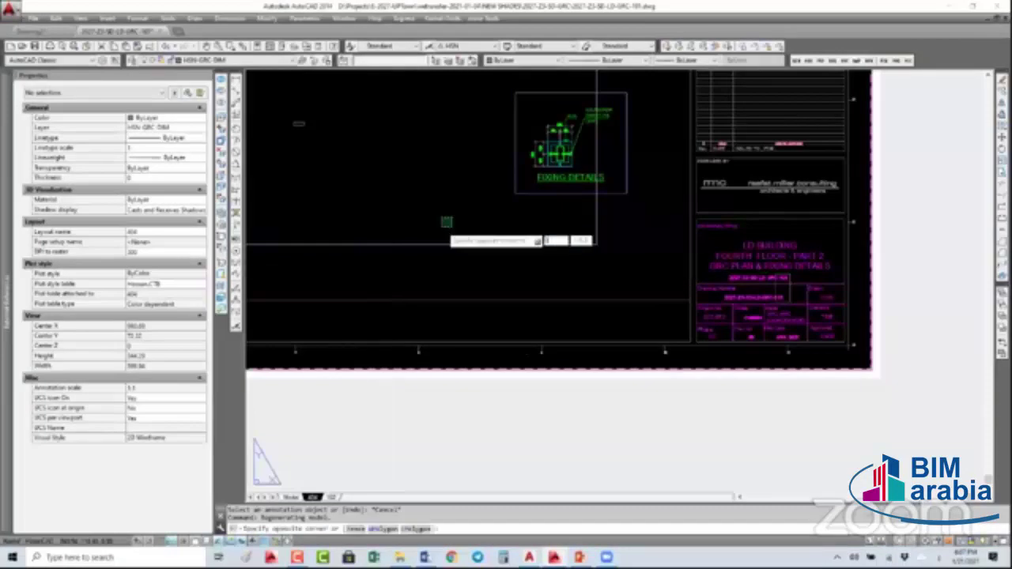
pyautogui.click(449, 228)
pyautogui.write('t')
pyautogui.press('Return')
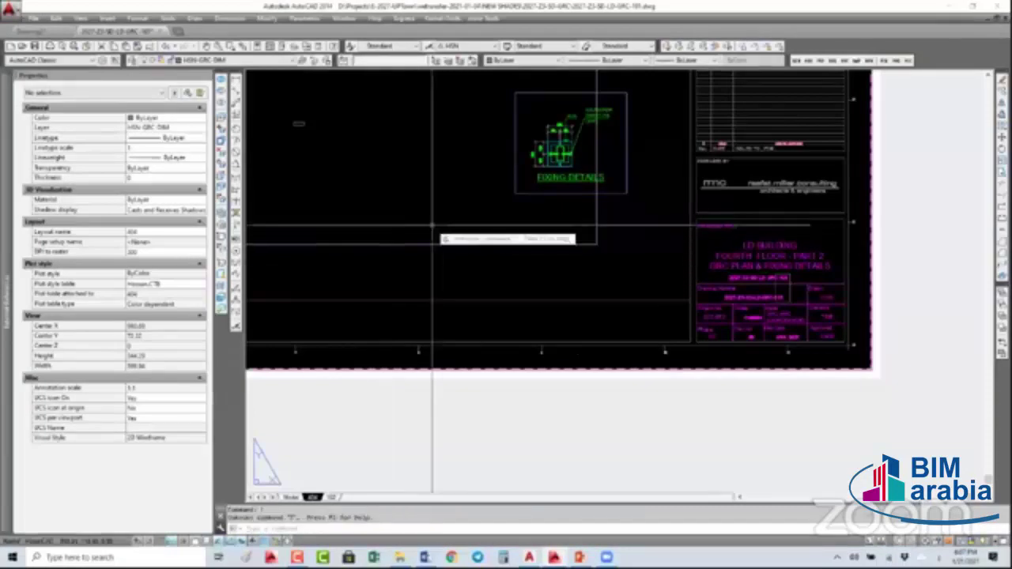
pyautogui.click(428, 227)
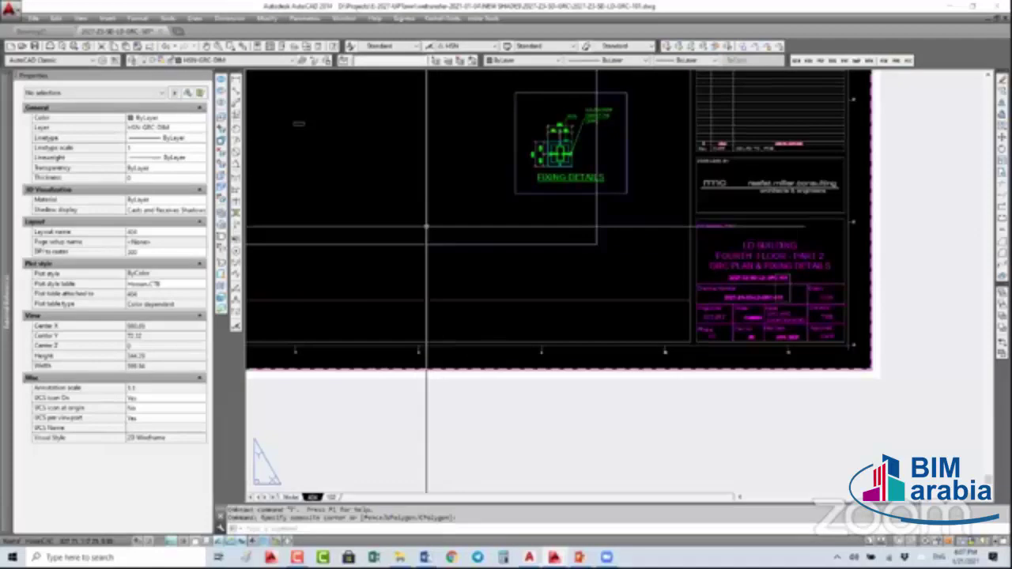
pyautogui.click(428, 227)
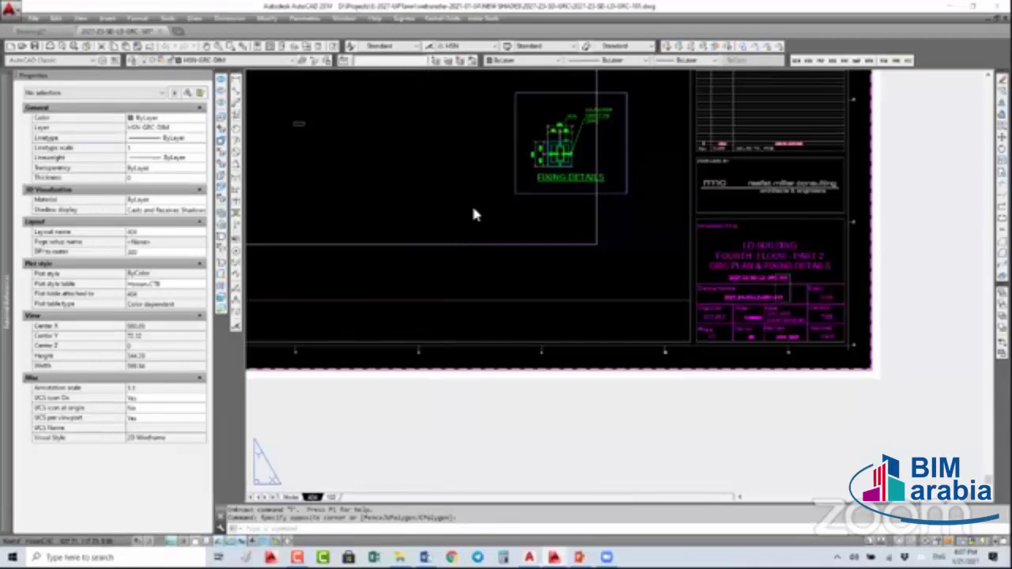
pyautogui.write('h')
pyautogui.press('Return')
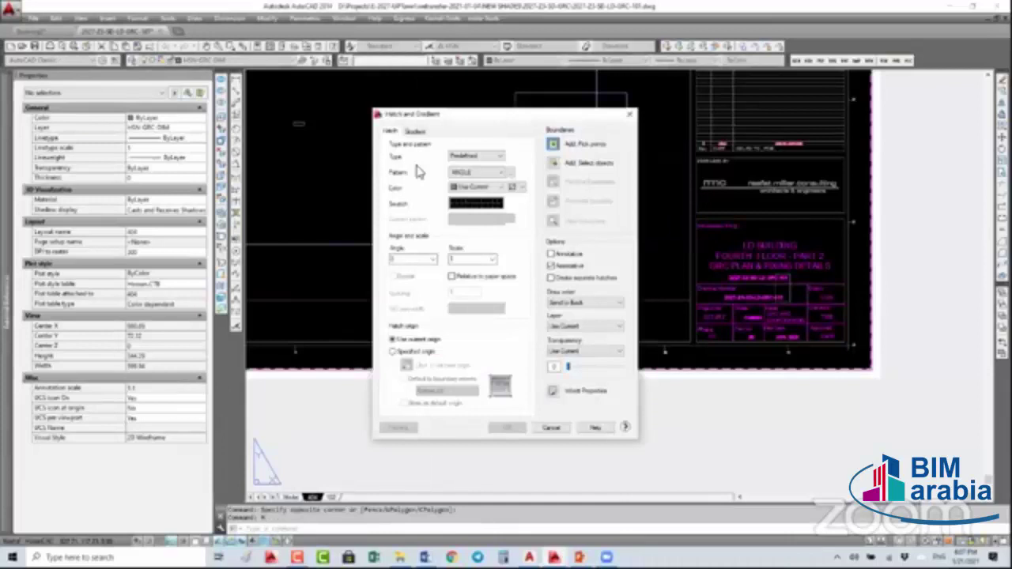
pyautogui.click(413, 170)
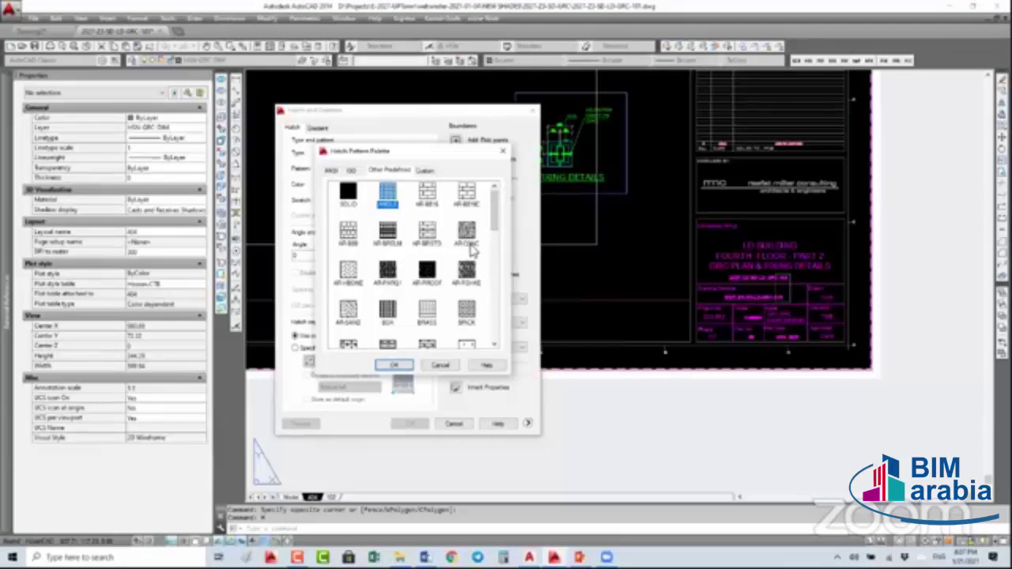
# - Try the AR-CONC, AR-HBONE and AR-SAND patterns, then scroll down and pick CROSS
pyautogui.click(470, 243)
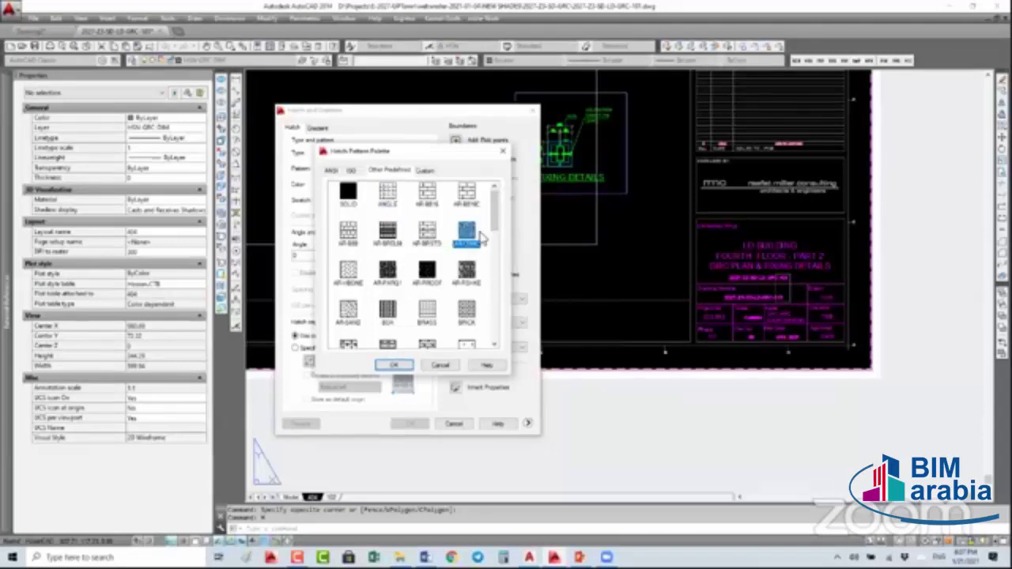
pyautogui.moveTo(495, 223); pyautogui.dragTo(490, 227)
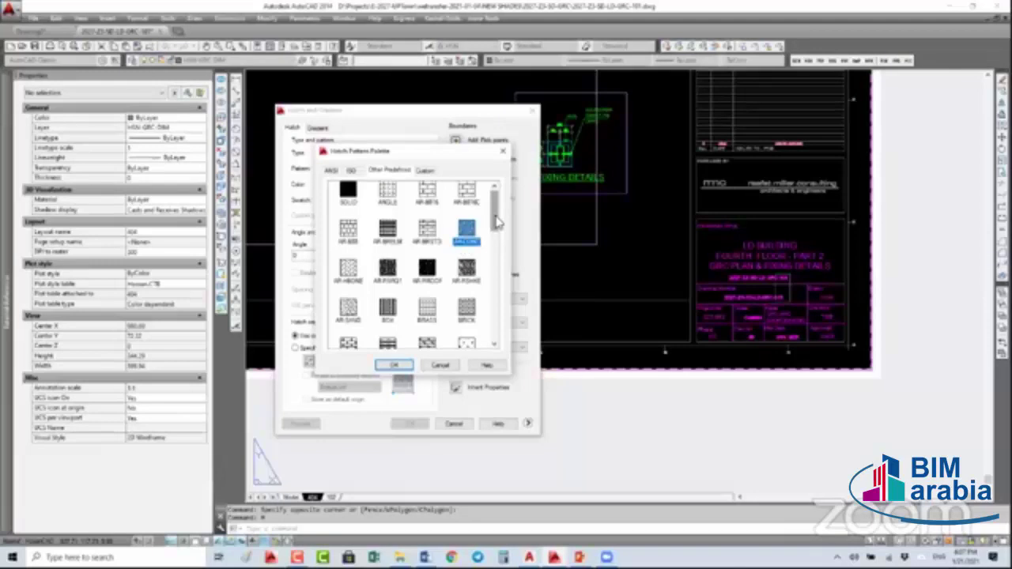
pyautogui.moveTo(492, 221); pyautogui.dragTo(496, 227)
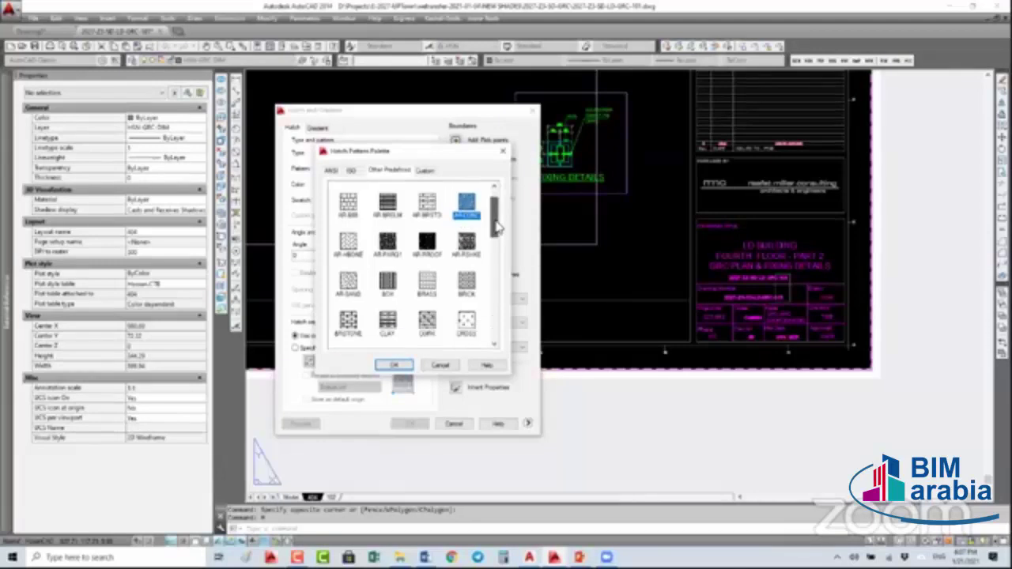
pyautogui.click(351, 247)
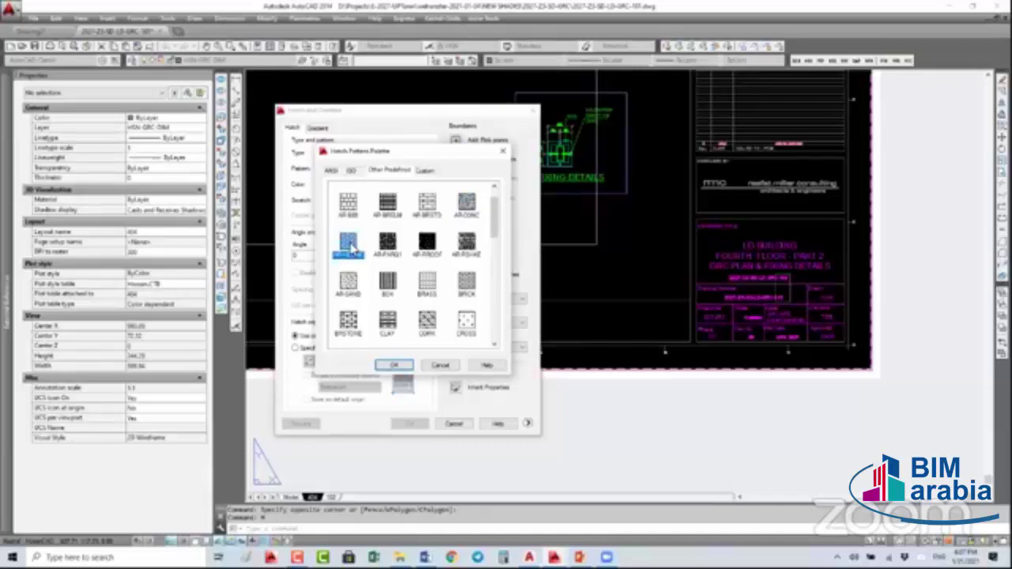
pyautogui.click(354, 286)
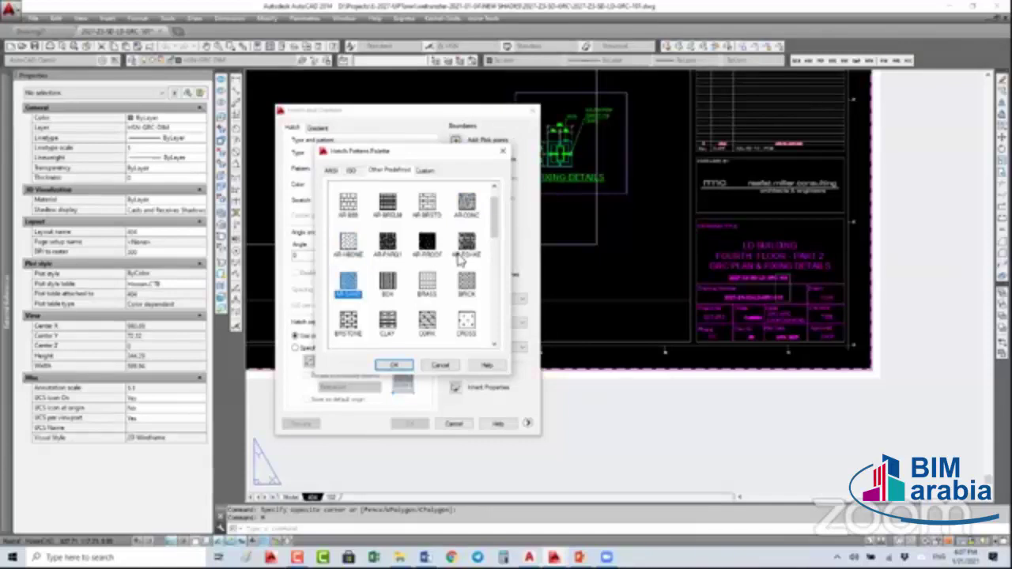
pyautogui.moveTo(496, 224); pyautogui.dragTo(496, 250)
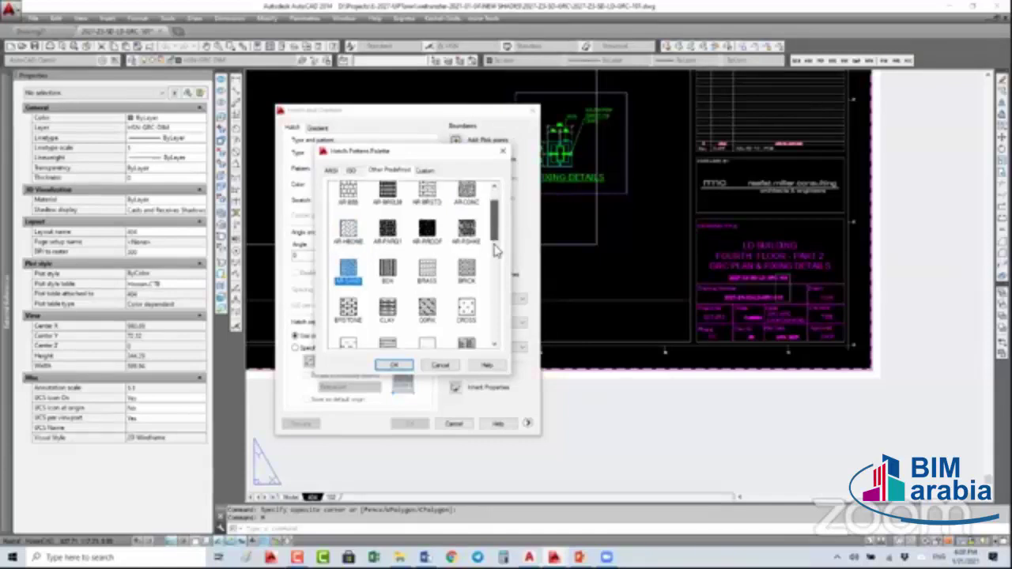
pyautogui.scroll(-2, 497, 250)
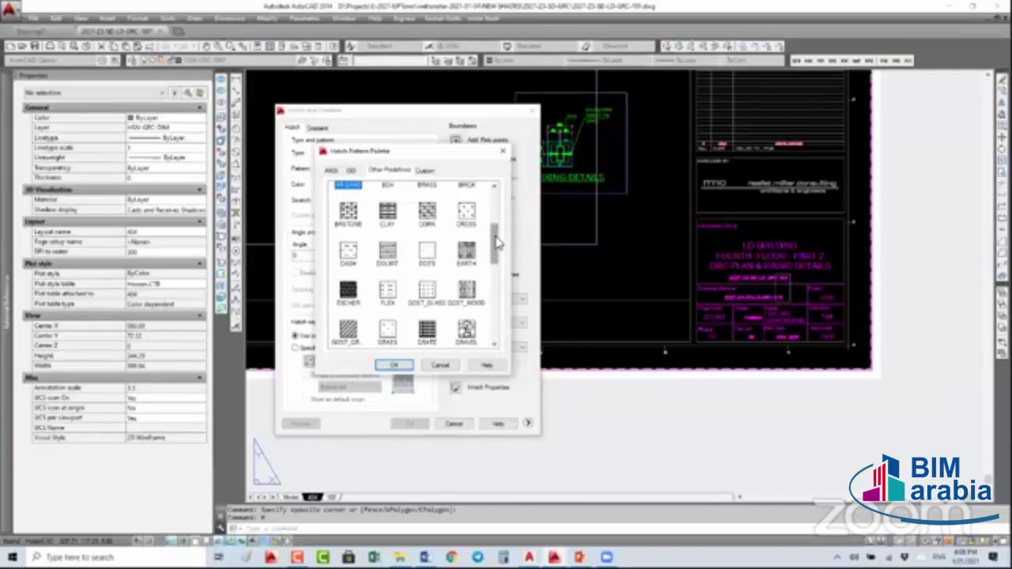
pyautogui.scroll(-2, 497, 246)
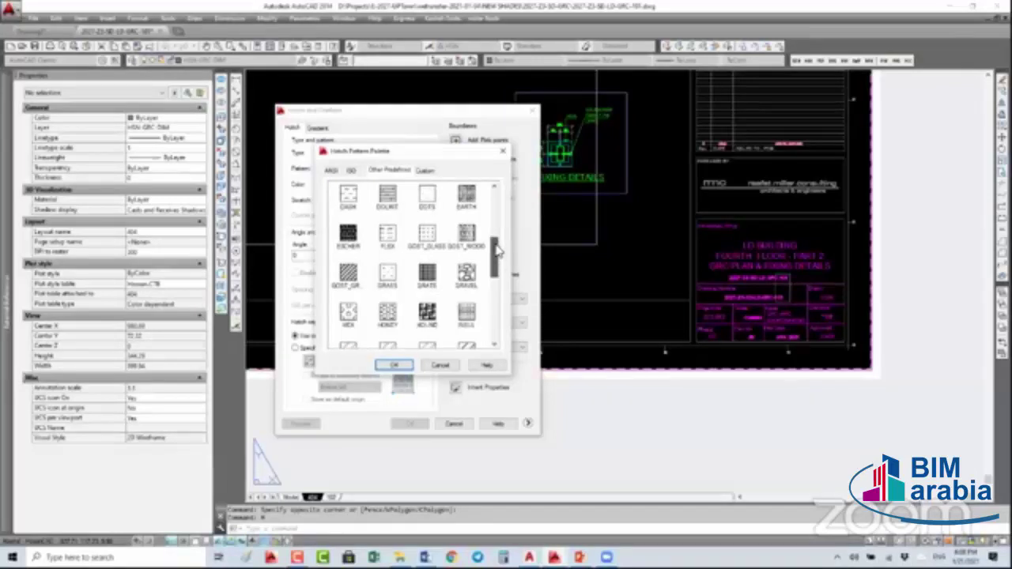
pyautogui.moveTo(496, 250)
pyautogui.mouseDown()
pyautogui.moveTo(498, 263)
pyautogui.moveTo(506, 229)
pyautogui.mouseUp()
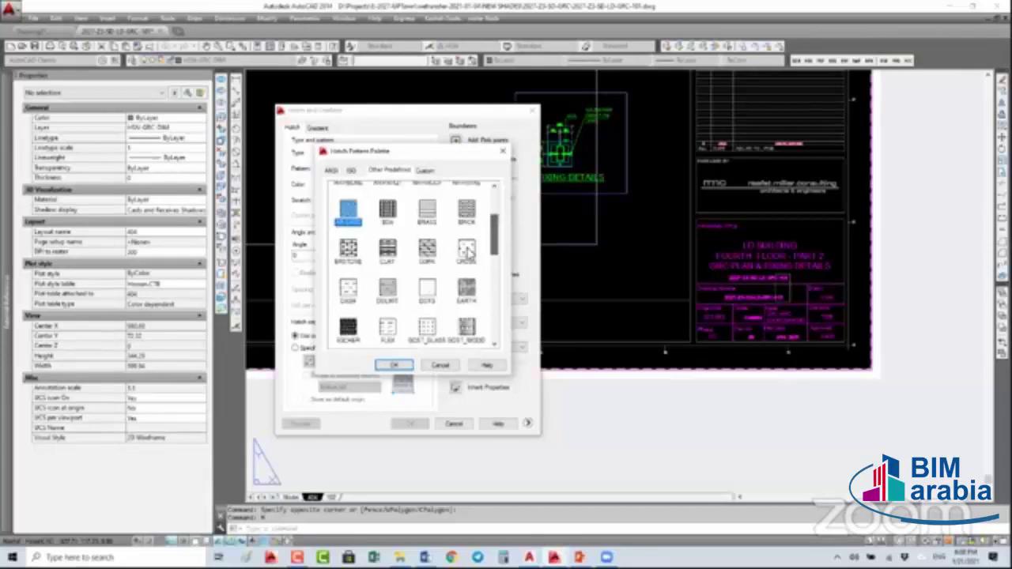
pyautogui.click(468, 252)
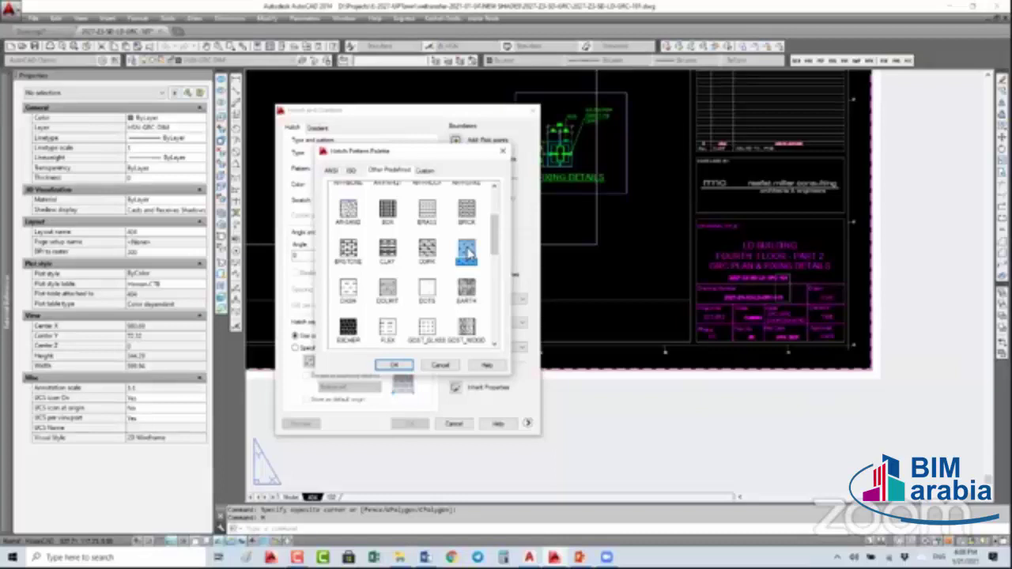